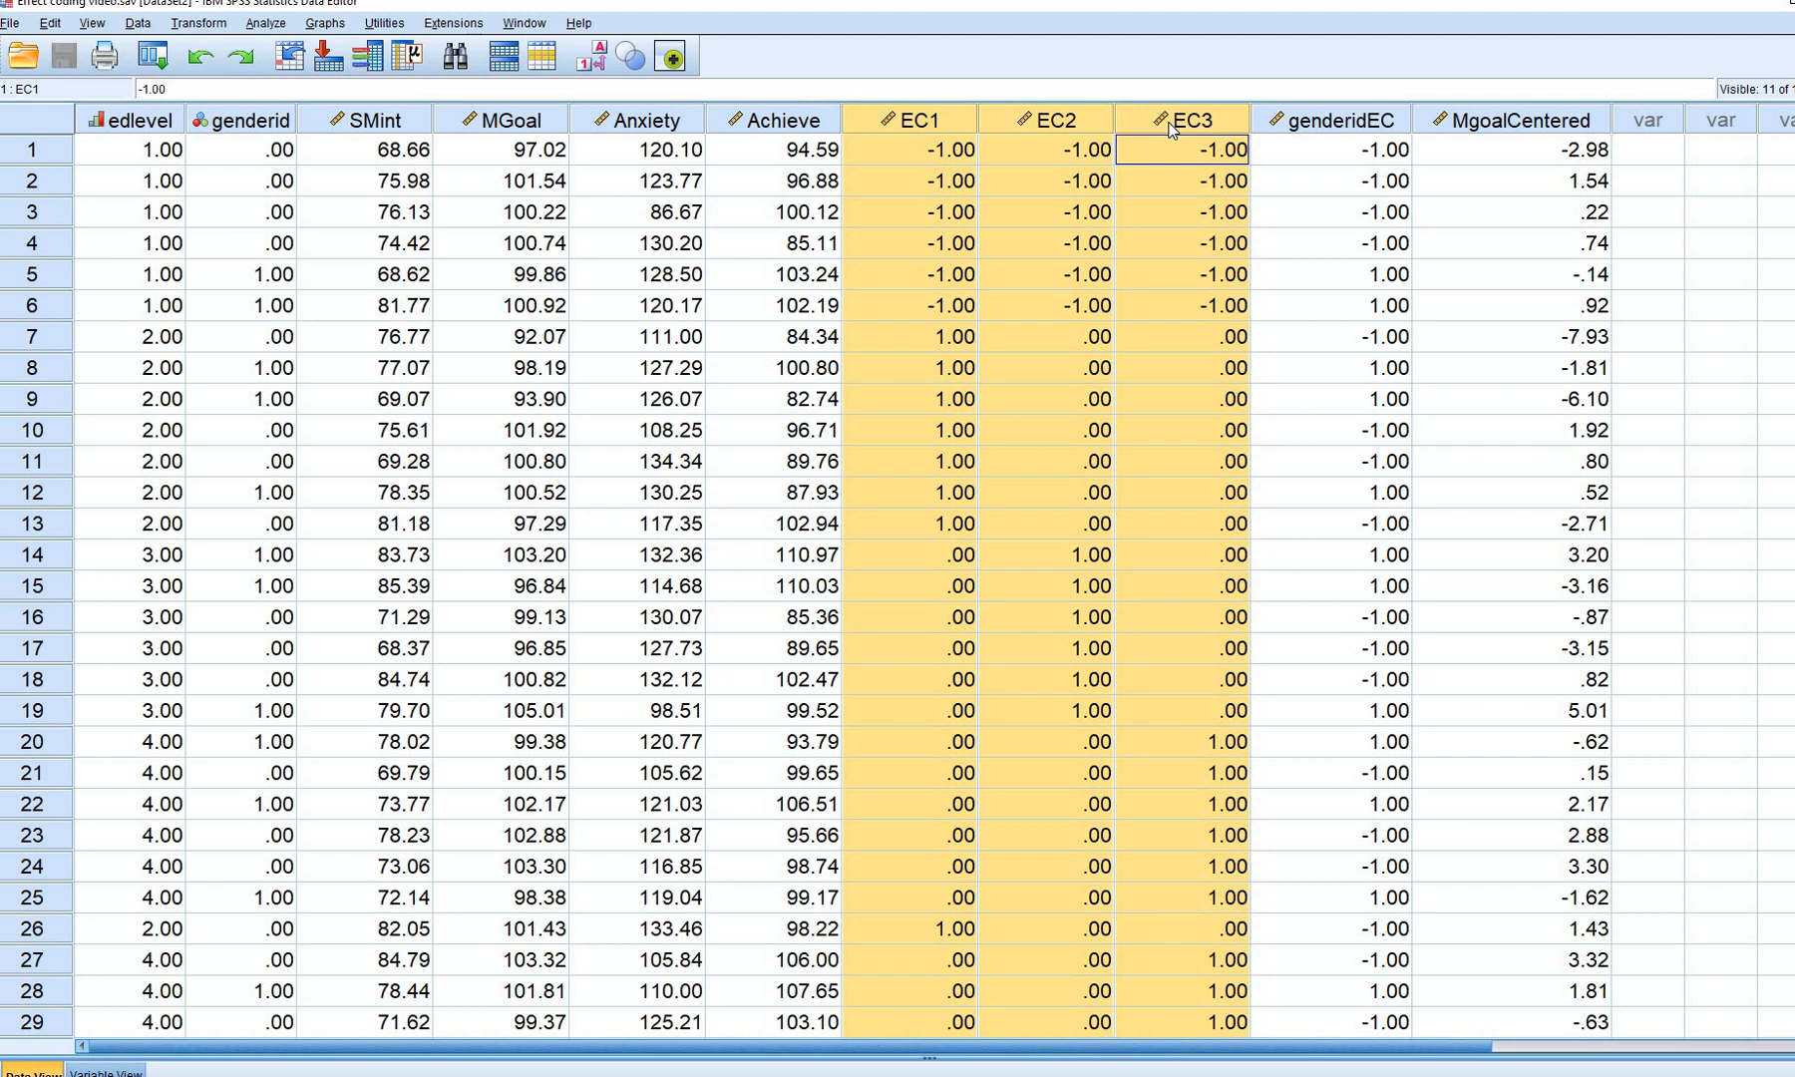
Review the genderidEC, MgoalCentered, edlevel and Achieve columns in the data set
{"action": "left_click", "coordinate": [1311, 122]}
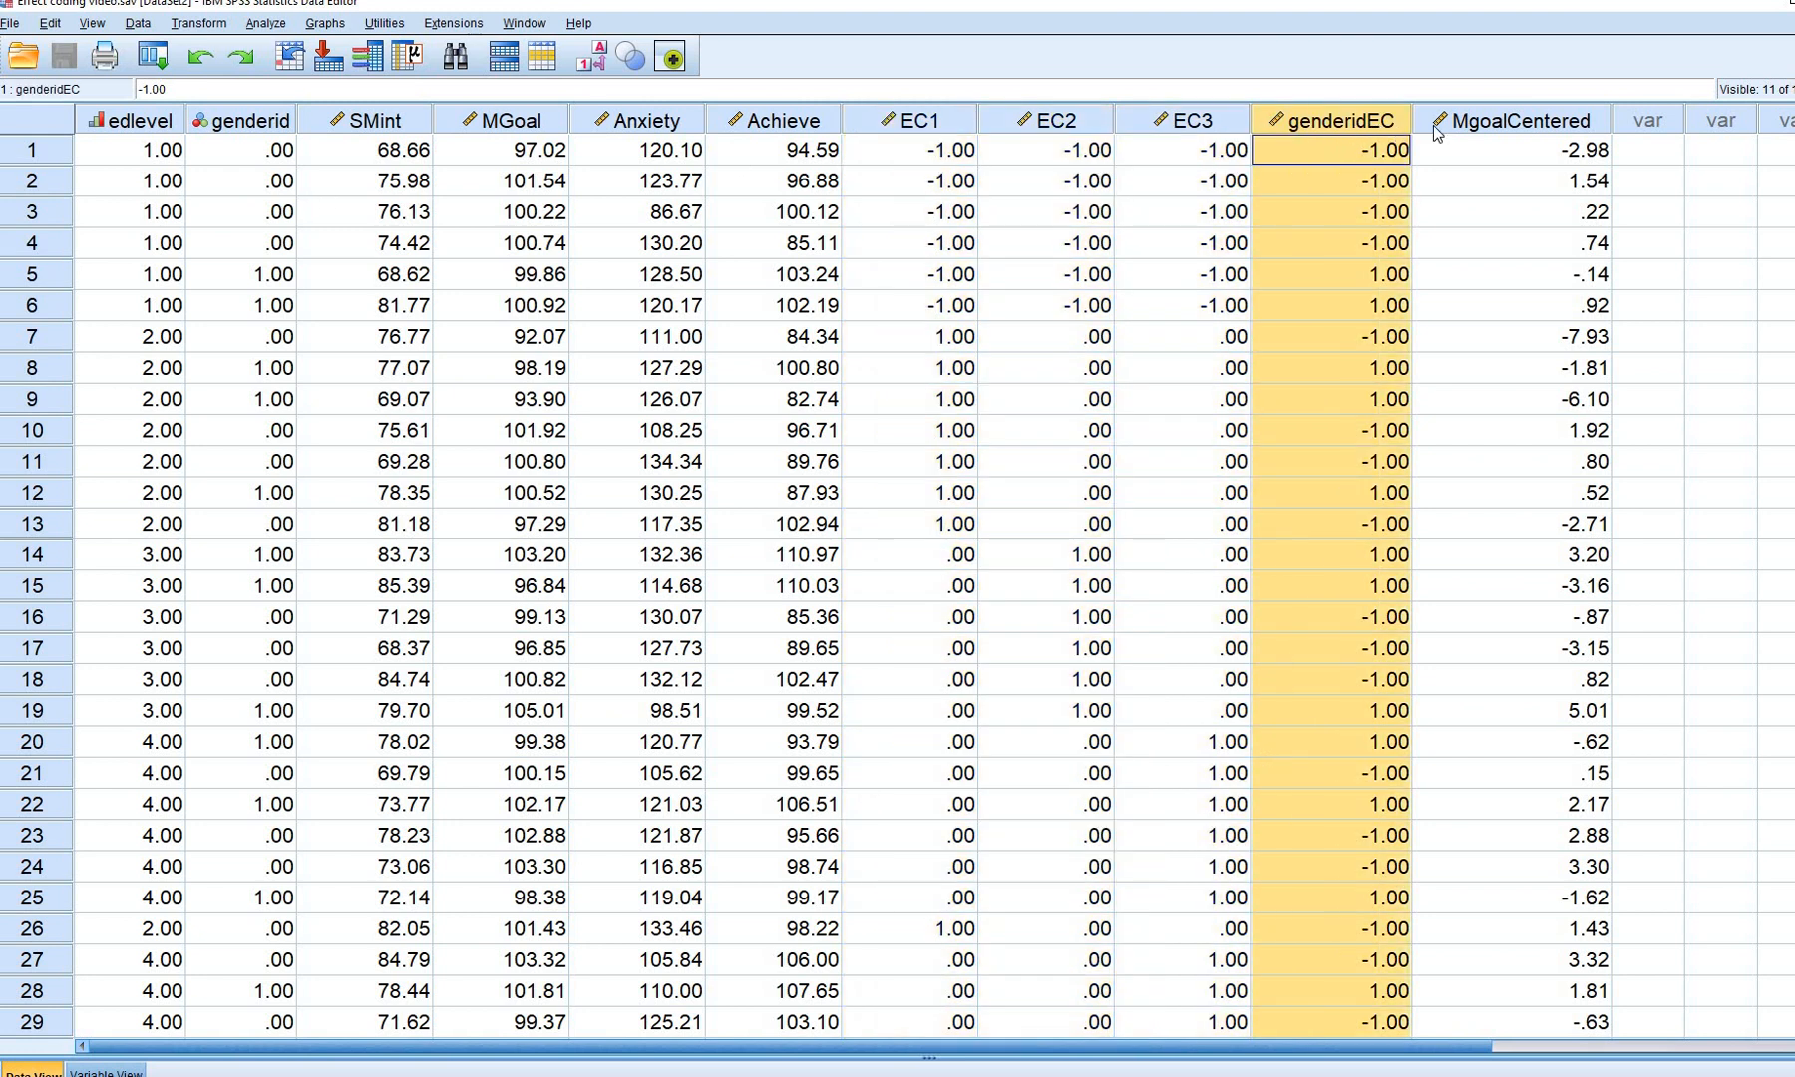
{"action": "left_click", "coordinate": [1513, 125]}
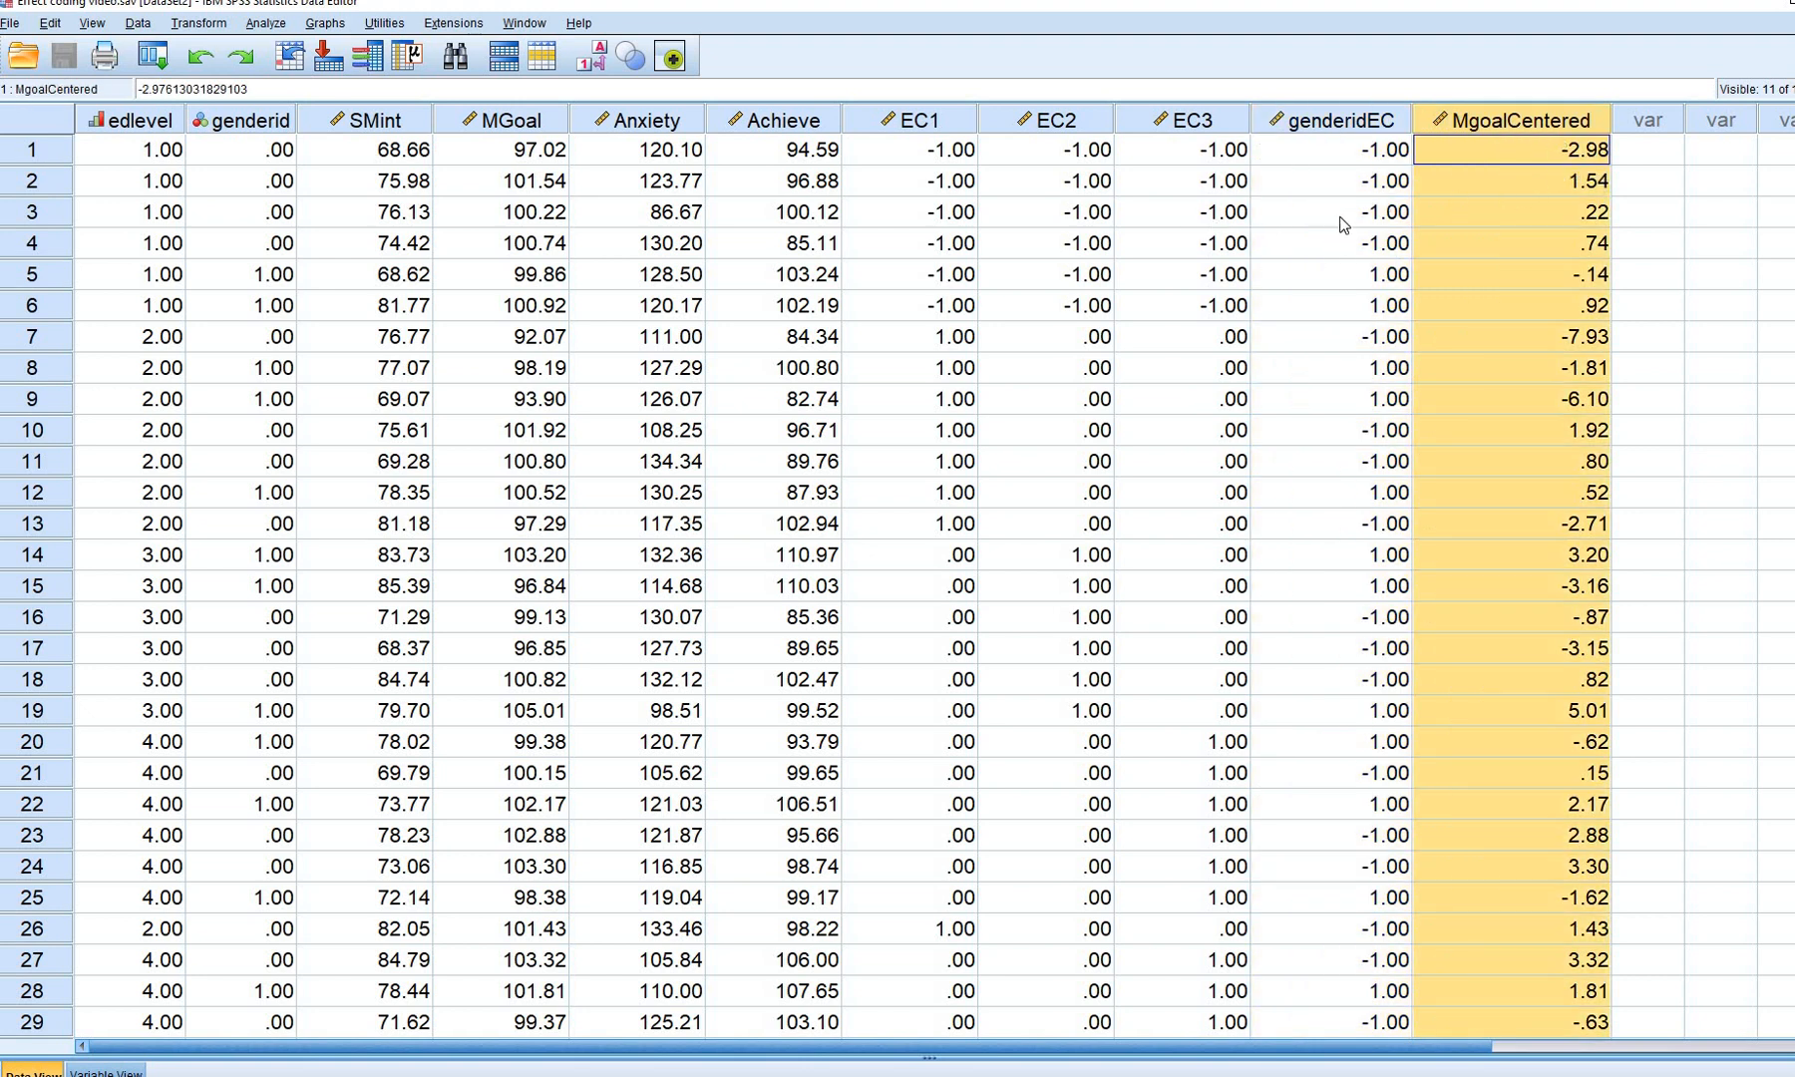
{"action": "left_click", "coordinate": [158, 128]}
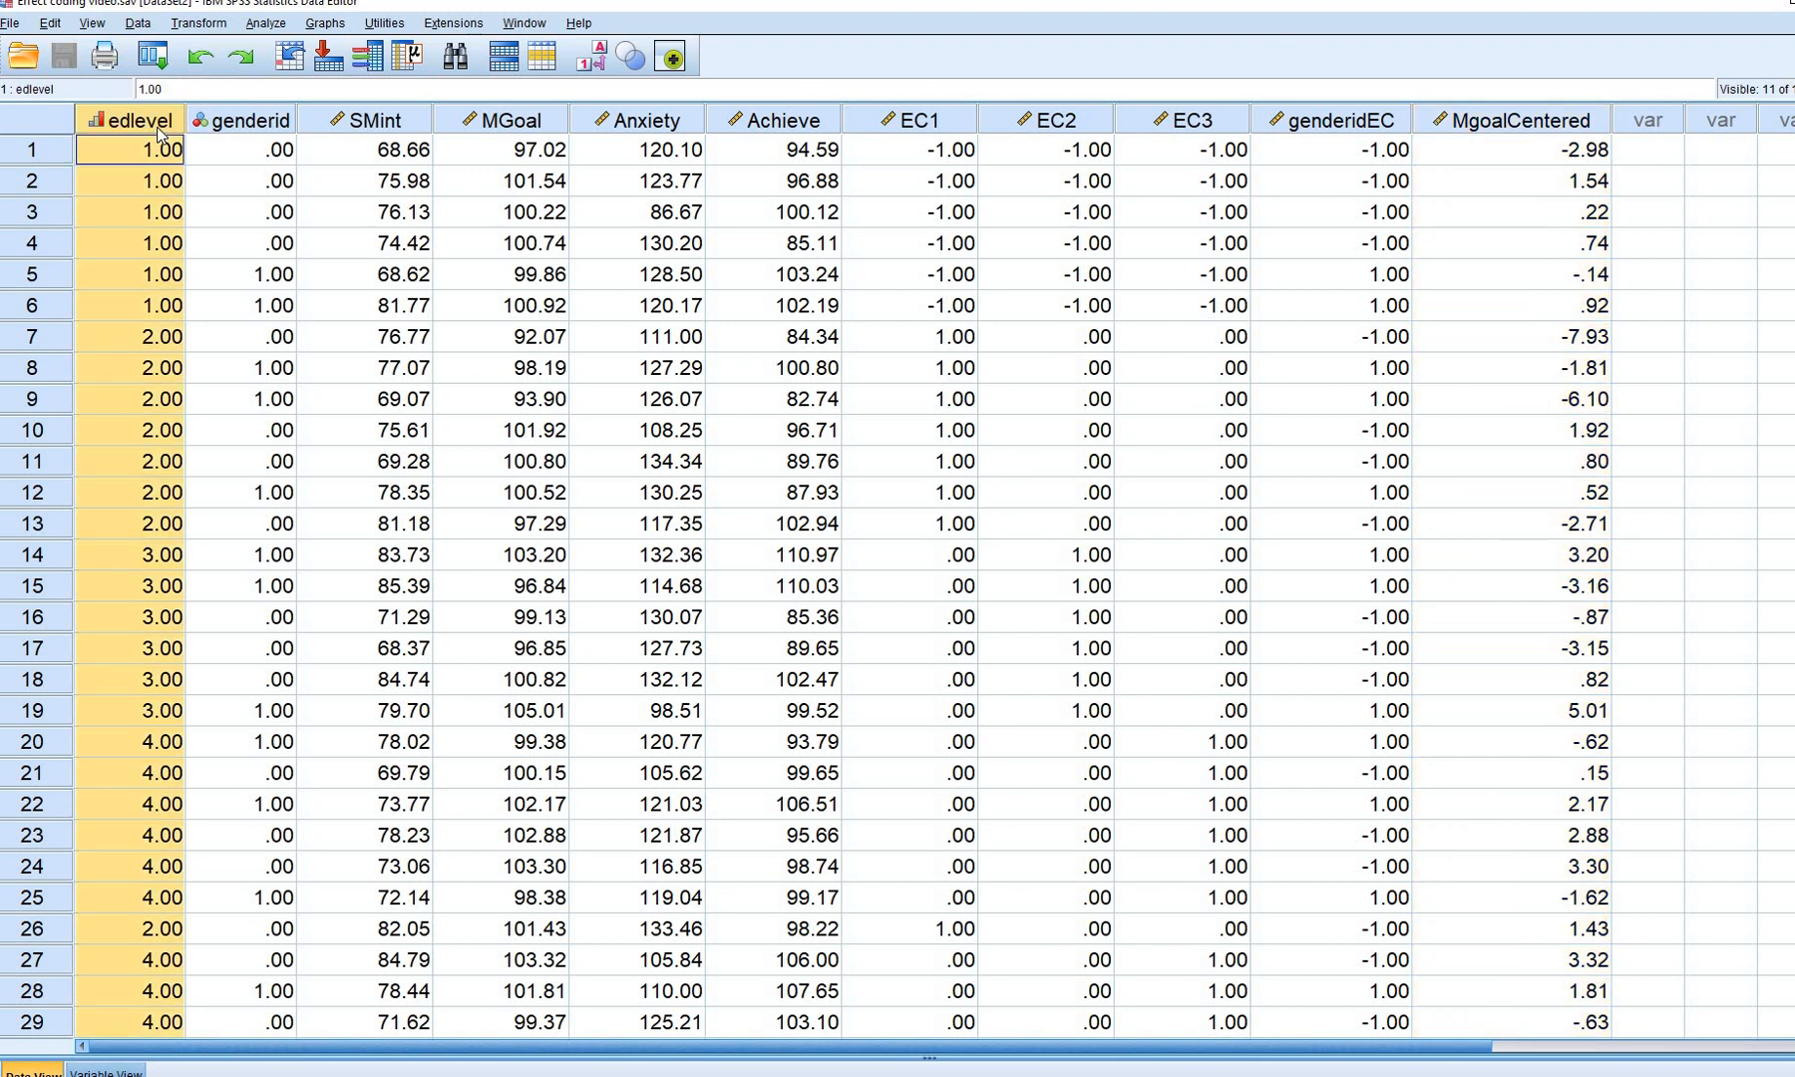
{"action": "left_click", "coordinate": [784, 121]}
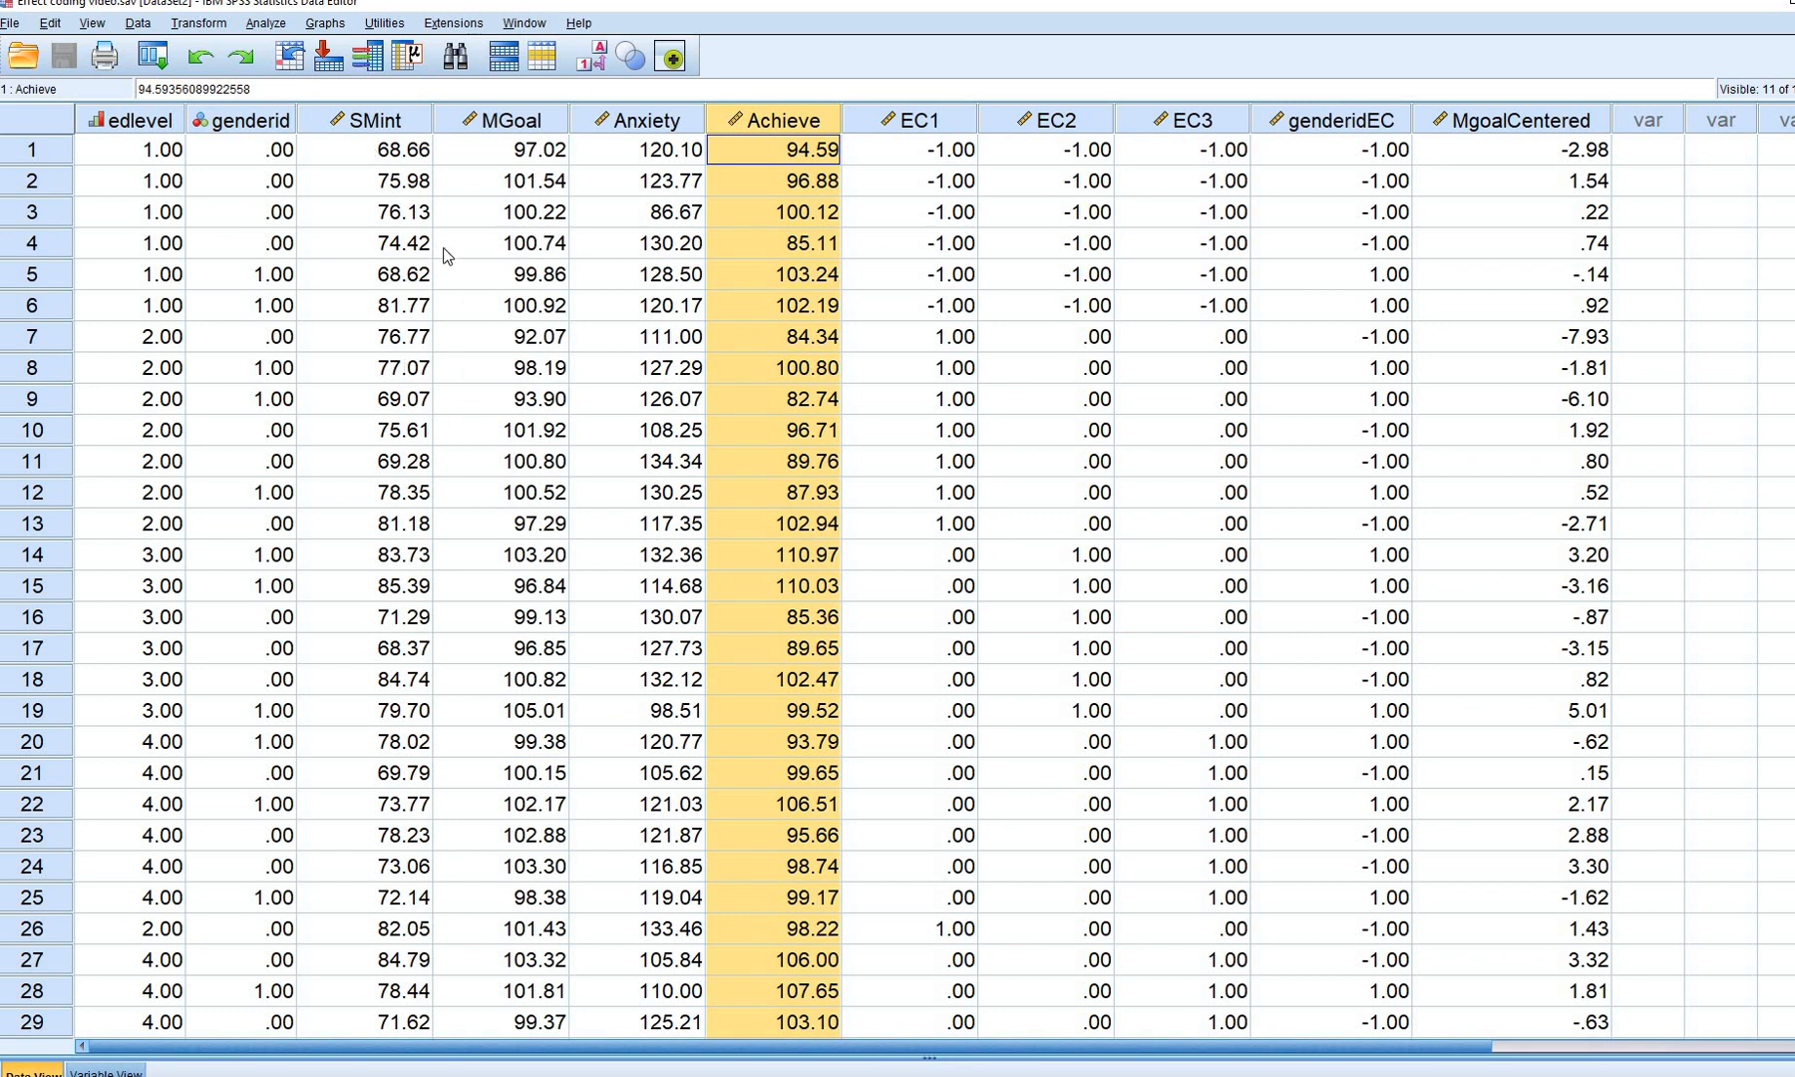
{"action": "left_click", "coordinate": [484, 336]}
Set up a univariate general linear model with Achieve as the dependent variable and edlevel as the fixed factor
{"action": "left_click", "coordinate": [267, 24]}
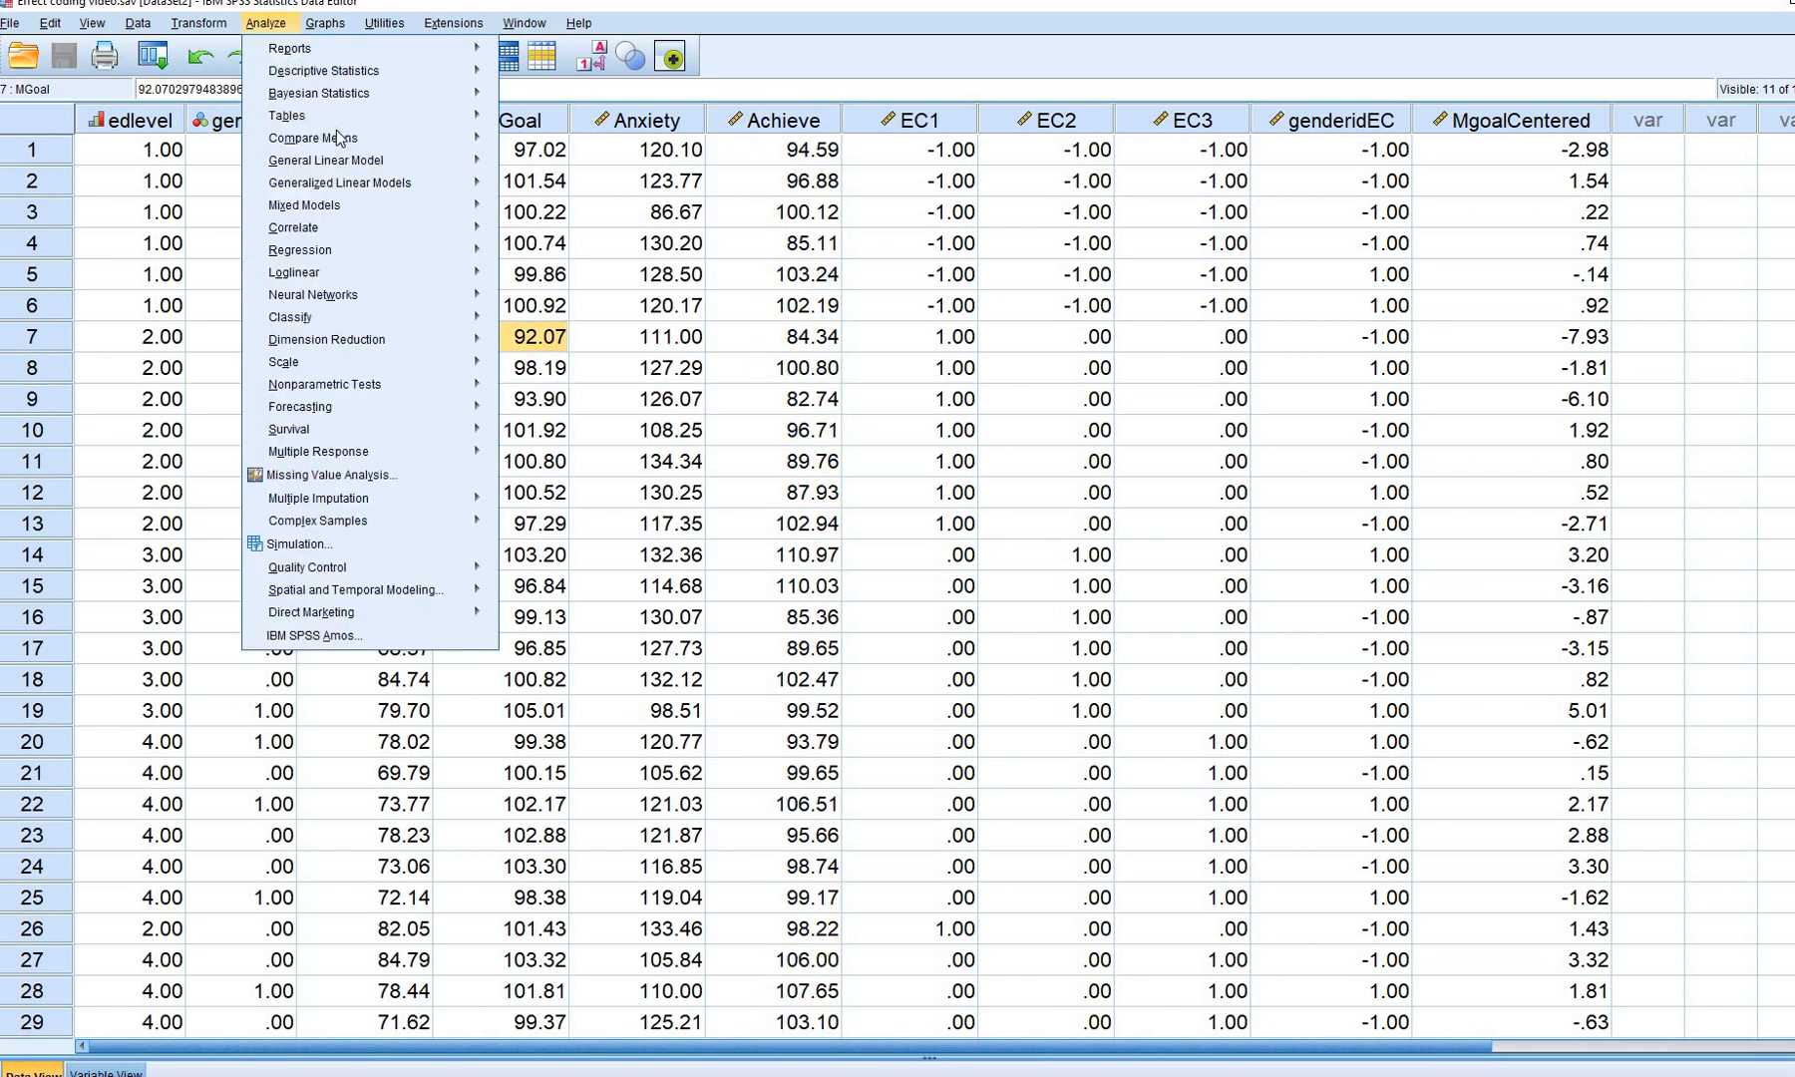
{"action": "mouse_move", "coordinate": [362, 163]}
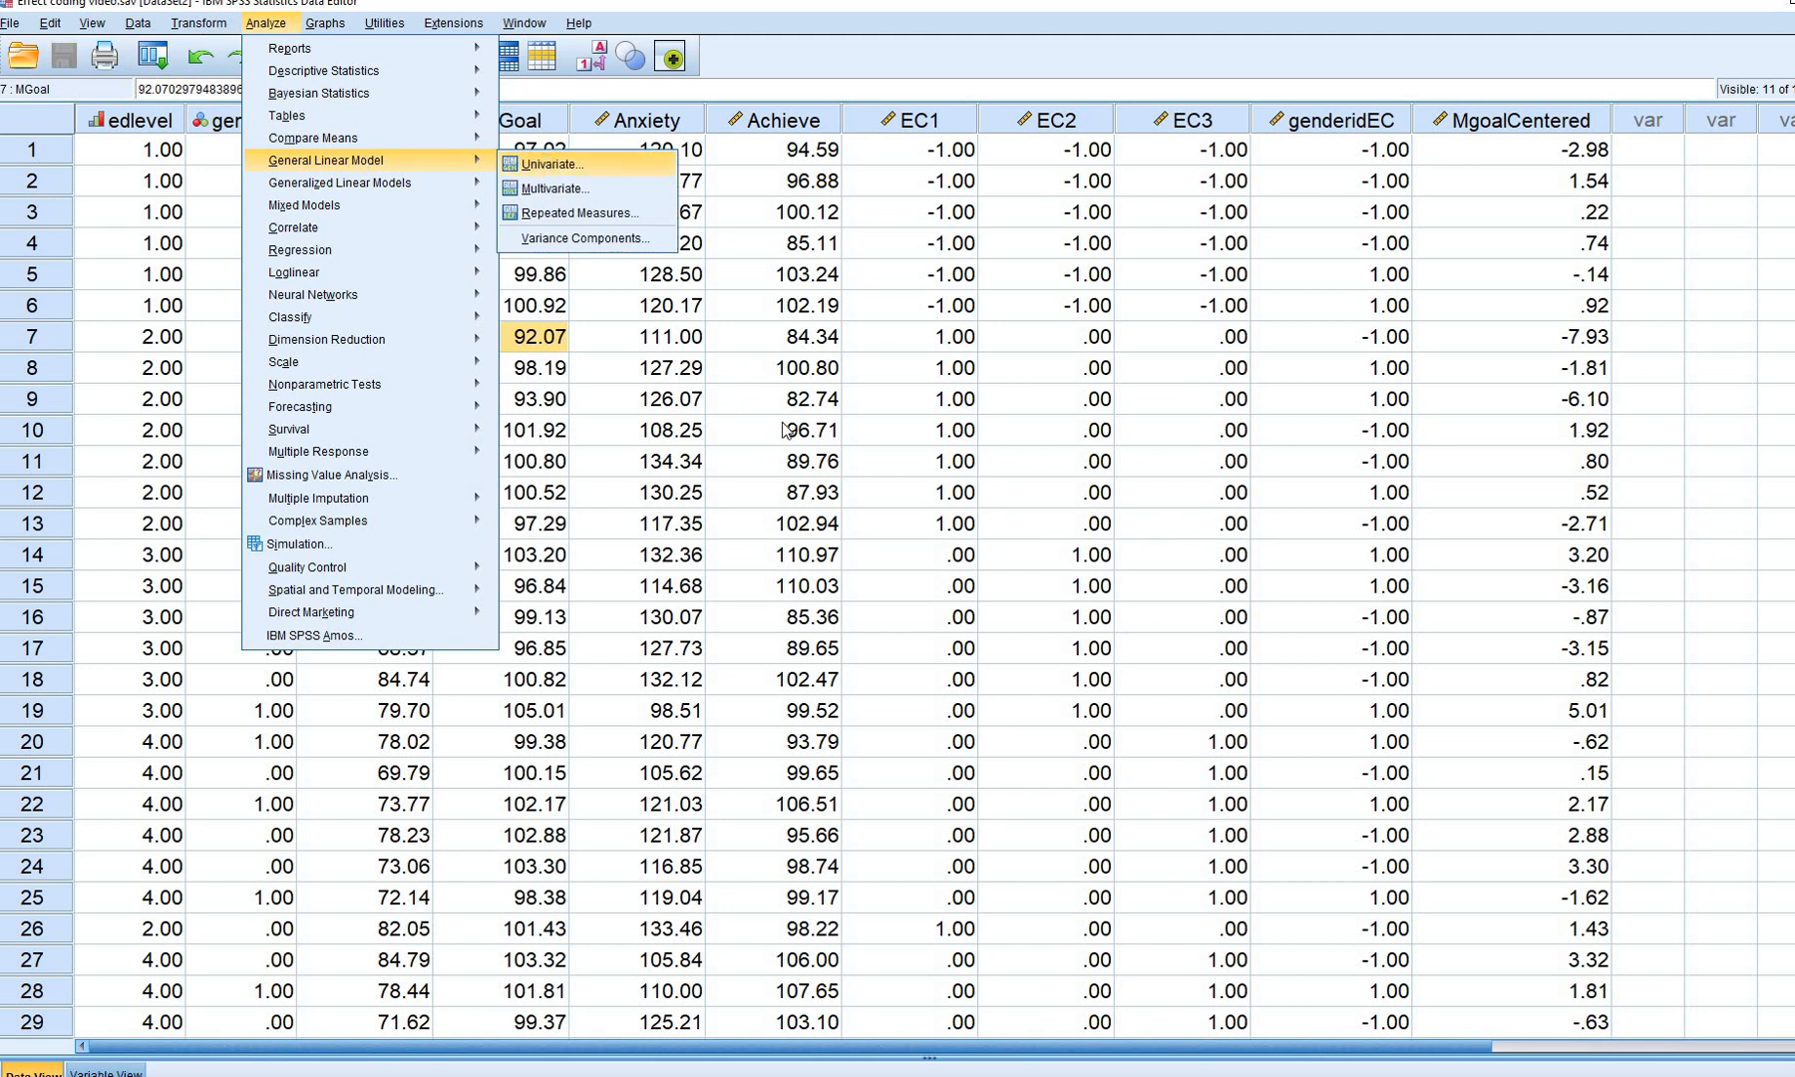
{"action": "left_click", "coordinate": [547, 165]}
{"action": "left_click", "coordinate": [696, 326]}
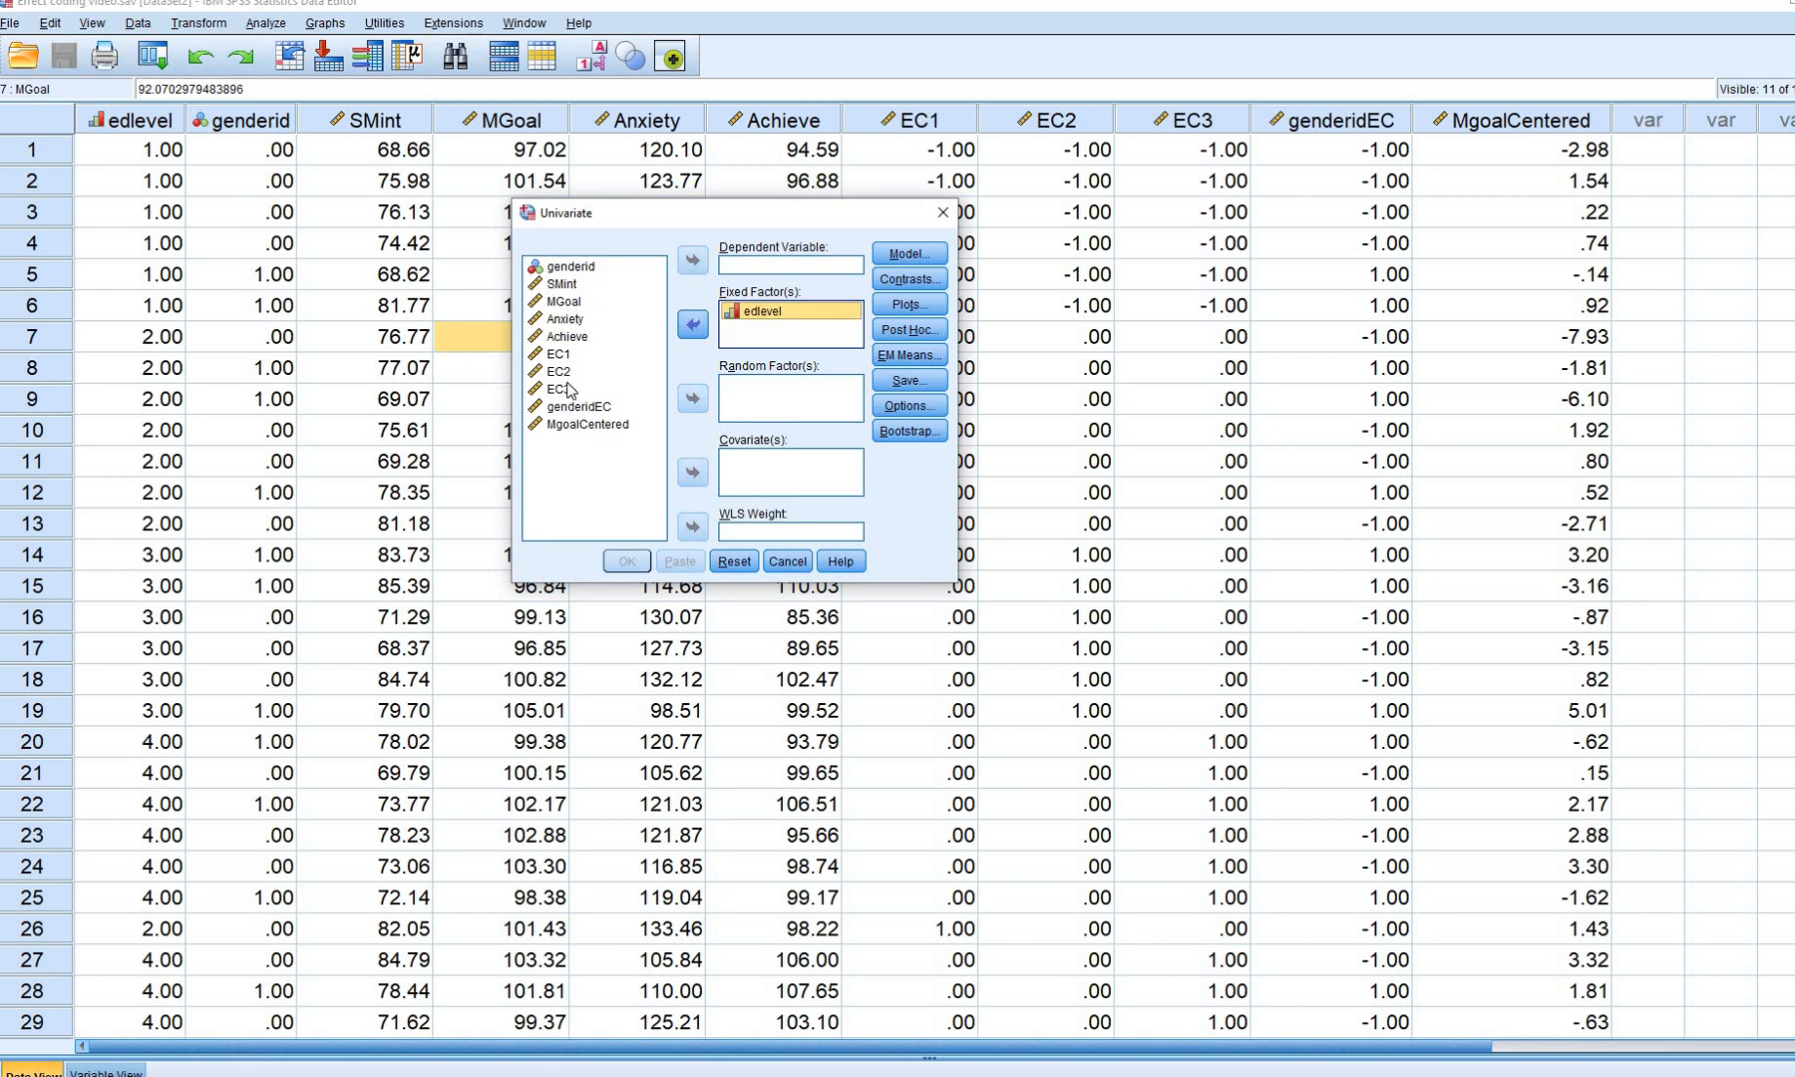
{"action": "left_click", "coordinate": [567, 337]}
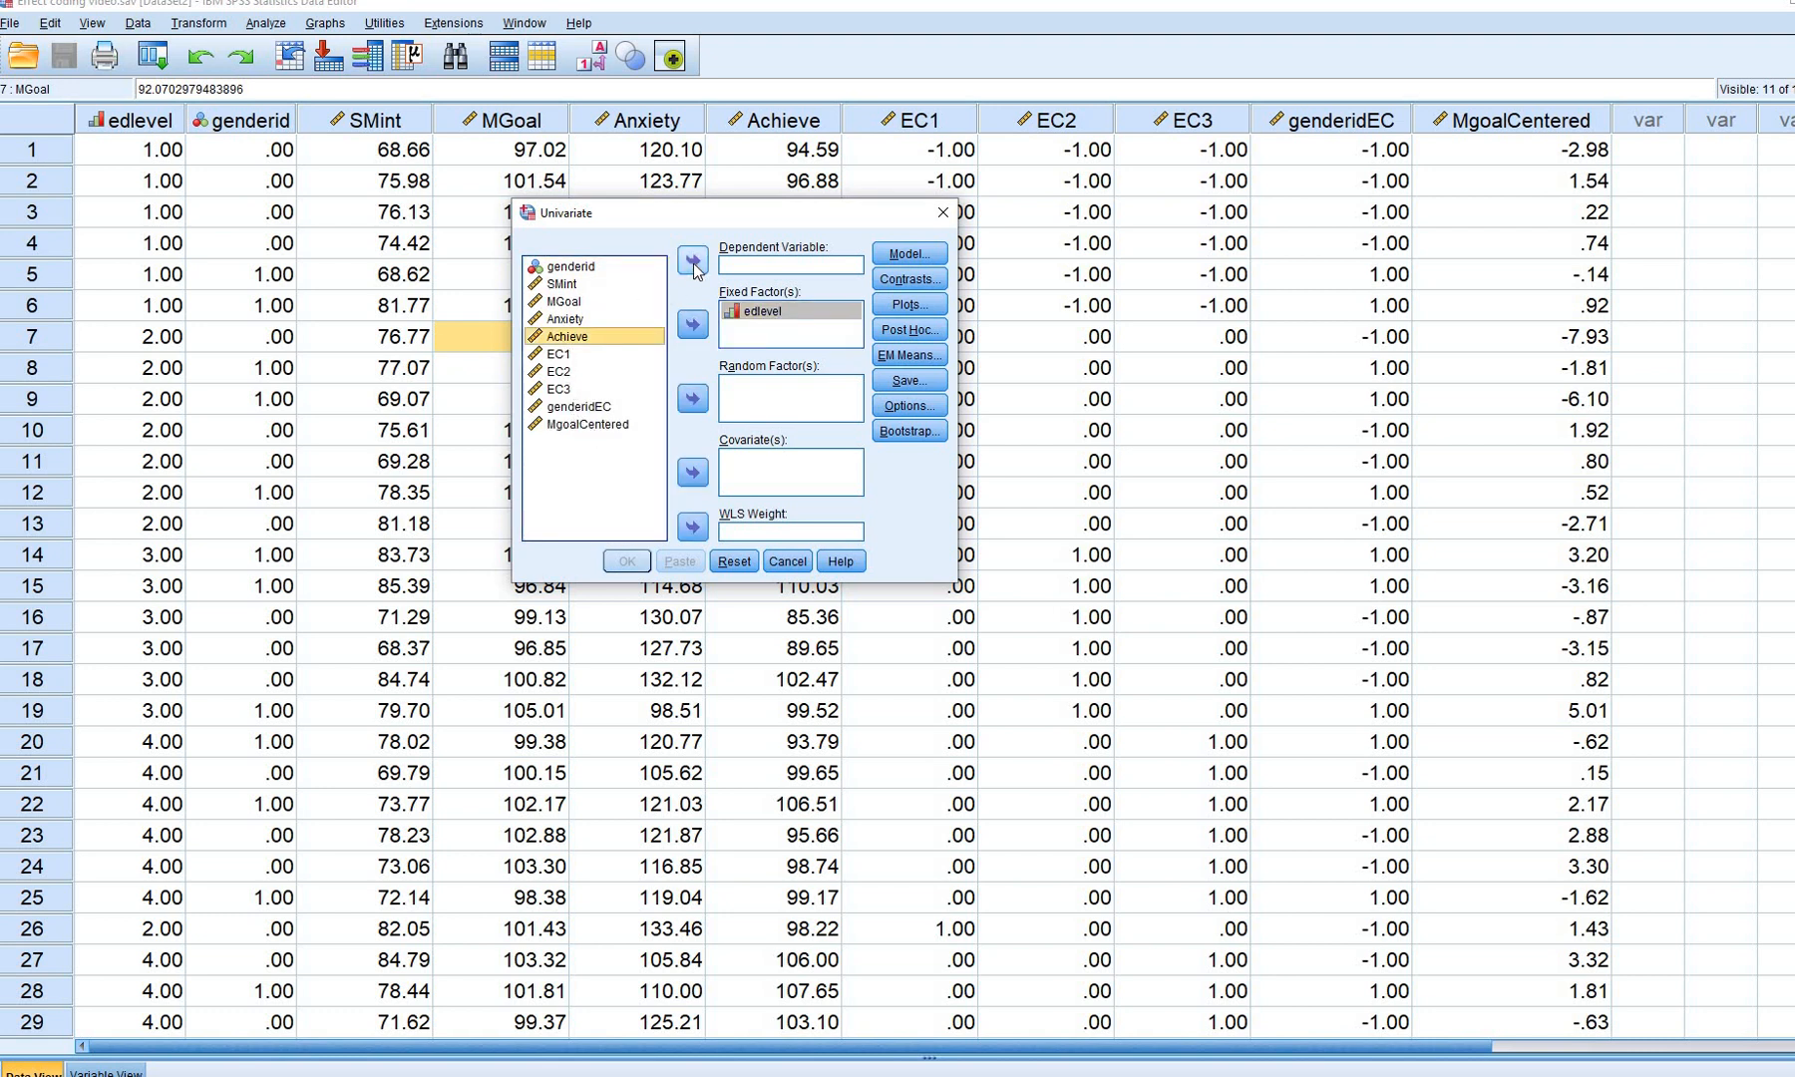
{"action": "left_click", "coordinate": [692, 259]}
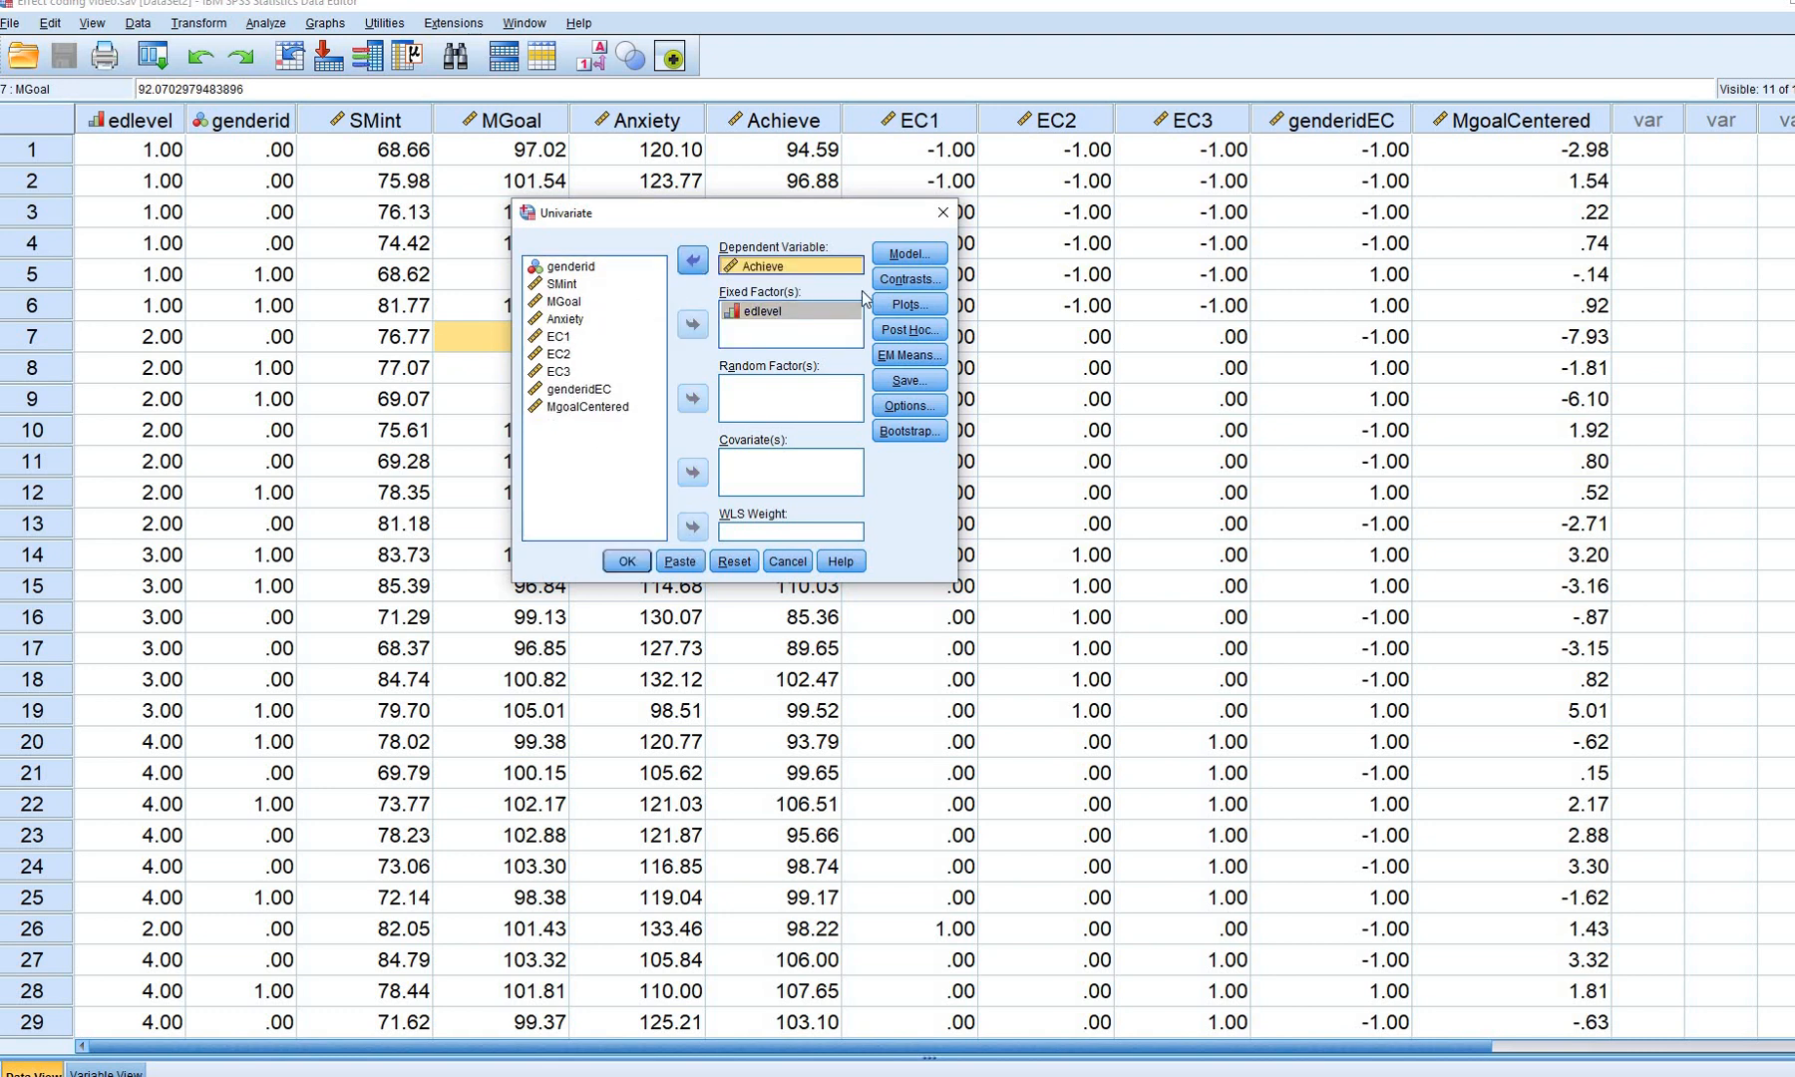
Request descriptive statistics, estimates of effect size, observed power and homogeneity tests in the univariate model's options
{"action": "left_click", "coordinate": [924, 408]}
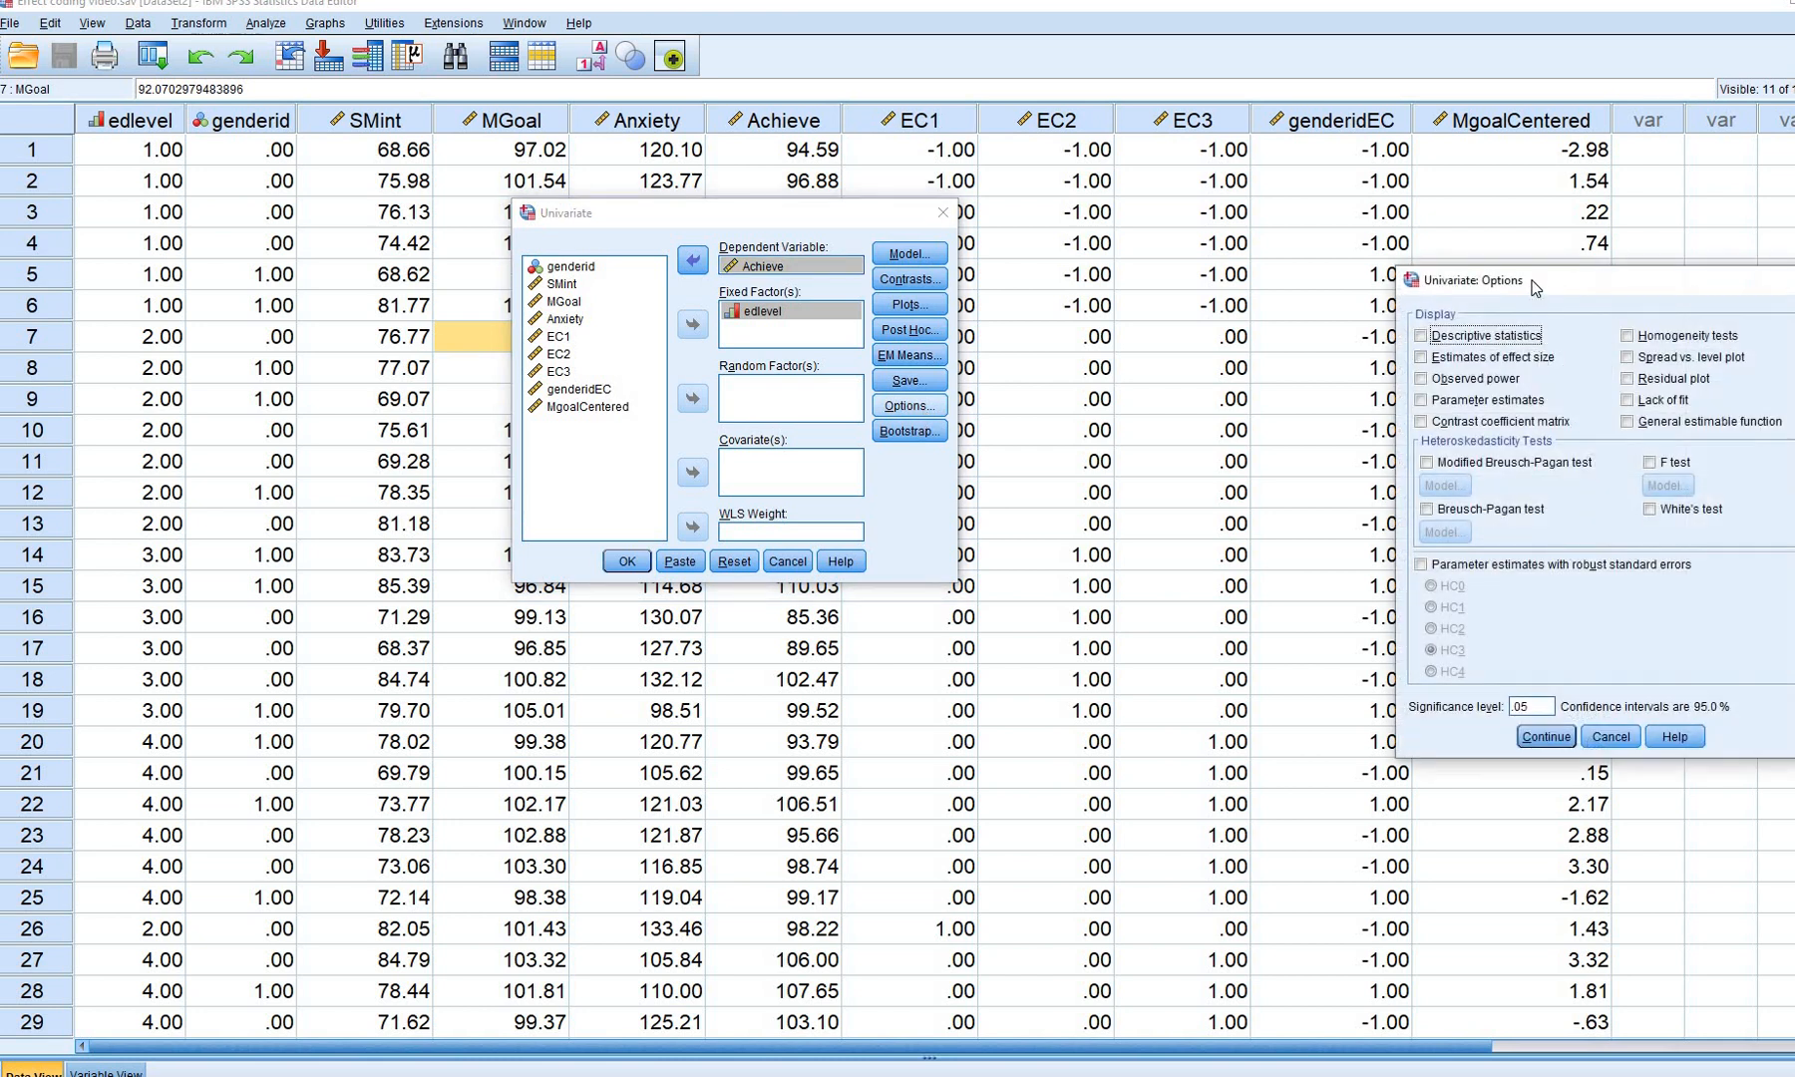
{"action": "left_click_drag", "start_coordinate": [1537, 284], "coordinate": [1115, 223]}
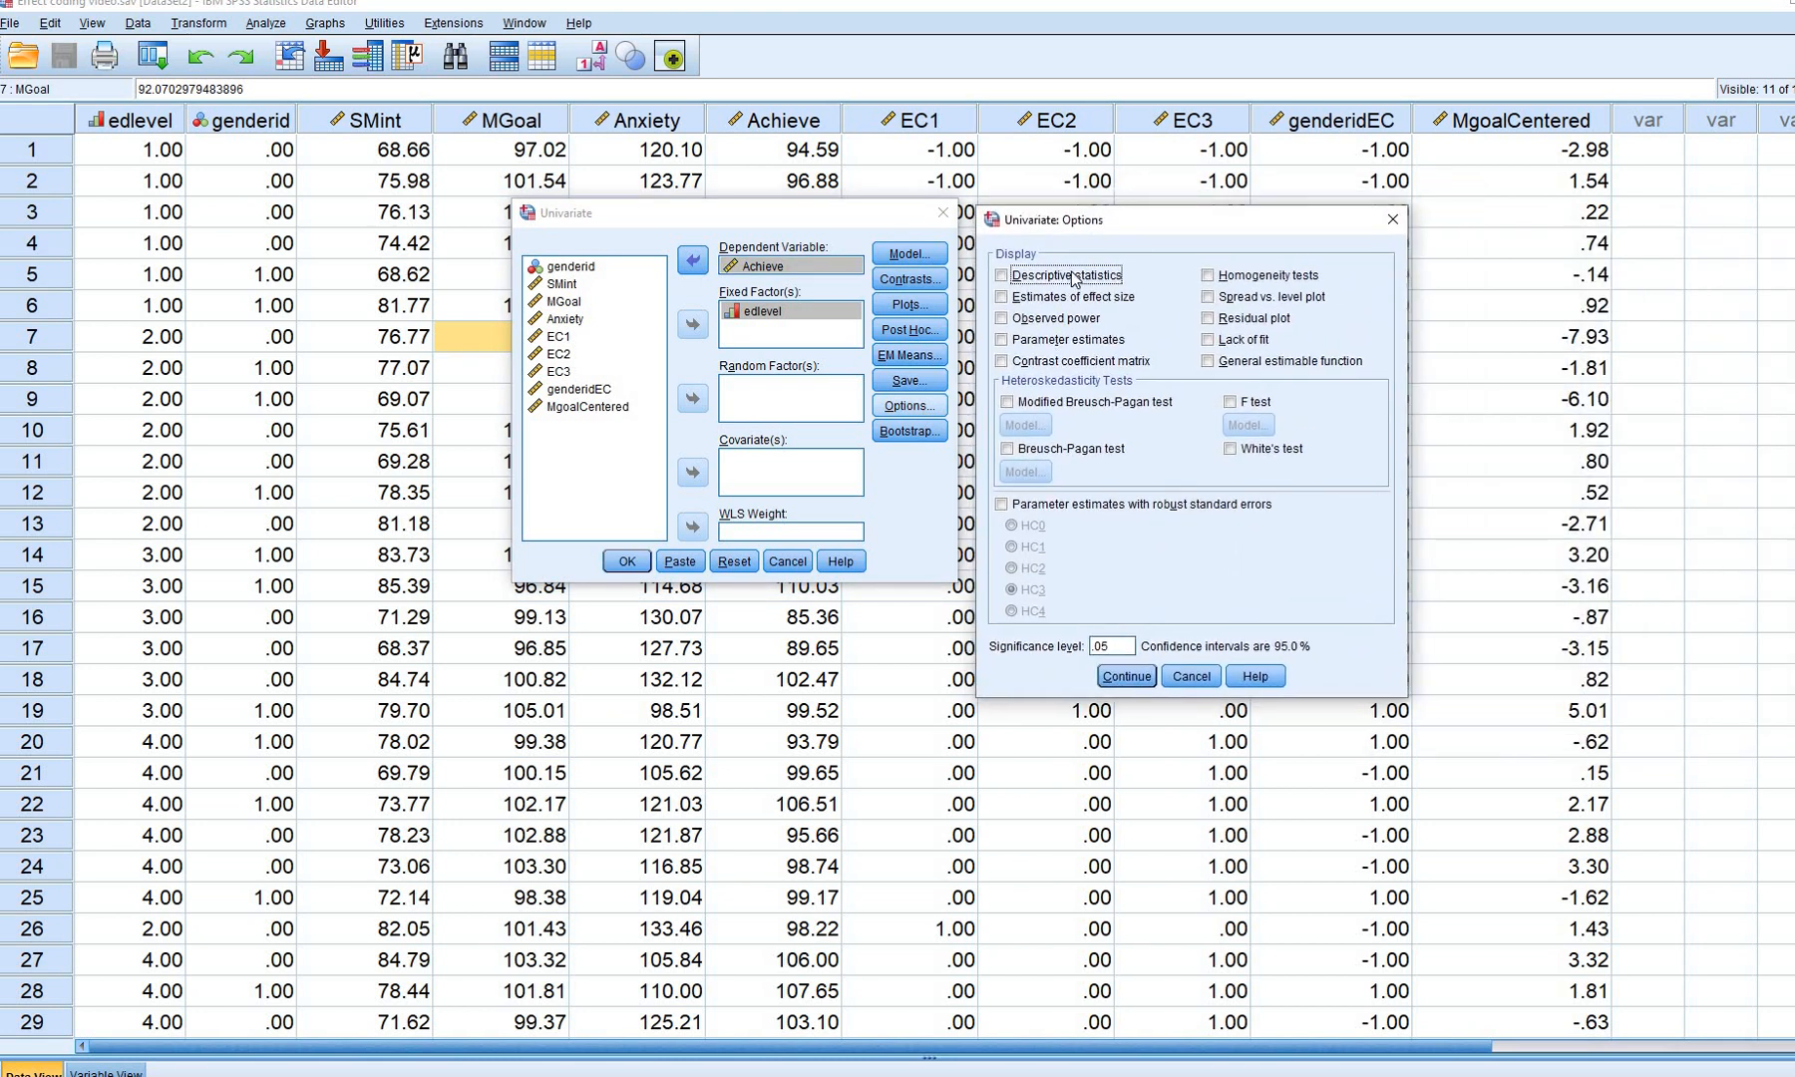
{"action": "left_click", "coordinate": [1027, 276]}
{"action": "left_click", "coordinate": [1037, 297]}
{"action": "left_click", "coordinate": [1037, 318]}
{"action": "left_click", "coordinate": [1209, 276]}
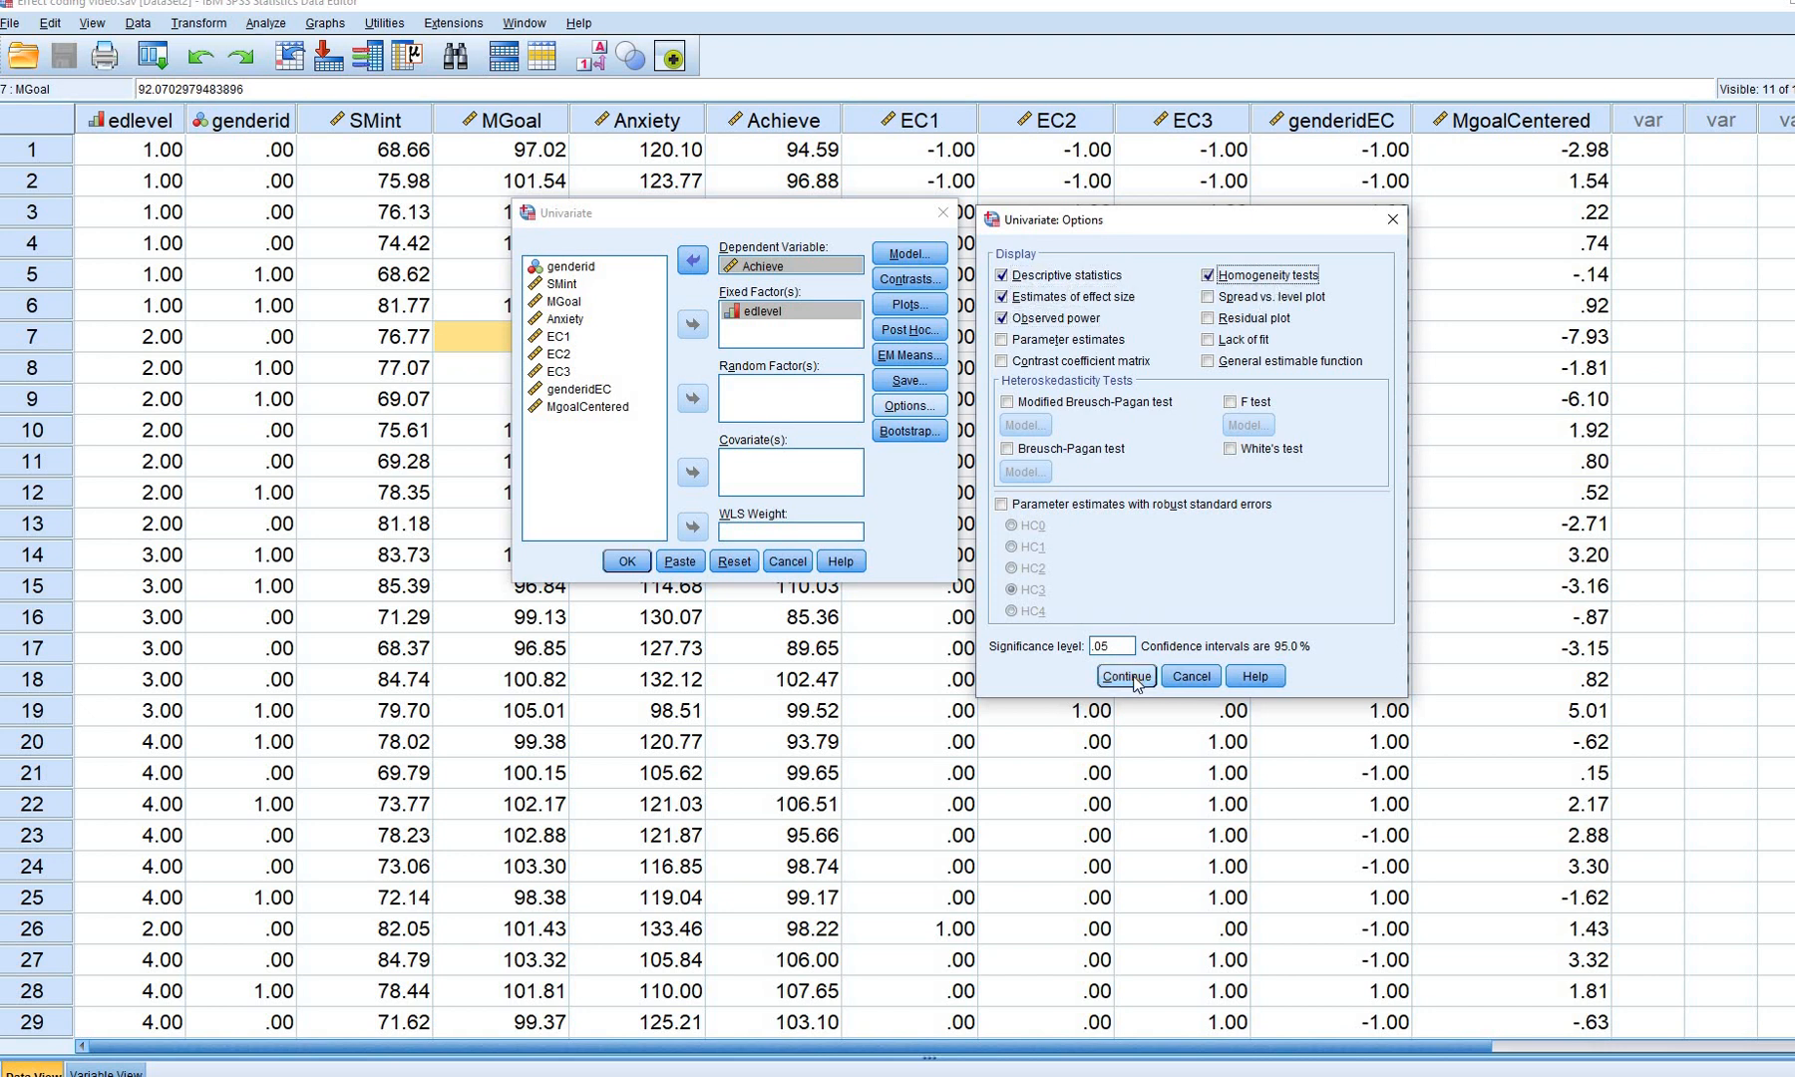
{"action": "left_click", "coordinate": [1126, 676]}
Add (OVERALL) and edlevel to the estimated marginal means to display, and run the univariate analysis
{"action": "left_click", "coordinate": [909, 355]}
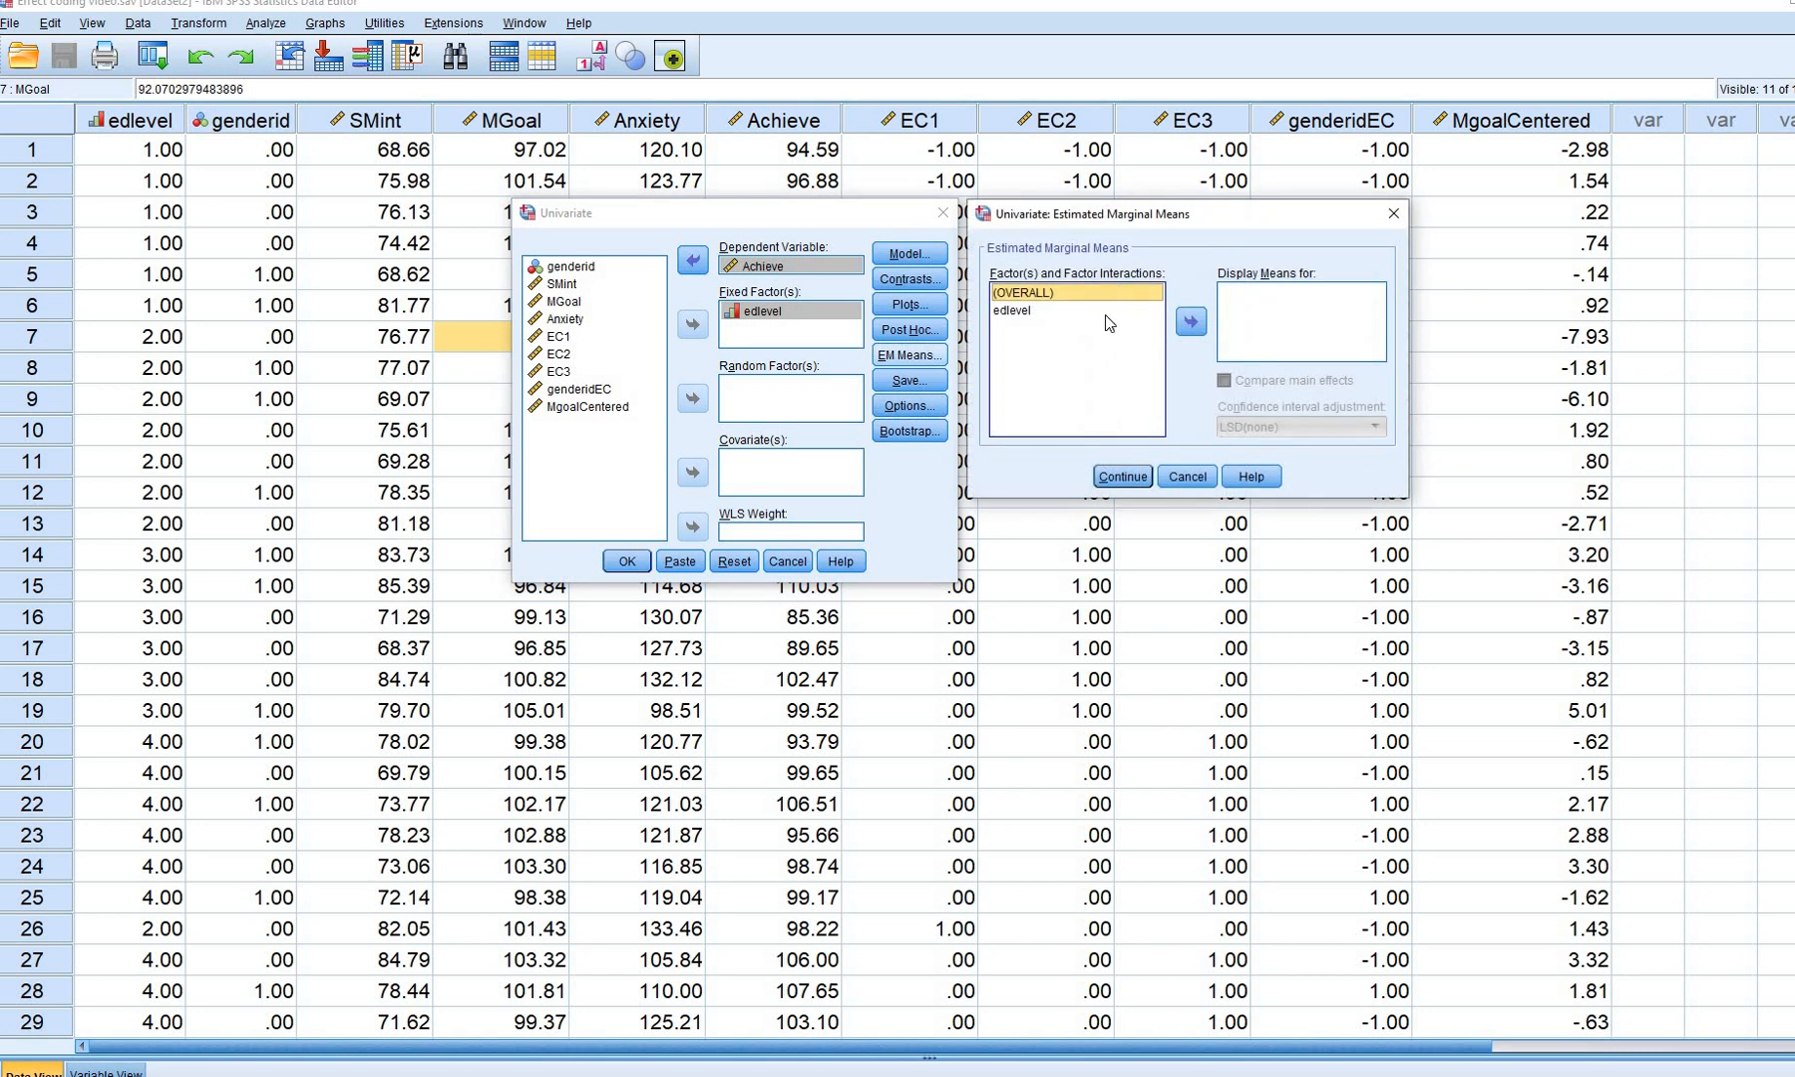
{"action": "left_click_drag", "start_coordinate": [1028, 310], "coordinate": [1033, 291]}
{"action": "left_click", "coordinate": [1191, 322]}
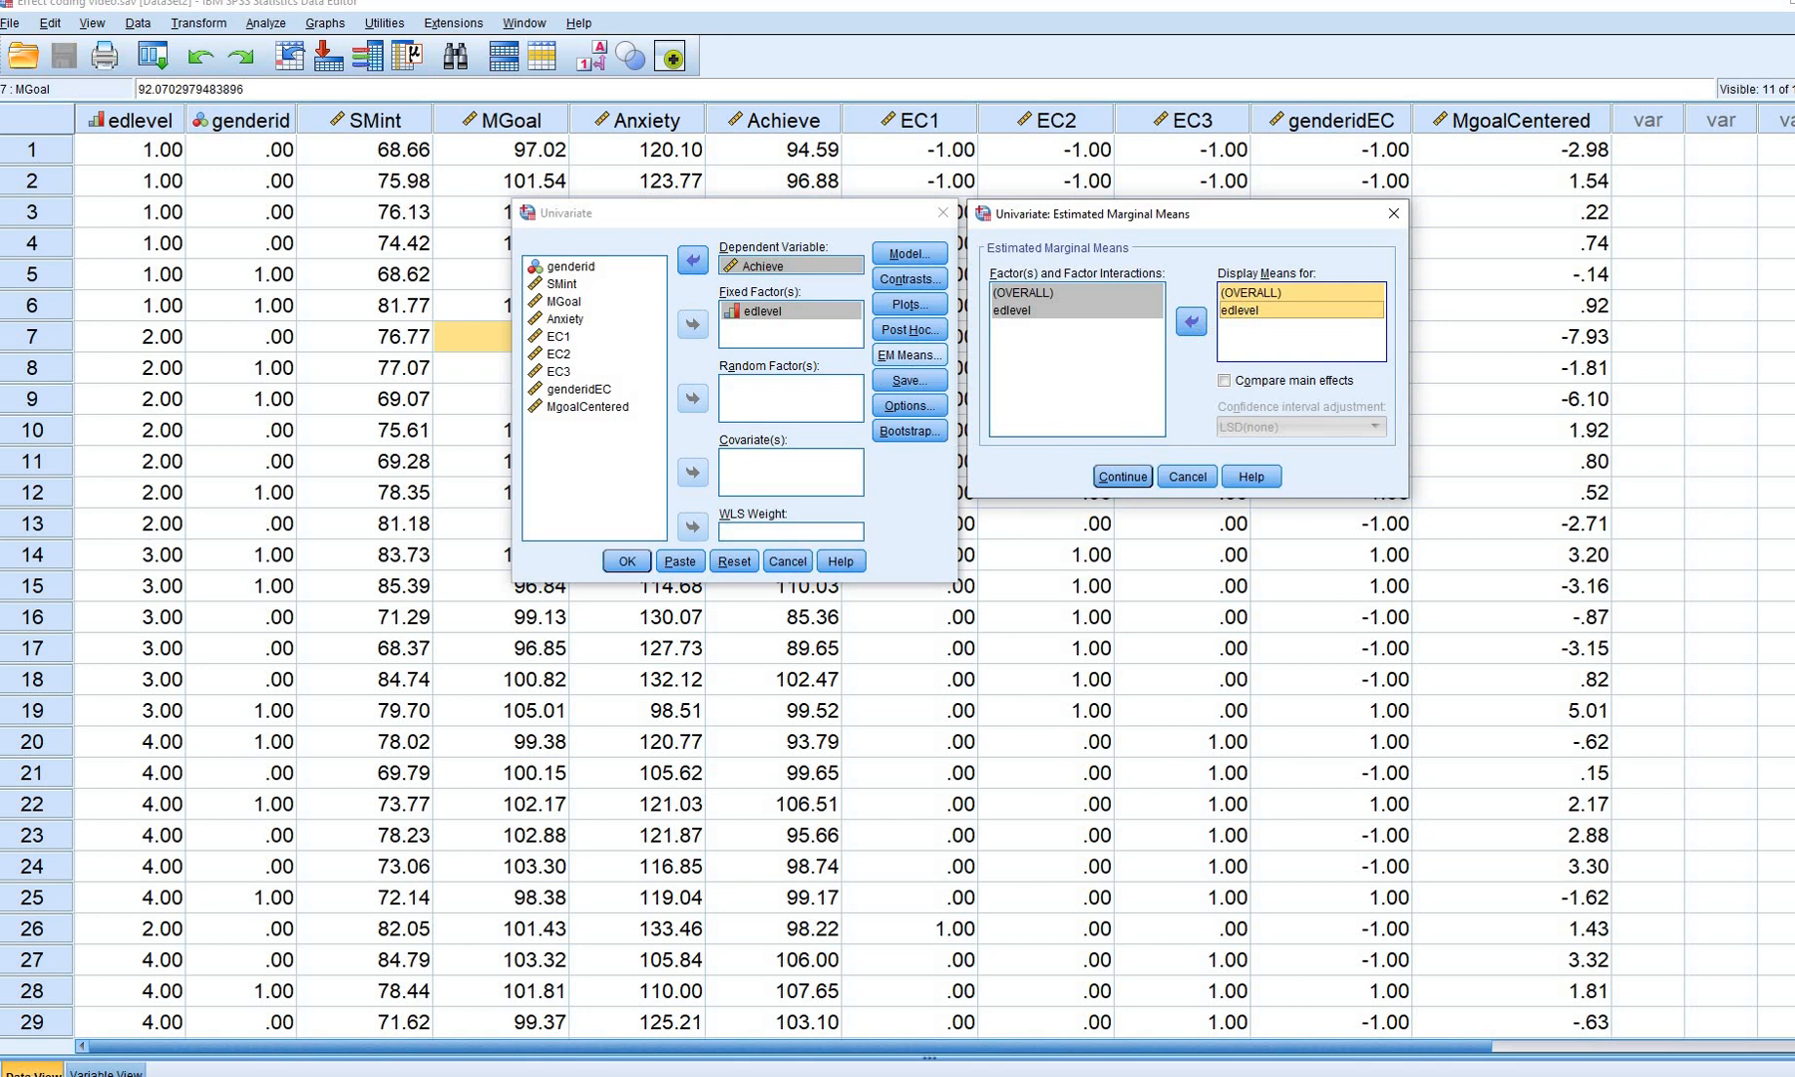
{"action": "left_click", "coordinate": [788, 755]}
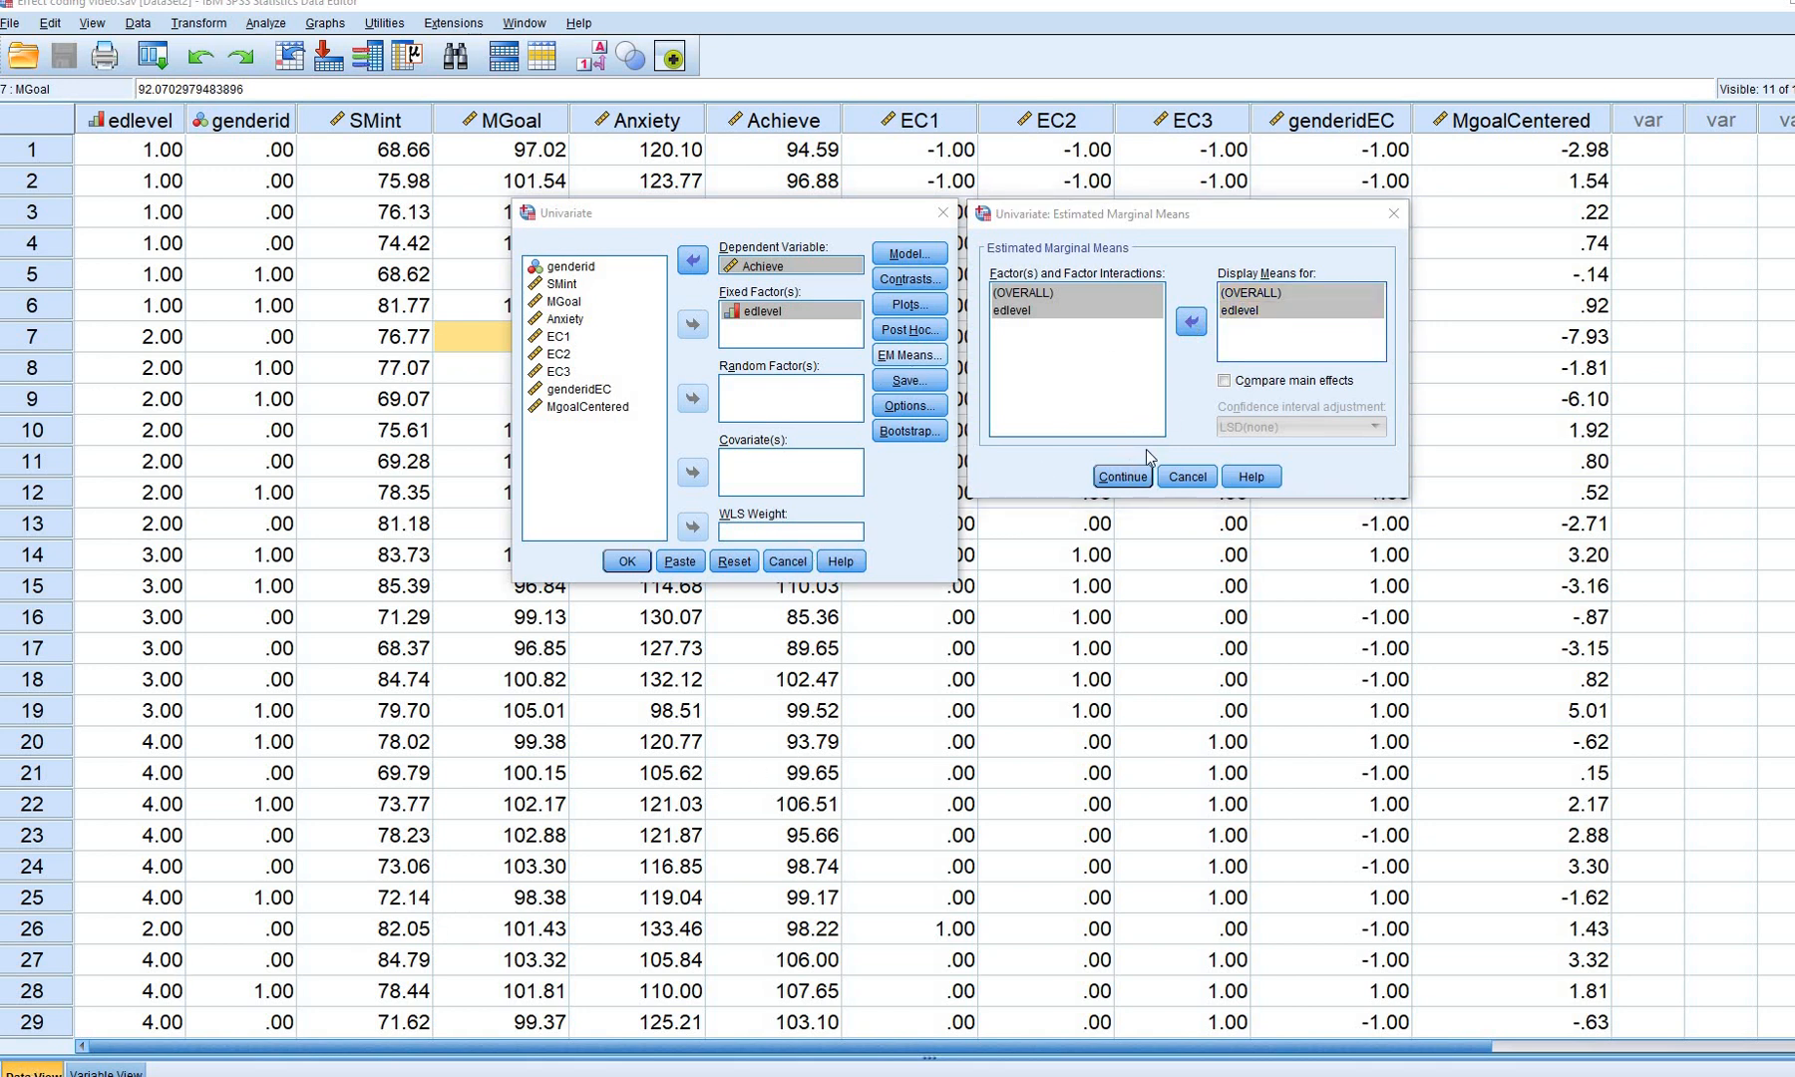
{"action": "left_click", "coordinate": [1122, 477]}
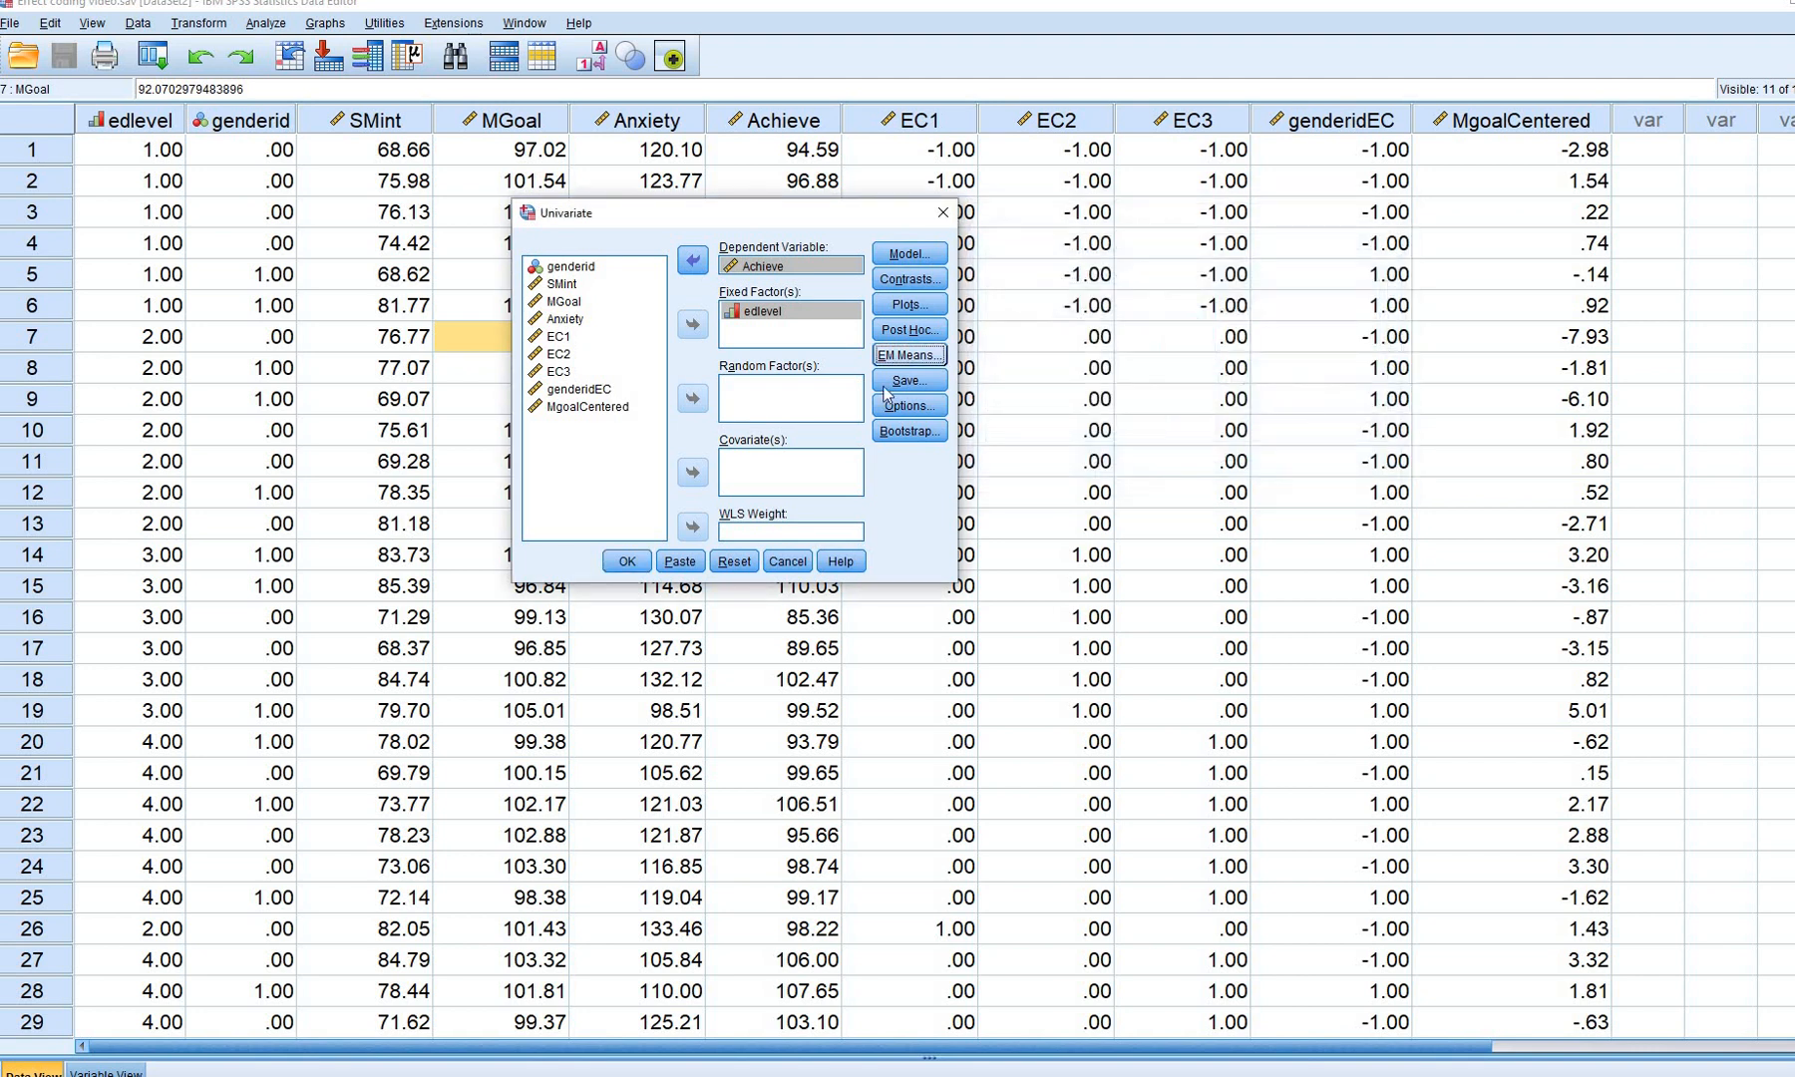
{"action": "left_click", "coordinate": [617, 564]}
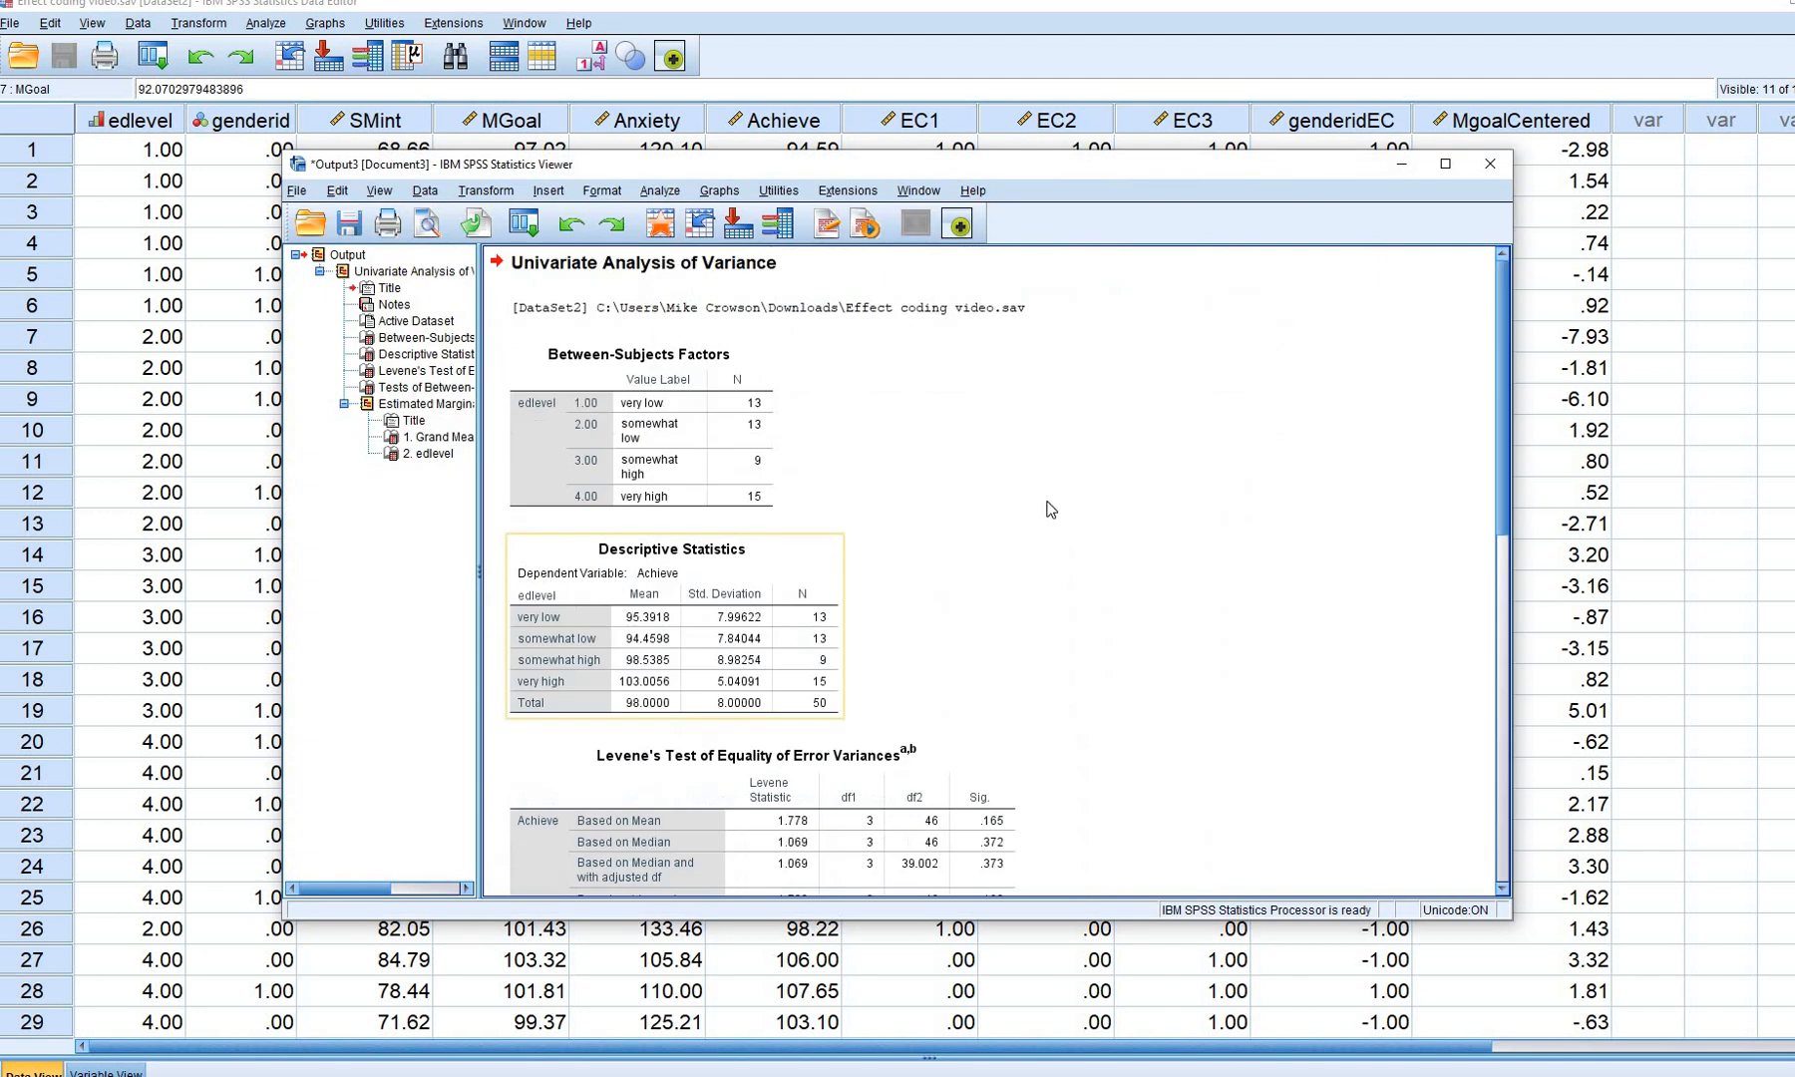
Examine the Descriptive Statistics table, underlining the dependent variable and the mean of each edlevel group with the annotation pen
{"action": "scroll", "coordinate": [1054, 688], "scroll_direction": "down", "scroll_amount": 2}
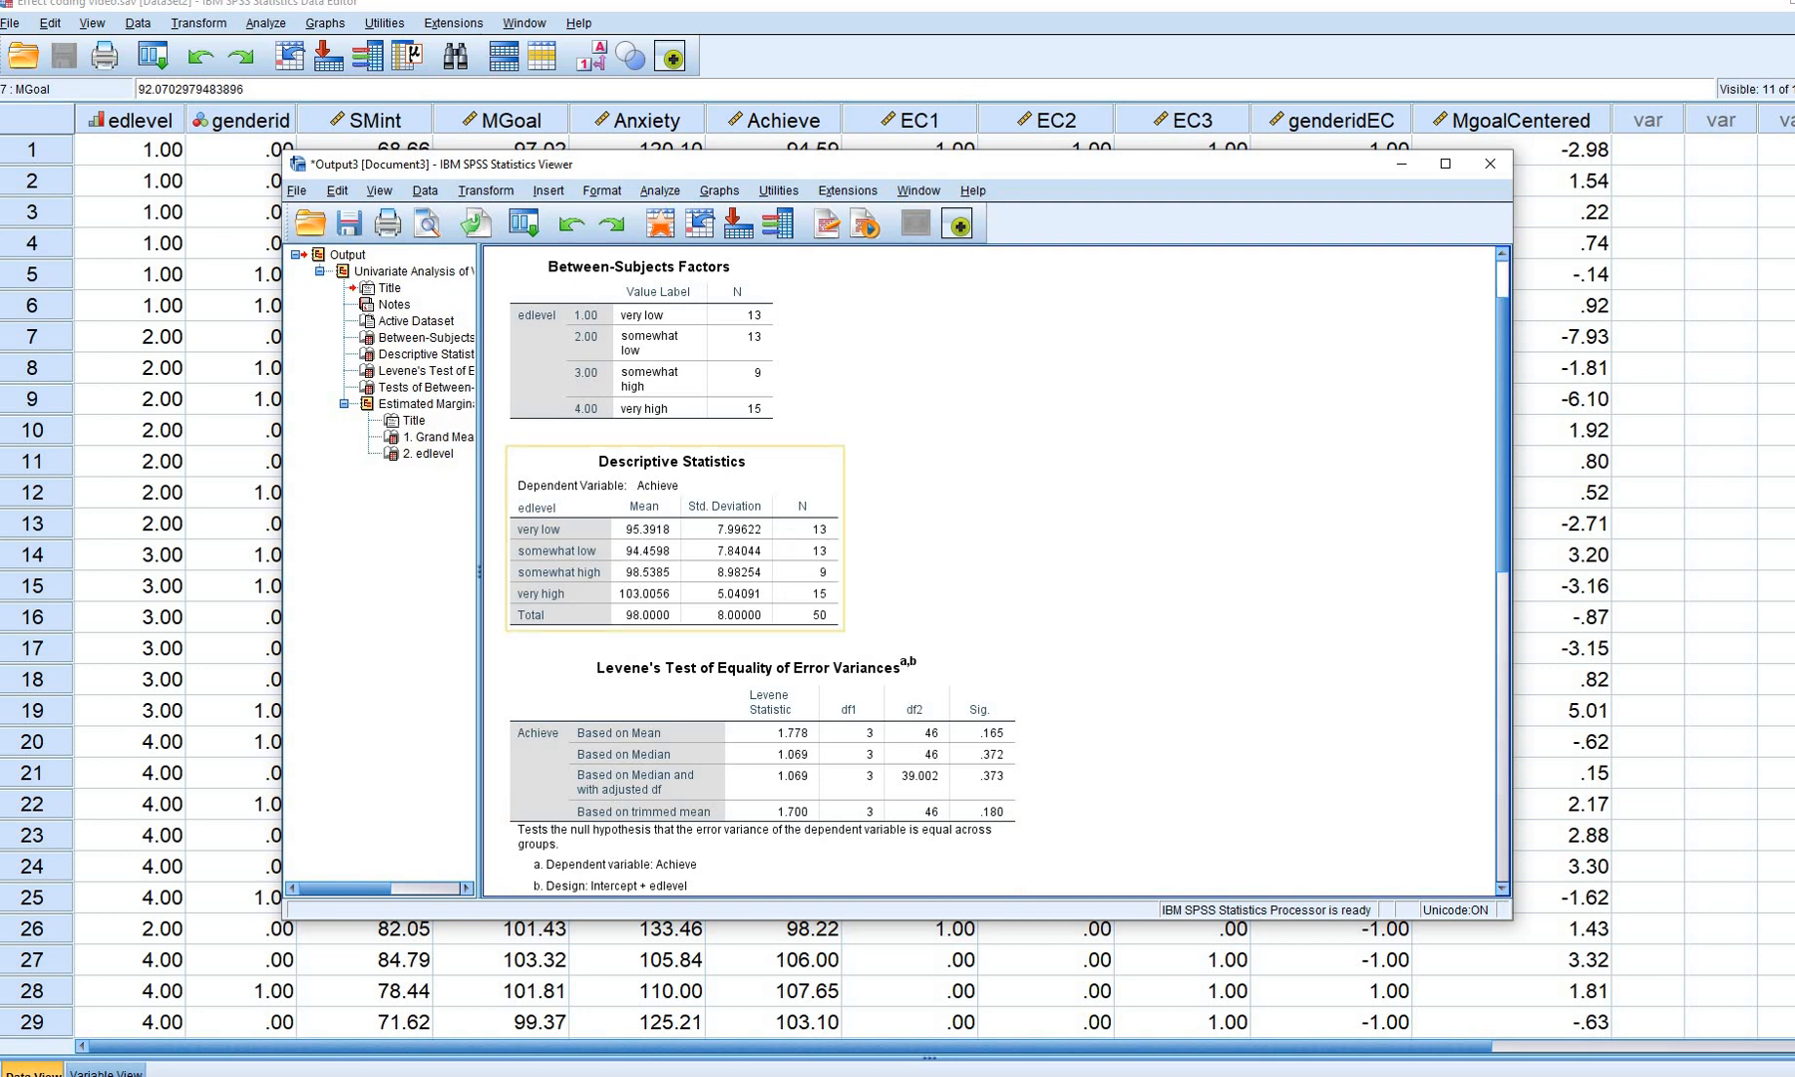
{"action": "left_click", "coordinate": [1770, 261]}
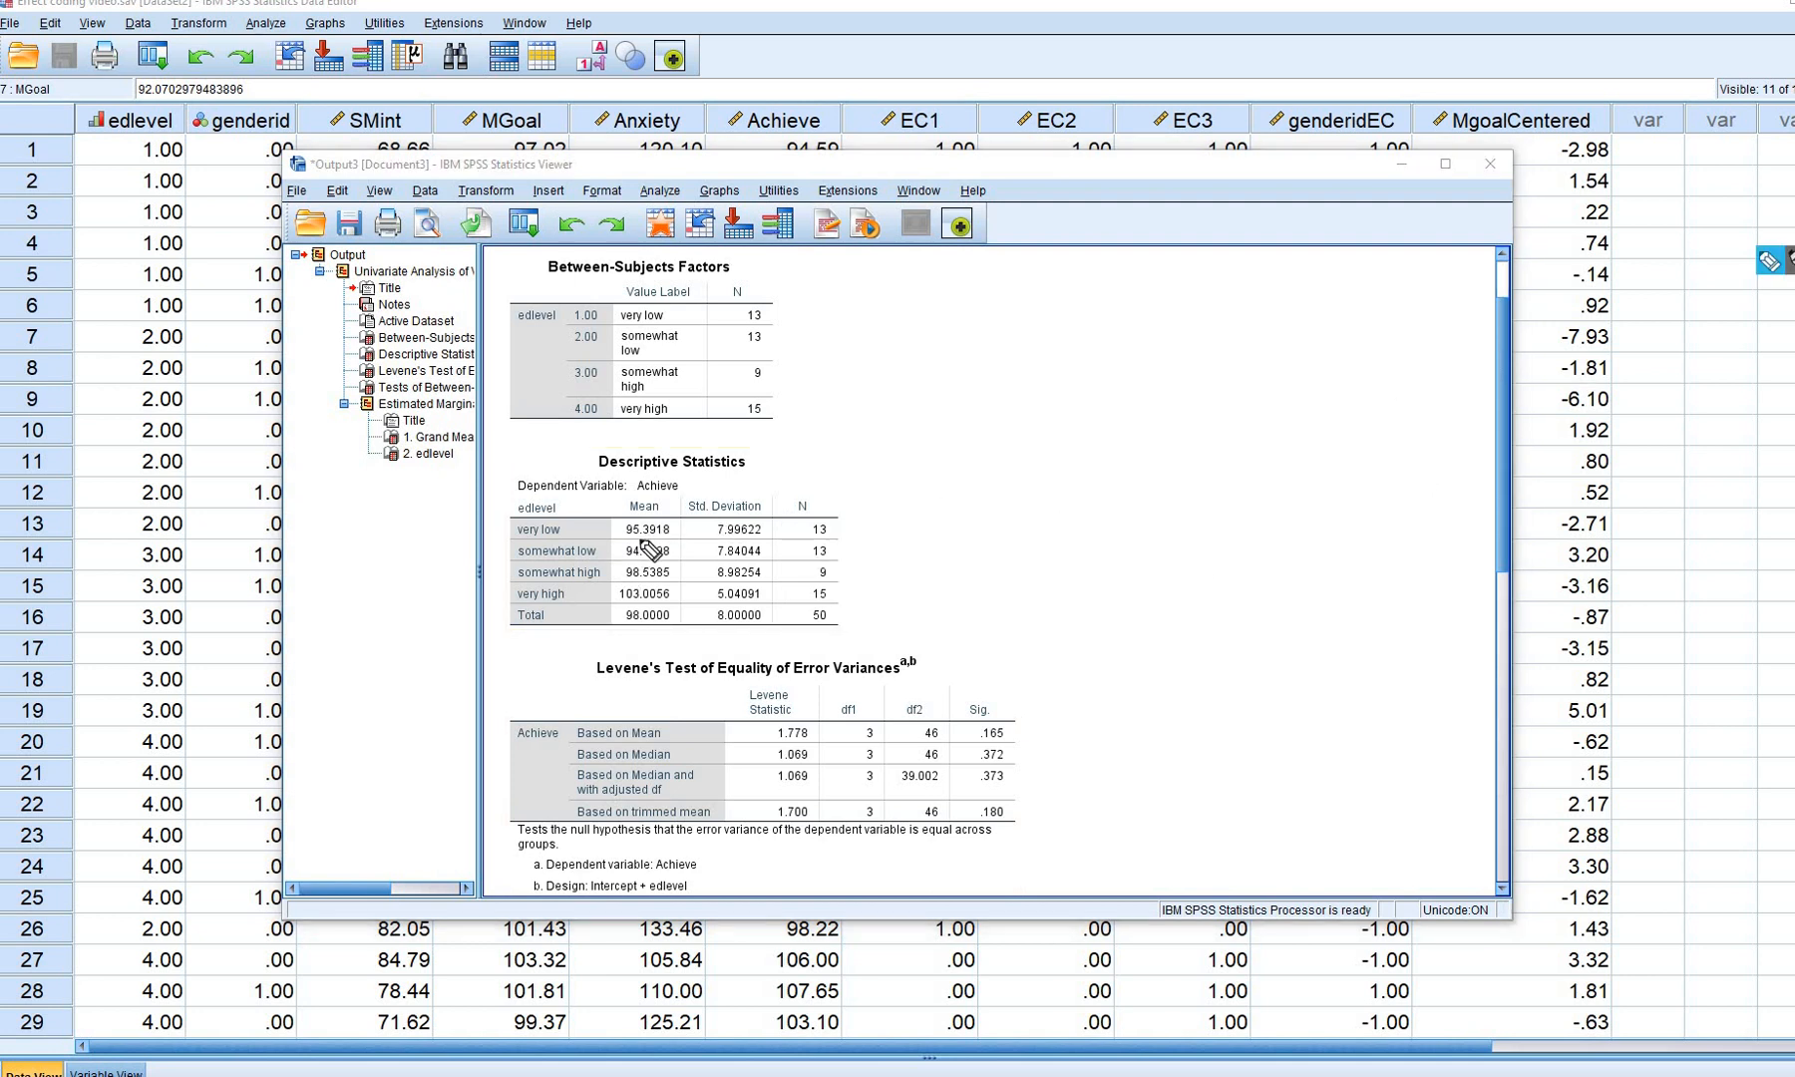
{"action": "mouse_move", "coordinate": [628, 537]}
{"action": "left_mouse_down"}
{"action": "mouse_move", "coordinate": [672, 536]}
{"action": "mouse_move", "coordinate": [653, 496]}
{"action": "mouse_move", "coordinate": [686, 497]}
{"action": "left_mouse_up"}
{"action": "mouse_move", "coordinate": [626, 556]}
{"action": "left_mouse_down"}
{"action": "mouse_move", "coordinate": [668, 556]}
{"action": "mouse_move", "coordinate": [678, 606]}
{"action": "left_mouse_up"}
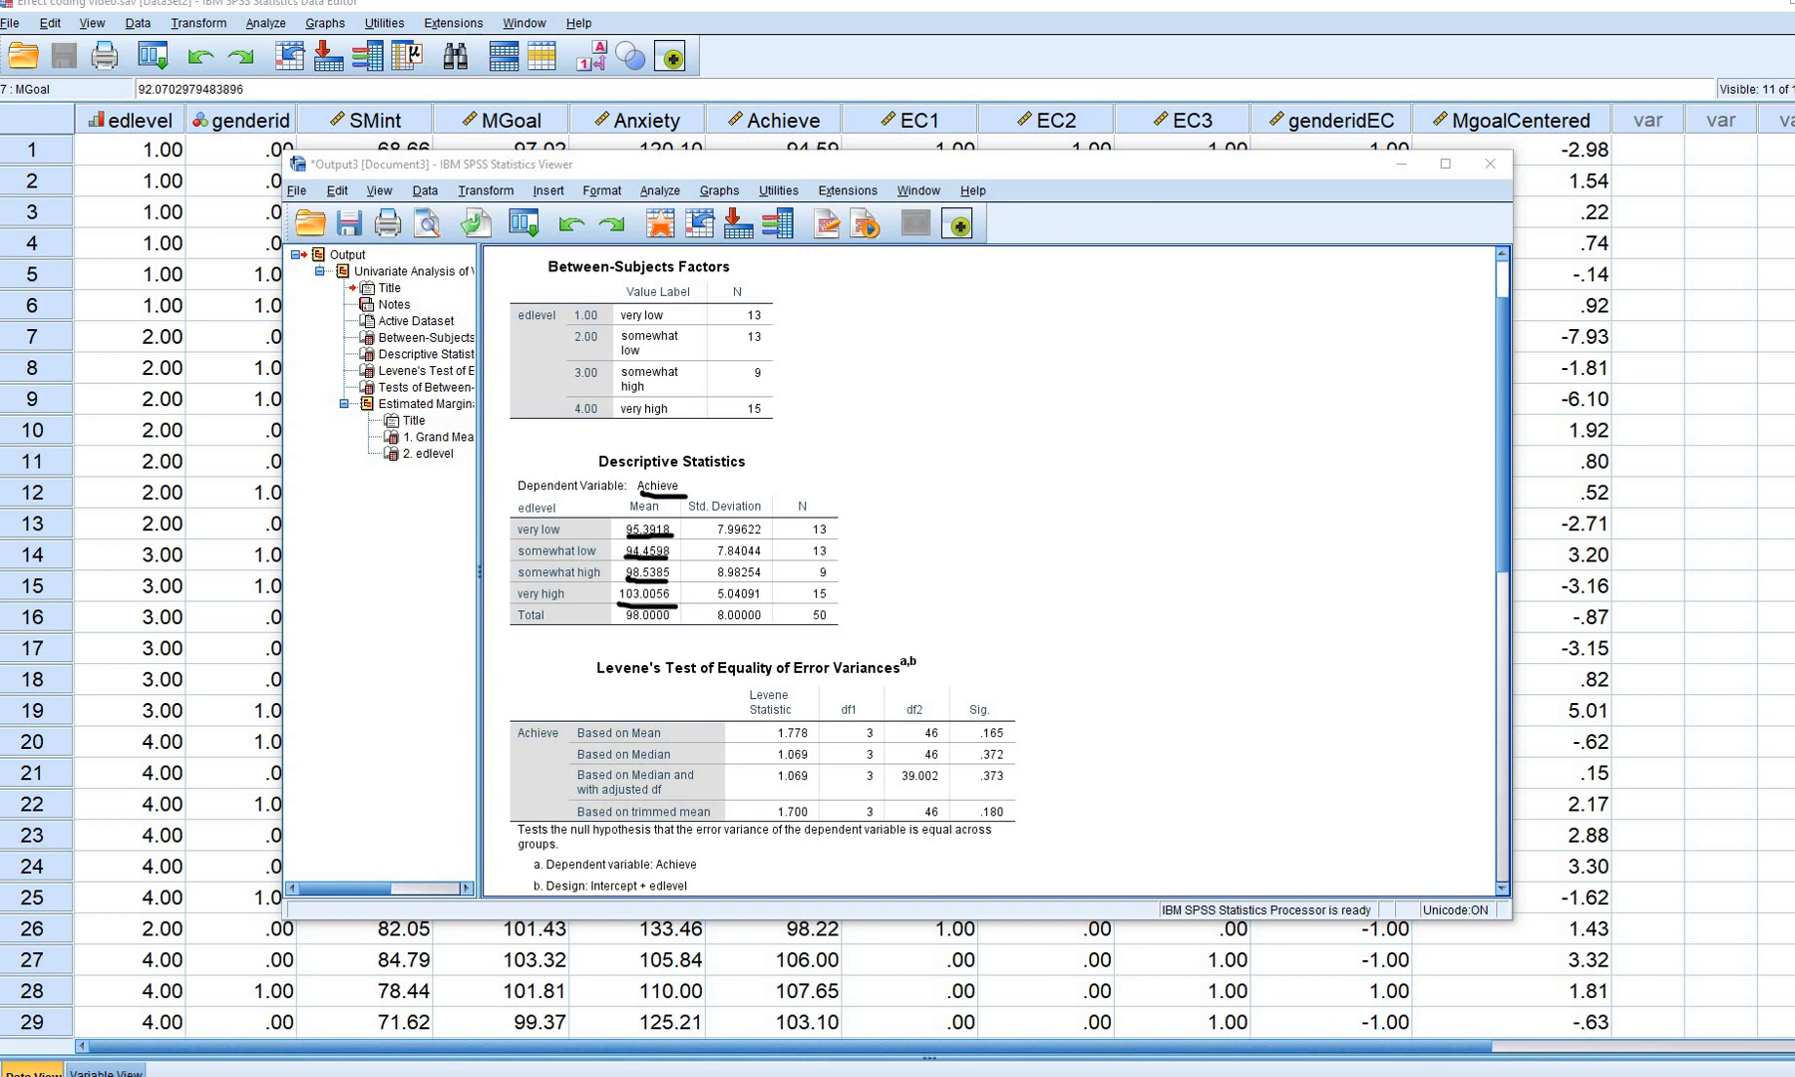
Examine the edlevel effect in the Tests of Between-Subjects Effects table, underlining its F, Sig. and the dependent variable
{"action": "scroll", "coordinate": [1193, 592], "scroll_direction": "down", "scroll_amount": 8}
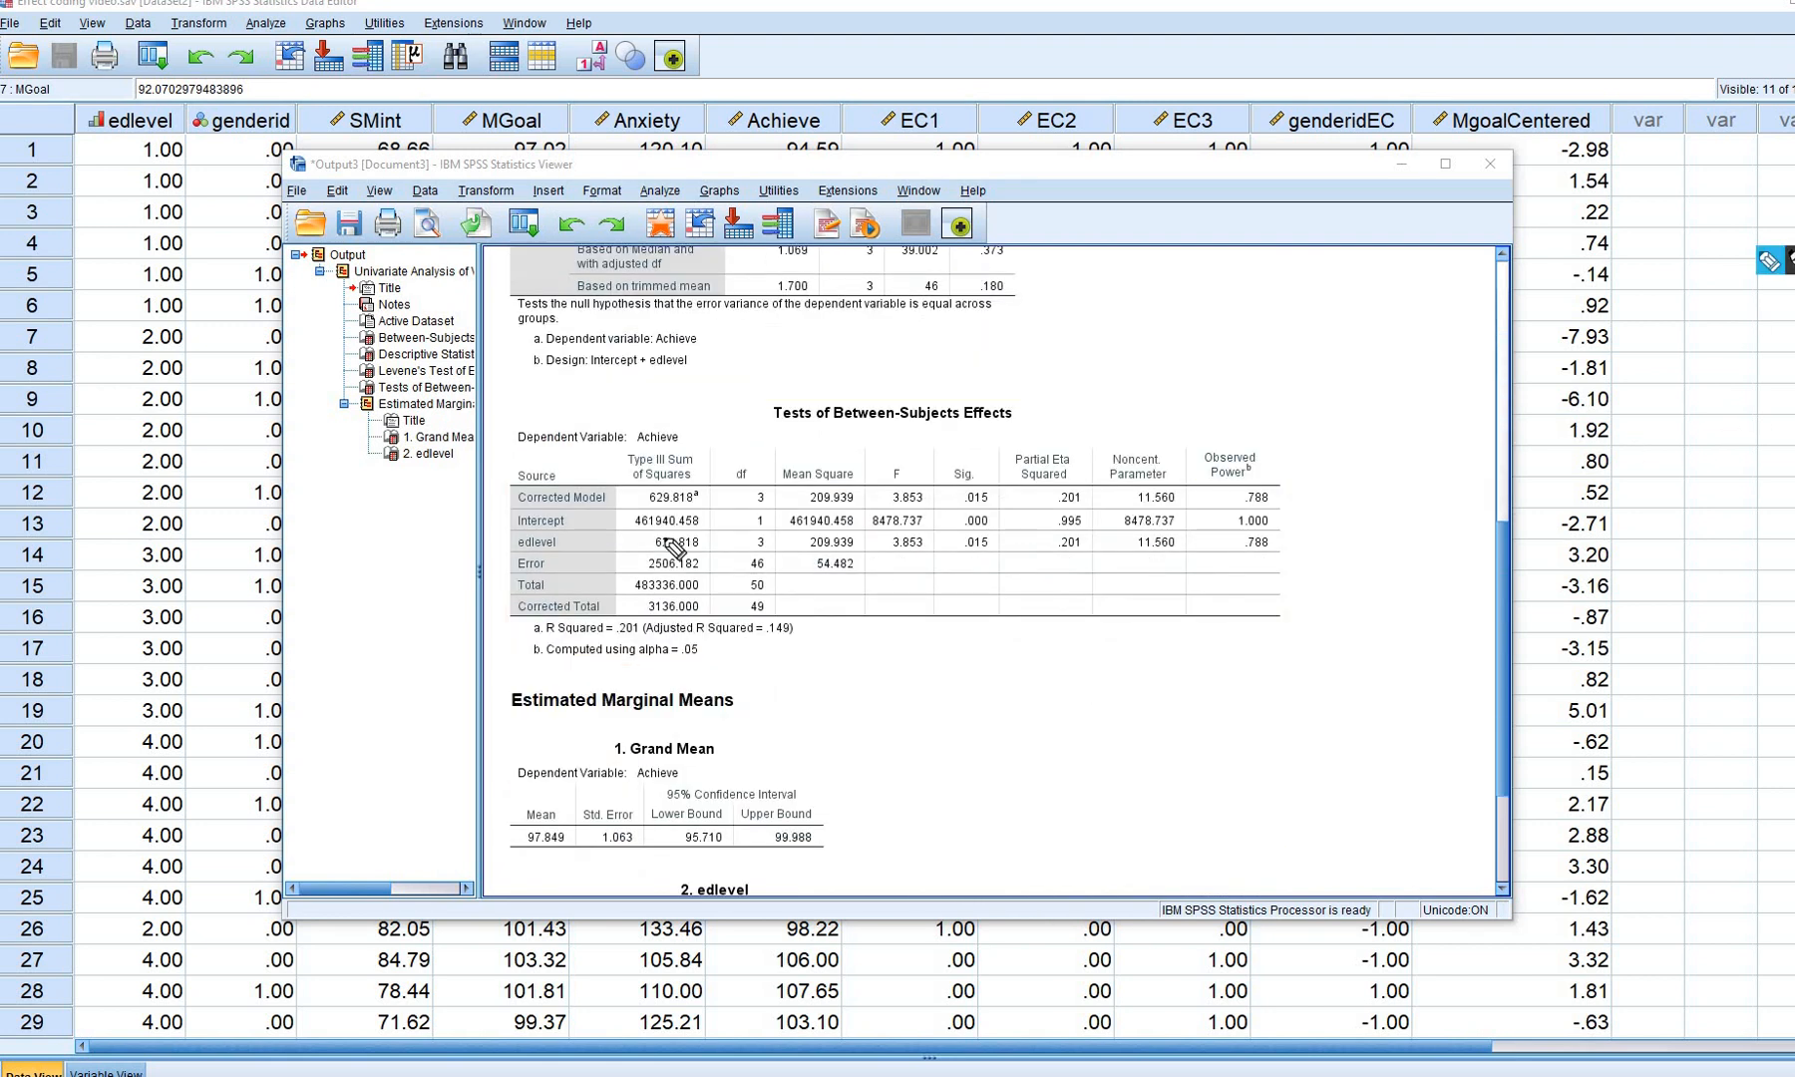
{"action": "left_click_drag", "start_coordinate": [511, 551], "coordinate": [598, 551]}
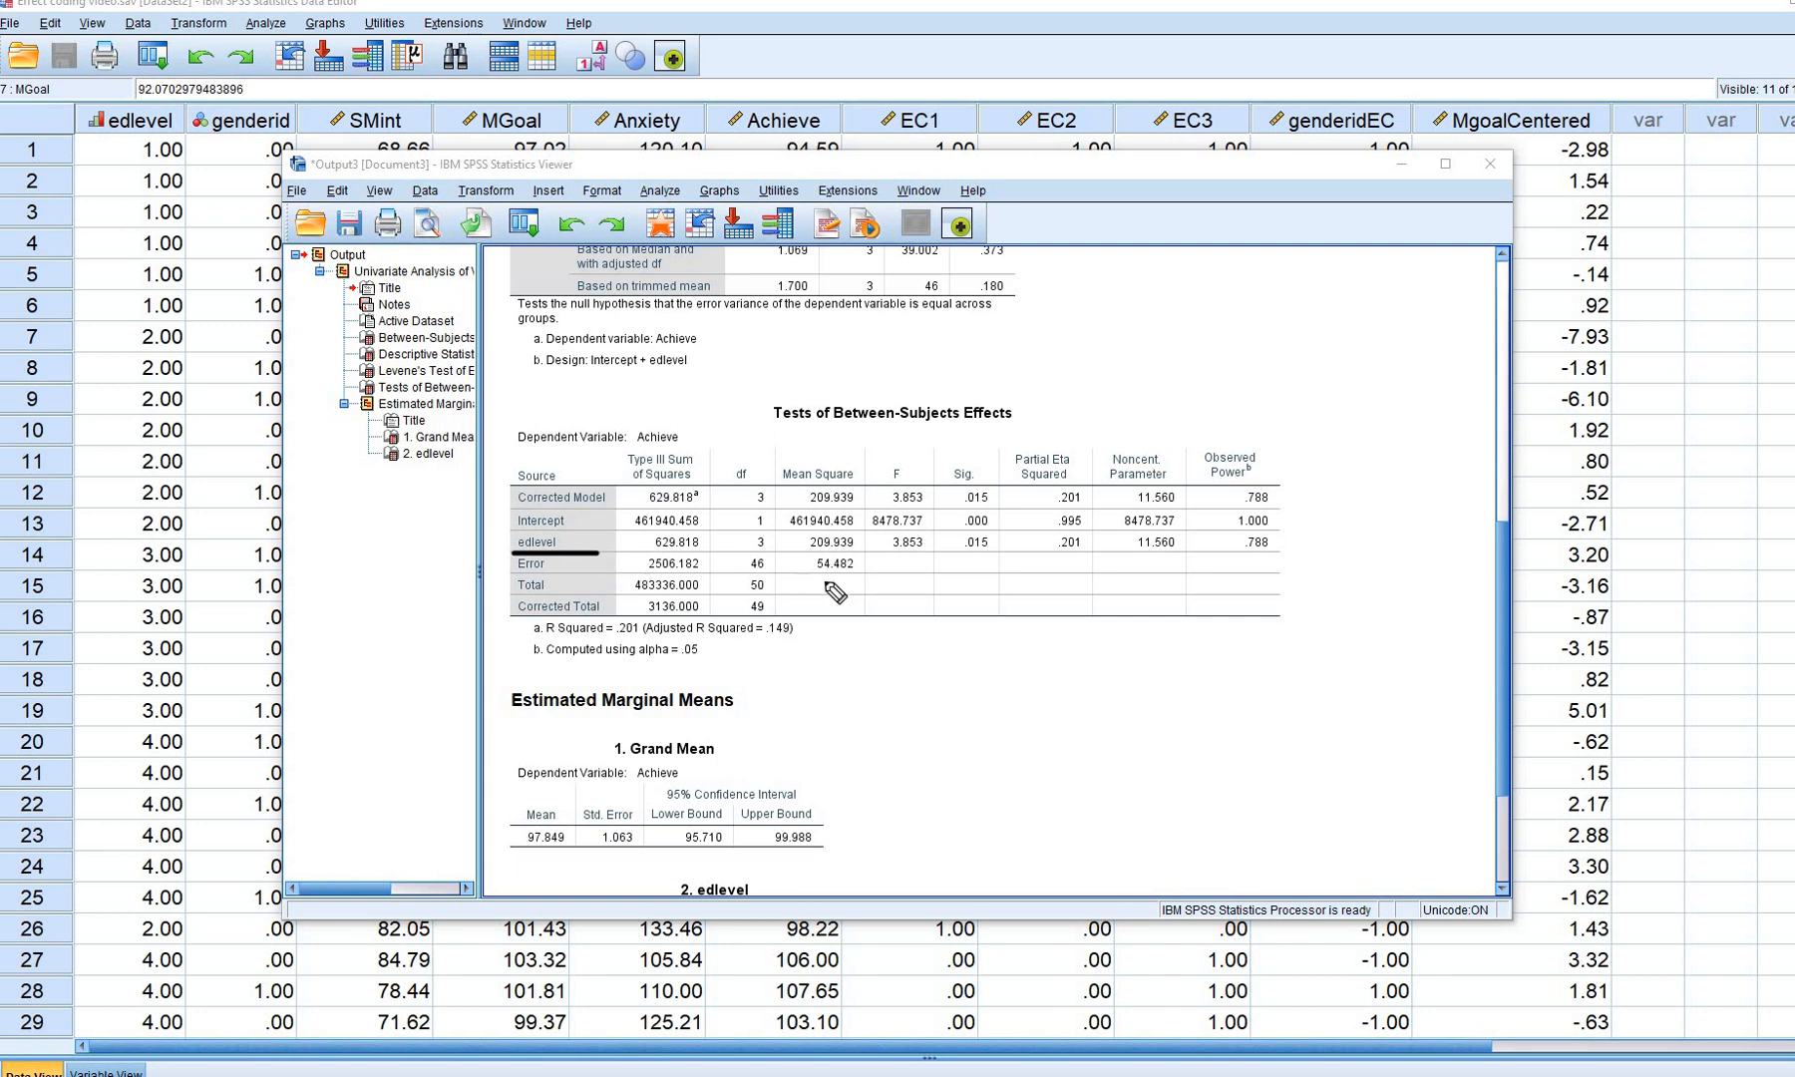
{"action": "left_click_drag", "start_coordinate": [929, 551], "coordinate": [884, 549]}
{"action": "left_click_drag", "start_coordinate": [635, 450], "coordinate": [742, 449]}
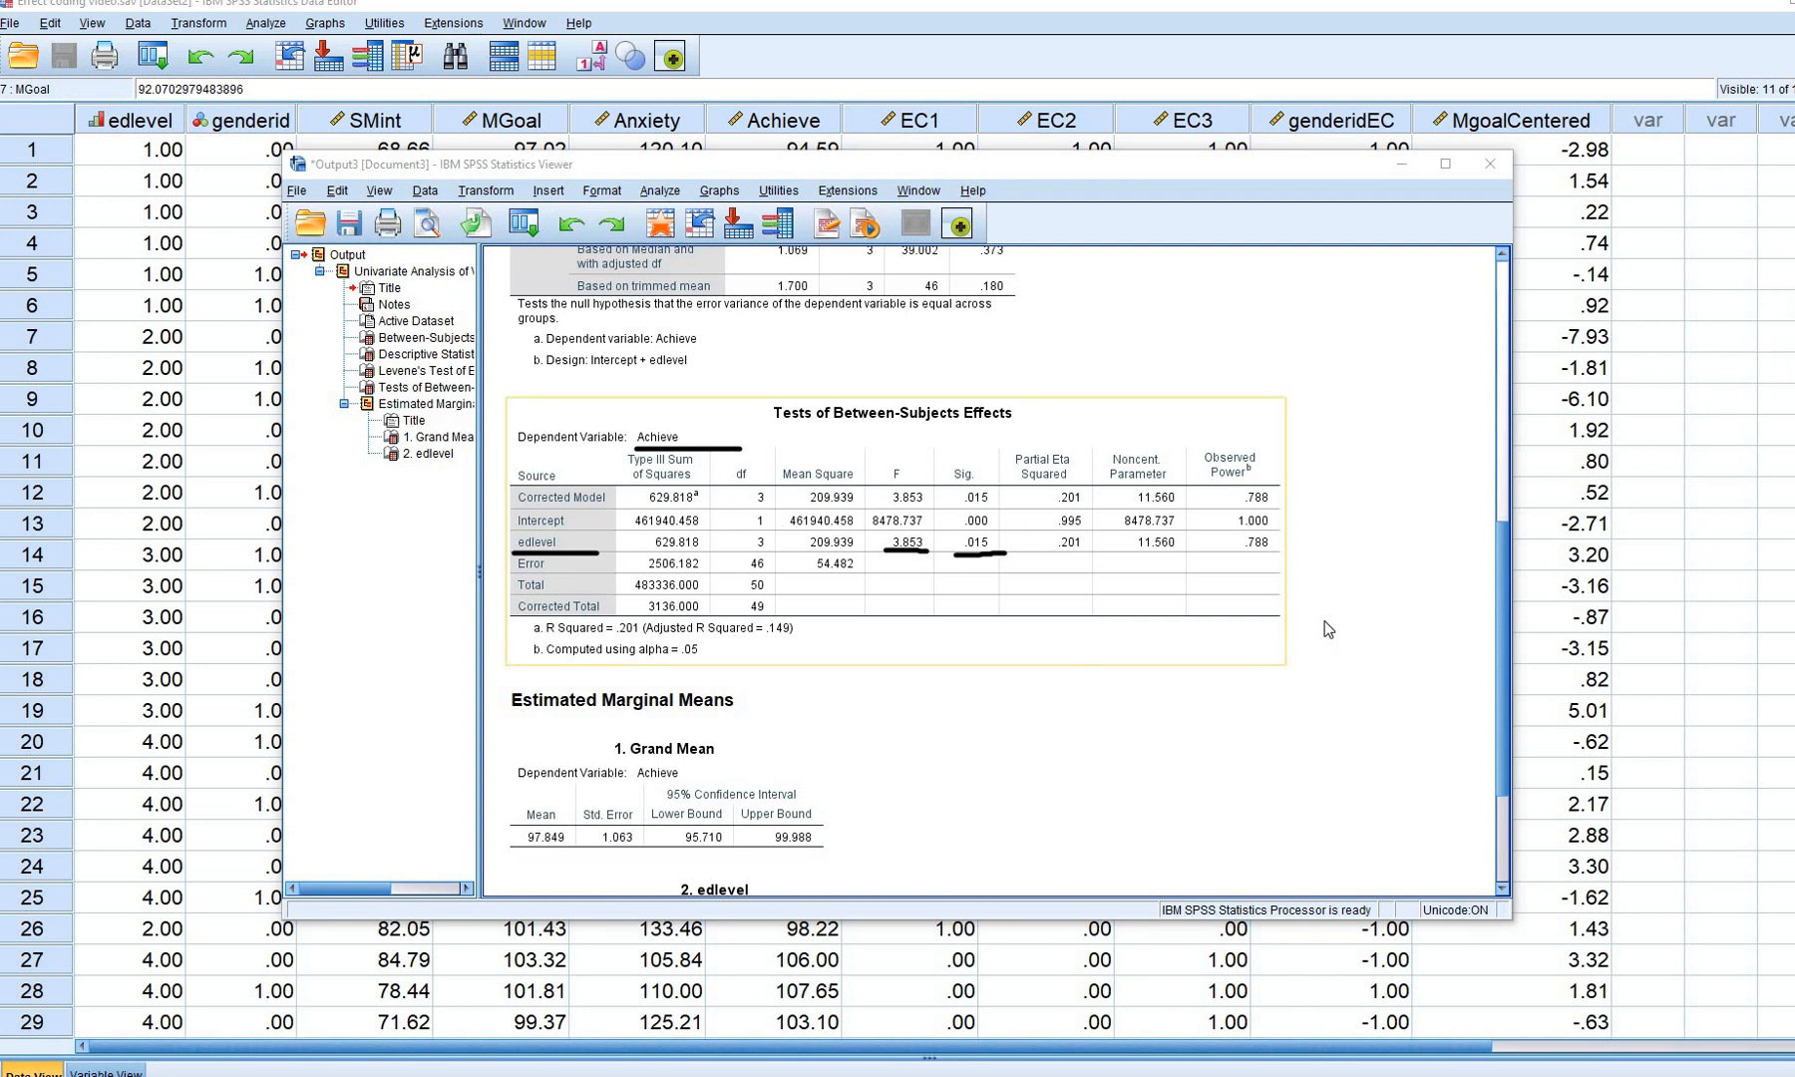
Compare the grand mean with the four edlevel means under Estimated Marginal Means, circling both and pointing an arrow at the grand mean
{"action": "scroll", "coordinate": [1163, 672], "scroll_direction": "down", "scroll_amount": 2}
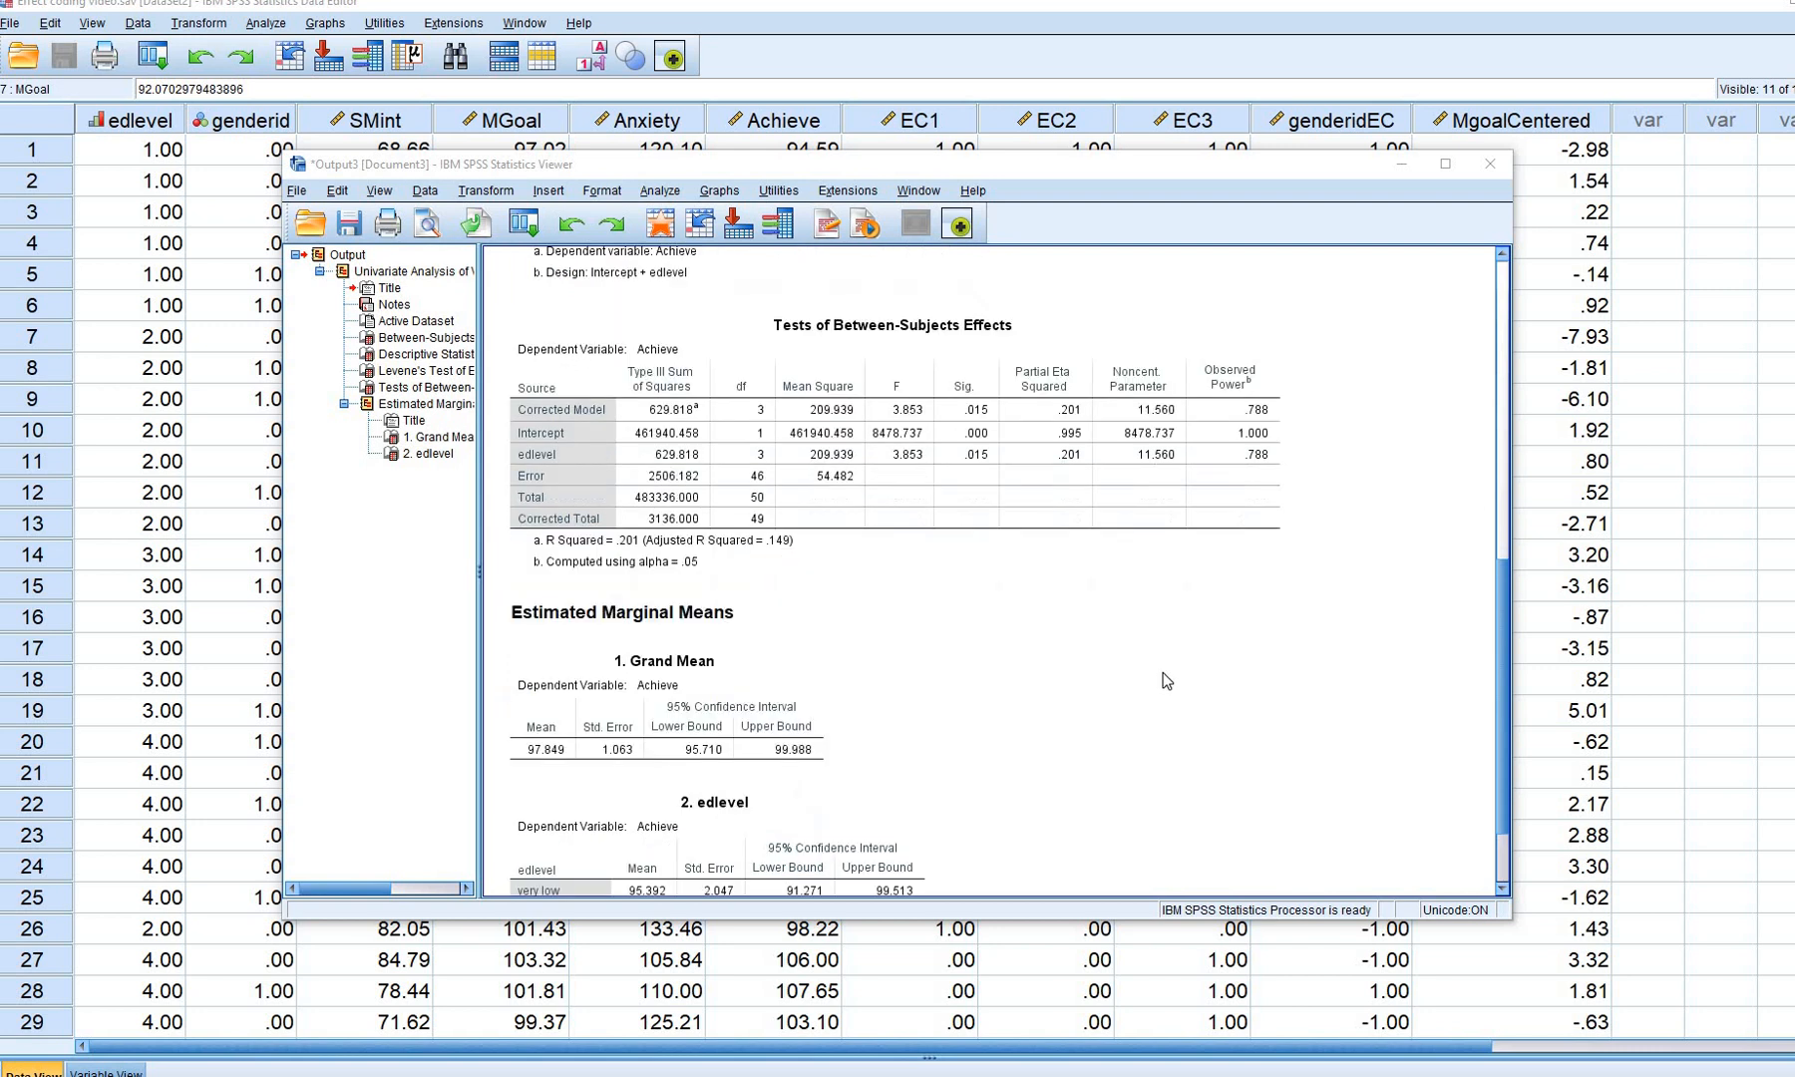
{"action": "scroll", "coordinate": [1162, 673], "scroll_direction": "down", "scroll_amount": 3}
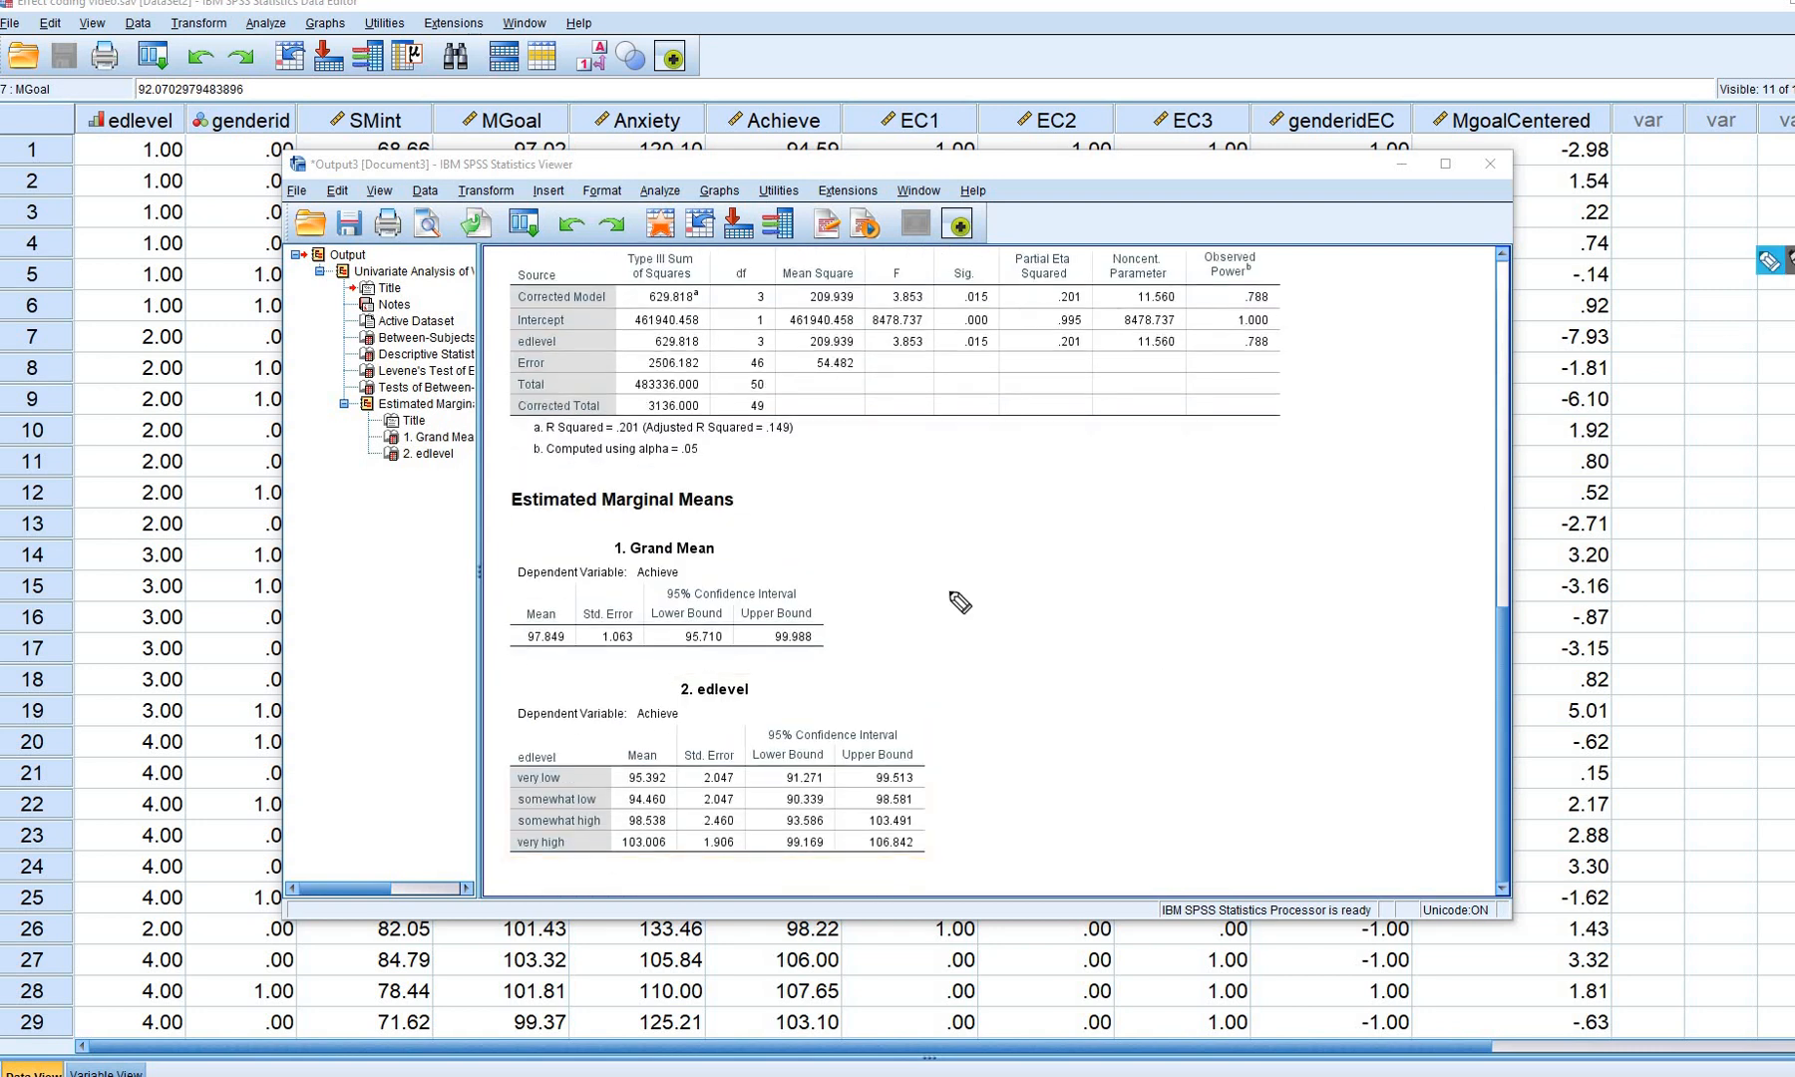
{"action": "mouse_move", "coordinate": [599, 617]}
{"action": "left_mouse_down"}
{"action": "mouse_move", "coordinate": [503, 643]}
{"action": "mouse_move", "coordinate": [596, 611]}
{"action": "left_mouse_up"}
{"action": "mouse_move", "coordinate": [666, 768]}
{"action": "left_mouse_down"}
{"action": "mouse_move", "coordinate": [621, 790]}
{"action": "mouse_move", "coordinate": [647, 885]}
{"action": "mouse_move", "coordinate": [683, 780]}
{"action": "mouse_move", "coordinate": [660, 766]}
{"action": "left_mouse_up"}
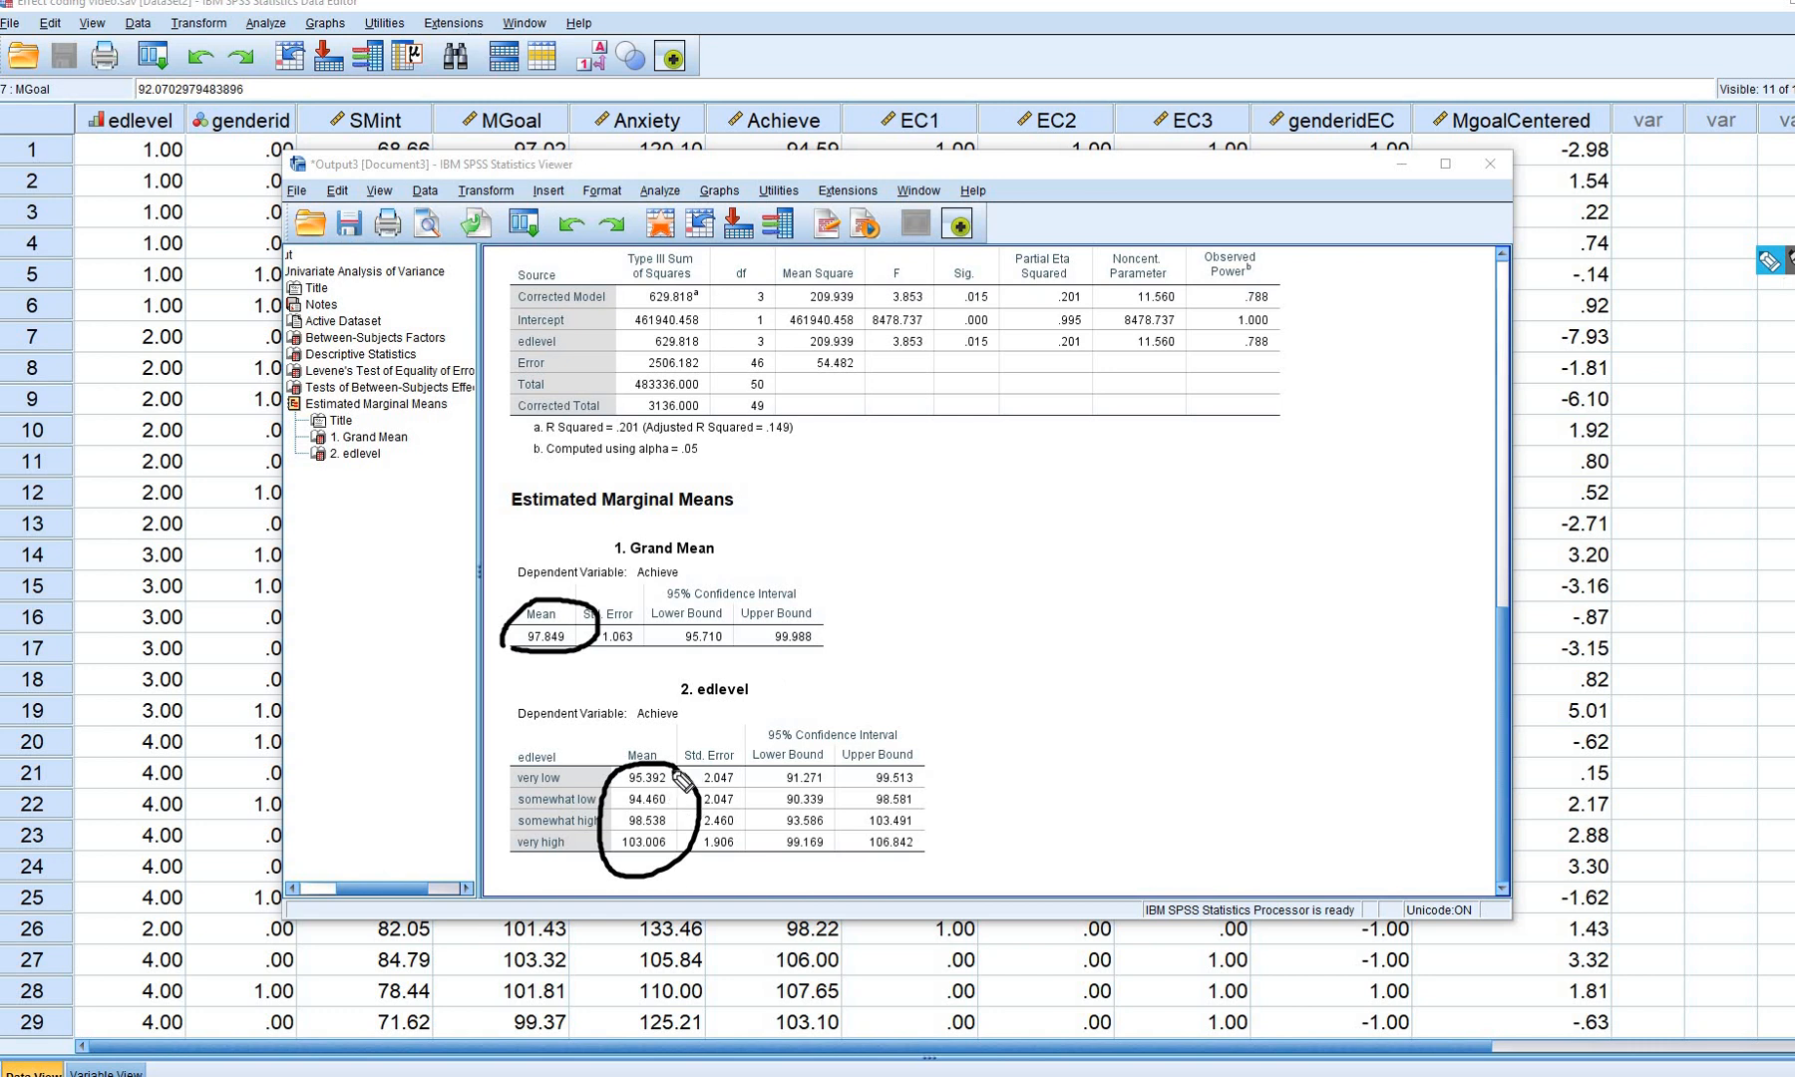
{"action": "left_click_drag", "start_coordinate": [665, 858], "coordinate": [667, 773]}
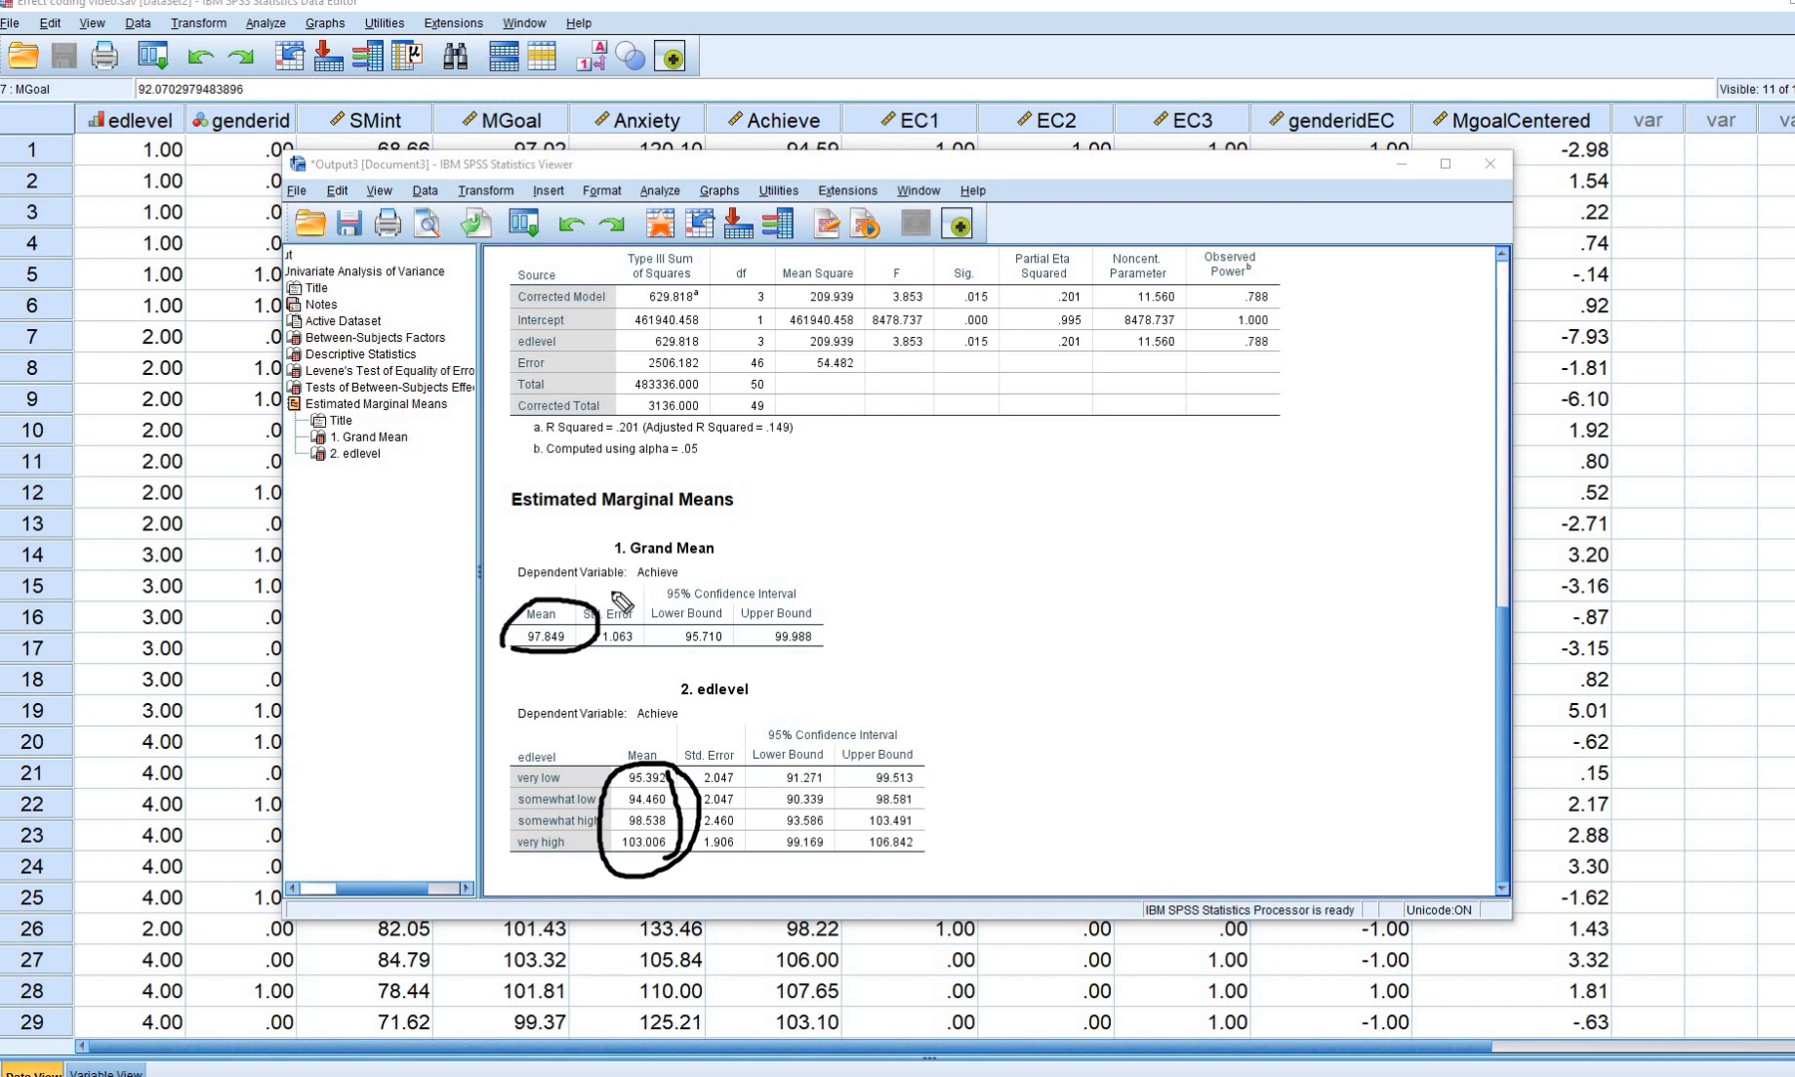
{"action": "mouse_move", "coordinate": [544, 695]}
{"action": "left_mouse_down"}
{"action": "mouse_move", "coordinate": [547, 650]}
{"action": "mouse_move", "coordinate": [566, 660]}
{"action": "mouse_move", "coordinate": [531, 668]}
{"action": "left_mouse_up"}
{"action": "left_click_drag", "start_coordinate": [640, 649], "coordinate": [498, 650]}
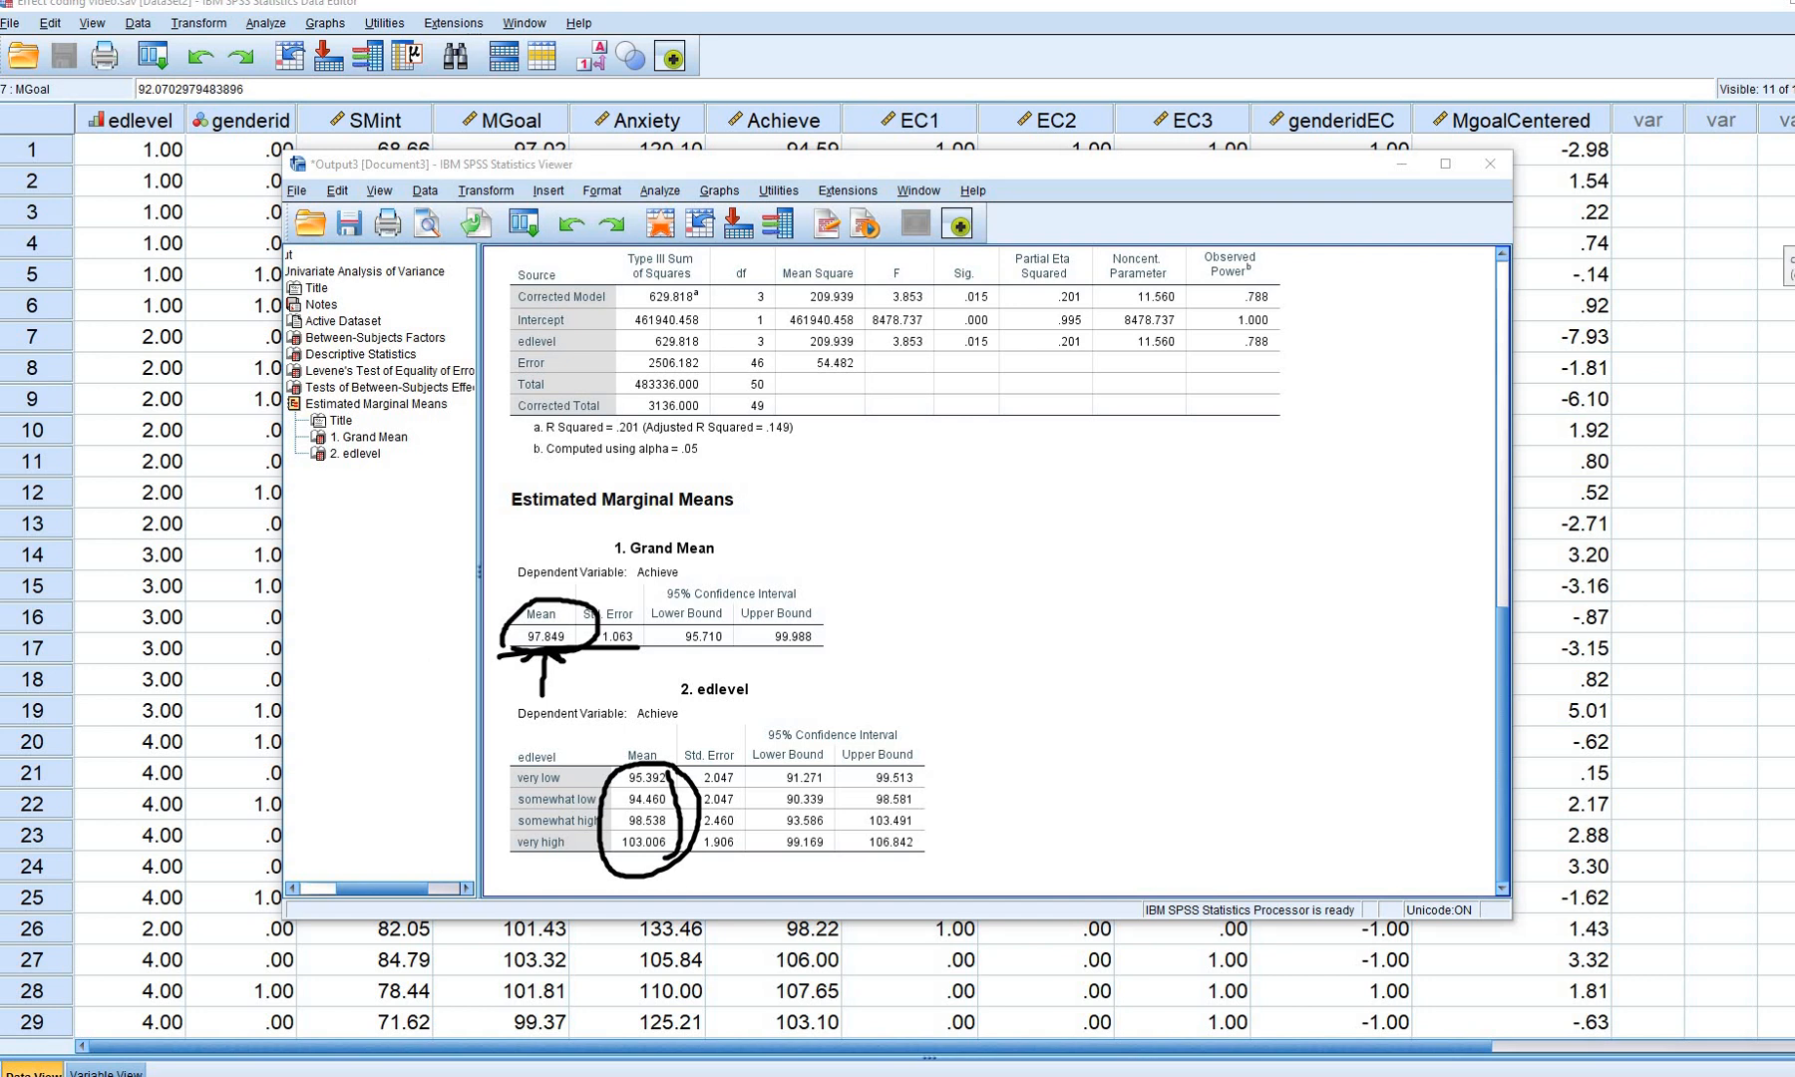
Clear the annotations and circle the Total mean in the Descriptive Statistics table
{"action": "left_click", "coordinate": [1790, 319]}
{"action": "scroll", "coordinate": [1181, 636], "scroll_direction": "up", "scroll_amount": 7}
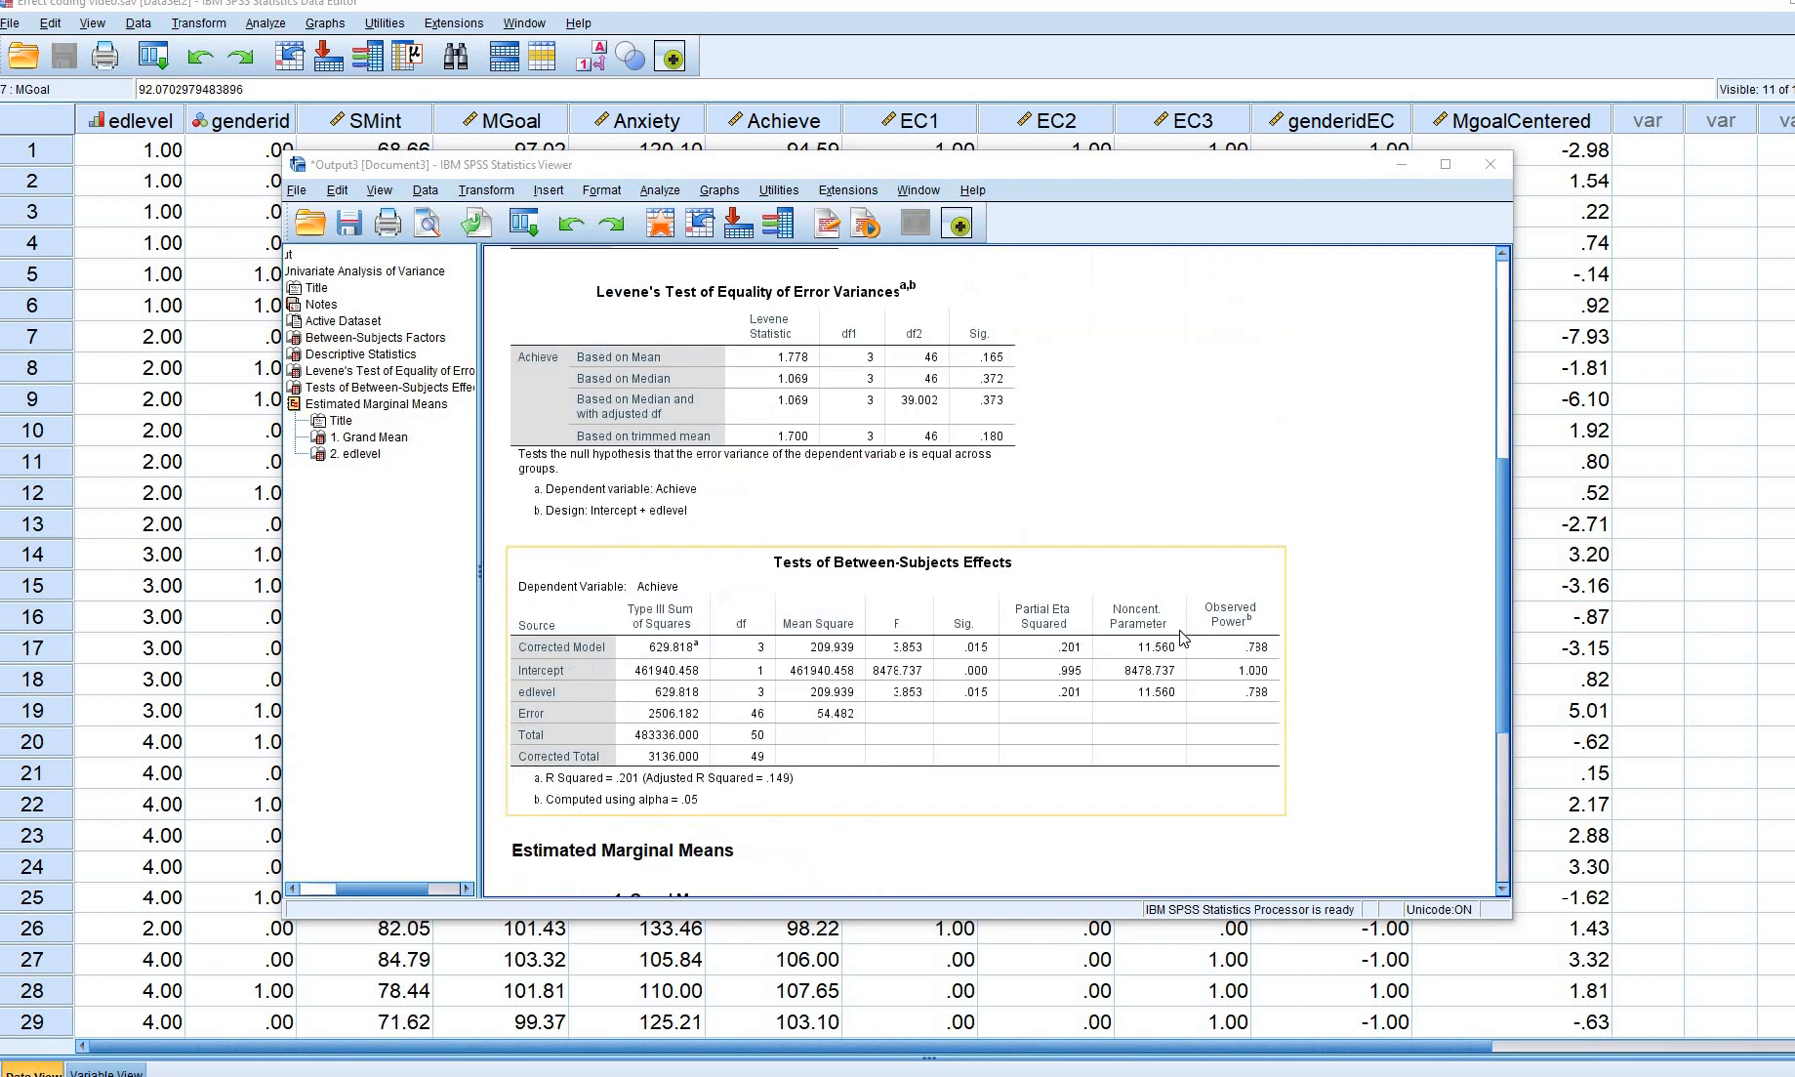
{"action": "scroll", "coordinate": [1165, 628], "scroll_direction": "up", "scroll_amount": 2}
{"action": "scroll", "coordinate": [1165, 628], "scroll_direction": "down", "scroll_amount": 1}
{"action": "left_click", "coordinate": [1779, 282]}
{"action": "mouse_move", "coordinate": [606, 536]}
{"action": "left_mouse_down"}
{"action": "mouse_move", "coordinate": [682, 540]}
{"action": "mouse_move", "coordinate": [602, 553]}
{"action": "left_mouse_up"}
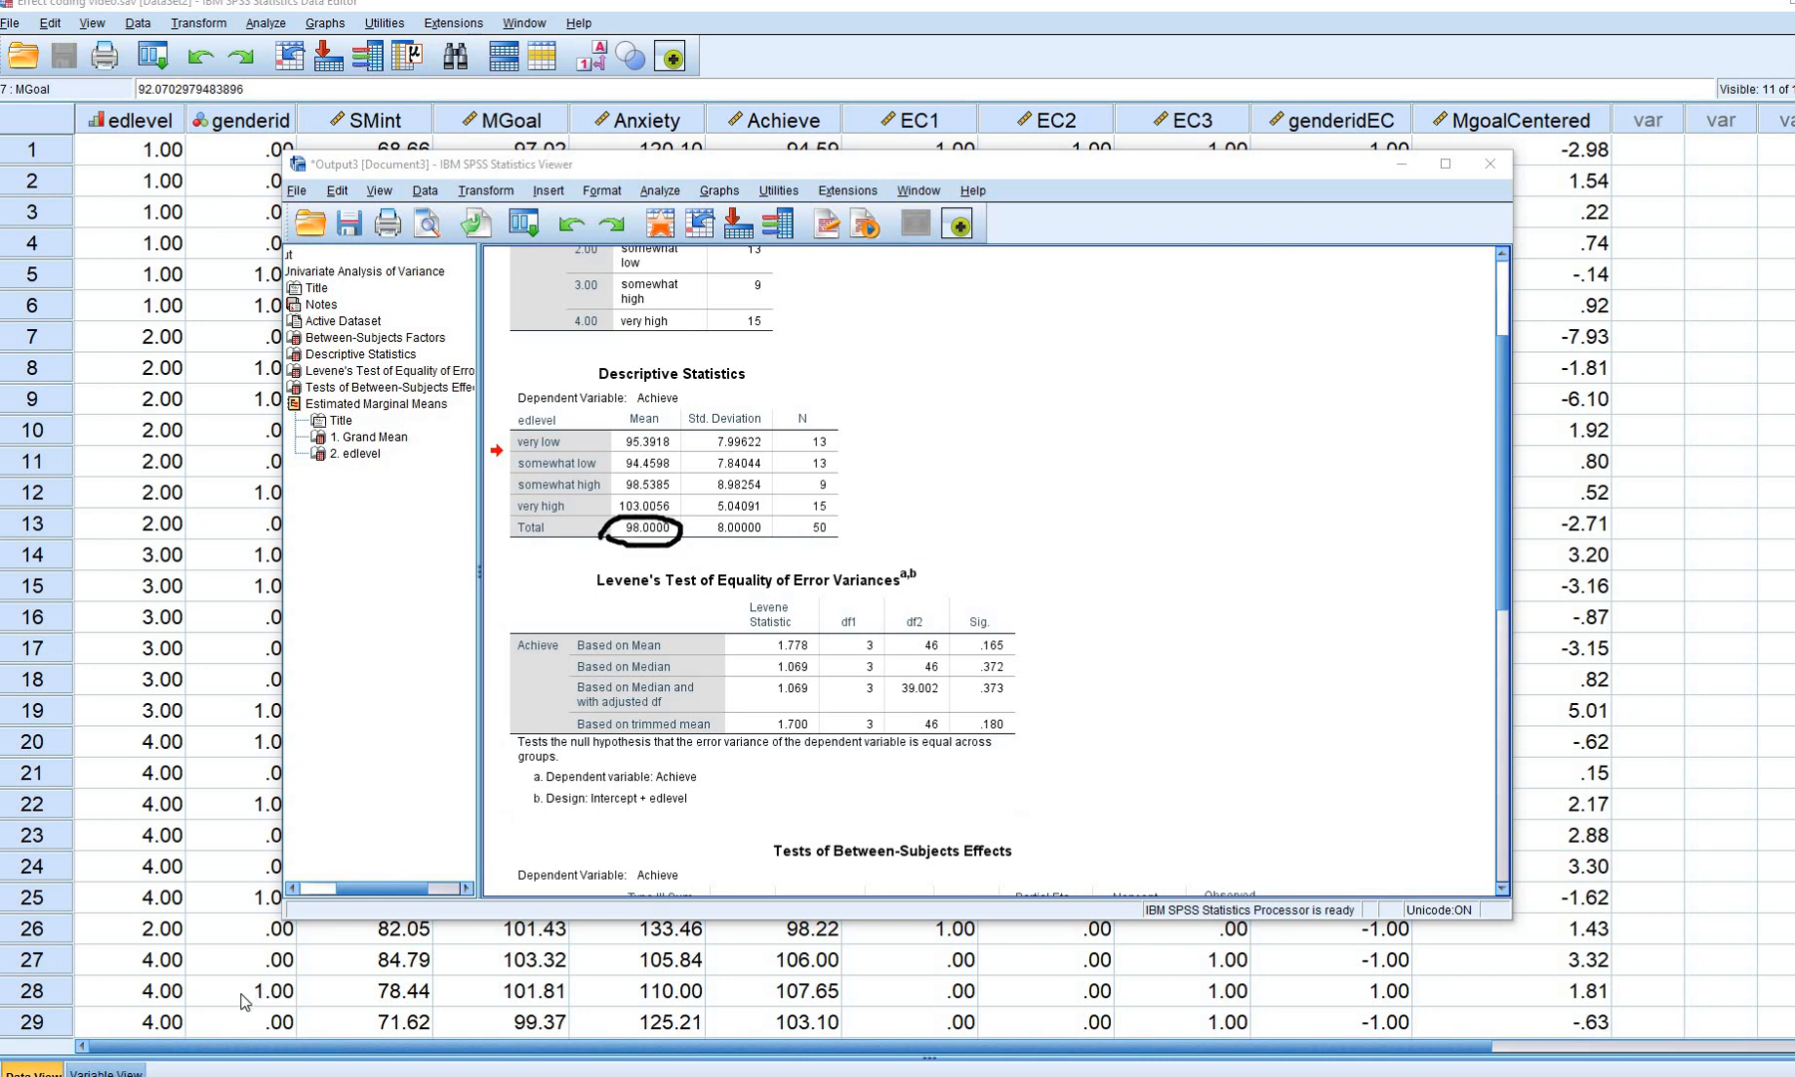
Remove the circle and underline the mean in the Grand Mean table for comparison
{"action": "key", "text": "Escape"}
{"action": "scroll", "coordinate": [1170, 612], "scroll_direction": "down", "scroll_amount": 2}
{"action": "scroll", "coordinate": [1169, 612], "scroll_direction": "down", "scroll_amount": 12}
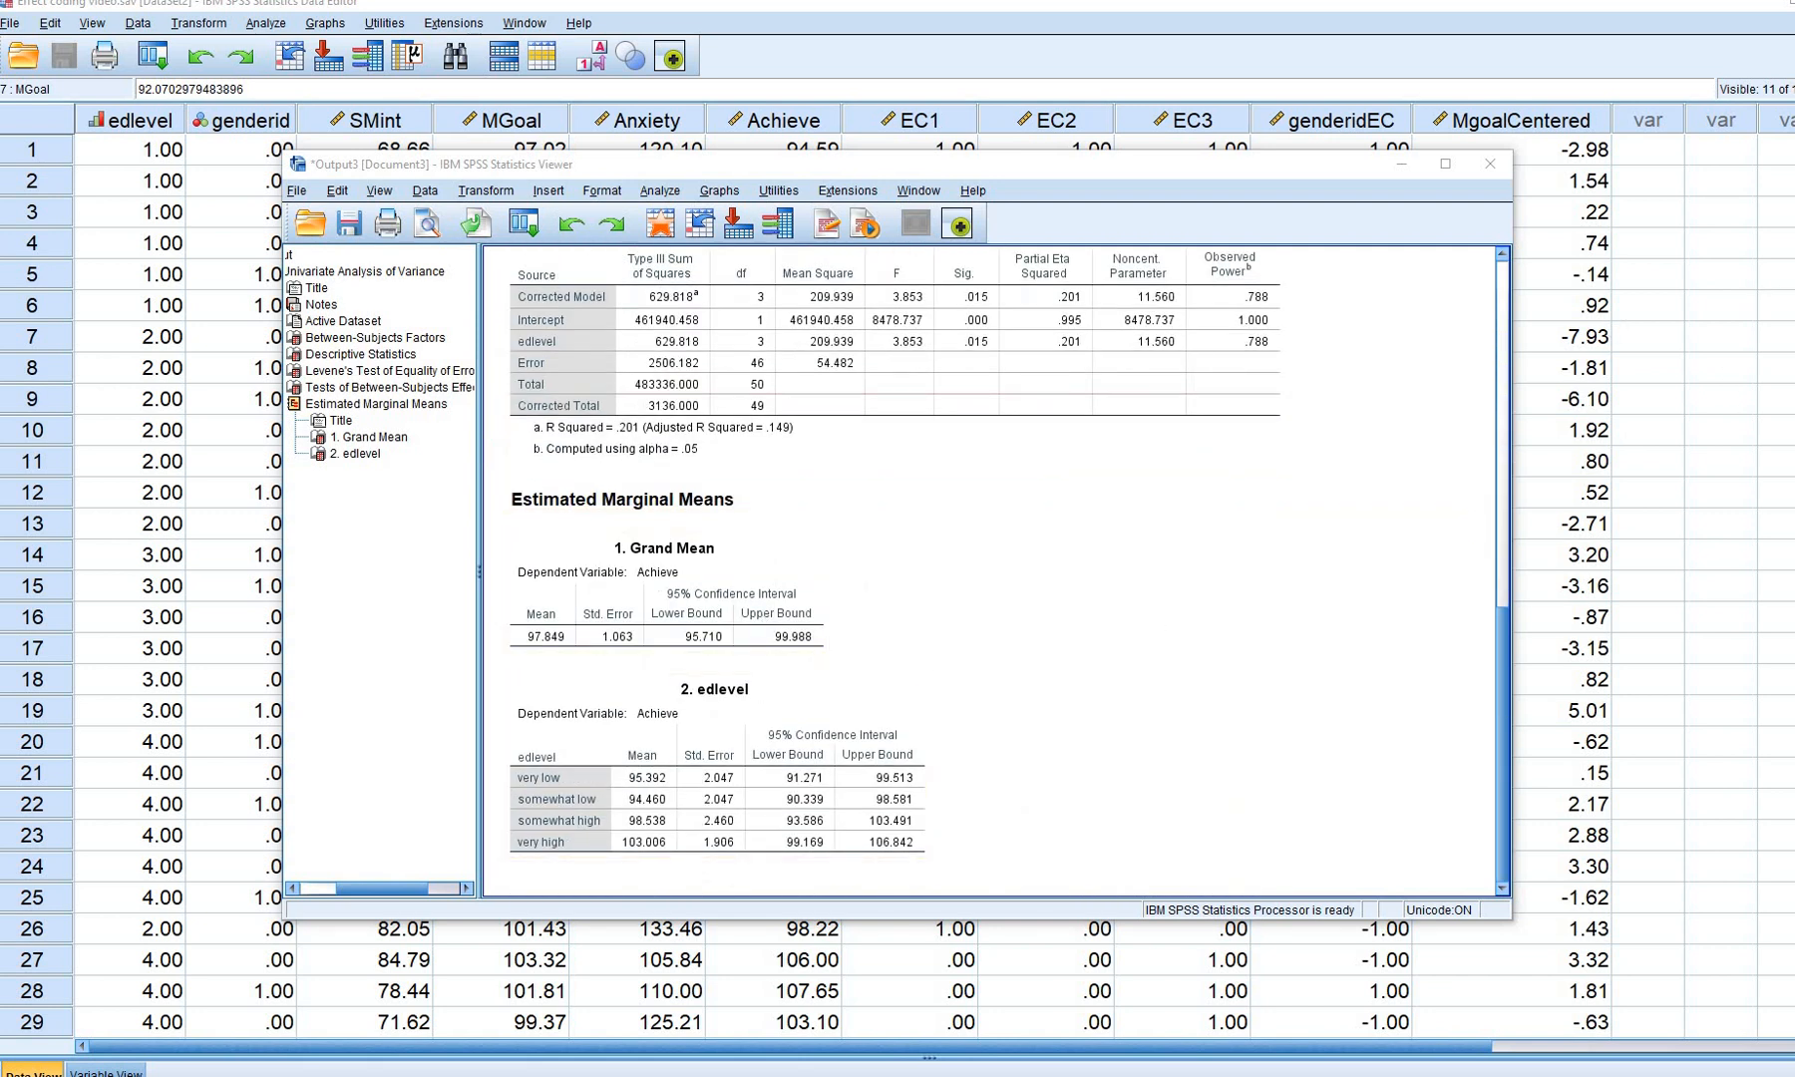
{"action": "left_click_drag", "start_coordinate": [499, 650], "coordinate": [589, 651]}
Underline the Total mean in the Descriptive Statistics table and circle the N values of the four edlevel groups
{"action": "scroll", "coordinate": [1262, 544], "scroll_direction": "up", "scroll_amount": 6}
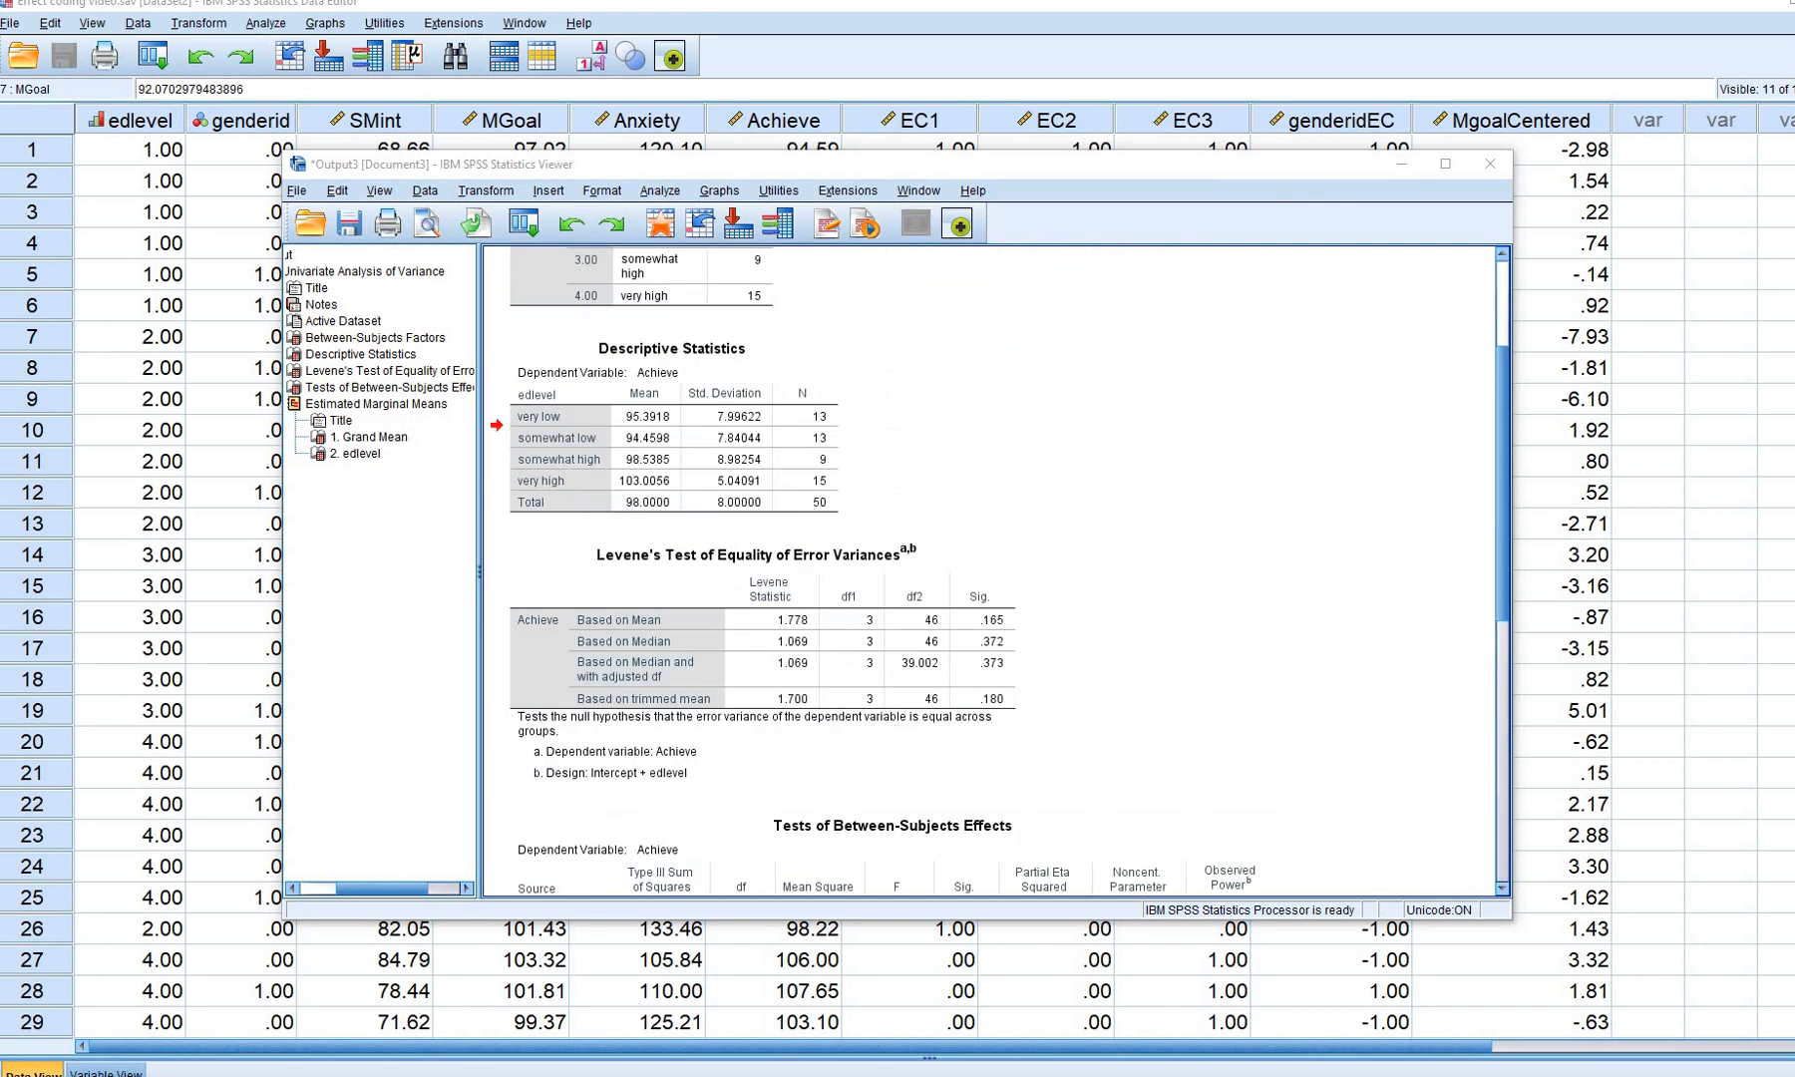
{"action": "left_click", "coordinate": [618, 511]}
{"action": "left_click_drag", "start_coordinate": [617, 513], "coordinate": [686, 515]}
{"action": "mouse_move", "coordinate": [831, 489]}
{"action": "left_mouse_down"}
{"action": "mouse_move", "coordinate": [840, 417]}
{"action": "mouse_move", "coordinate": [807, 395]}
{"action": "mouse_move", "coordinate": [796, 439]}
{"action": "mouse_move", "coordinate": [833, 489]}
{"action": "left_mouse_up"}
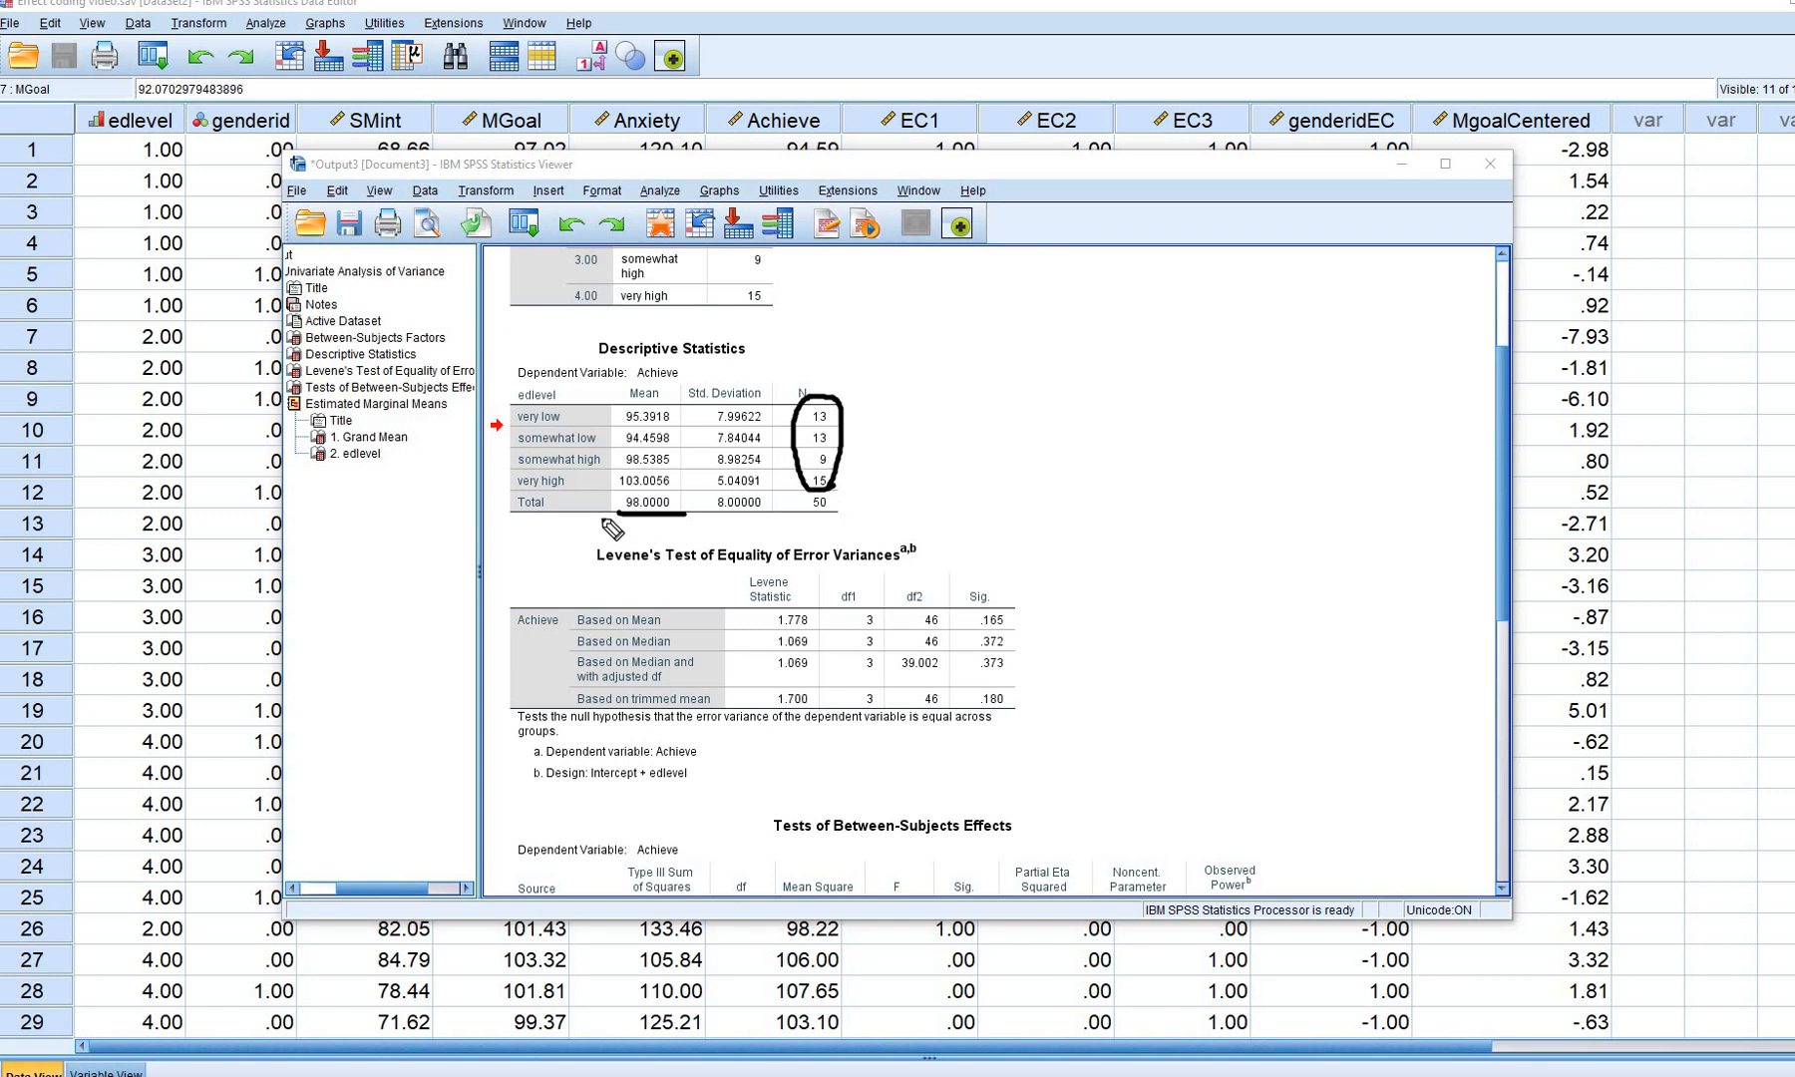
{"action": "mouse_move", "coordinate": [679, 490]}
{"action": "left_mouse_down"}
{"action": "mouse_move", "coordinate": [624, 516]}
{"action": "mouse_move", "coordinate": [653, 509]}
{"action": "left_mouse_up"}
Revisit the mean in the Grand Mean table under Estimated Marginal Means
{"action": "scroll", "coordinate": [1296, 512], "scroll_direction": "down", "scroll_amount": 5}
{"action": "scroll", "coordinate": [1296, 512], "scroll_direction": "down", "scroll_amount": 3}
{"action": "left_click", "coordinate": [552, 646]}
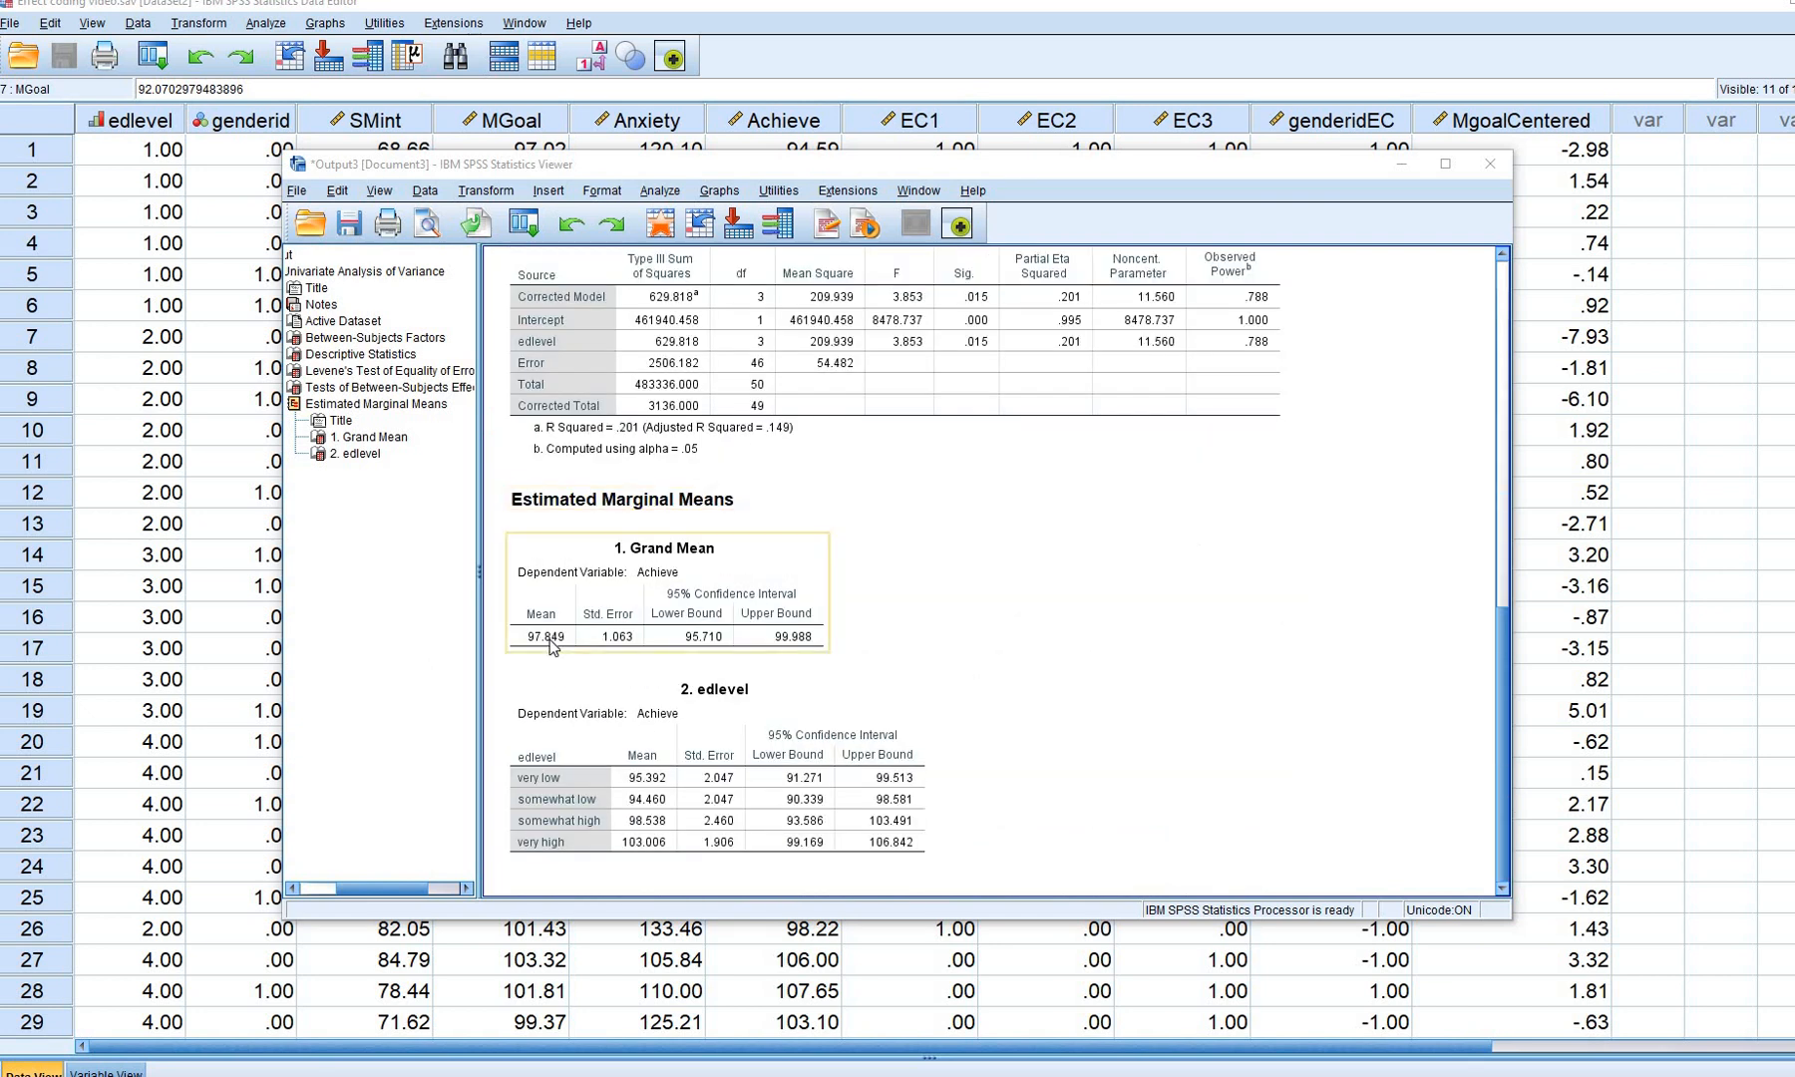
{"action": "left_click", "coordinate": [1770, 261]}
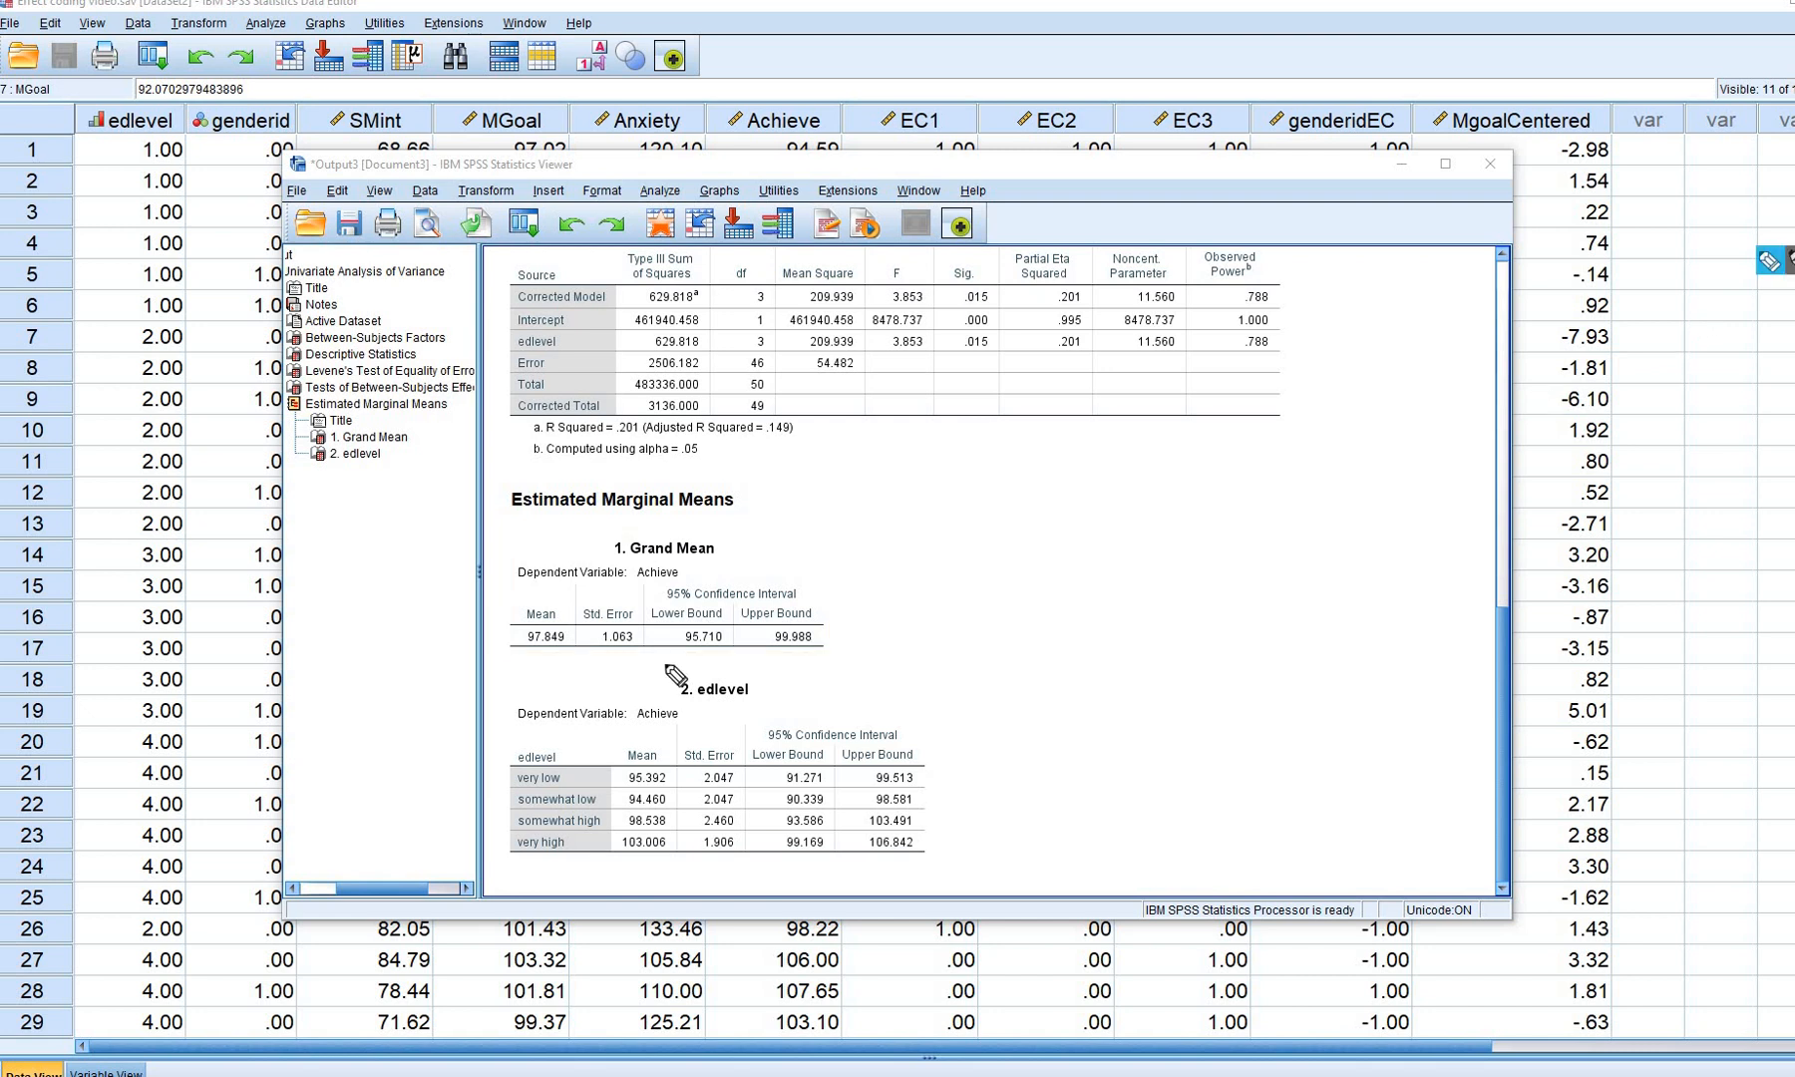
{"action": "key", "text": "Escape"}
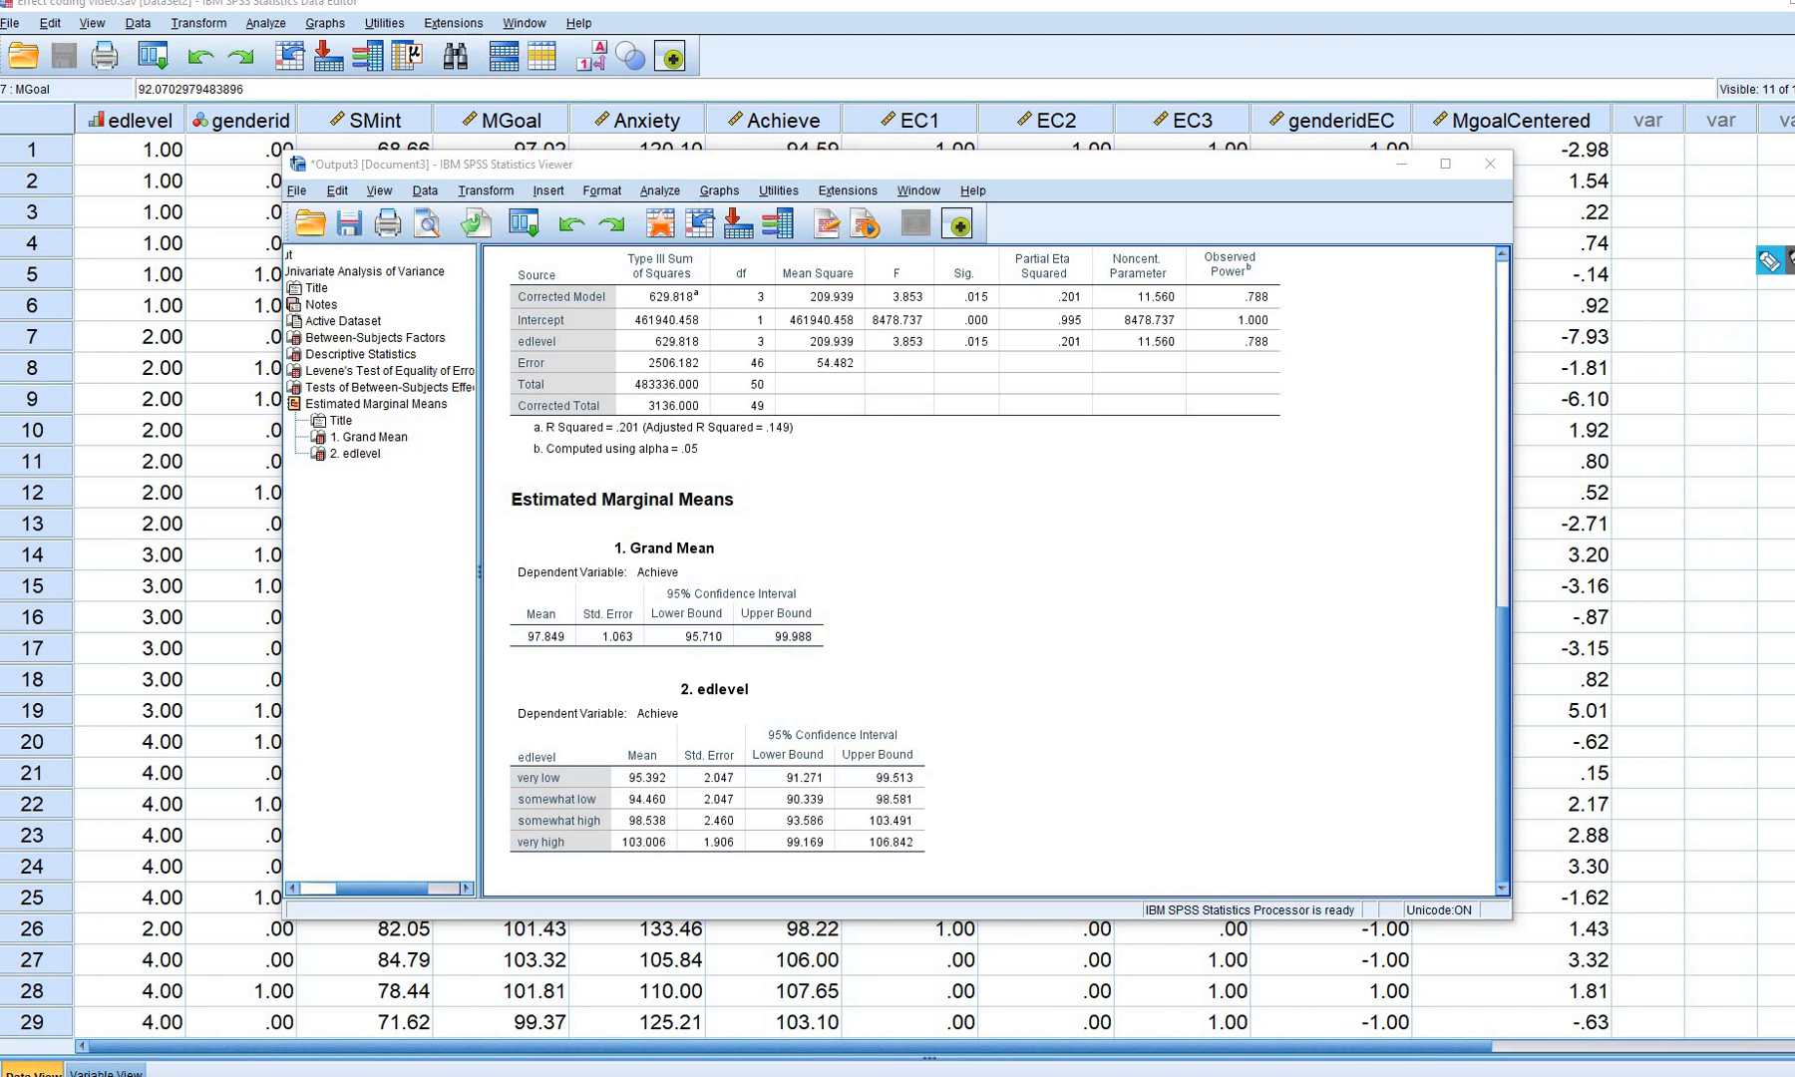
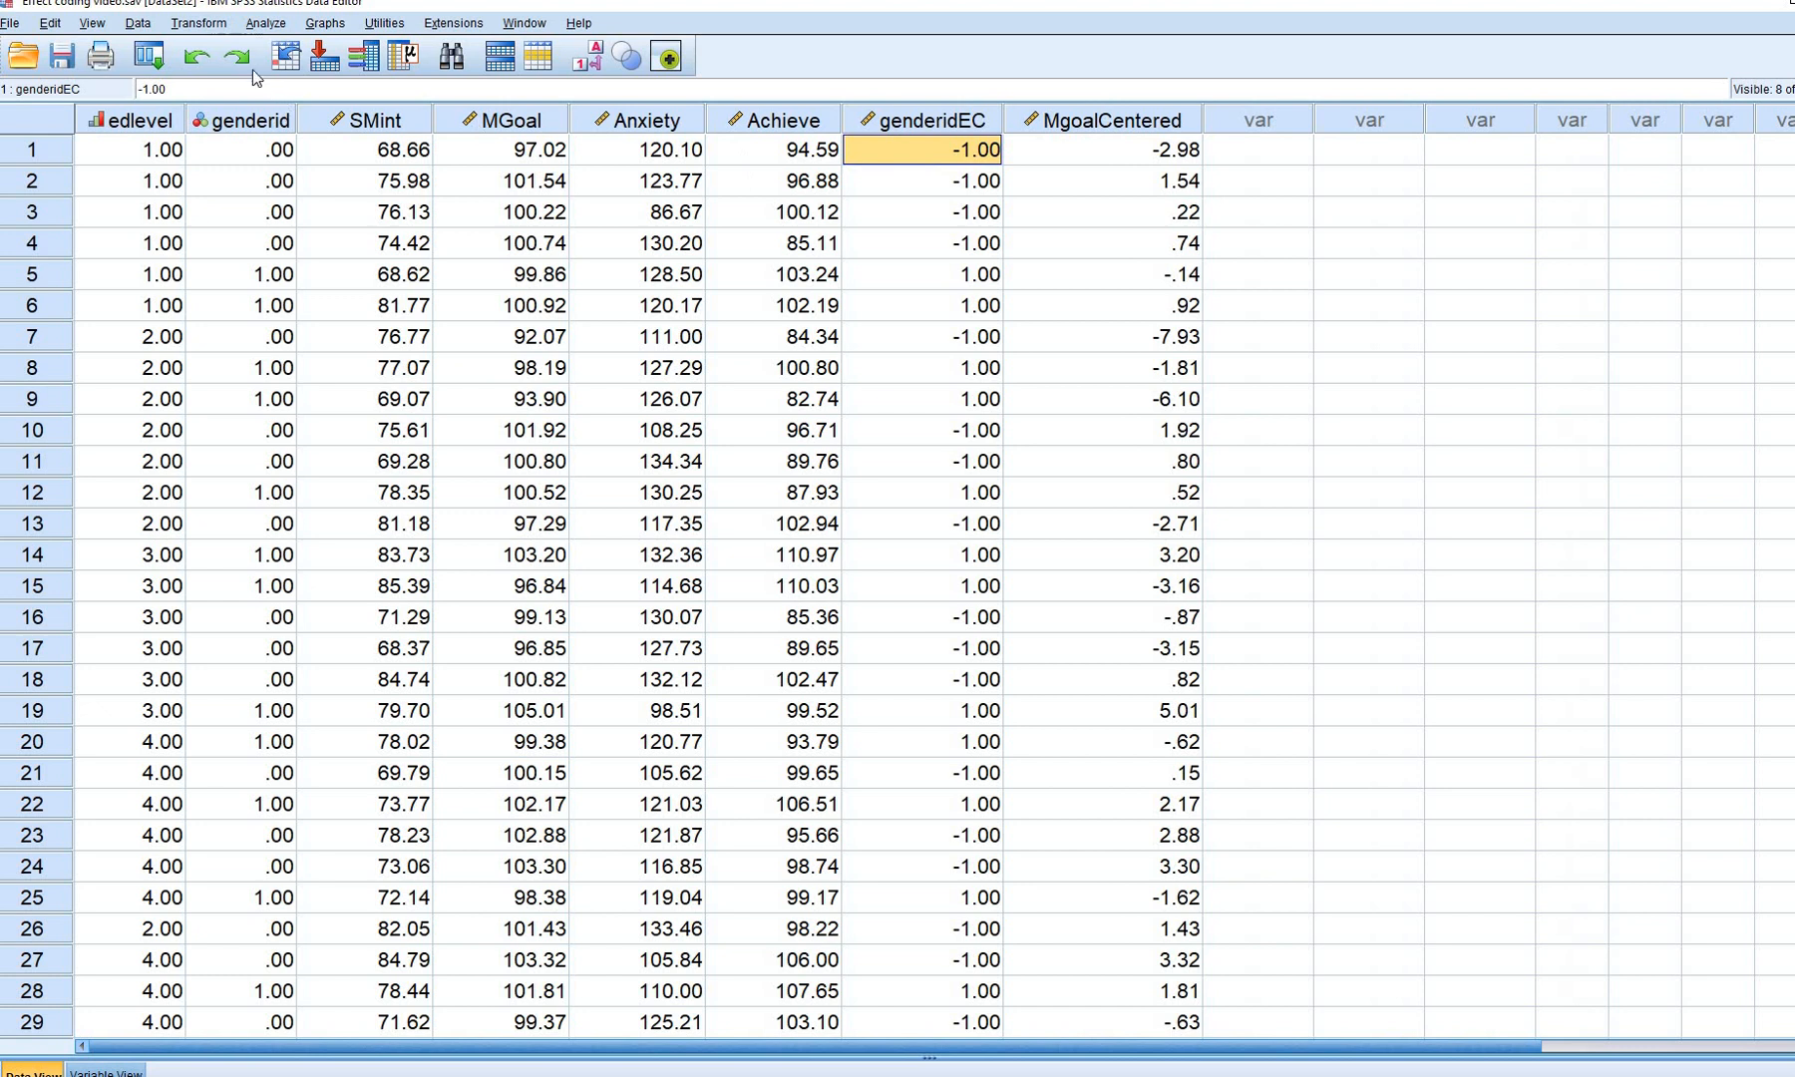
Set up a Recode into Different Variables with edlevel as input and EC1 as the output variable
{"action": "left_click", "coordinate": [203, 28]}
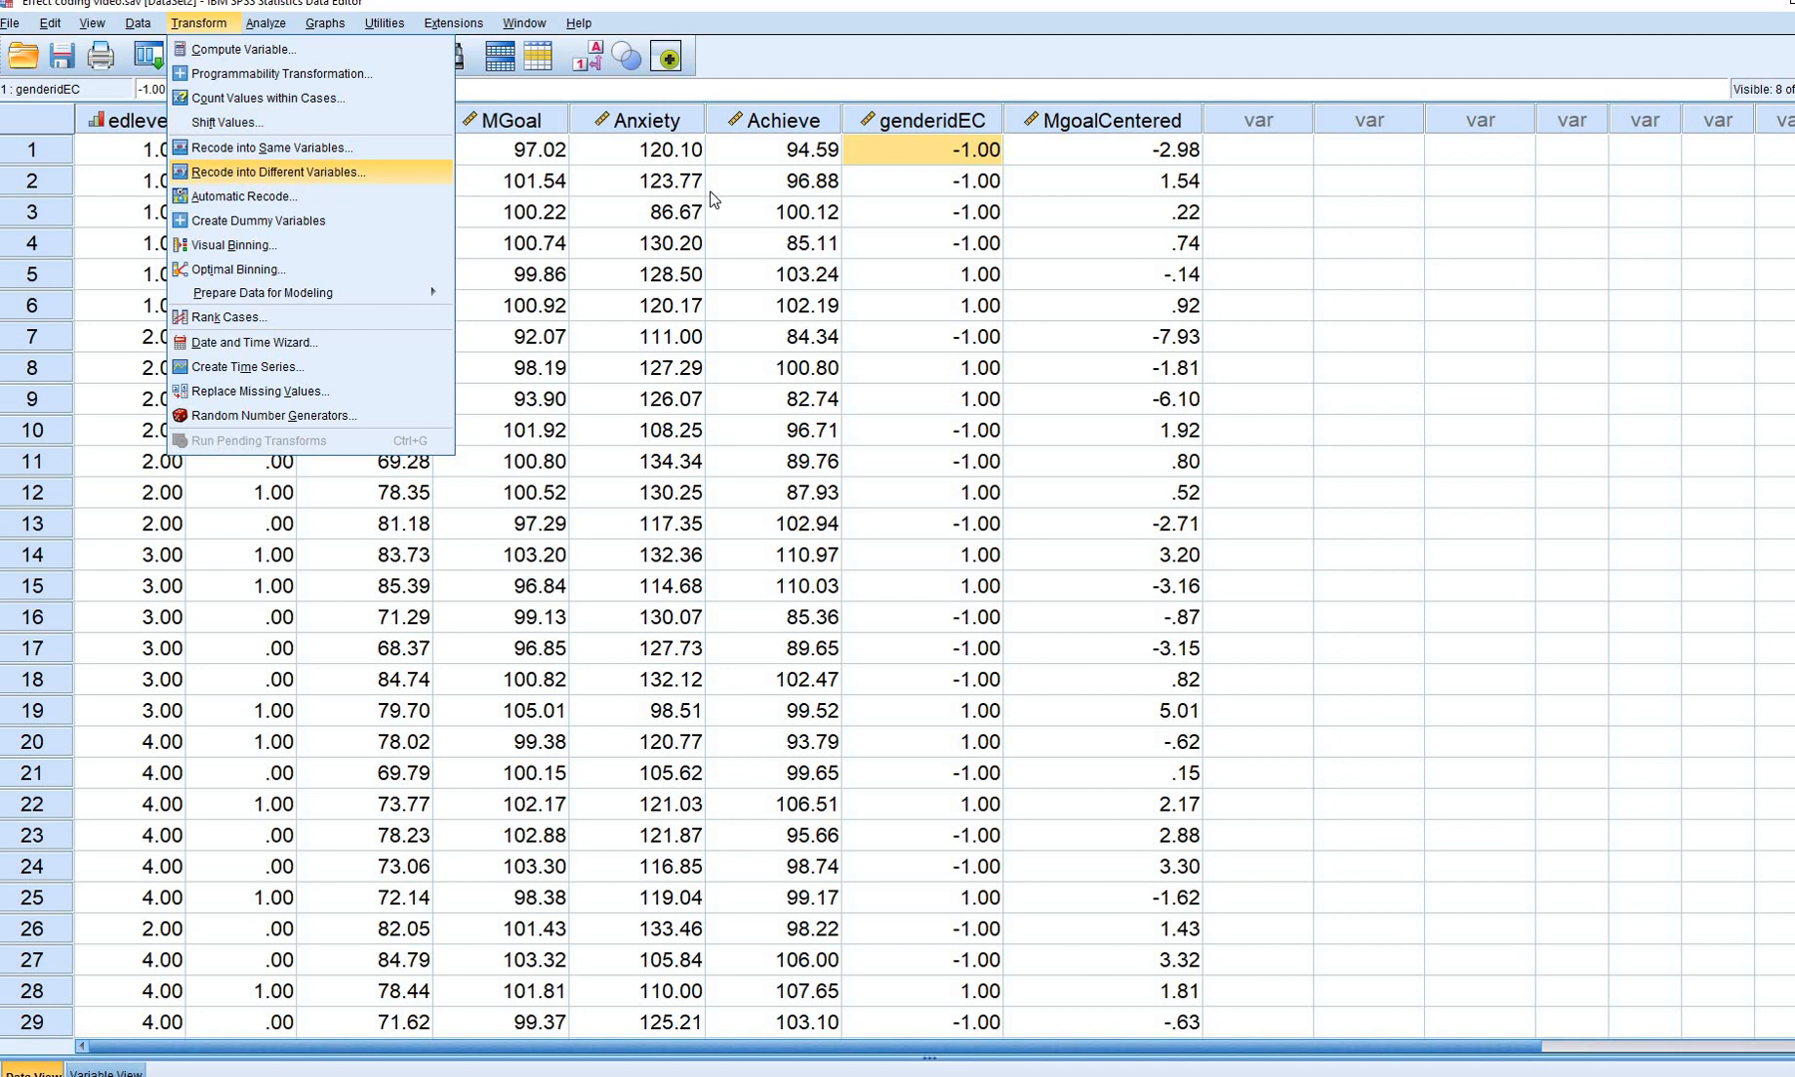
{"action": "left_click", "coordinate": [330, 174]}
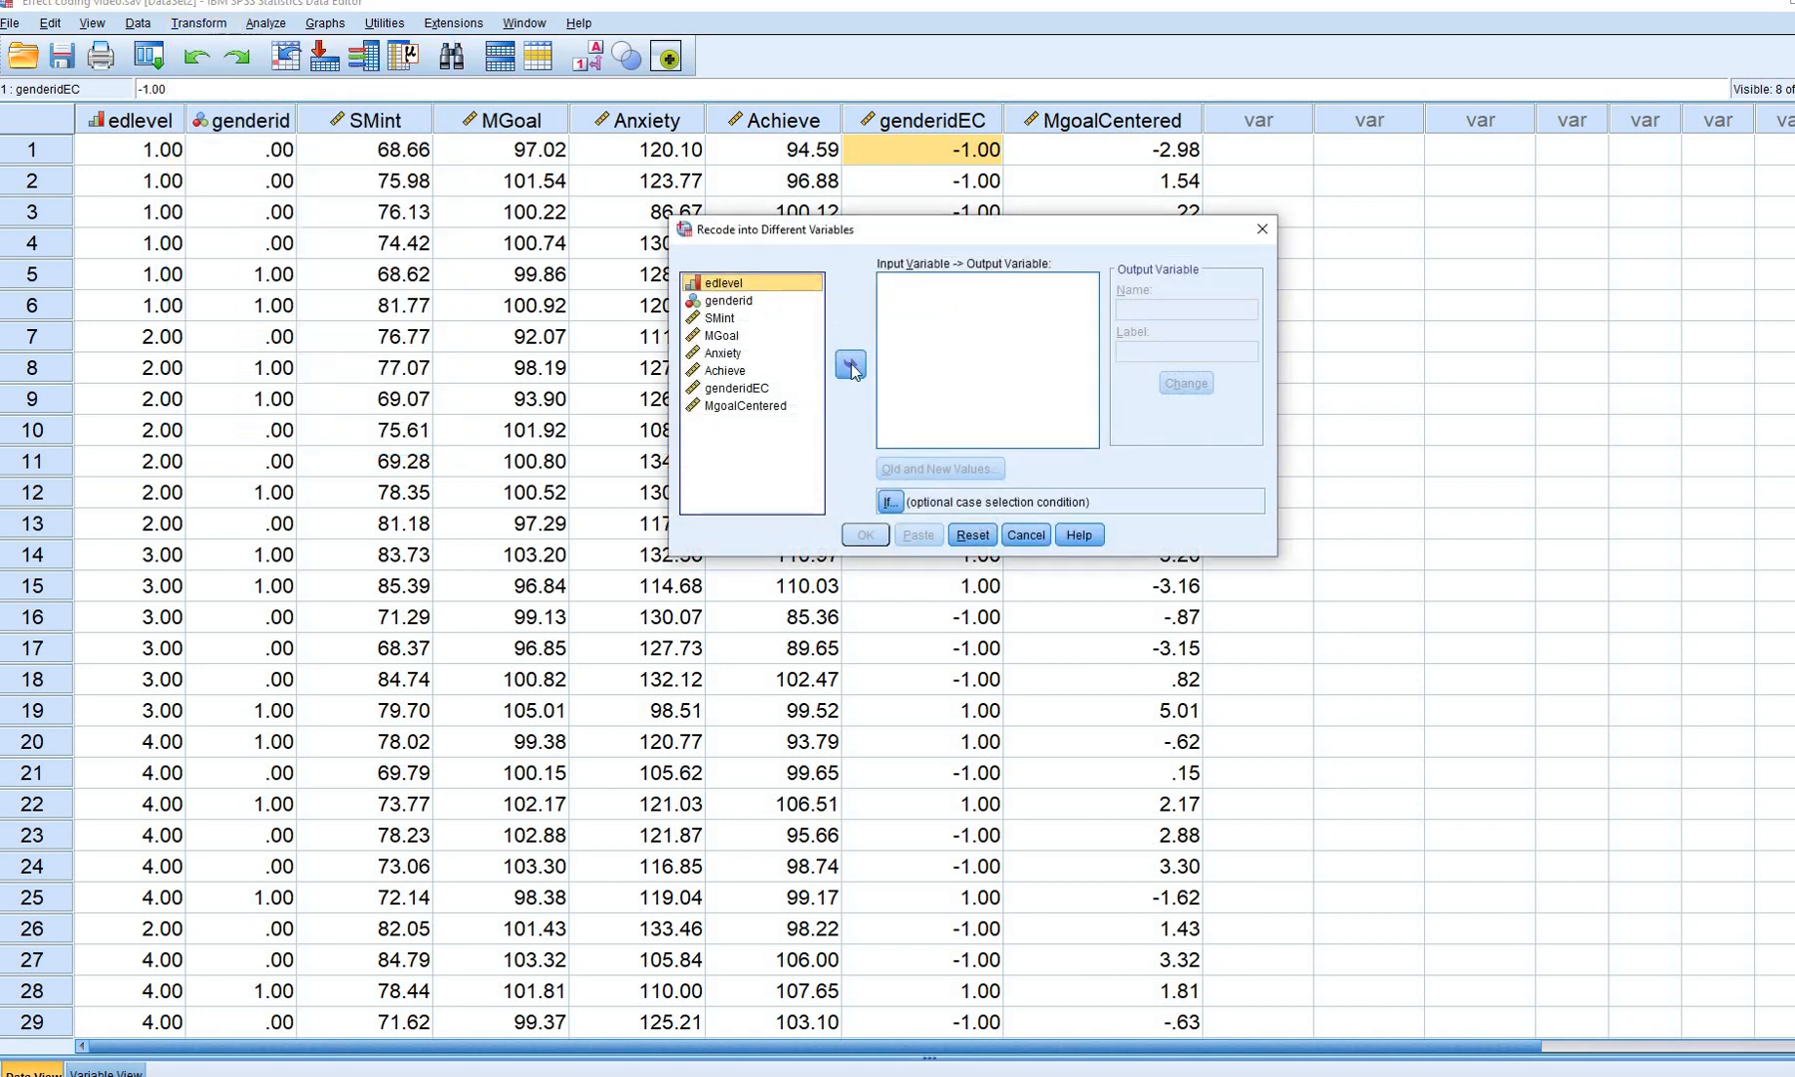
{"action": "left_click", "coordinate": [916, 370]}
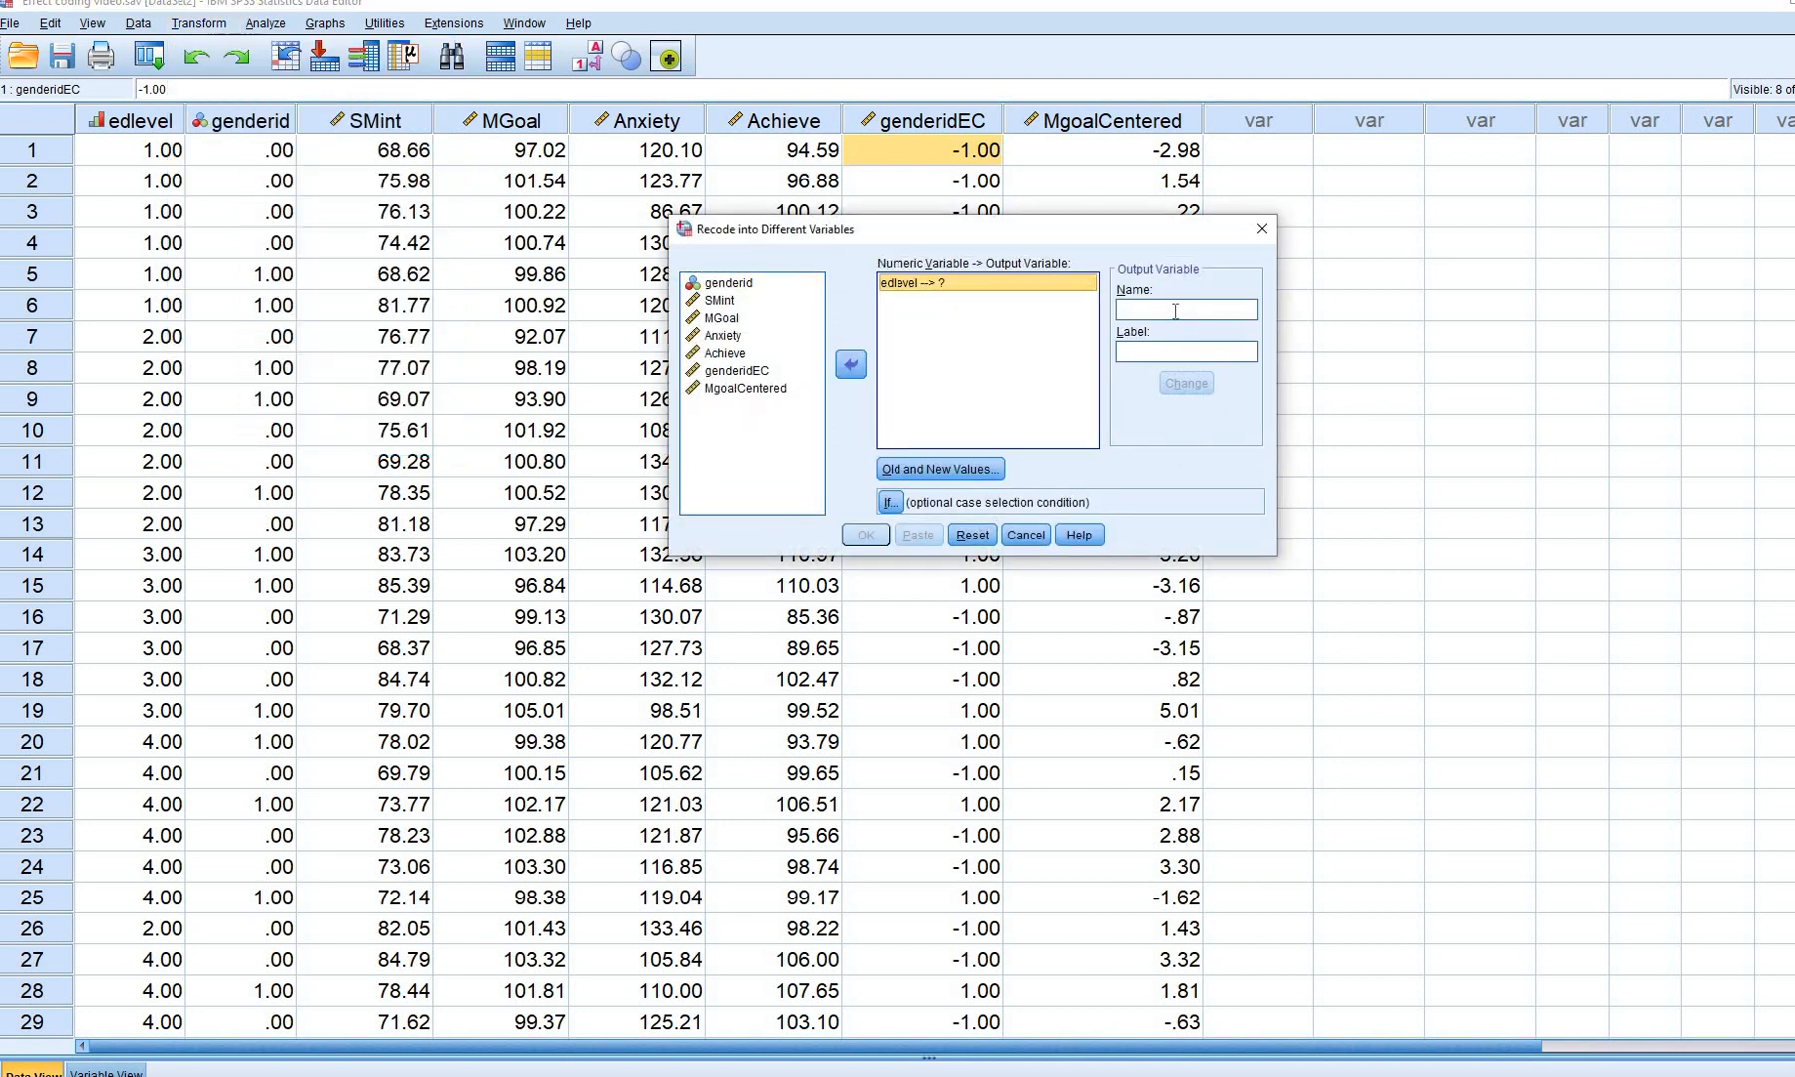
{"action": "left_click", "coordinate": [1137, 326]}
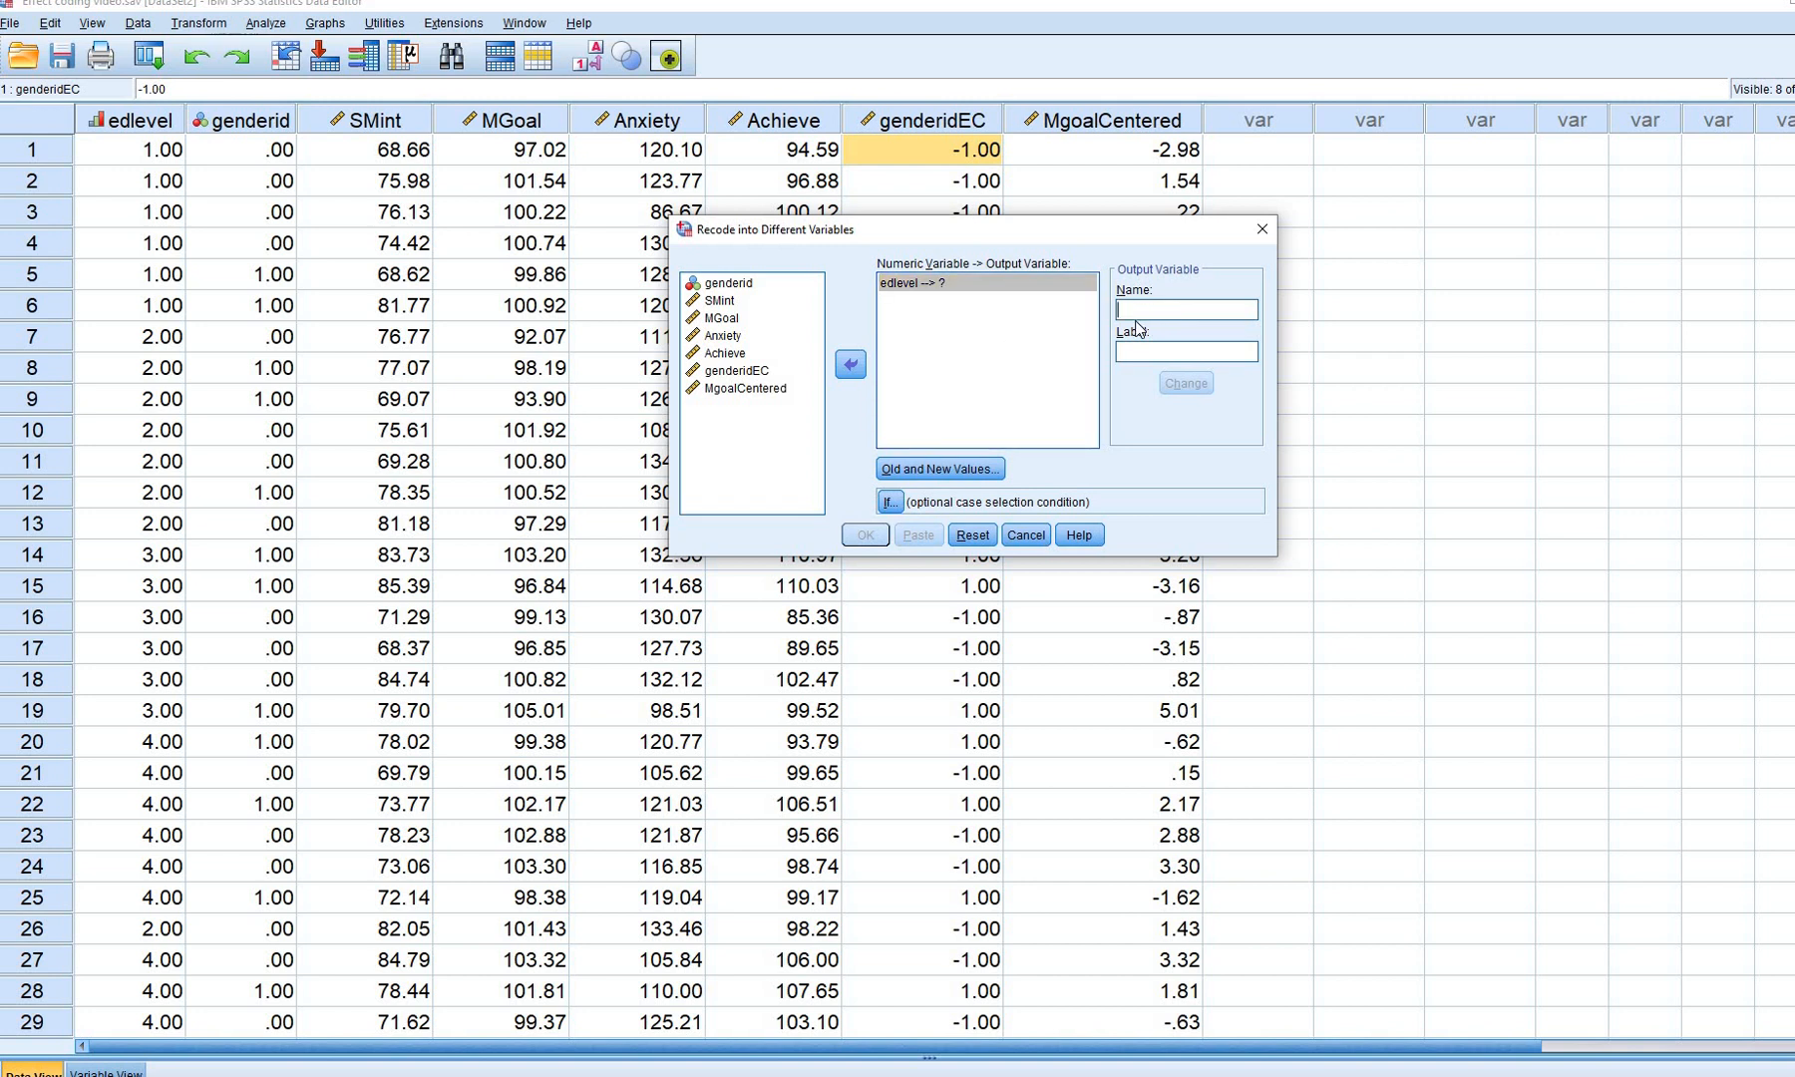
{"action": "type", "text": "EC1"}
{"action": "left_click", "coordinate": [1199, 384]}
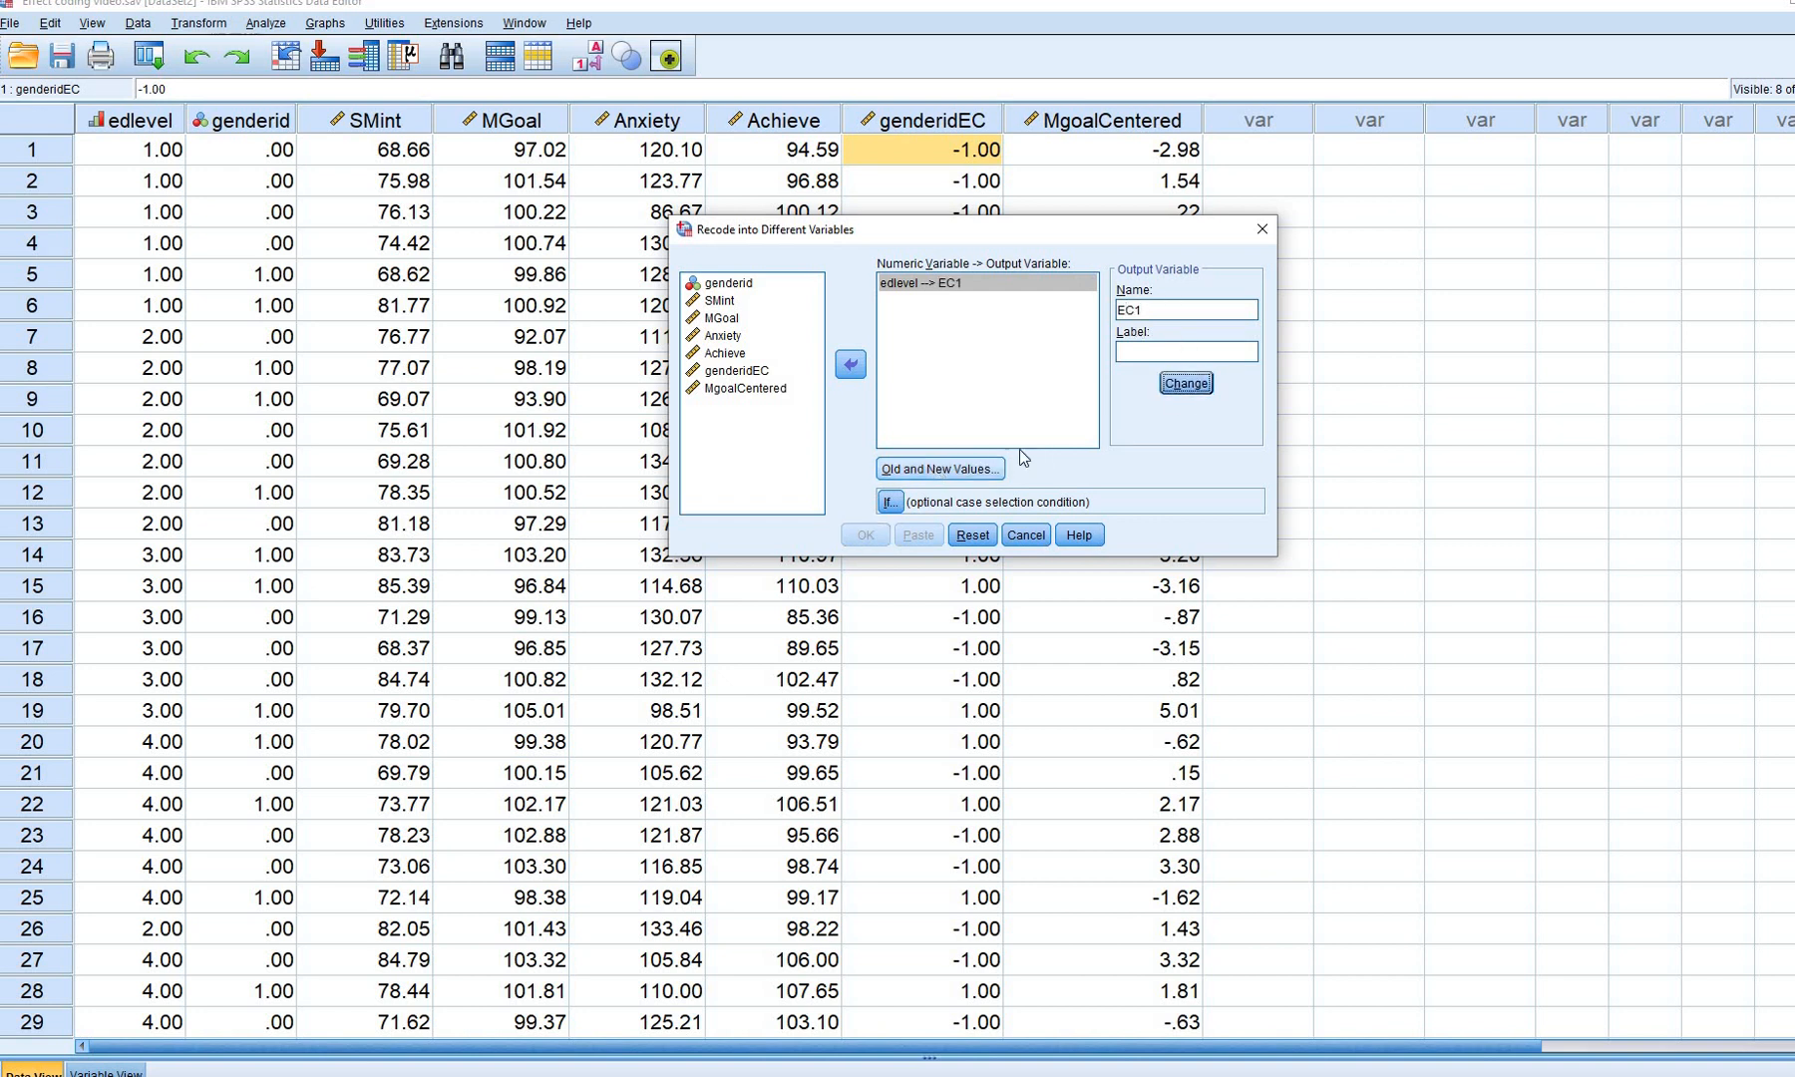
Add old-to-new value mappings for EC1 that recode 1 to -1 and 2 to 1
{"action": "left_click", "coordinate": [982, 468]}
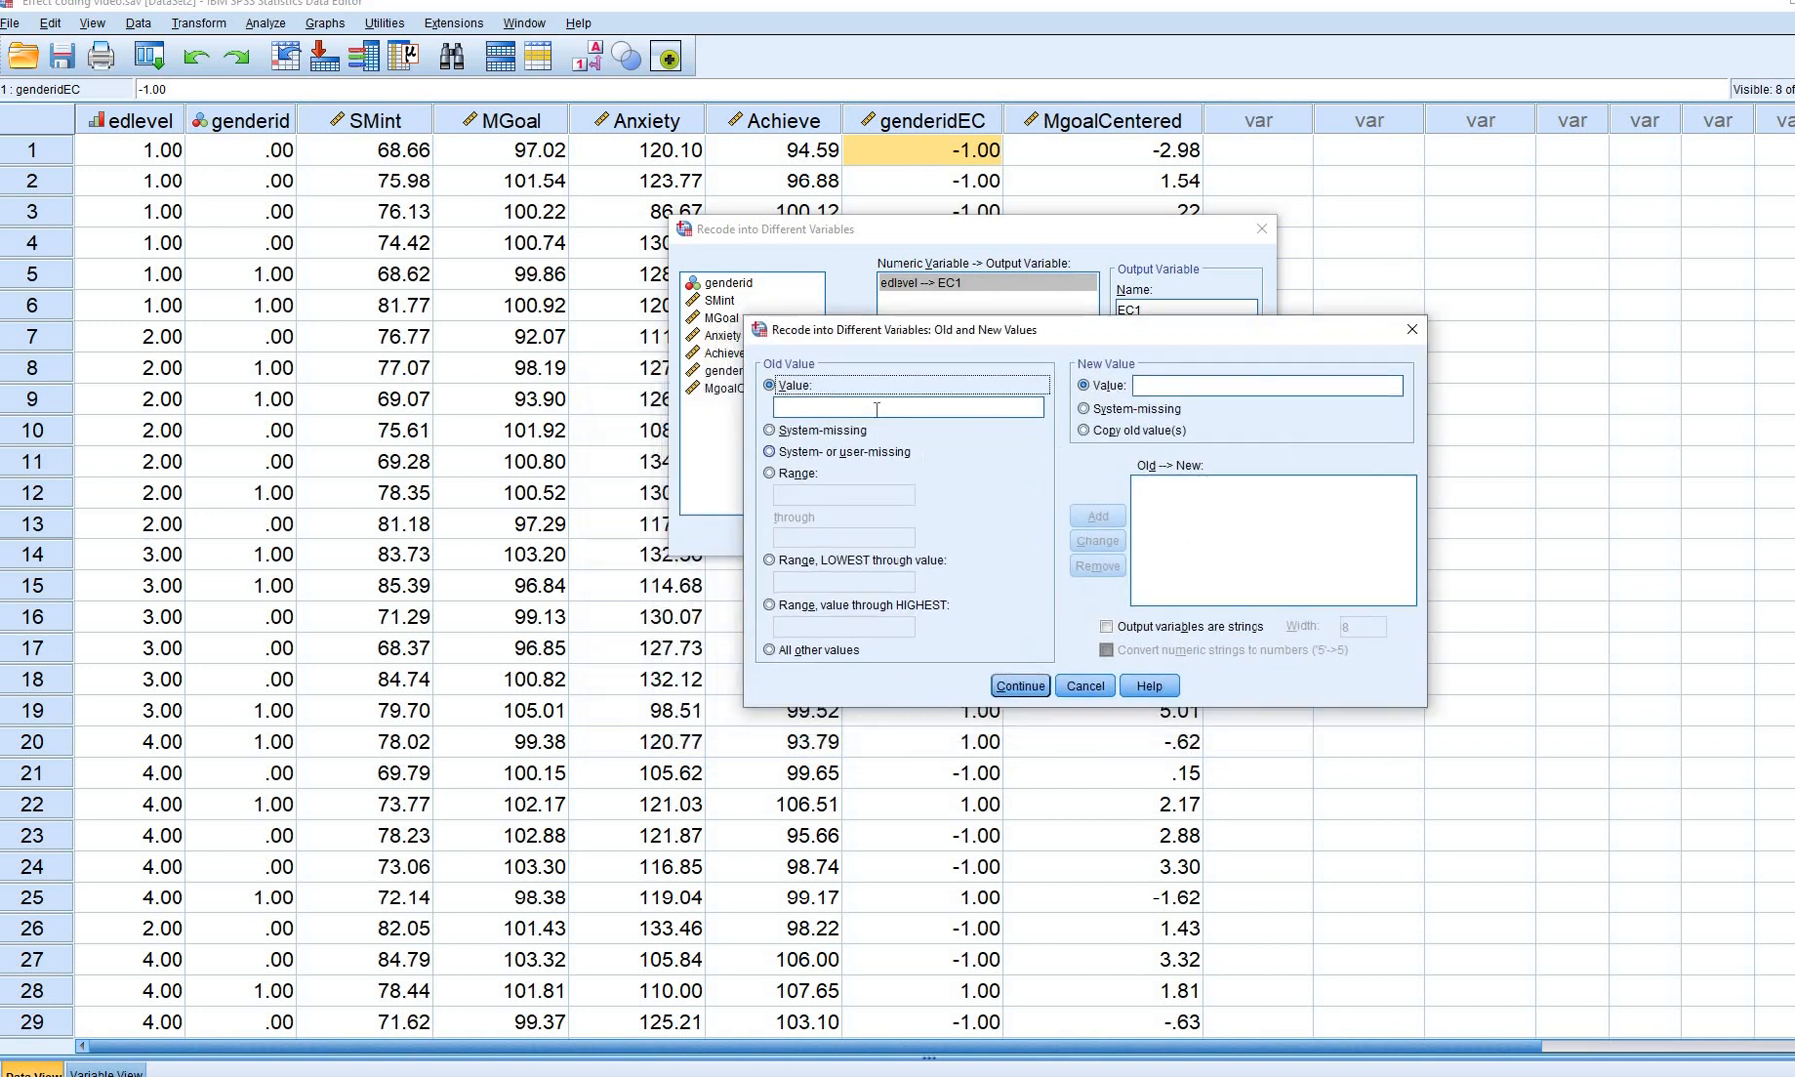
{"action": "left_click", "coordinate": [876, 409]}
{"action": "type", "text": "1"}
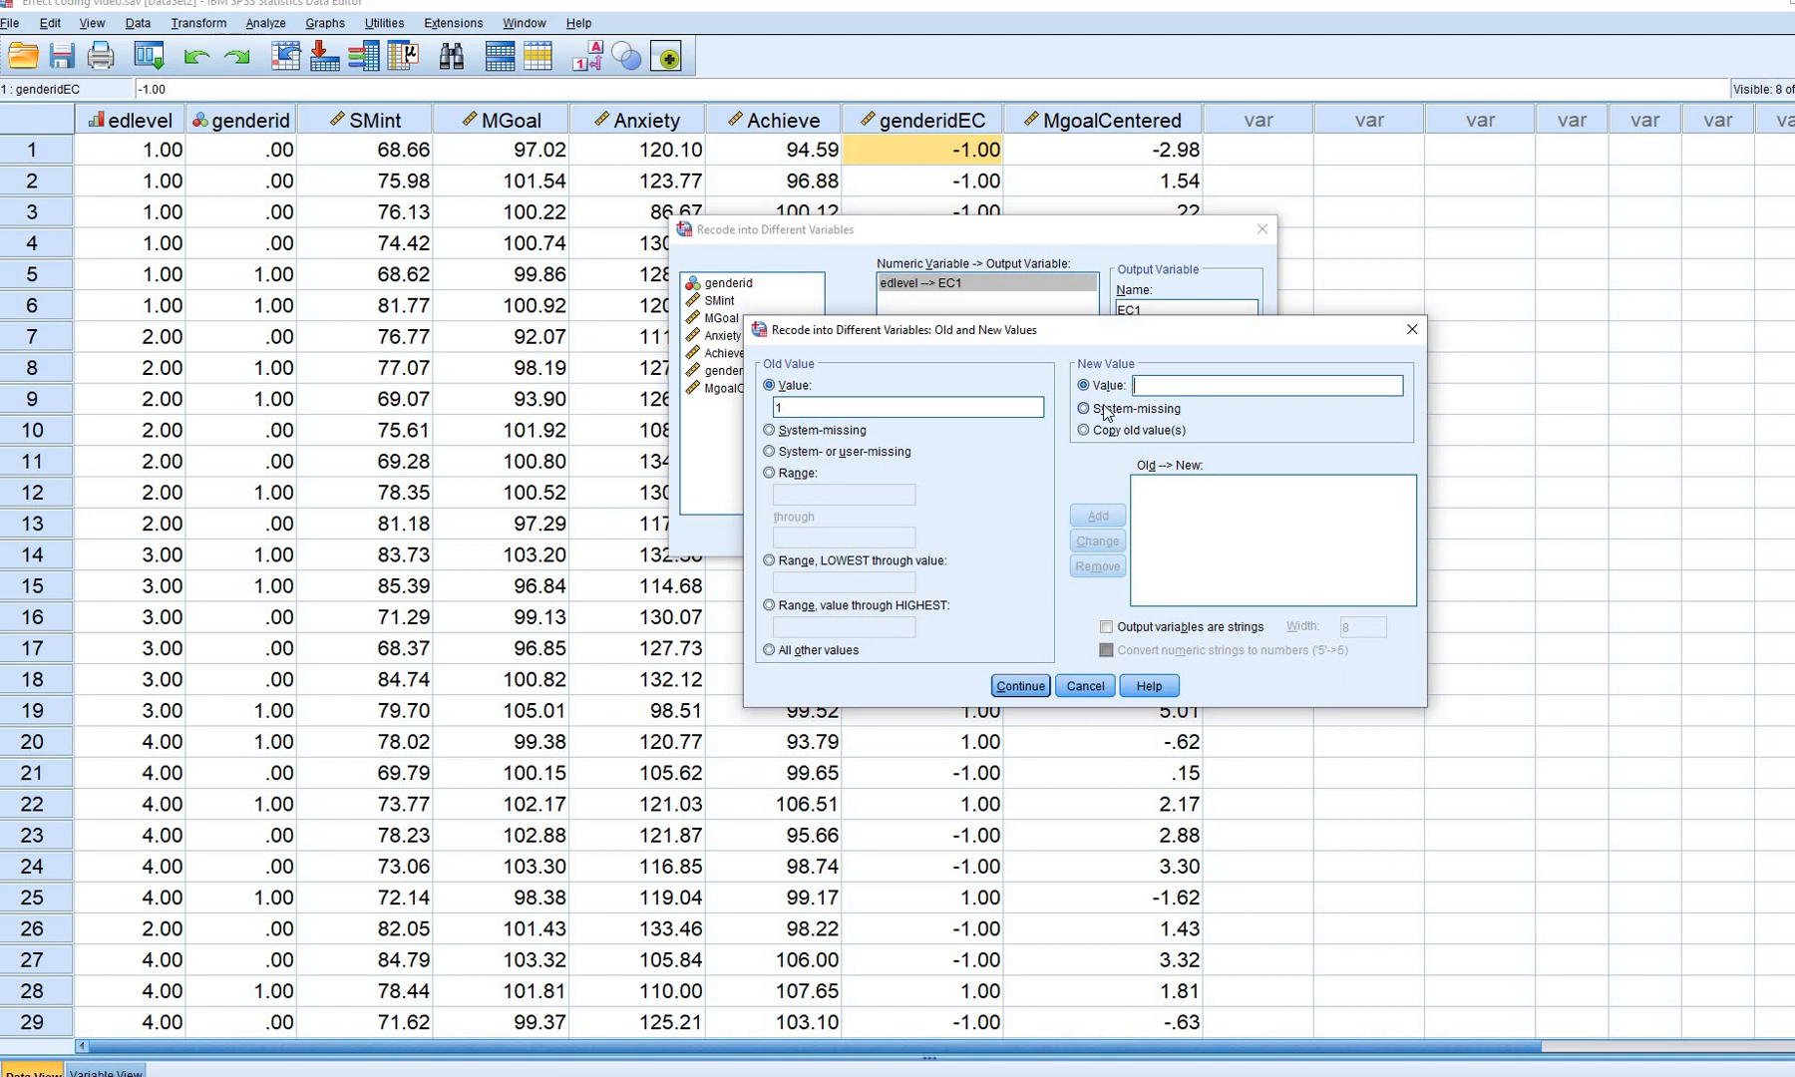
{"action": "type", "text": "-1"}
{"action": "left_click", "coordinate": [1098, 518]}
{"action": "left_click", "coordinate": [784, 409]}
{"action": "type", "text": "2"}
{"action": "type", "text": "1"}
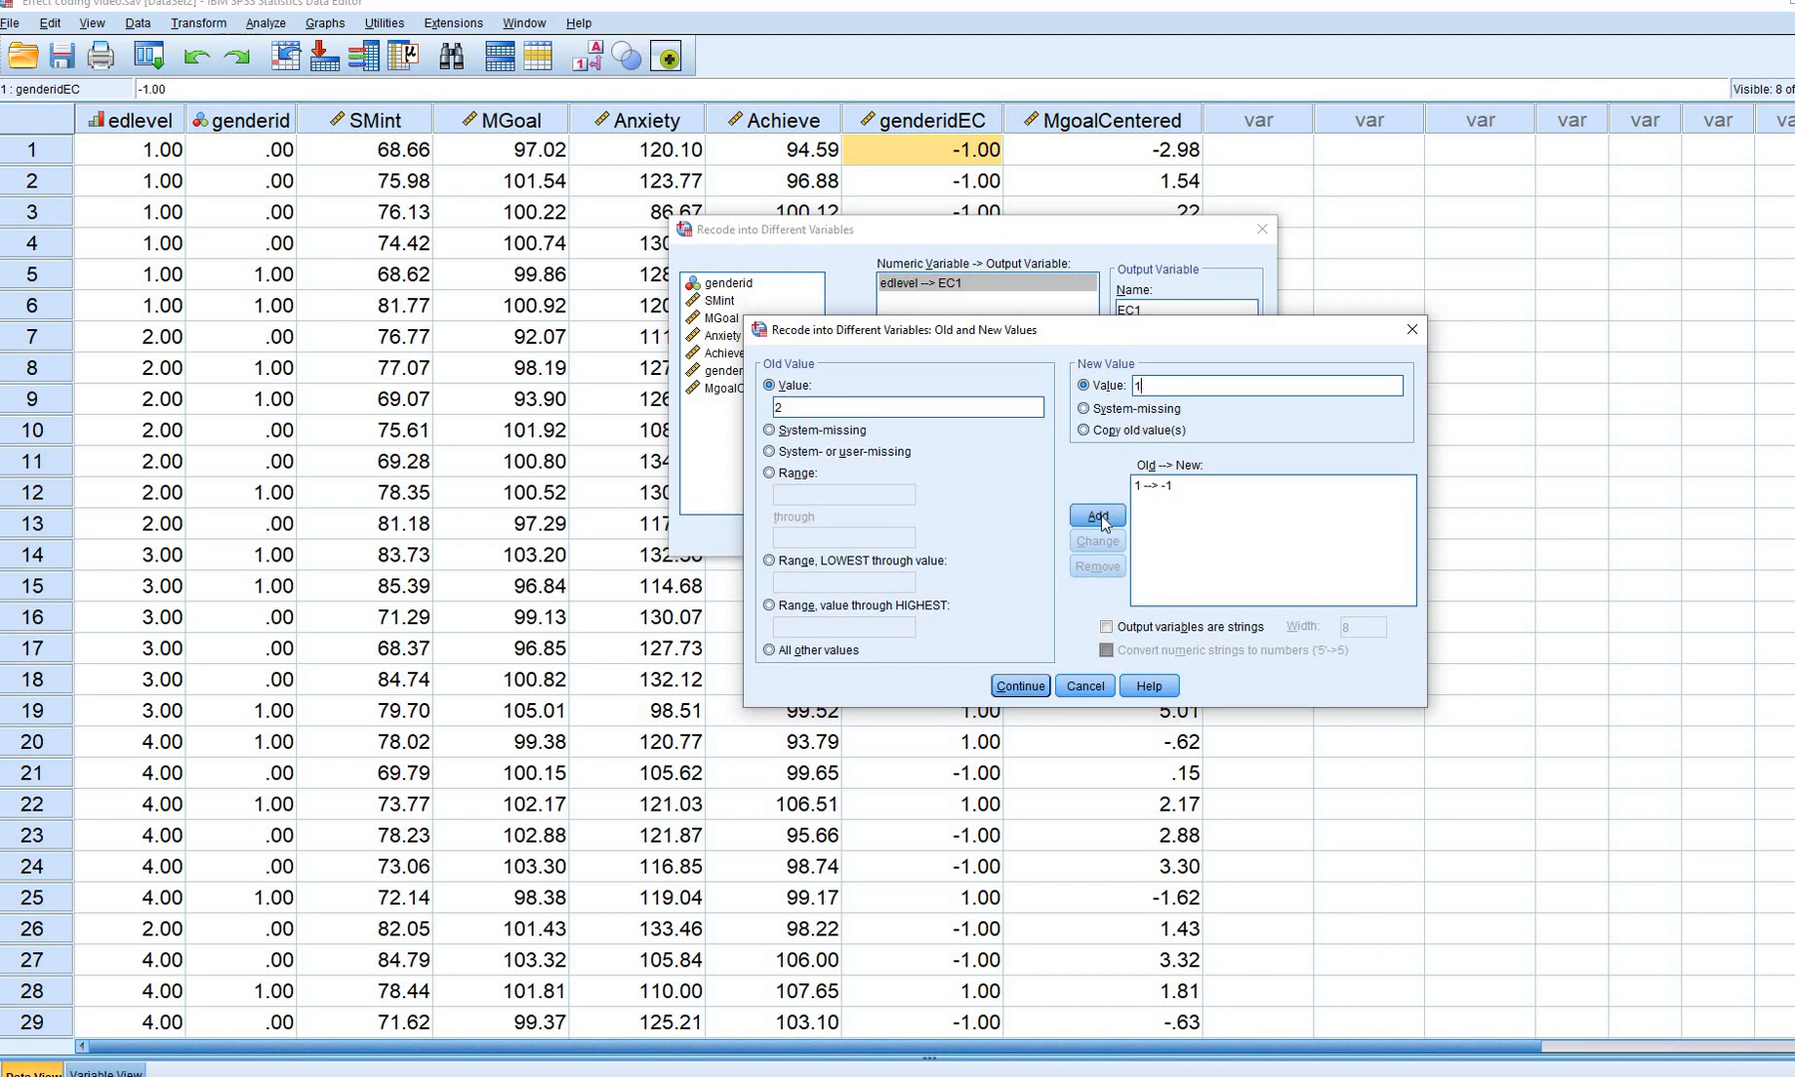
{"action": "key", "text": "Return"}
Map old values 3 and 4 to 0 and run the recode to create the EC1 column
{"action": "type", "text": "3"}
{"action": "left_click", "coordinate": [1140, 389]}
{"action": "type", "text": "0"}
{"action": "left_click", "coordinate": [1095, 516]}
{"action": "type", "text": "4"}
{"action": "left_click", "coordinate": [1137, 387]}
{"action": "type", "text": "0"}
{"action": "left_click", "coordinate": [1096, 517]}
{"action": "left_click", "coordinate": [1019, 686]}
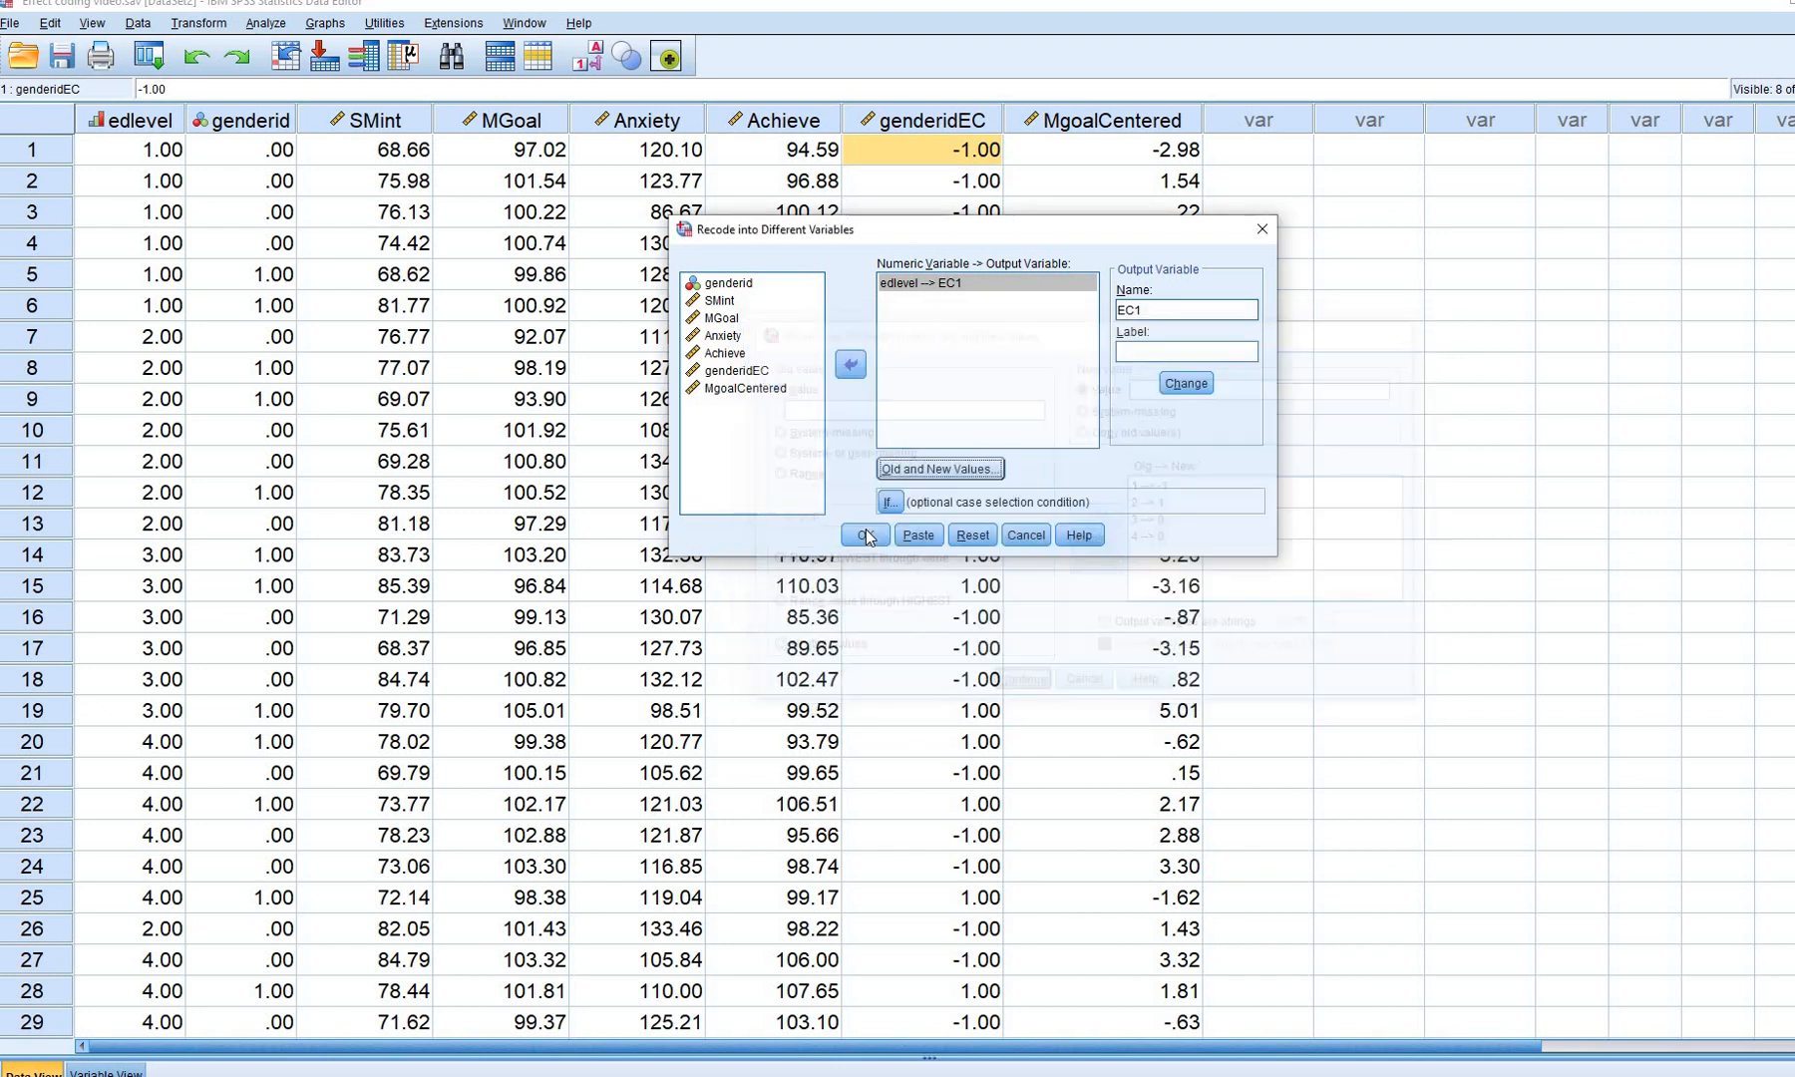
{"action": "left_click", "coordinate": [867, 530]}
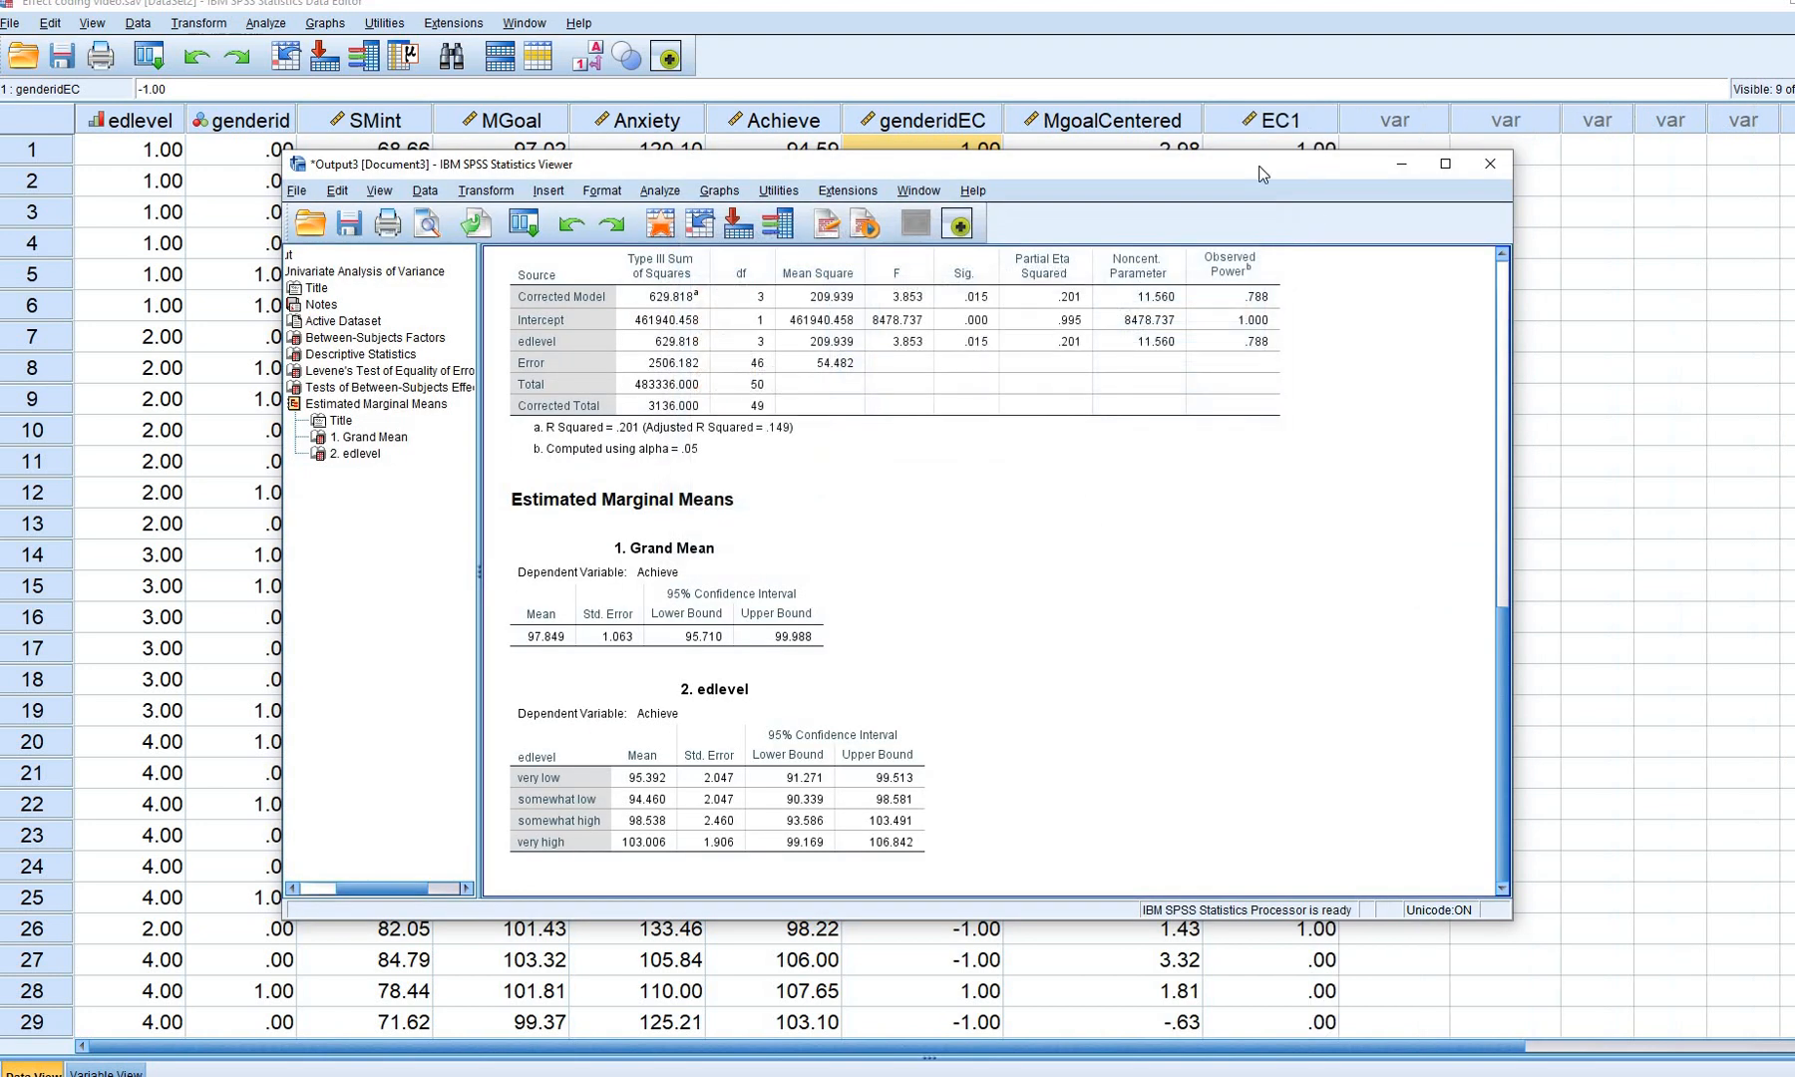
{"action": "left_click", "coordinate": [1263, 121]}
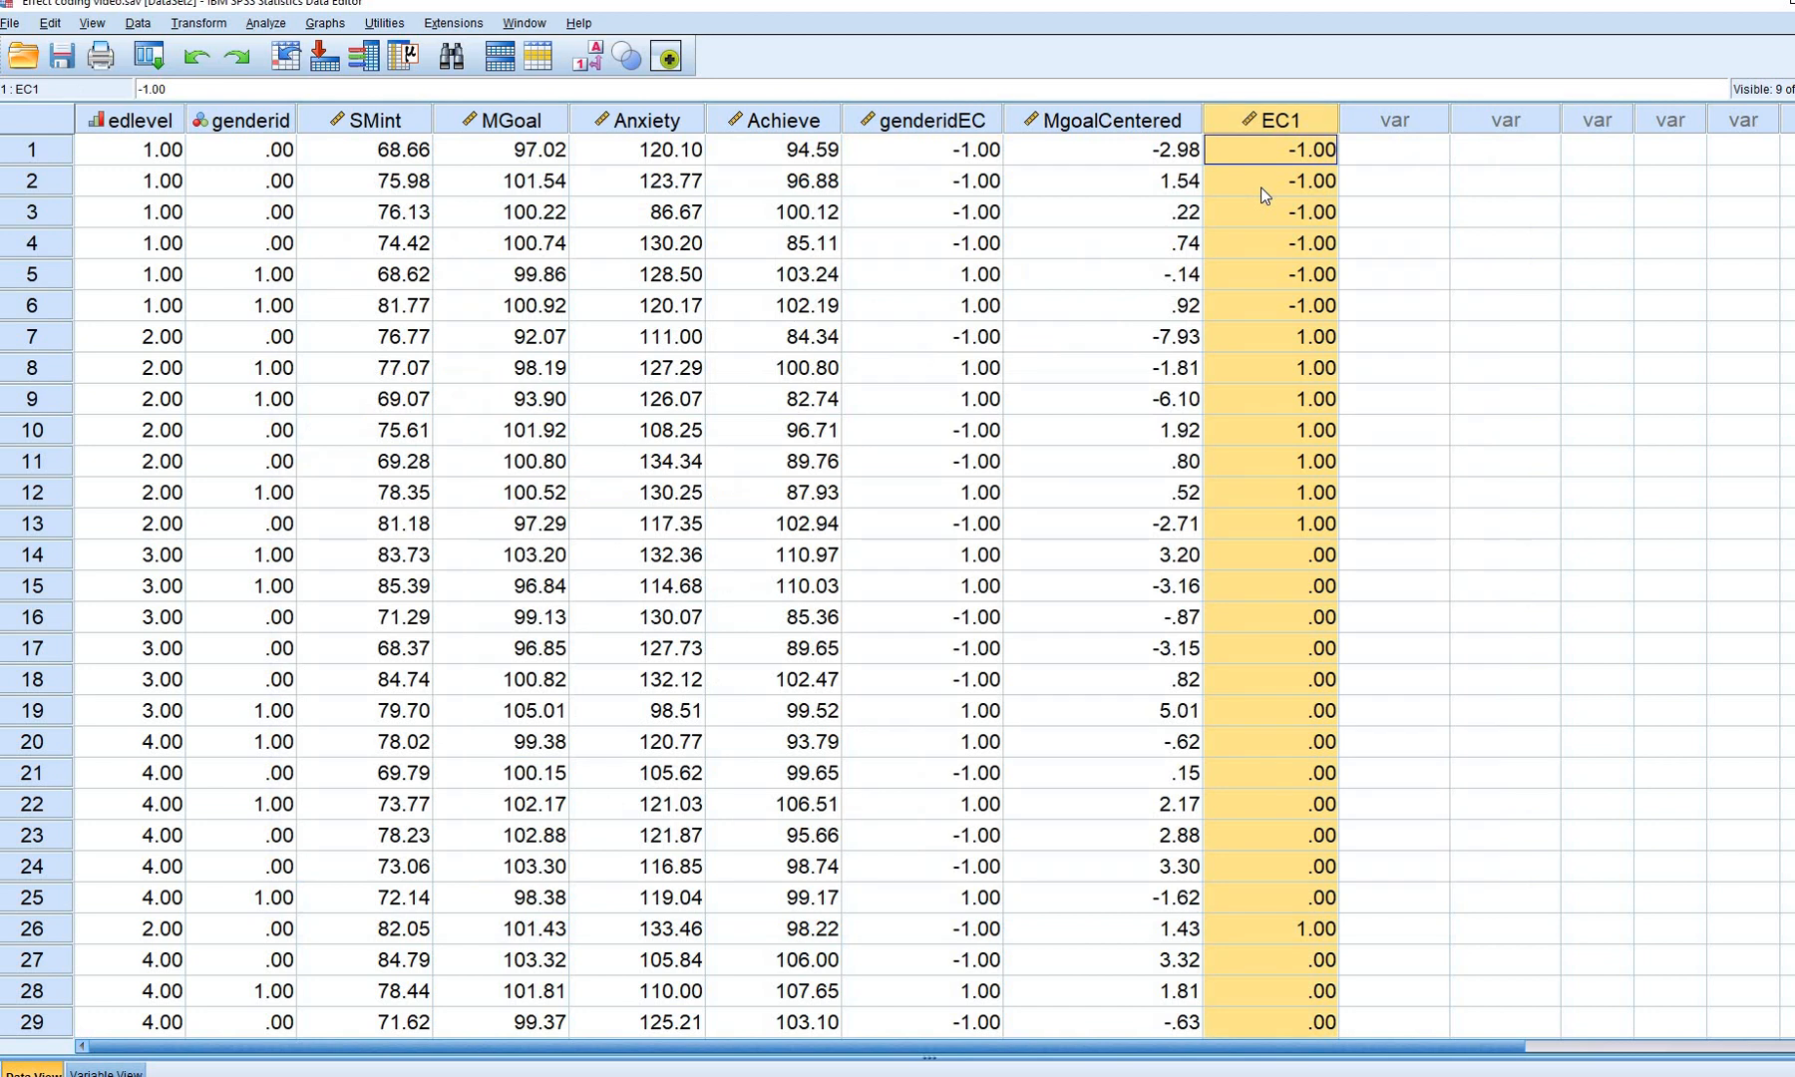
Reopen Recode into Different Variables and change the output variable for edlevel to EC2
{"action": "left_click", "coordinate": [198, 23]}
{"action": "left_click", "coordinate": [261, 179]}
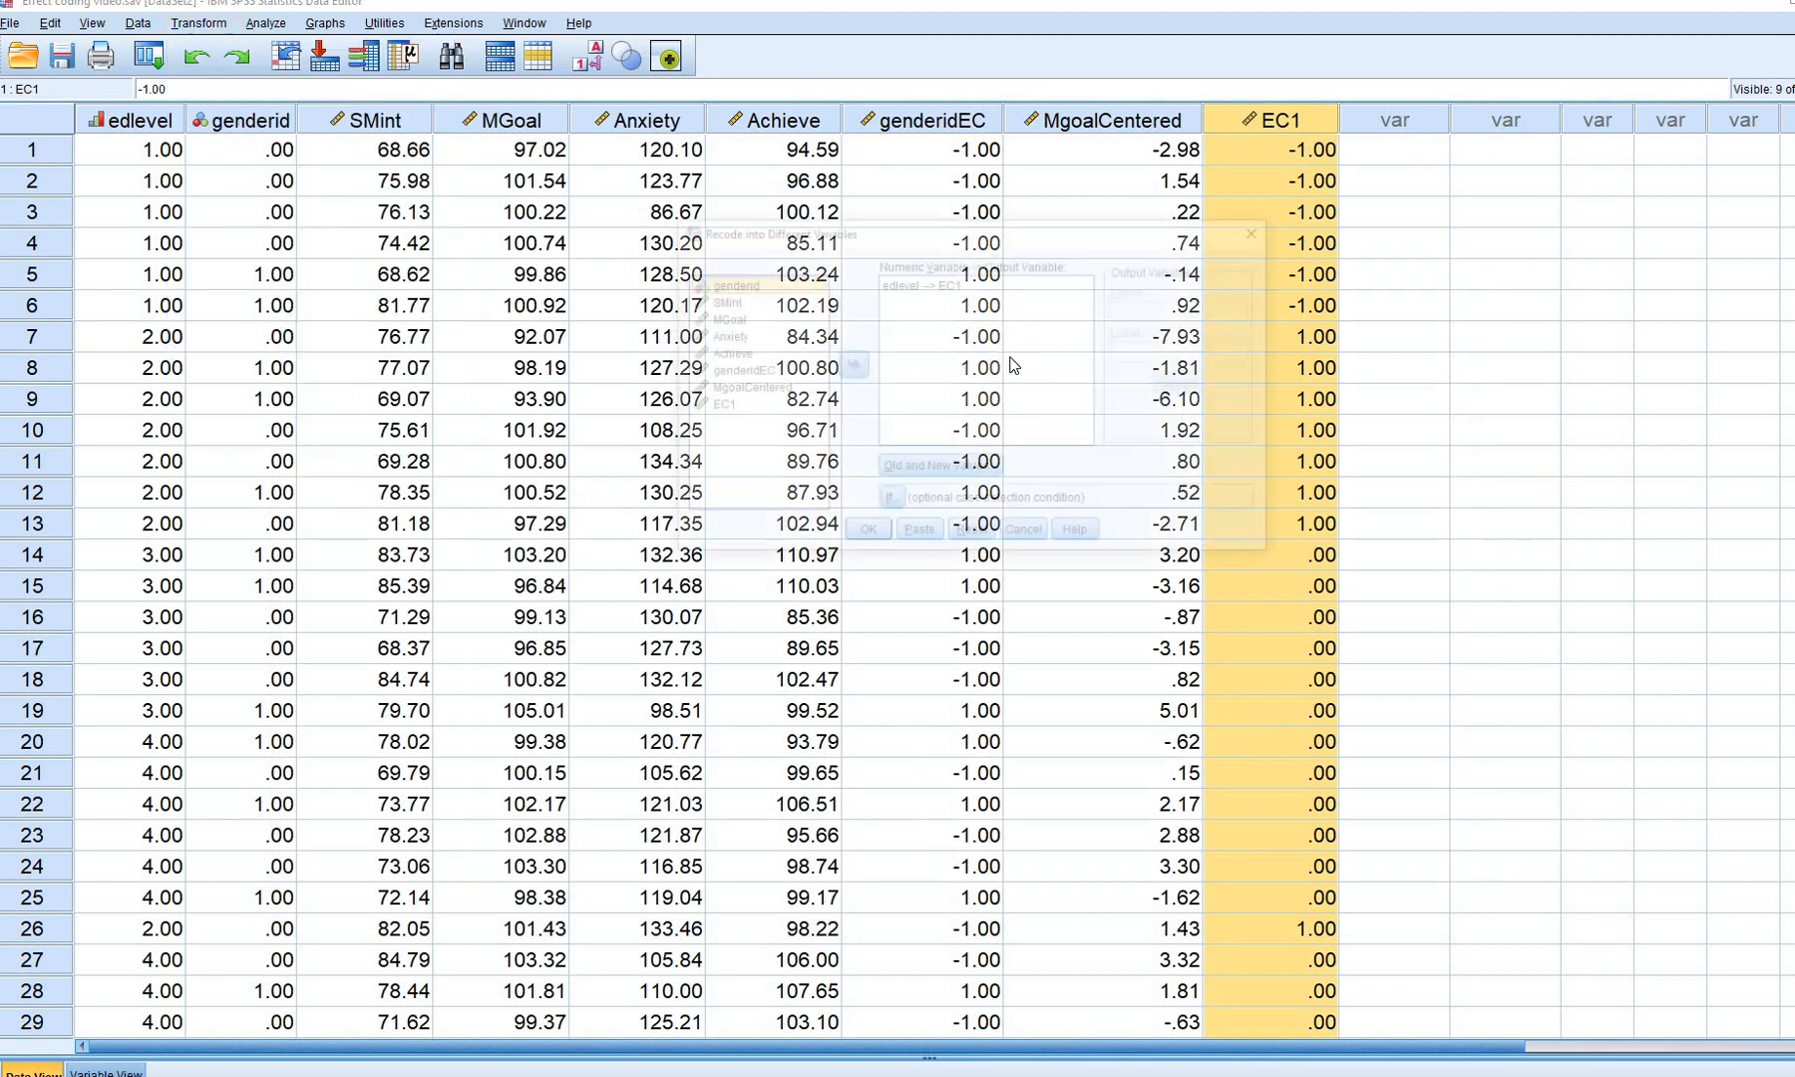
{"action": "left_click", "coordinate": [947, 287]}
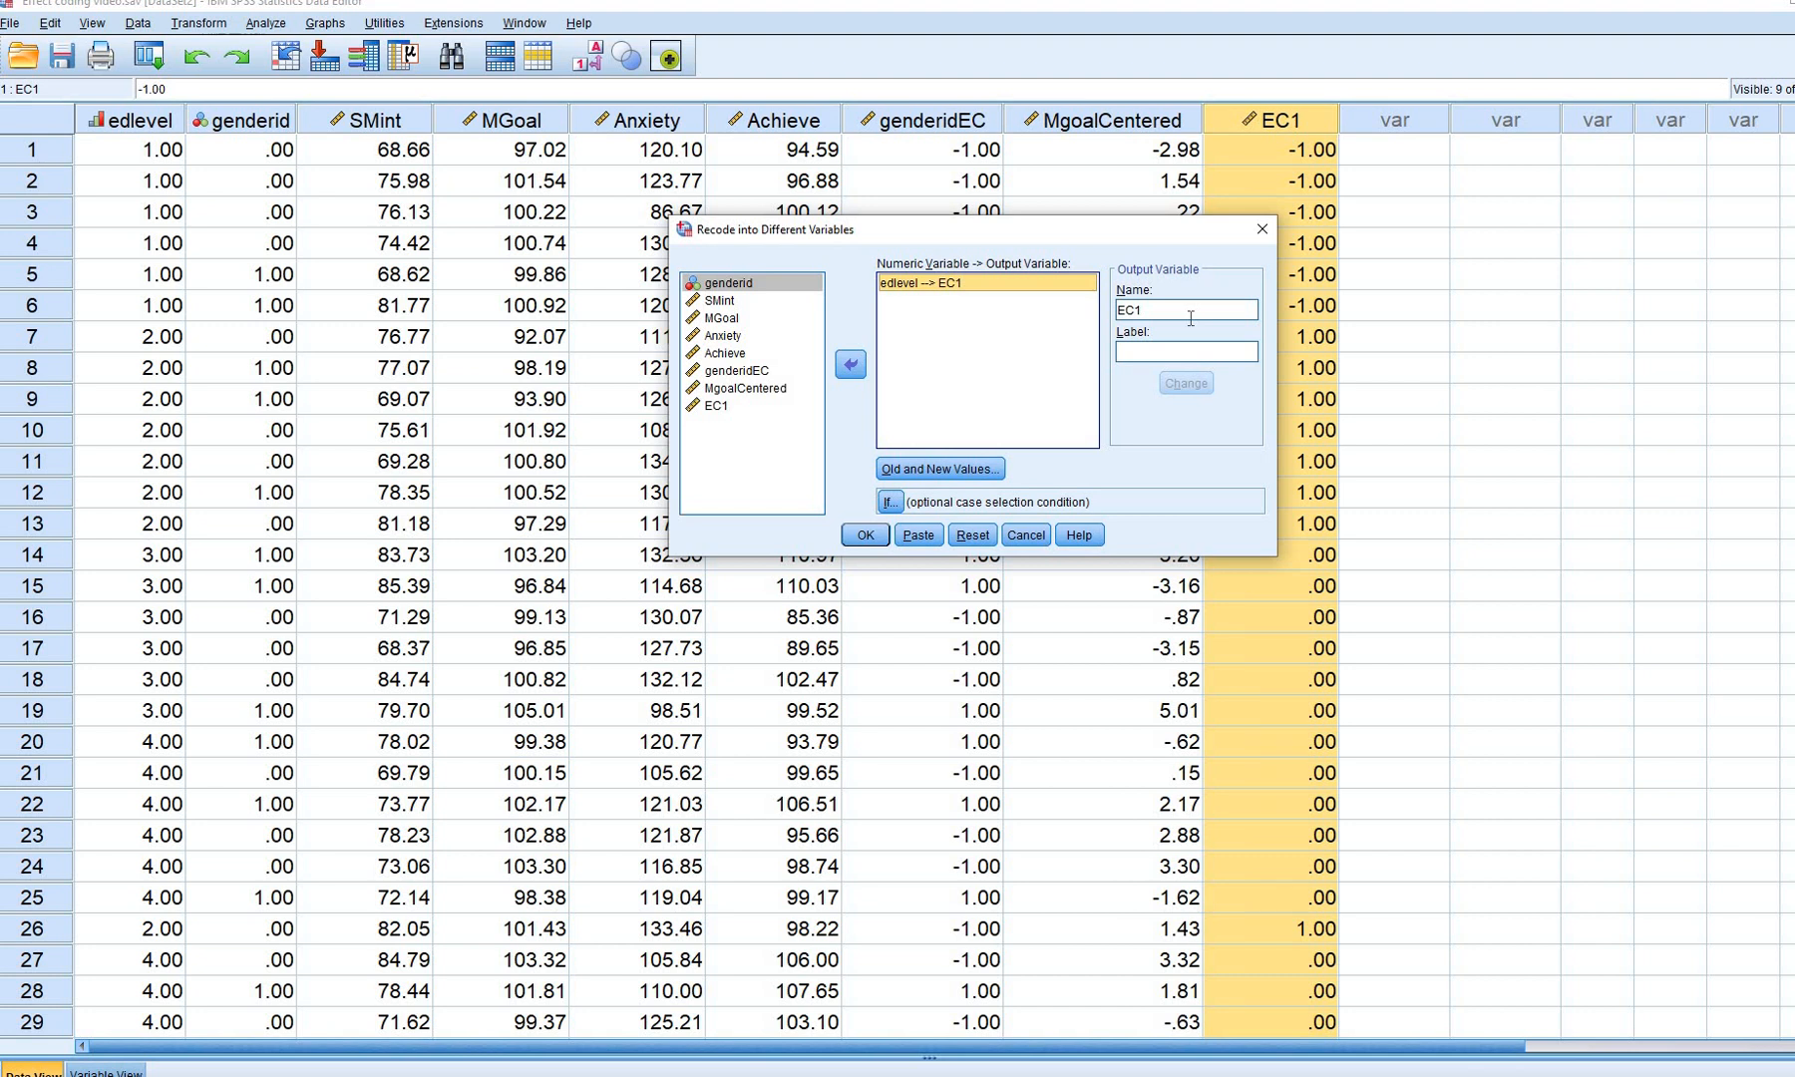
{"action": "double_click", "coordinate": [1191, 317]}
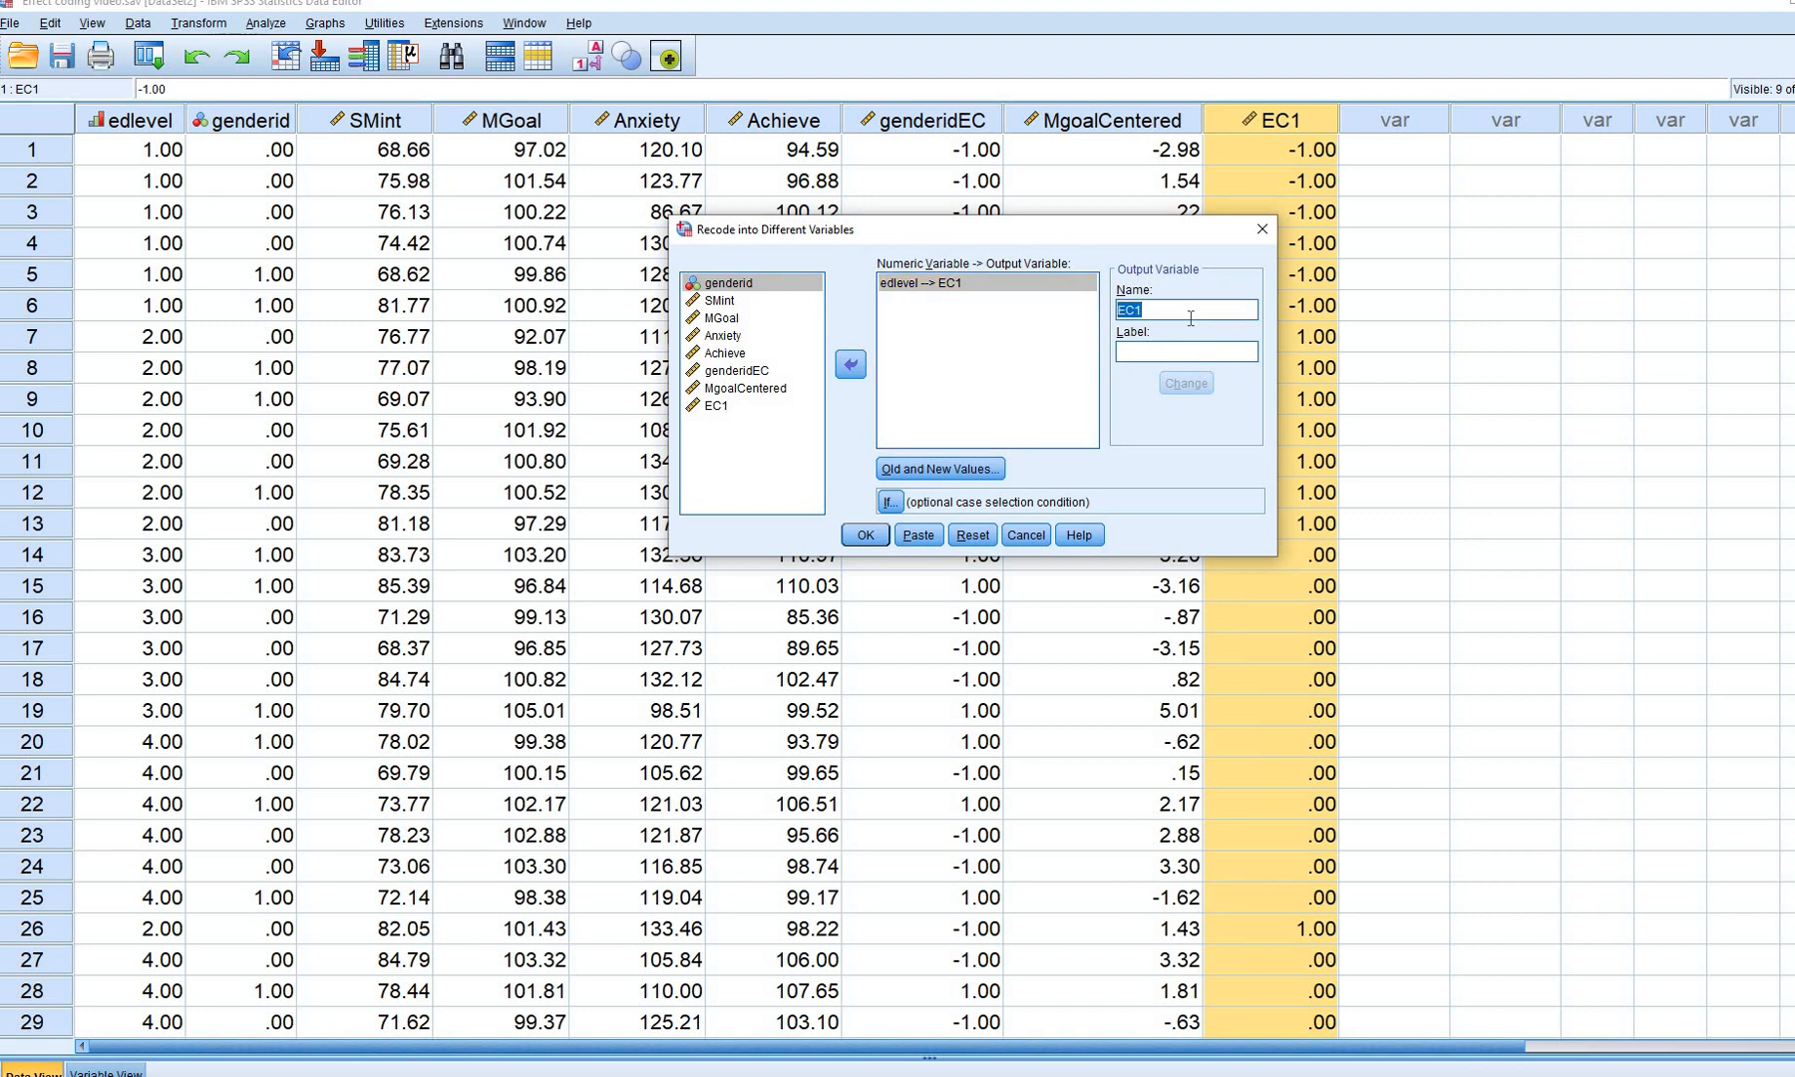
{"action": "type", "text": "E"}
{"action": "left_click", "coordinate": [1183, 389]}
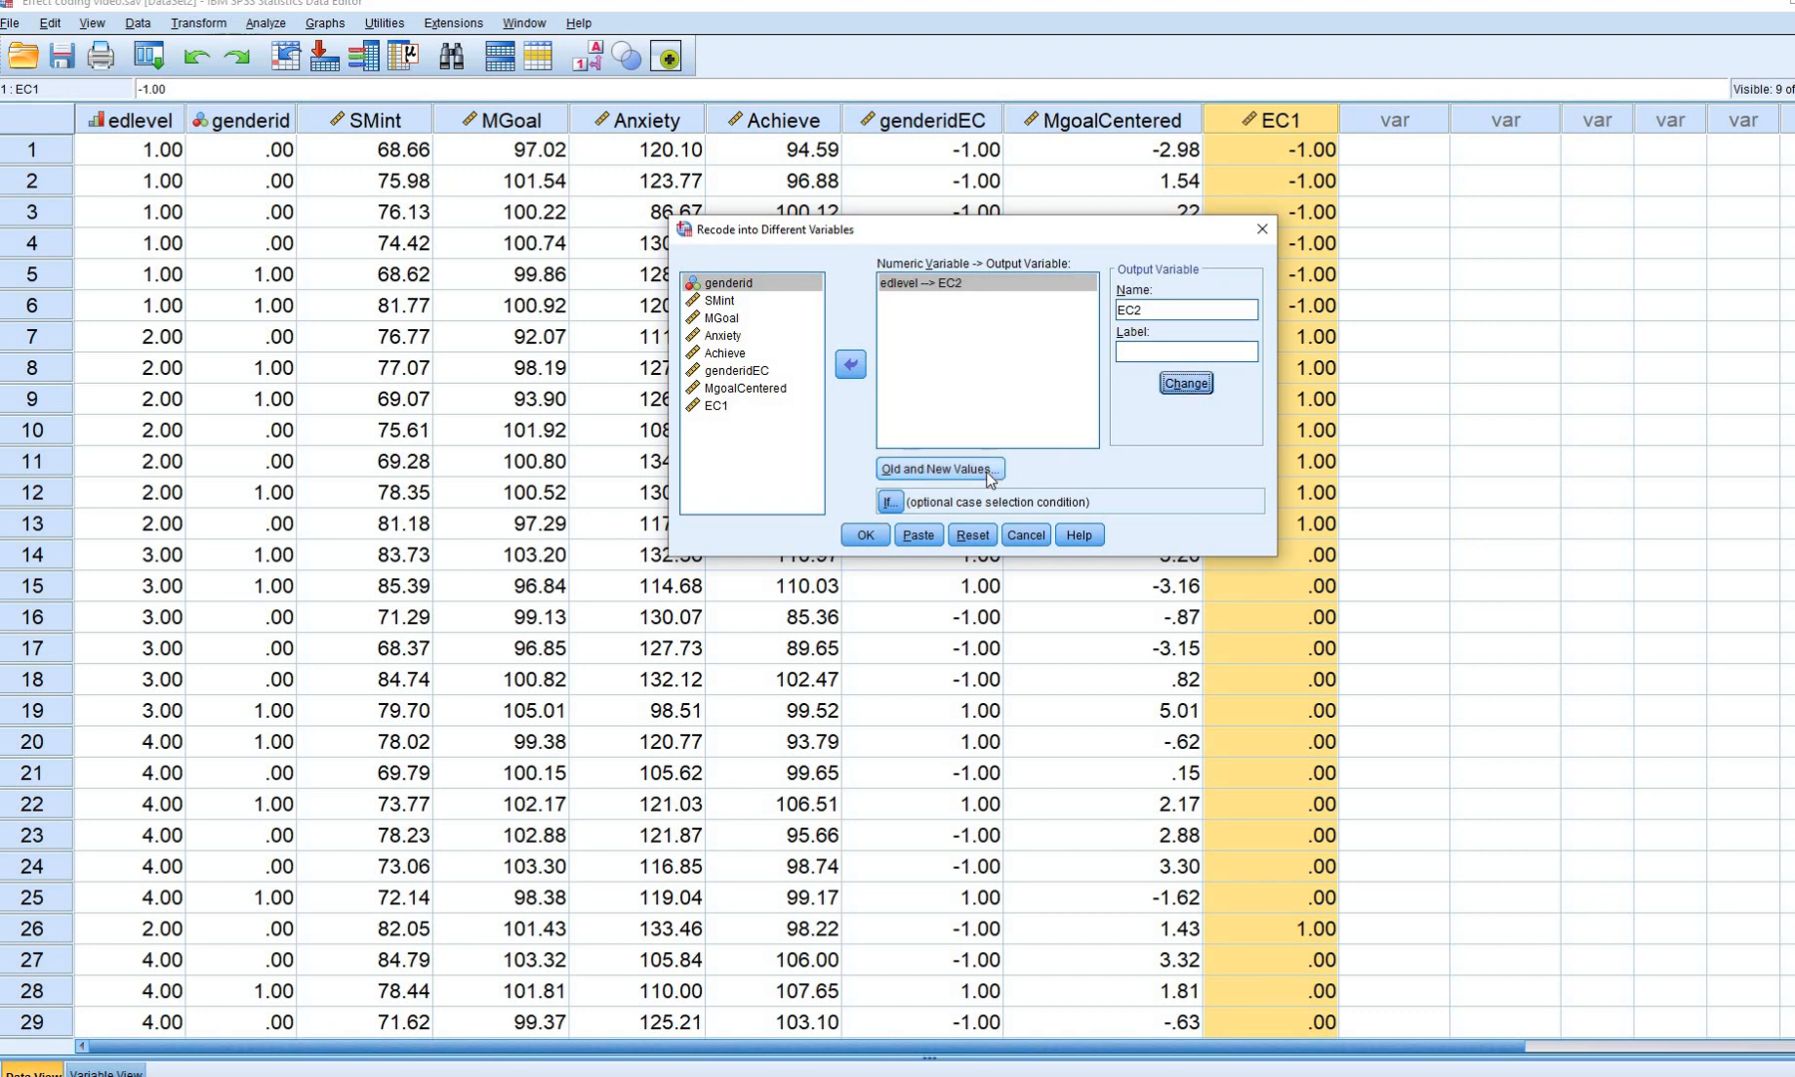
Change the EC2 value mapping so that old value 2 is recoded to 0
{"action": "left_click", "coordinate": [984, 470]}
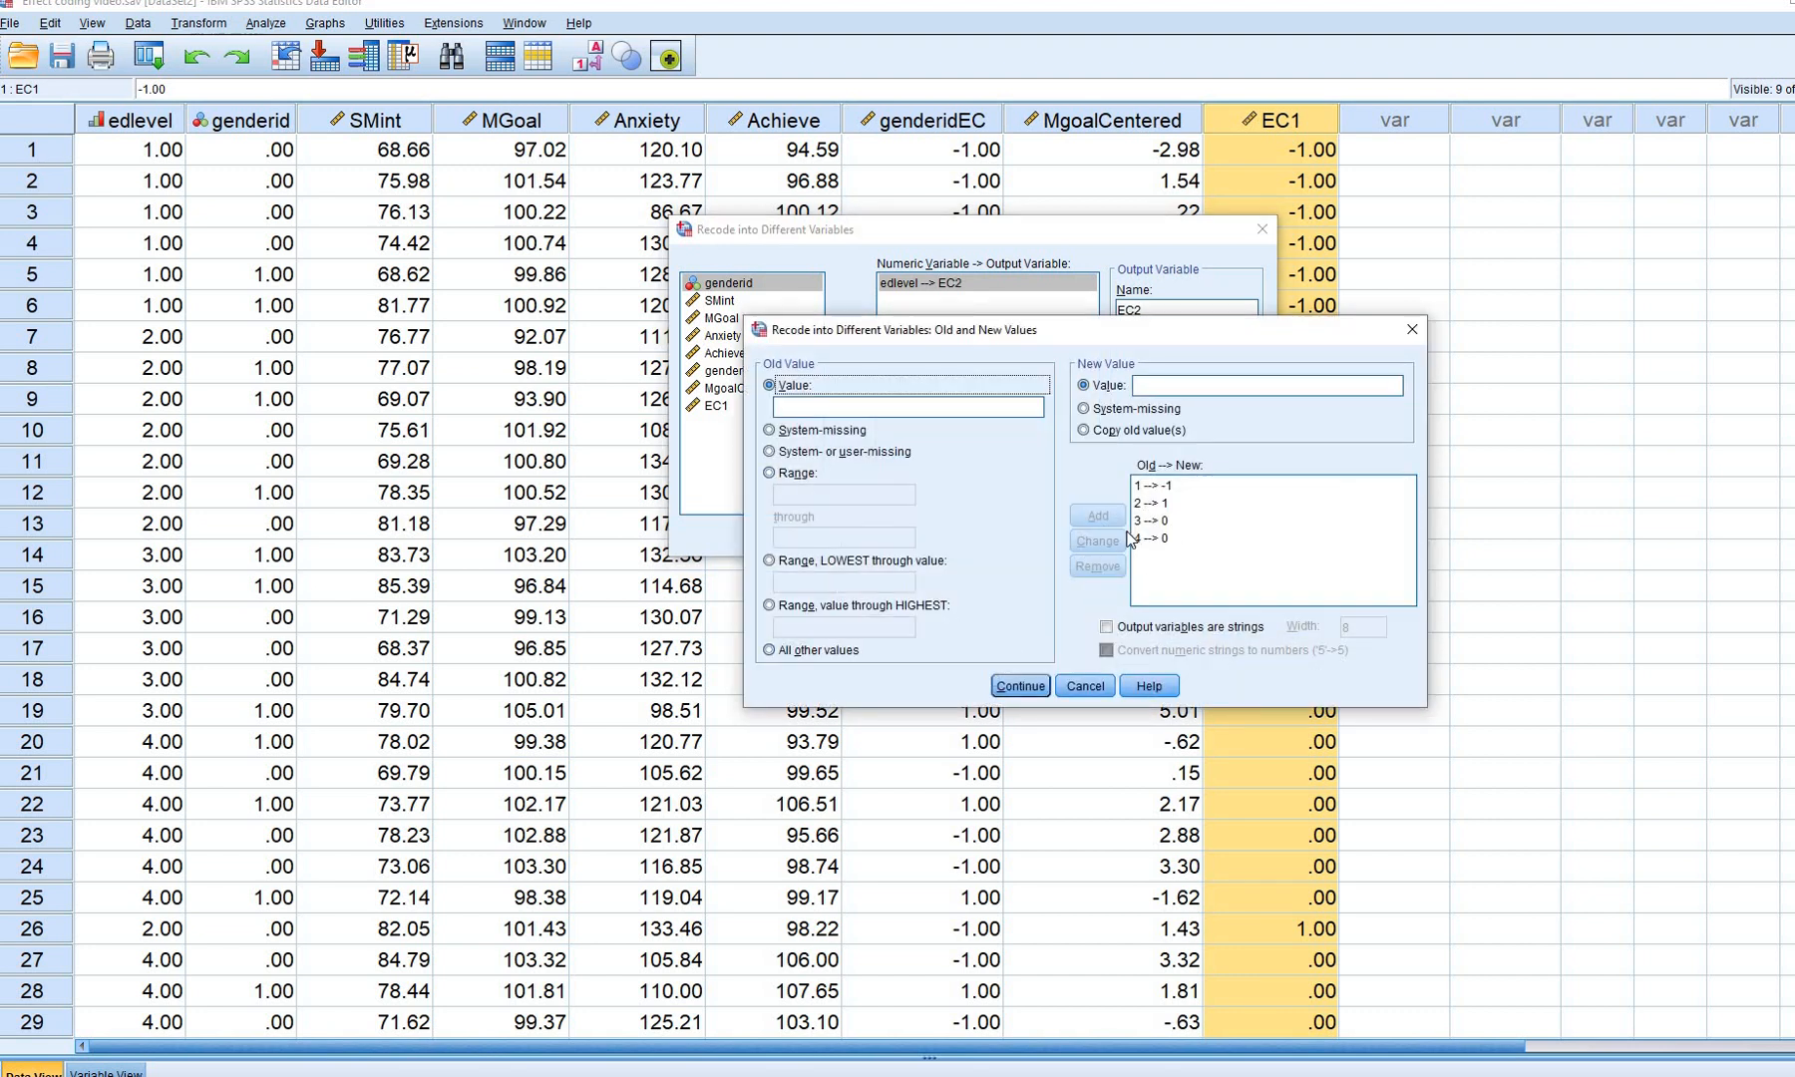
{"action": "left_click", "coordinate": [1154, 504]}
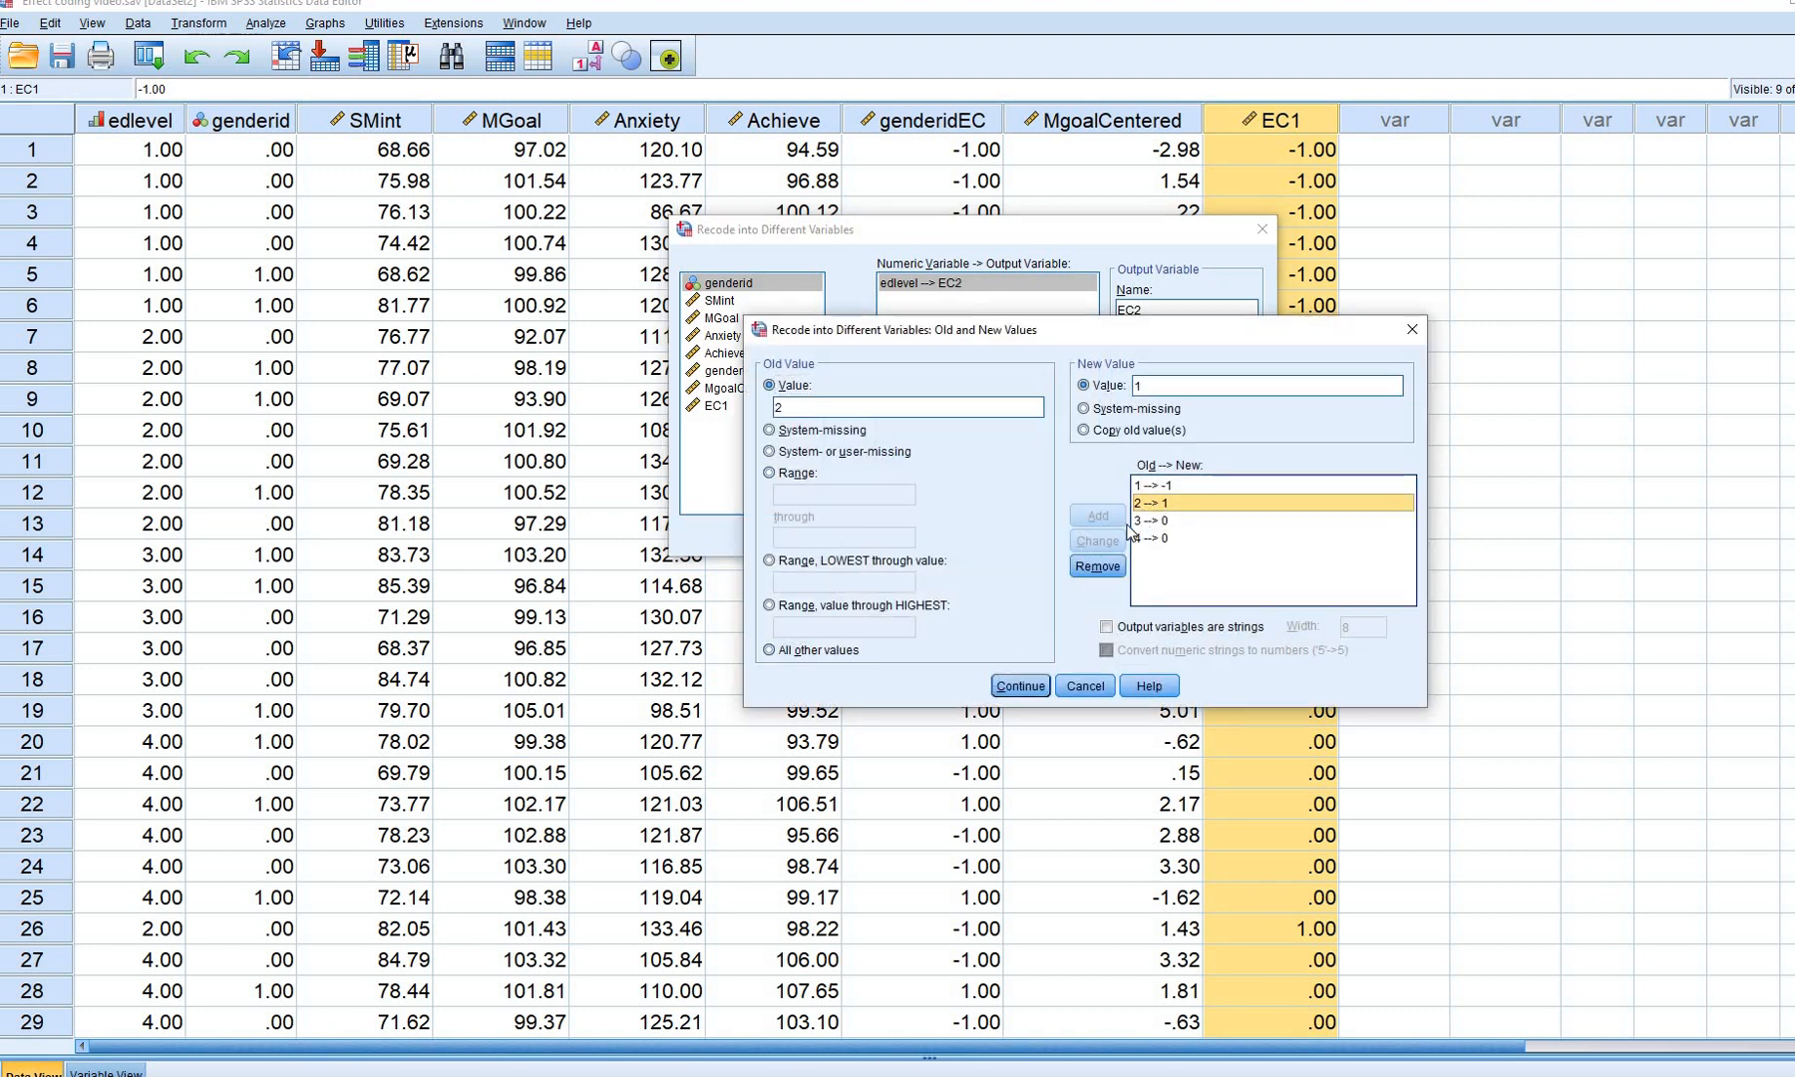
{"action": "double_click", "coordinate": [1150, 387]}
{"action": "type", "text": "0"}
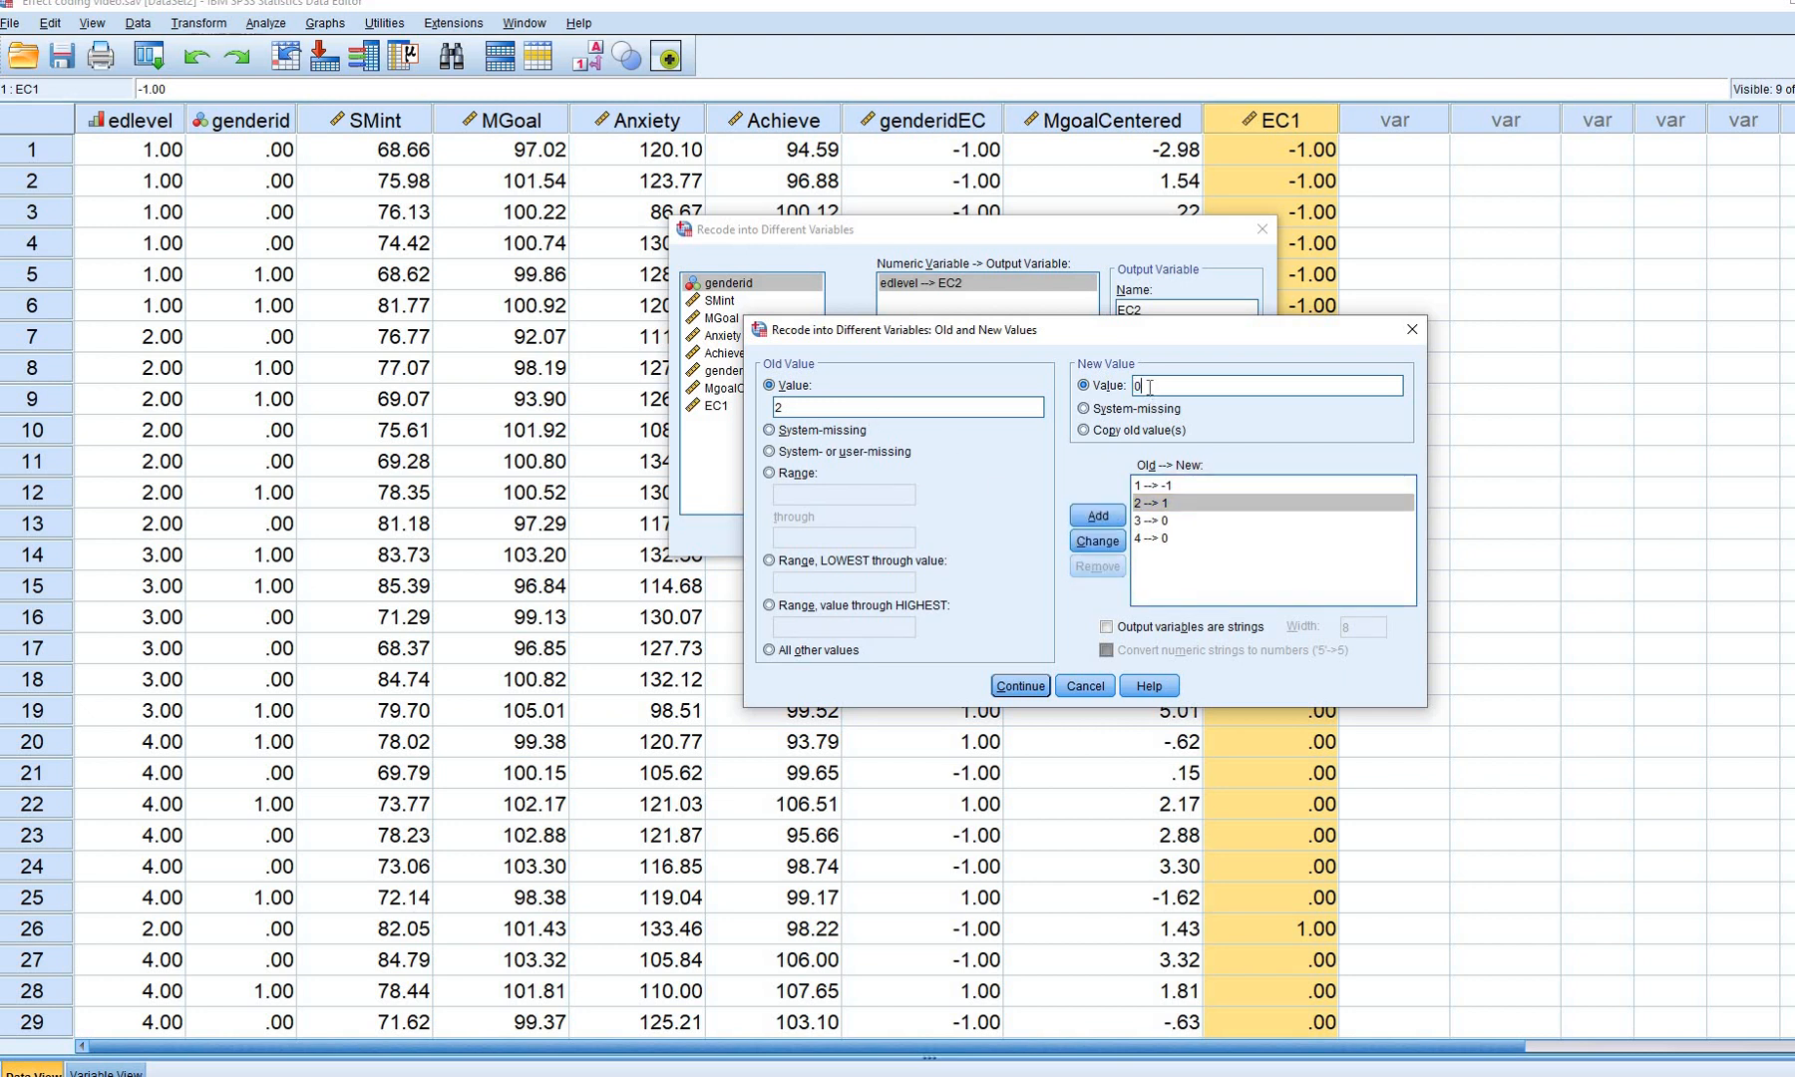
{"action": "left_click", "coordinate": [1097, 541]}
Change the mapping of old value 3 to 1 and run the recode to create the EC2 column
{"action": "left_click", "coordinate": [1153, 504]}
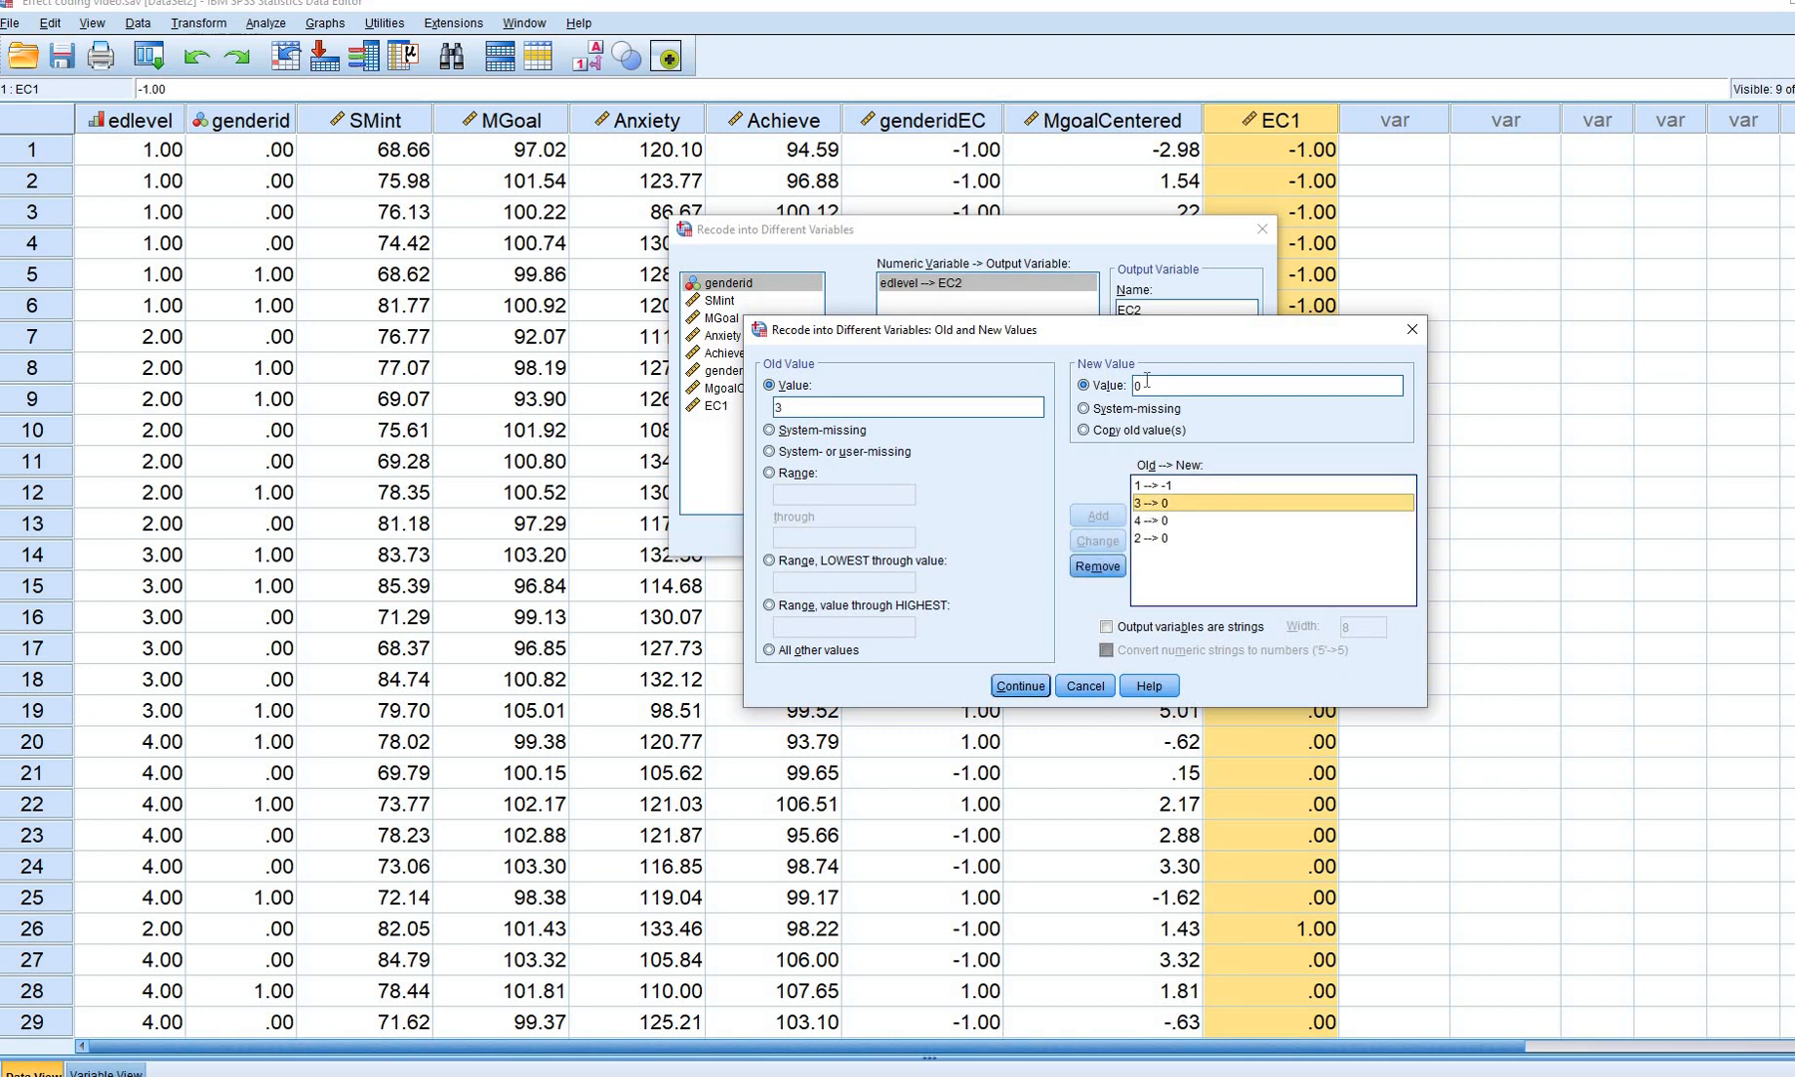
{"action": "double_click", "coordinate": [1139, 385]}
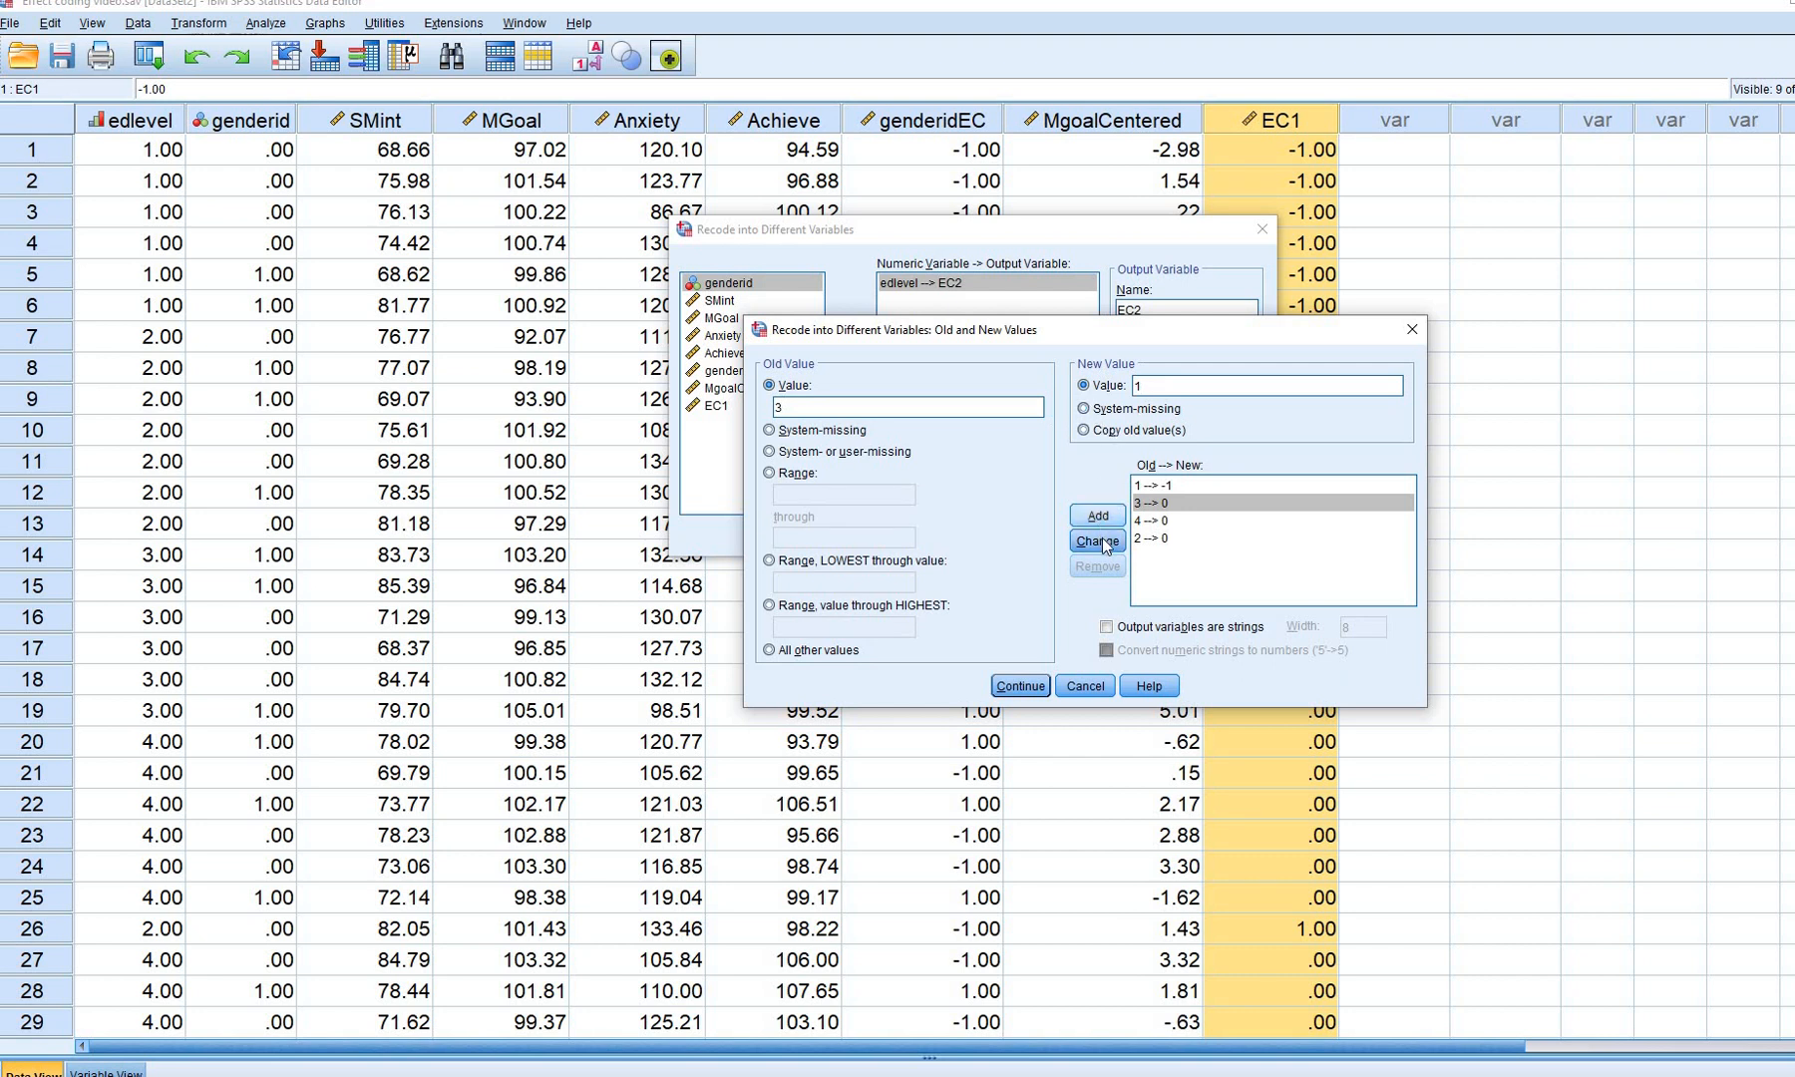
{"action": "type", "text": "1"}
{"action": "left_click", "coordinate": [1097, 540]}
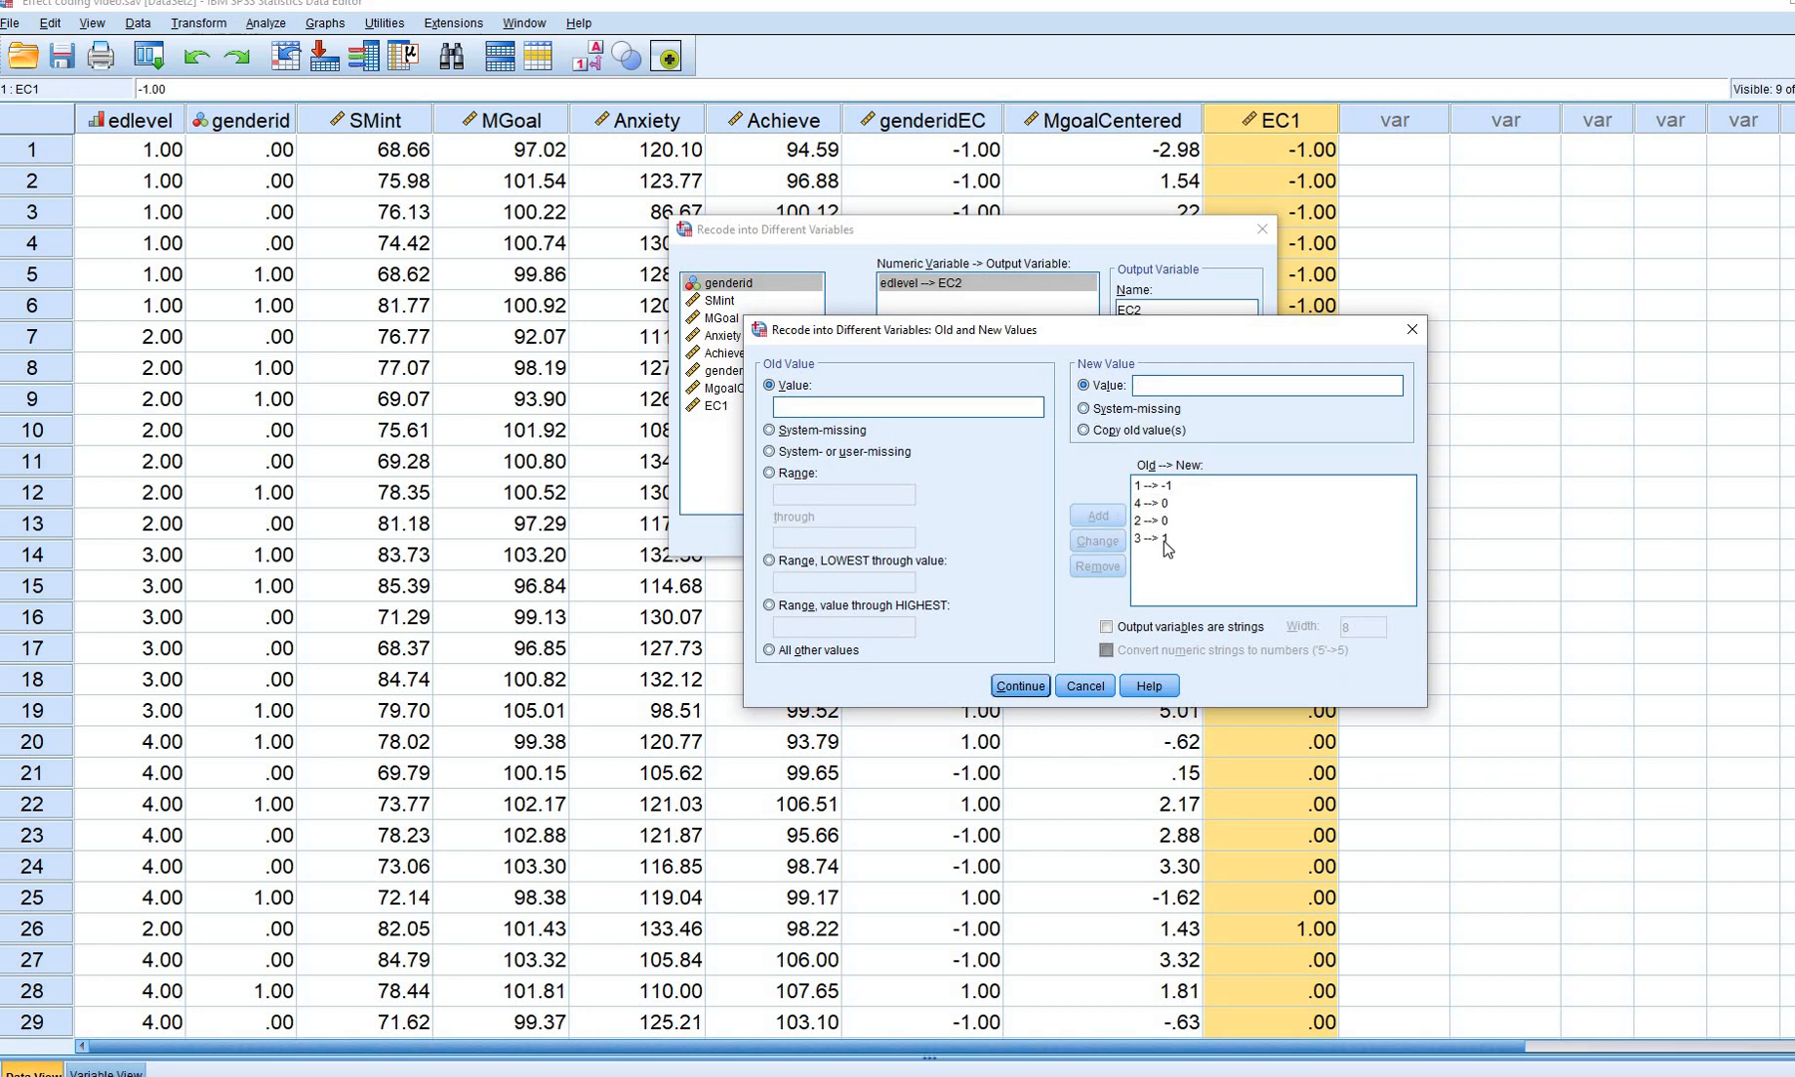
{"action": "left_click", "coordinate": [1019, 686]}
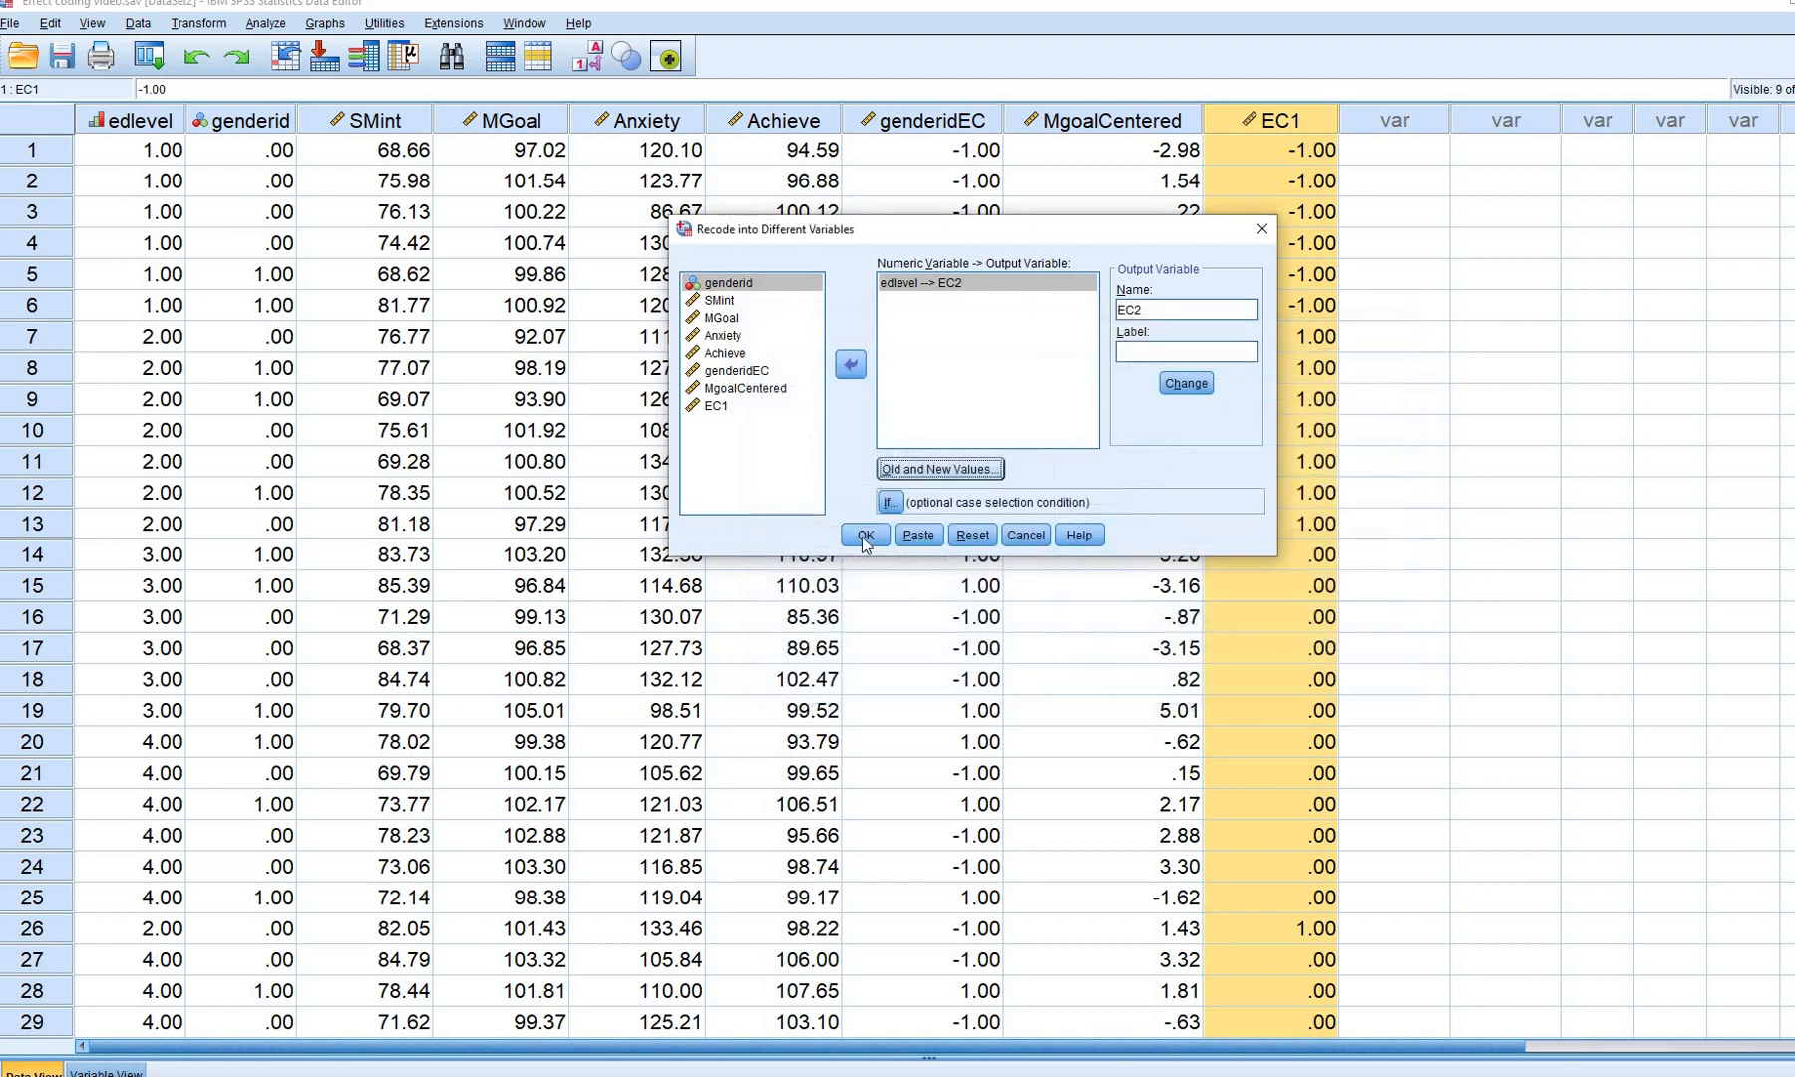
{"action": "left_click", "coordinate": [860, 535]}
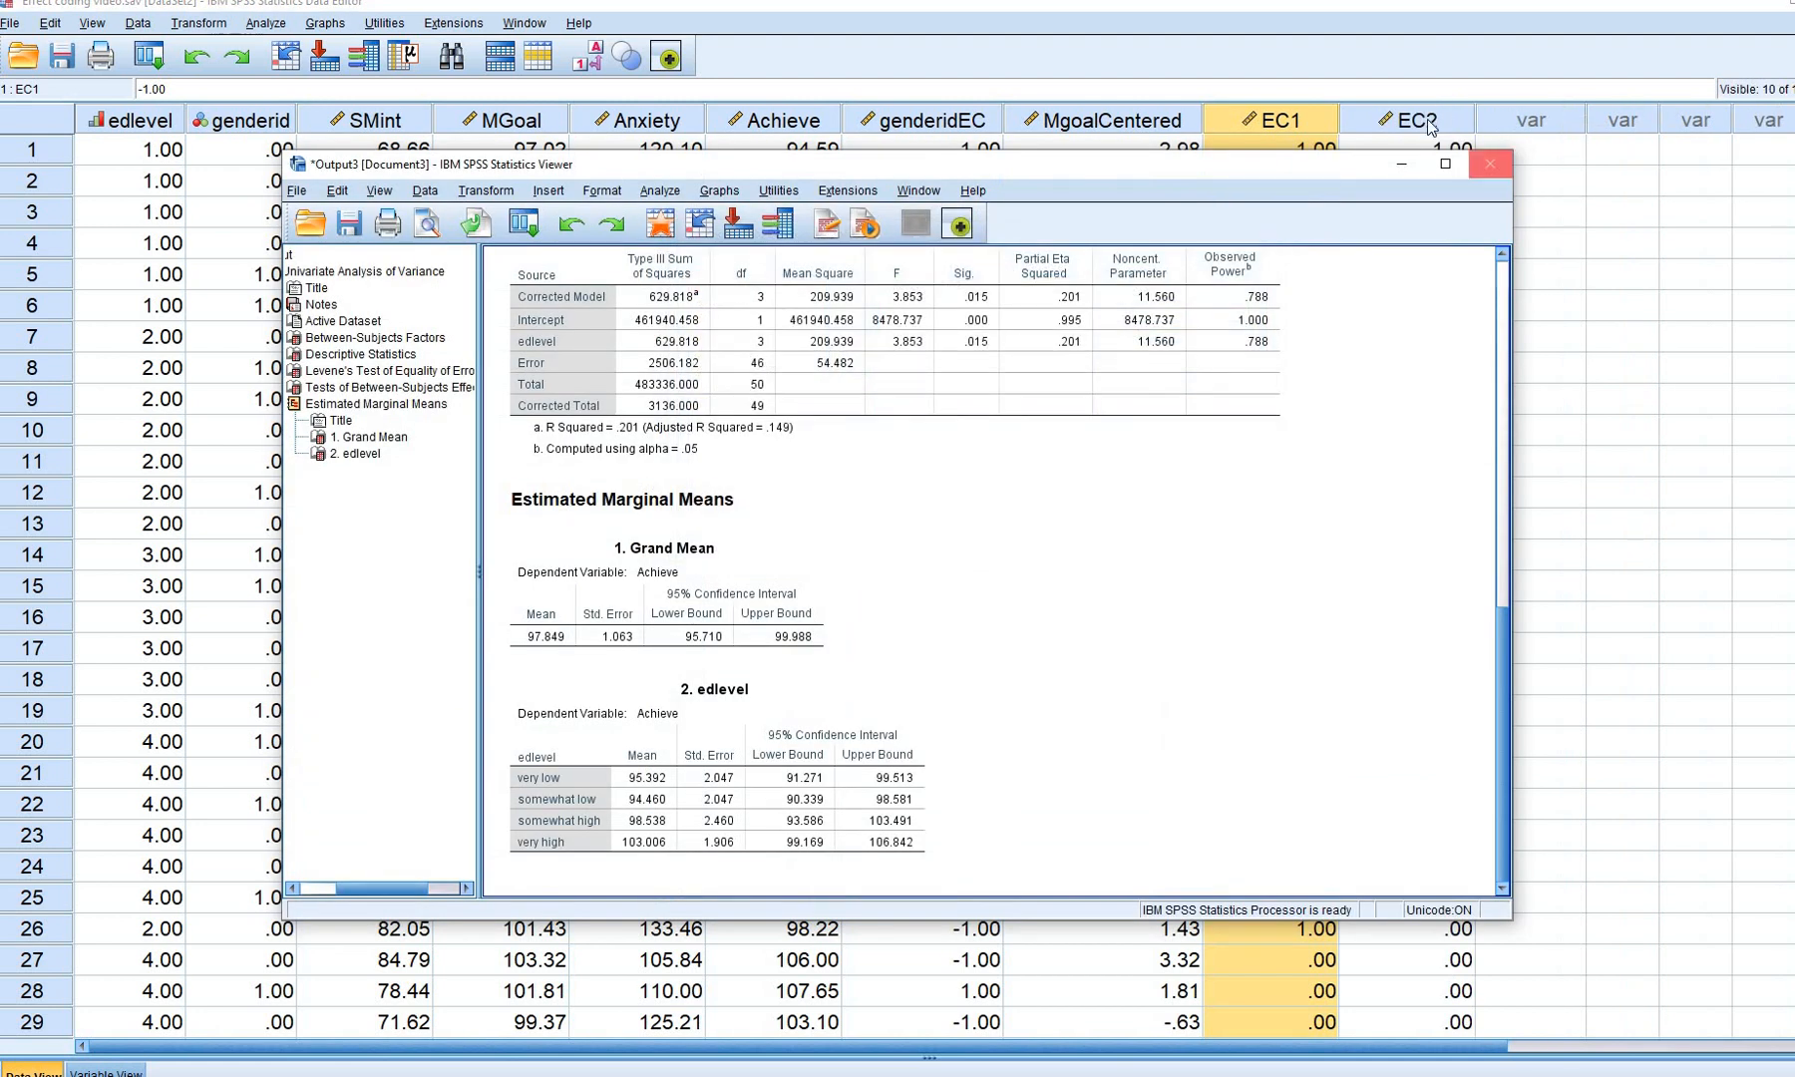
{"action": "left_click", "coordinate": [1490, 163]}
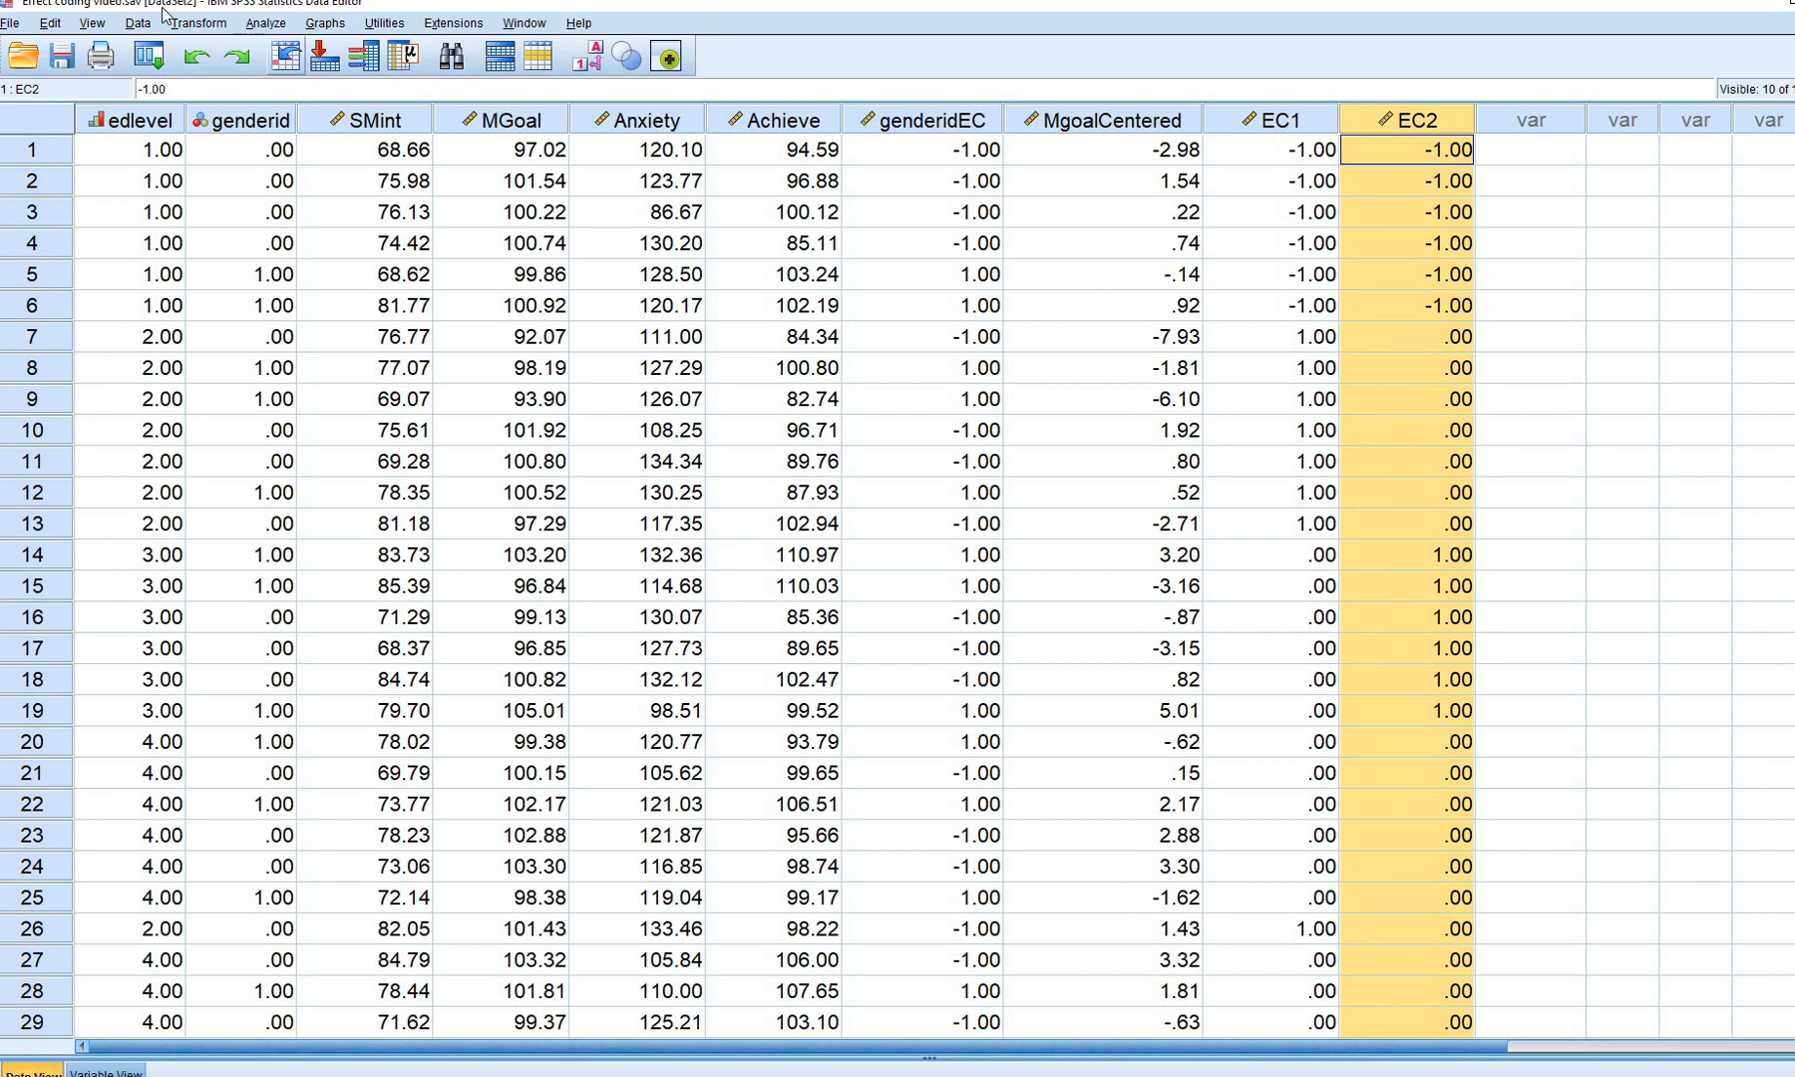
Reopen Recode into Different Variables and change the output variable for edlevel to EC3
{"action": "left_click", "coordinate": [216, 27]}
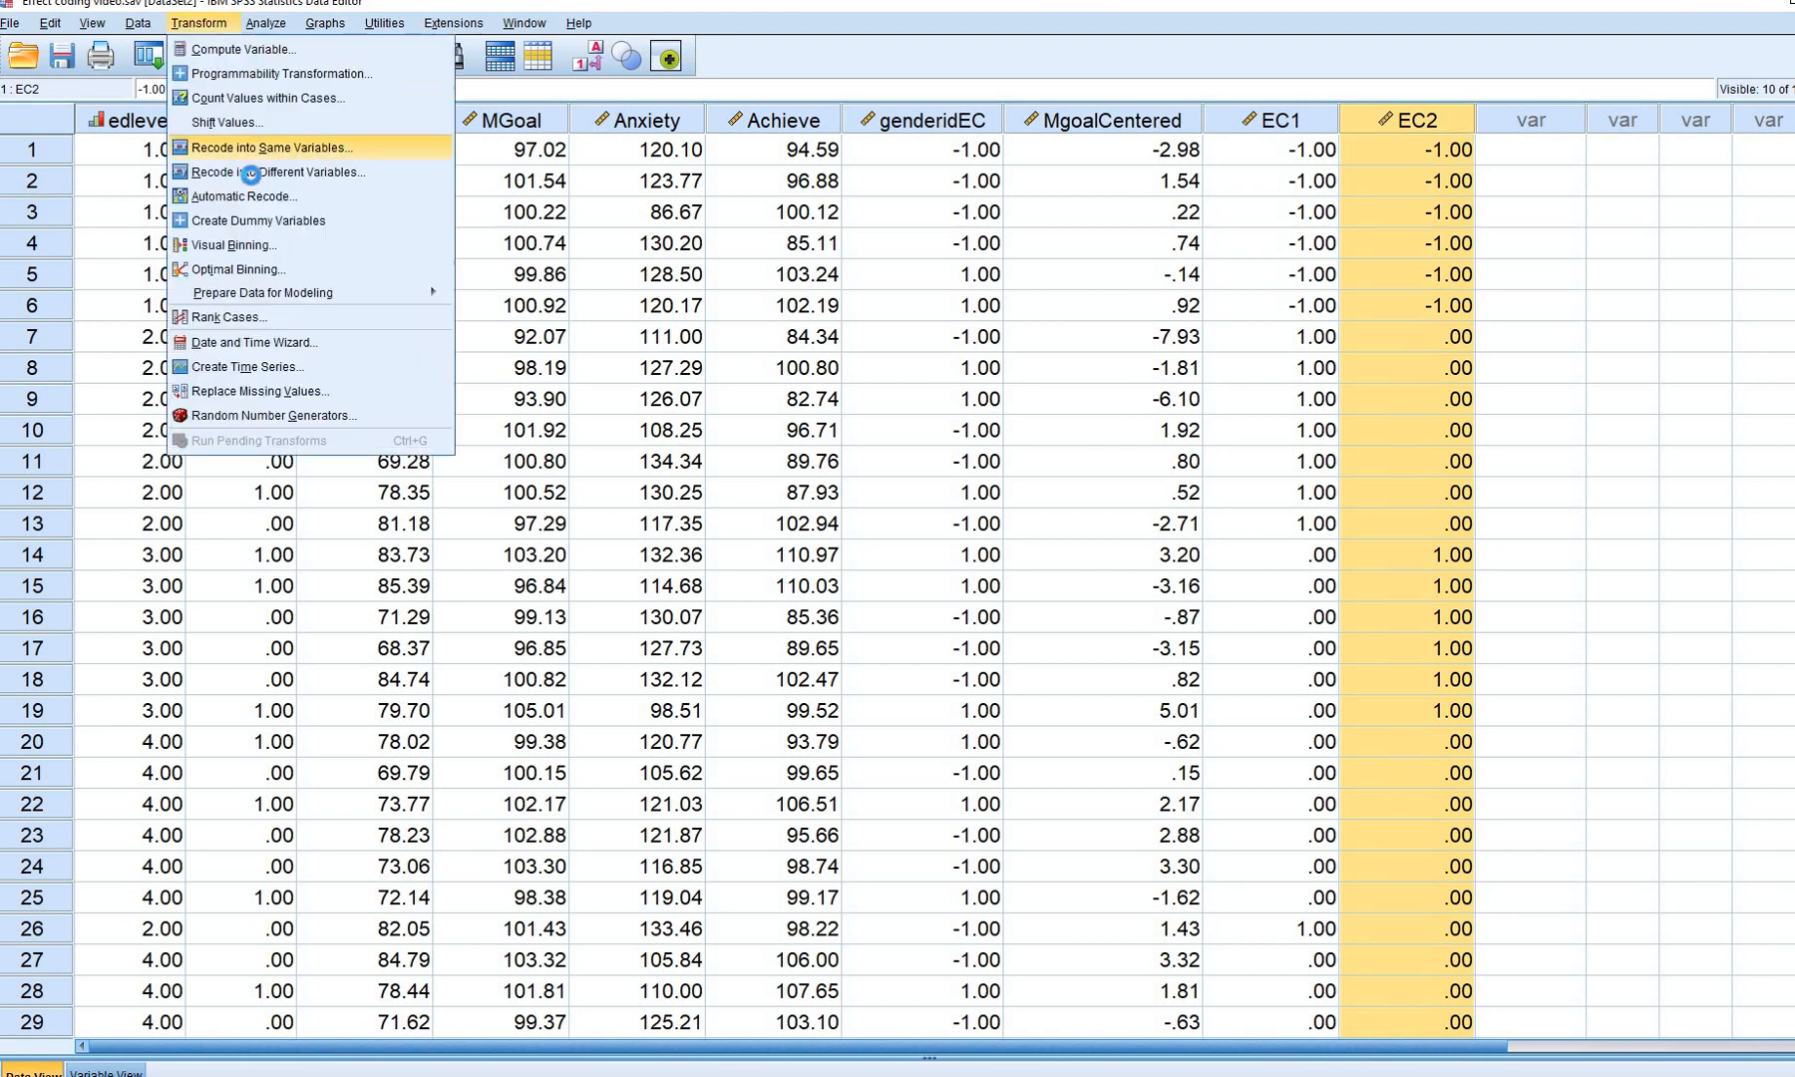
{"action": "left_click", "coordinate": [251, 176]}
{"action": "left_click", "coordinate": [998, 283]}
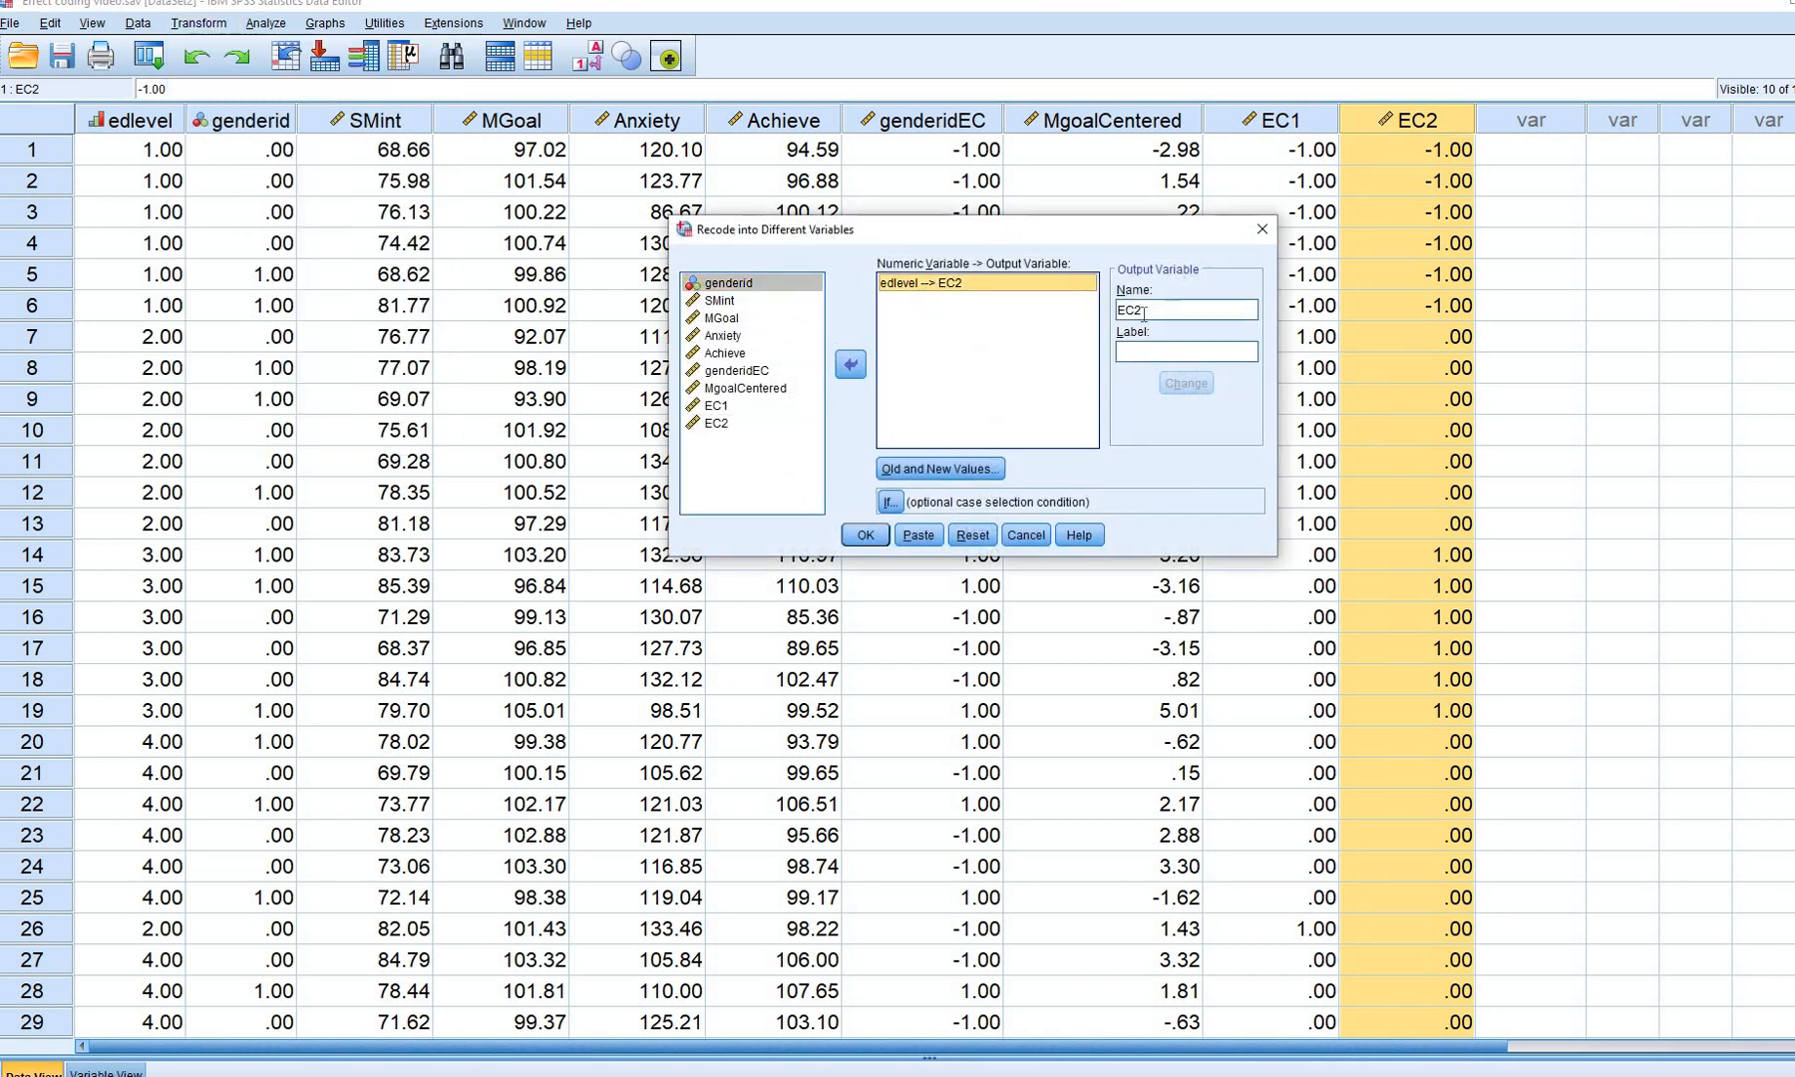
{"action": "left_click", "coordinate": [1144, 314]}
{"action": "type", "text": "E"}
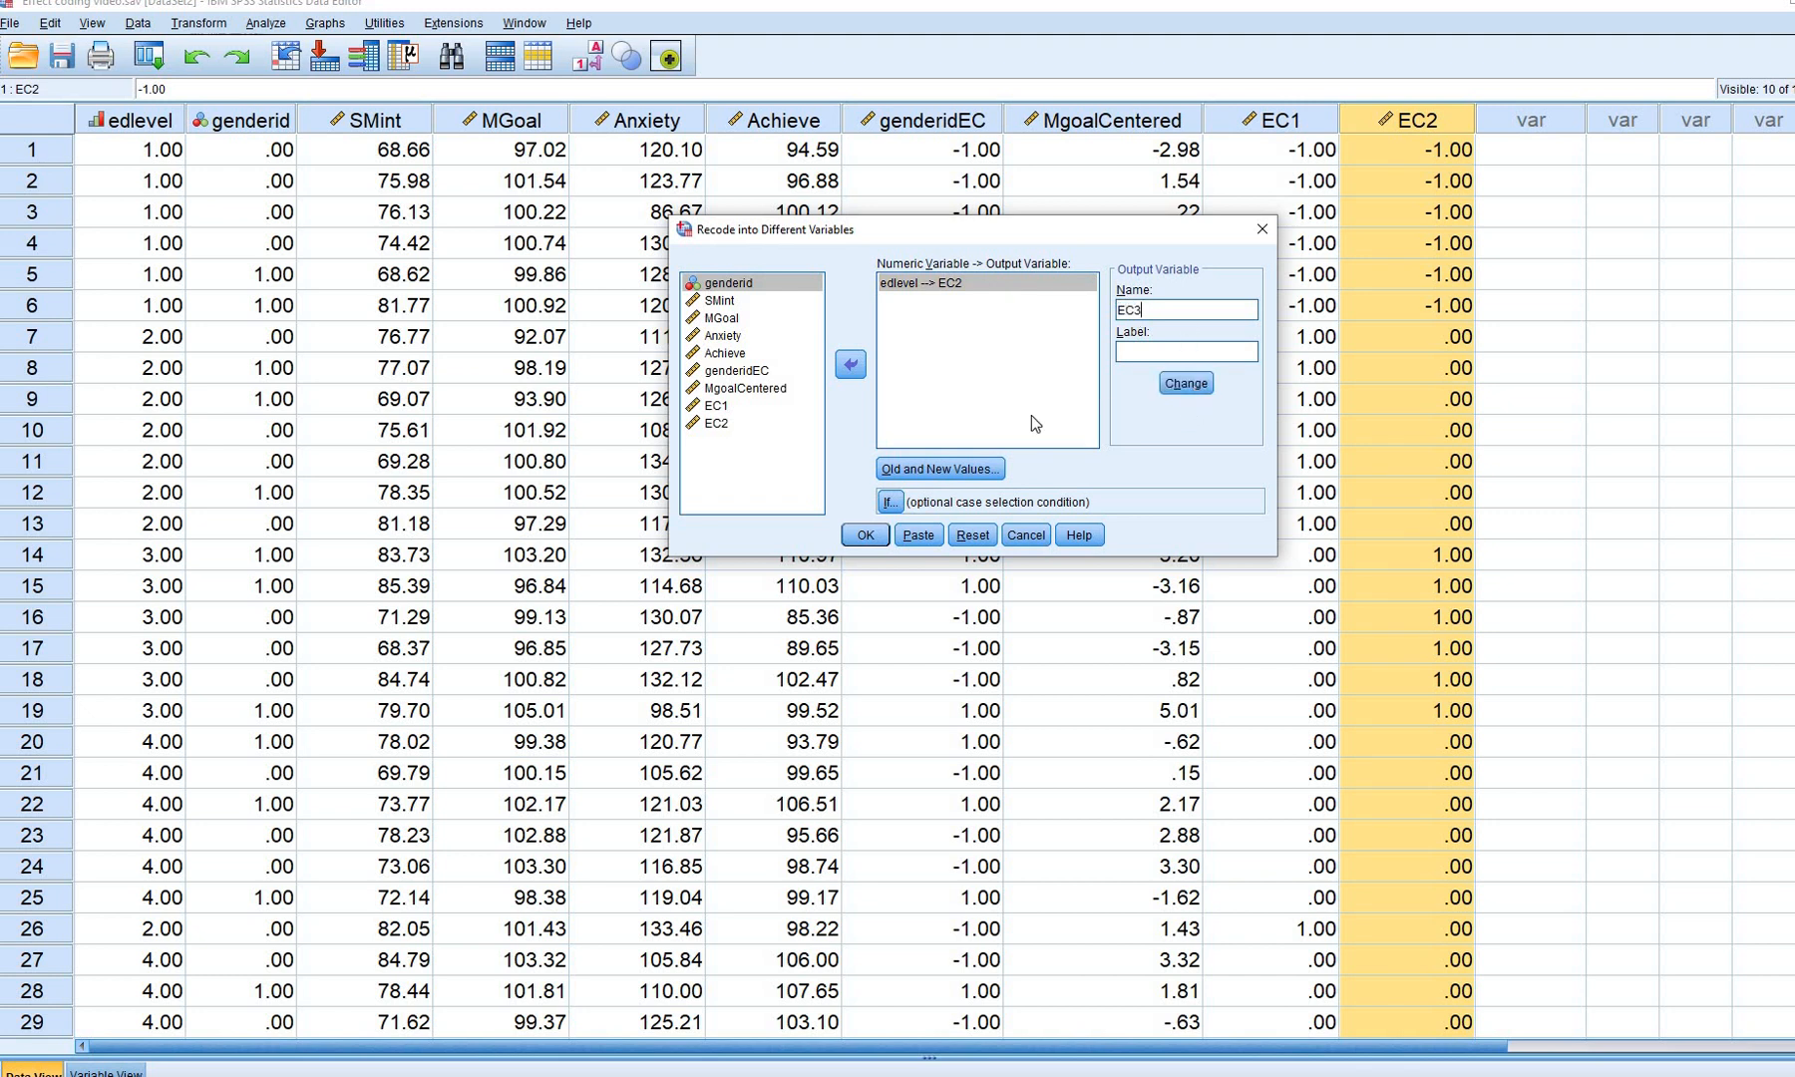
{"action": "left_click", "coordinate": [1187, 384]}
Change the EC3 value mapping so that old value 3 is recoded to 0
{"action": "left_click", "coordinate": [931, 474]}
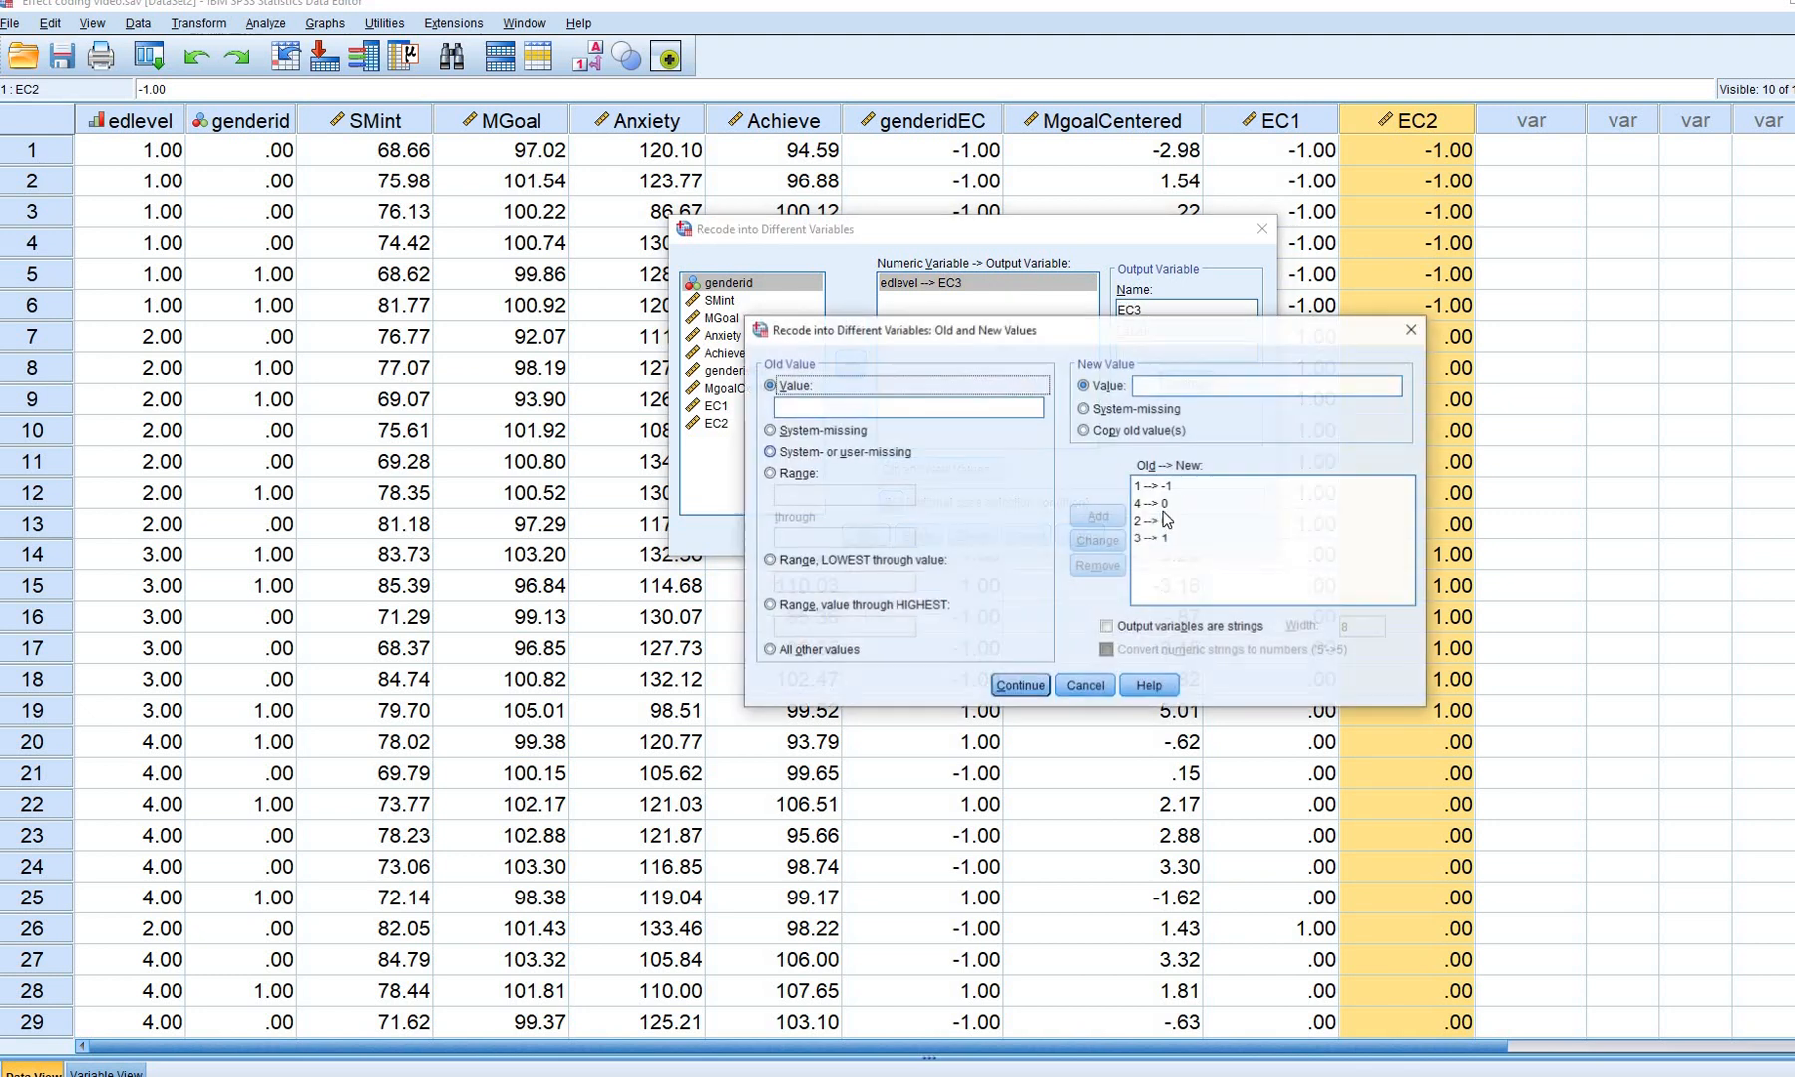
{"action": "left_click", "coordinate": [1155, 539]}
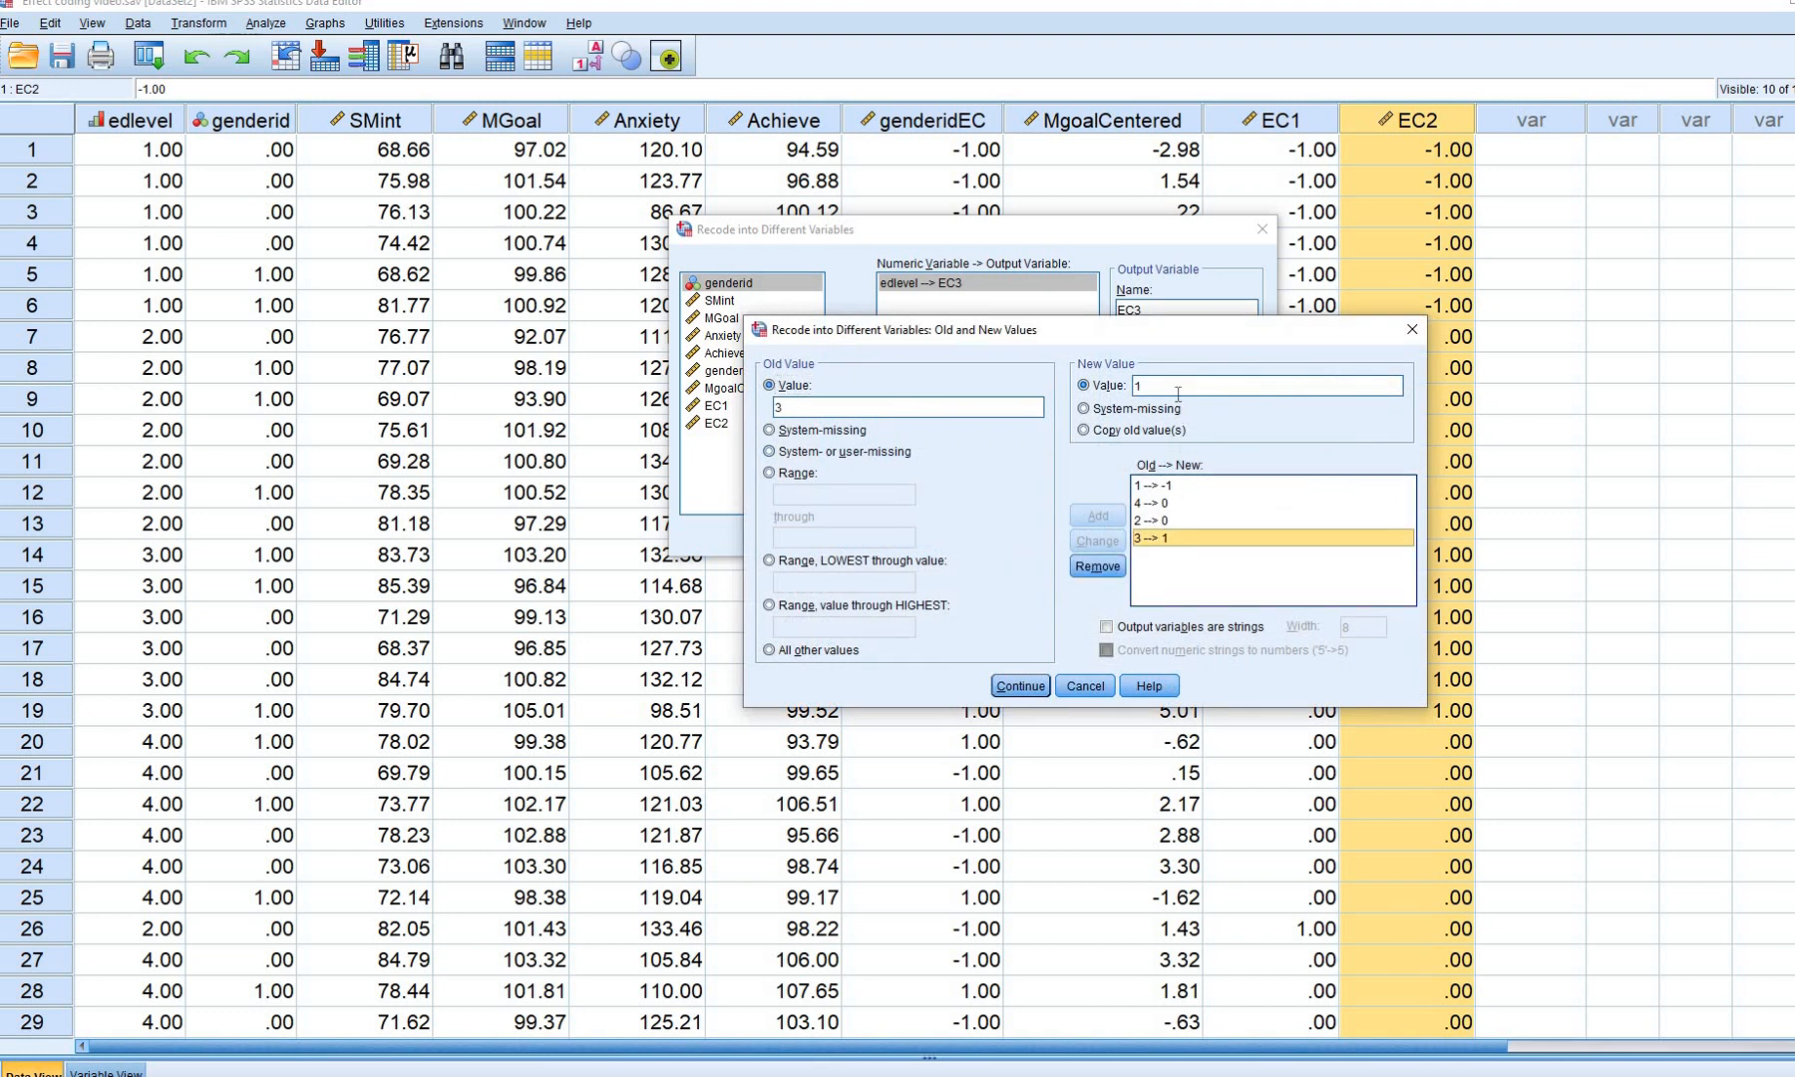
{"action": "double_click", "coordinate": [1175, 391]}
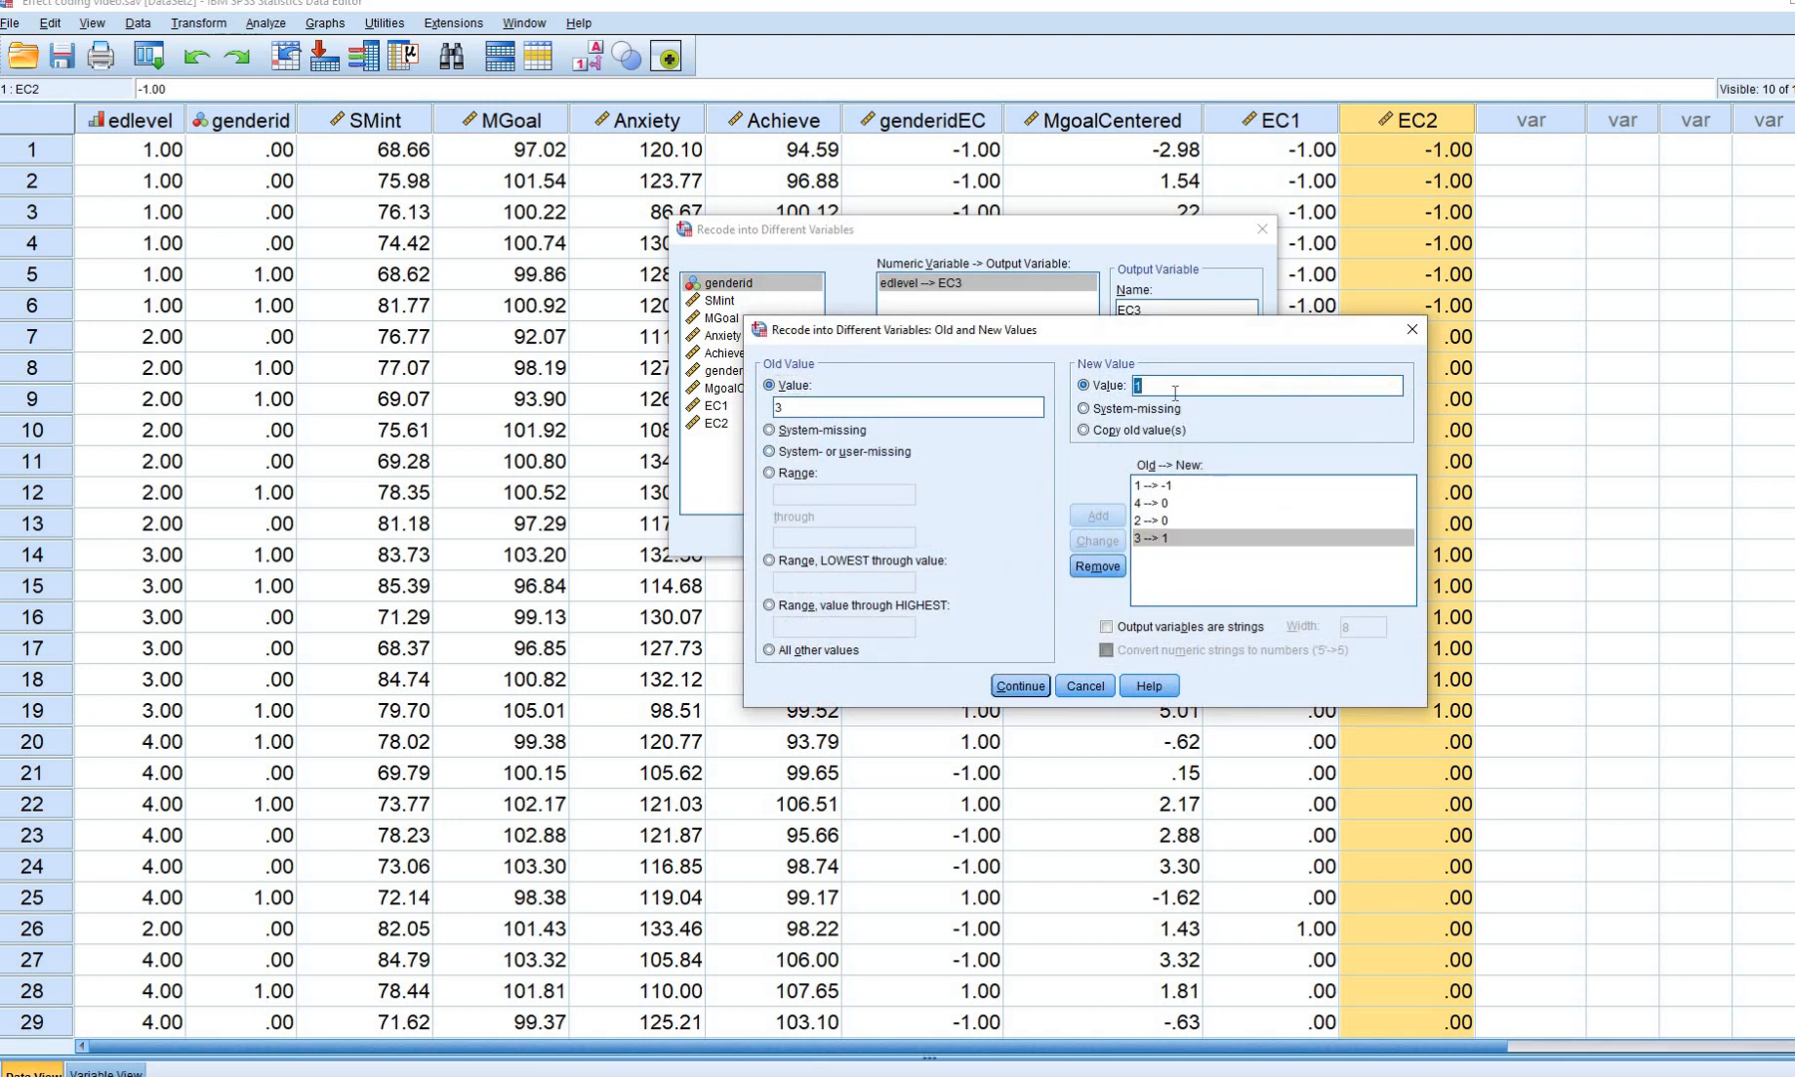
{"action": "type", "text": "0"}
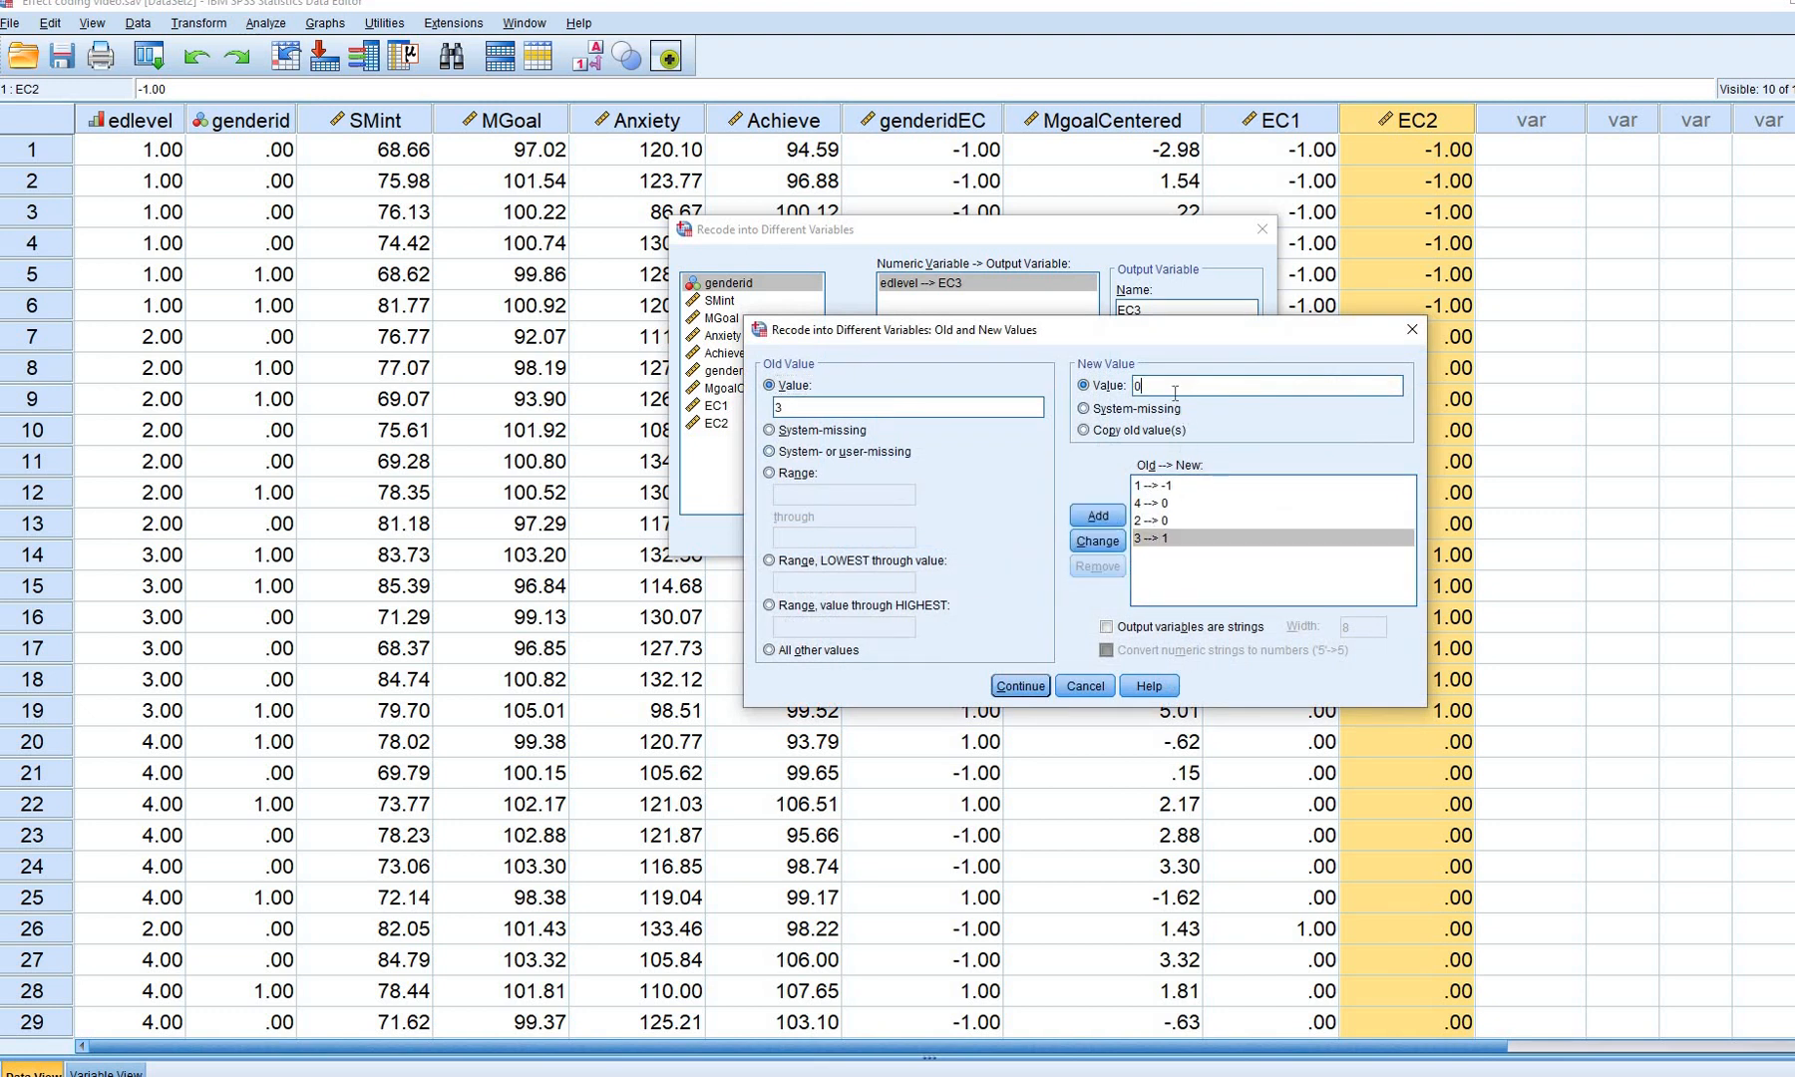
{"action": "left_click", "coordinate": [1099, 542]}
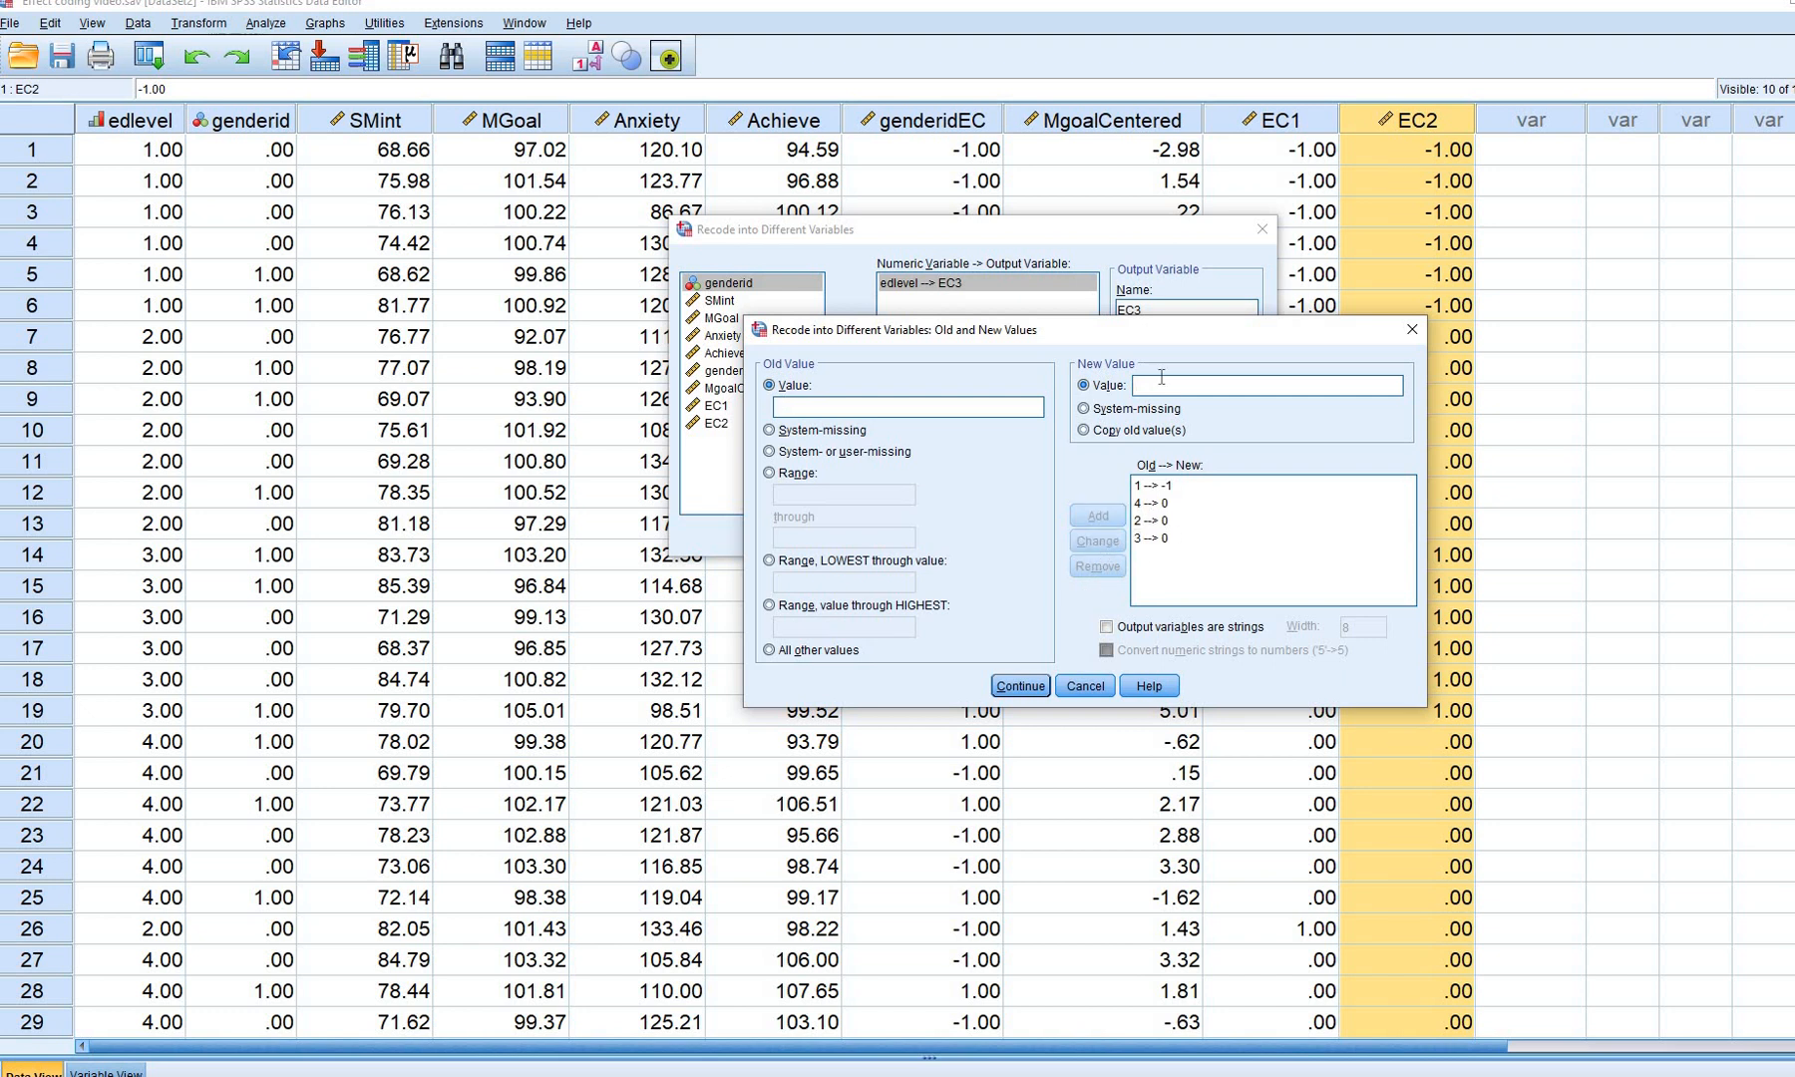
Change the mapping of old value 4 to 1 and run the recode to create the EC3 column
{"action": "left_click", "coordinate": [1152, 504]}
{"action": "double_click", "coordinate": [1147, 395]}
{"action": "type", "text": "1"}
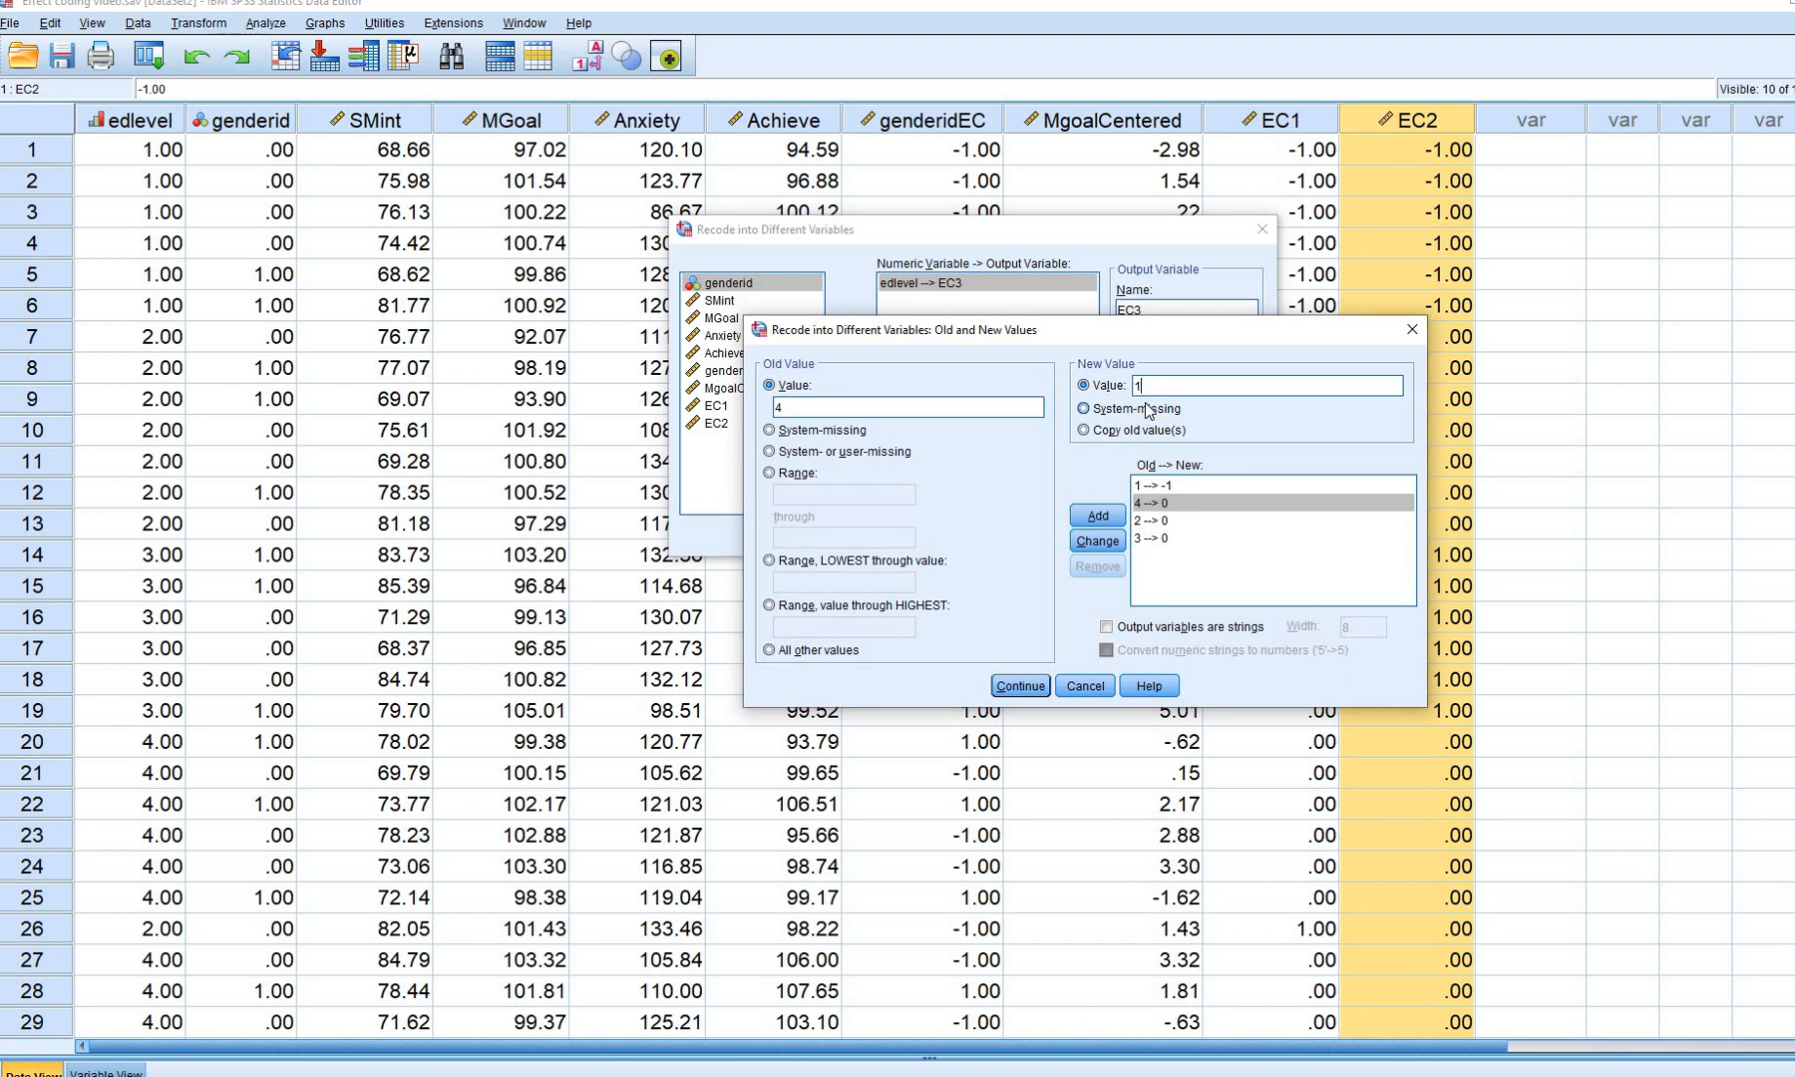
{"action": "left_click", "coordinate": [1097, 541]}
{"action": "left_click", "coordinate": [1020, 686]}
{"action": "left_click", "coordinate": [865, 536]}
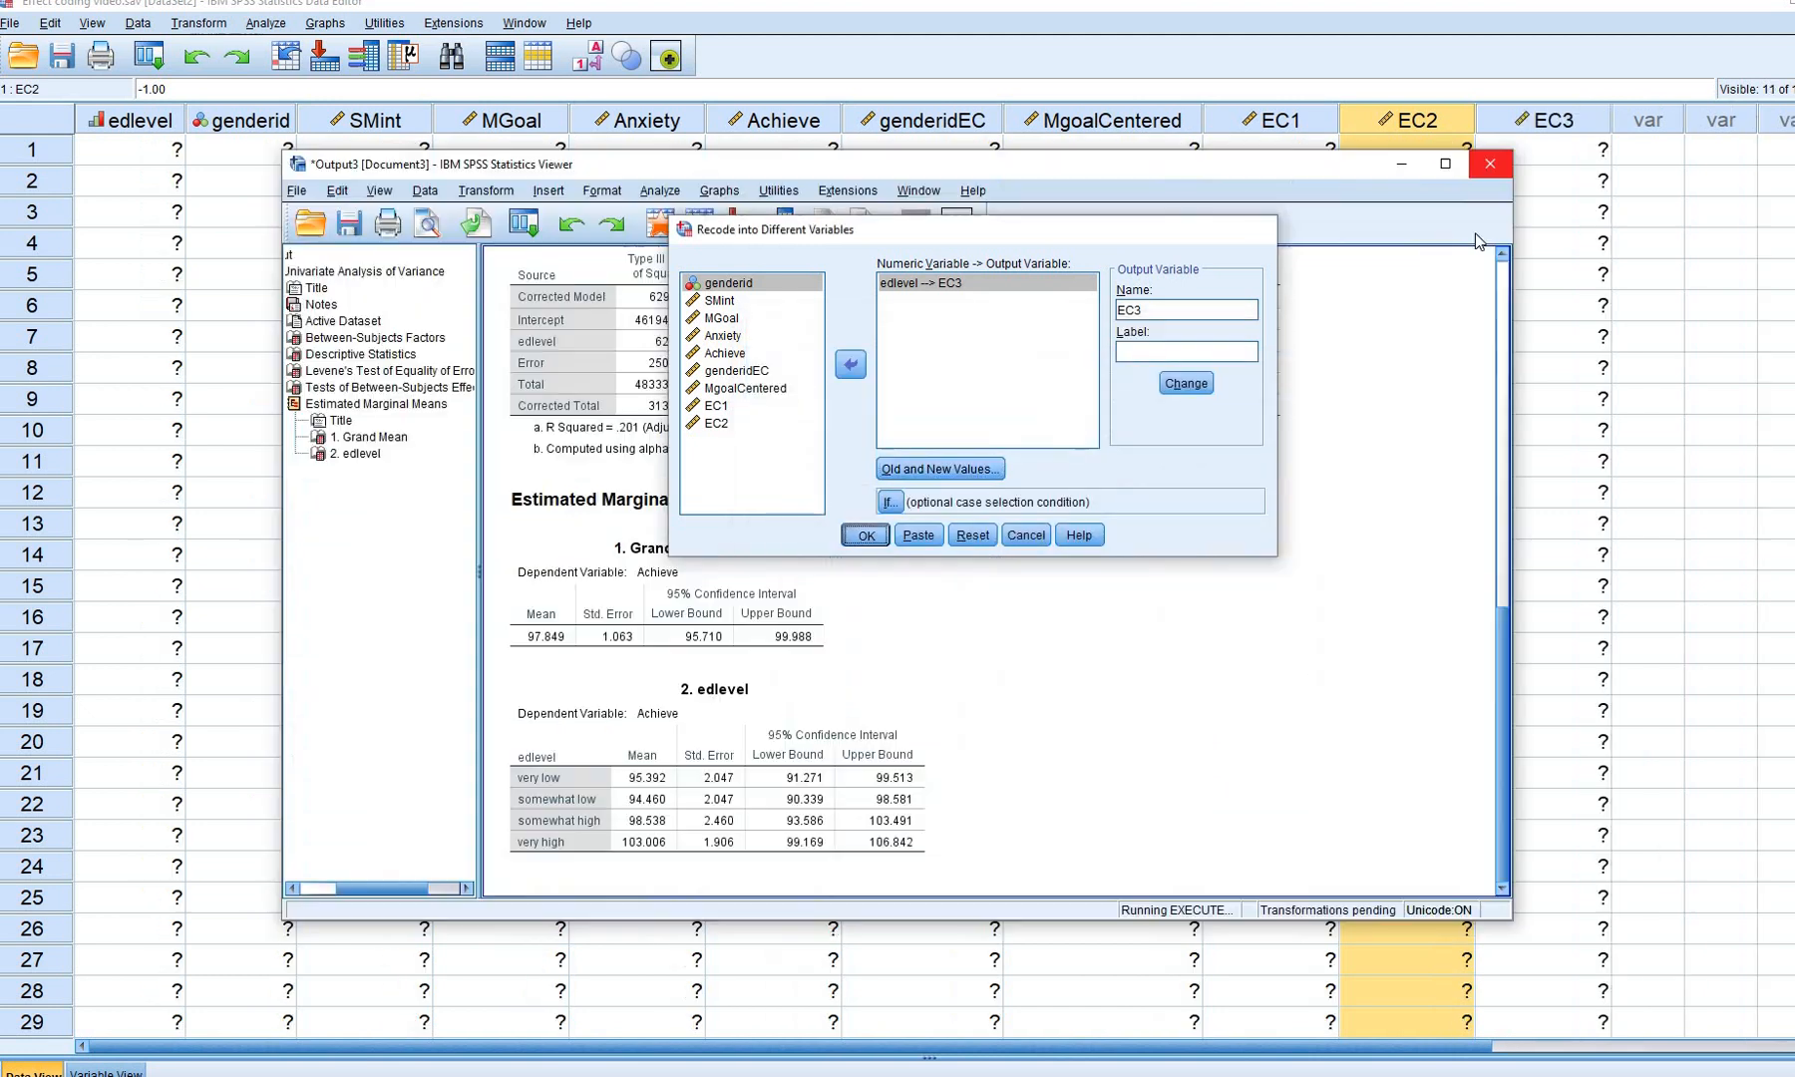
Review the EC1, EC2 and EC3 columns in the data sheet one after another
{"action": "left_click", "coordinate": [1555, 126]}
{"action": "left_click", "coordinate": [1288, 122]}
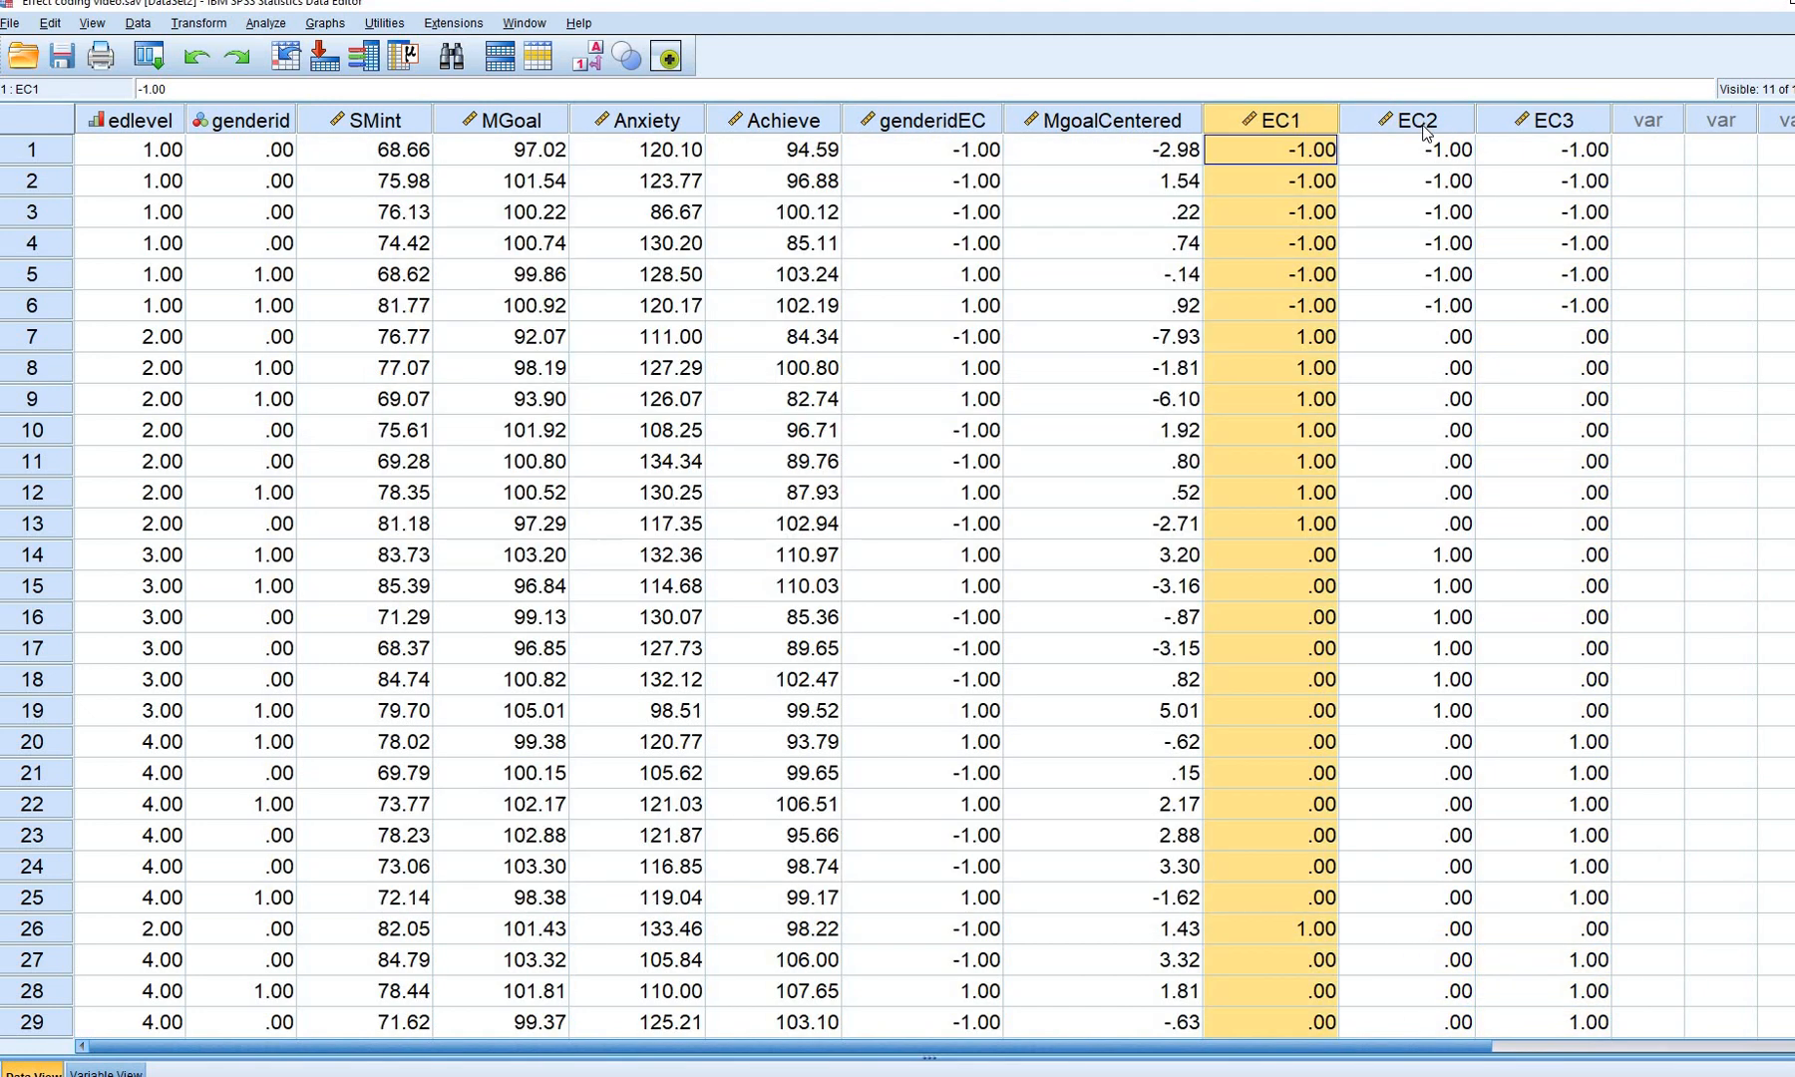
{"action": "left_click", "coordinate": [1424, 131]}
{"action": "left_click", "coordinate": [1538, 131]}
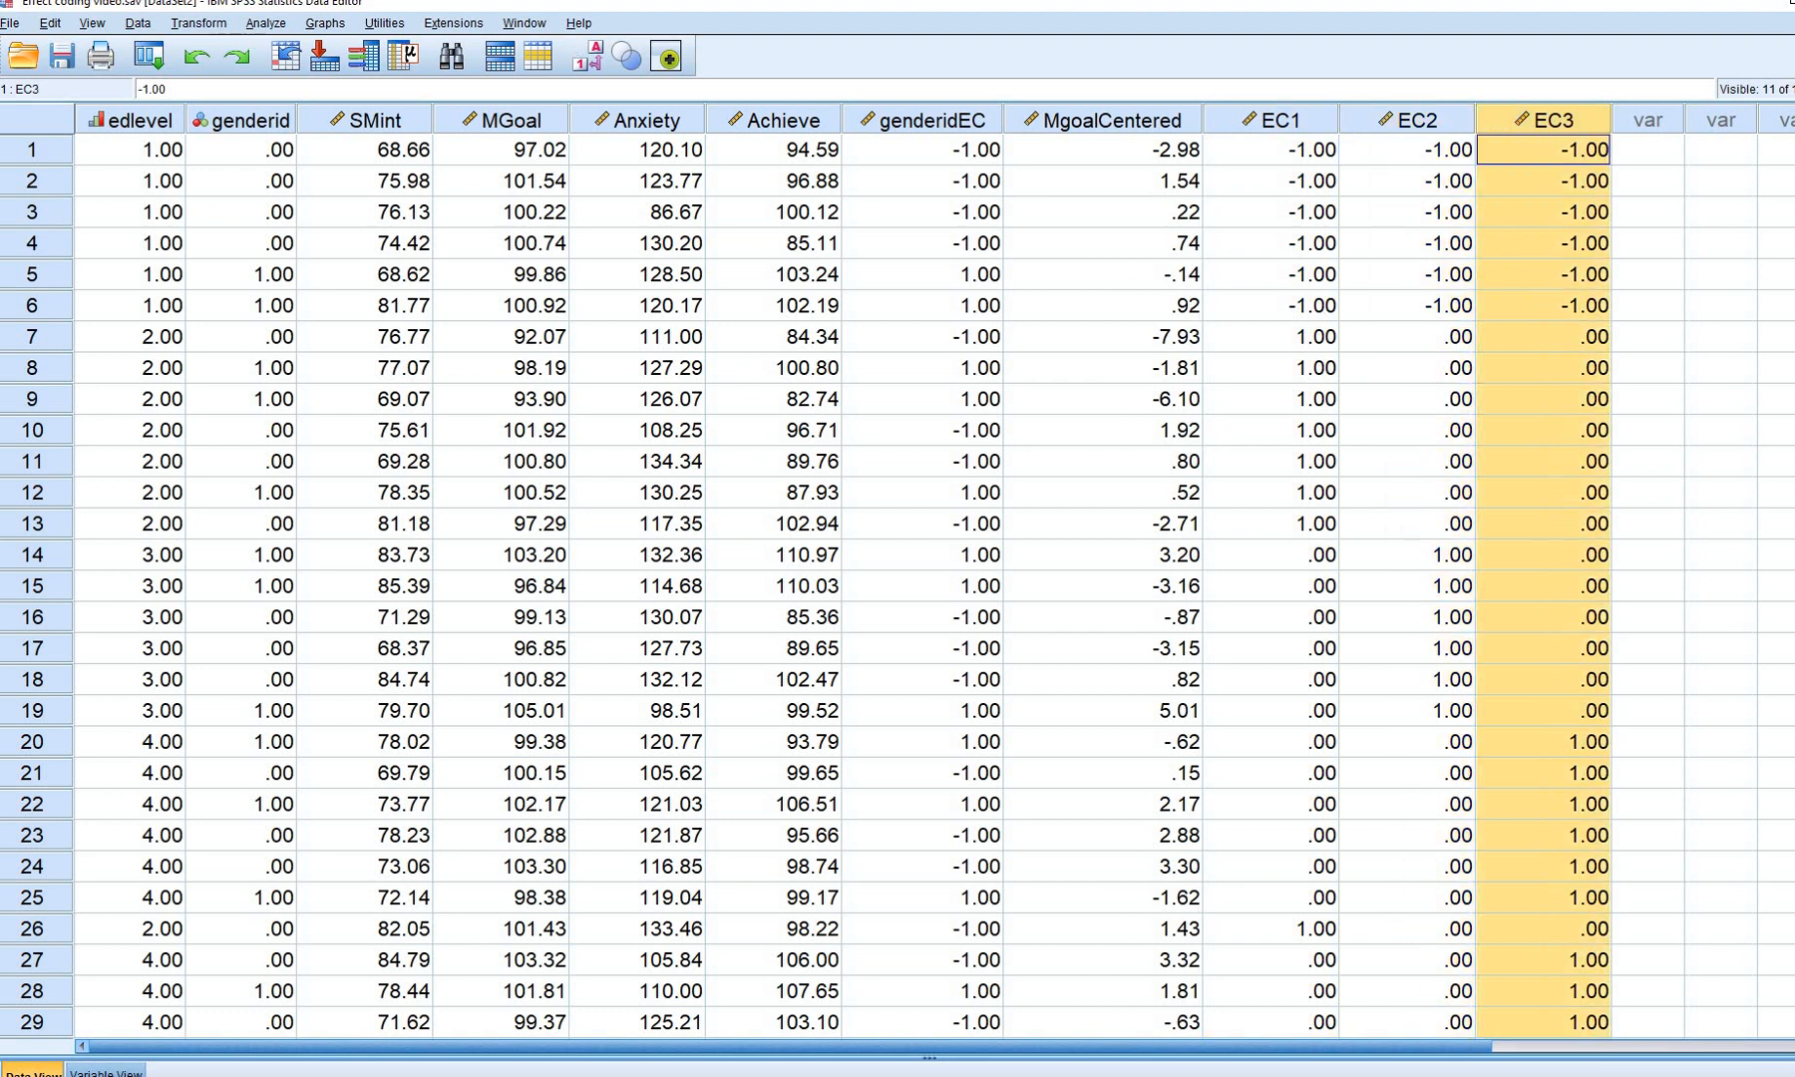
Start a Linear Regression and add EC1, EC2 and EC3 as the independent variables
{"action": "left_click", "coordinate": [284, 25]}
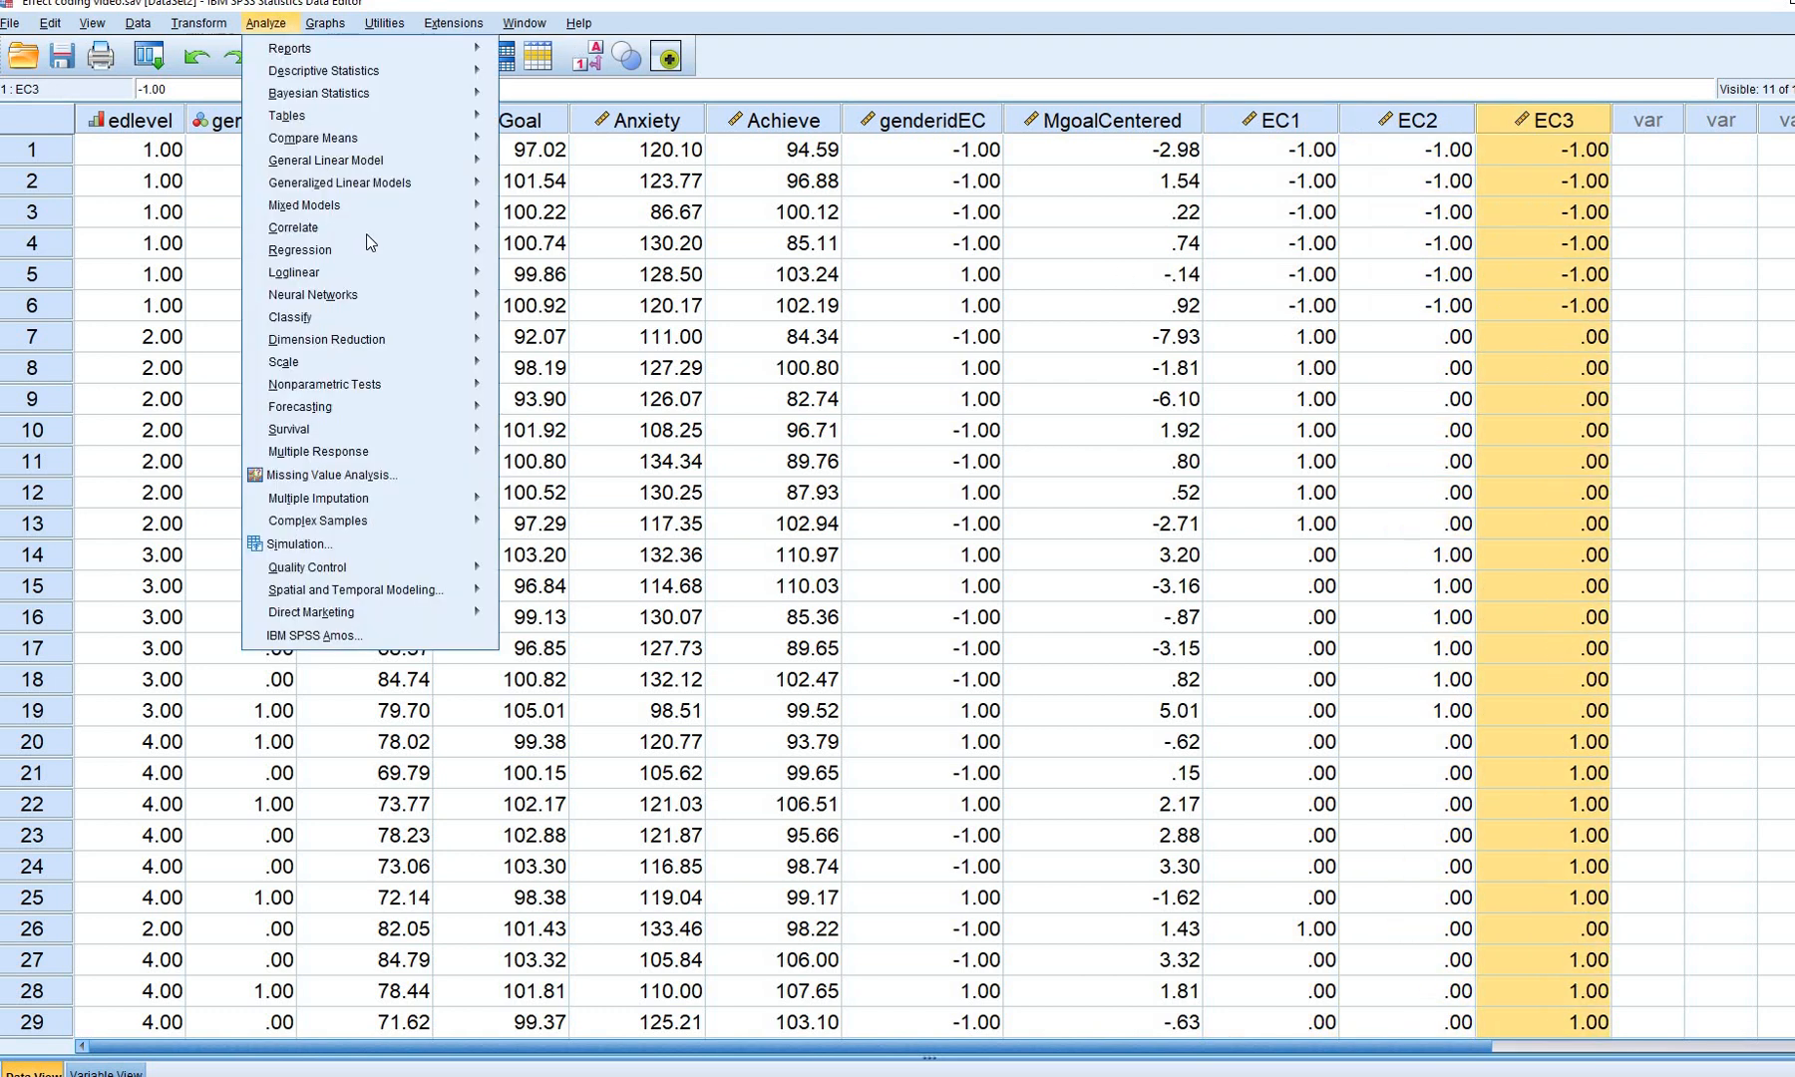
{"action": "mouse_move", "coordinate": [405, 249]}
{"action": "left_click", "coordinate": [600, 331]}
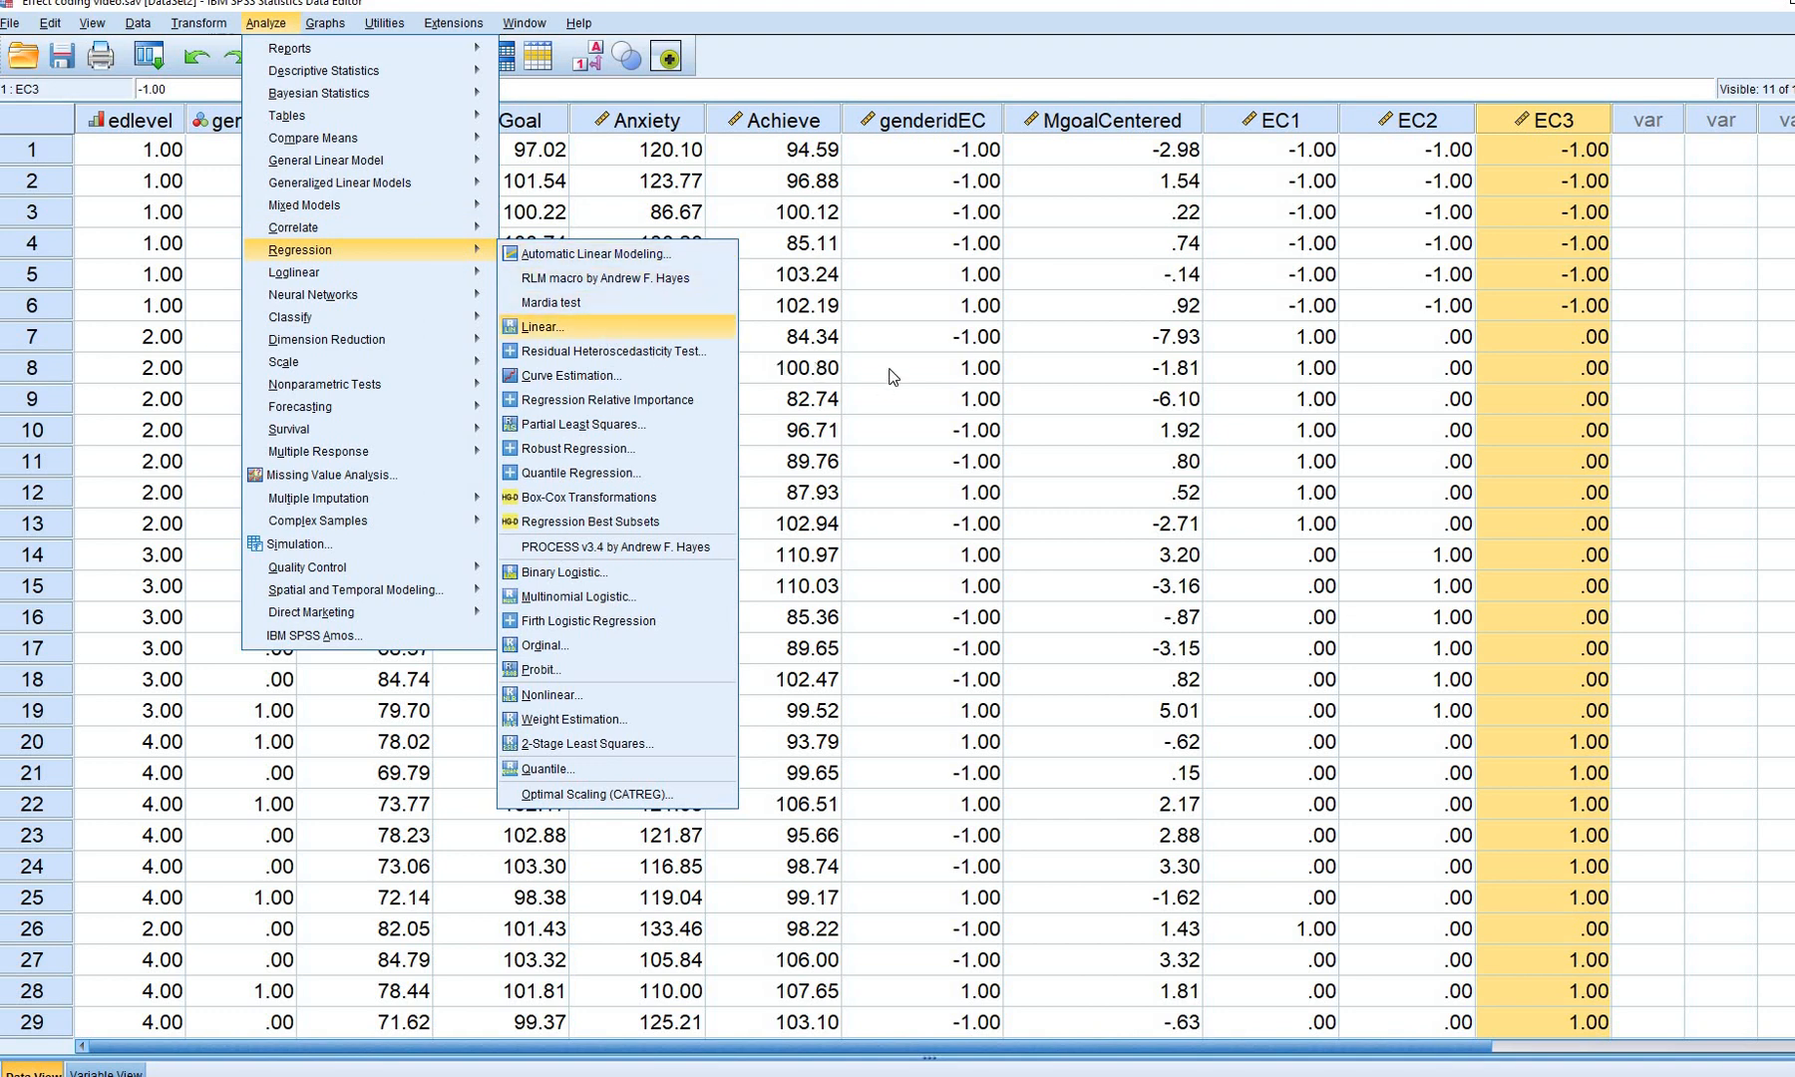
{"action": "left_click", "coordinate": [727, 357]}
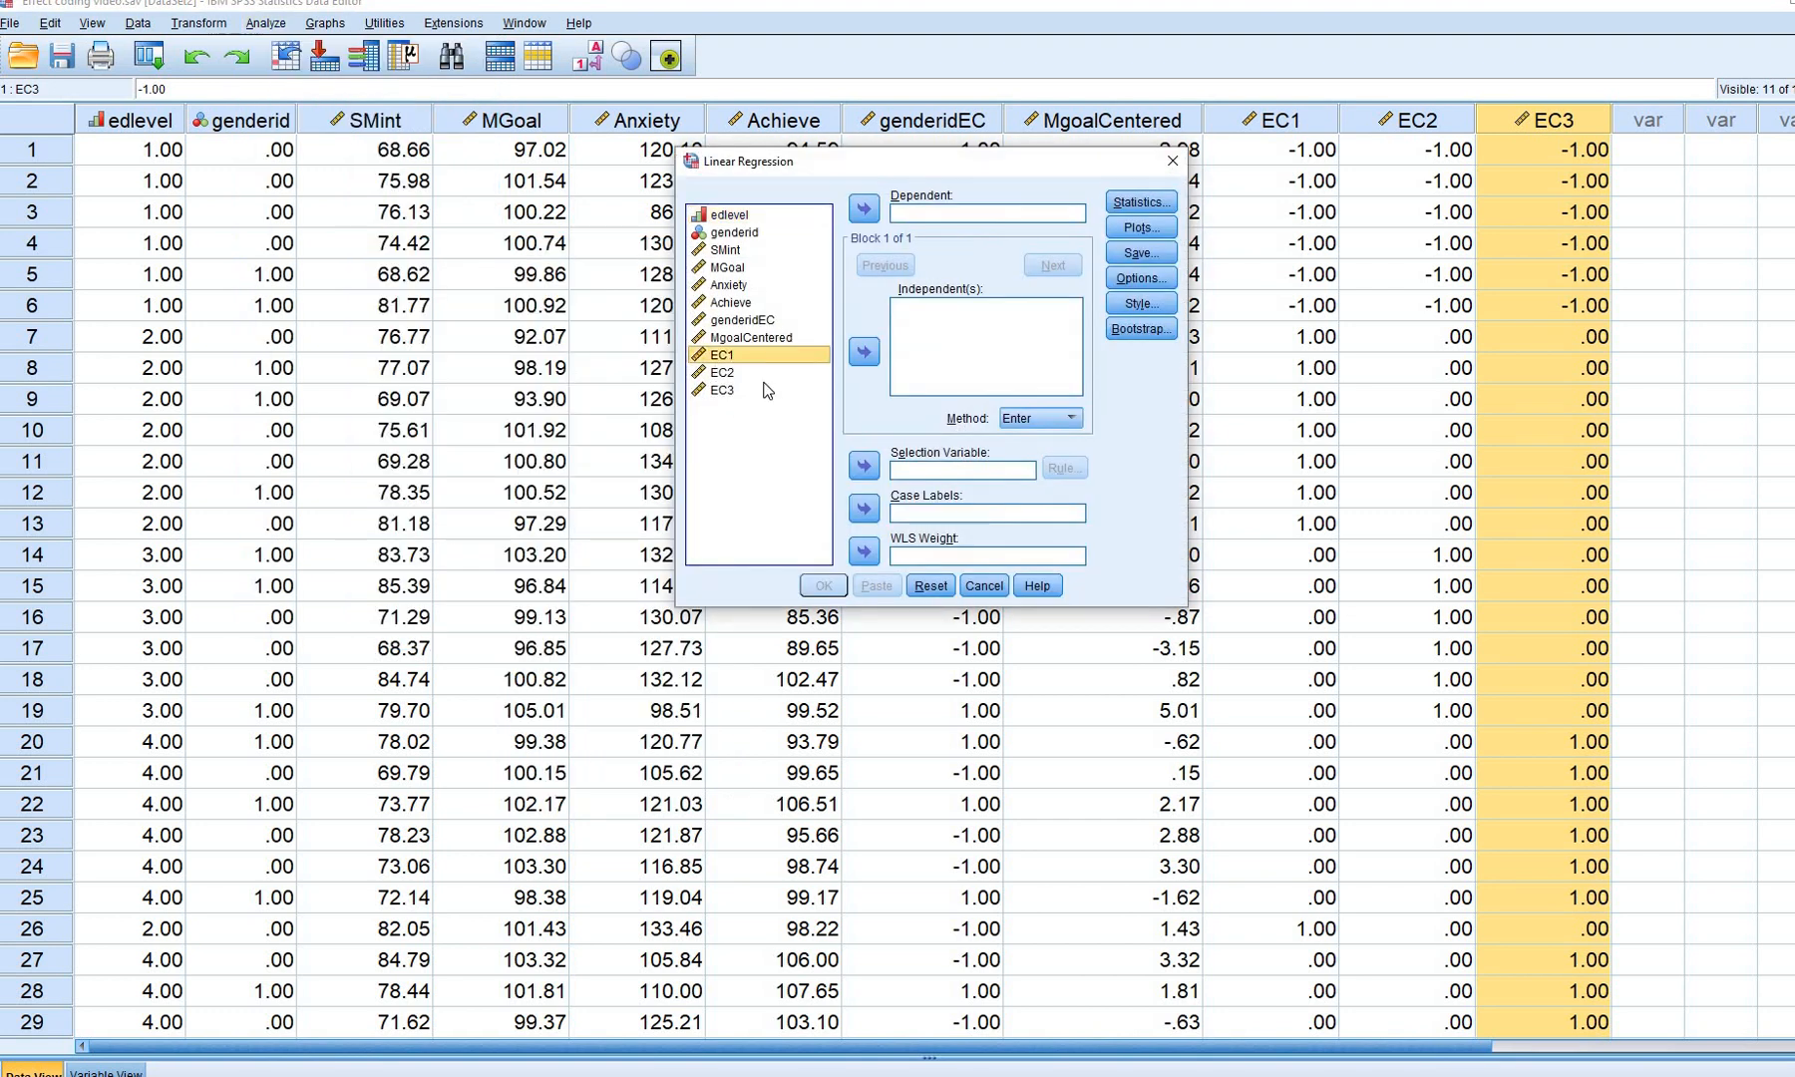
{"action": "left_click", "coordinate": [768, 390], "text": "shift"}
{"action": "left_click", "coordinate": [864, 352]}
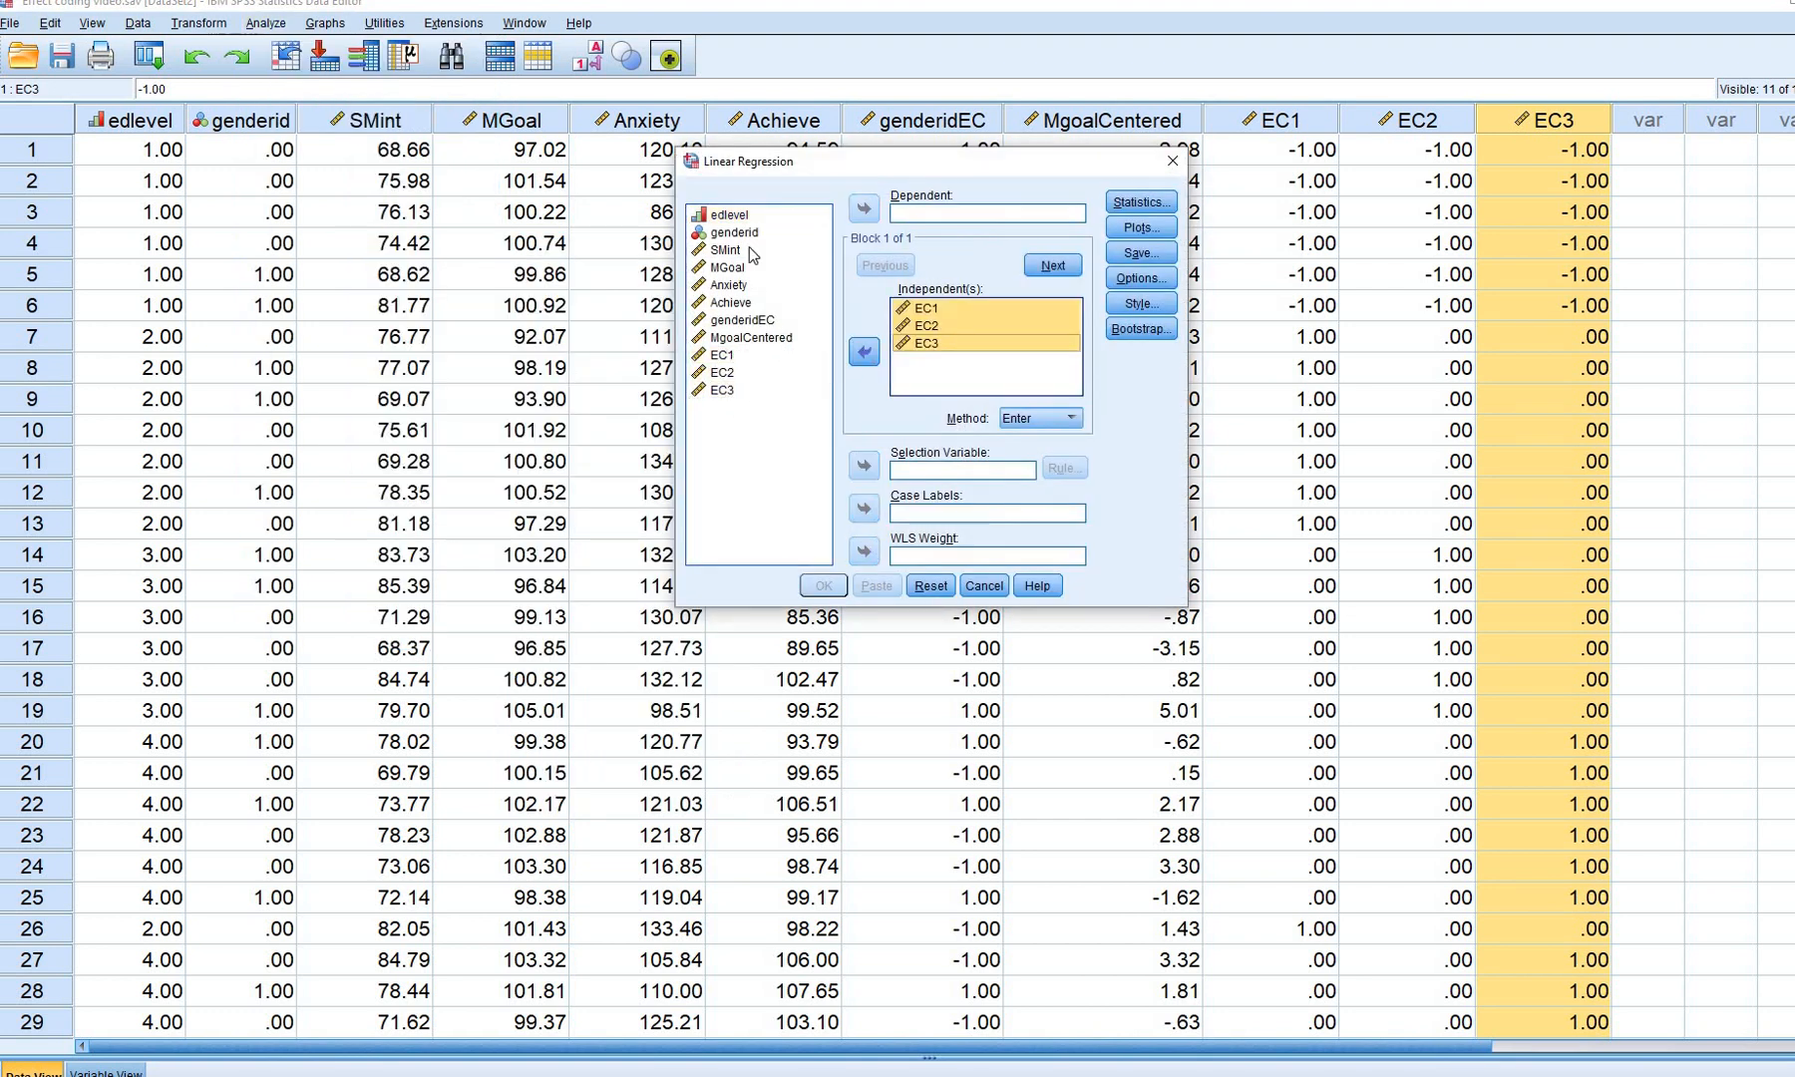
Set Achieve as the dependent variable, run the regression and maximize the output window
{"action": "left_click", "coordinate": [730, 303]}
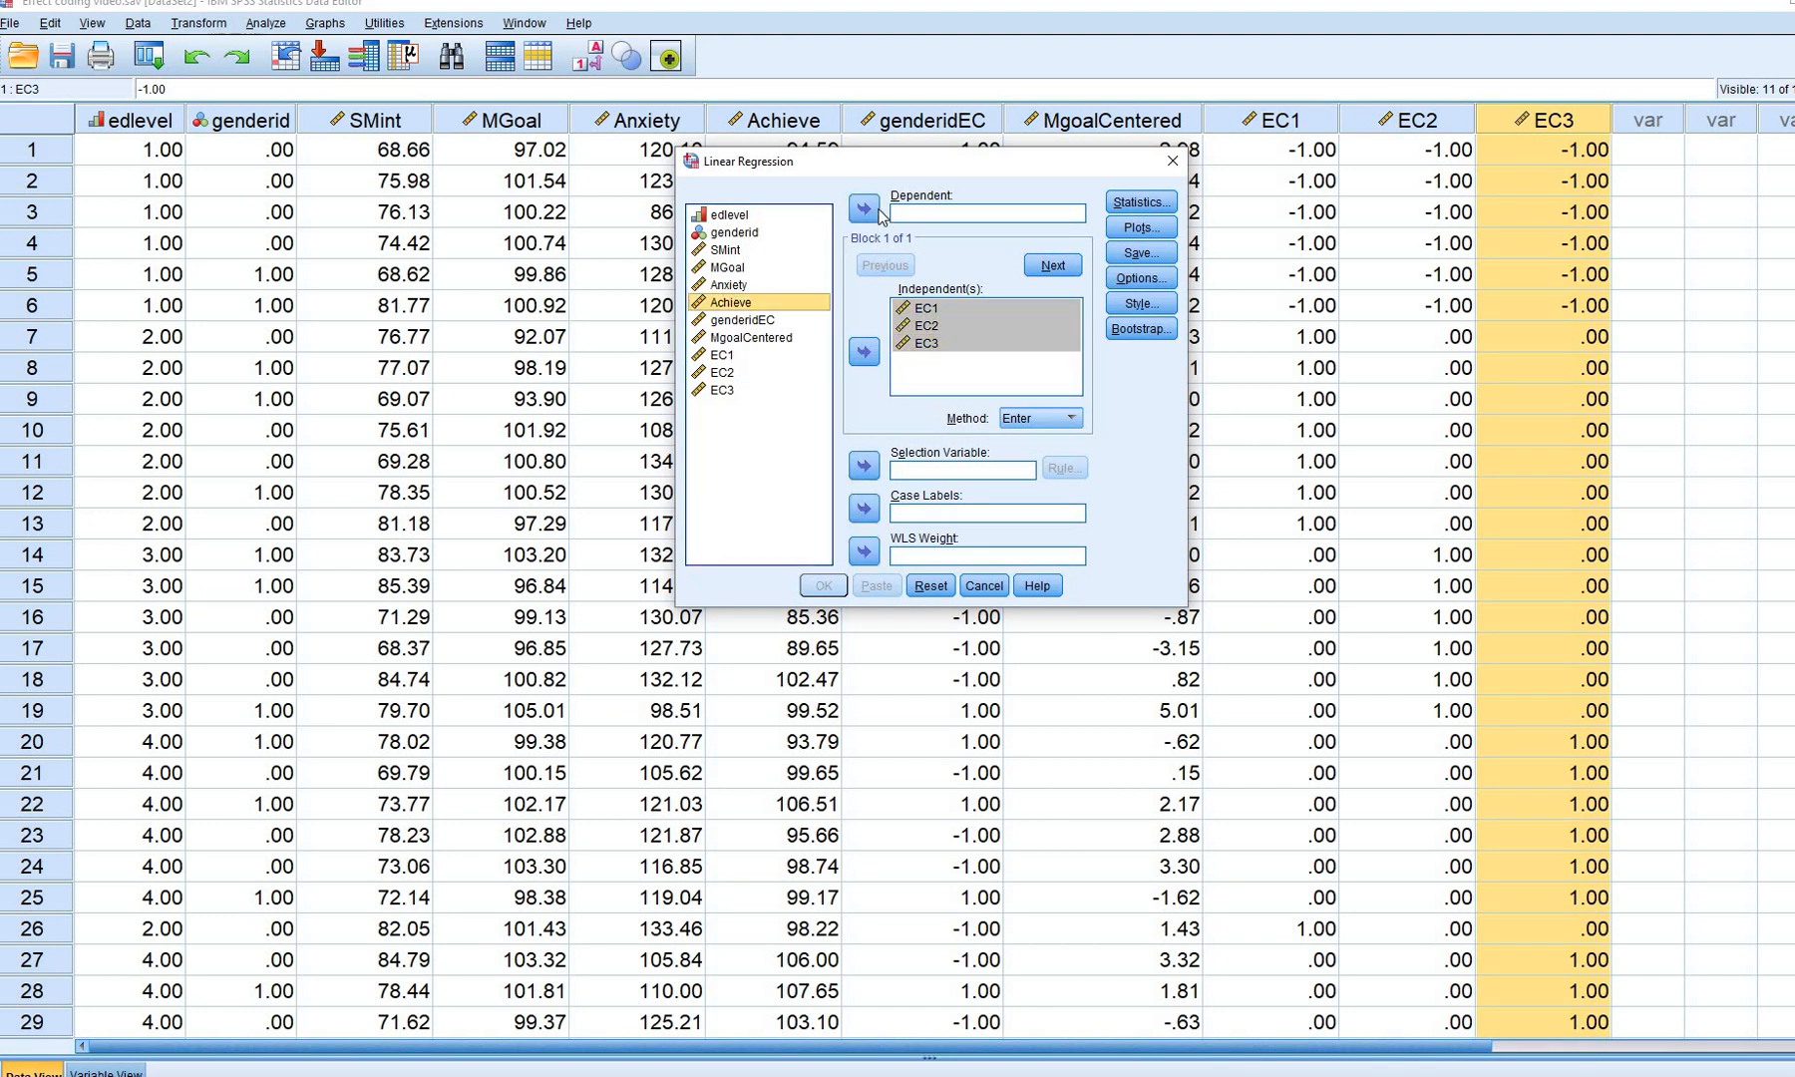
{"action": "left_click", "coordinate": [863, 209]}
{"action": "left_click", "coordinate": [823, 586]}
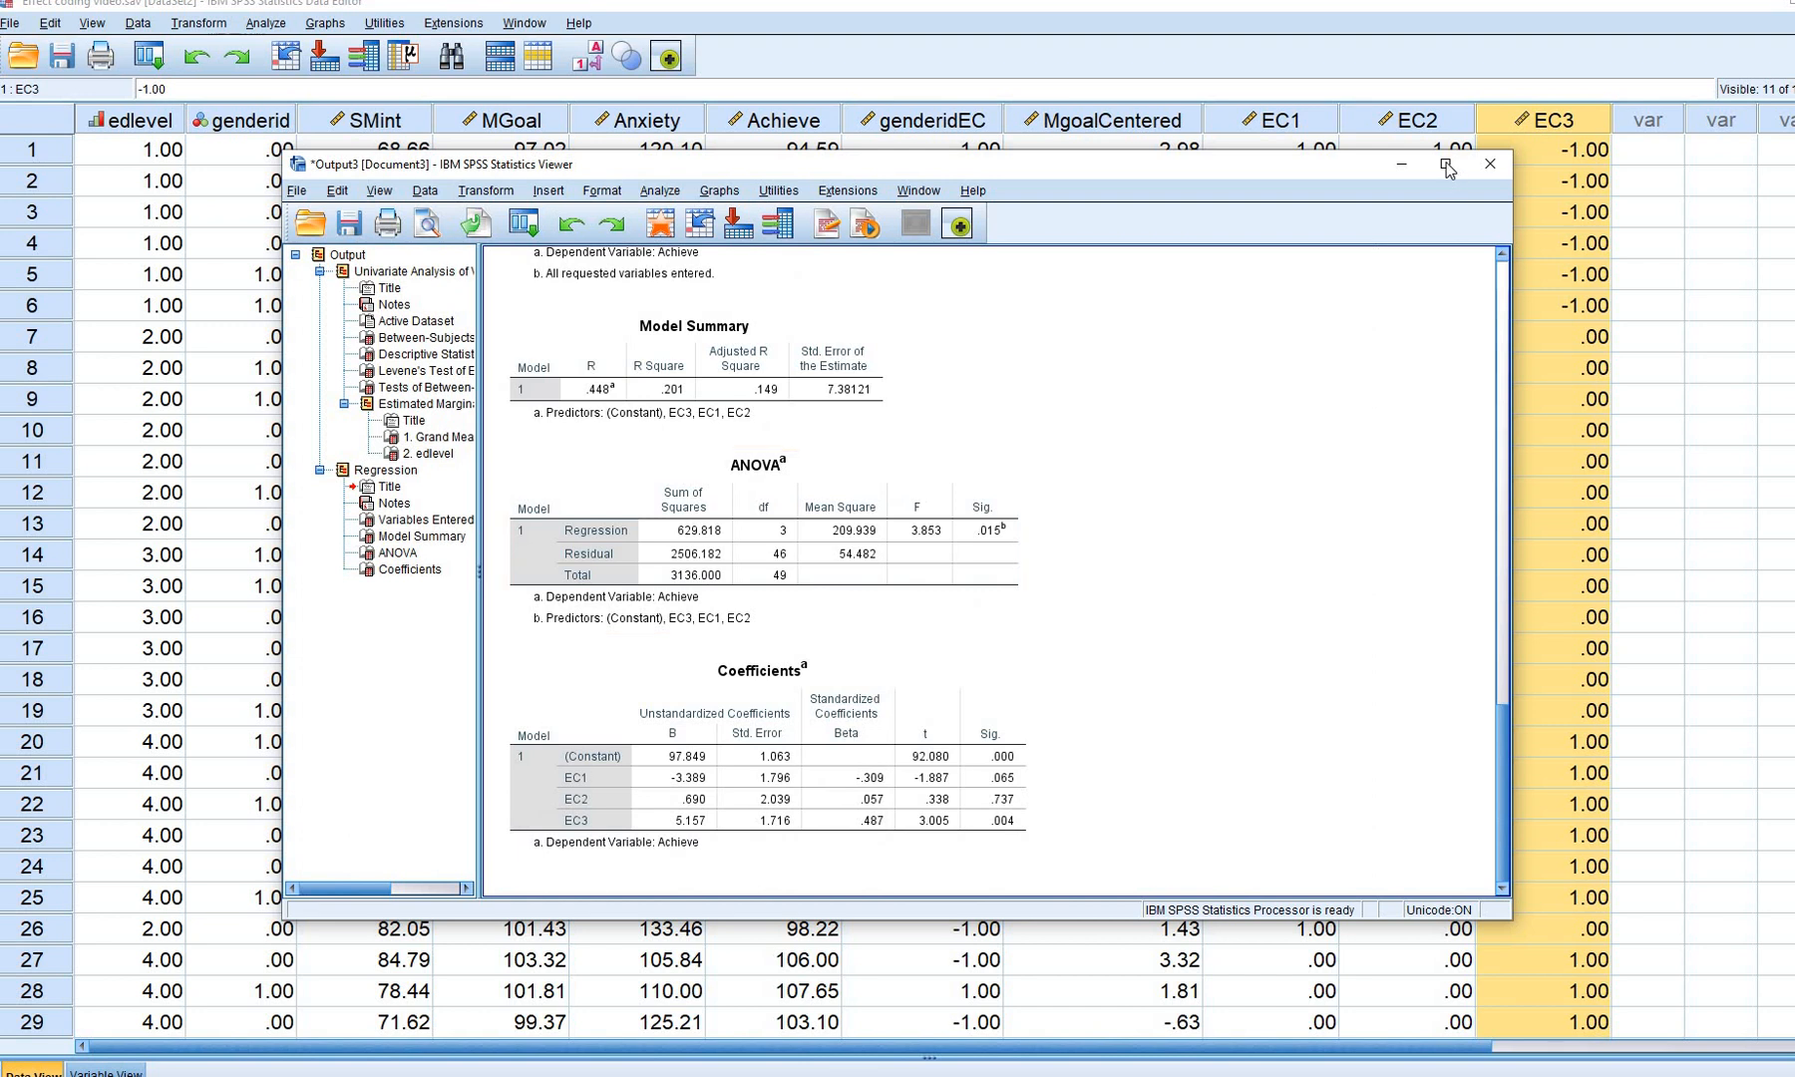
{"action": "left_click", "coordinate": [1445, 163]}
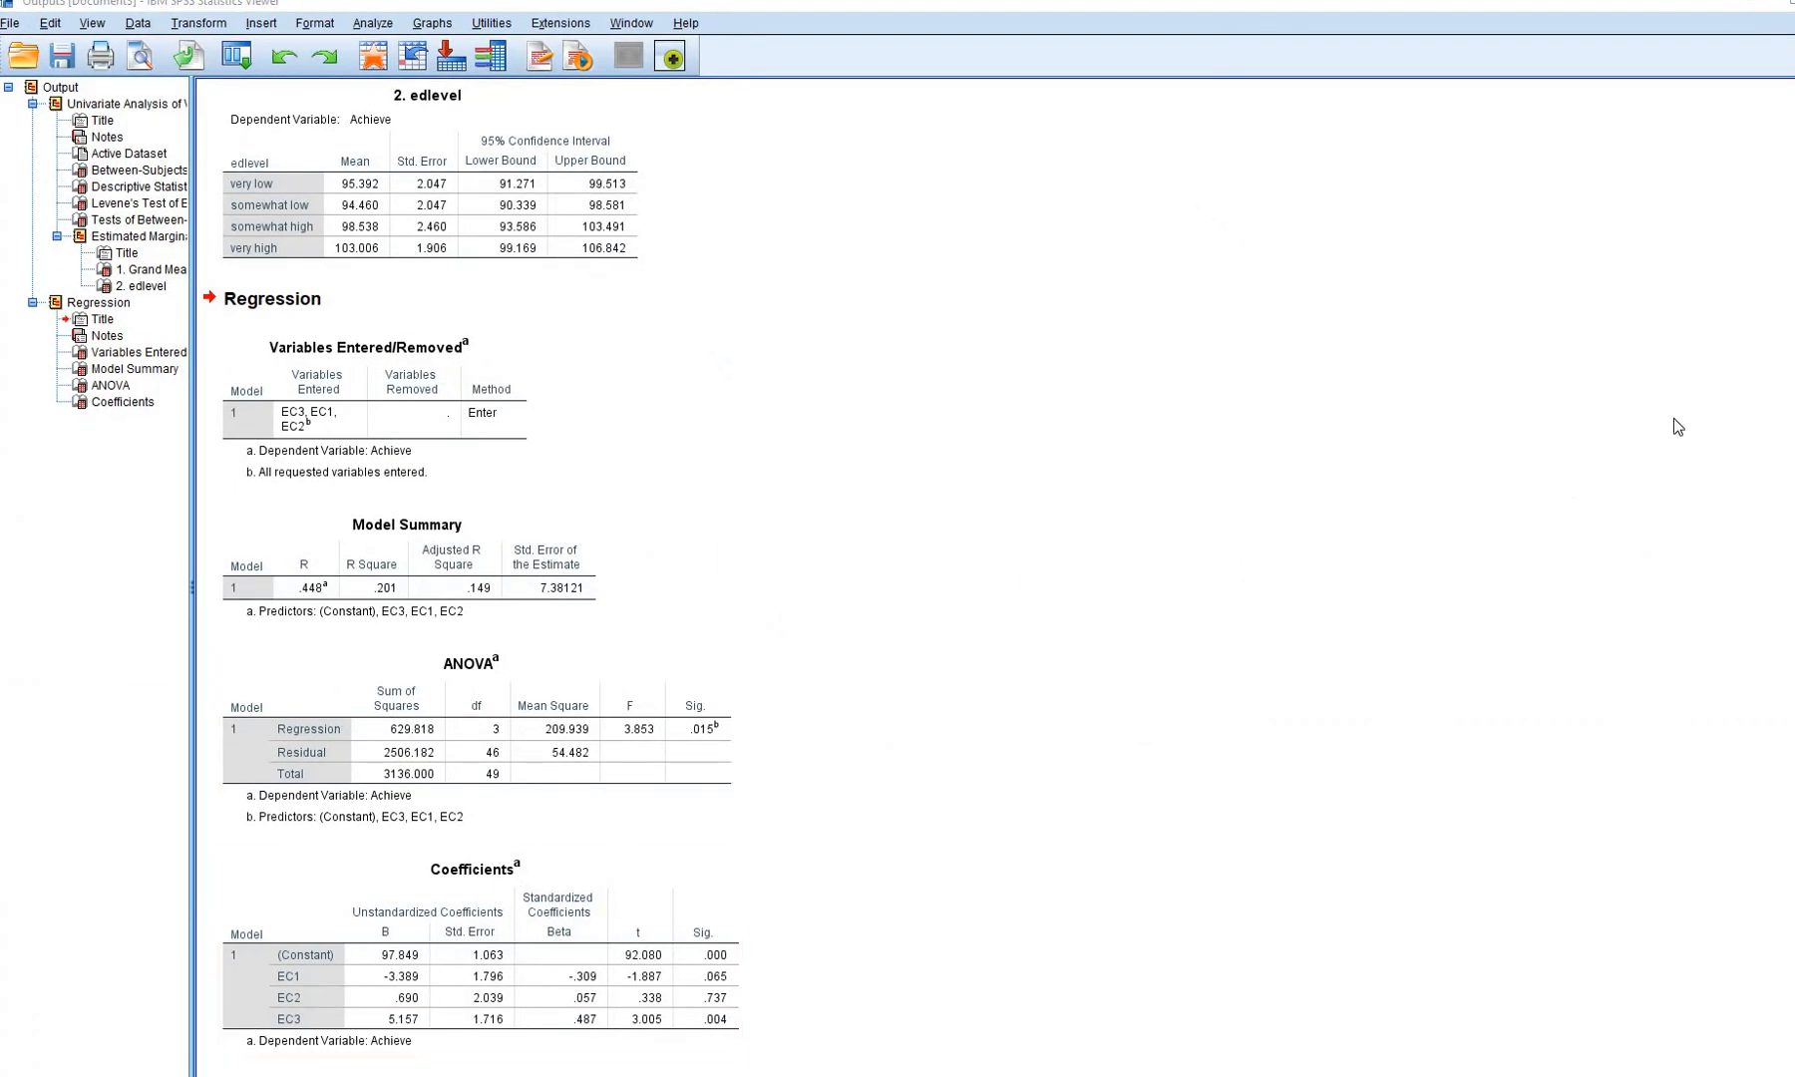
Mark R and R Square in the Model Summary and F and Sig. in the ANOVA table, then clear the marks
{"action": "left_click", "coordinate": [1794, 318]}
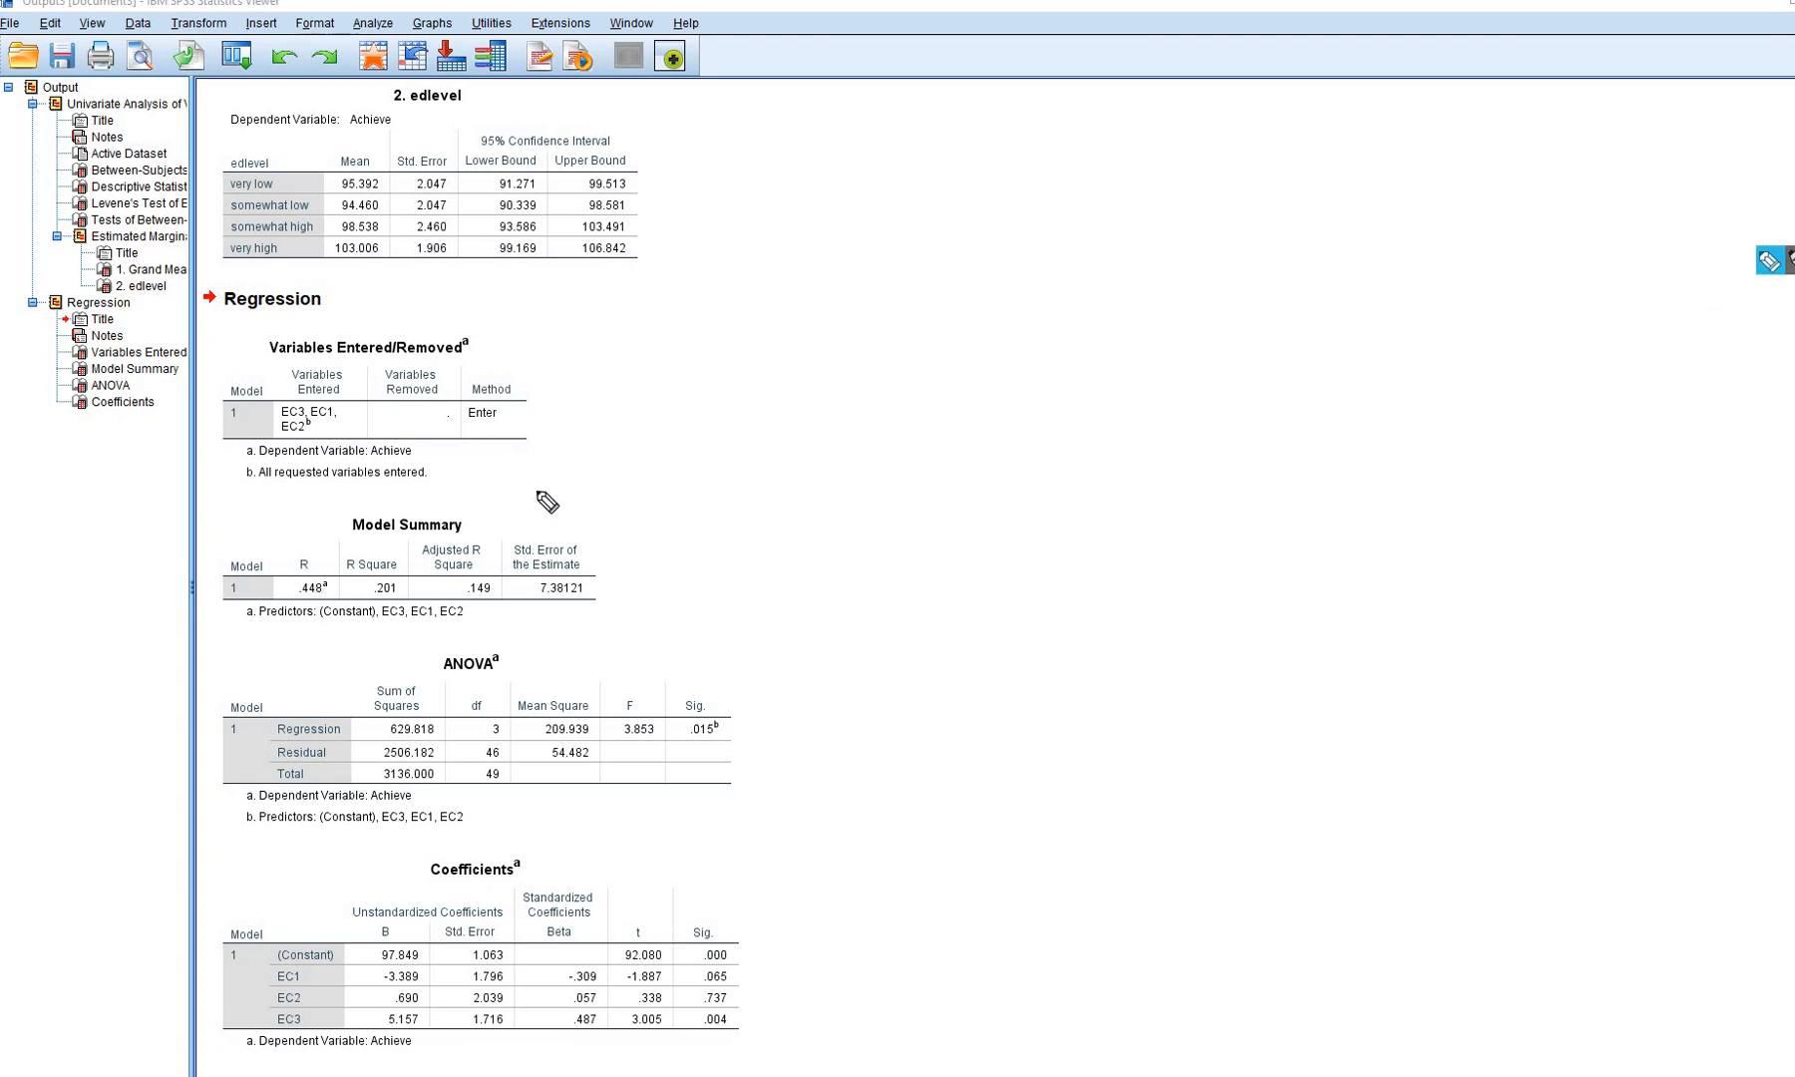
{"action": "mouse_move", "coordinate": [535, 487]}
{"action": "left_mouse_down"}
{"action": "mouse_move", "coordinate": [402, 476]}
{"action": "mouse_move", "coordinate": [204, 564]}
{"action": "mouse_move", "coordinate": [571, 638]}
{"action": "mouse_move", "coordinate": [479, 451]}
{"action": "left_mouse_up"}
{"action": "mouse_move", "coordinate": [344, 608]}
{"action": "left_mouse_down"}
{"action": "mouse_move", "coordinate": [419, 559]}
{"action": "mouse_move", "coordinate": [393, 613]}
{"action": "left_mouse_up"}
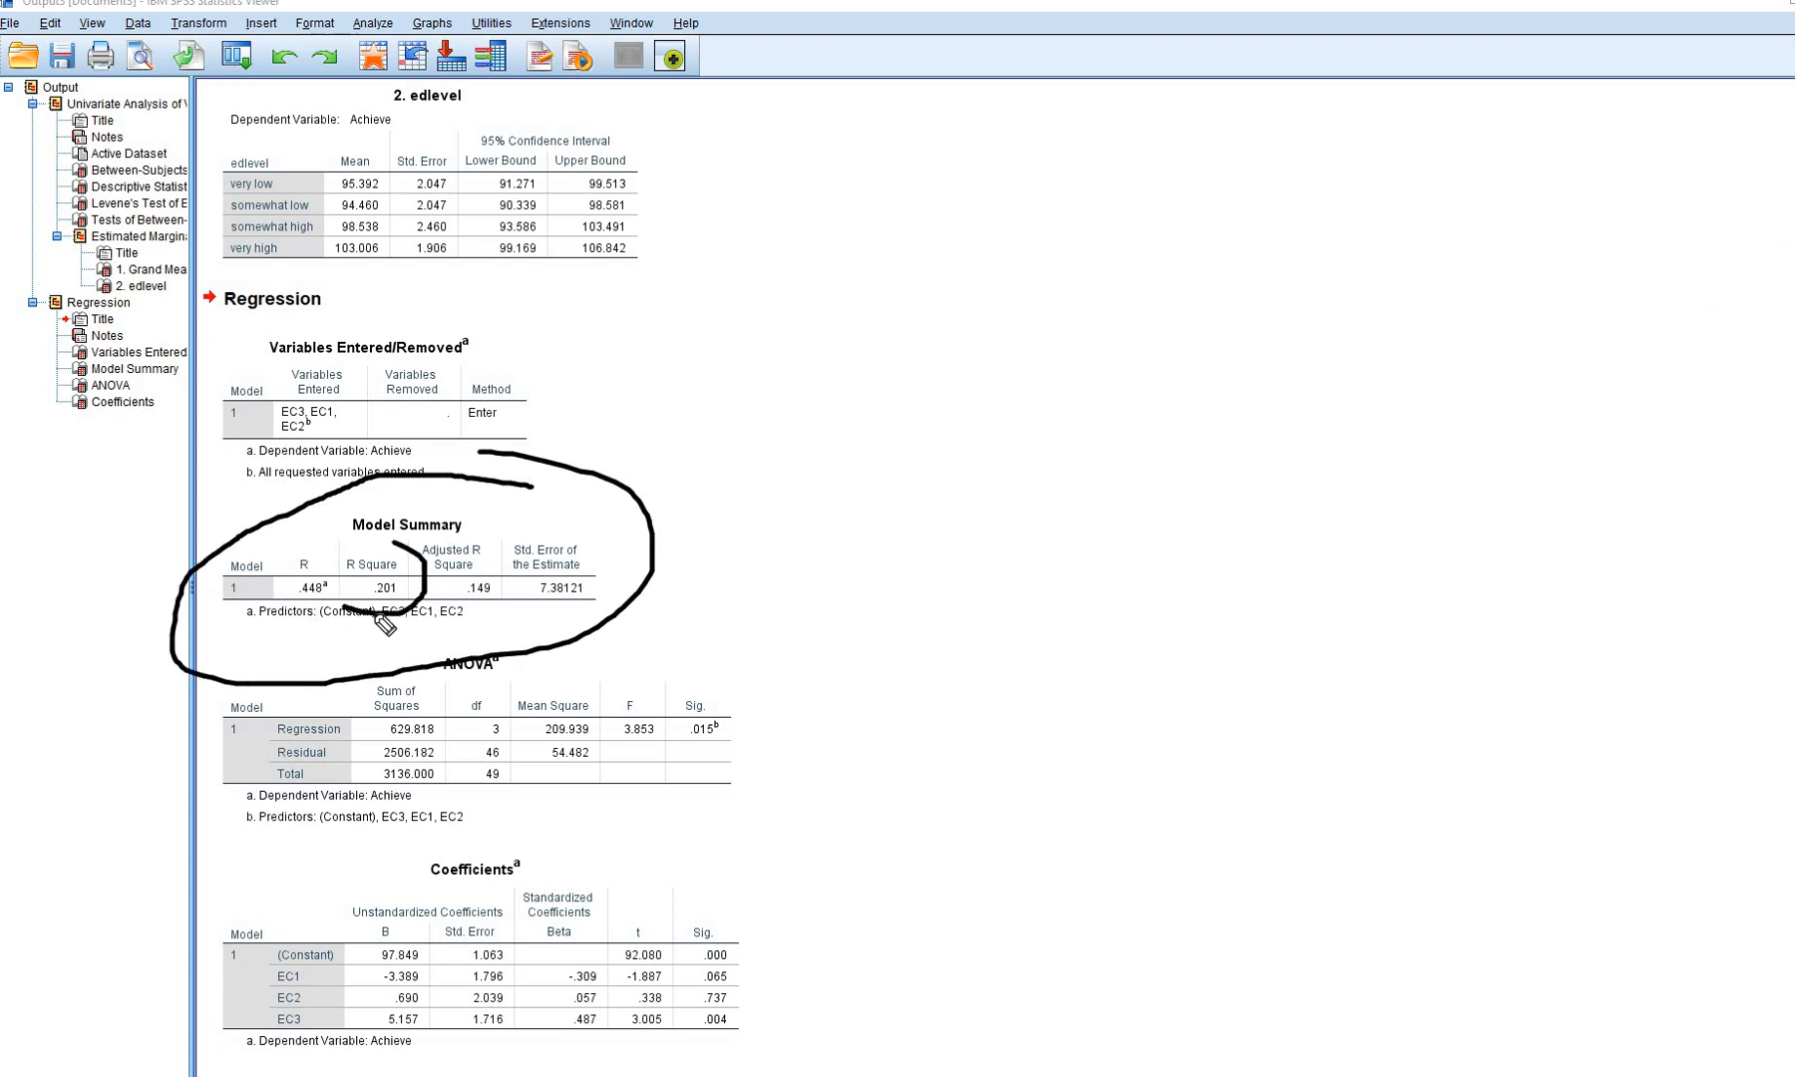
{"action": "mouse_move", "coordinate": [602, 662]}
{"action": "left_mouse_down"}
{"action": "mouse_move", "coordinate": [753, 769]}
{"action": "mouse_move", "coordinate": [720, 661]}
{"action": "left_mouse_up"}
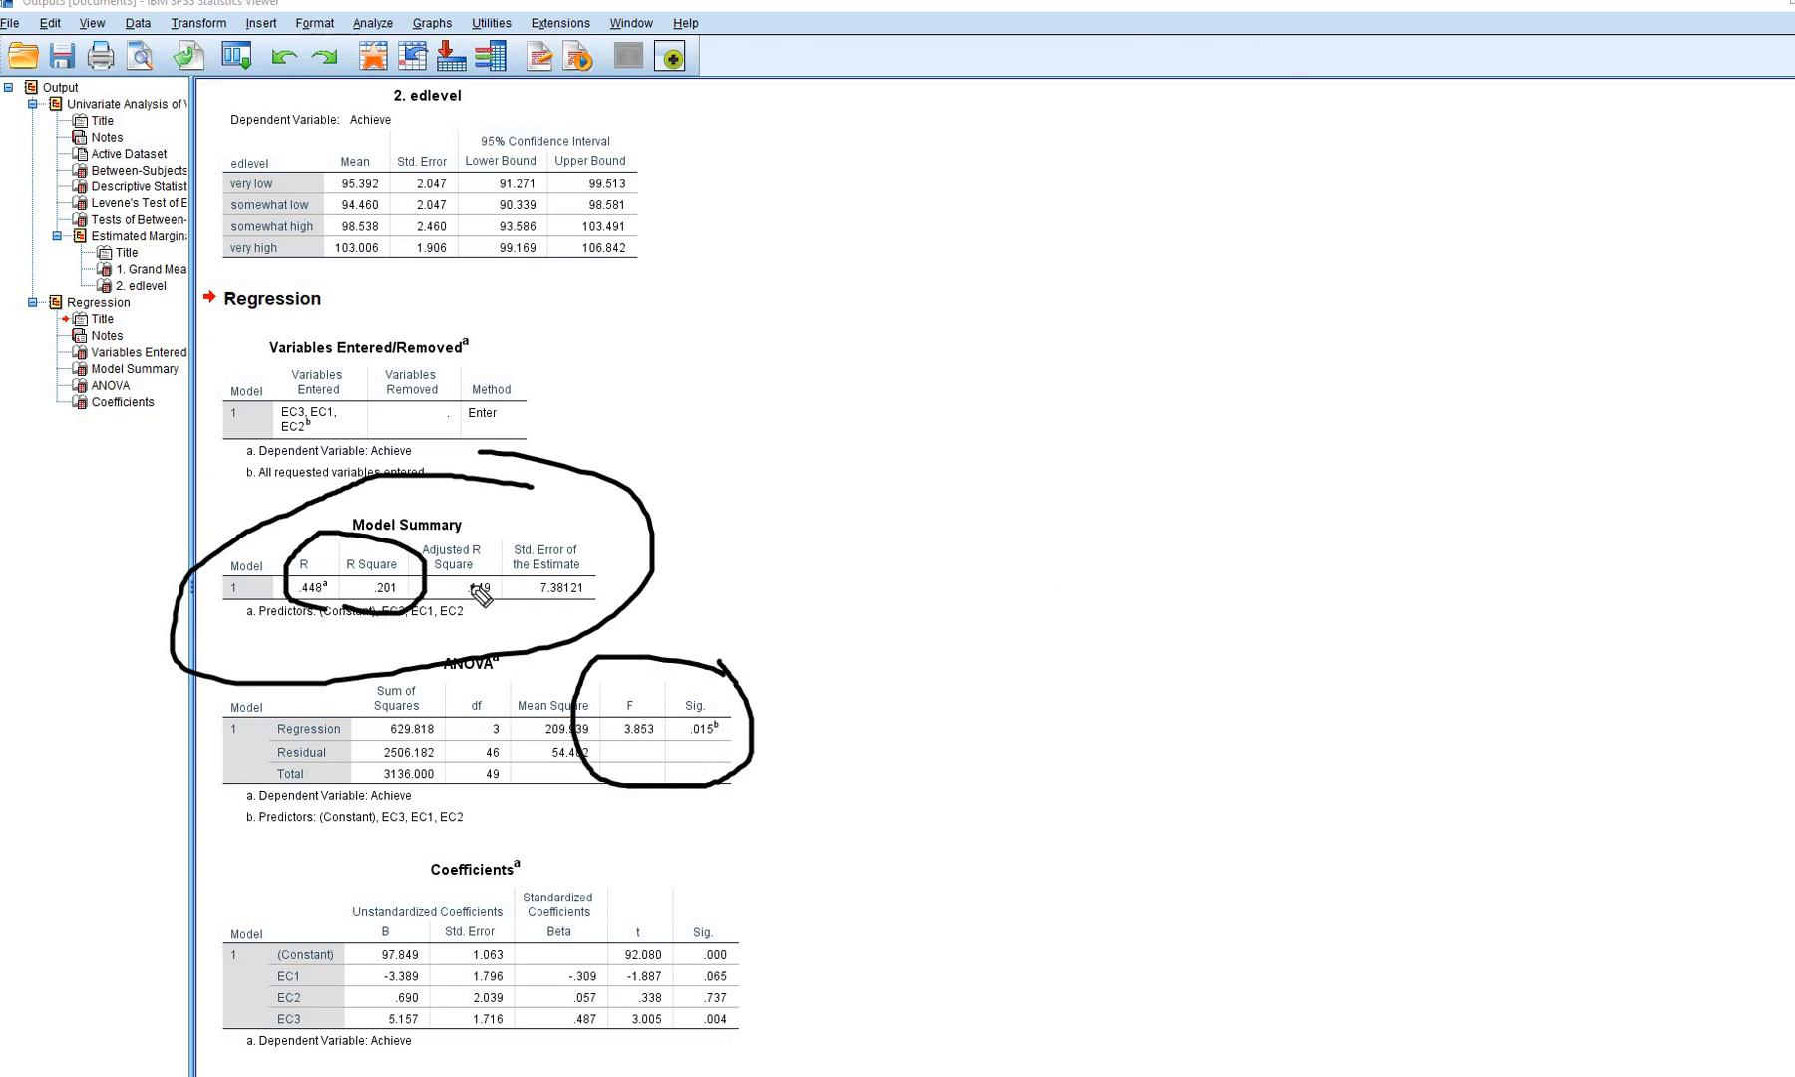
{"action": "left_click_drag", "start_coordinate": [359, 577], "coordinate": [417, 575]}
{"action": "left_click_drag", "start_coordinate": [624, 745], "coordinate": [748, 753]}
{"action": "key", "text": "Escape"}
Mark the partial eta squared, F and Sig. values for Corrected Model and edlevel in Tests of Between-Subjects Effects, then clear the marks
{"action": "scroll", "coordinate": [1416, 454], "scroll_direction": "up", "scroll_amount": 10}
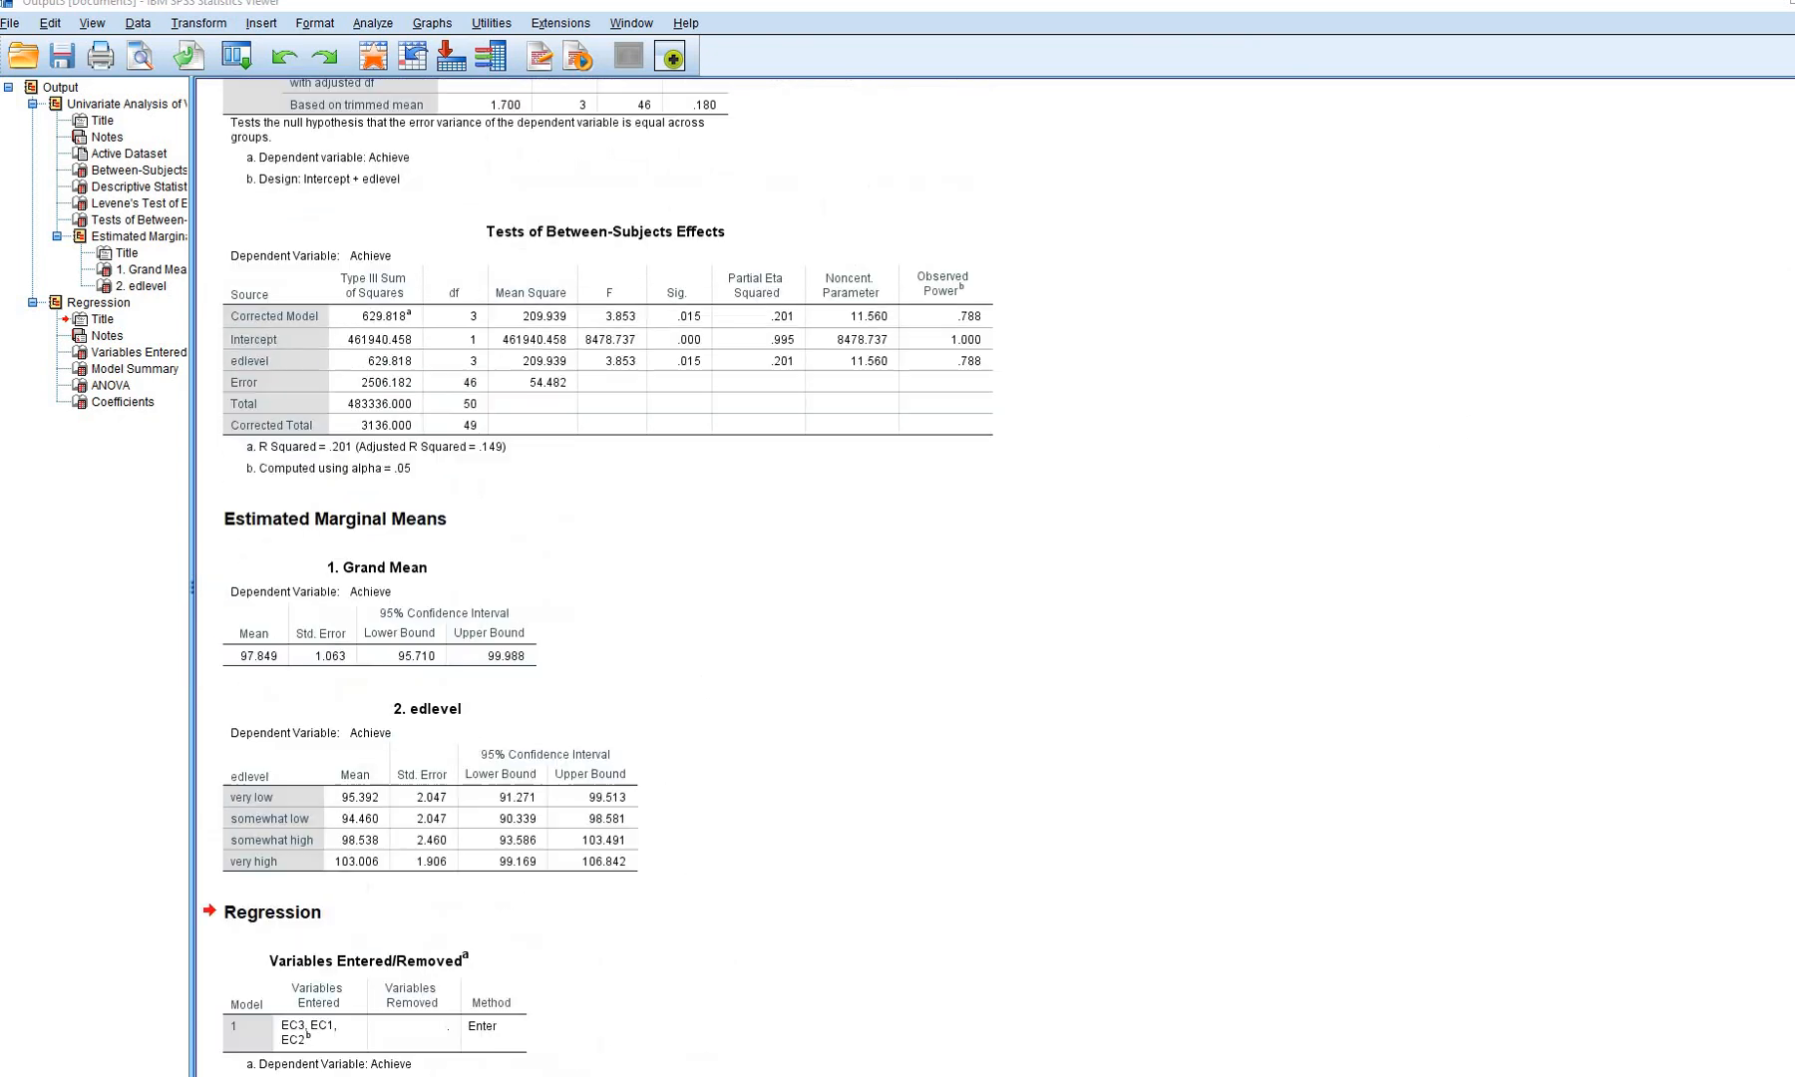
{"action": "scroll", "coordinate": [1663, 307], "scroll_direction": "up", "scroll_amount": 2}
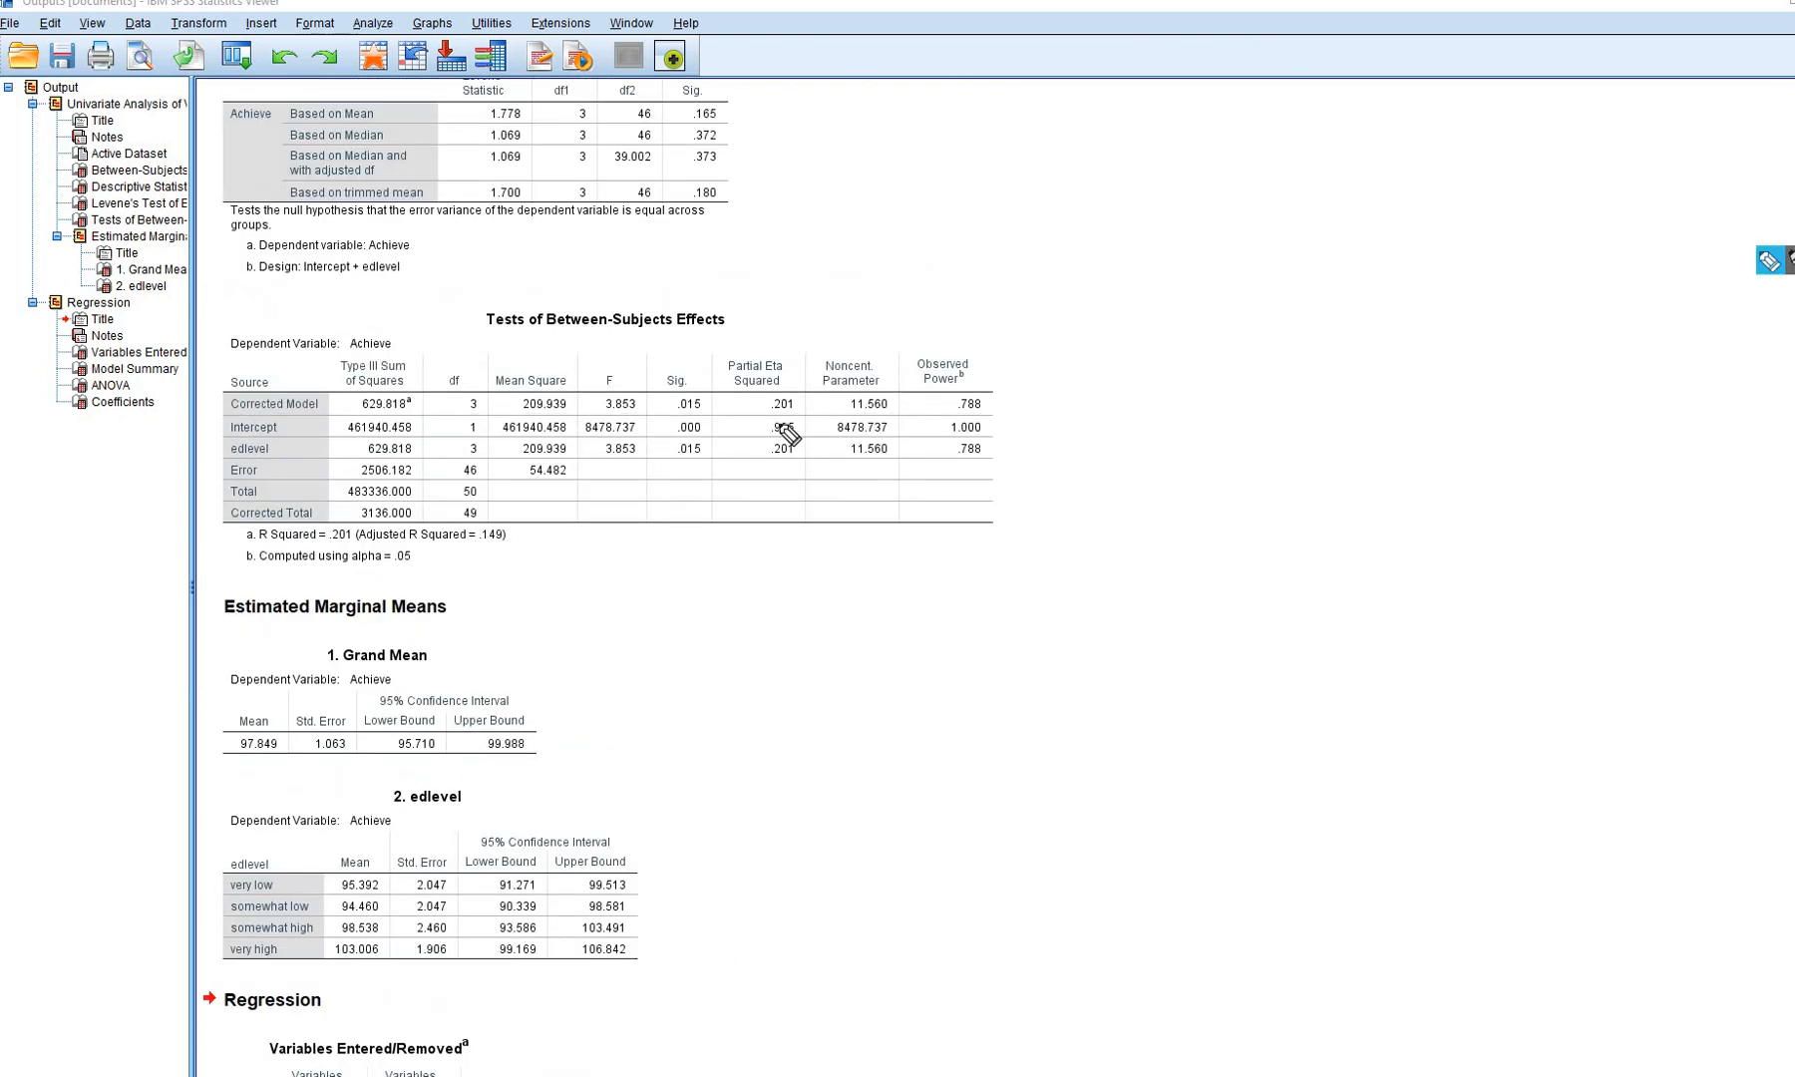
{"action": "left_click_drag", "start_coordinate": [764, 416], "coordinate": [805, 415]}
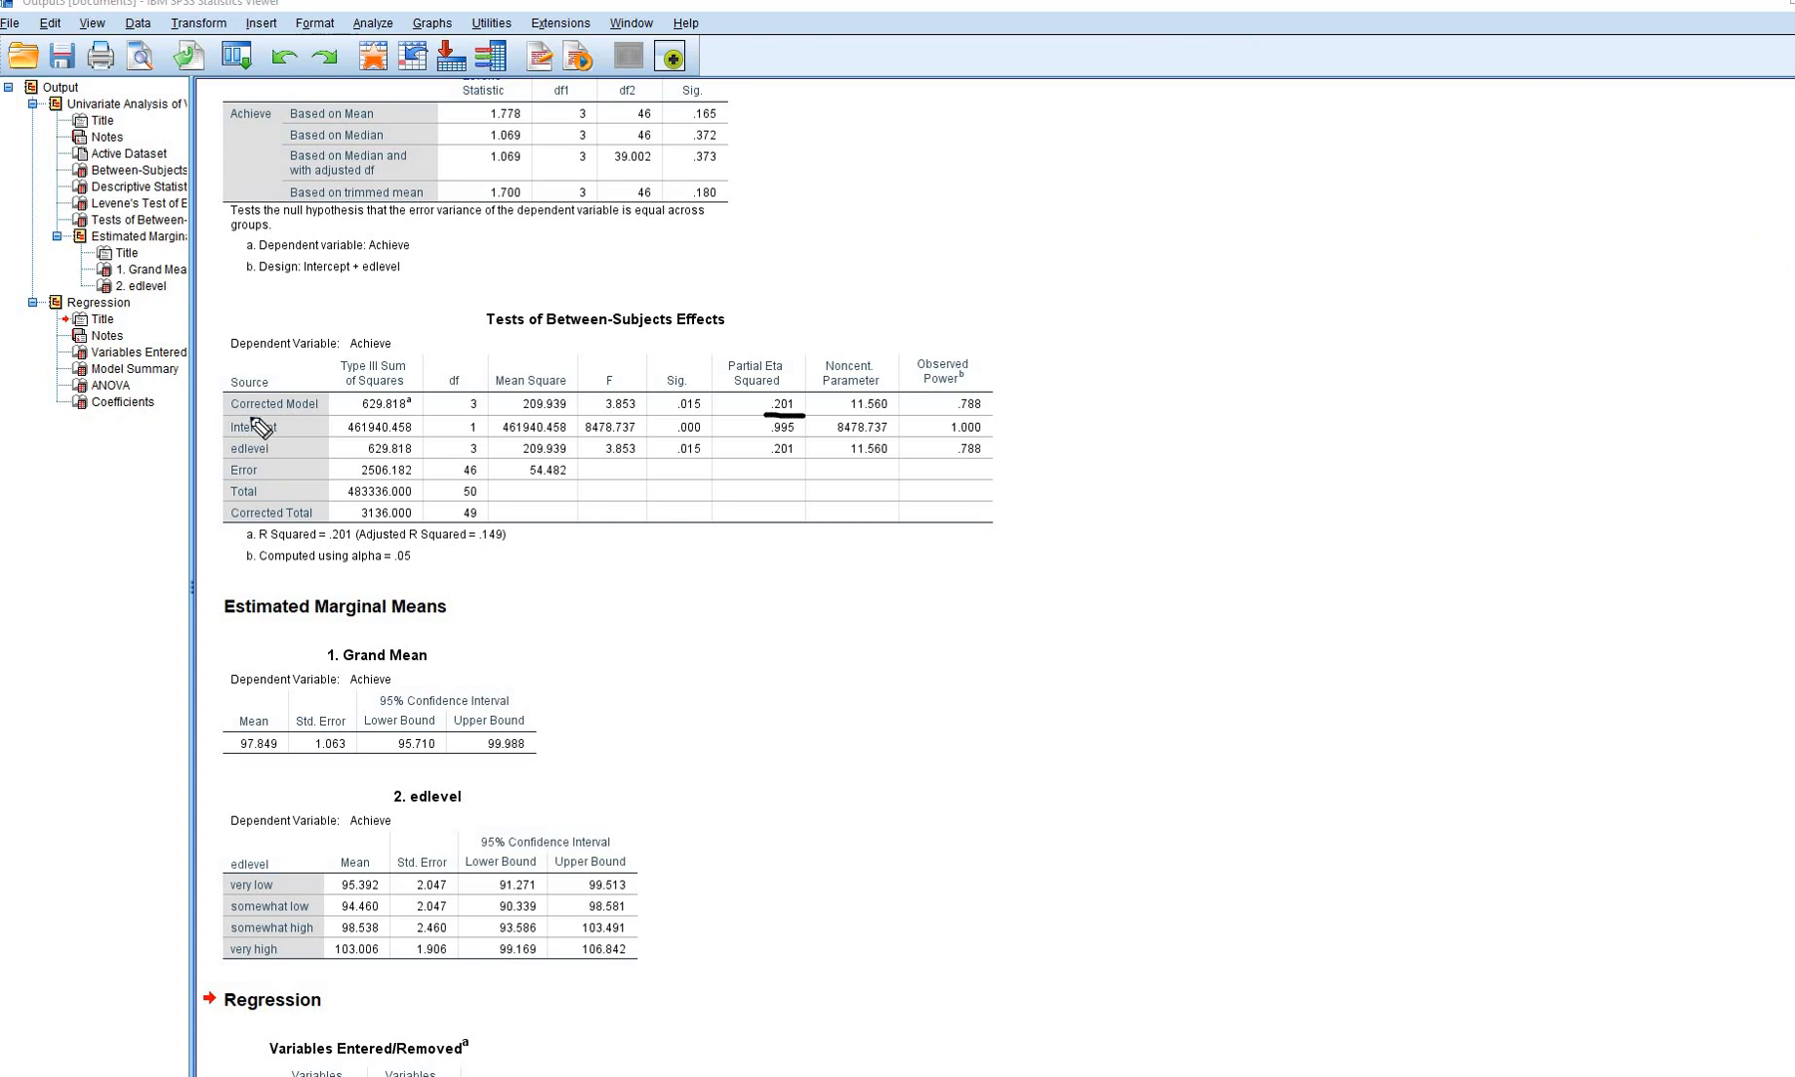
{"action": "mouse_move", "coordinate": [322, 416]}
{"action": "left_mouse_down"}
{"action": "mouse_move", "coordinate": [242, 415]}
{"action": "mouse_move", "coordinate": [286, 458]}
{"action": "left_mouse_up"}
{"action": "left_click_drag", "start_coordinate": [758, 460], "coordinate": [810, 460]}
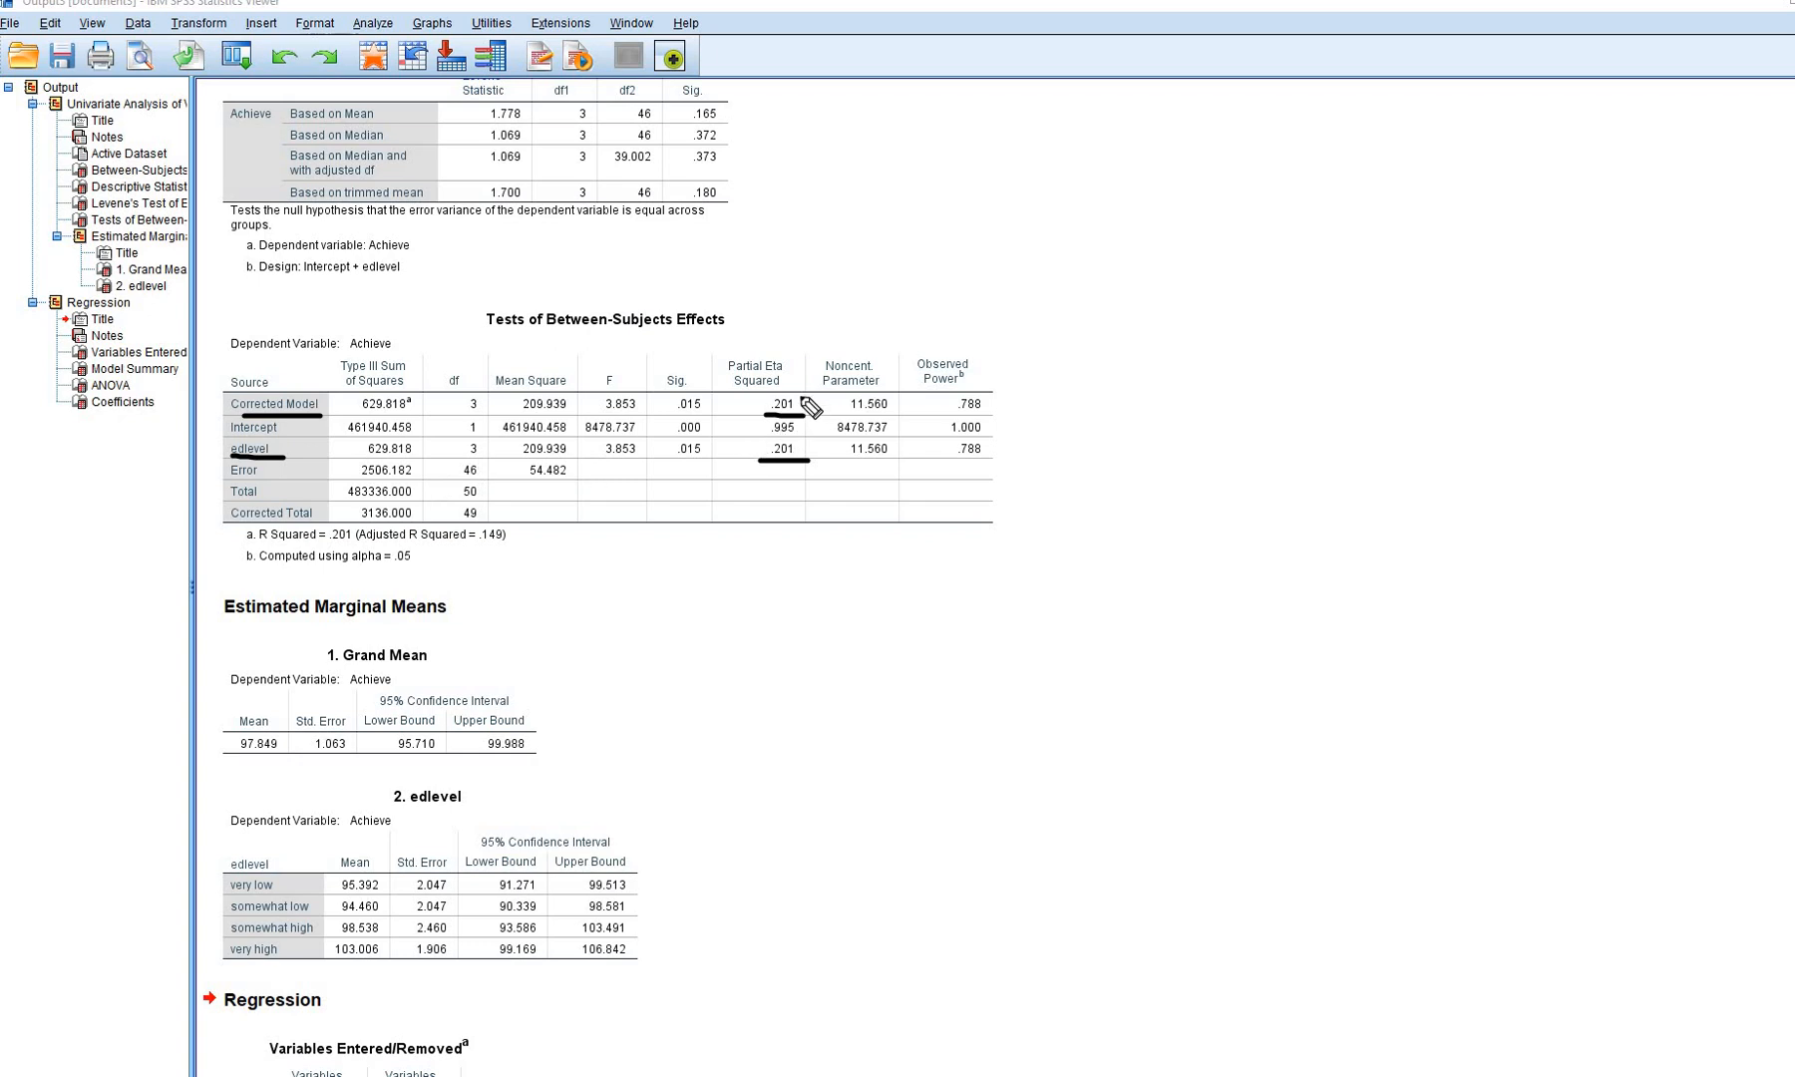
{"action": "left_click_drag", "start_coordinate": [799, 398], "coordinate": [838, 363]}
{"action": "left_click_drag", "start_coordinate": [594, 458], "coordinate": [704, 470]}
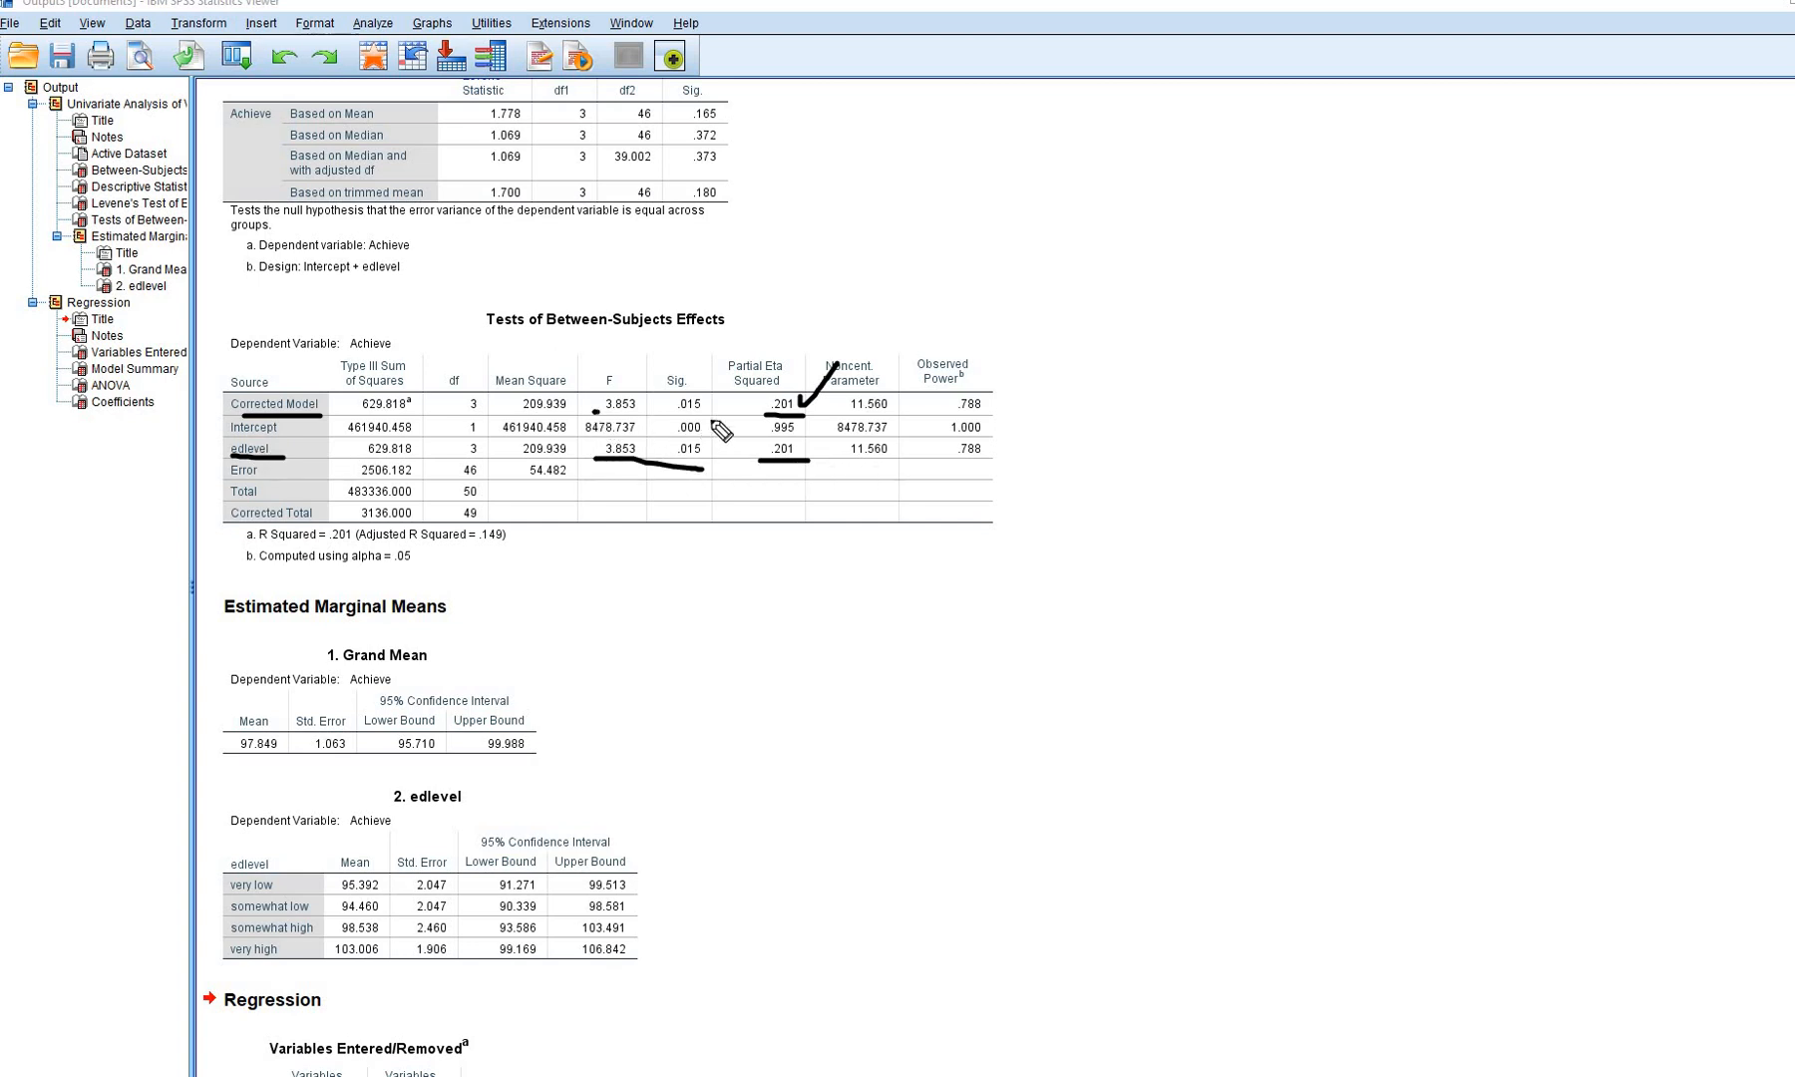
{"action": "left_click_drag", "start_coordinate": [594, 411], "coordinate": [704, 429]}
{"action": "key", "text": "Escape"}
Mark the regression's R Square, its F and Sig. values and the Constant's B coefficient, then clear the marks
{"action": "scroll", "coordinate": [1286, 501], "scroll_direction": "down", "scroll_amount": 10}
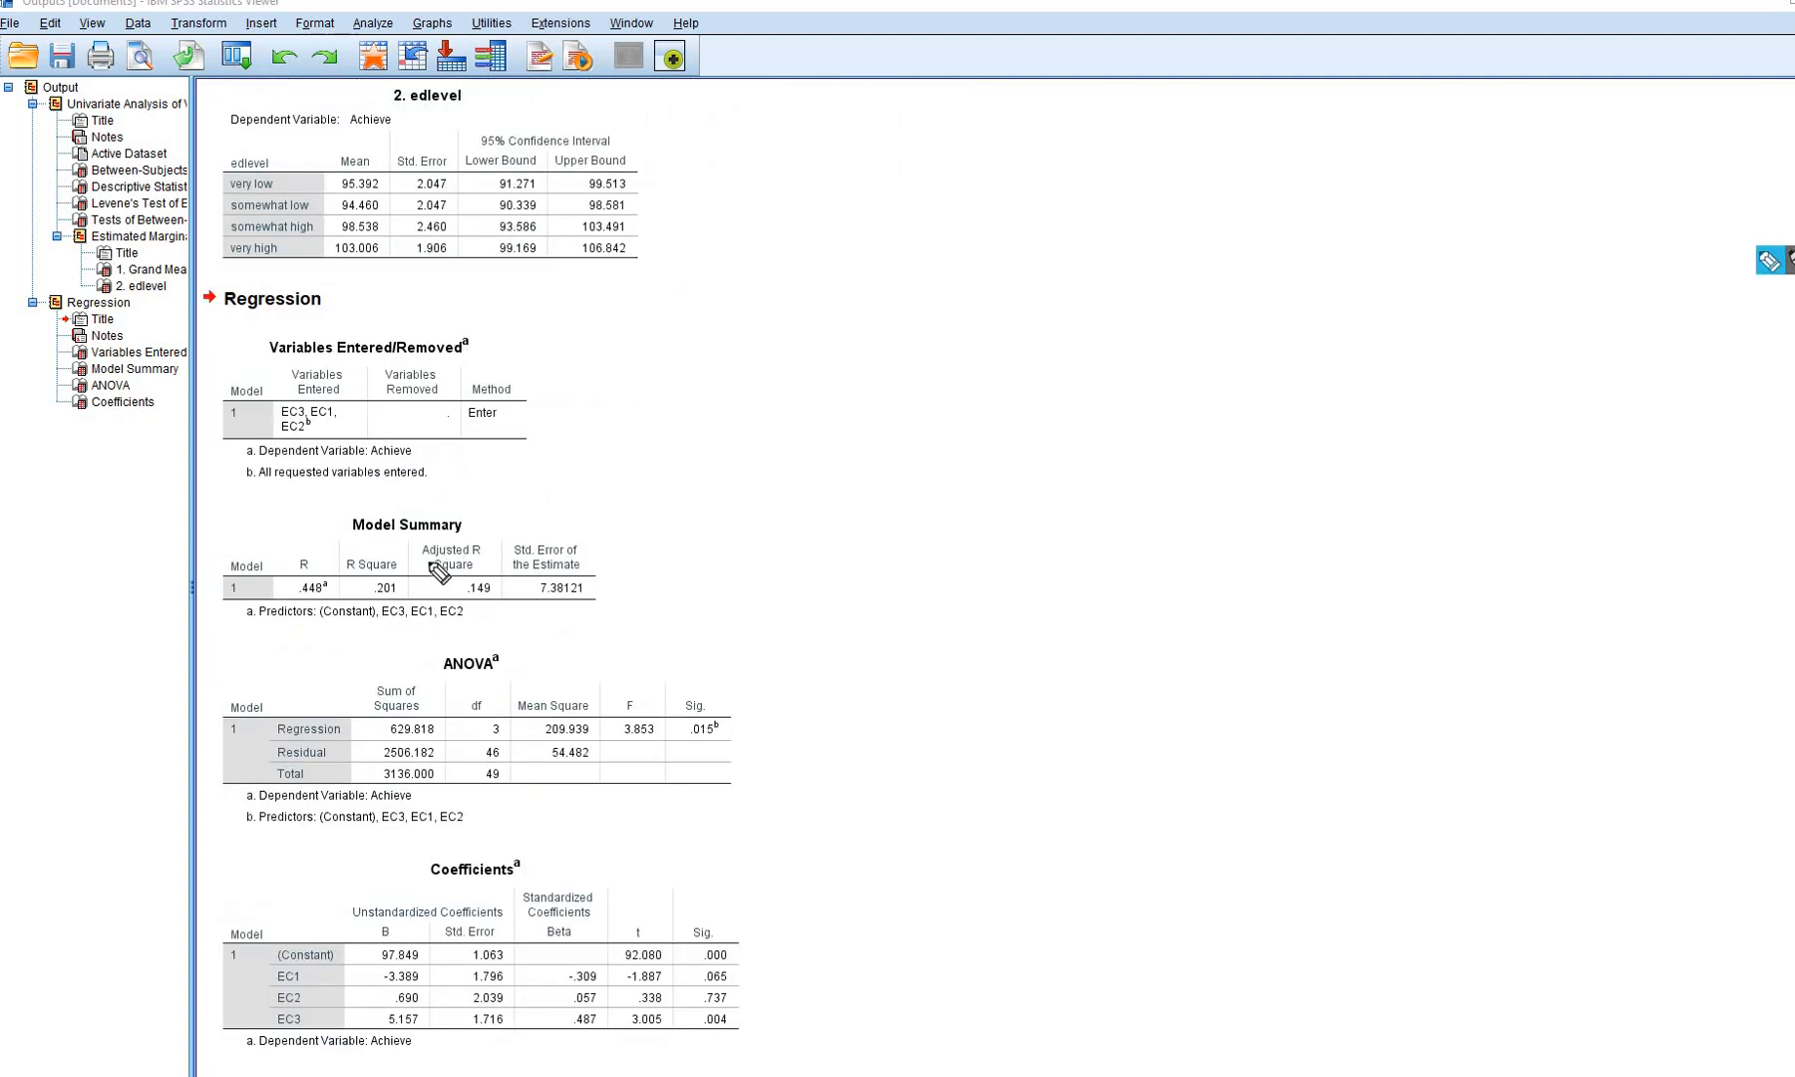
{"action": "mouse_move", "coordinate": [355, 601]}
{"action": "left_mouse_down"}
{"action": "mouse_move", "coordinate": [437, 591]}
{"action": "mouse_move", "coordinate": [365, 598]}
{"action": "left_mouse_up"}
{"action": "left_click_drag", "start_coordinate": [620, 743], "coordinate": [753, 754]}
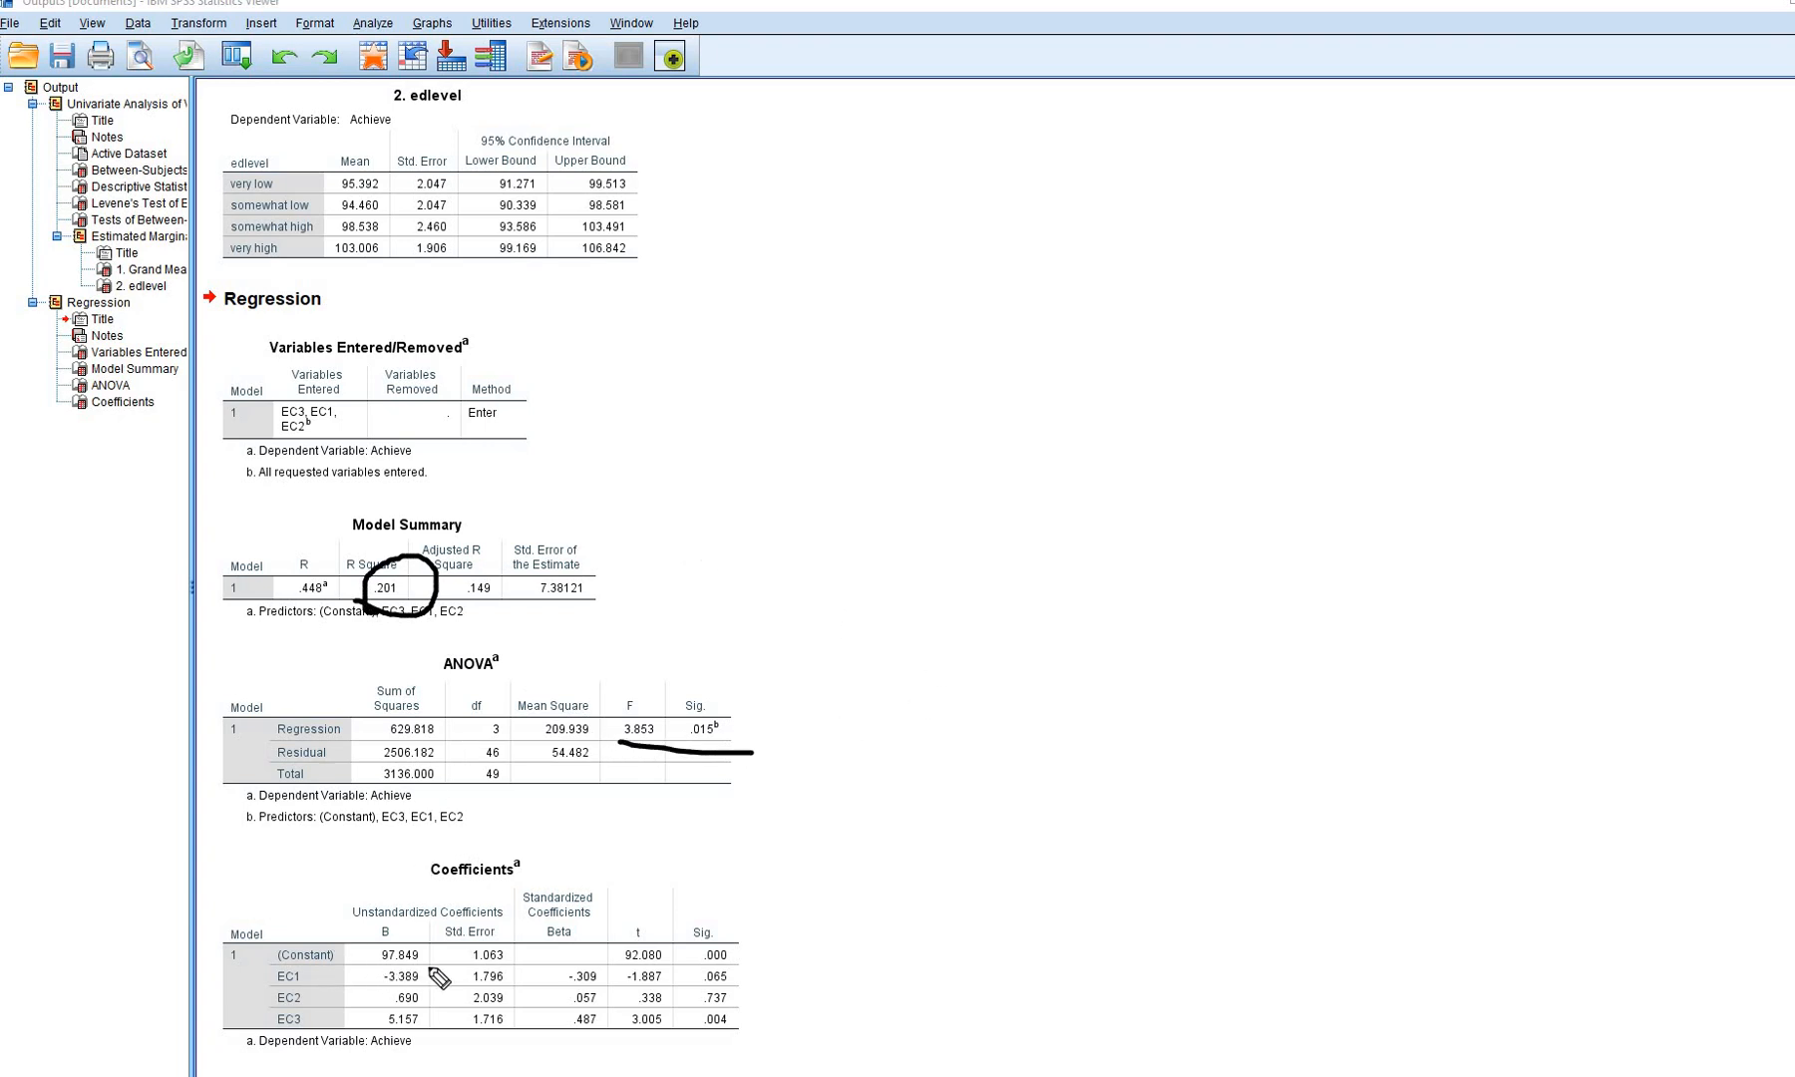
{"action": "mouse_move", "coordinate": [365, 966]}
{"action": "left_mouse_down"}
{"action": "mouse_move", "coordinate": [435, 965]}
{"action": "mouse_move", "coordinate": [437, 940]}
{"action": "mouse_move", "coordinate": [359, 947]}
{"action": "left_mouse_up"}
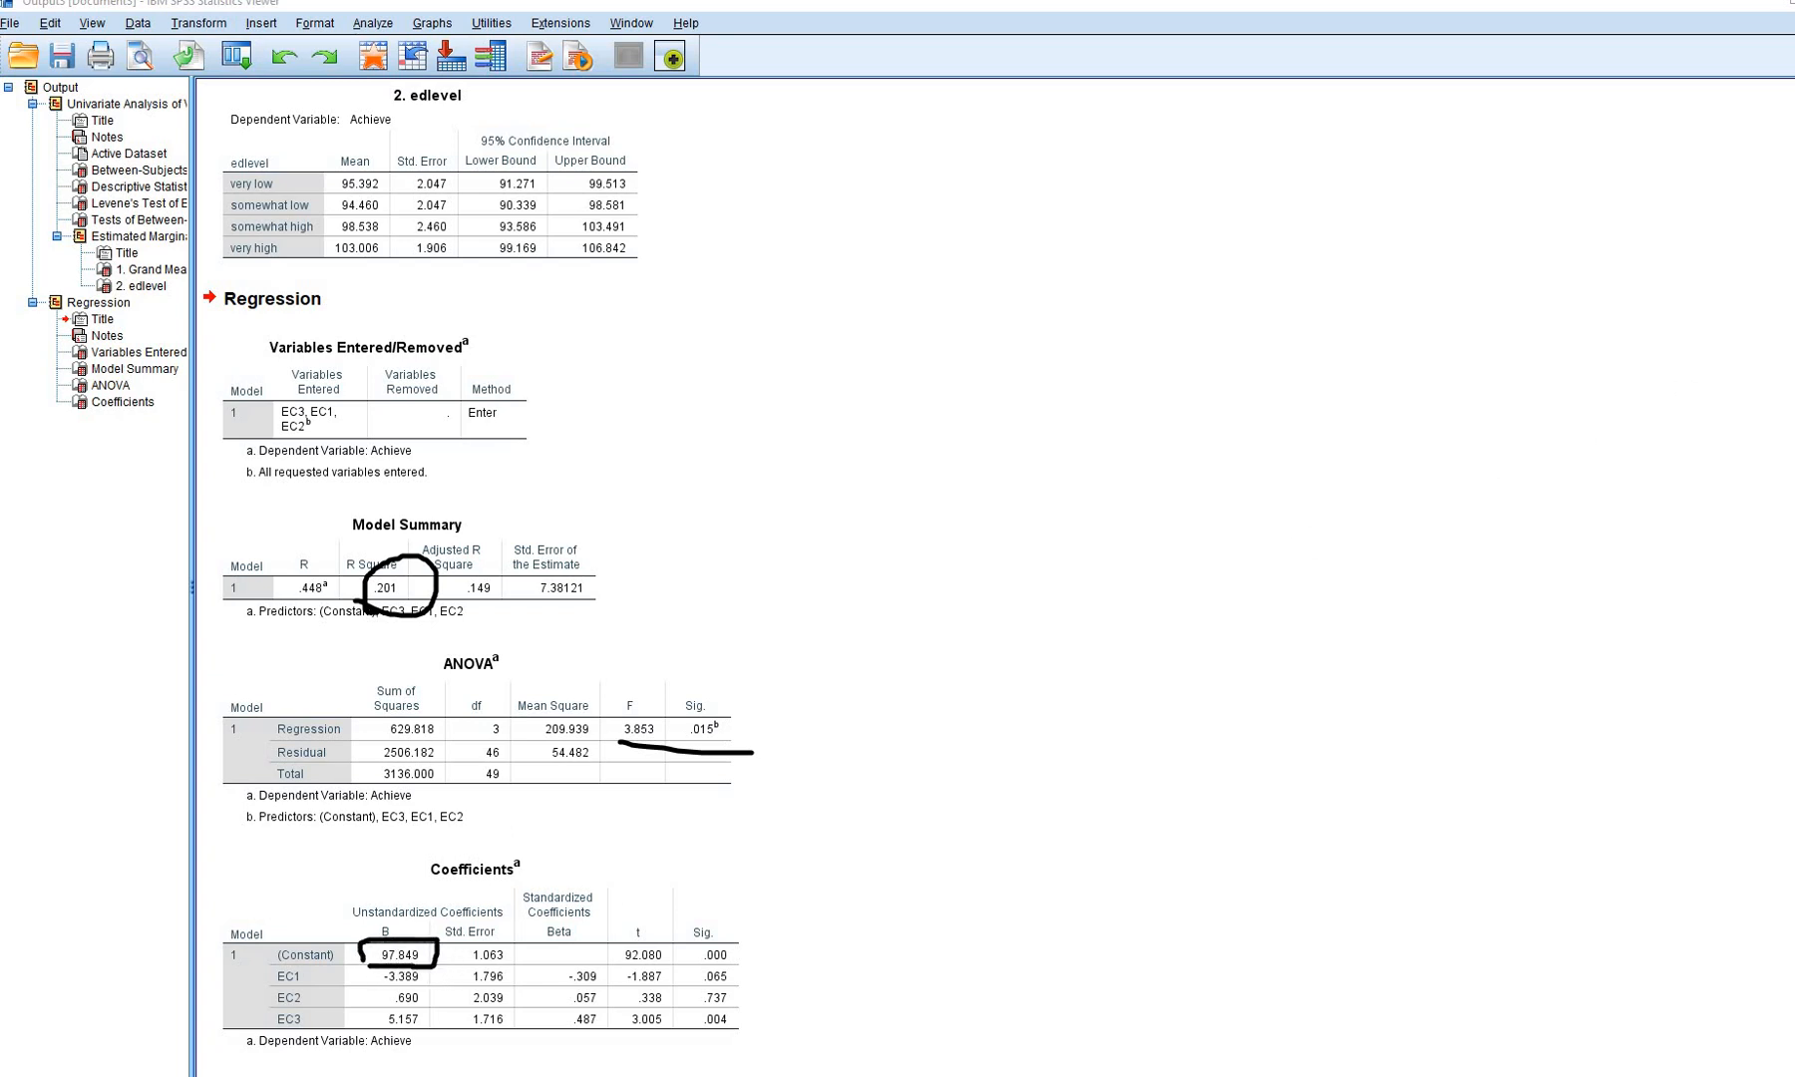
{"action": "key", "text": "Escape"}
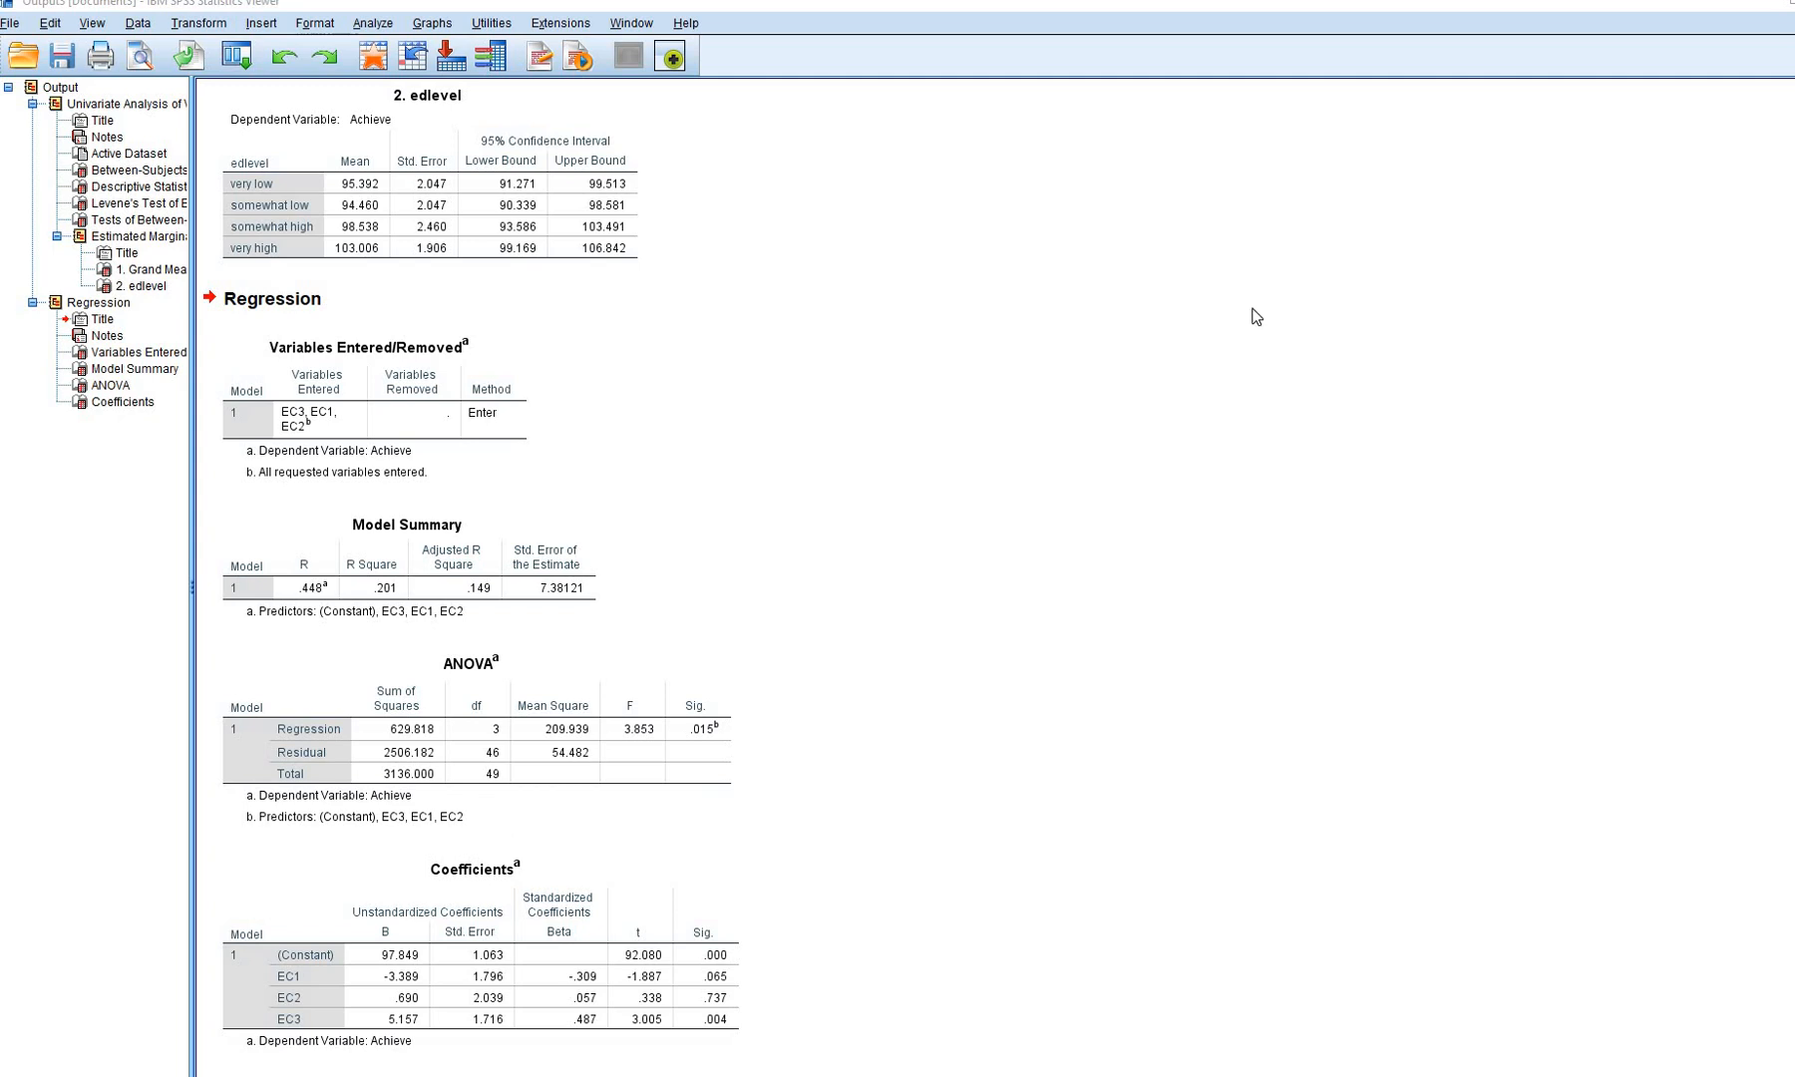
Circle the Grand Mean and the four edlevel means under Estimated Marginal Means, then clear the marks
{"action": "scroll", "coordinate": [1257, 317], "scroll_direction": "up", "scroll_amount": 5}
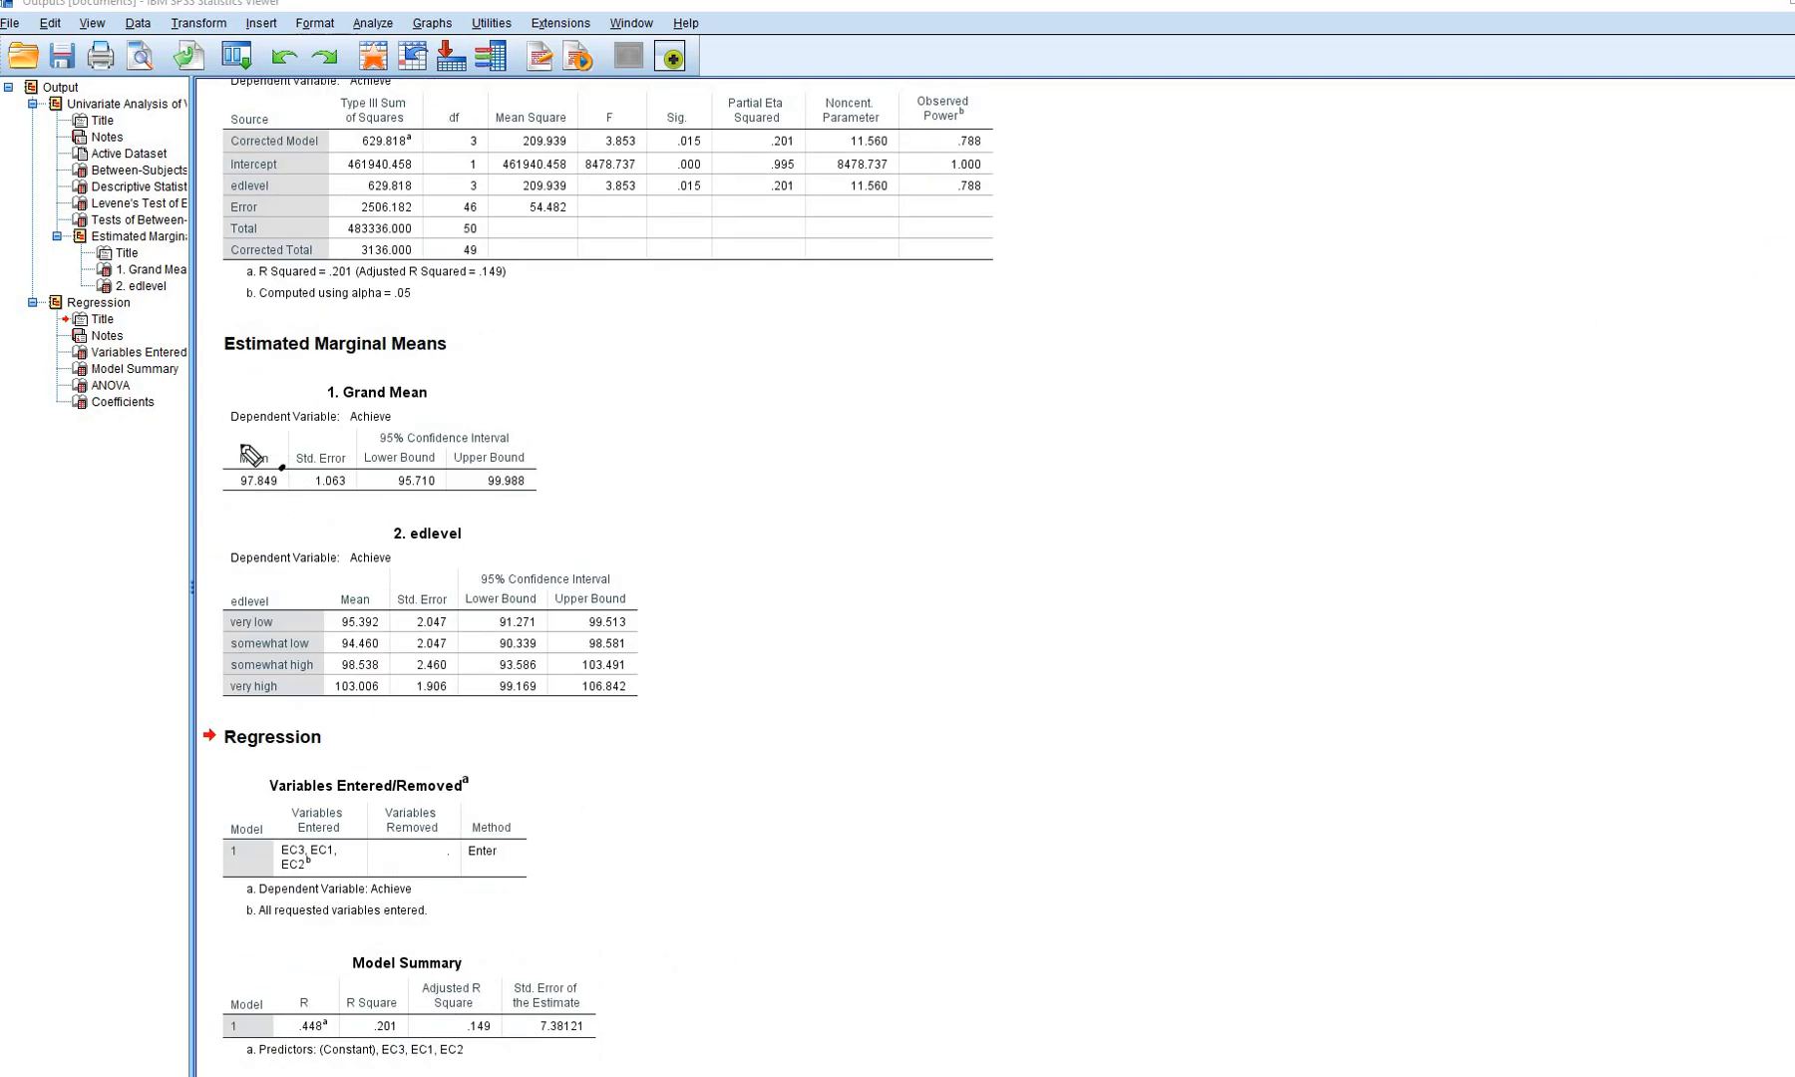
{"action": "mouse_move", "coordinate": [251, 456]}
{"action": "left_mouse_down"}
{"action": "mouse_move", "coordinate": [238, 512]}
{"action": "mouse_move", "coordinate": [305, 475]}
{"action": "mouse_move", "coordinate": [289, 469]}
{"action": "left_mouse_up"}
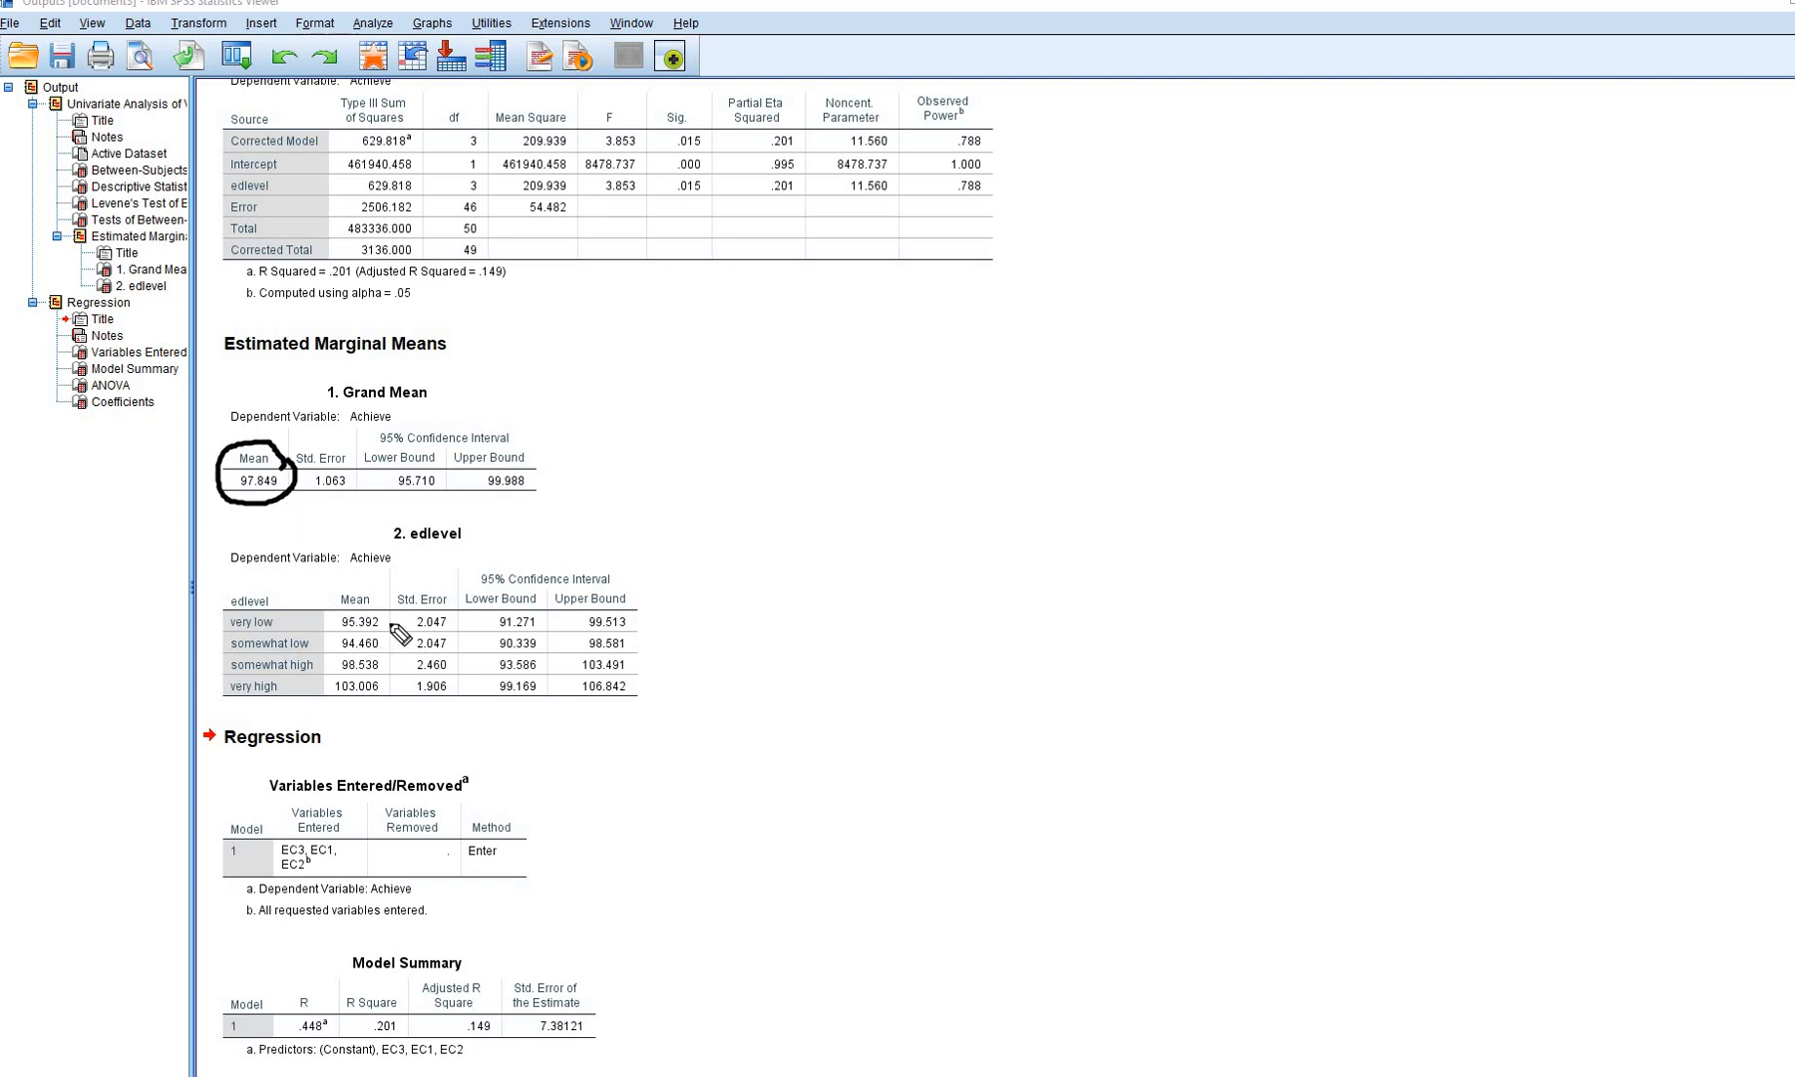
{"action": "mouse_move", "coordinate": [389, 625]}
{"action": "left_mouse_down"}
{"action": "mouse_move", "coordinate": [371, 596]}
{"action": "mouse_move", "coordinate": [335, 650]}
{"action": "mouse_move", "coordinate": [364, 706]}
{"action": "mouse_move", "coordinate": [391, 598]}
{"action": "left_mouse_up"}
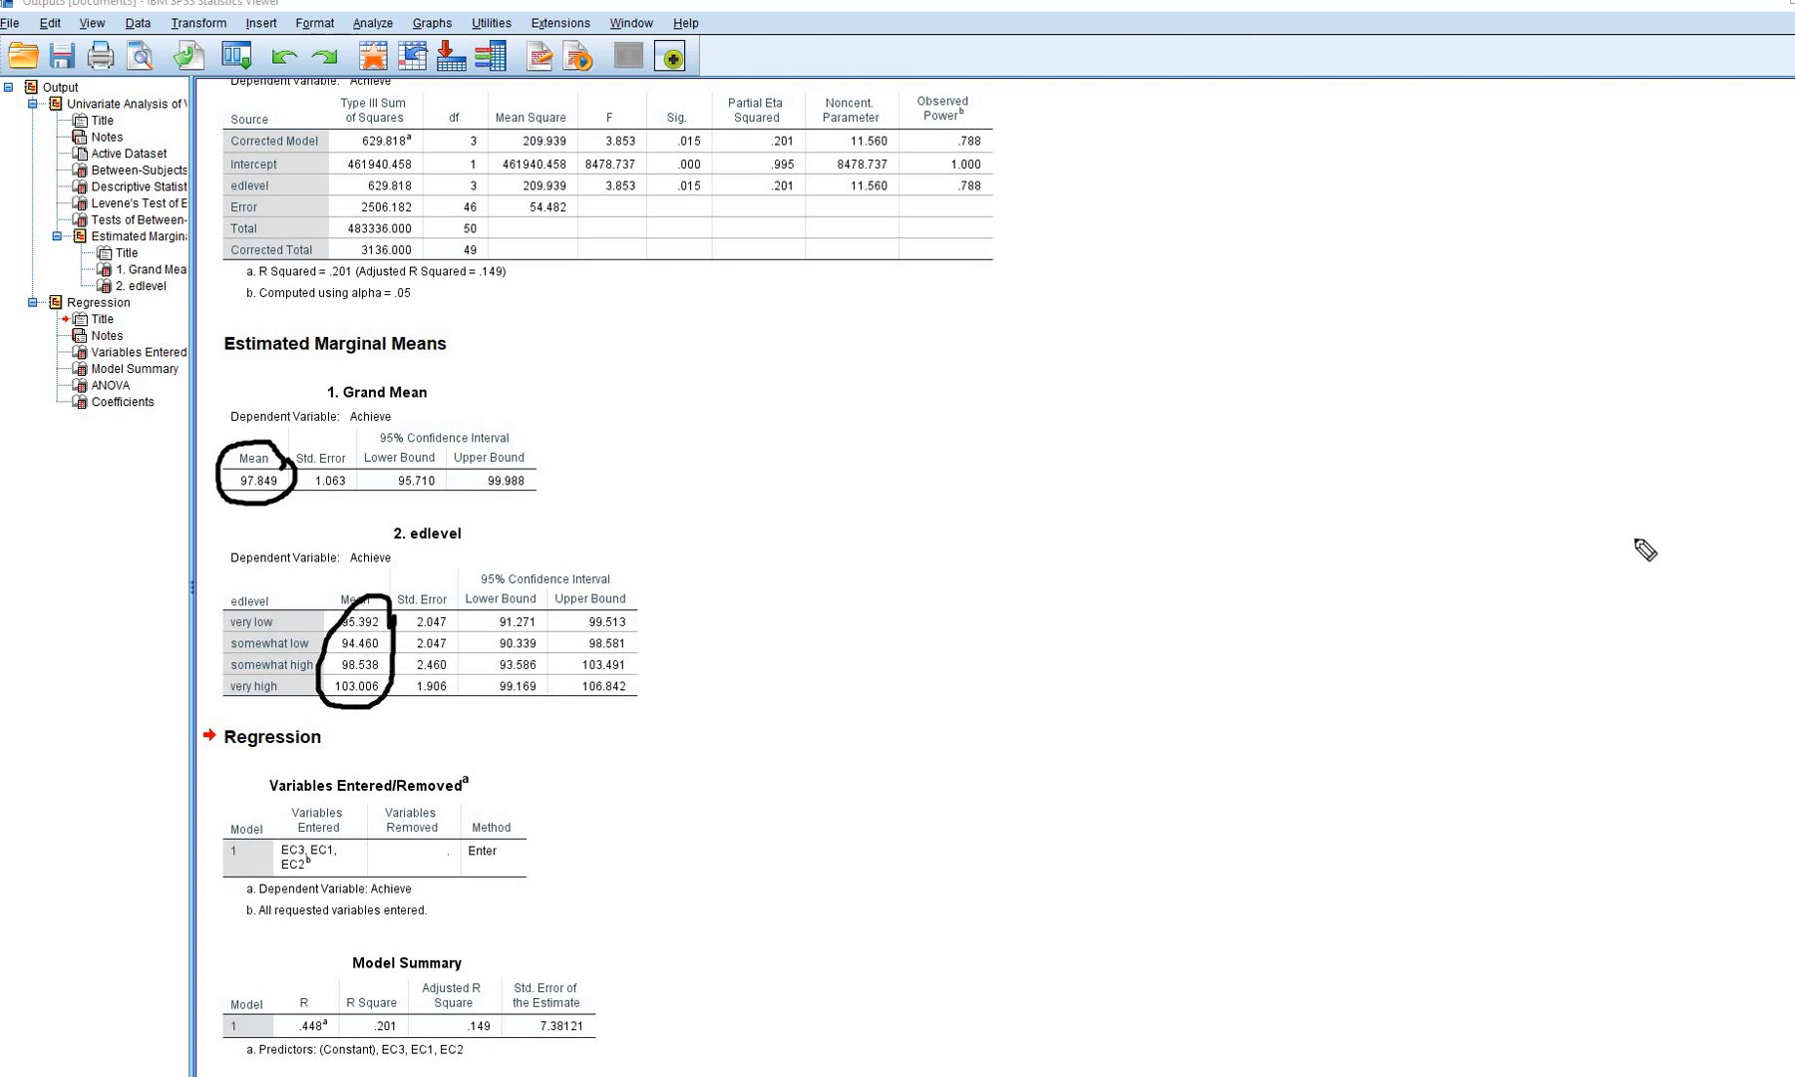
{"action": "key", "text": "Escape"}
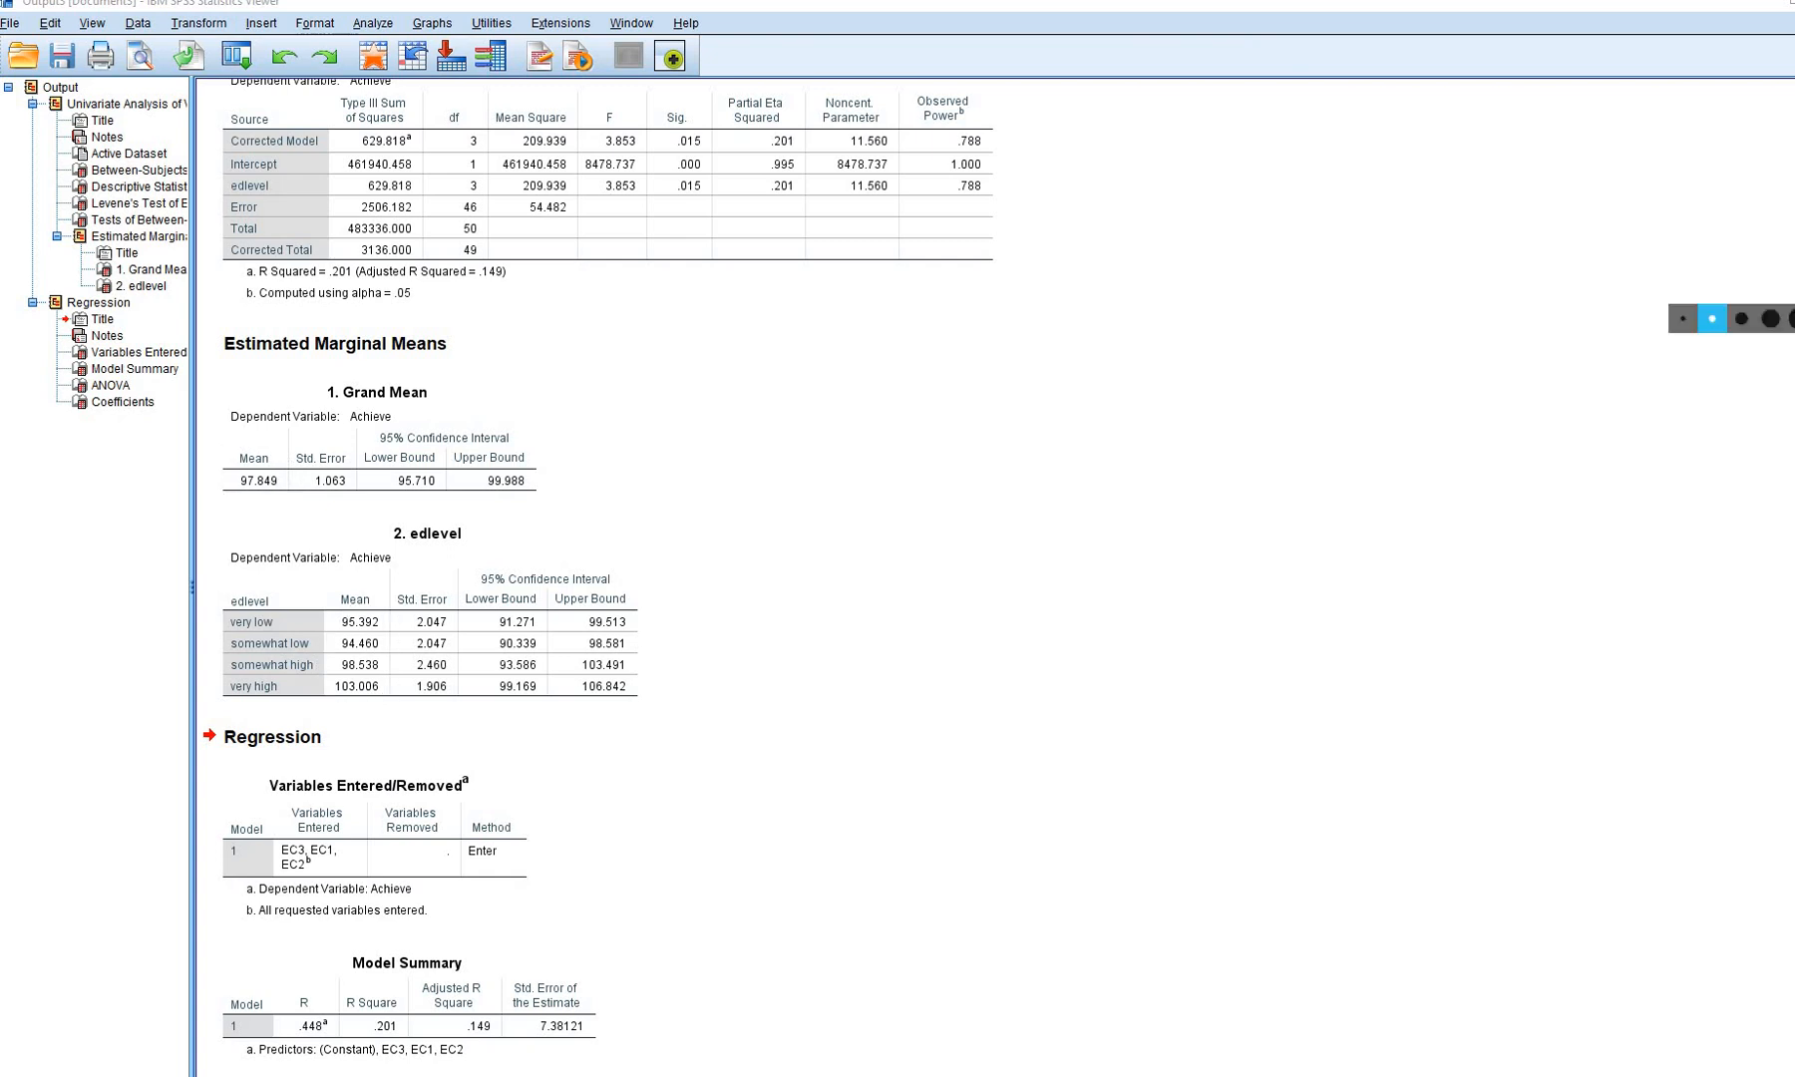
Underline the B coefficients of EC1, EC2 and EC3 and circle the Constant's B in the regression's Coefficients table
{"action": "scroll", "coordinate": [1110, 494], "scroll_direction": "down", "scroll_amount": 3}
{"action": "scroll", "coordinate": [1110, 493], "scroll_direction": "down", "scroll_amount": 3}
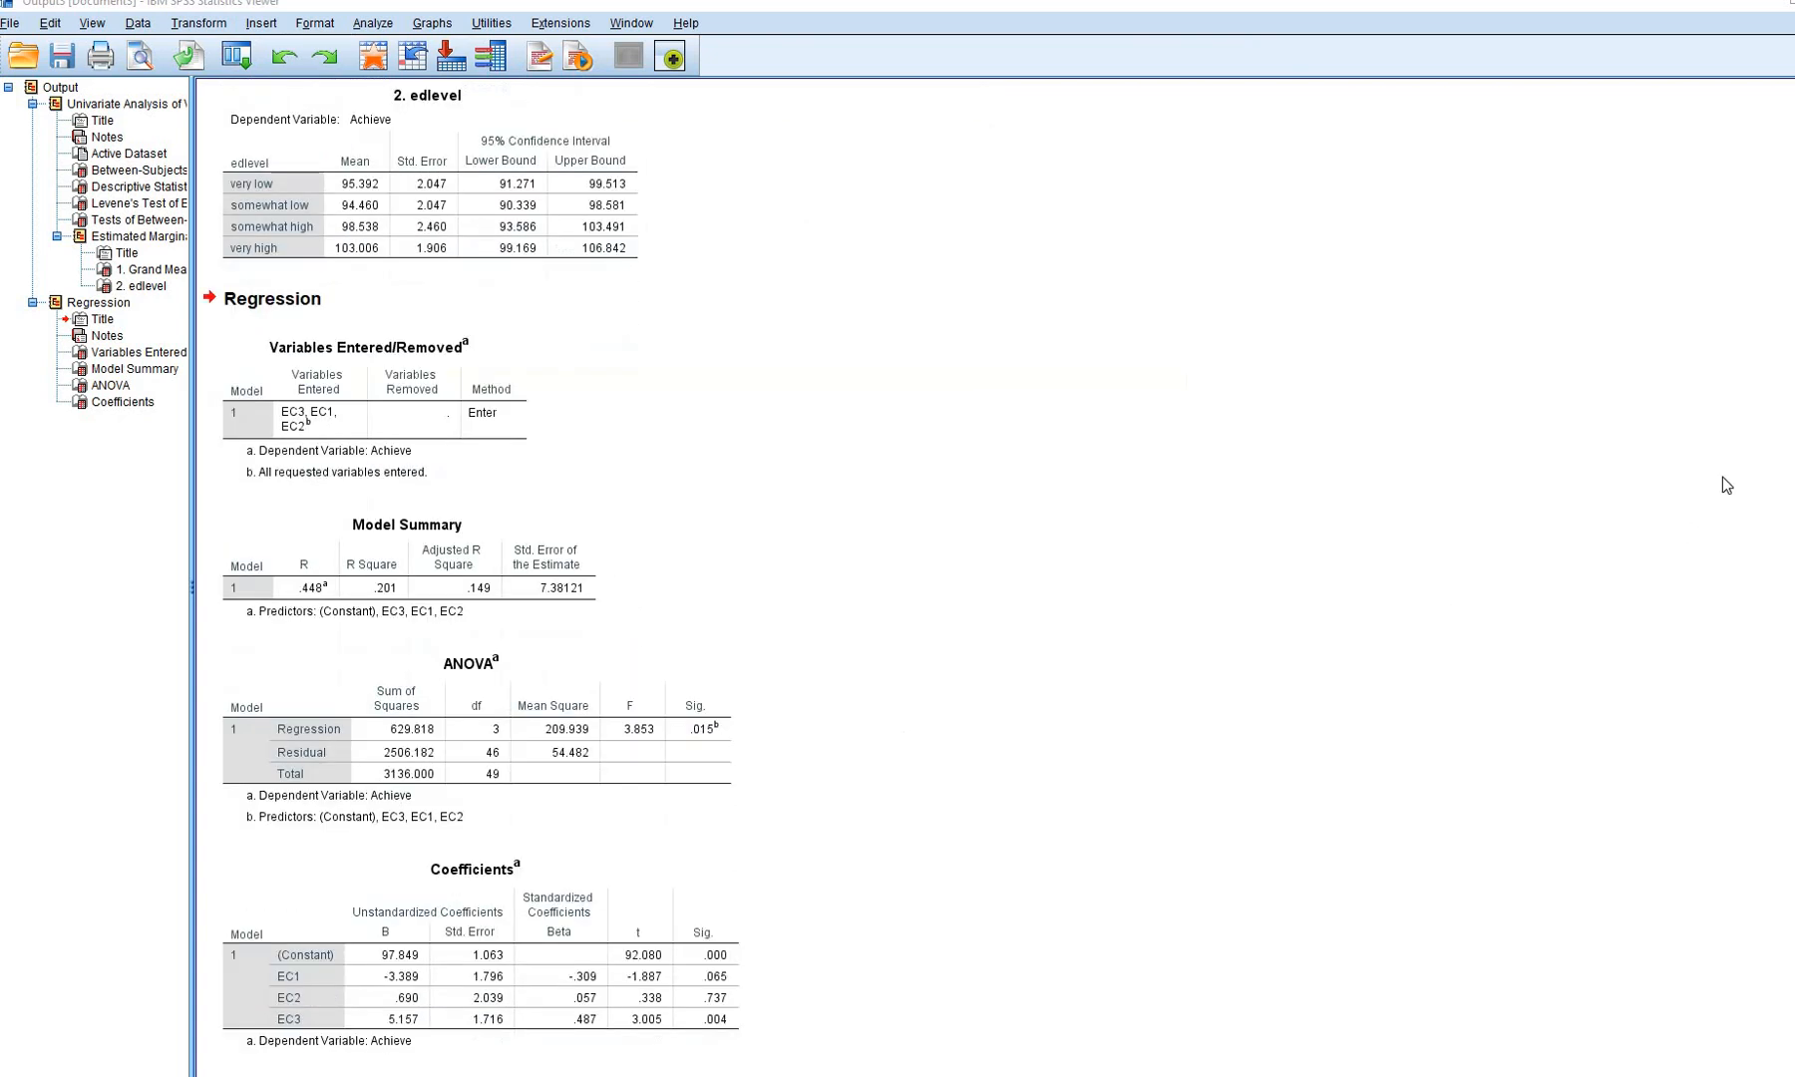
{"action": "left_click", "coordinate": [1770, 261]}
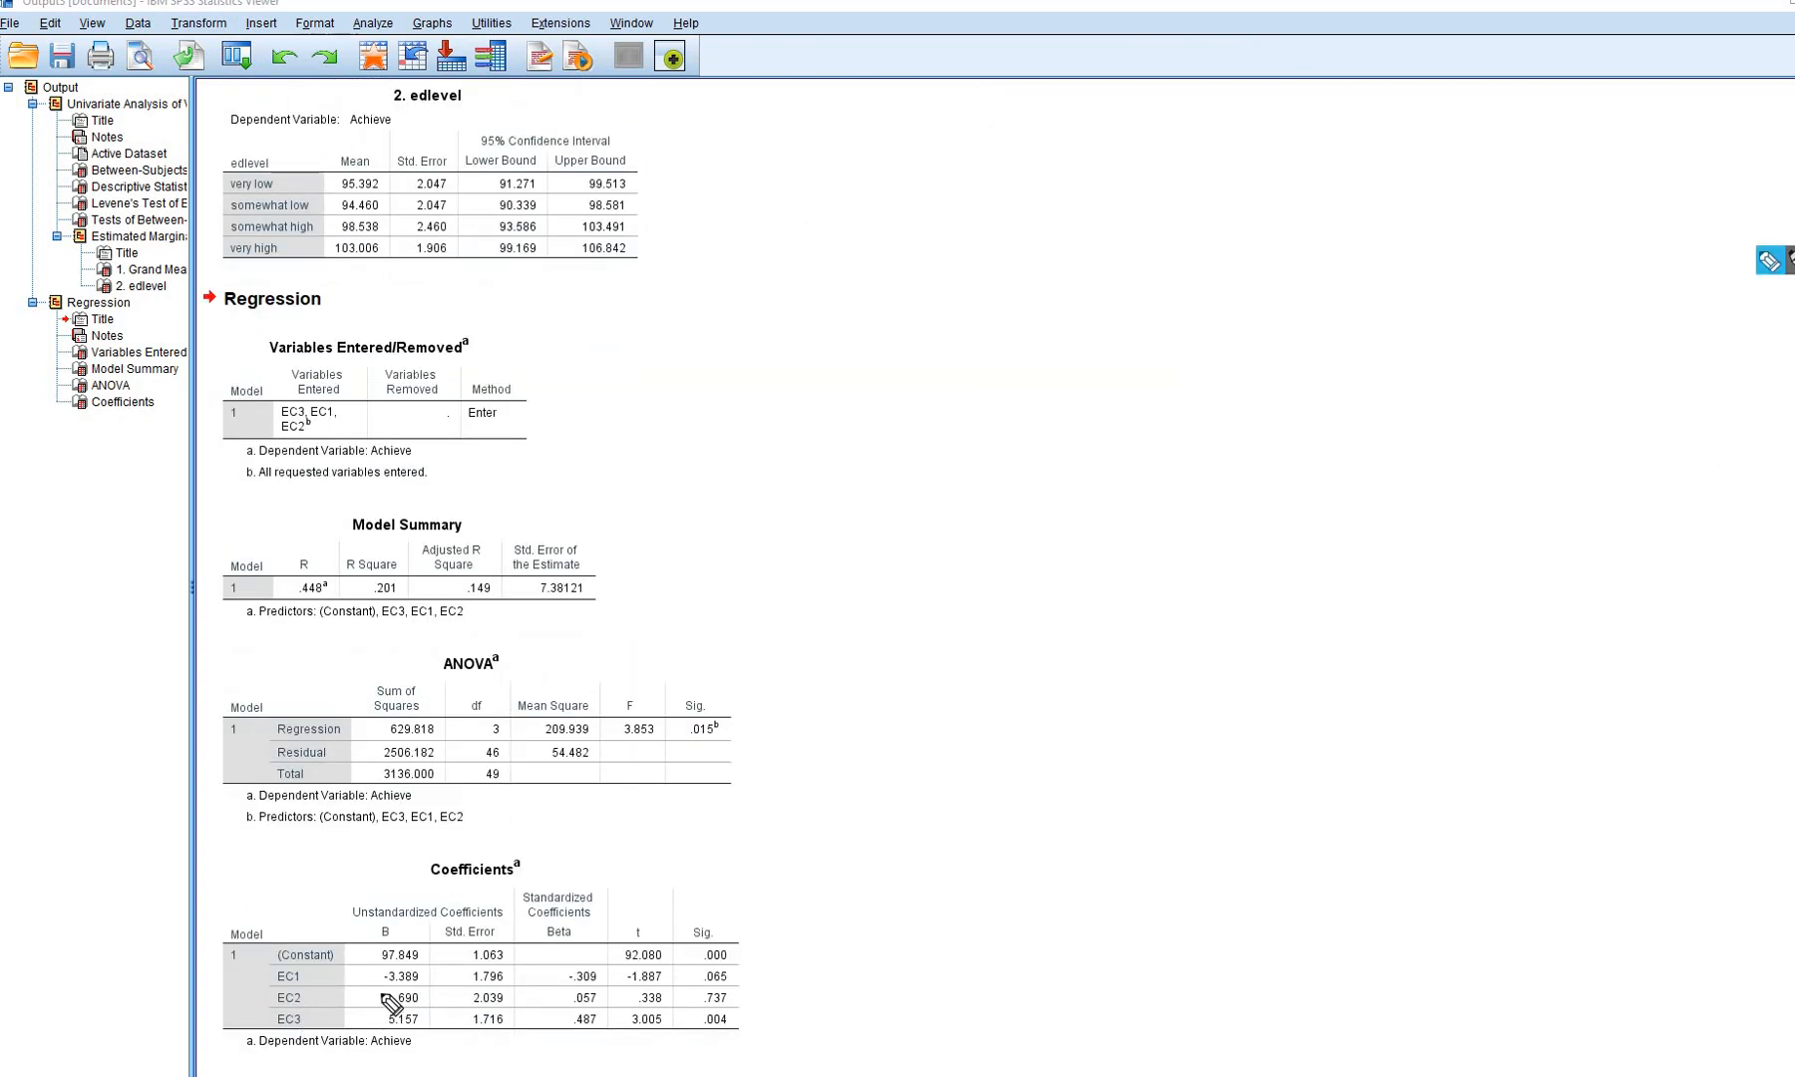
{"action": "mouse_move", "coordinate": [383, 990]}
{"action": "left_mouse_down"}
{"action": "mouse_move", "coordinate": [433, 988]}
{"action": "mouse_move", "coordinate": [421, 1037]}
{"action": "left_mouse_up"}
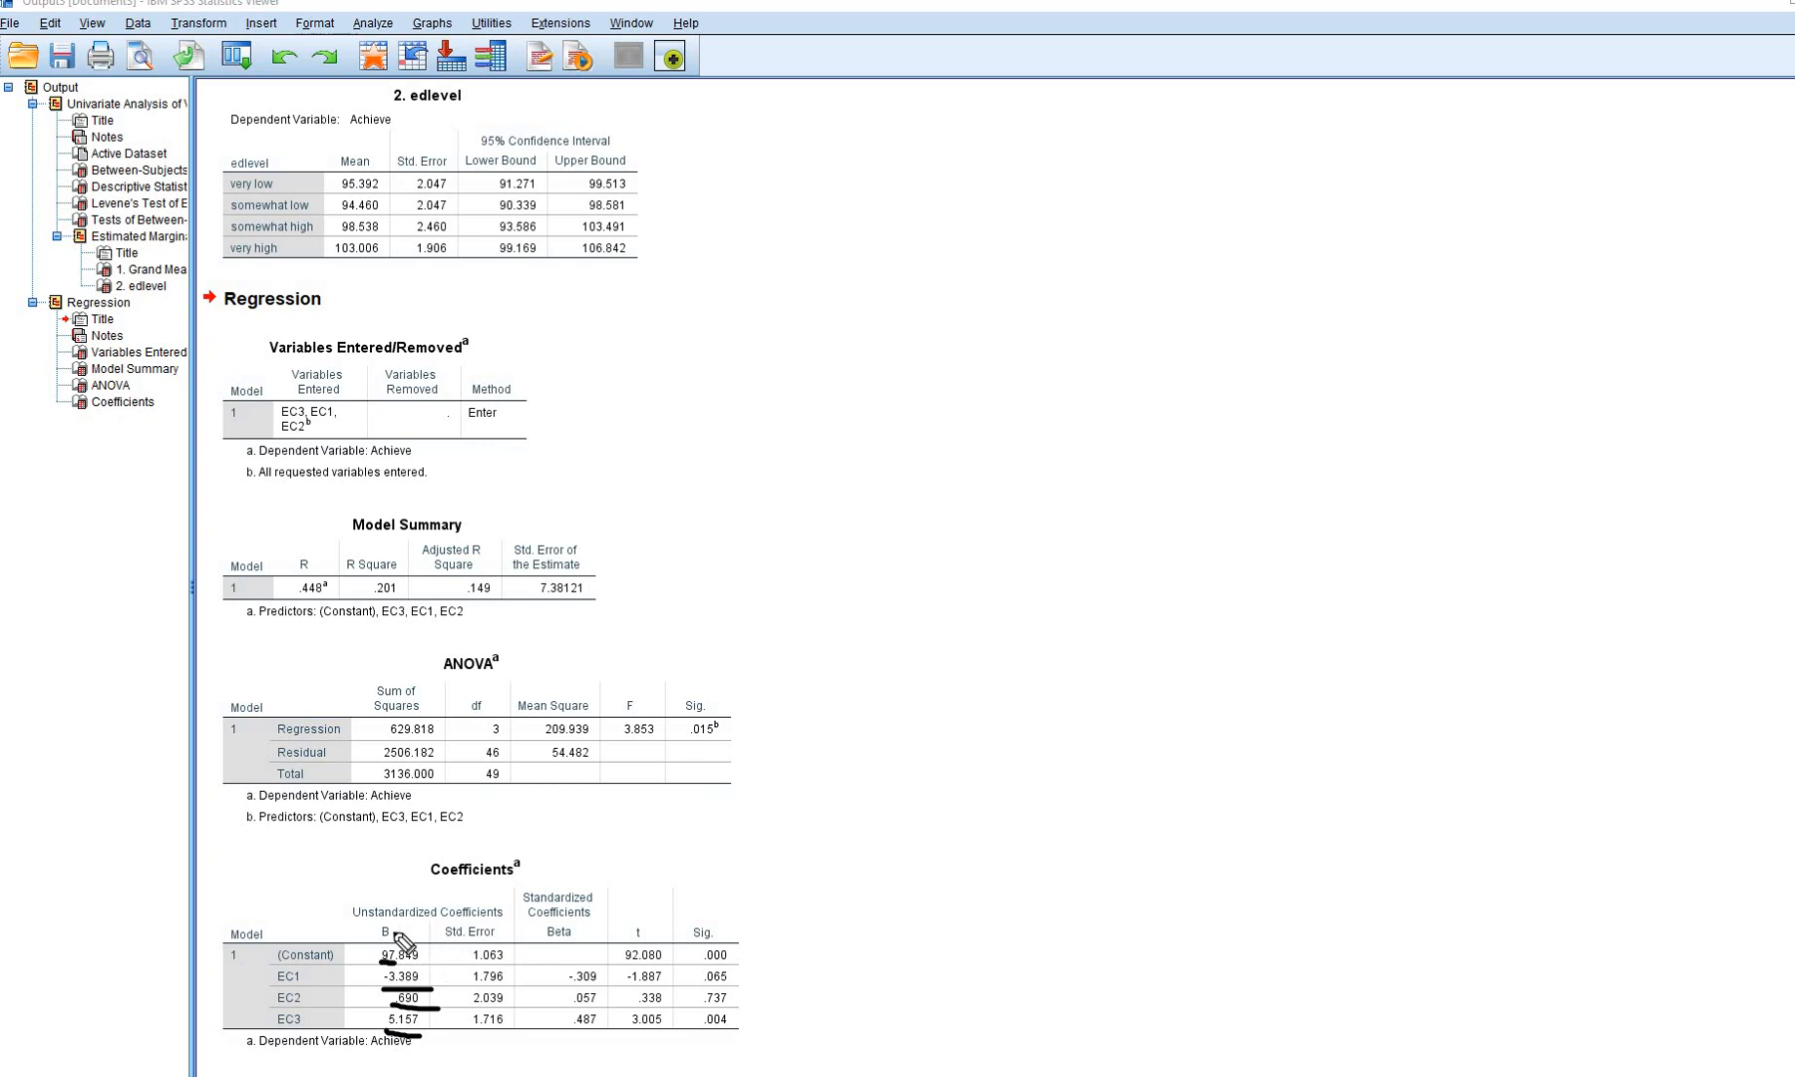
{"action": "mouse_move", "coordinate": [381, 963]}
{"action": "left_mouse_down"}
{"action": "mouse_move", "coordinate": [423, 932]}
{"action": "mouse_move", "coordinate": [373, 957]}
{"action": "left_mouse_up"}
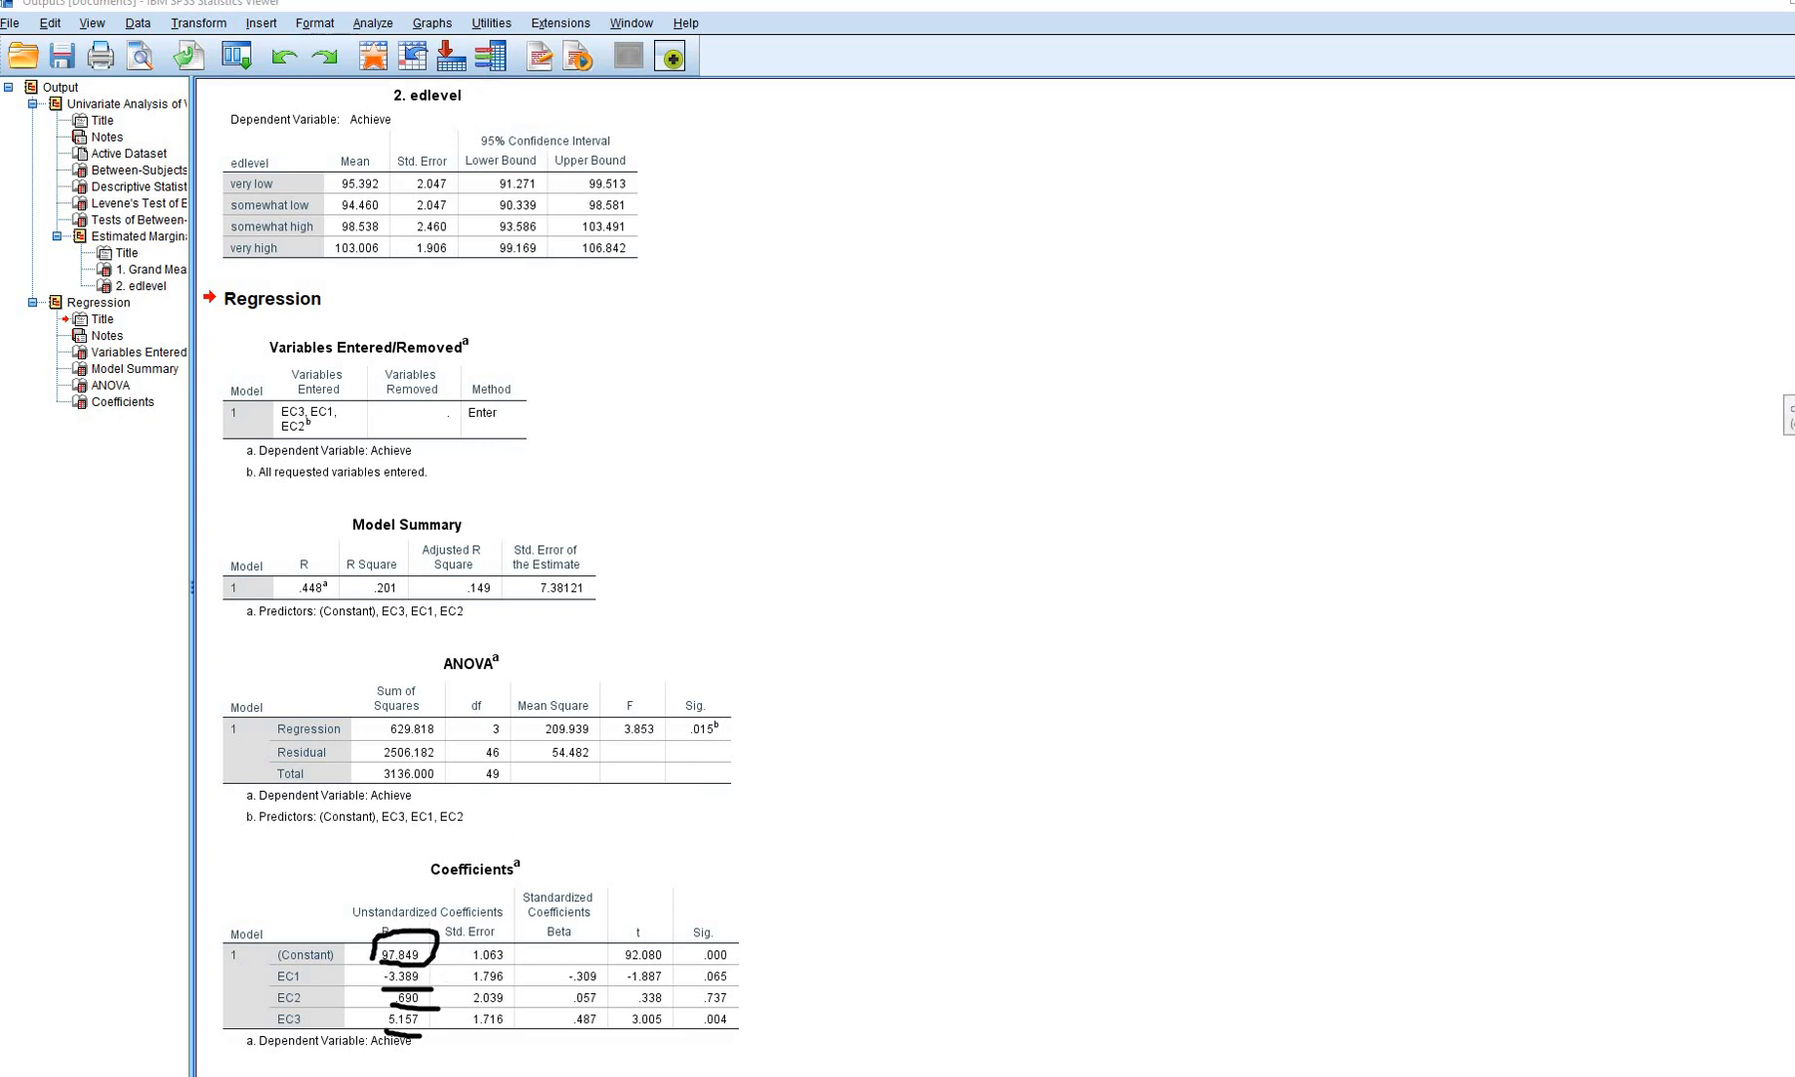
Circle the Grand Mean under Estimated Marginal Means, clear the marks and return to the regression's Coefficients table
{"action": "scroll", "coordinate": [1234, 453], "scroll_direction": "up", "scroll_amount": 3}
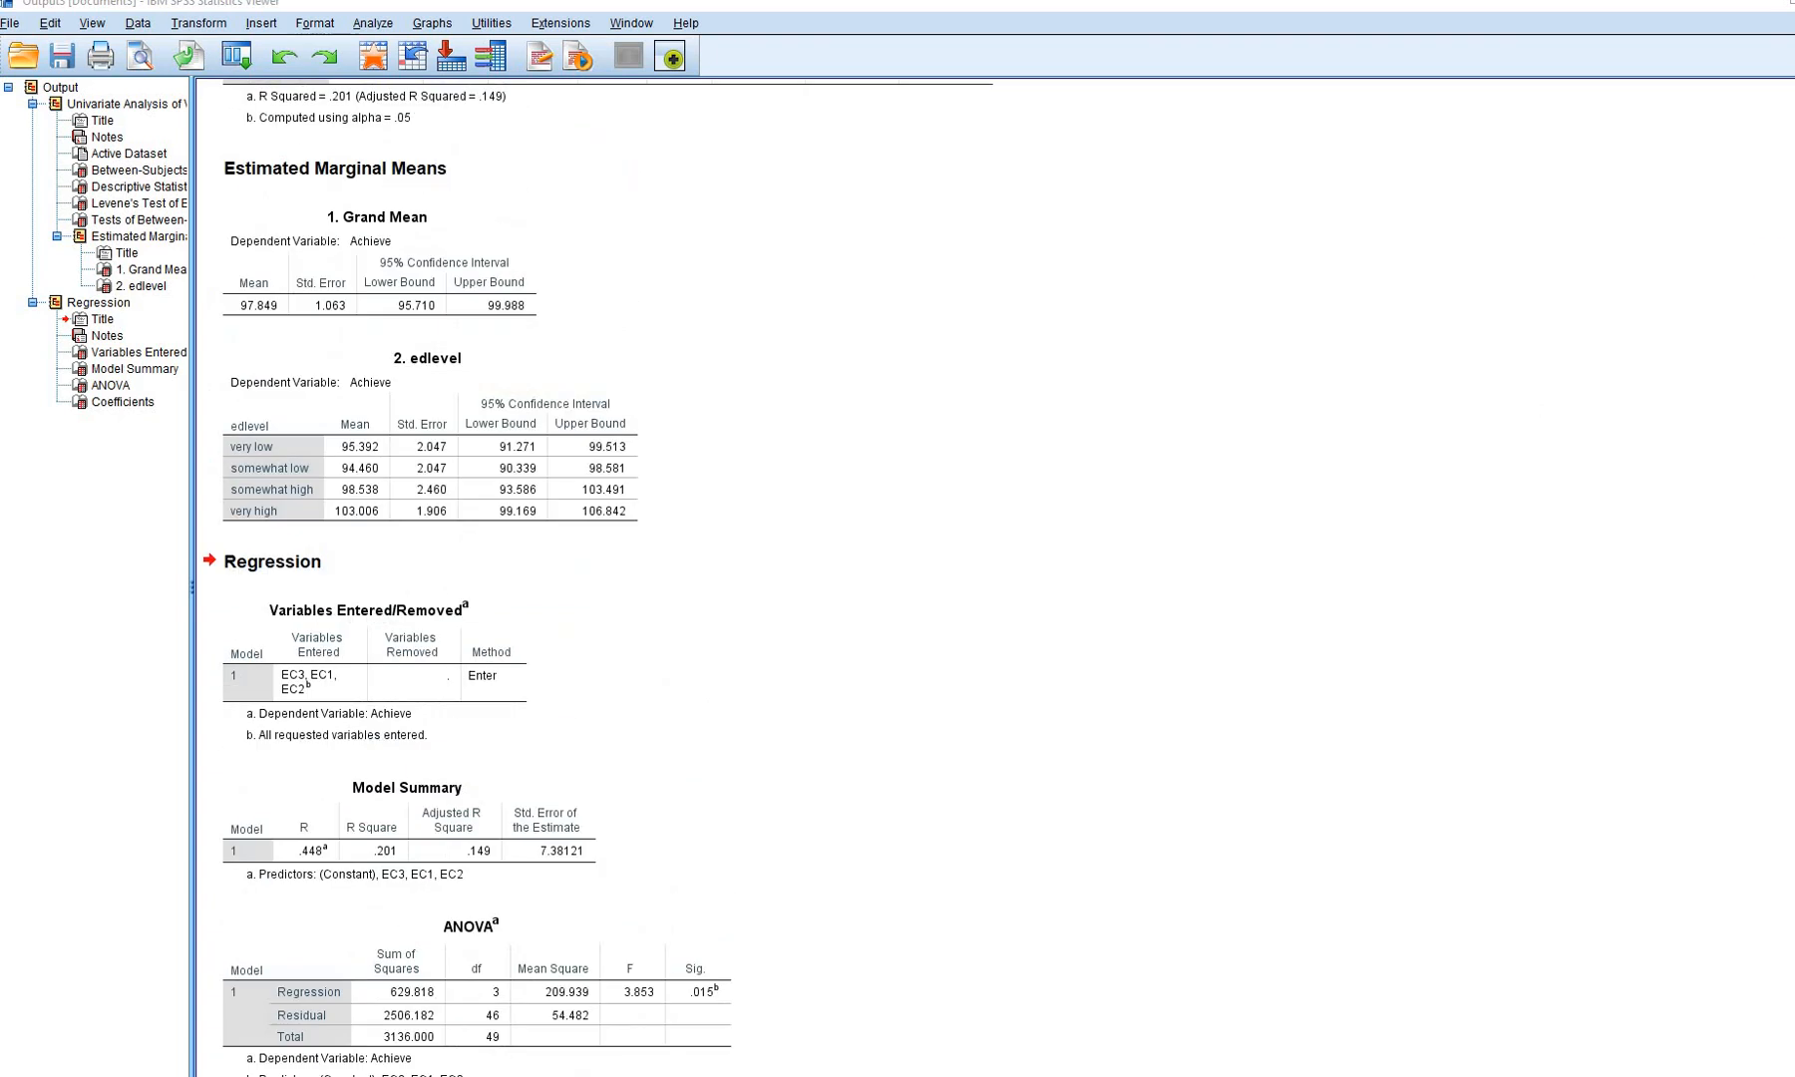
{"action": "mouse_move", "coordinate": [231, 325]}
{"action": "left_mouse_down"}
{"action": "mouse_move", "coordinate": [296, 327]}
{"action": "mouse_move", "coordinate": [185, 326]}
{"action": "left_mouse_up"}
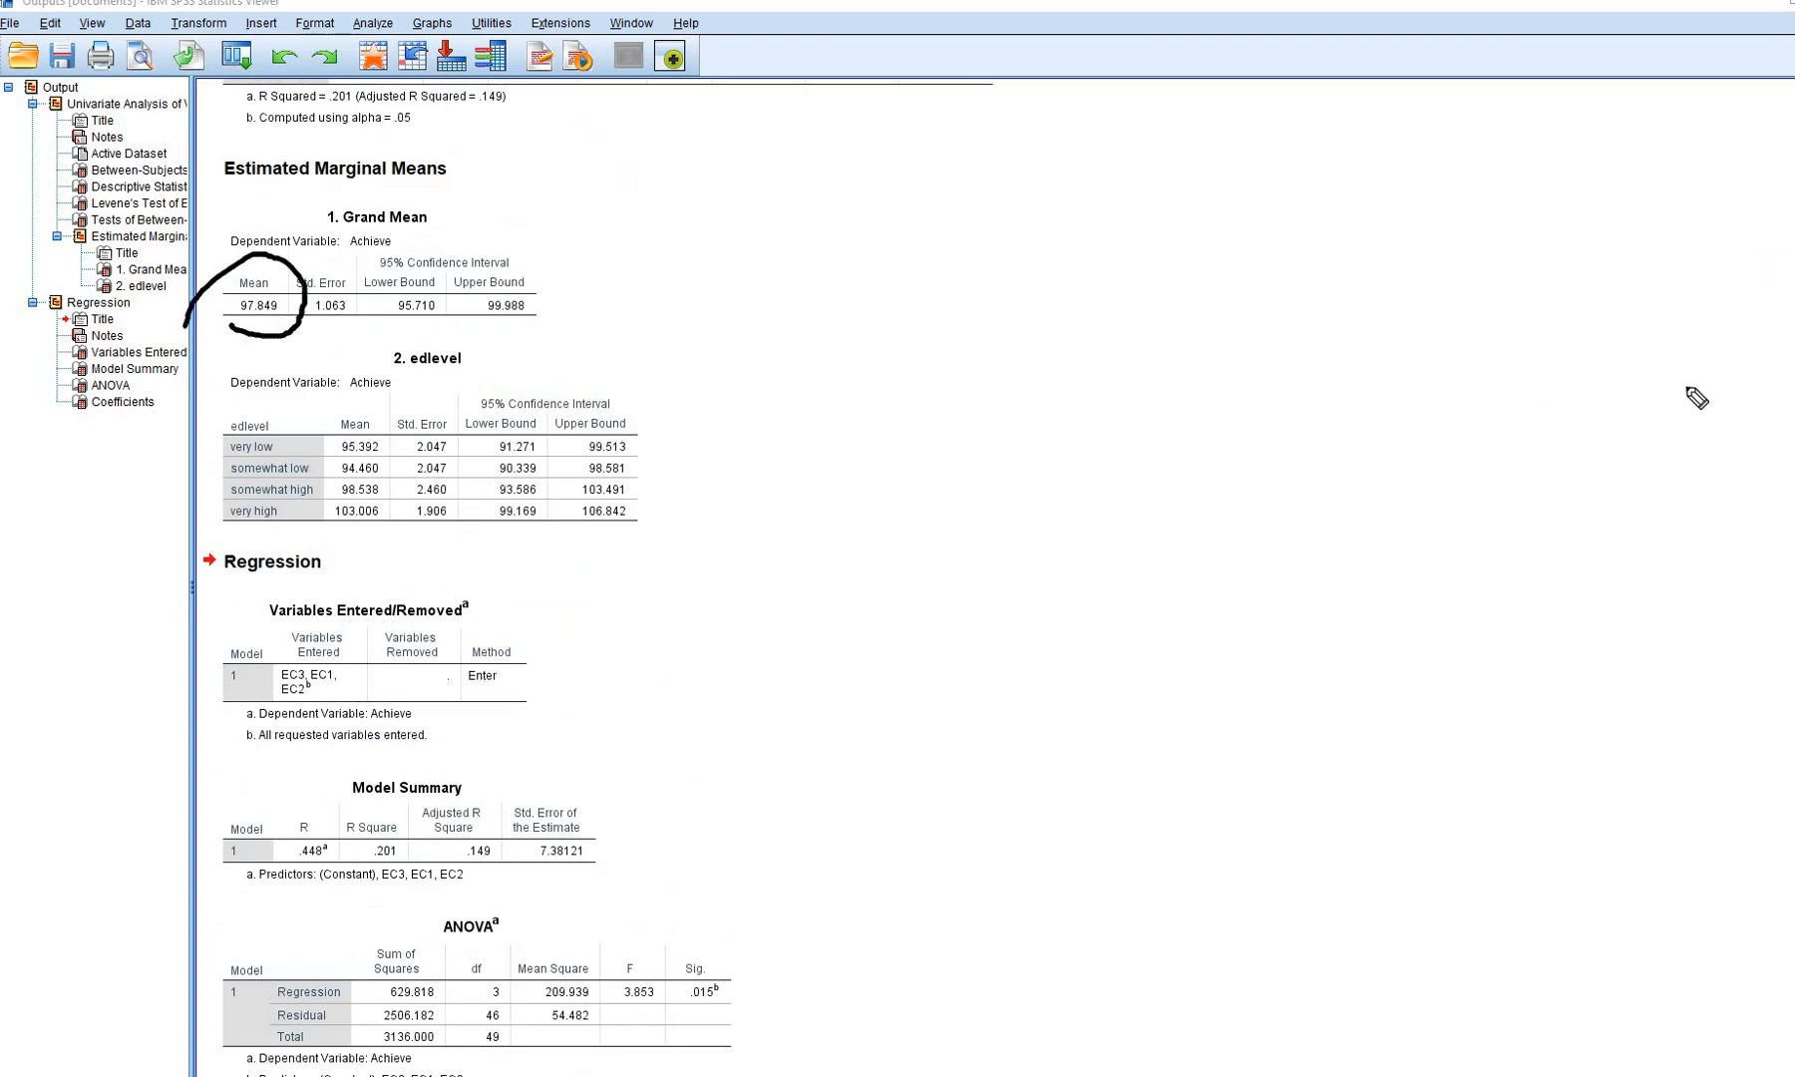
{"action": "key", "text": "Escape"}
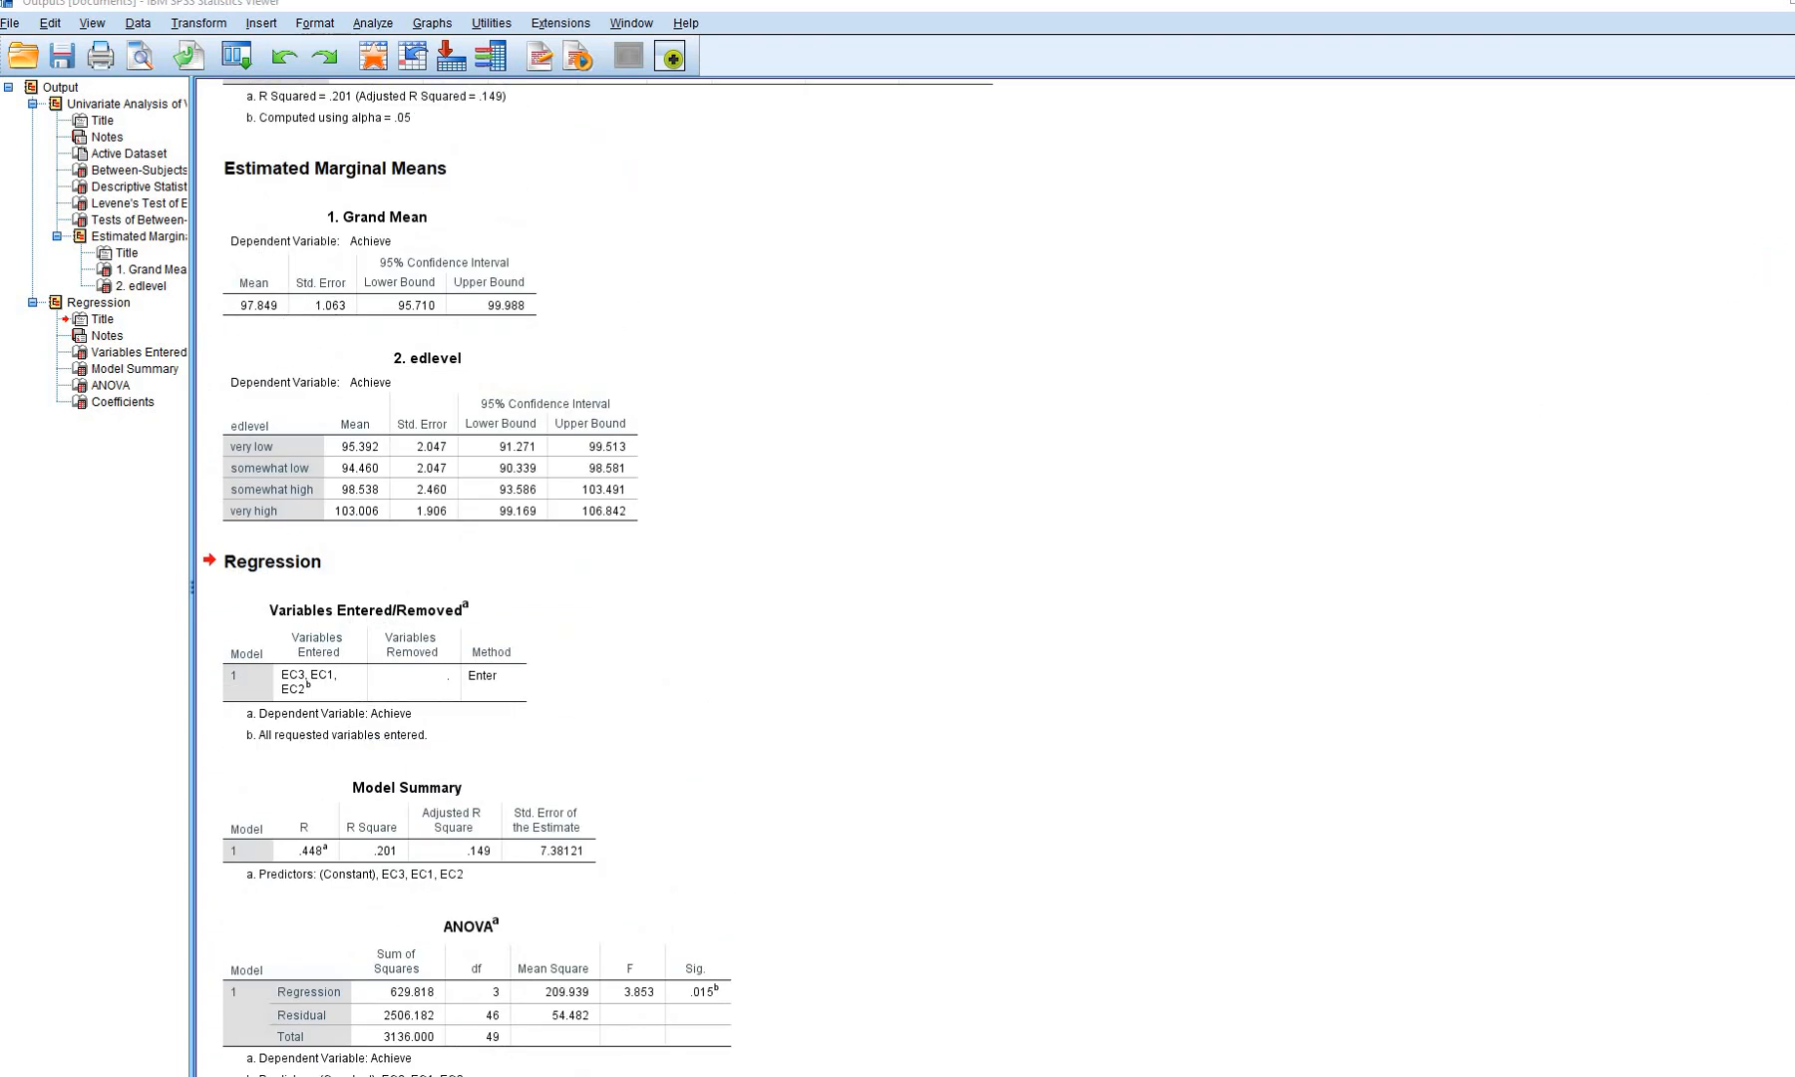
{"action": "scroll", "coordinate": [1008, 718], "scroll_direction": "down", "scroll_amount": 3}
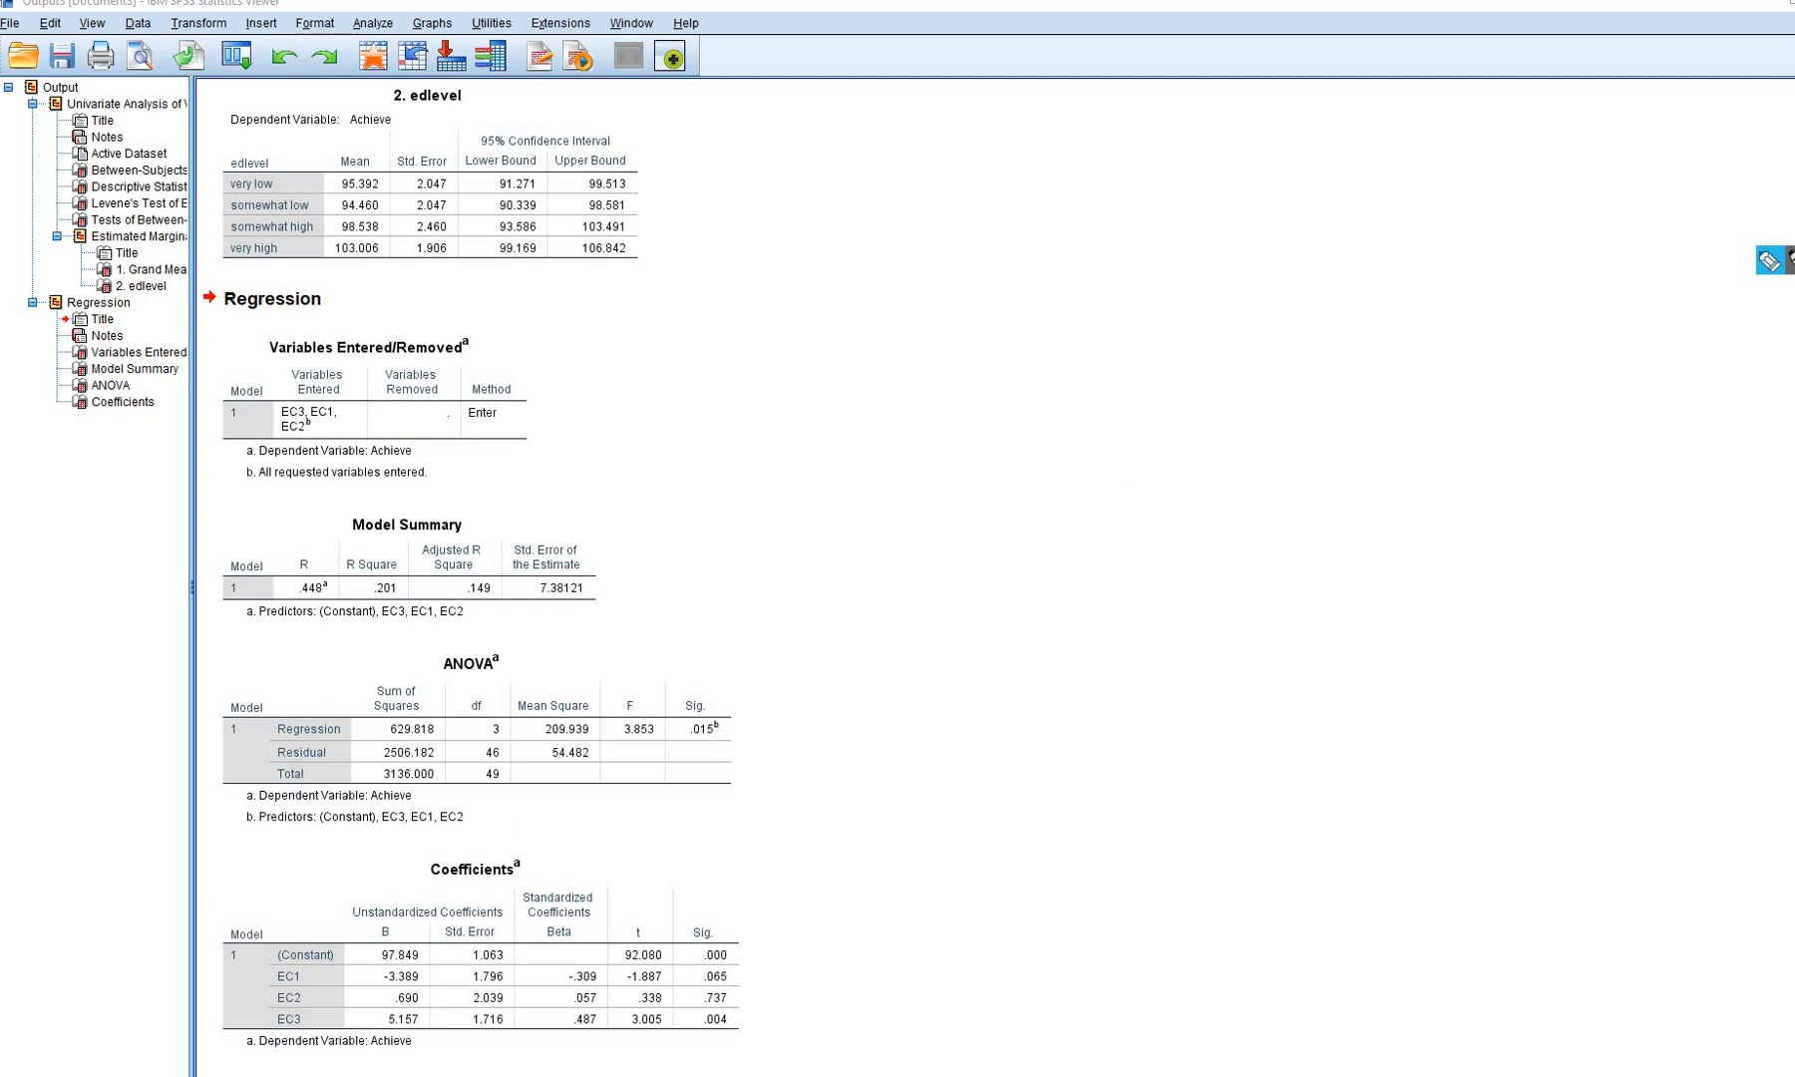
{"action": "left_click", "coordinate": [1771, 262]}
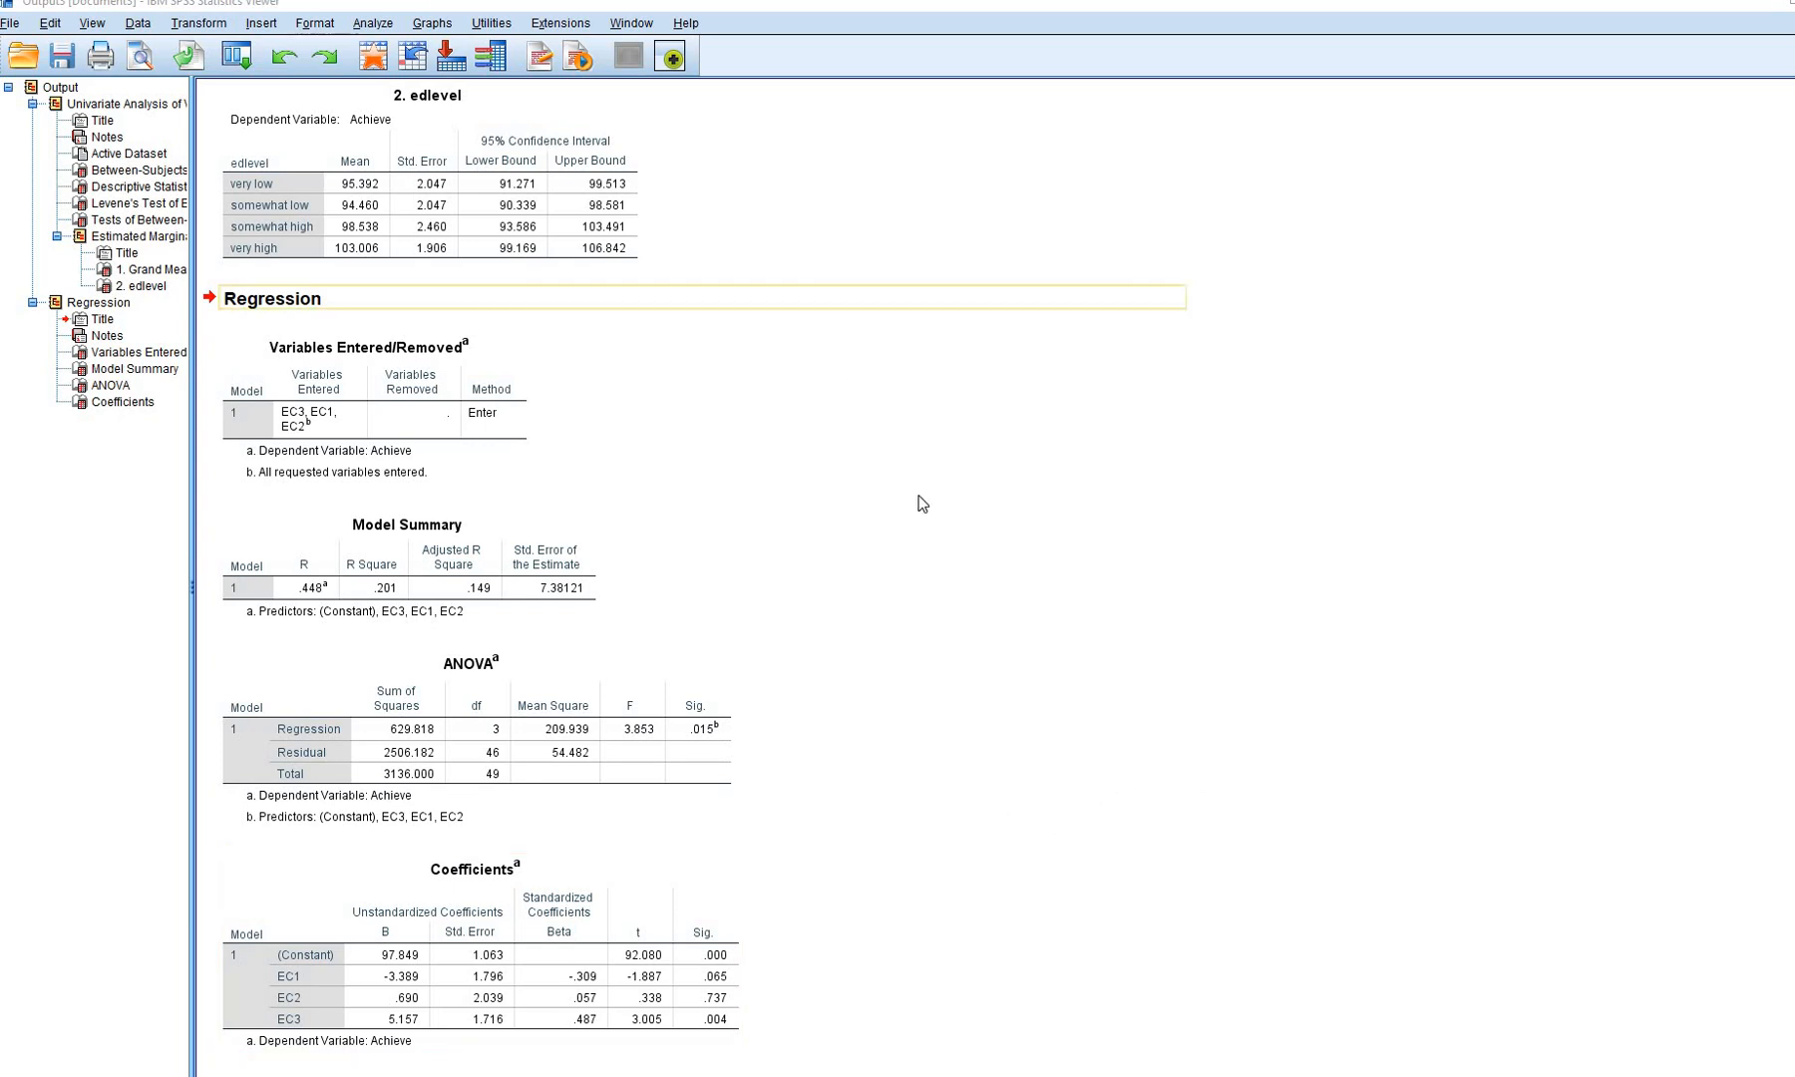
Set up a General Linear Model Univariate analysis of Achieve by edlevel that displays estimated marginal means for (OVERALL) and edlevel
{"action": "left_click", "coordinate": [377, 25]}
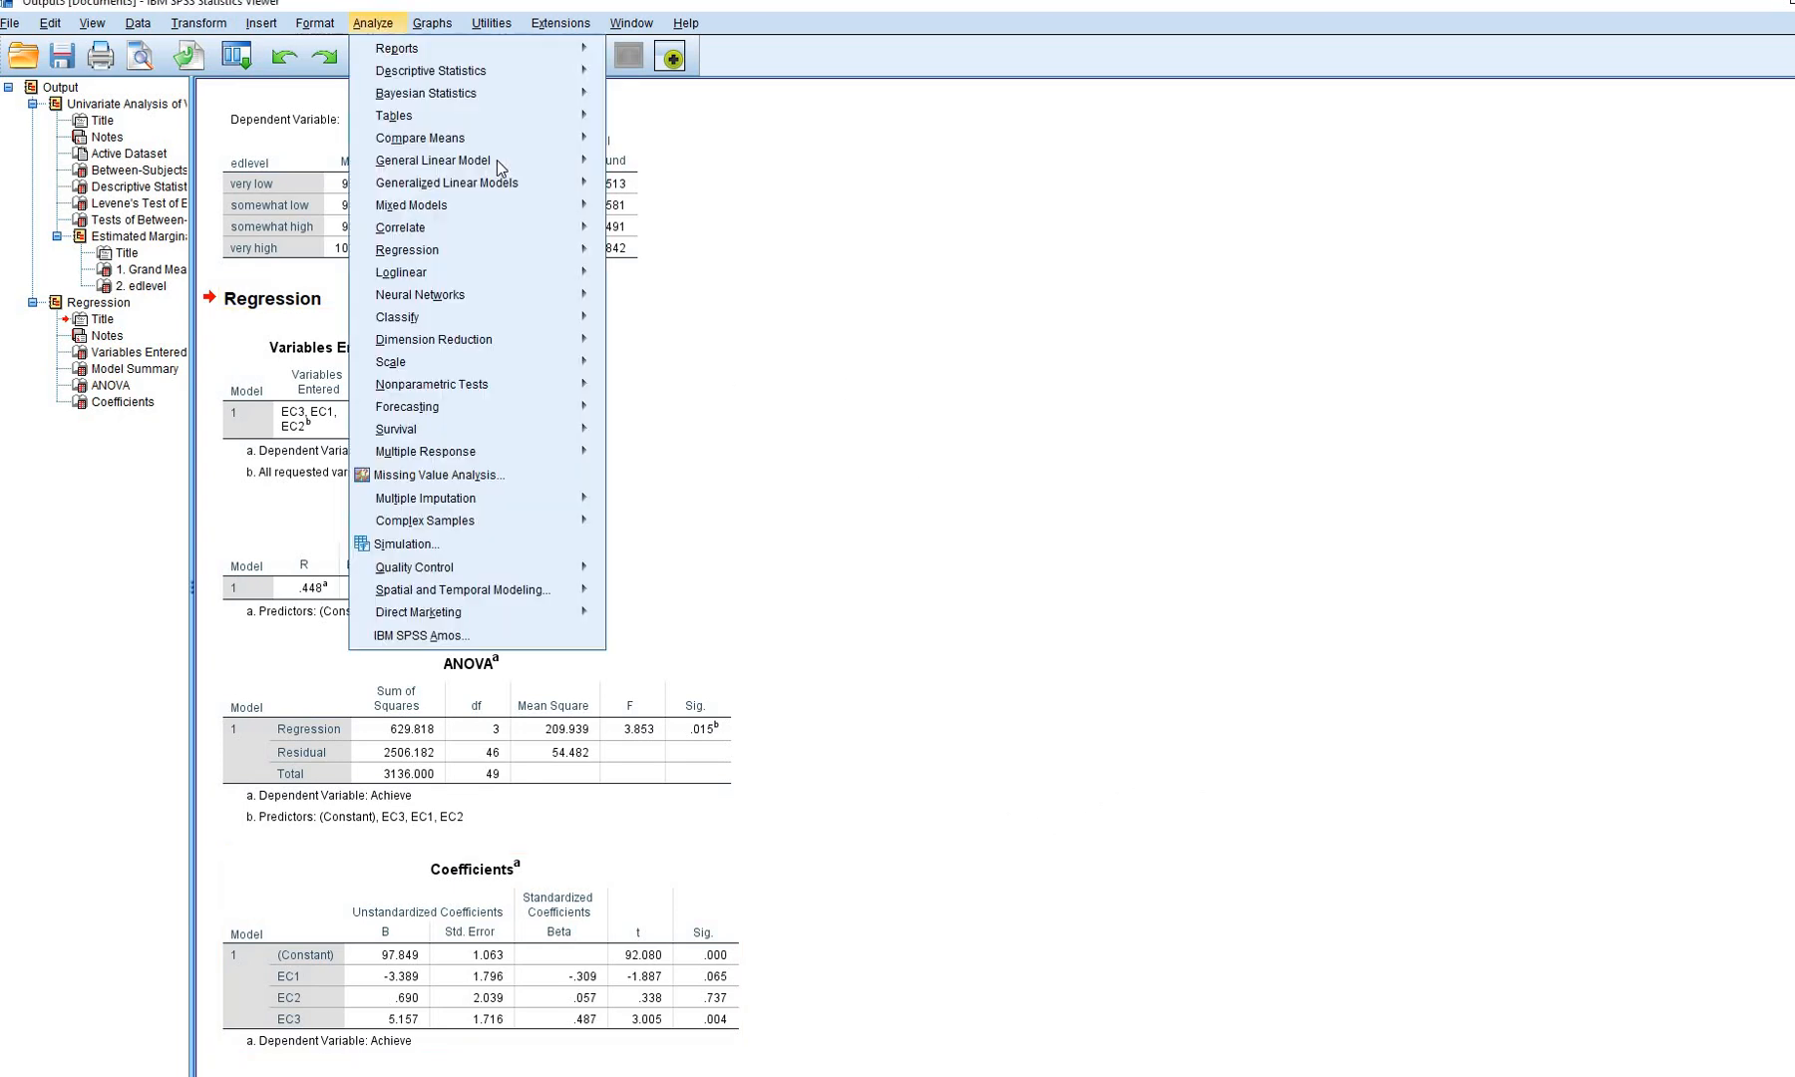
{"action": "mouse_move", "coordinate": [496, 161]}
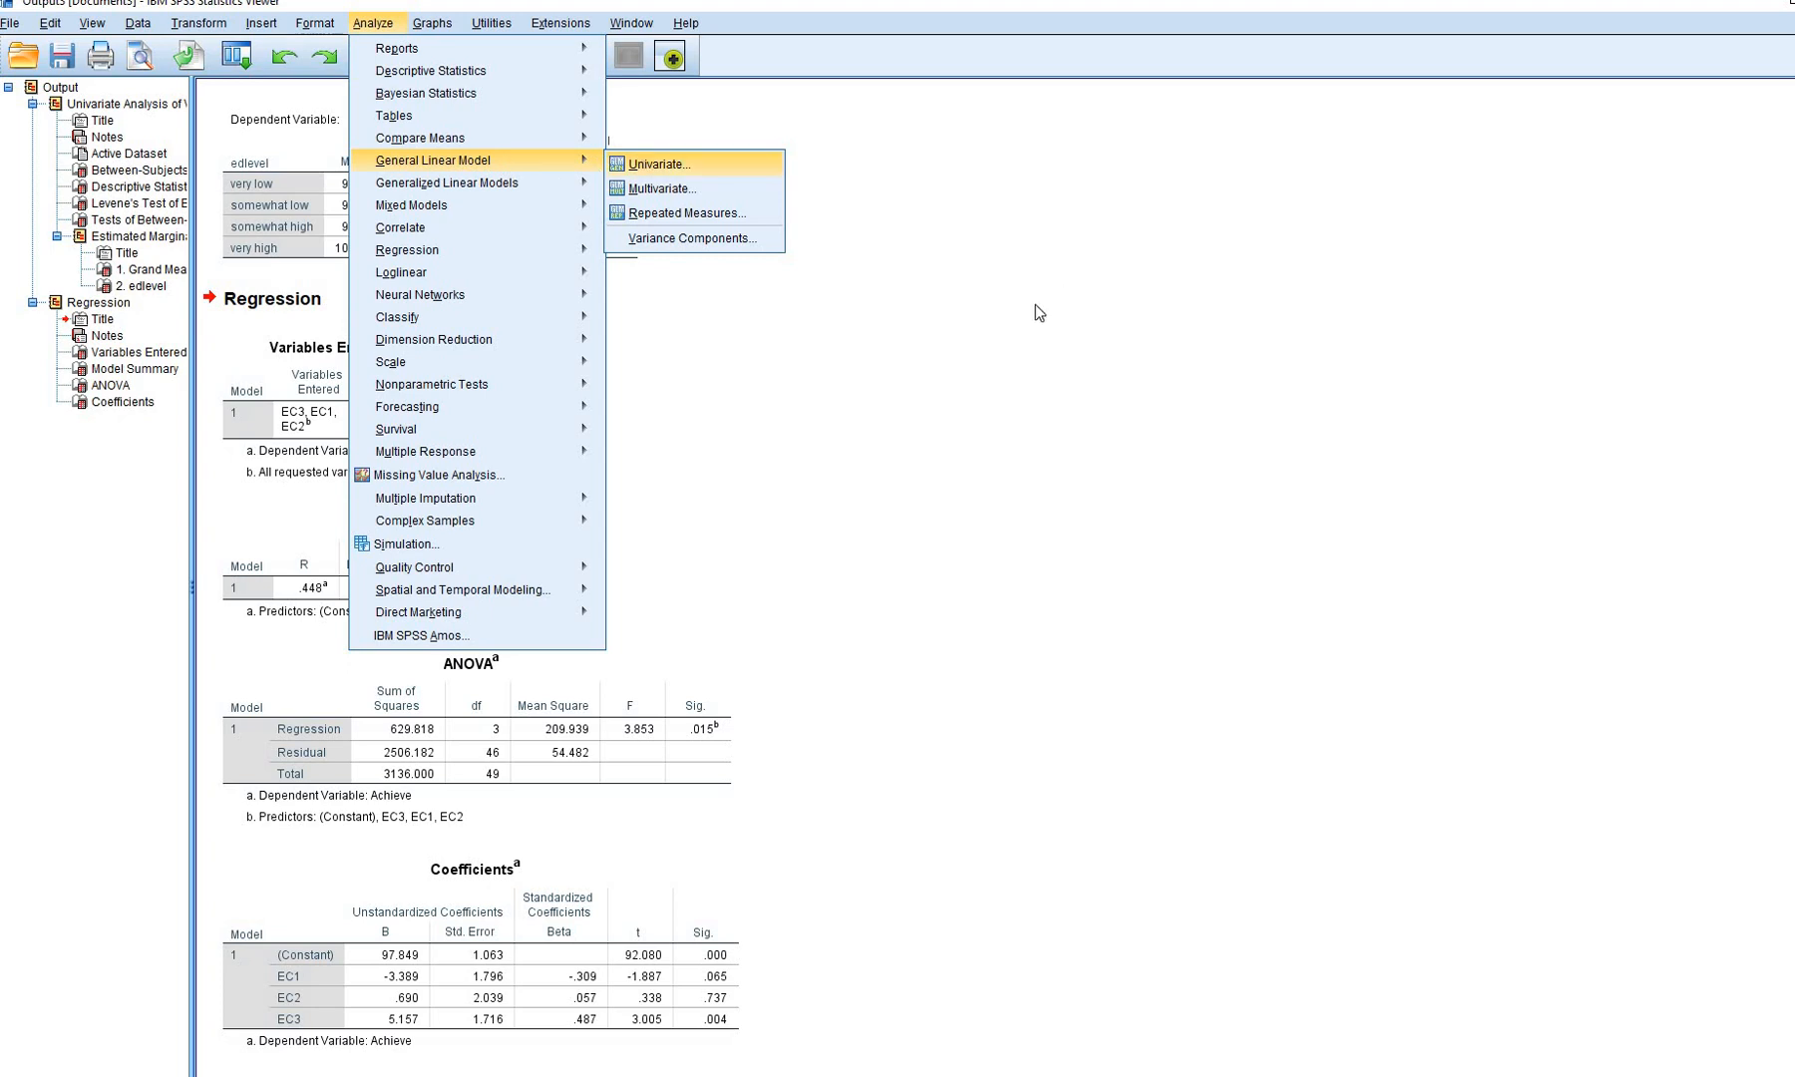
{"action": "key", "text": "Return"}
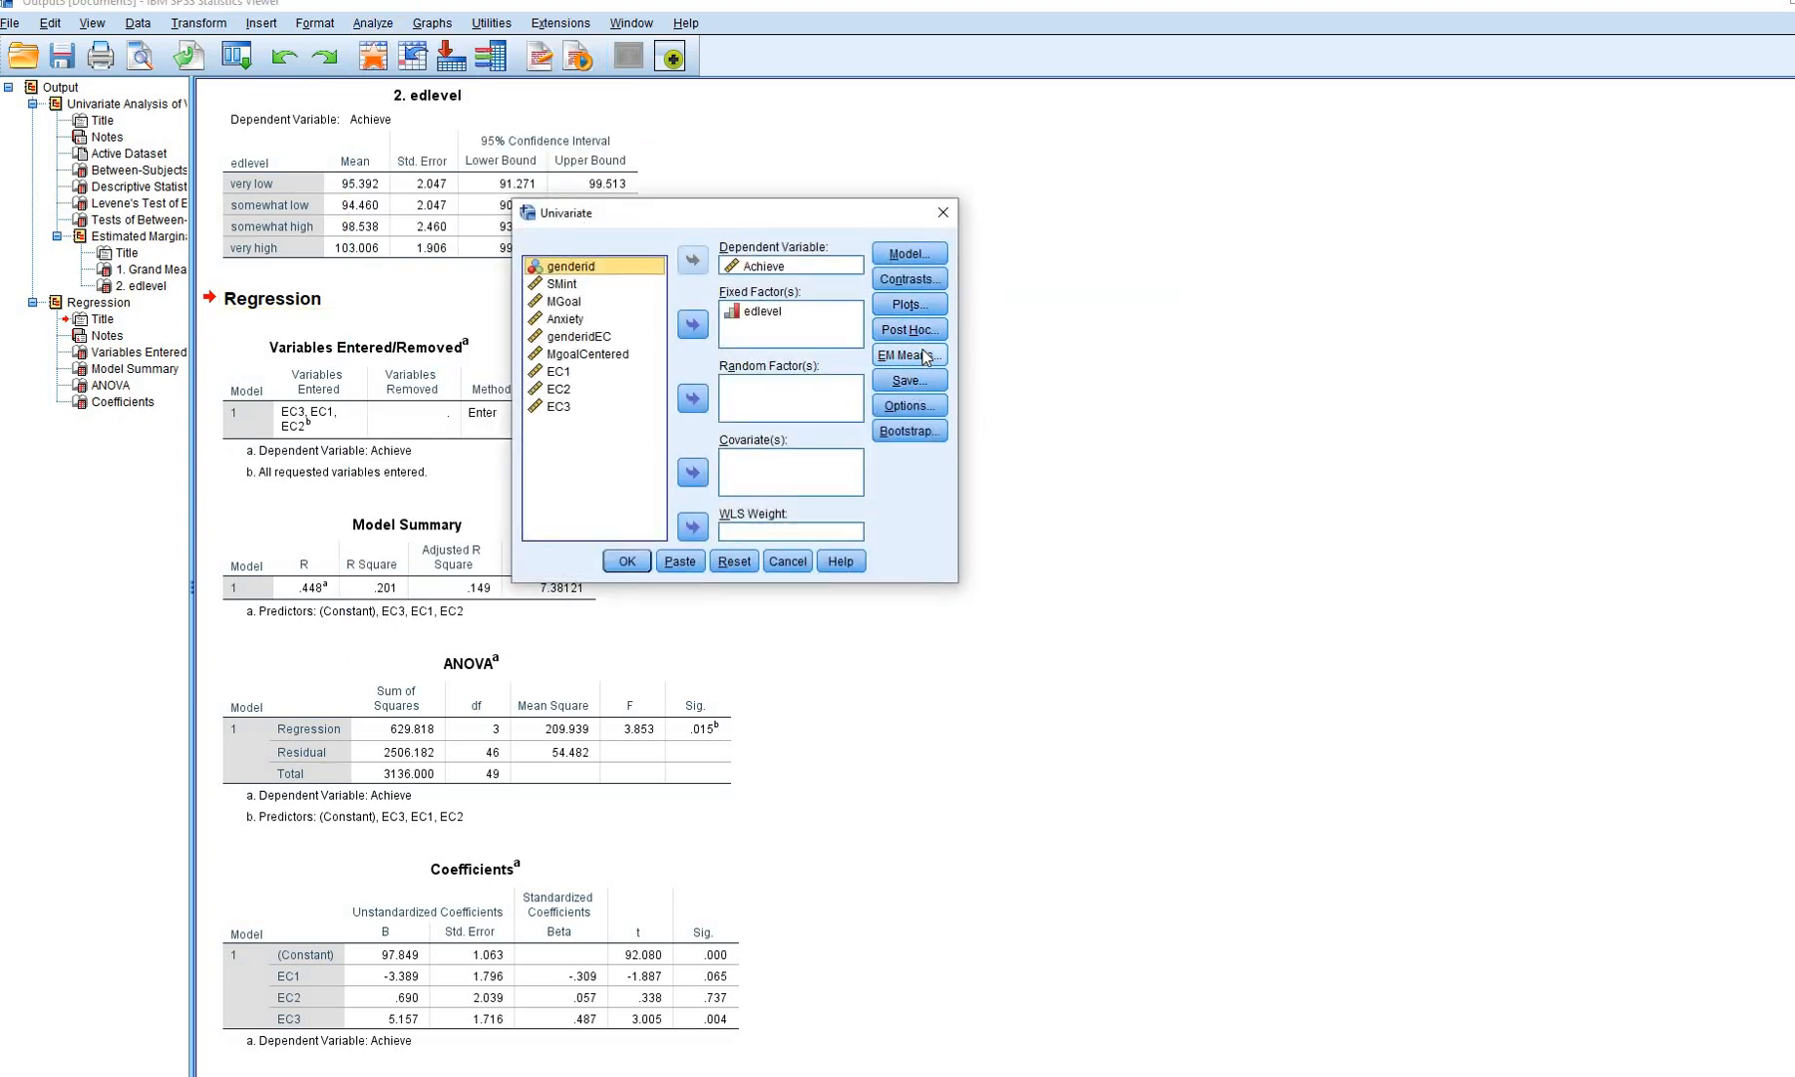
{"action": "left_click", "coordinate": [926, 357]}
{"action": "left_click", "coordinate": [1058, 318], "text": "shift"}
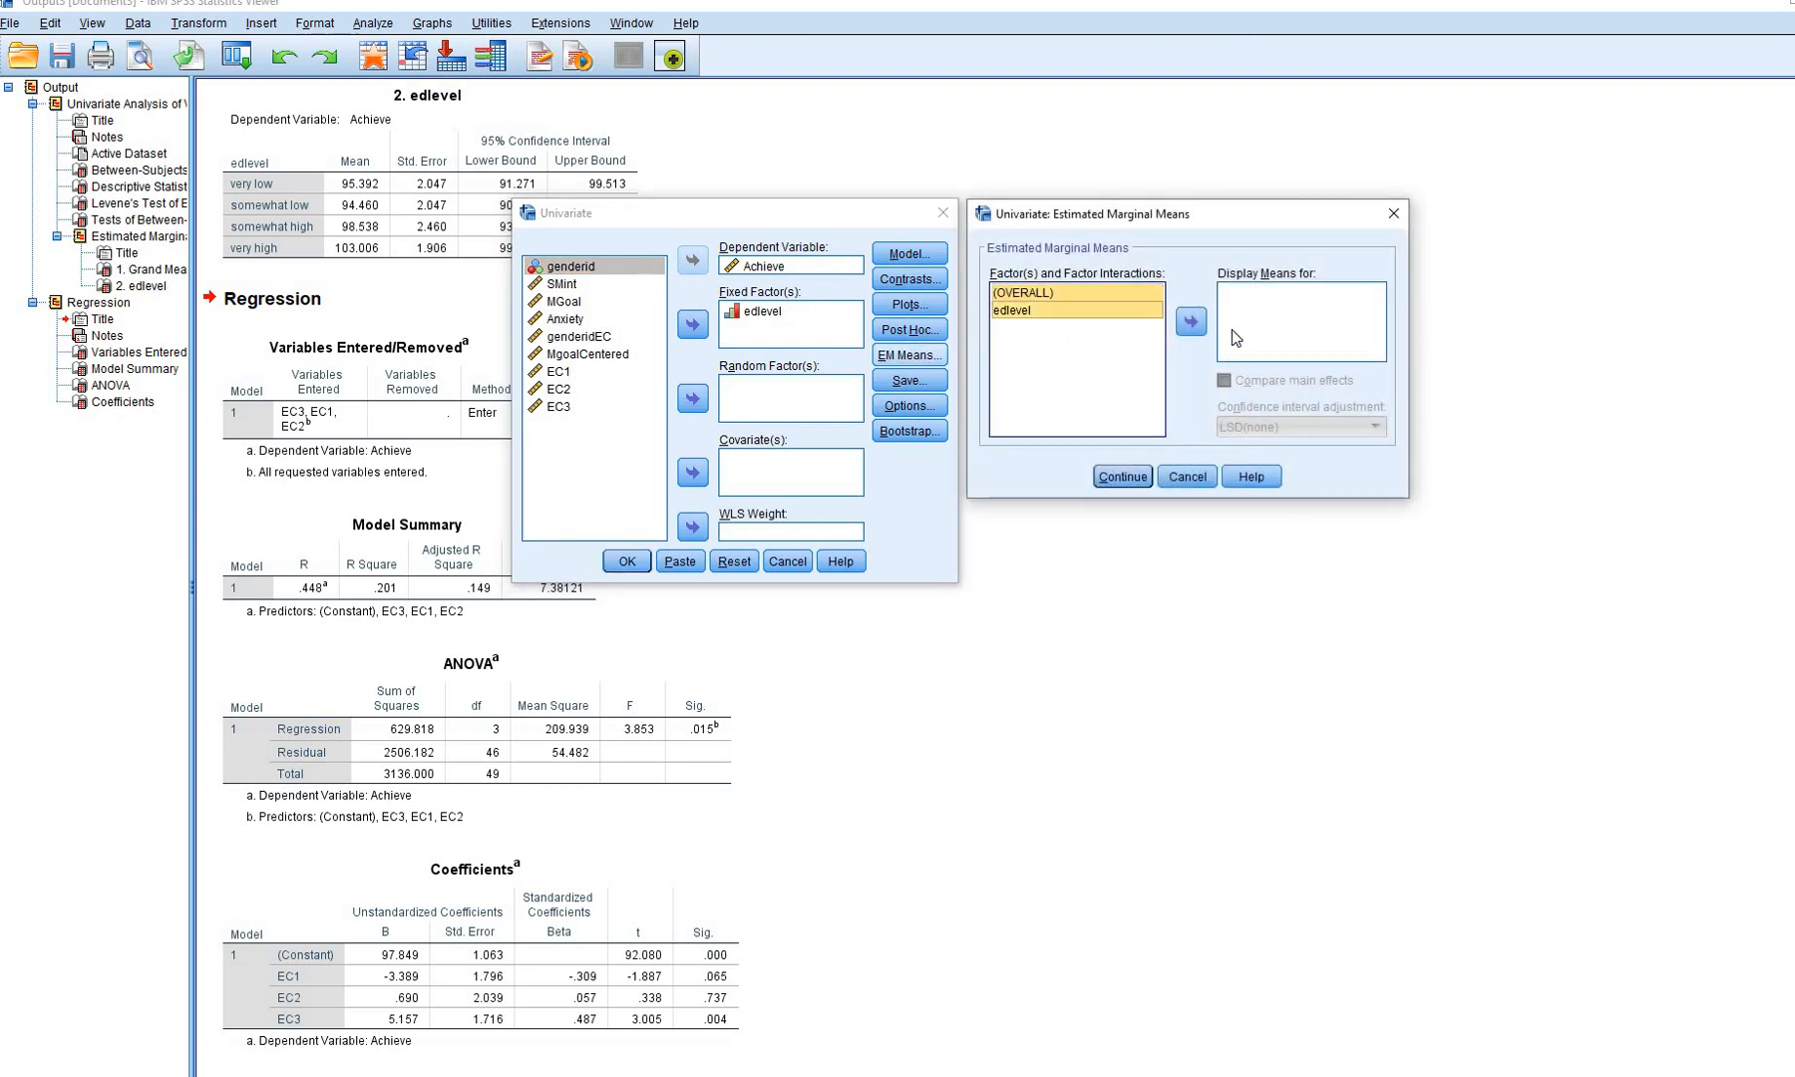
{"action": "left_click", "coordinate": [1191, 321]}
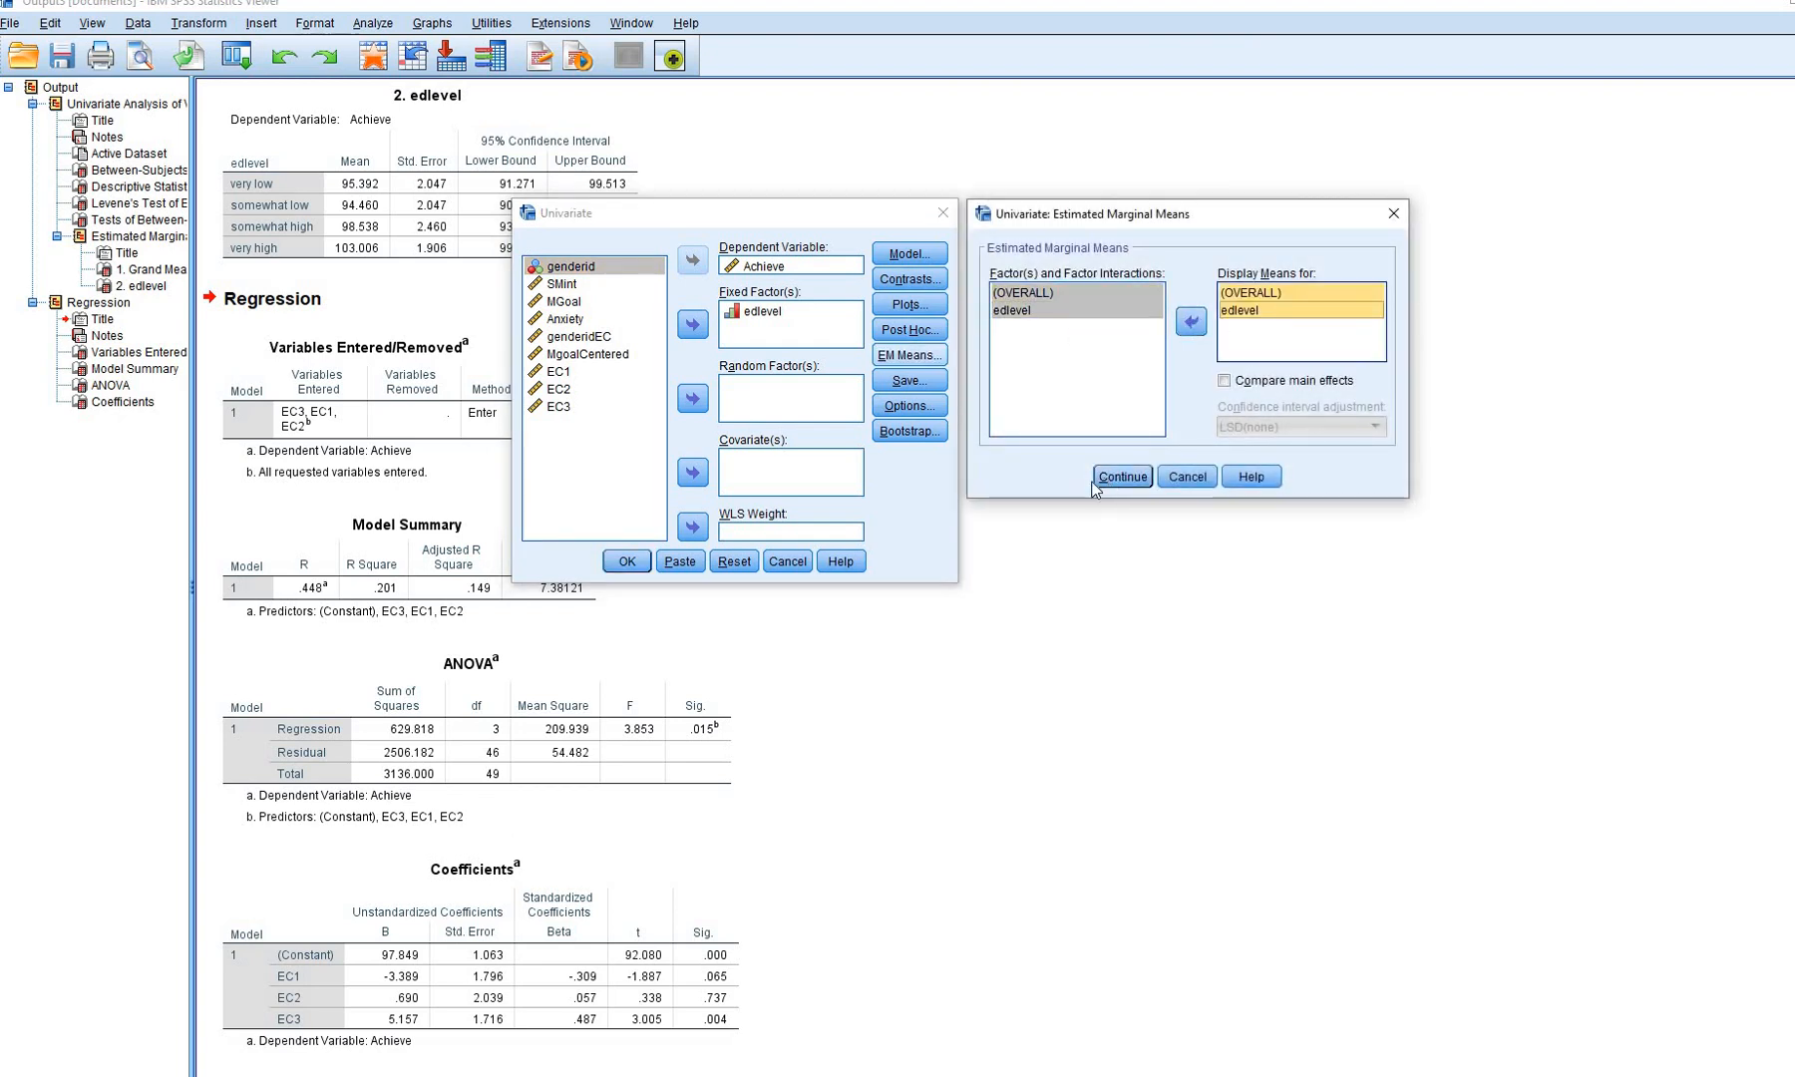
{"action": "left_click", "coordinate": [1117, 477]}
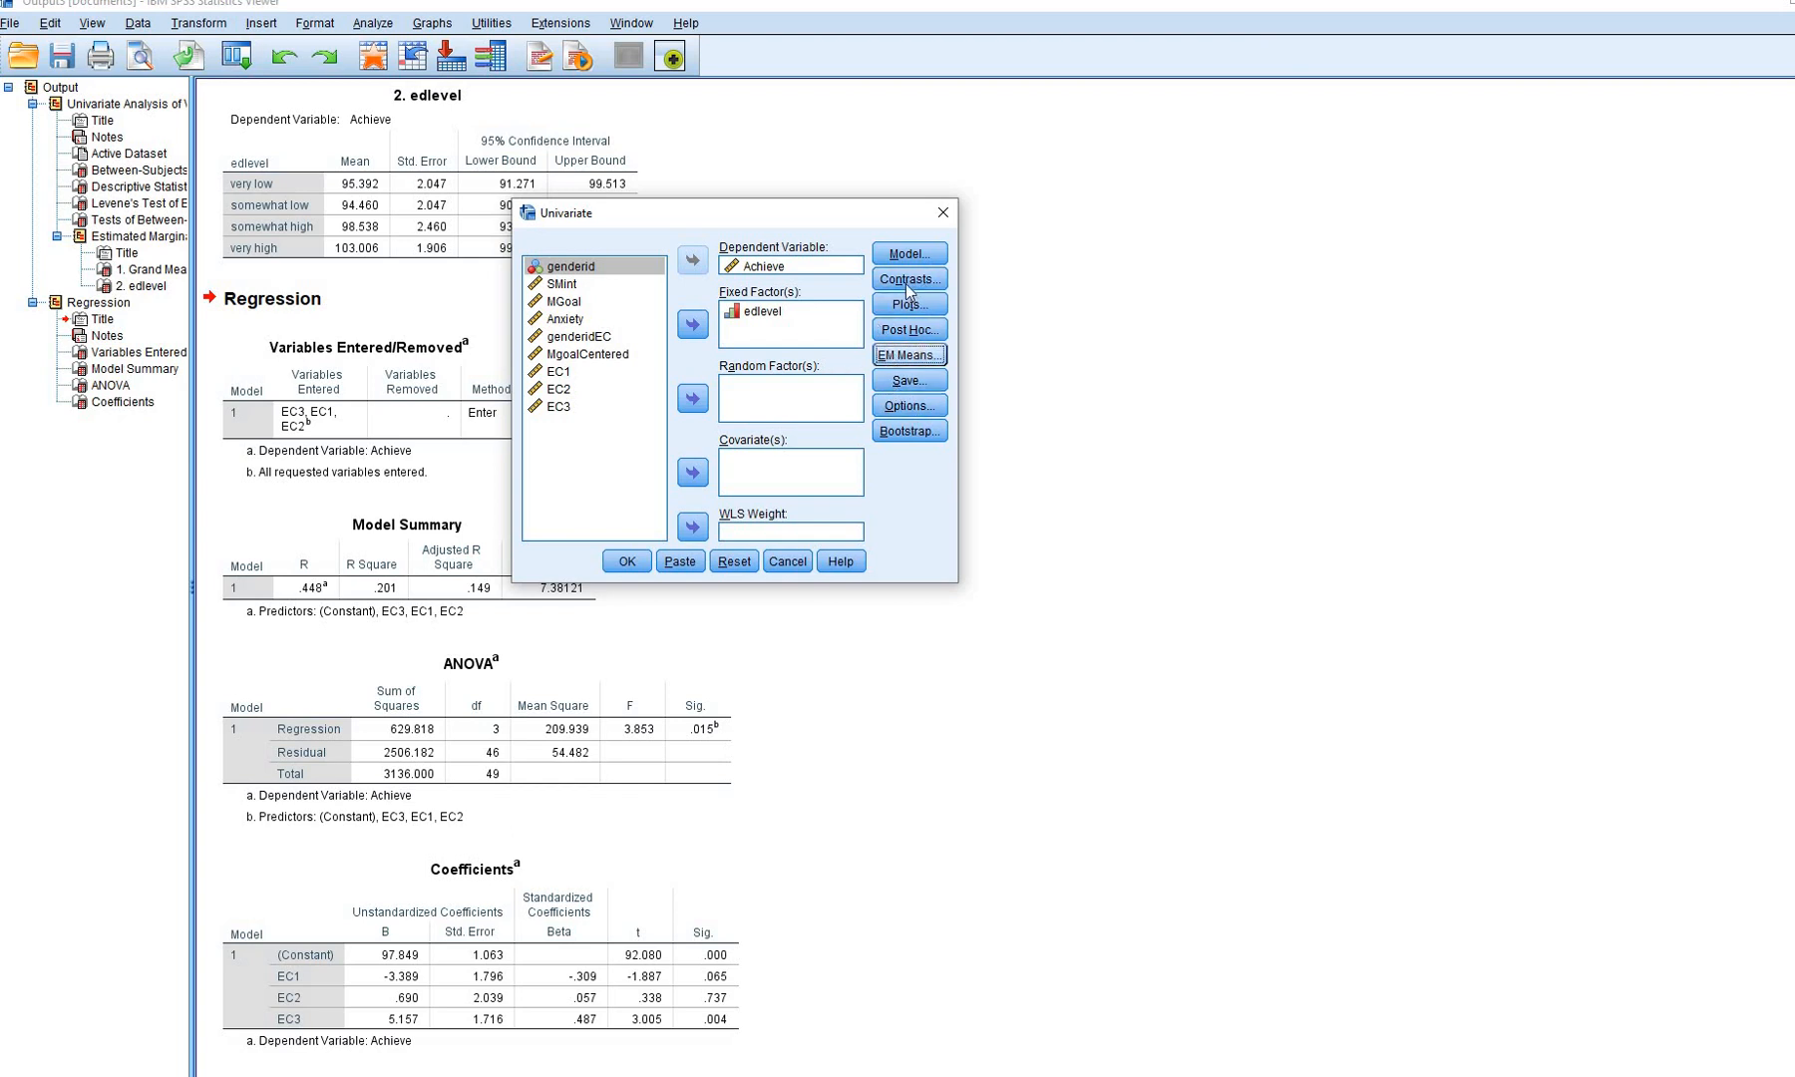
Apply a Deviation contrast with First as the reference category to edlevel and run the Univariate analysis
{"action": "left_click", "coordinate": [908, 280]}
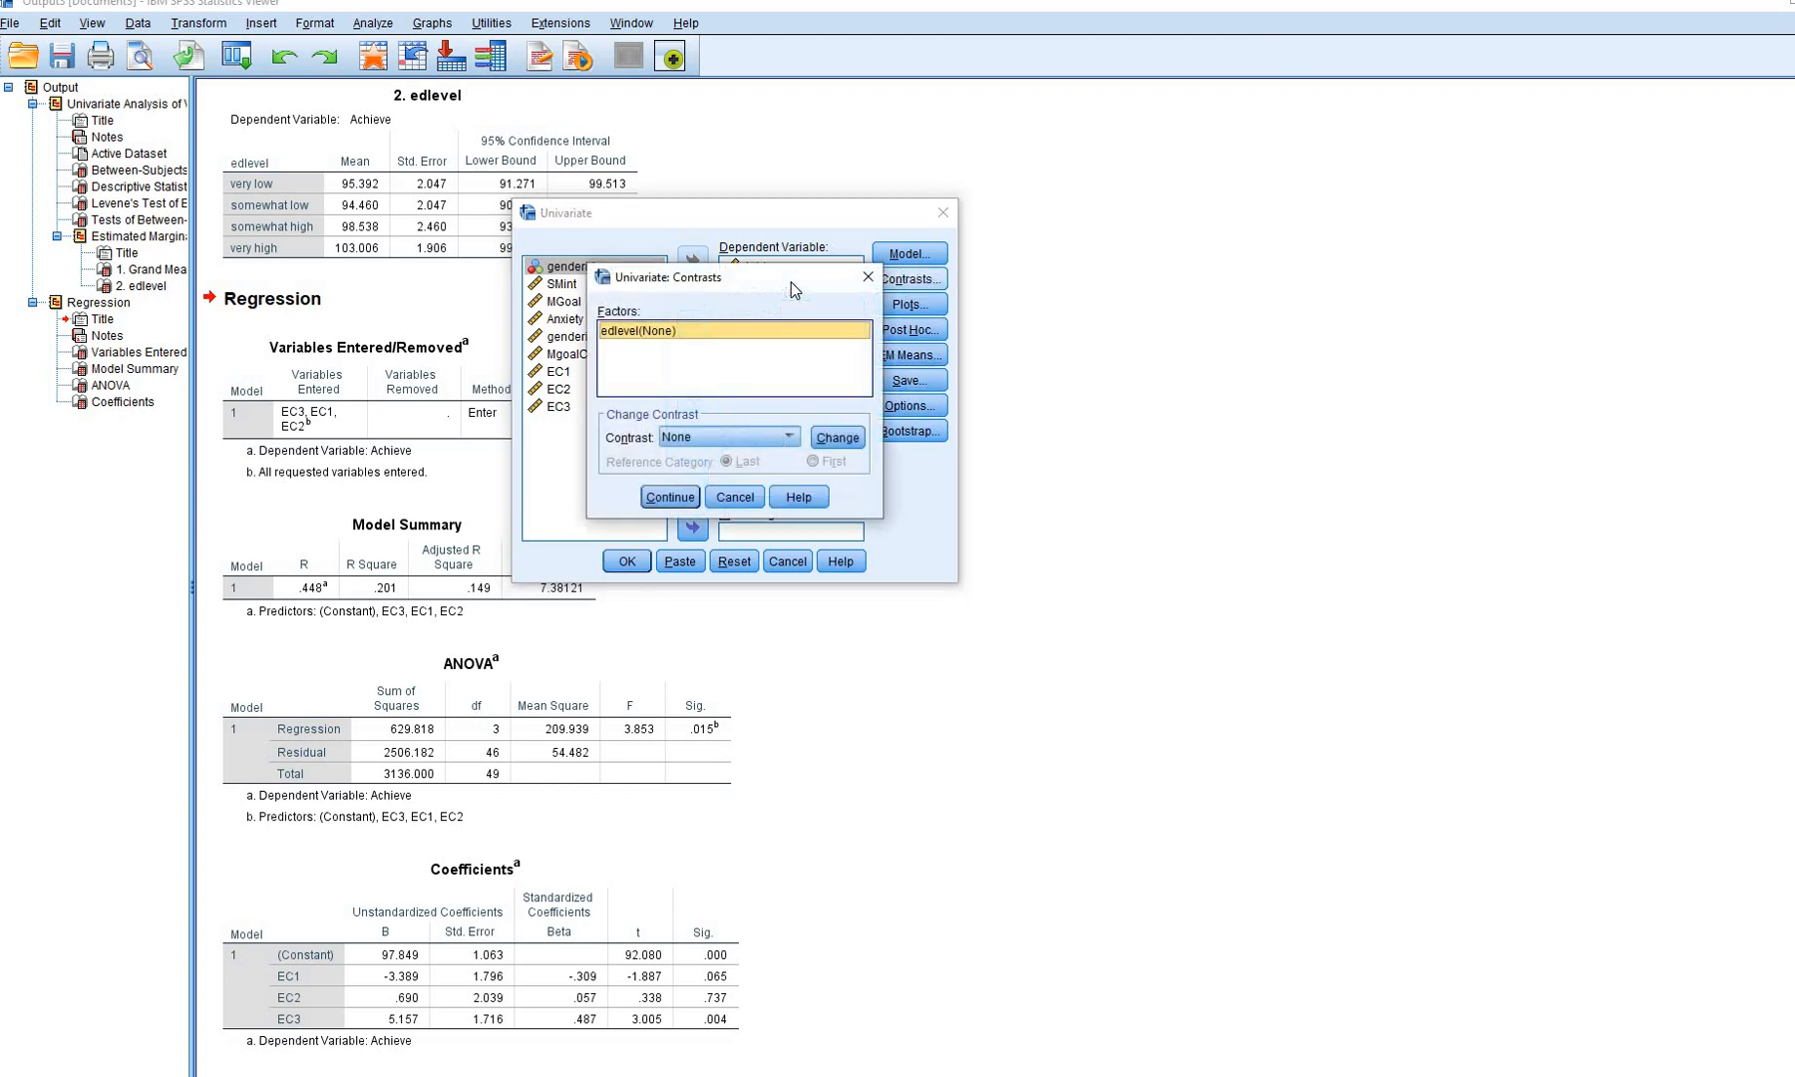
{"action": "left_click", "coordinate": [750, 436]}
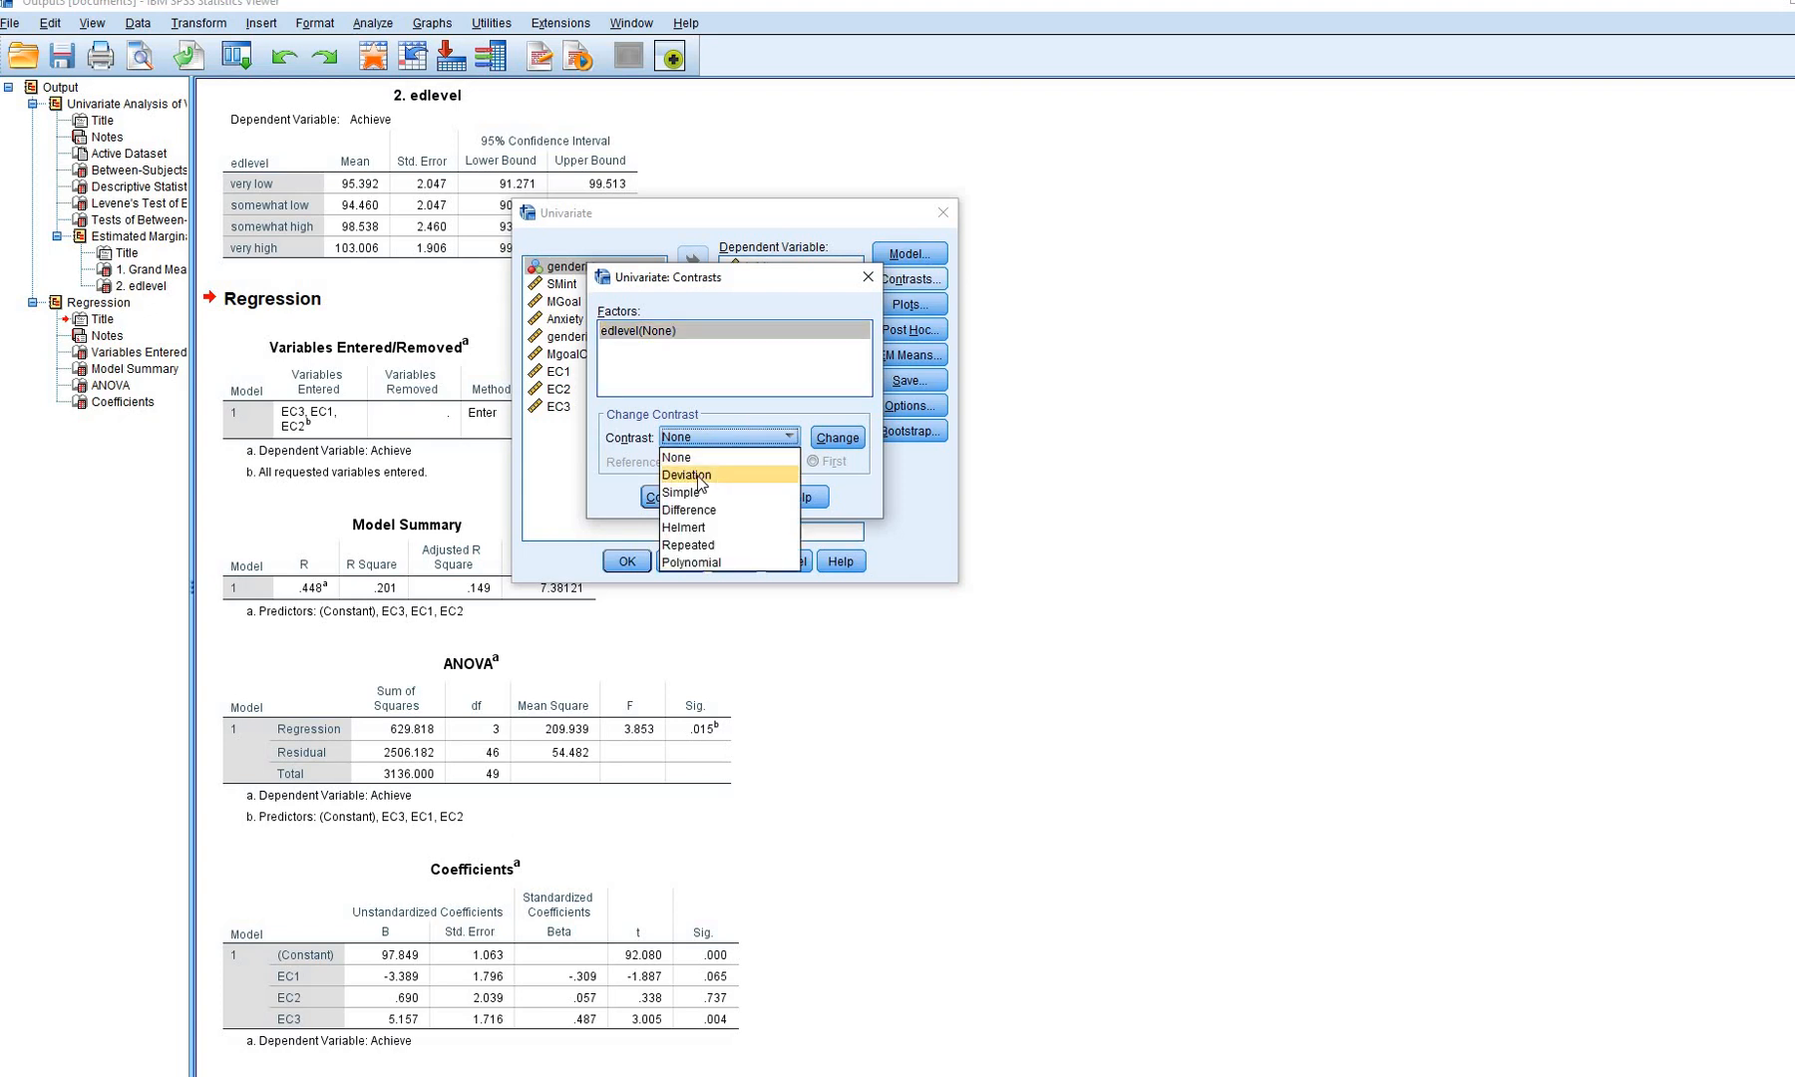
{"action": "left_click", "coordinate": [701, 477]}
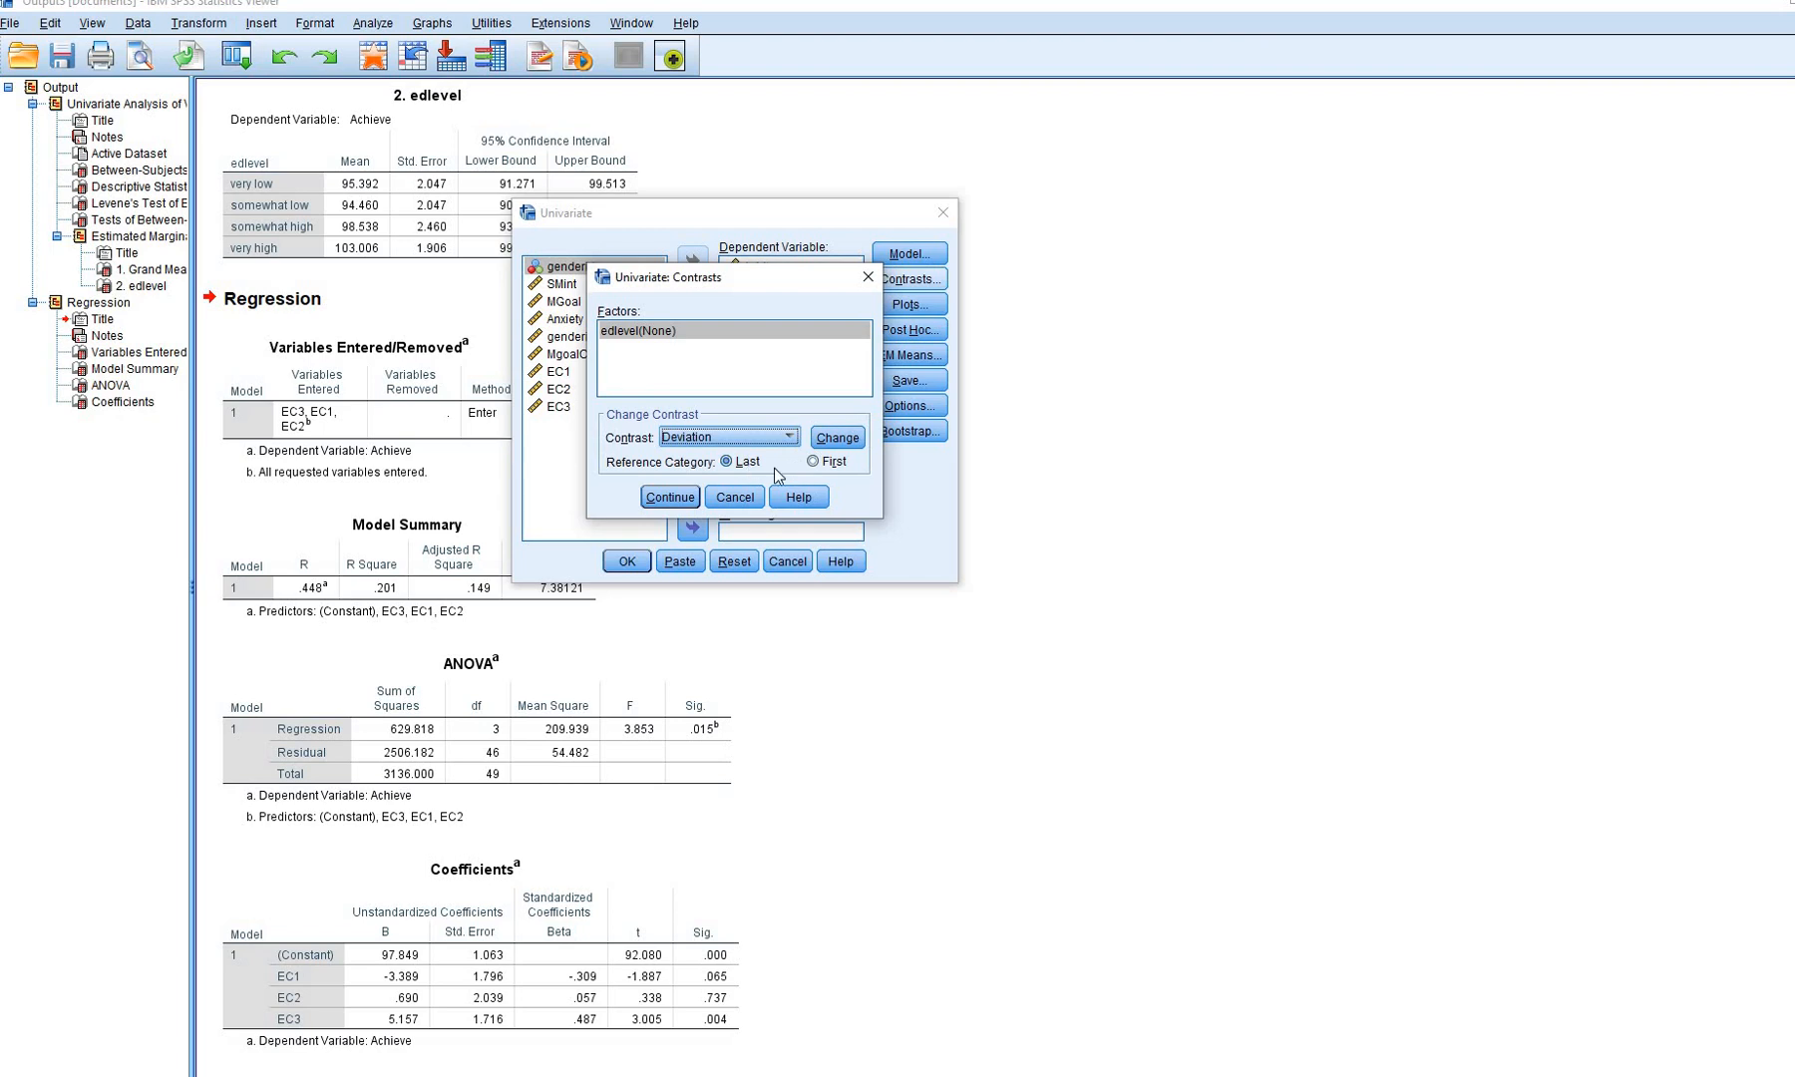
{"action": "left_click", "coordinate": [817, 462]}
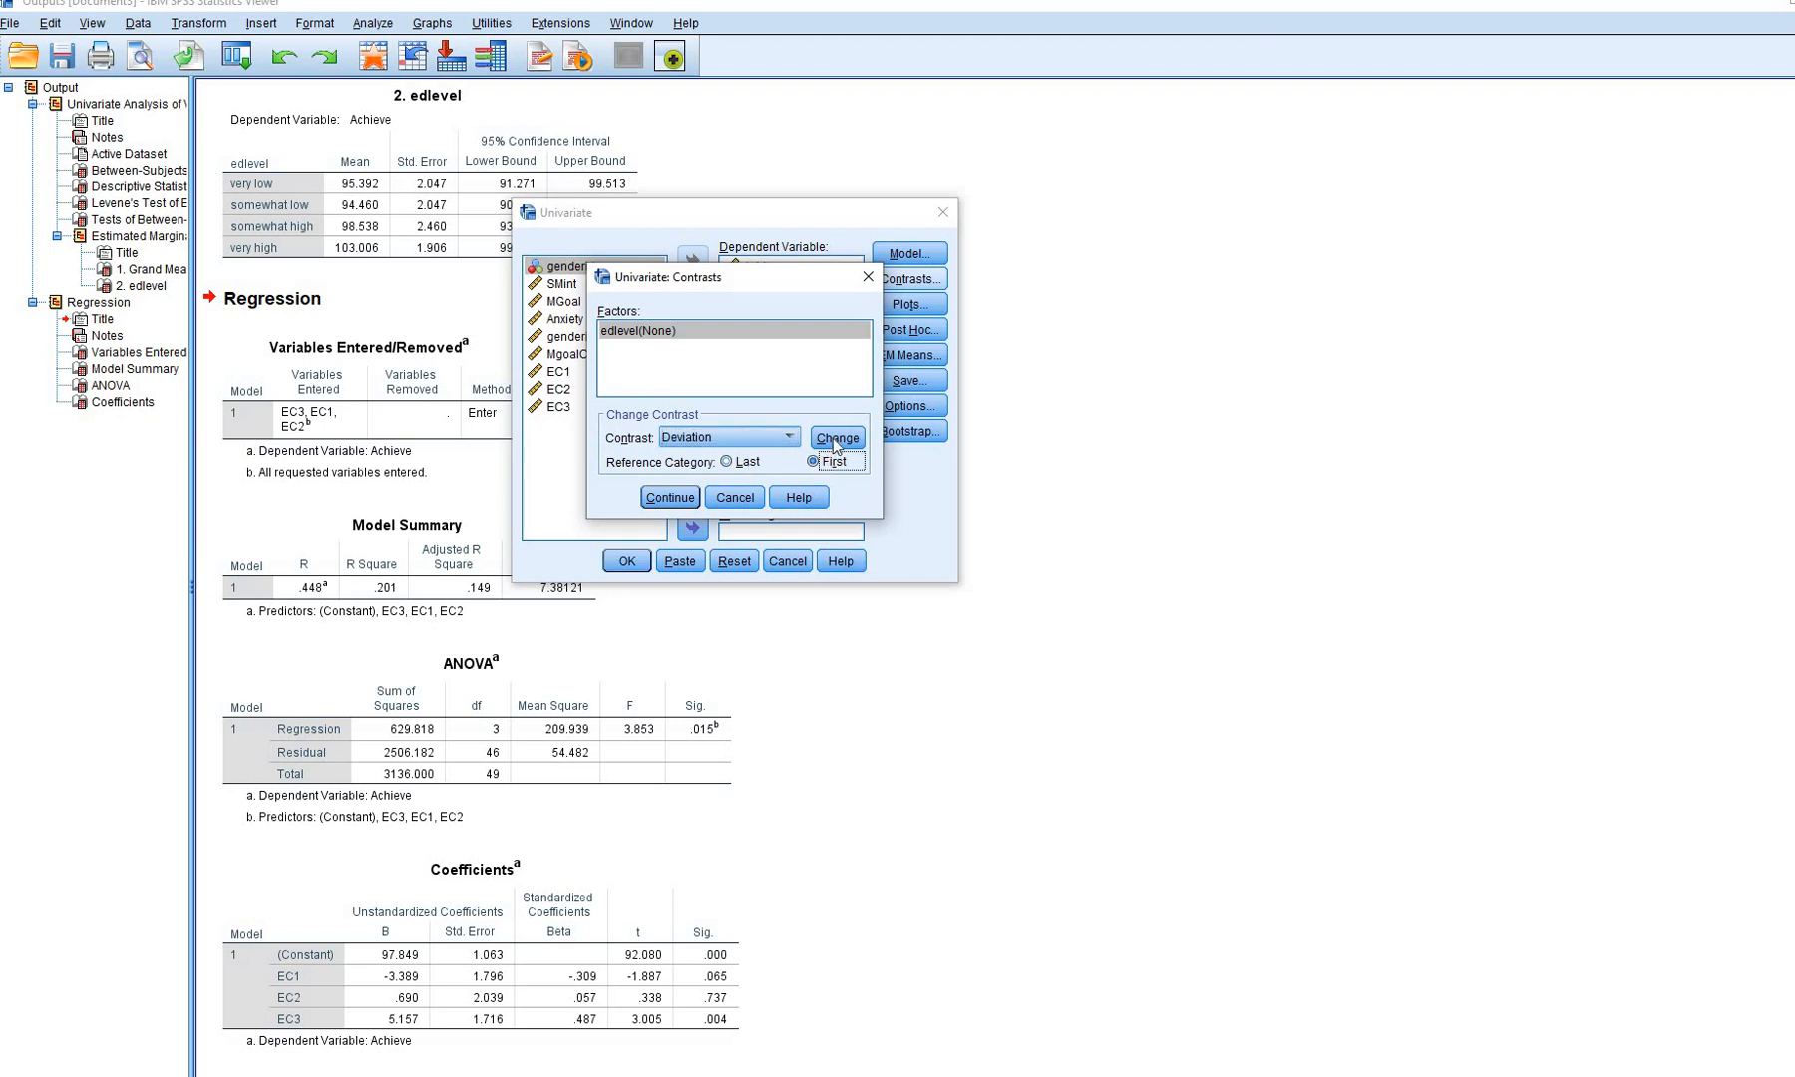
{"action": "left_click", "coordinate": [836, 439]}
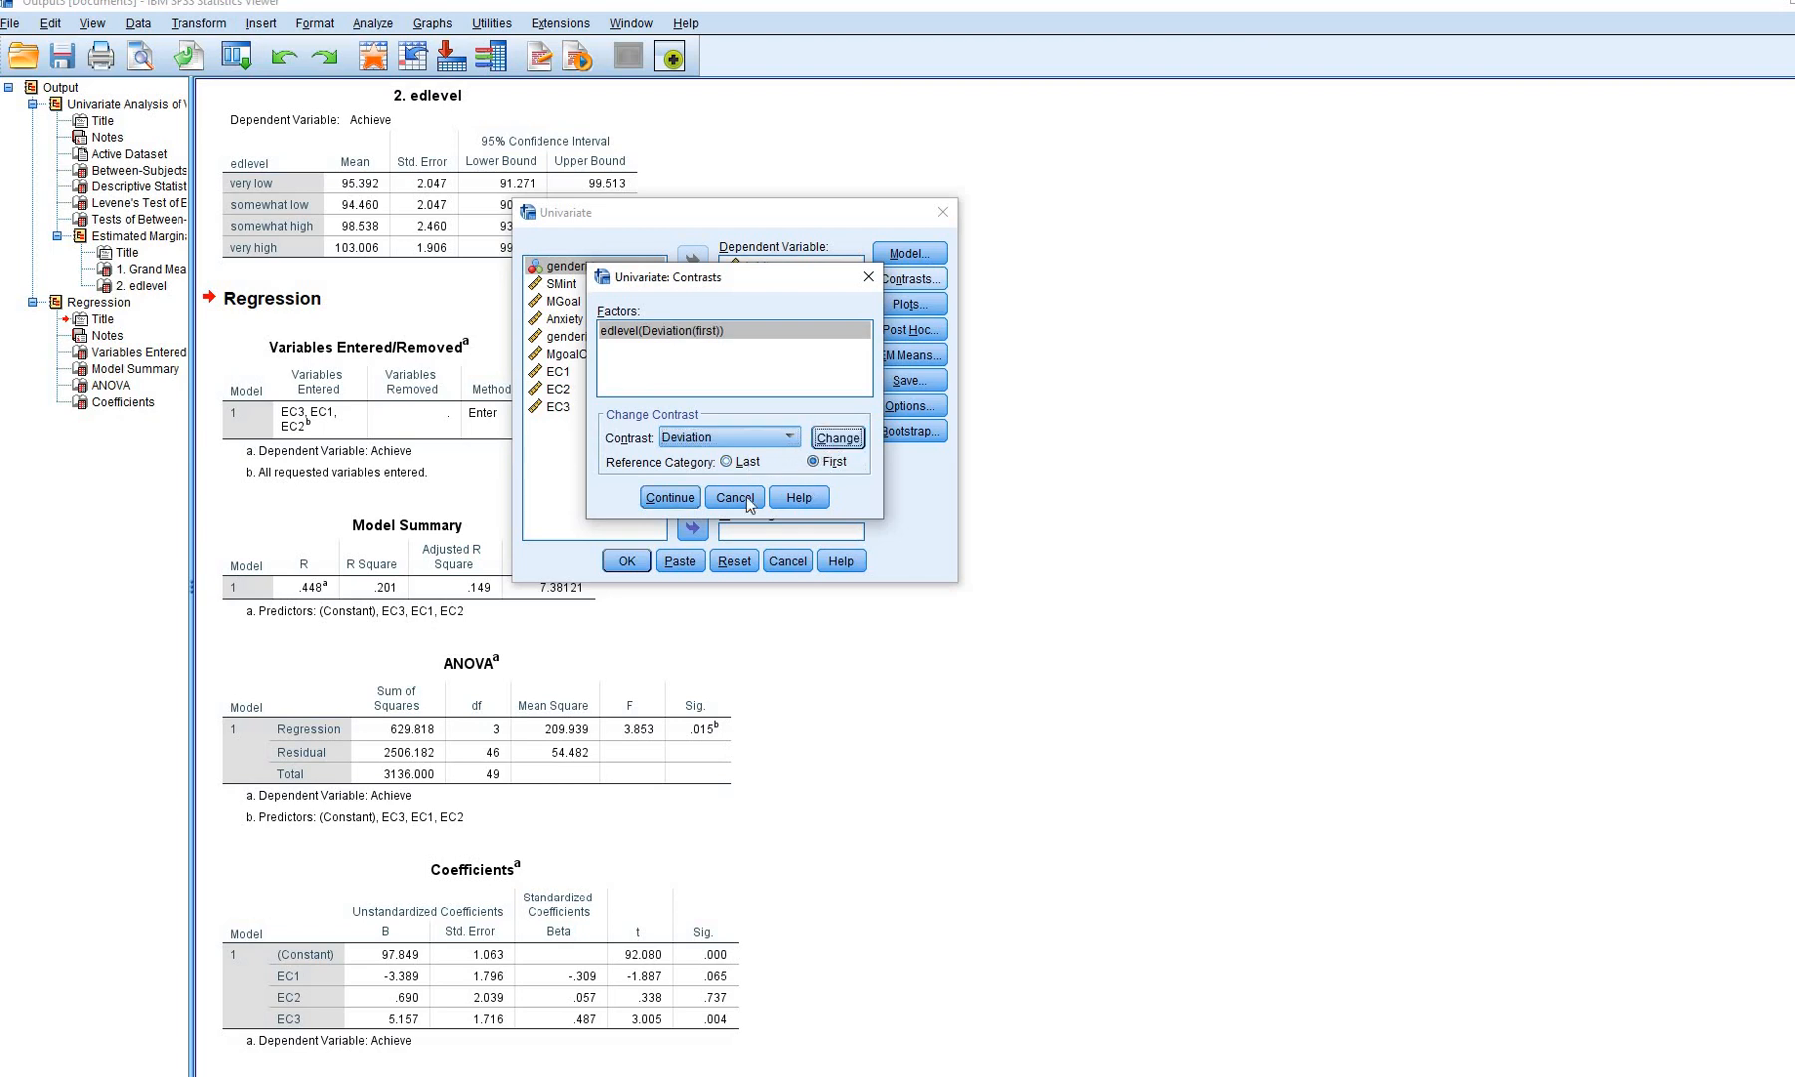
{"action": "left_click", "coordinate": [670, 497]}
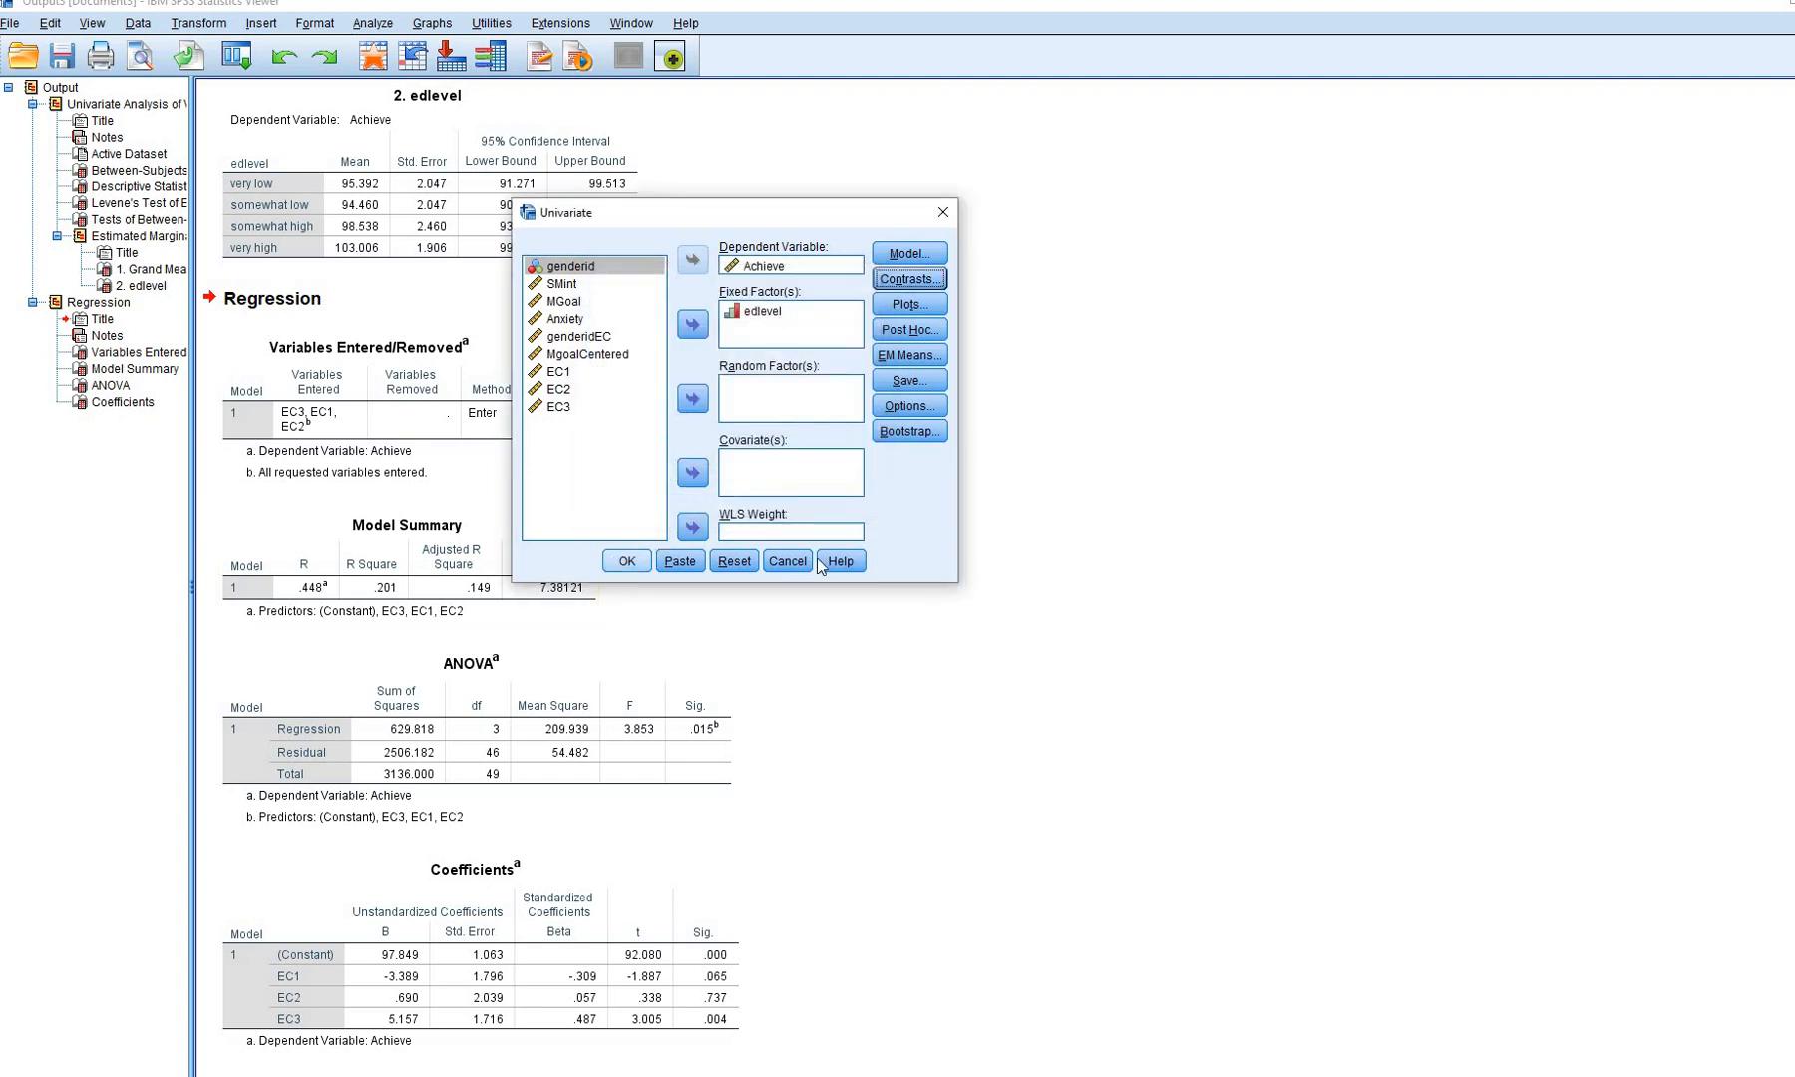
{"action": "left_click", "coordinate": [626, 561]}
Mark the contrast estimates, standard errors and Sig. values for Levels 2, 3 and 4 in Contrast Results, then clear the marks
{"action": "scroll", "coordinate": [1033, 518], "scroll_direction": "down", "scroll_amount": 2}
{"action": "scroll", "coordinate": [1037, 526], "scroll_direction": "down", "scroll_amount": 8}
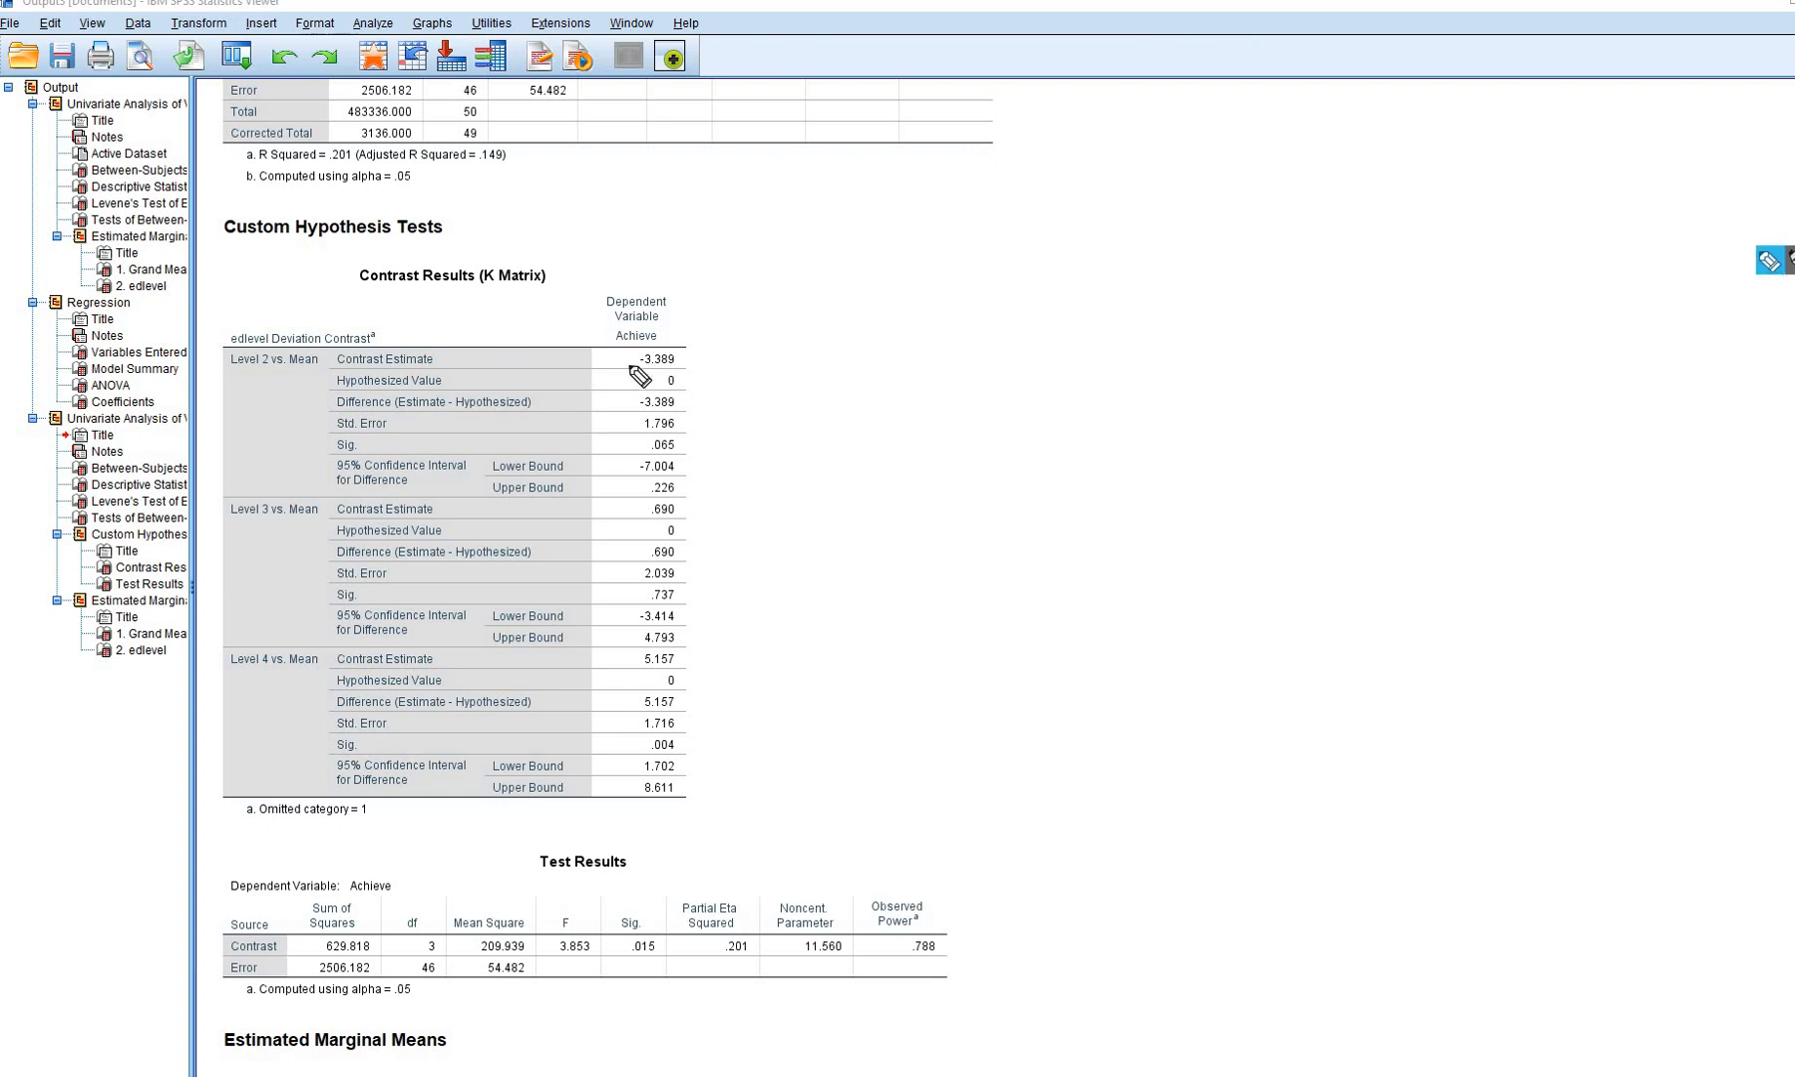
{"action": "mouse_move", "coordinate": [704, 363]}
{"action": "left_mouse_down"}
{"action": "mouse_move", "coordinate": [616, 377]}
{"action": "mouse_move", "coordinate": [698, 351]}
{"action": "left_mouse_up"}
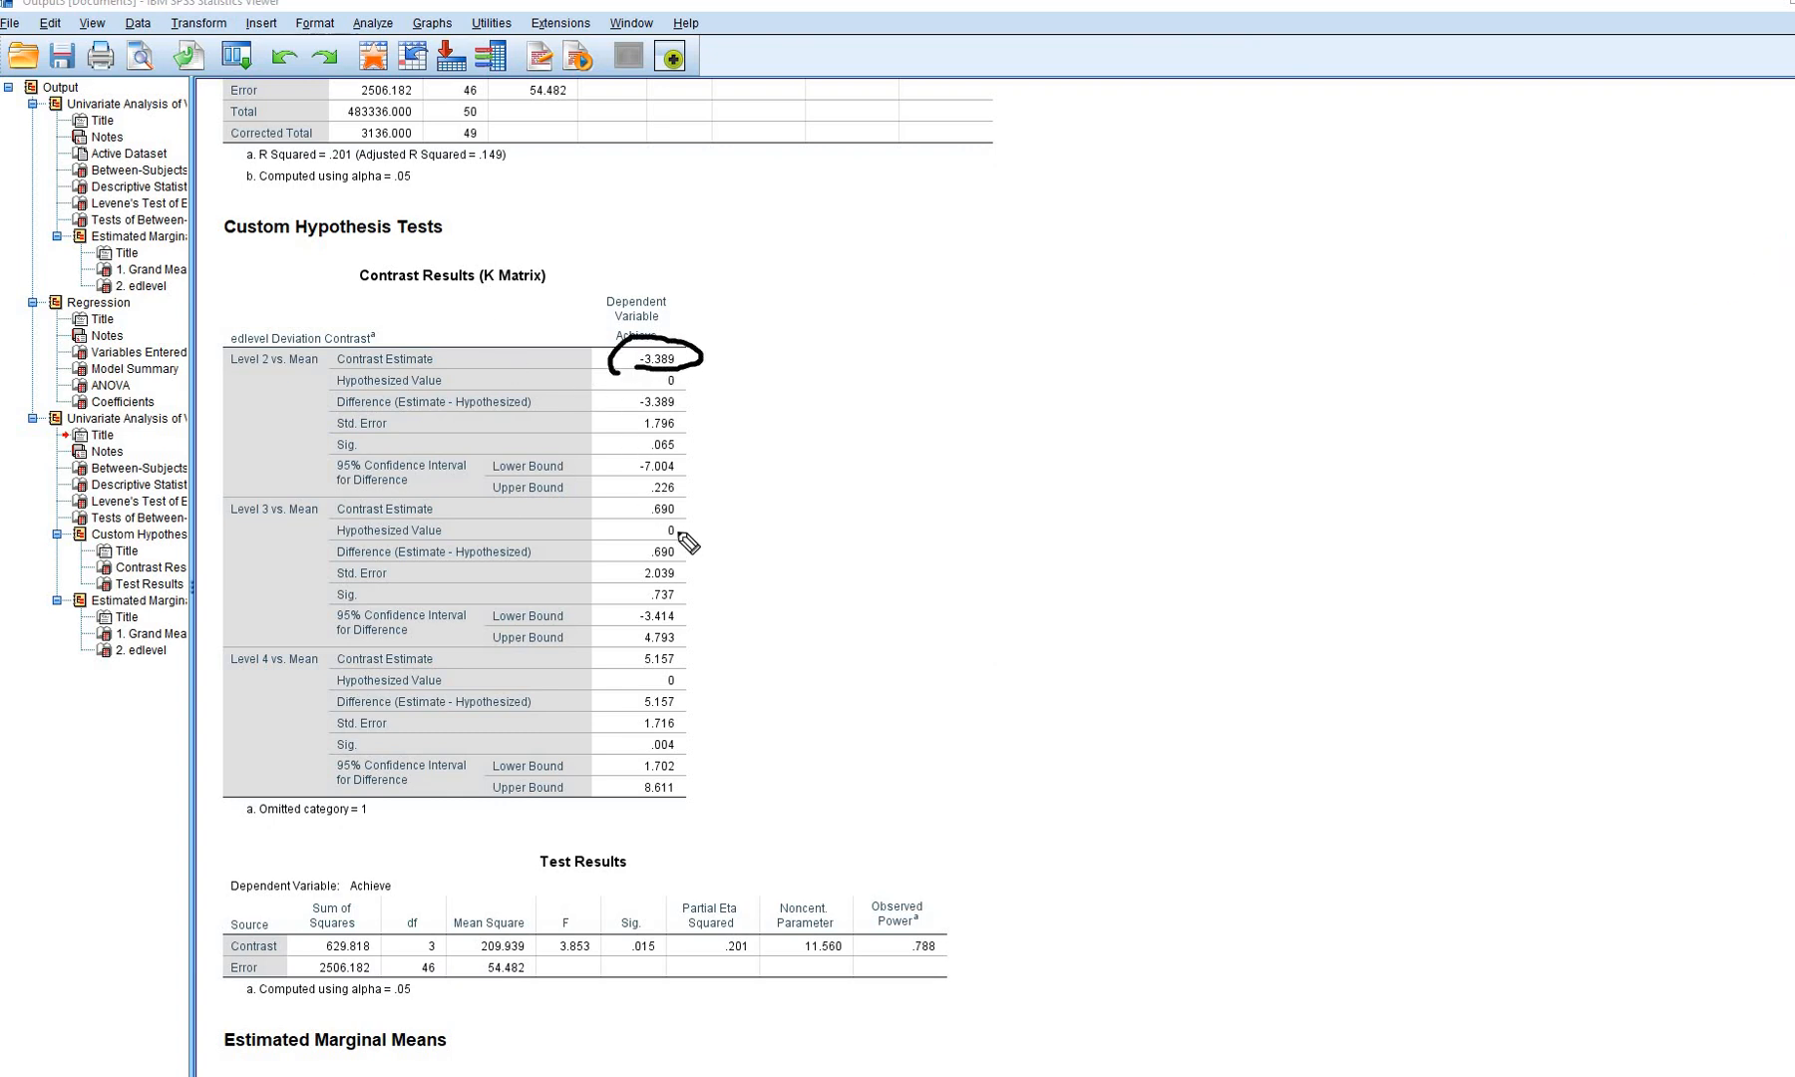
{"action": "mouse_move", "coordinate": [681, 502]}
{"action": "left_mouse_down"}
{"action": "mouse_move", "coordinate": [651, 485]}
{"action": "mouse_move", "coordinate": [636, 516]}
{"action": "mouse_move", "coordinate": [682, 511]}
{"action": "left_mouse_up"}
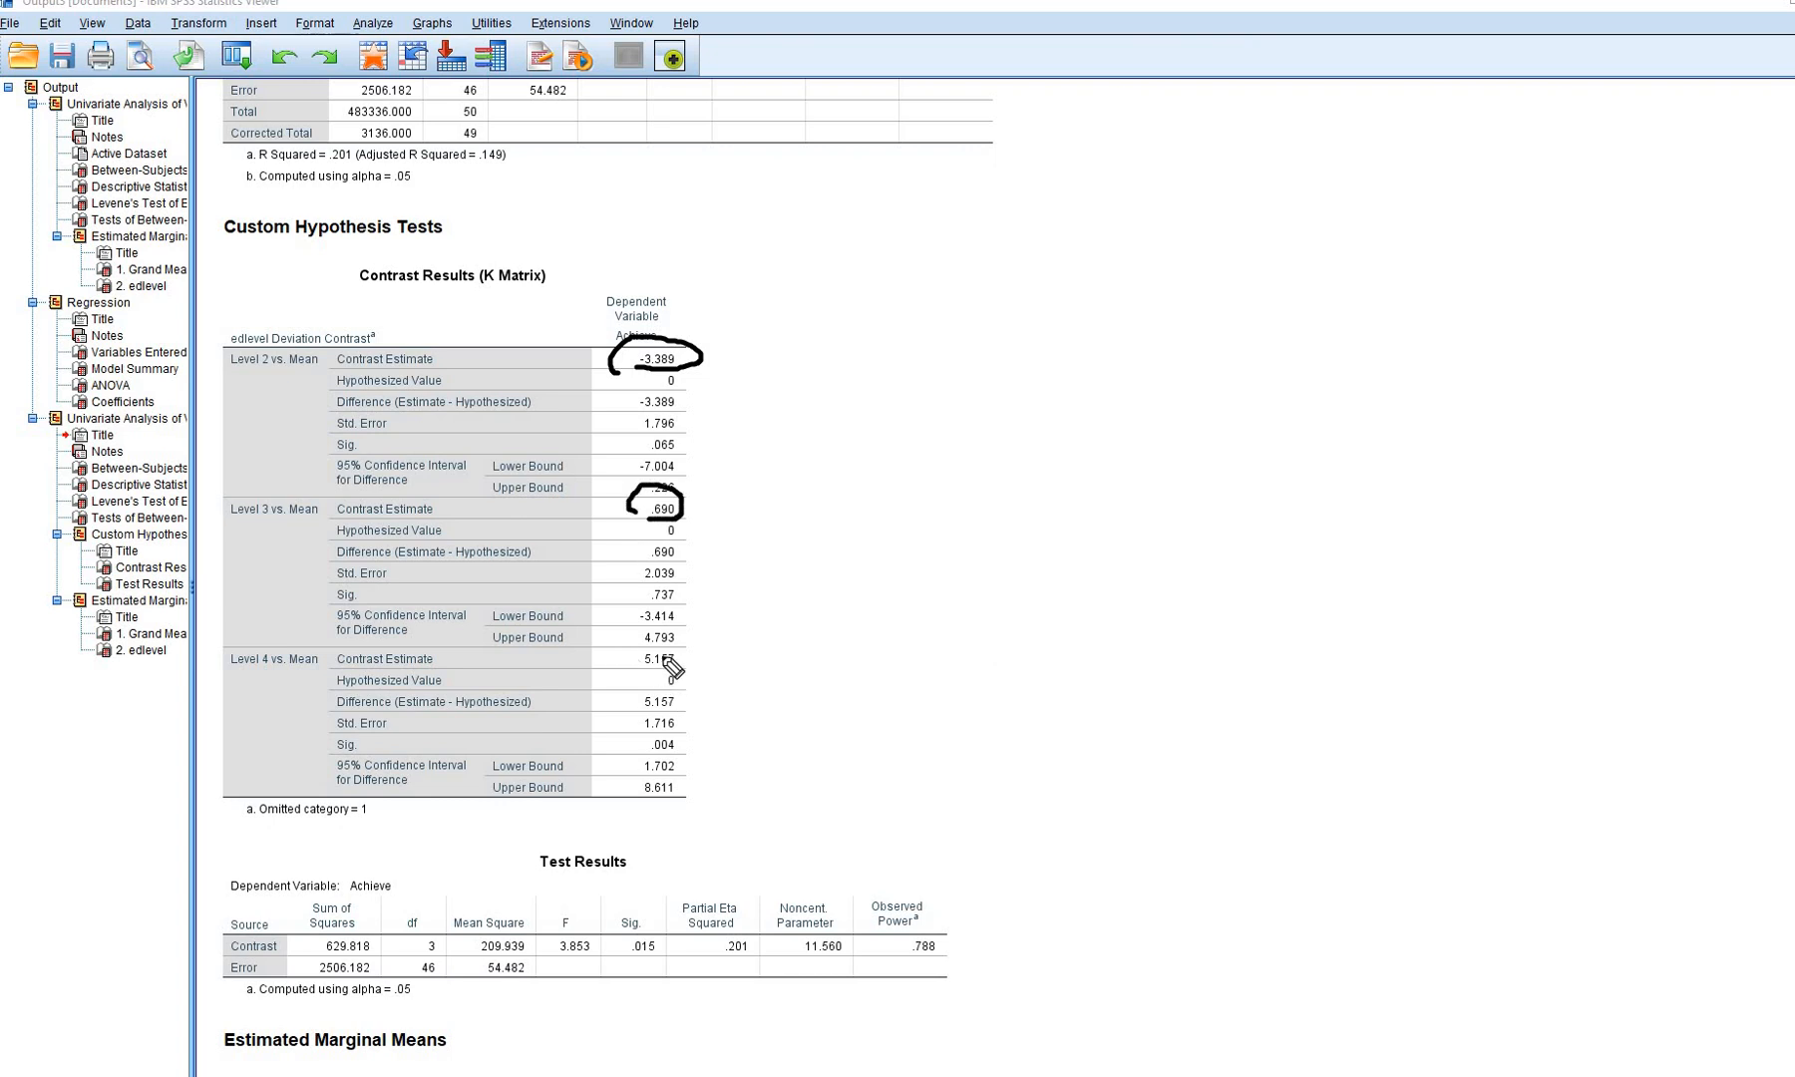
{"action": "mouse_move", "coordinate": [640, 668]}
{"action": "left_mouse_down"}
{"action": "mouse_move", "coordinate": [684, 649]}
{"action": "mouse_move", "coordinate": [639, 671]}
{"action": "left_mouse_up"}
{"action": "mouse_move", "coordinate": [678, 422]}
{"action": "left_mouse_down"}
{"action": "mouse_move", "coordinate": [724, 412]}
{"action": "mouse_move", "coordinate": [747, 433]}
{"action": "left_mouse_up"}
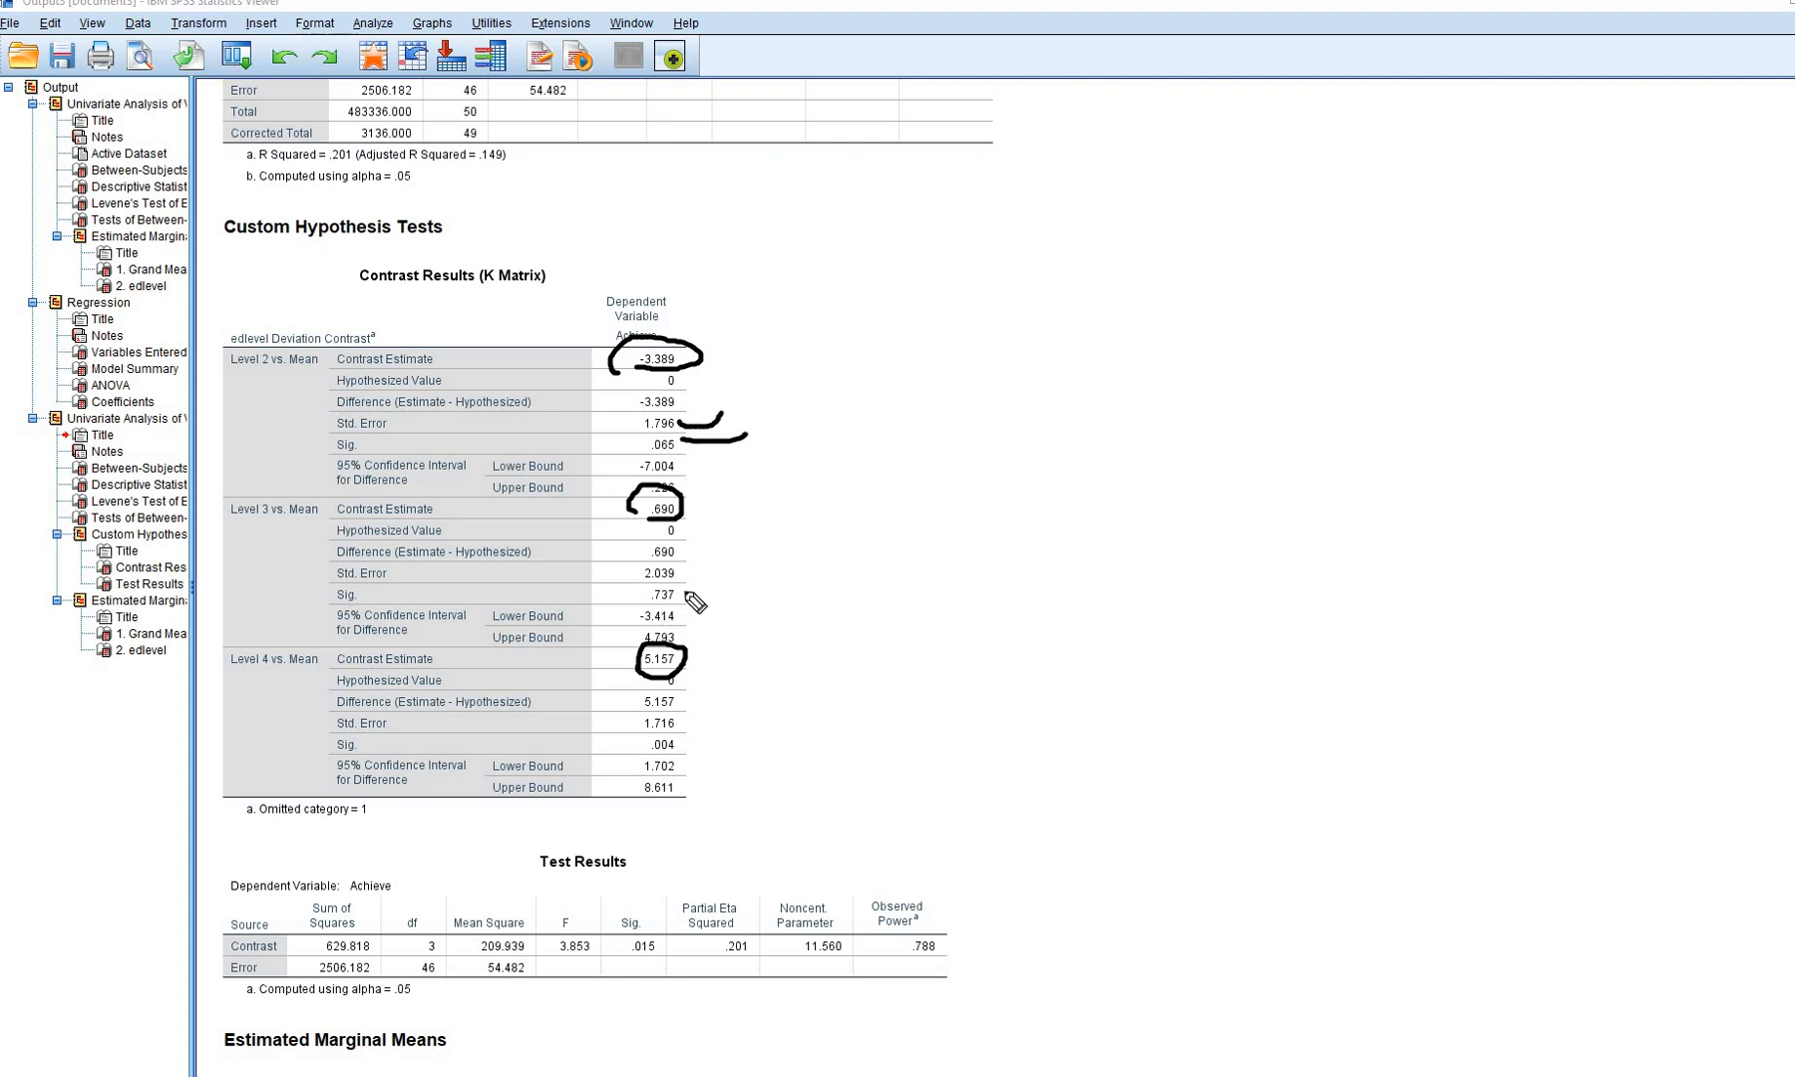
{"action": "mouse_move", "coordinate": [680, 576]}
{"action": "left_mouse_down"}
{"action": "mouse_move", "coordinate": [726, 573]}
{"action": "mouse_move", "coordinate": [712, 591]}
{"action": "left_mouse_up"}
{"action": "left_click_drag", "start_coordinate": [682, 726], "coordinate": [714, 714]}
{"action": "key", "text": "Escape"}
Underline EC1's B, Std. Error and Sig. values in the regression's Coefficients table, then clear the marks
{"action": "scroll", "coordinate": [772, 526], "scroll_direction": "up", "scroll_amount": 2}
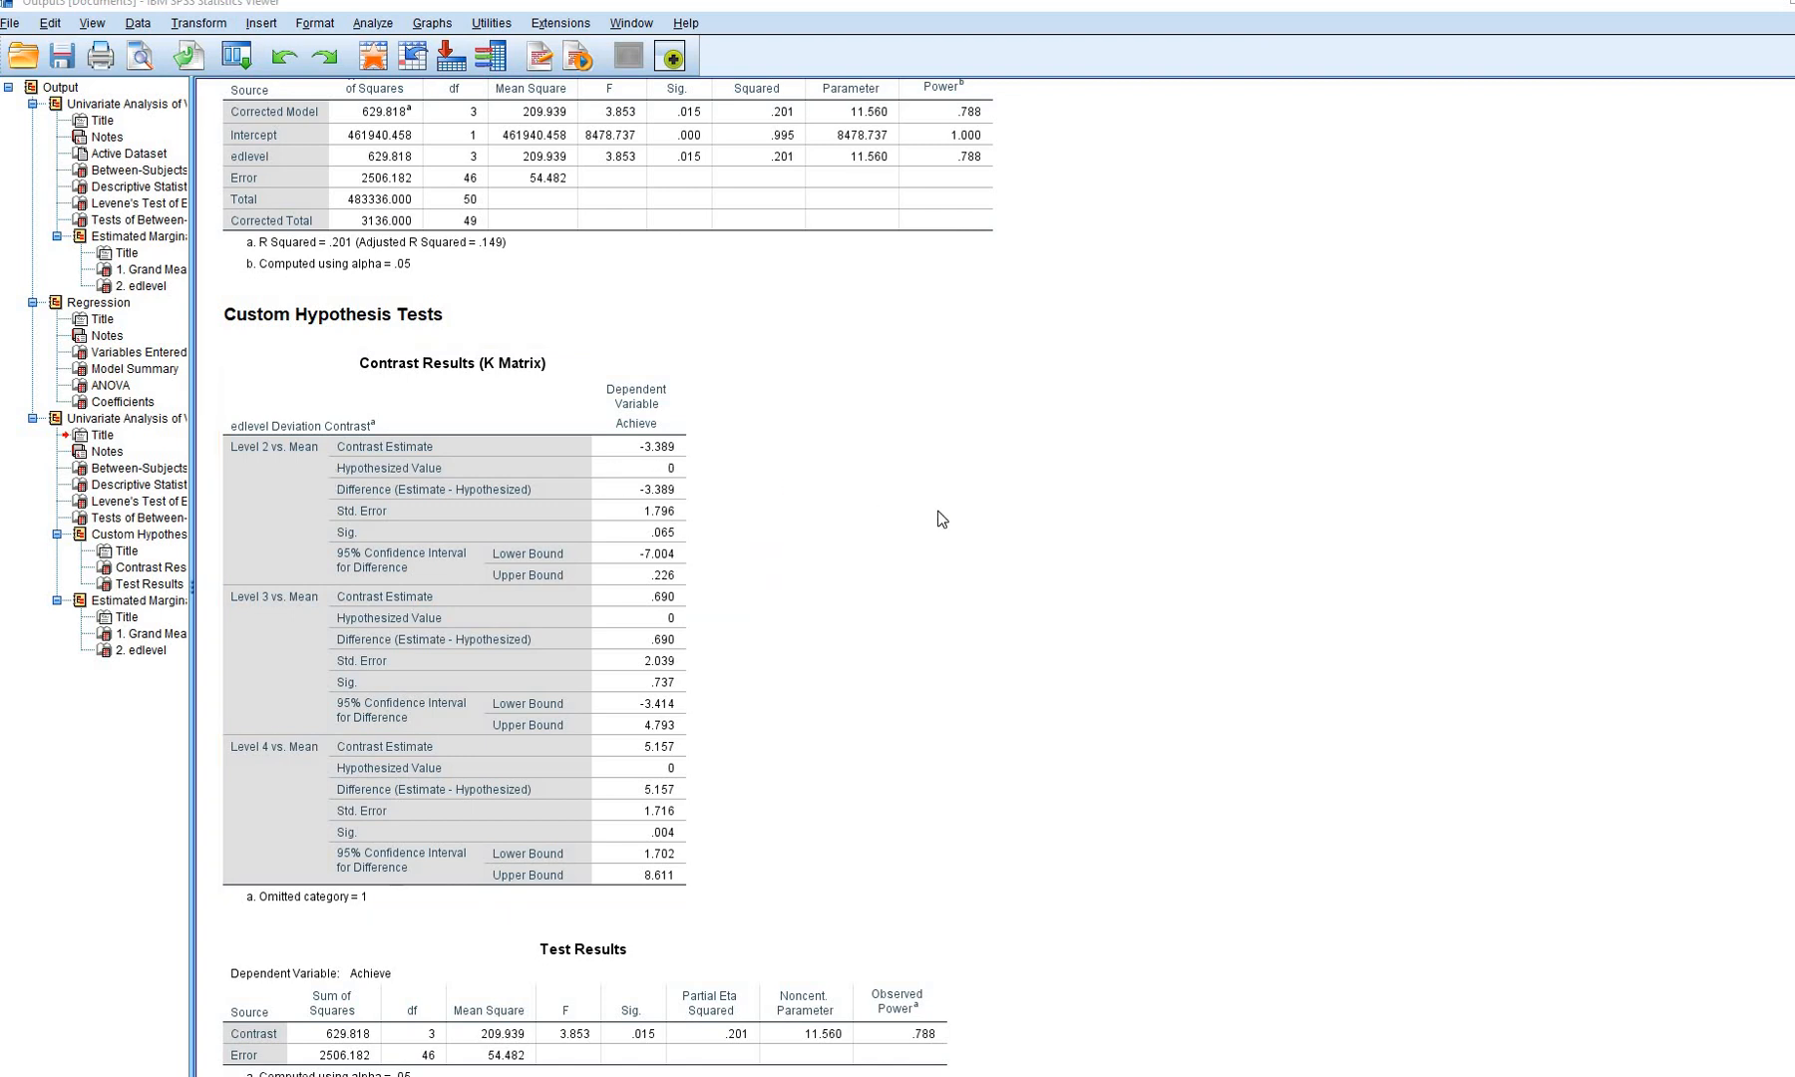
{"action": "scroll", "coordinate": [826, 516], "scroll_direction": "up", "scroll_amount": 15}
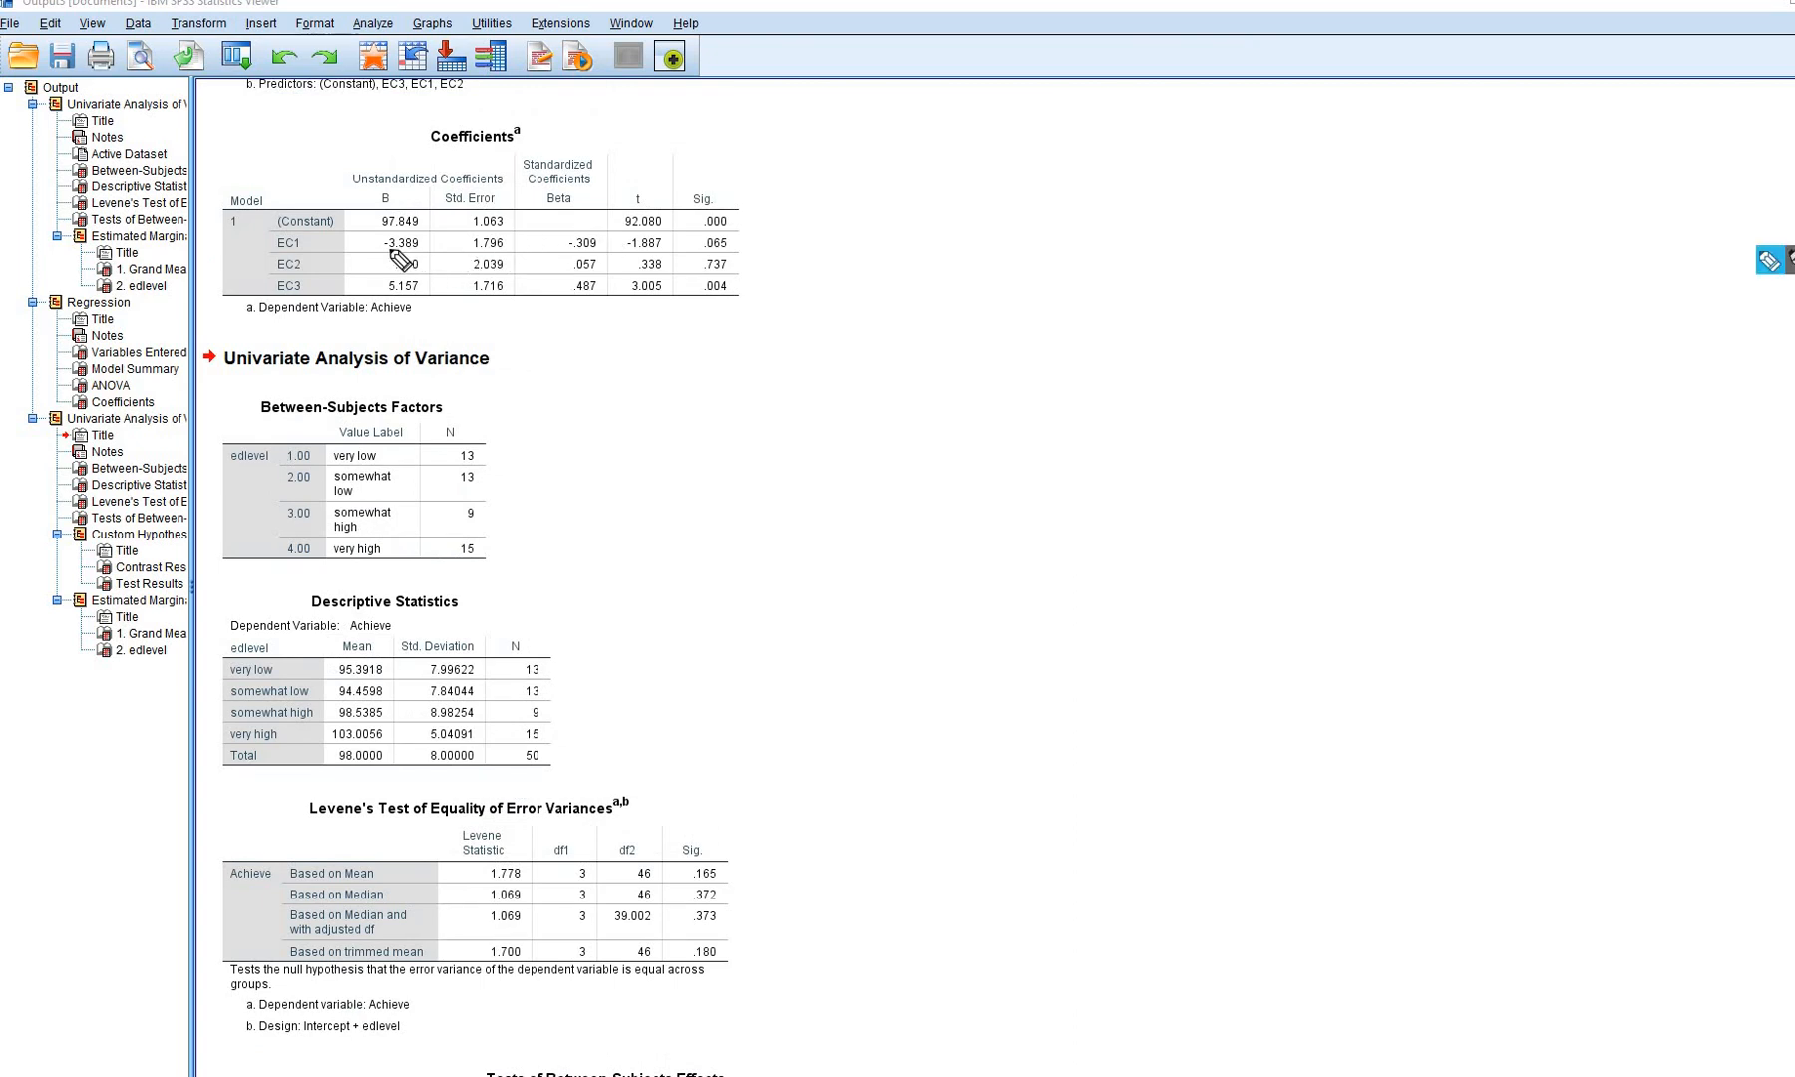
{"action": "left_click_drag", "start_coordinate": [389, 250], "coordinate": [534, 250]}
{"action": "left_click", "coordinate": [473, 250]}
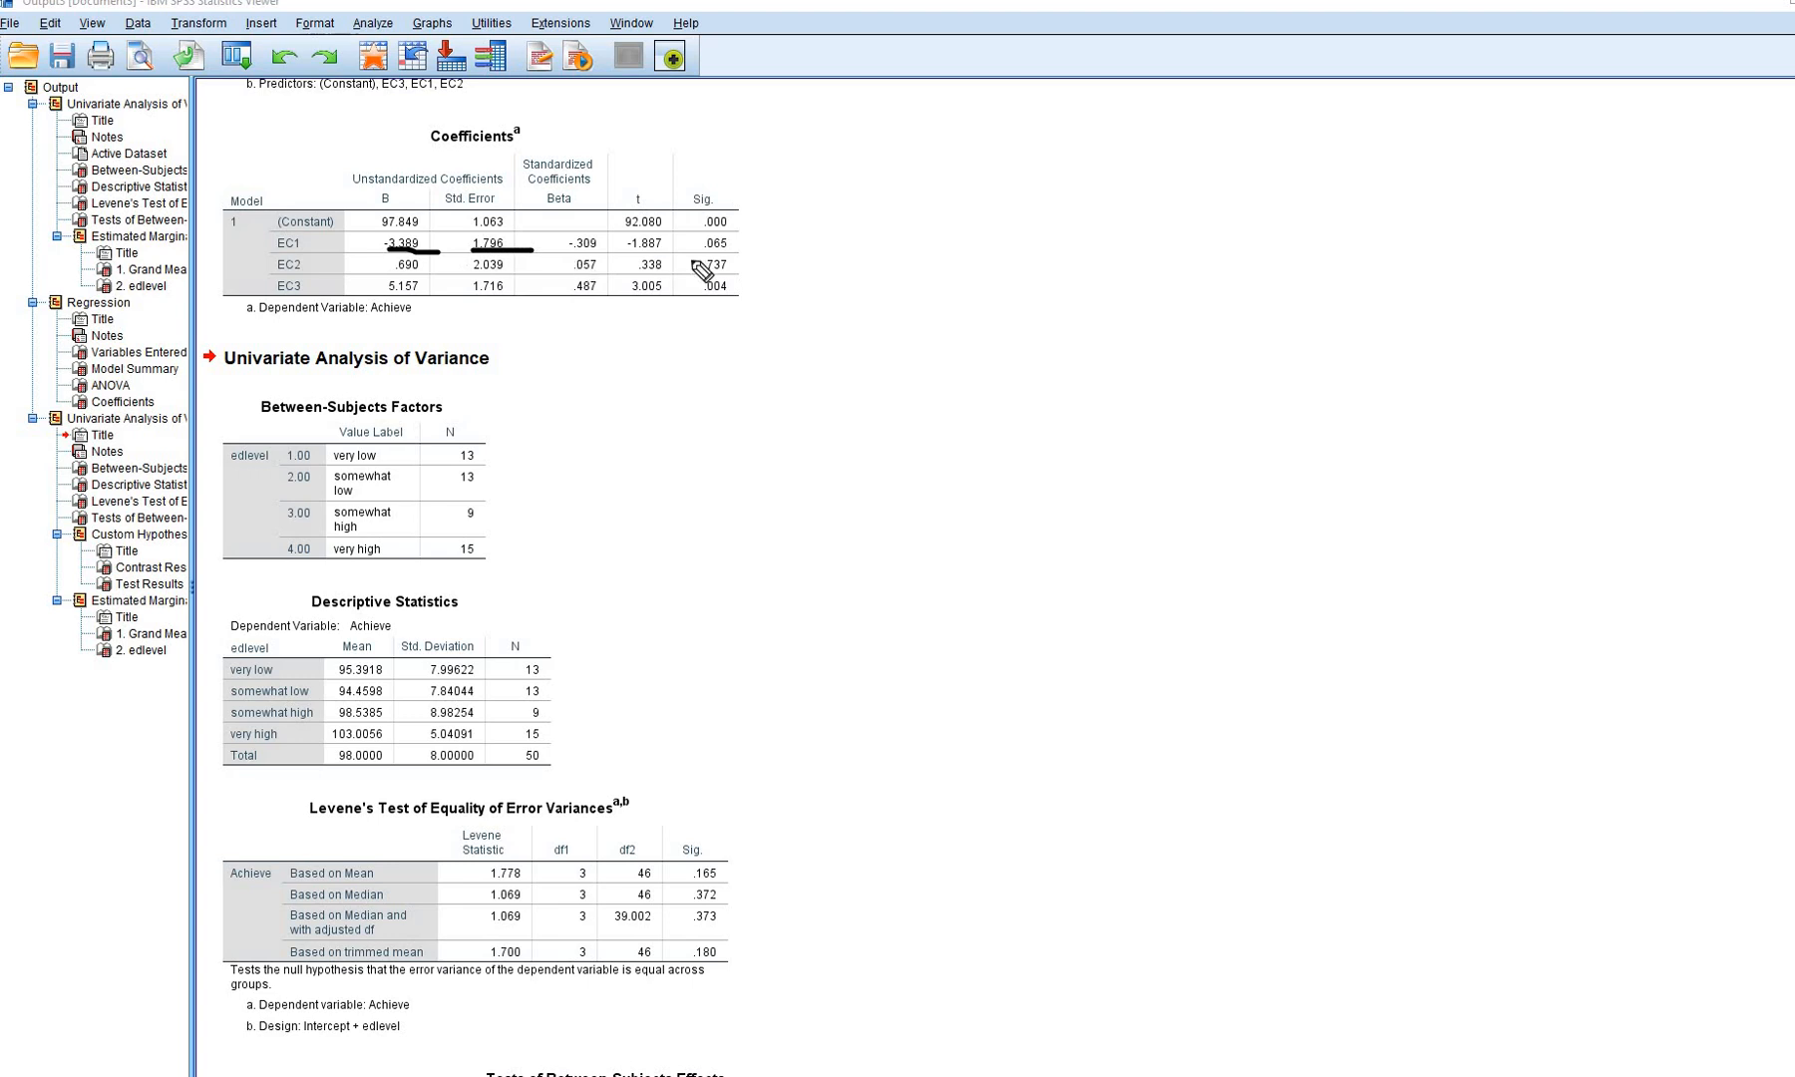
{"action": "left_click_drag", "start_coordinate": [701, 250], "coordinate": [755, 249]}
{"action": "key", "text": "Escape"}
Mark the Level 2 vs. Mean contrast estimate, Std. Error and Sig., handwrite "t =" beside them, then clear the marks
{"action": "scroll", "coordinate": [1262, 567], "scroll_direction": "down", "scroll_amount": 10}
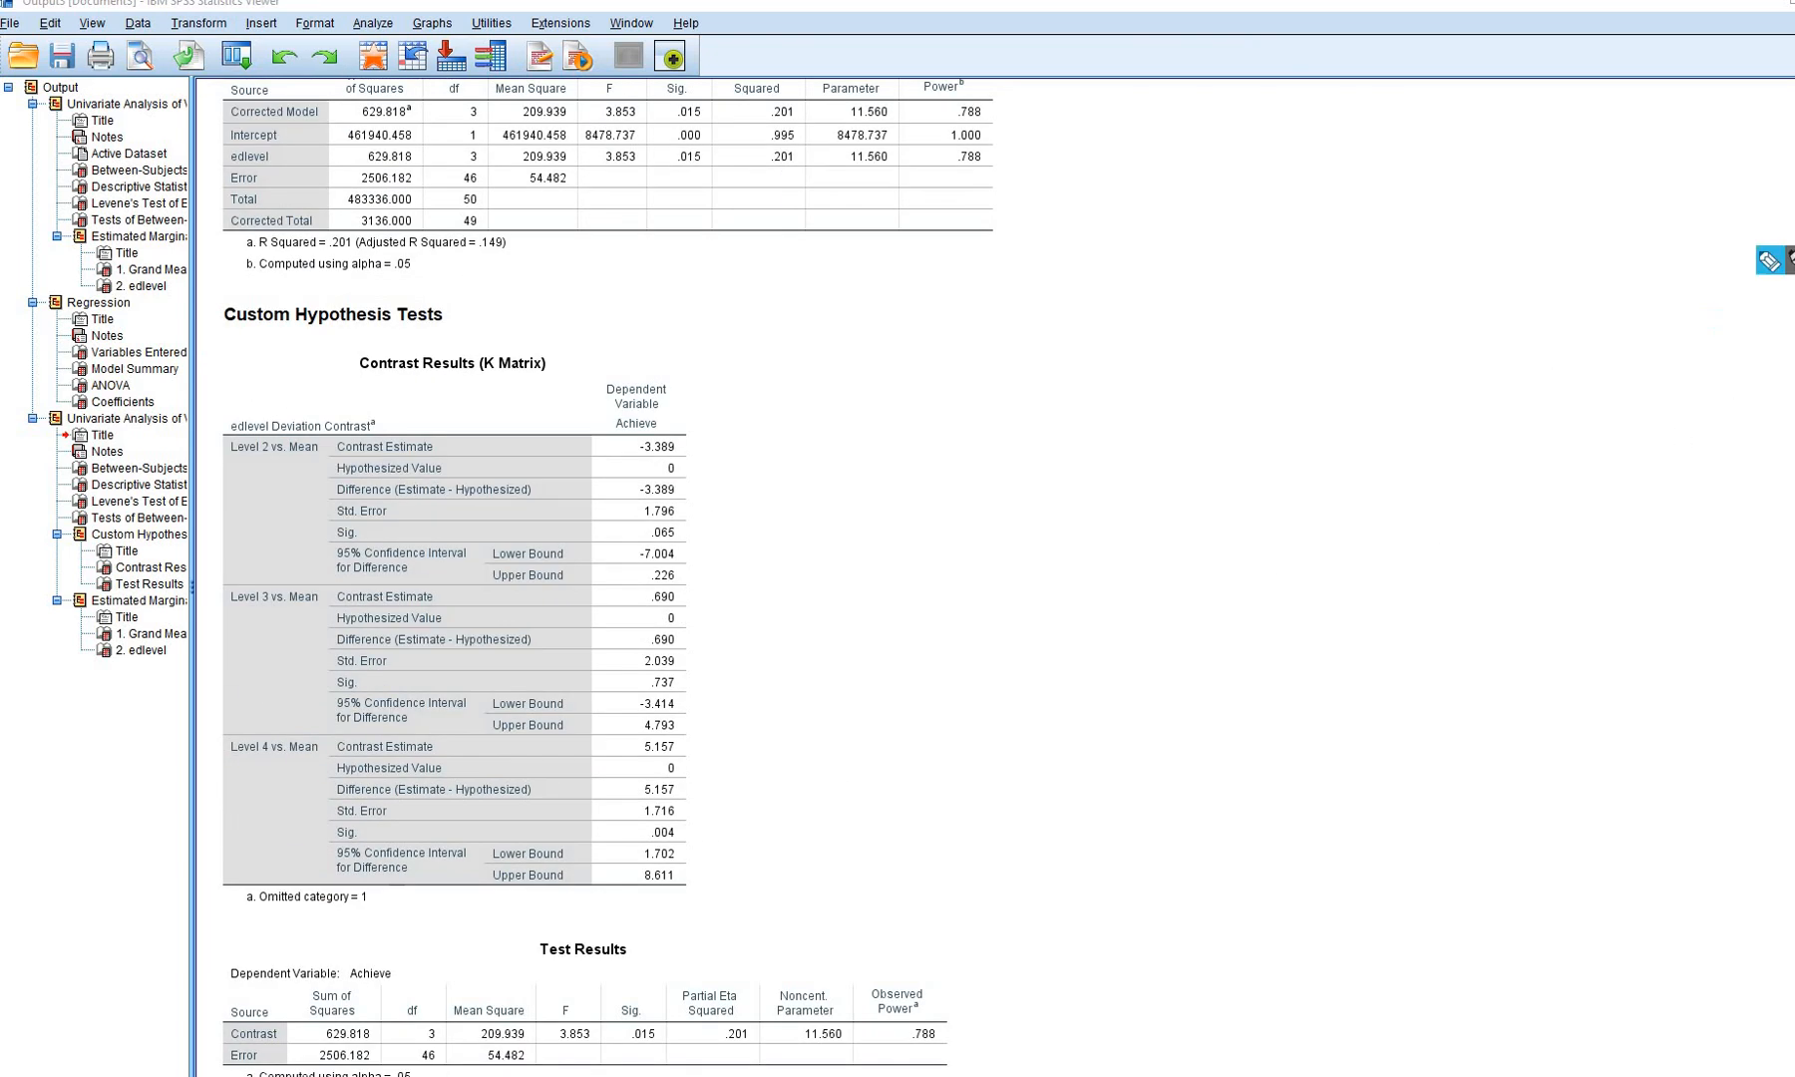
{"action": "mouse_move", "coordinate": [638, 459]}
{"action": "left_mouse_down"}
{"action": "mouse_move", "coordinate": [716, 457]}
{"action": "mouse_move", "coordinate": [635, 521]}
{"action": "left_mouse_up"}
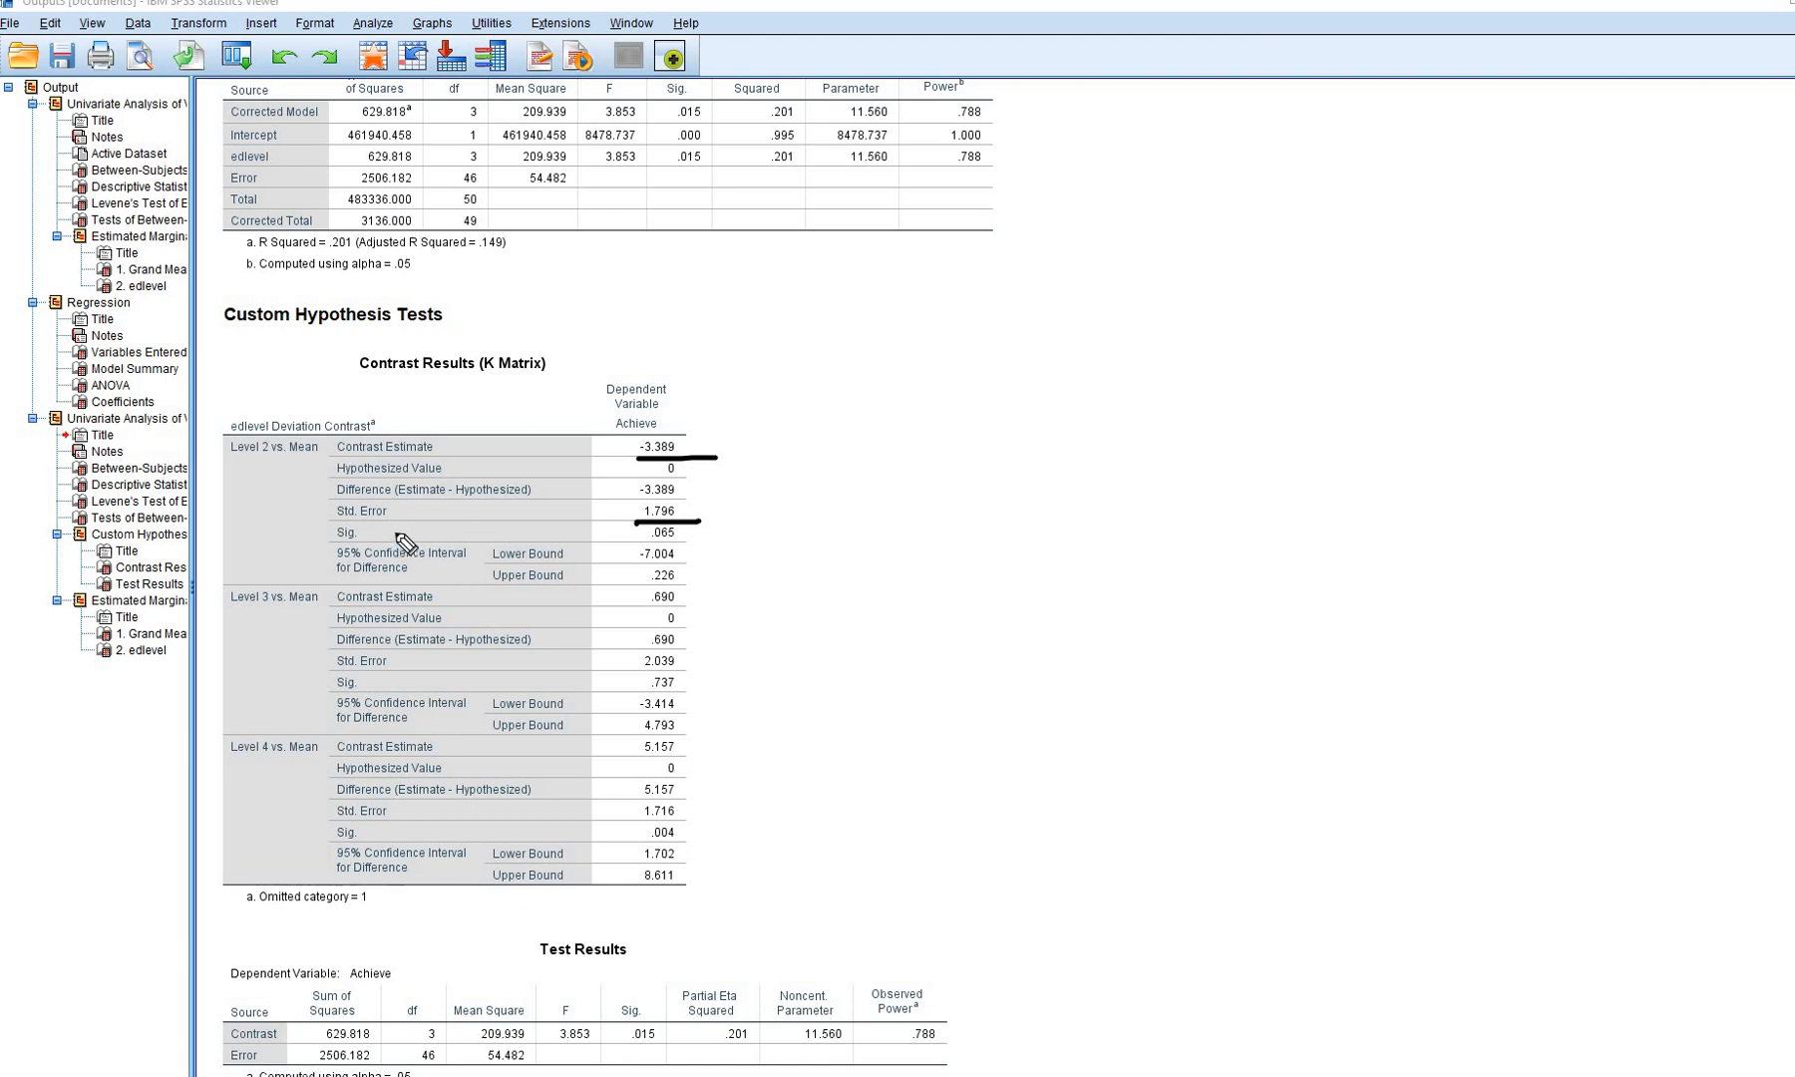
{"action": "left_click_drag", "start_coordinate": [659, 543], "coordinate": [684, 544]}
{"action": "mouse_move", "coordinate": [774, 501]}
{"action": "left_mouse_down"}
{"action": "mouse_move", "coordinate": [760, 529]}
{"action": "mouse_move", "coordinate": [790, 534]}
{"action": "mouse_move", "coordinate": [824, 507]}
{"action": "left_mouse_up"}
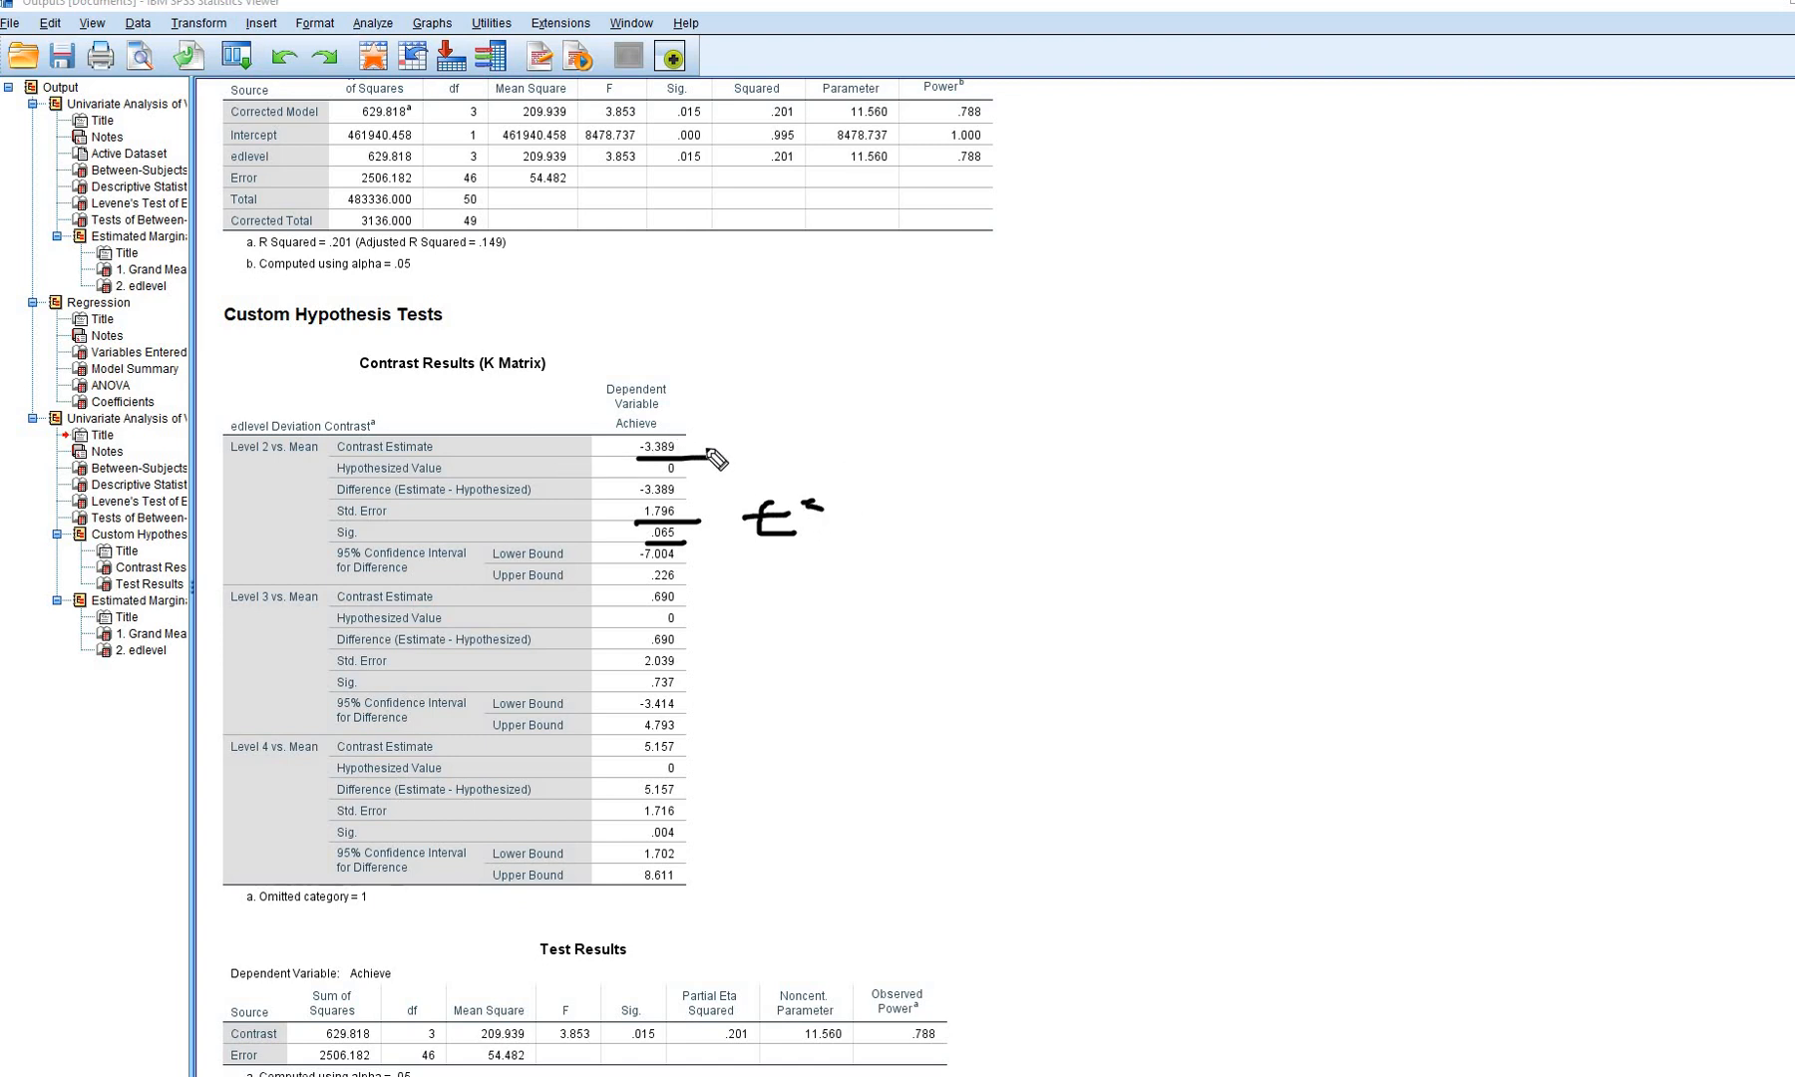
{"action": "left_click_drag", "start_coordinate": [704, 447], "coordinate": [715, 446]}
{"action": "left_click_drag", "start_coordinate": [684, 513], "coordinate": [718, 491]}
{"action": "left_click", "coordinate": [1783, 258]}
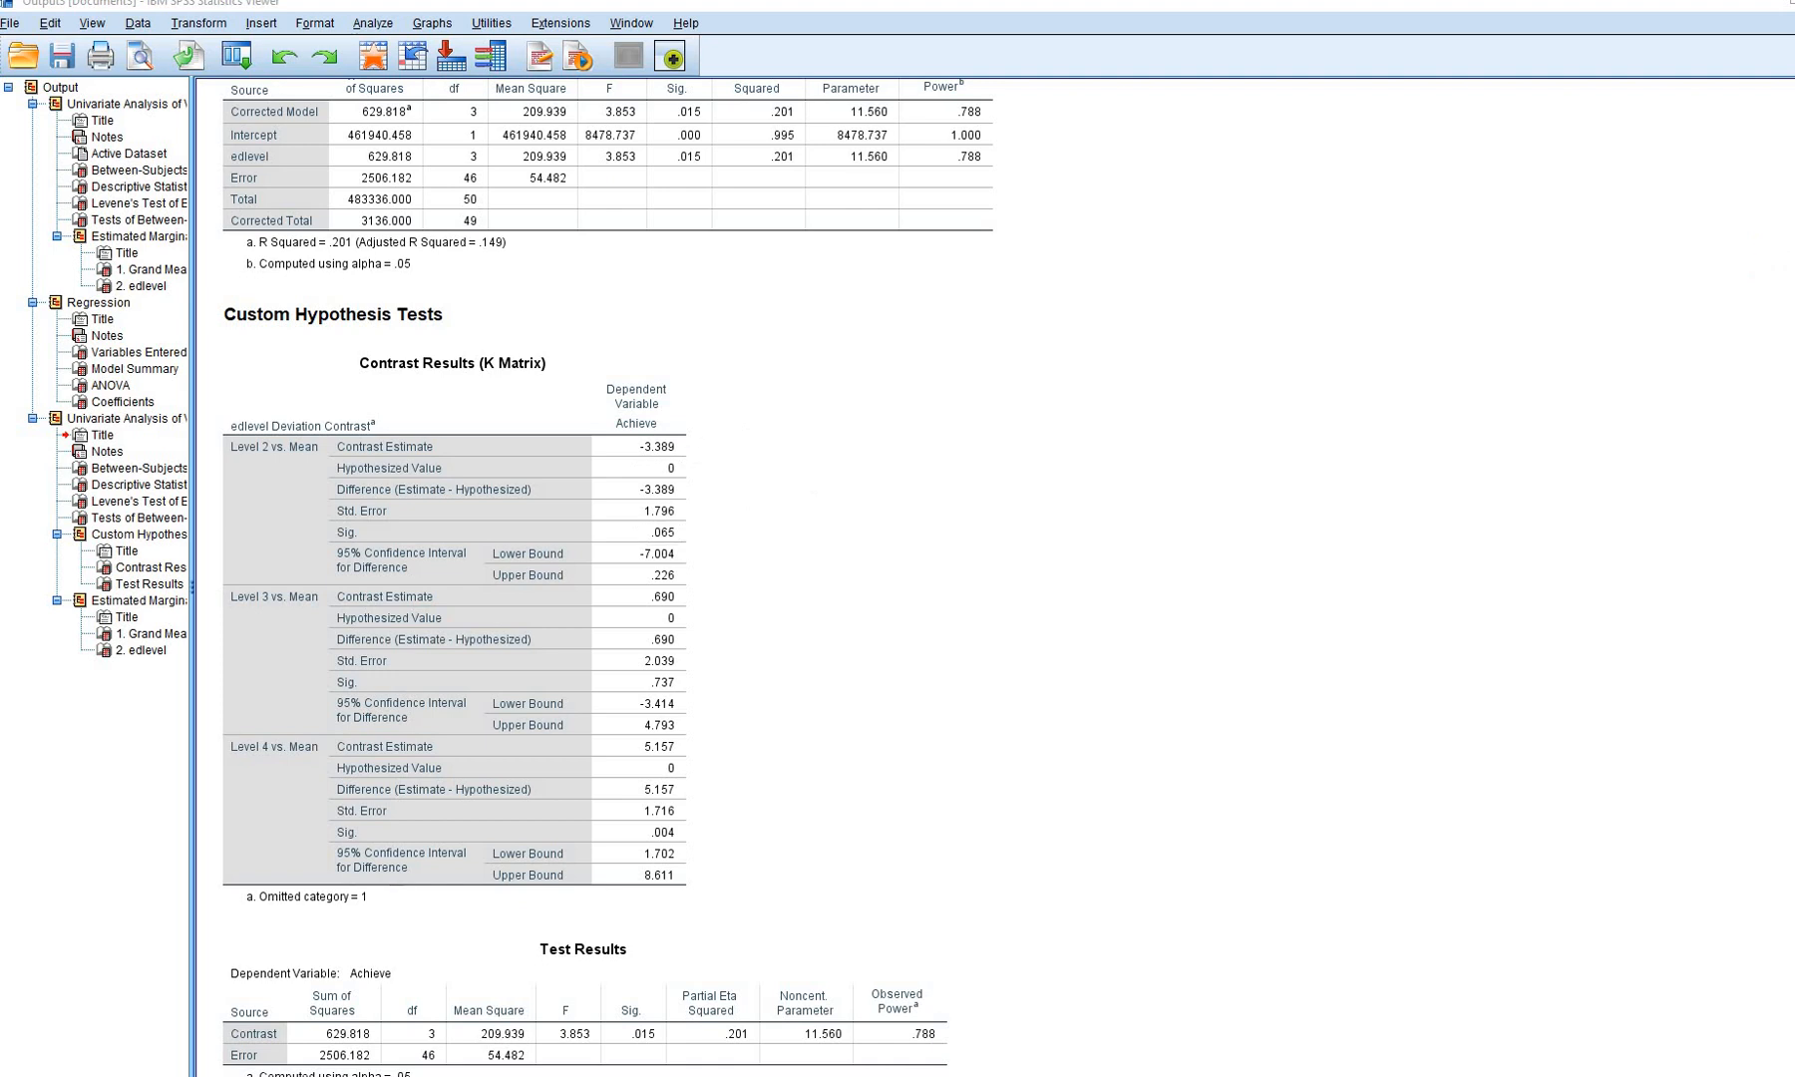
Underline EC2's B, Std. Error and Sig. values in the regression's Coefficients table
{"action": "scroll", "coordinate": [1141, 429], "scroll_direction": "up", "scroll_amount": 15}
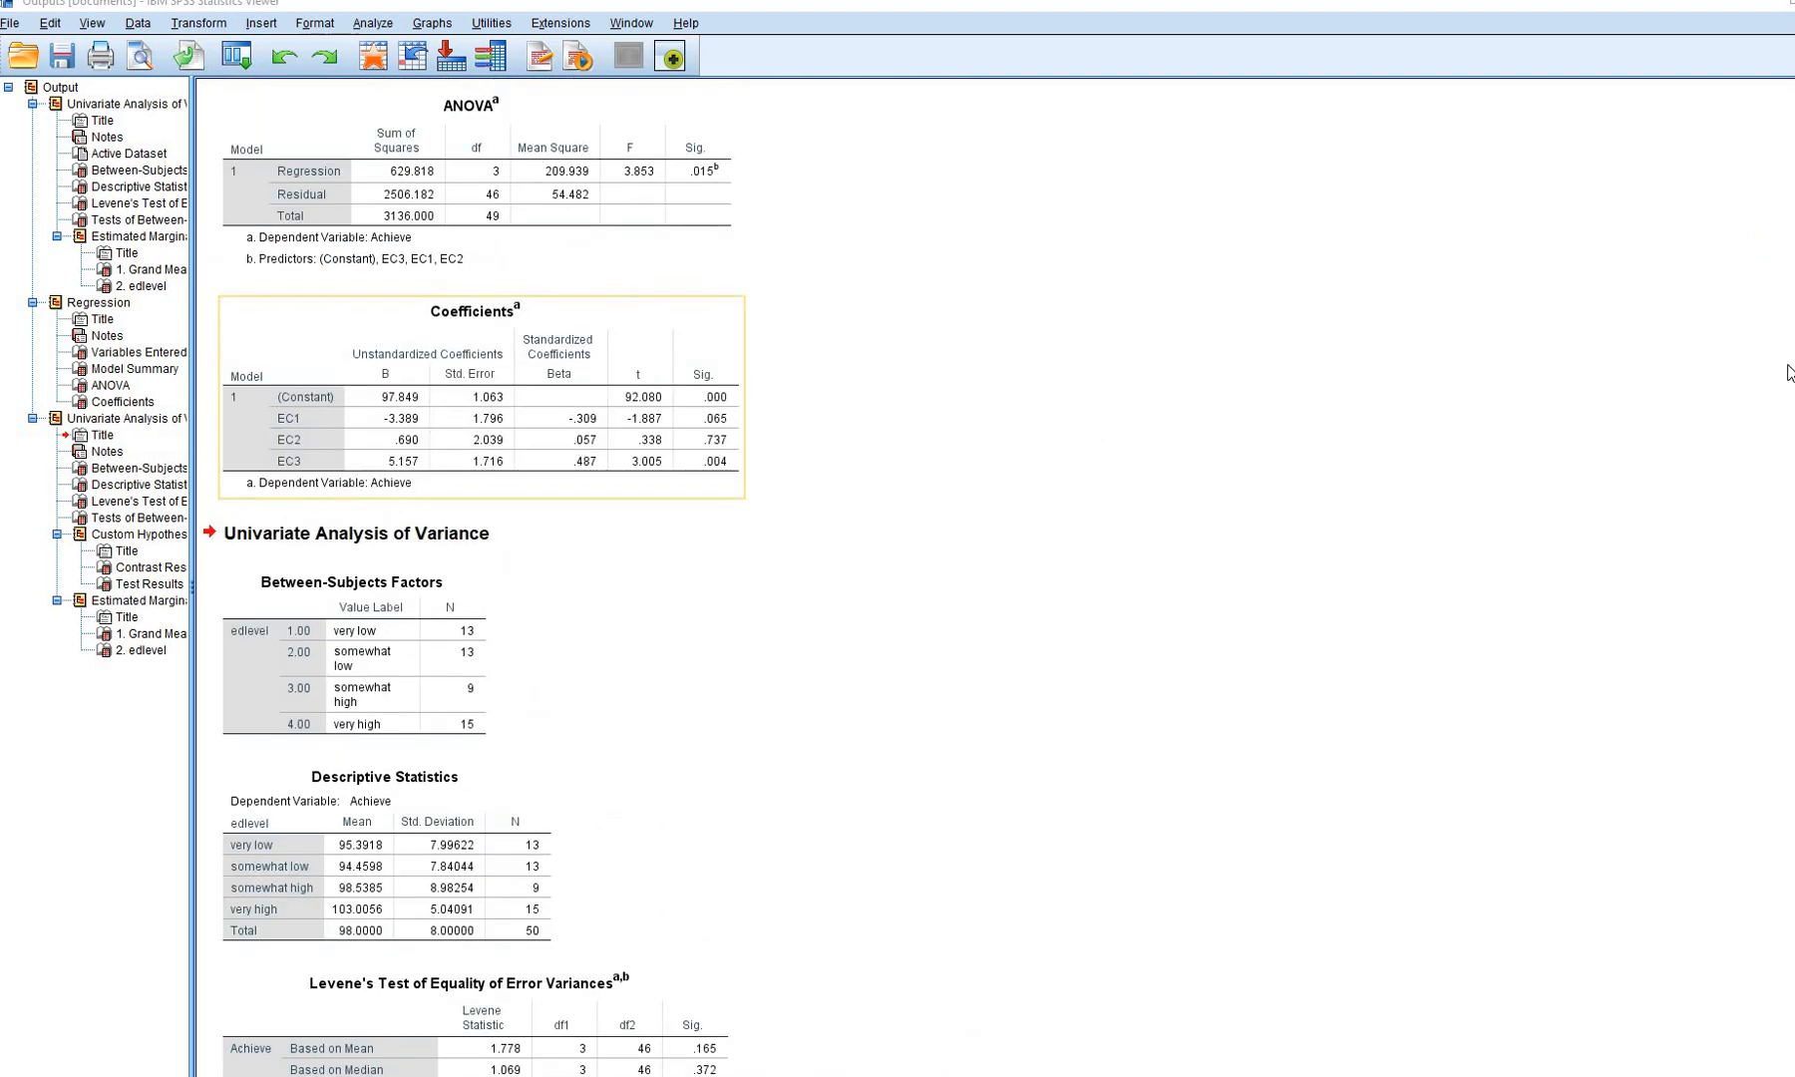
{"action": "left_click", "coordinate": [1784, 260]}
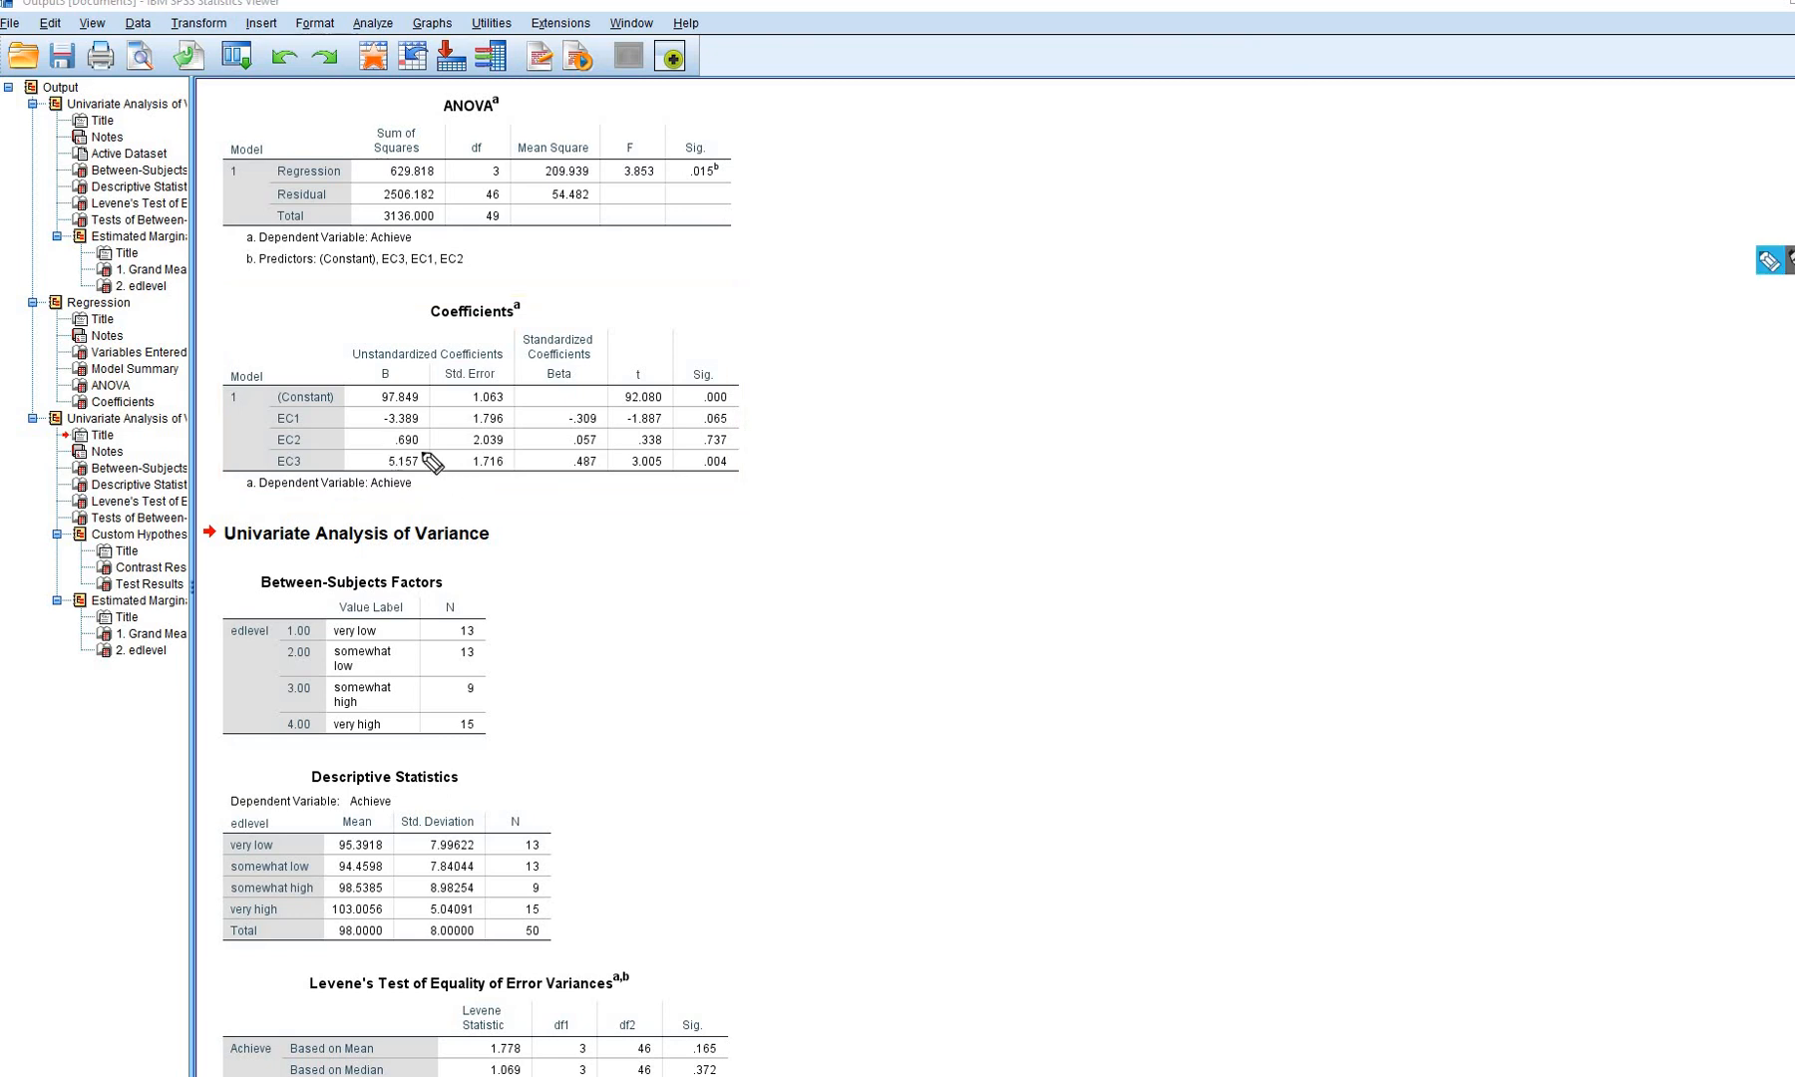
{"action": "left_click_drag", "start_coordinate": [455, 455], "coordinate": [383, 451]}
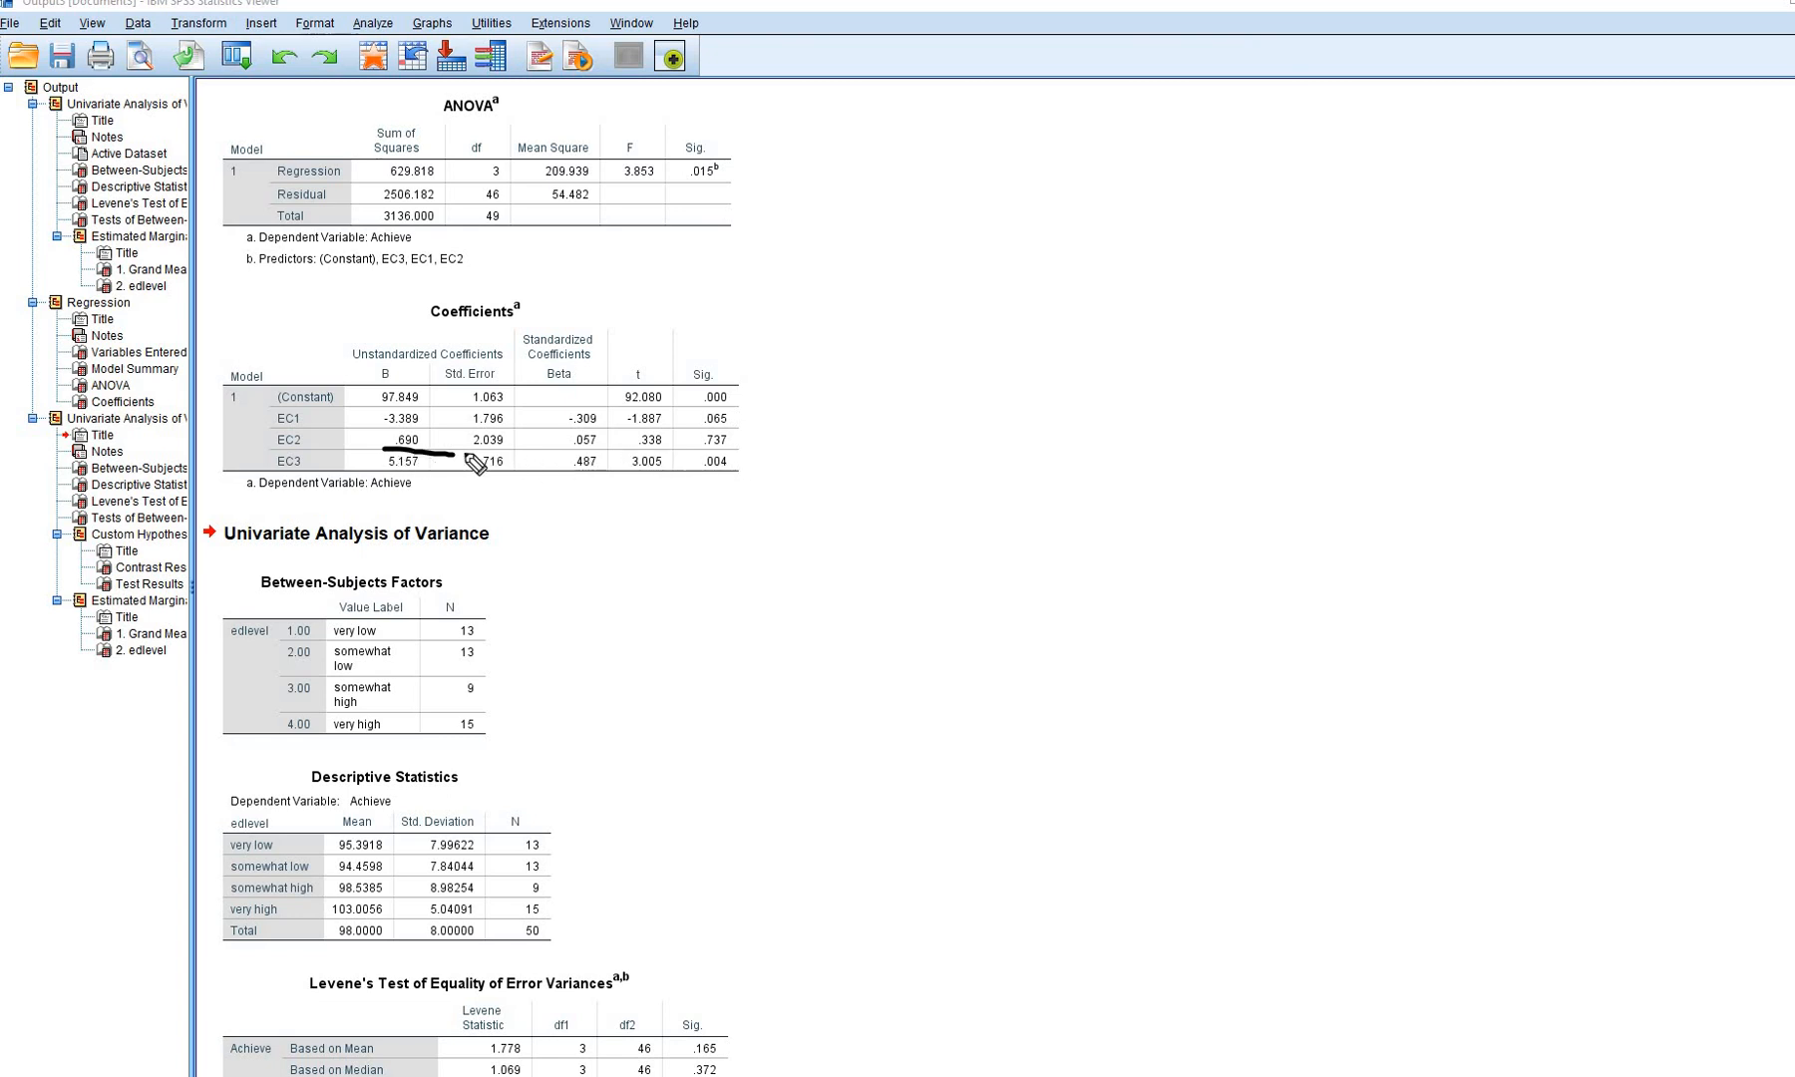
{"action": "left_click_drag", "start_coordinate": [464, 454], "coordinate": [519, 455]}
{"action": "left_click_drag", "start_coordinate": [697, 451], "coordinate": [750, 450]}
Mark the Level 3 vs. Mean contrast estimate, Std. Error and Sig. in Contrast Results, then clear the marks
{"action": "scroll", "coordinate": [1586, 499], "scroll_direction": "down", "scroll_amount": 15}
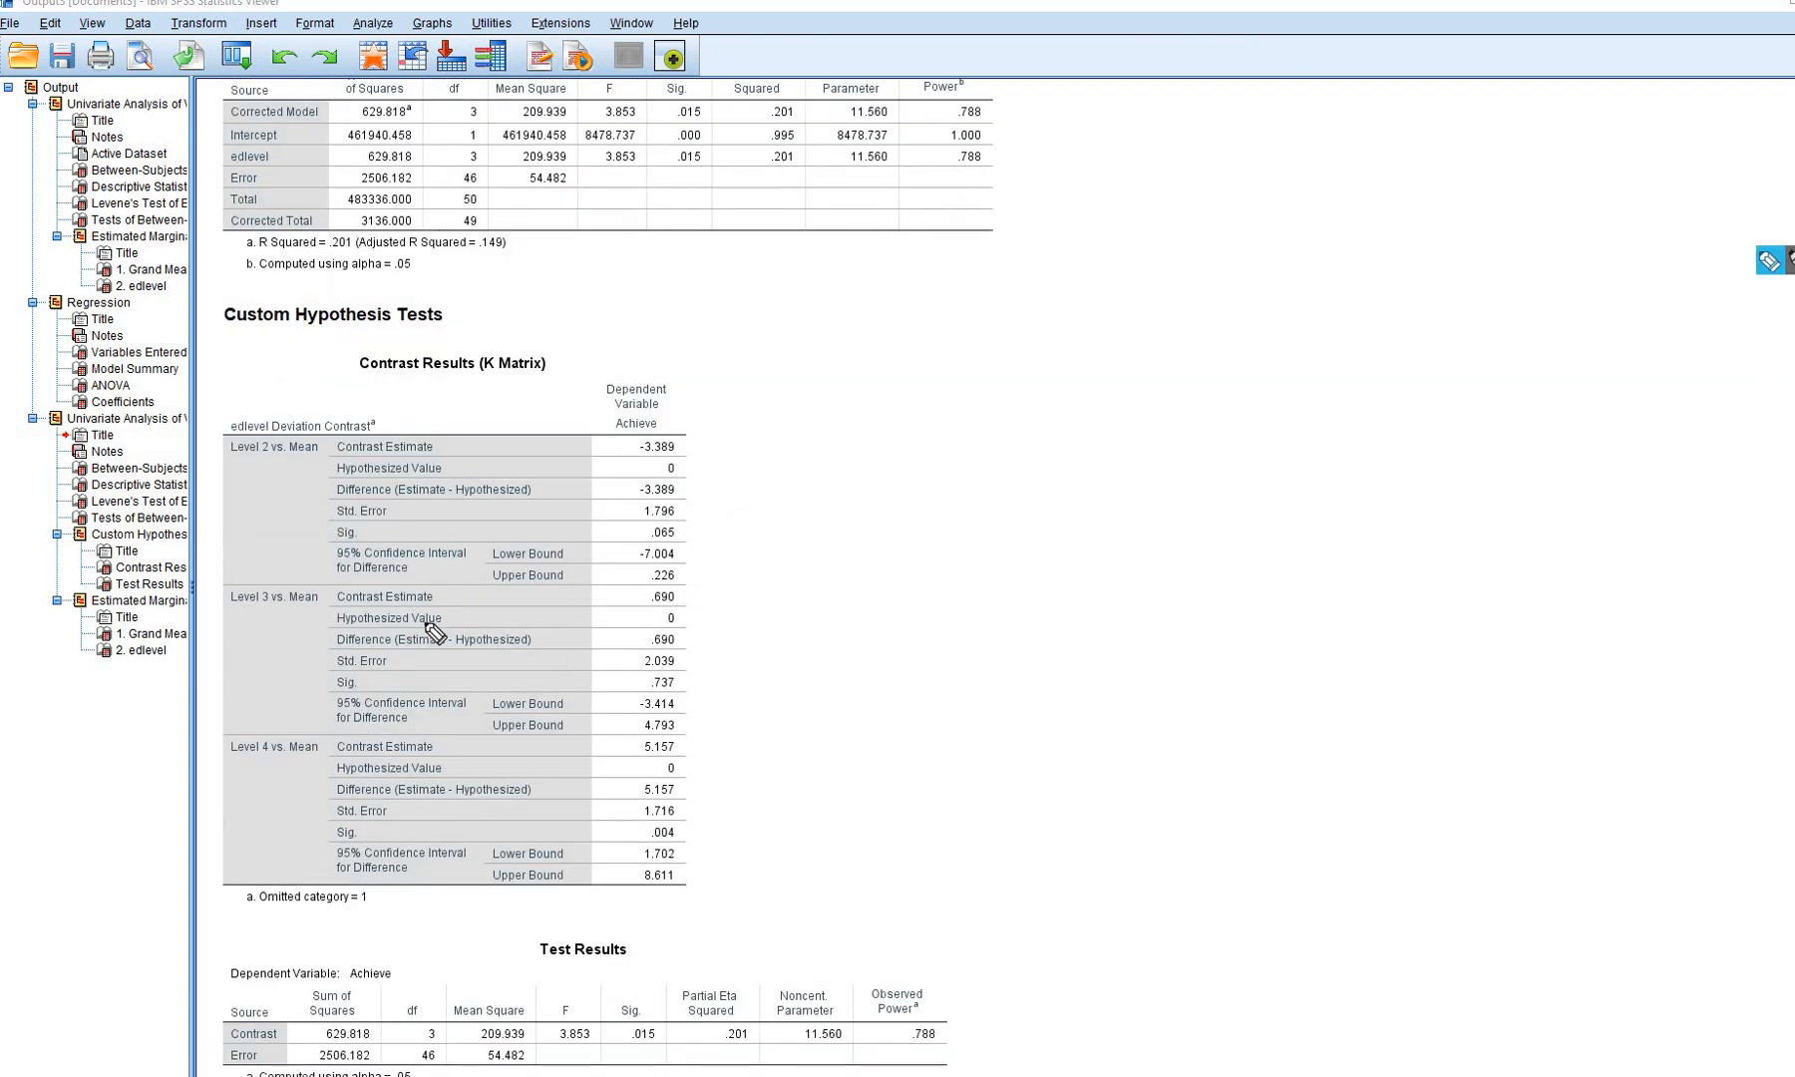
{"action": "left_click_drag", "start_coordinate": [641, 603], "coordinate": [695, 605]}
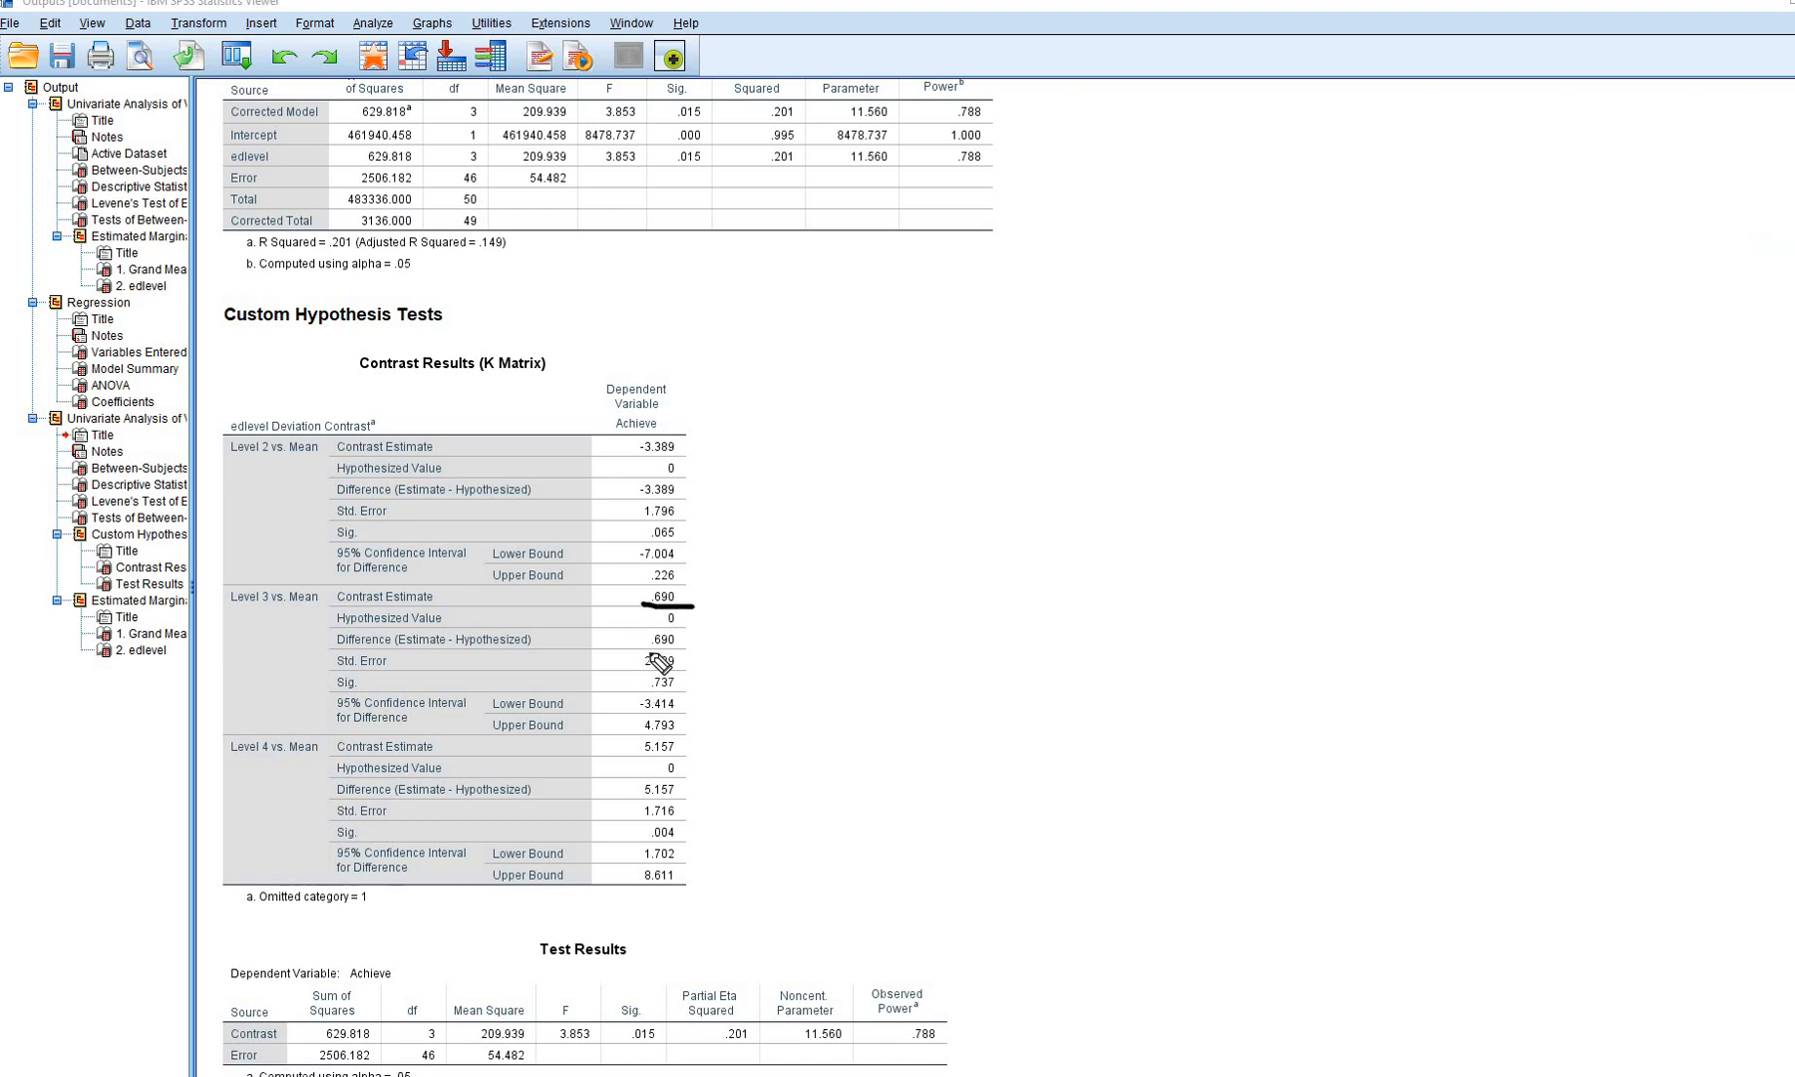
{"action": "mouse_move", "coordinate": [636, 672]}
{"action": "left_mouse_down"}
{"action": "mouse_move", "coordinate": [698, 672]}
{"action": "mouse_move", "coordinate": [641, 696]}
{"action": "left_mouse_up"}
{"action": "key", "text": "Escape"}
Underline the B values of the constant and the effect-coded predictors in the Coefficients table, then clear the marks
{"action": "scroll", "coordinate": [858, 750], "scroll_direction": "up", "scroll_amount": 10}
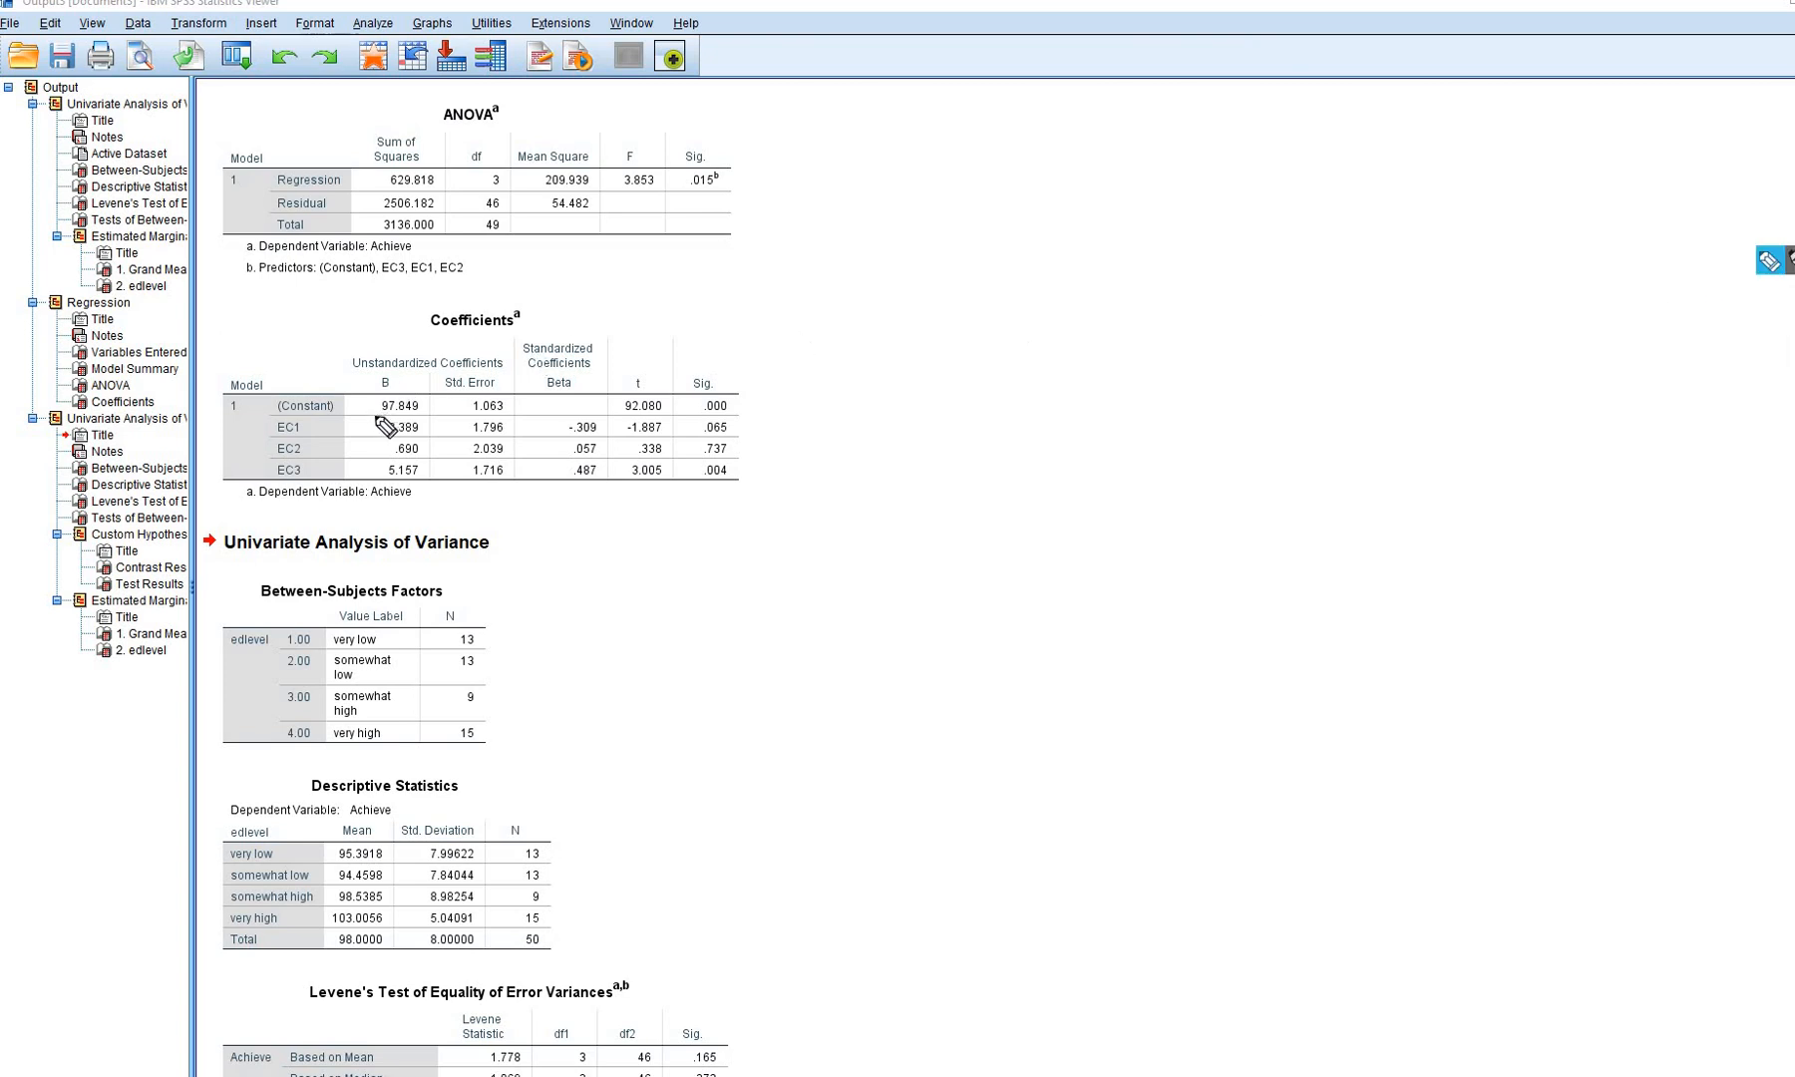
{"action": "left_click_drag", "start_coordinate": [371, 415], "coordinate": [434, 409]}
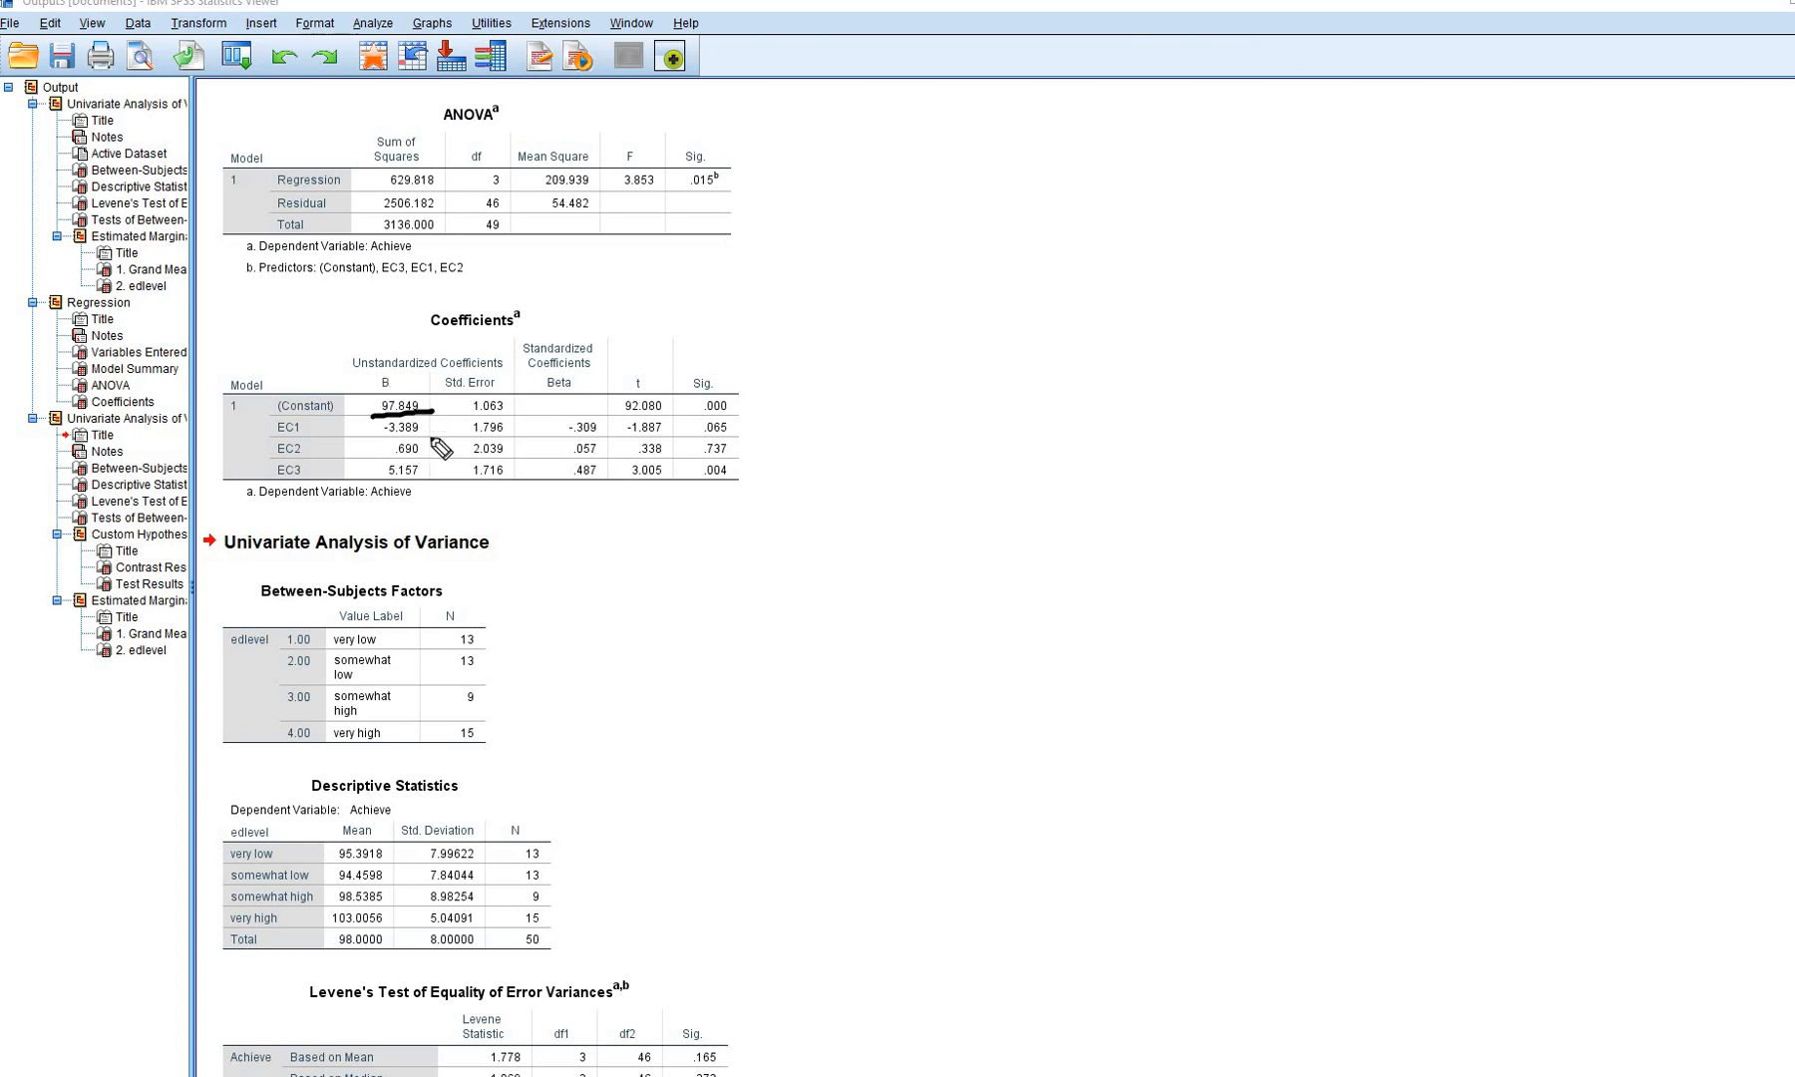
{"action": "mouse_move", "coordinate": [377, 439]}
{"action": "left_mouse_down"}
{"action": "mouse_move", "coordinate": [433, 436]}
{"action": "mouse_move", "coordinate": [422, 480]}
{"action": "left_mouse_up"}
{"action": "left_click", "coordinate": [382, 478]}
{"action": "left_click", "coordinate": [1788, 422]}
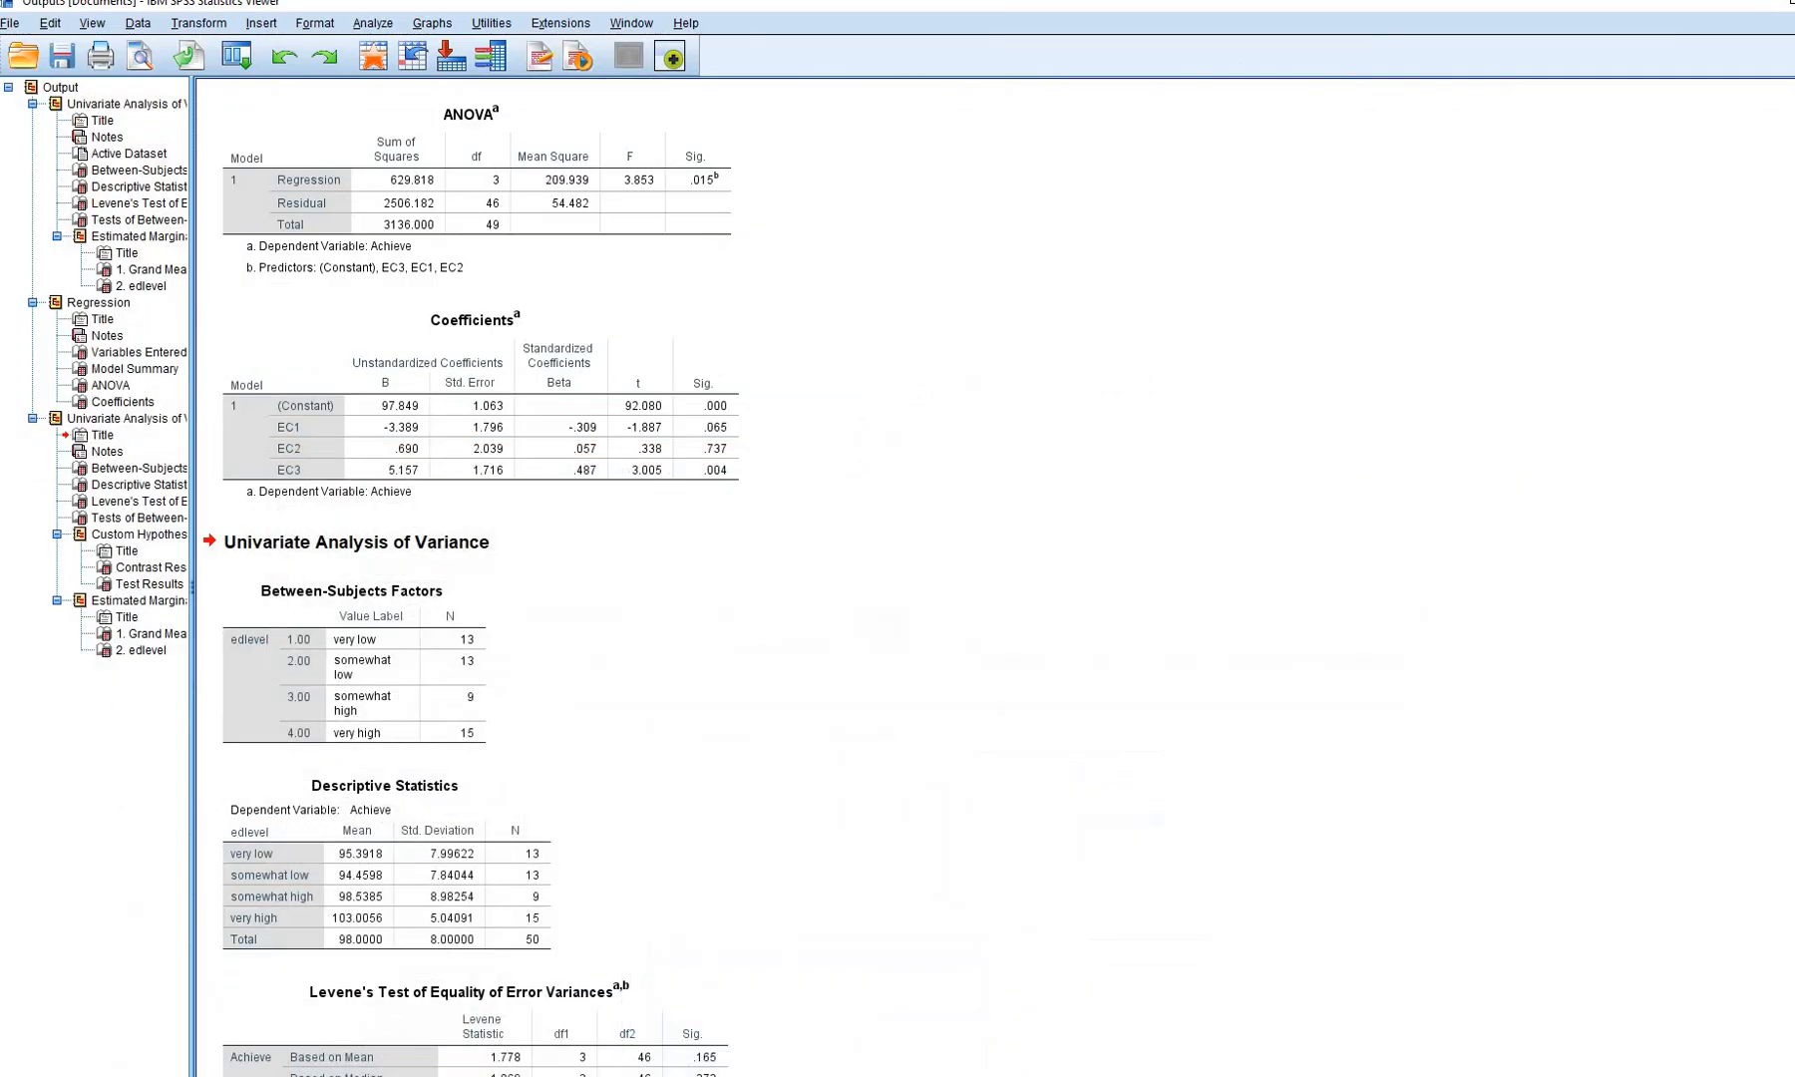
Switch to the Effect coding video.sav dataset, check the genderid codes and delete the existing genderidEC variable
{"action": "left_click", "coordinate": [577, 1065]}
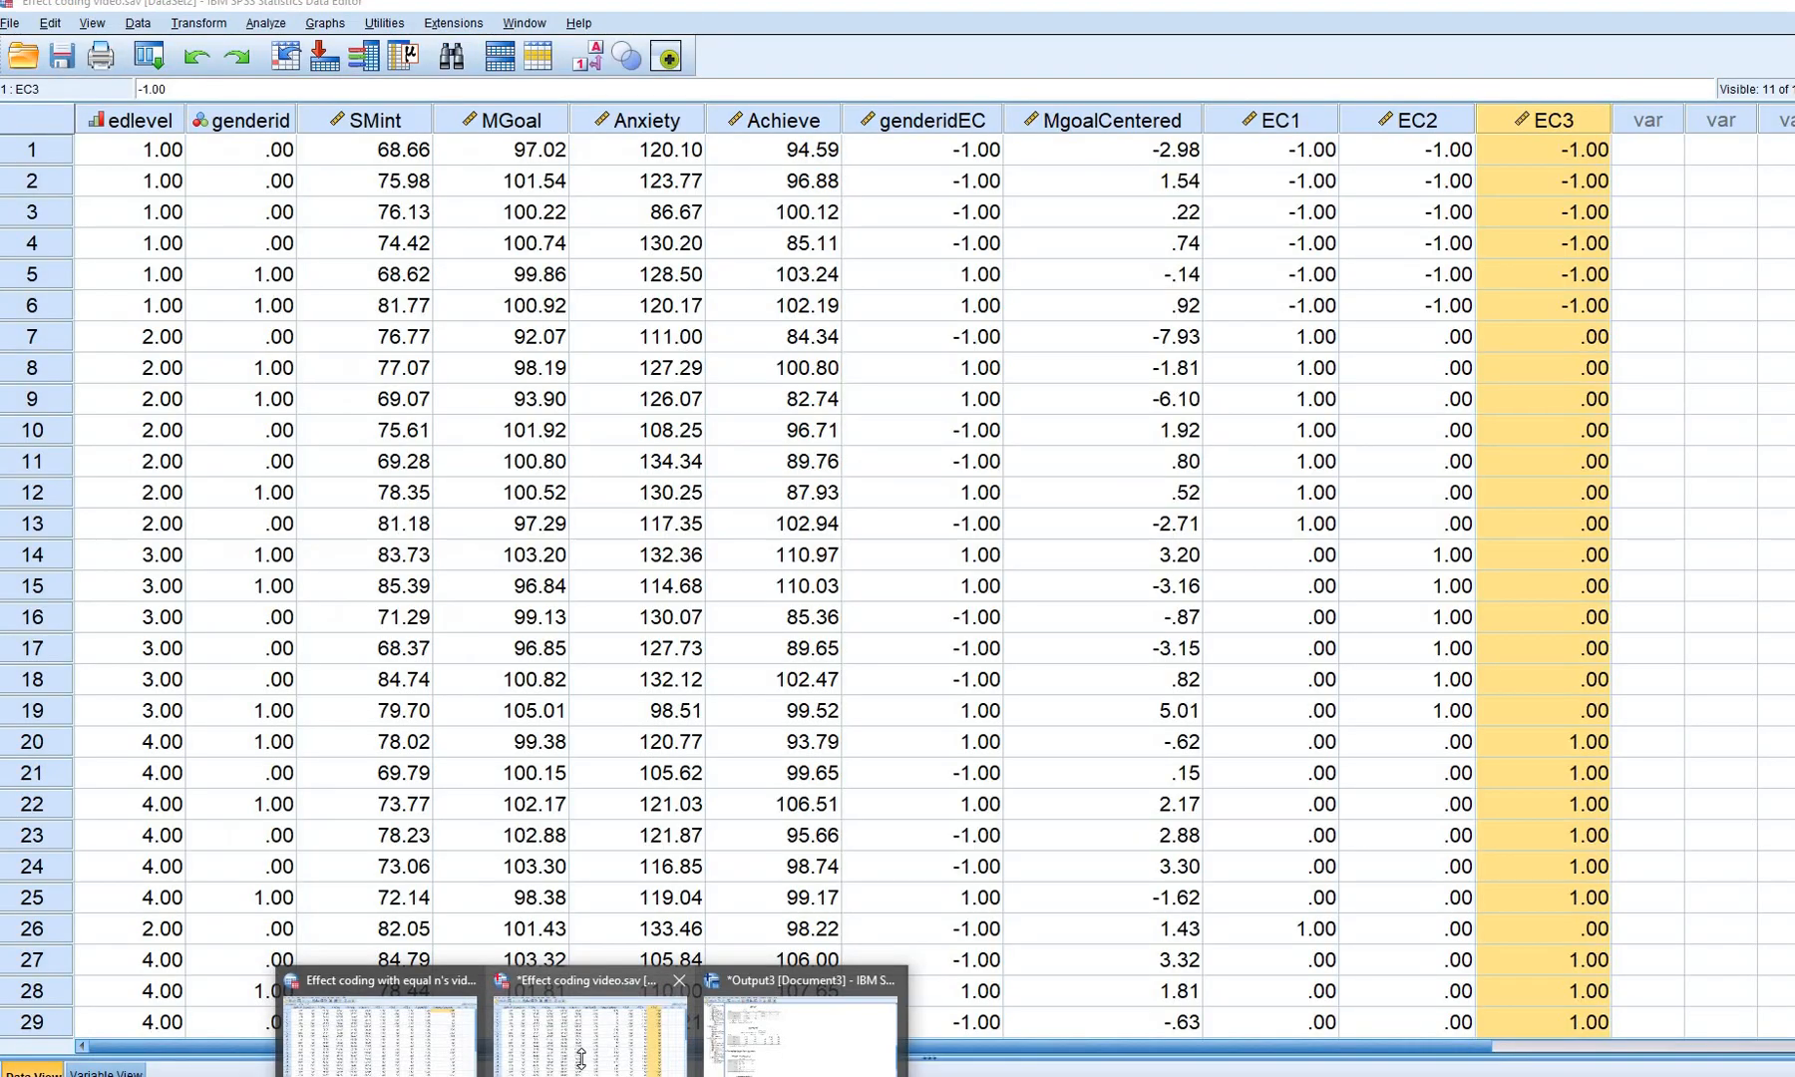
{"action": "left_click", "coordinate": [1149, 690]}
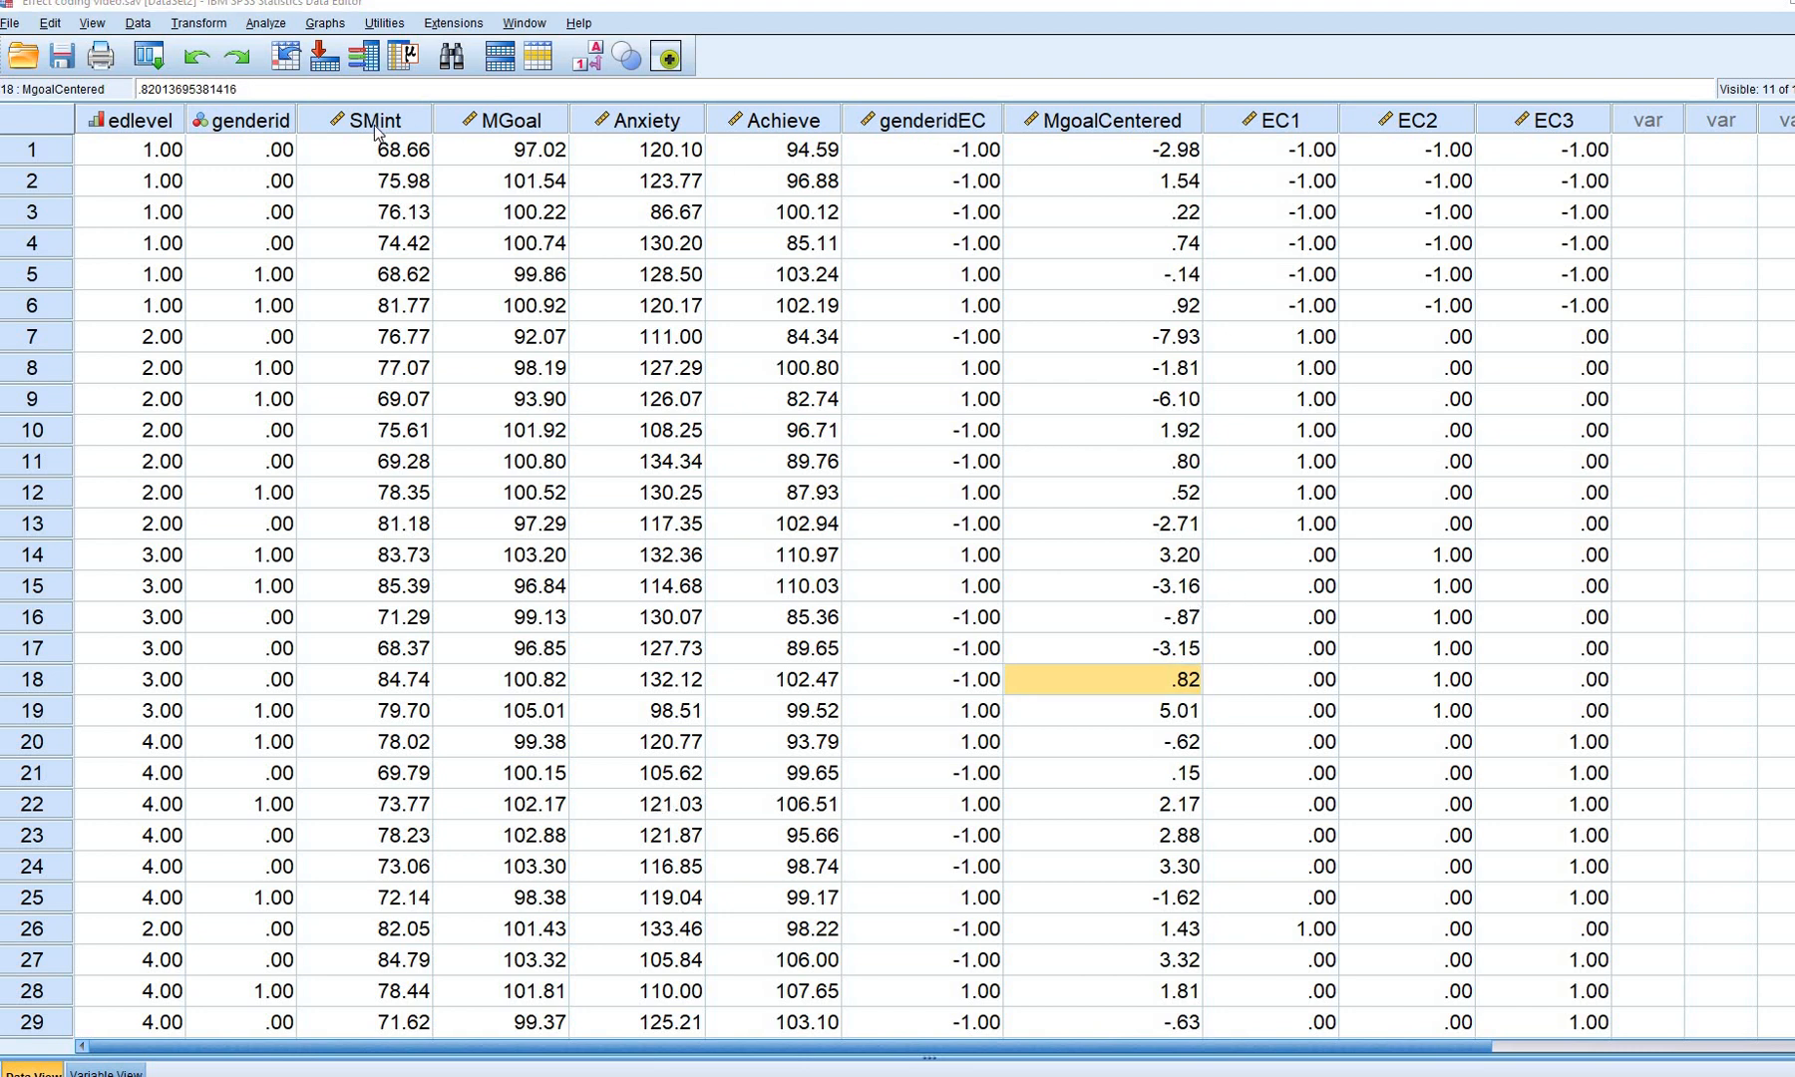
{"action": "left_click", "coordinate": [260, 124]}
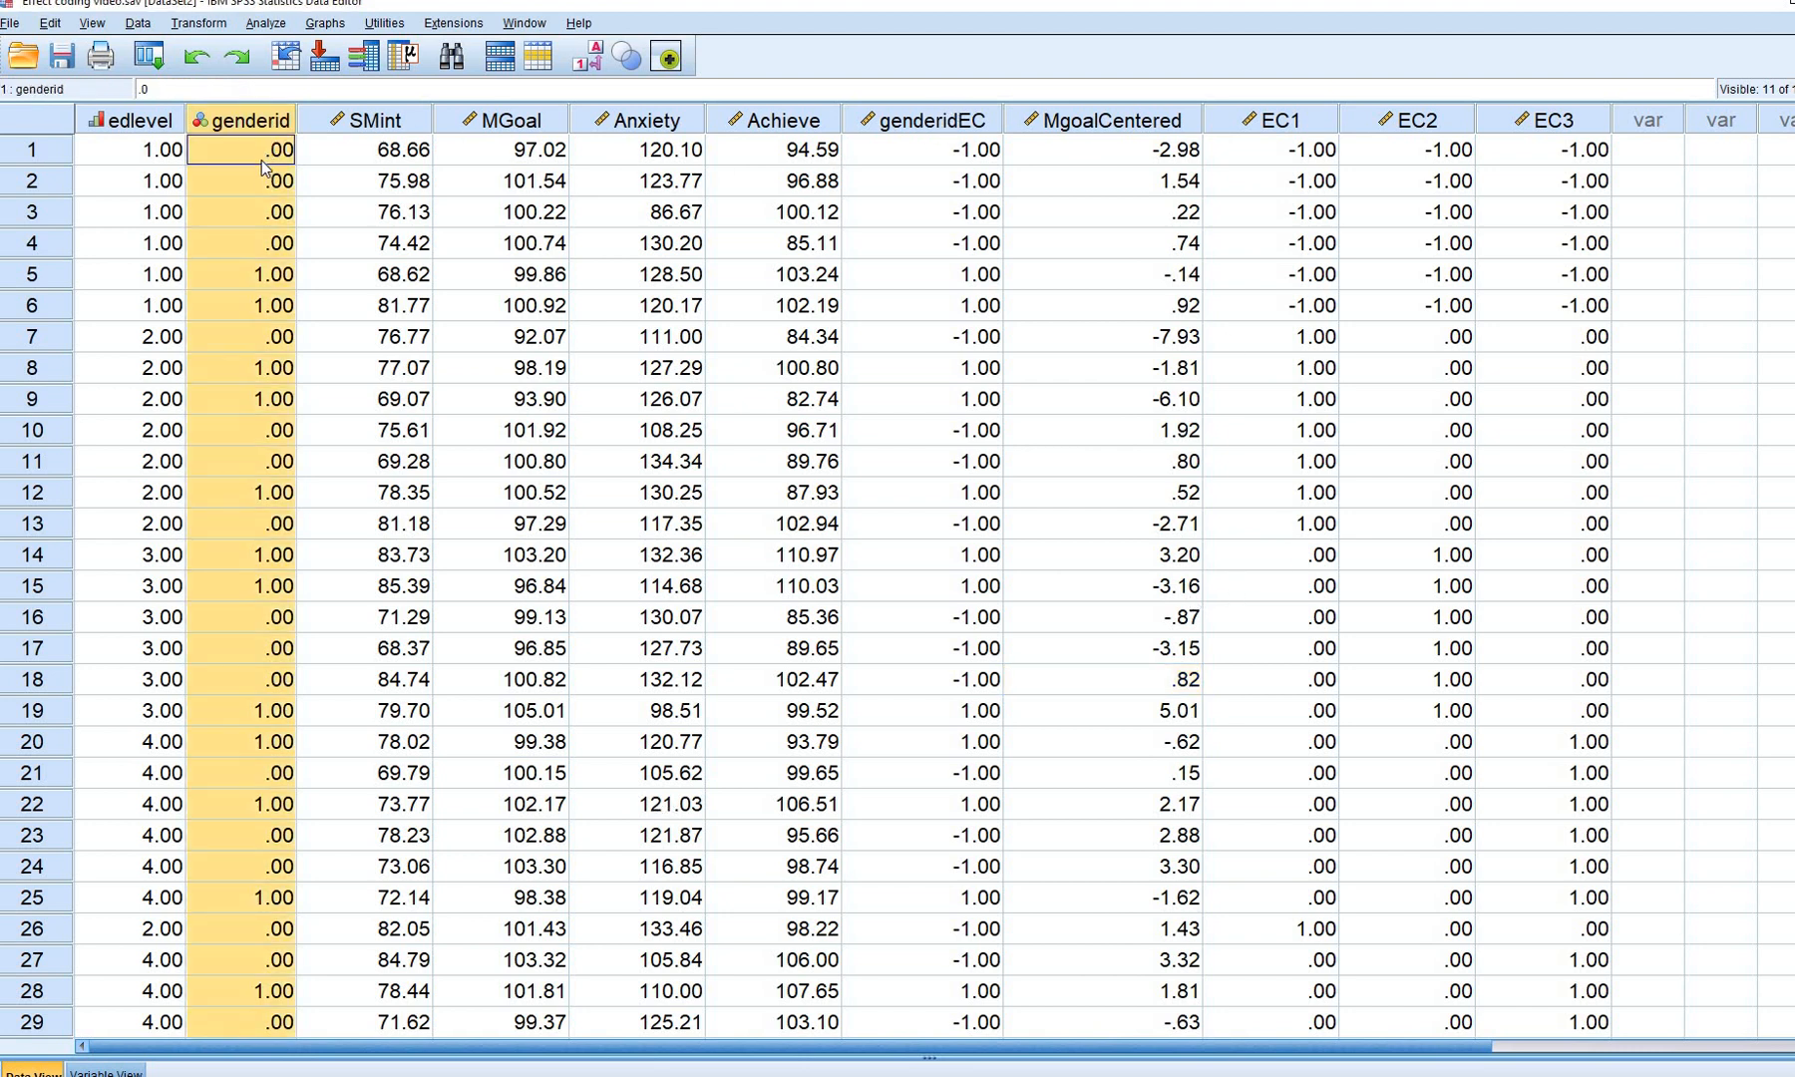
{"action": "left_click", "coordinate": [263, 160]}
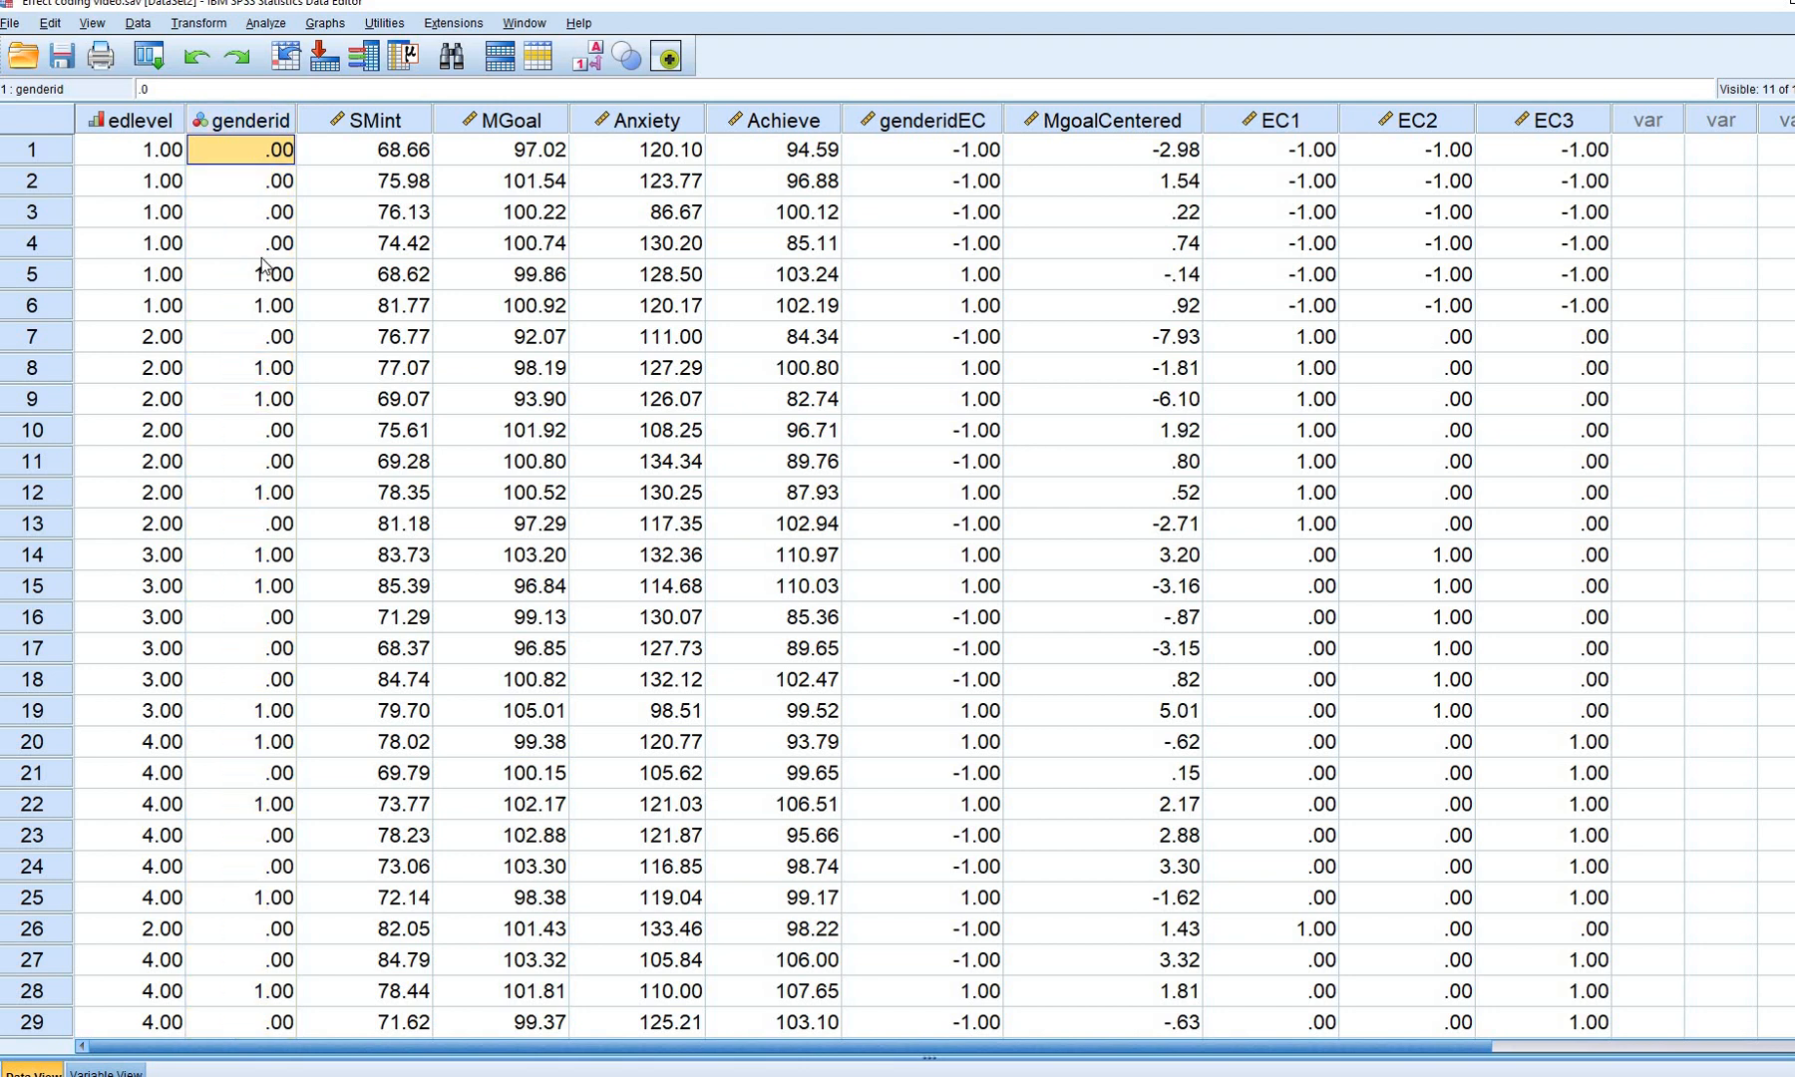
{"action": "left_click", "coordinate": [262, 284]}
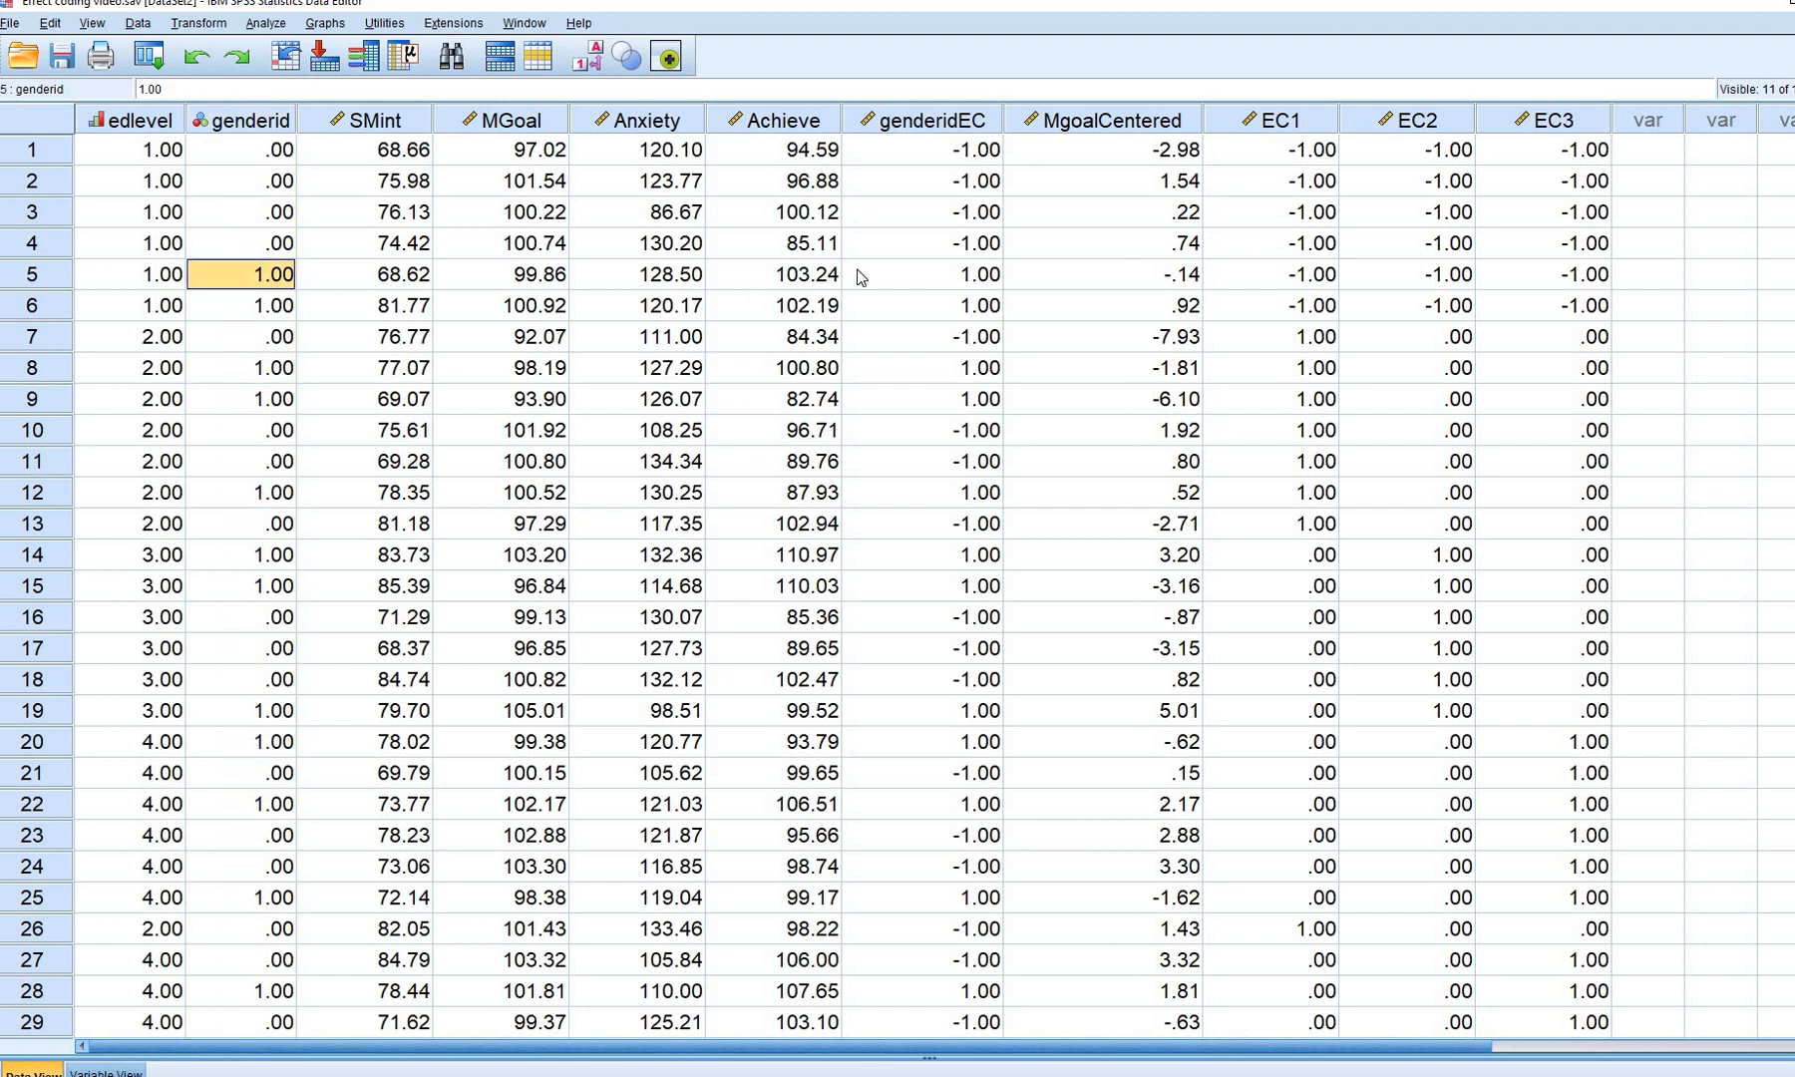
{"action": "left_click", "coordinate": [927, 122]}
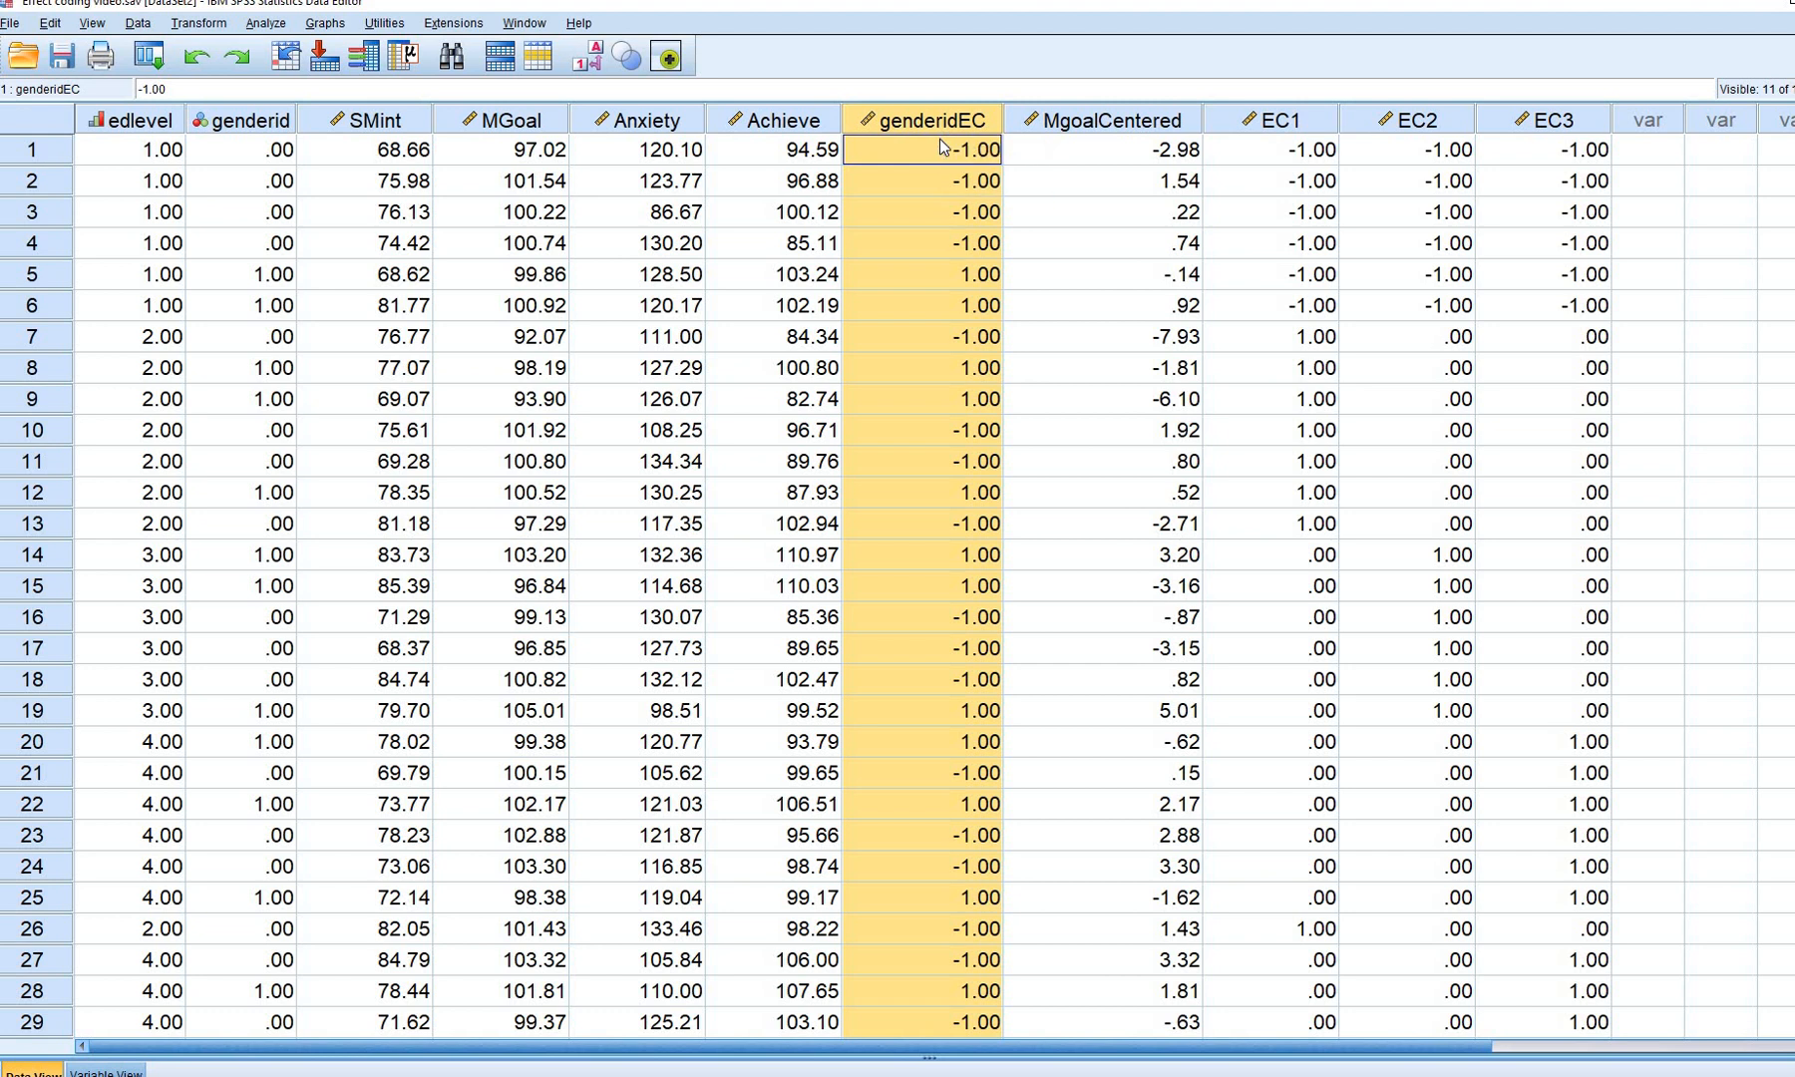
{"action": "key", "text": "Delete"}
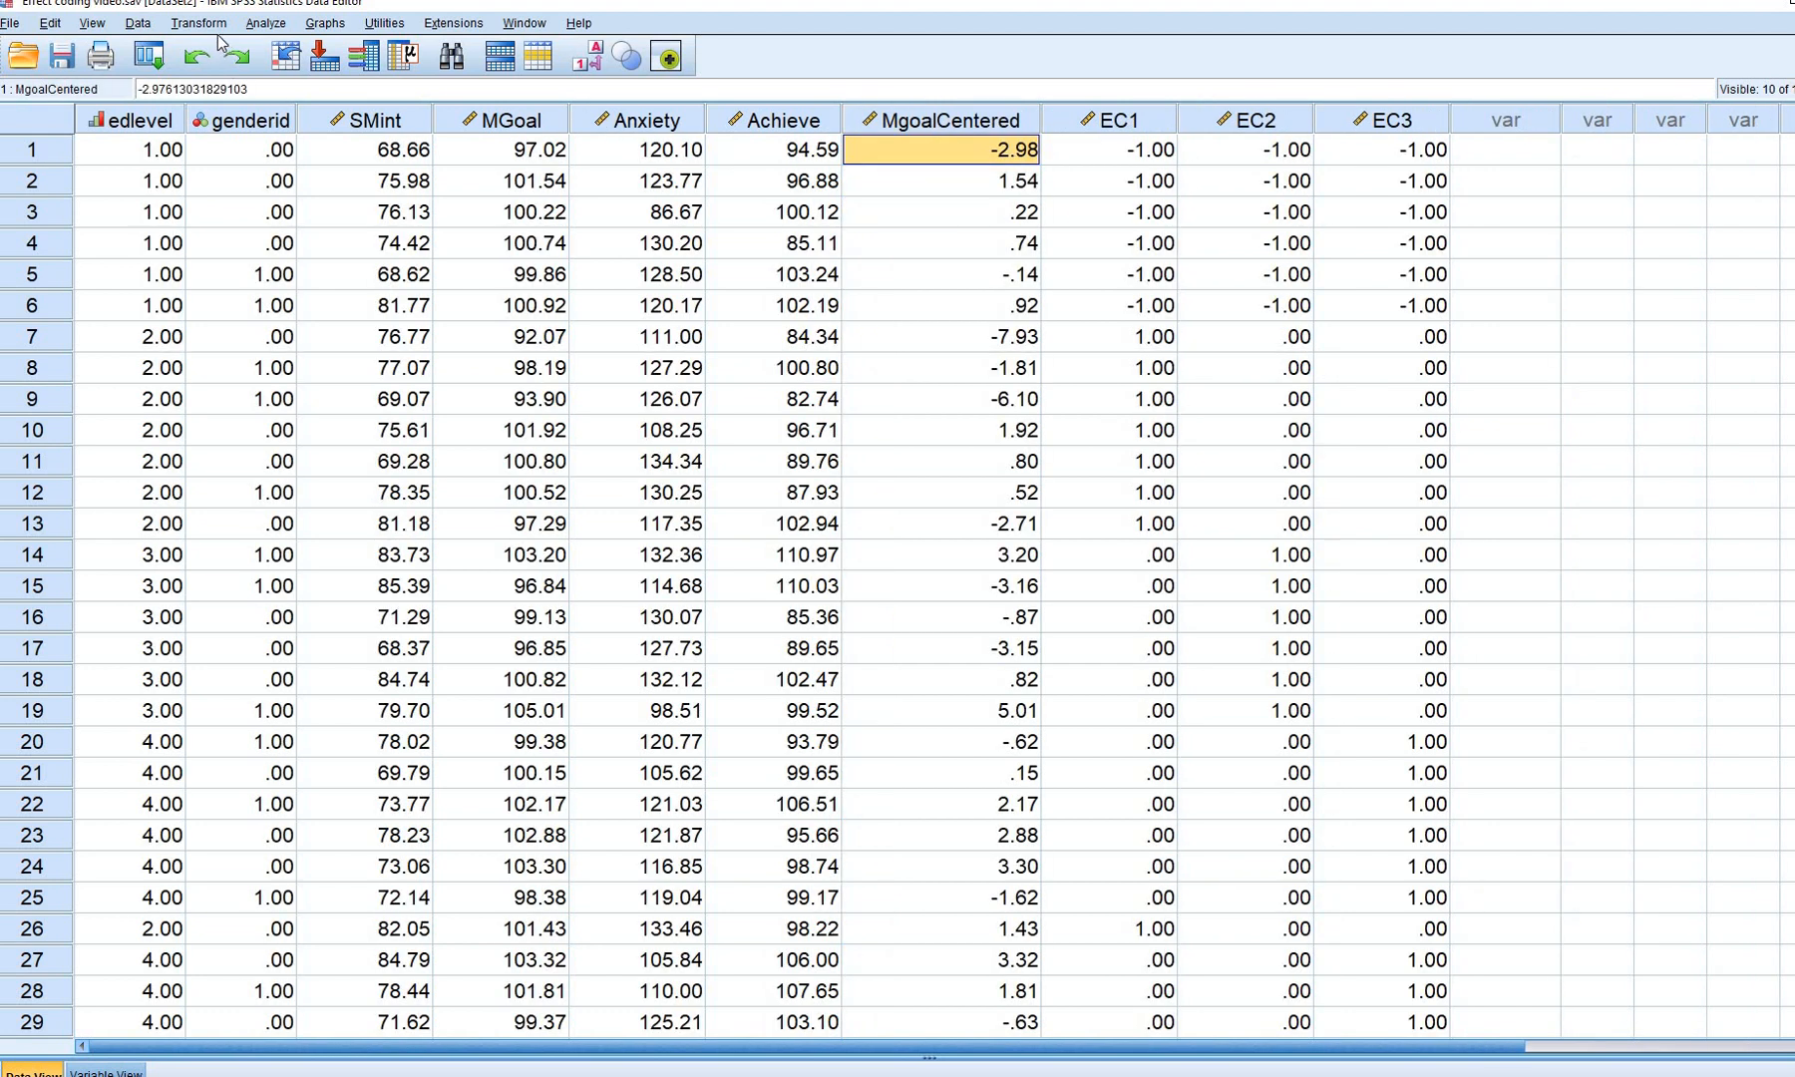
Reset Recode into Different Variables and assign genderid the output variable genderidEC
{"action": "left_click", "coordinate": [213, 27]}
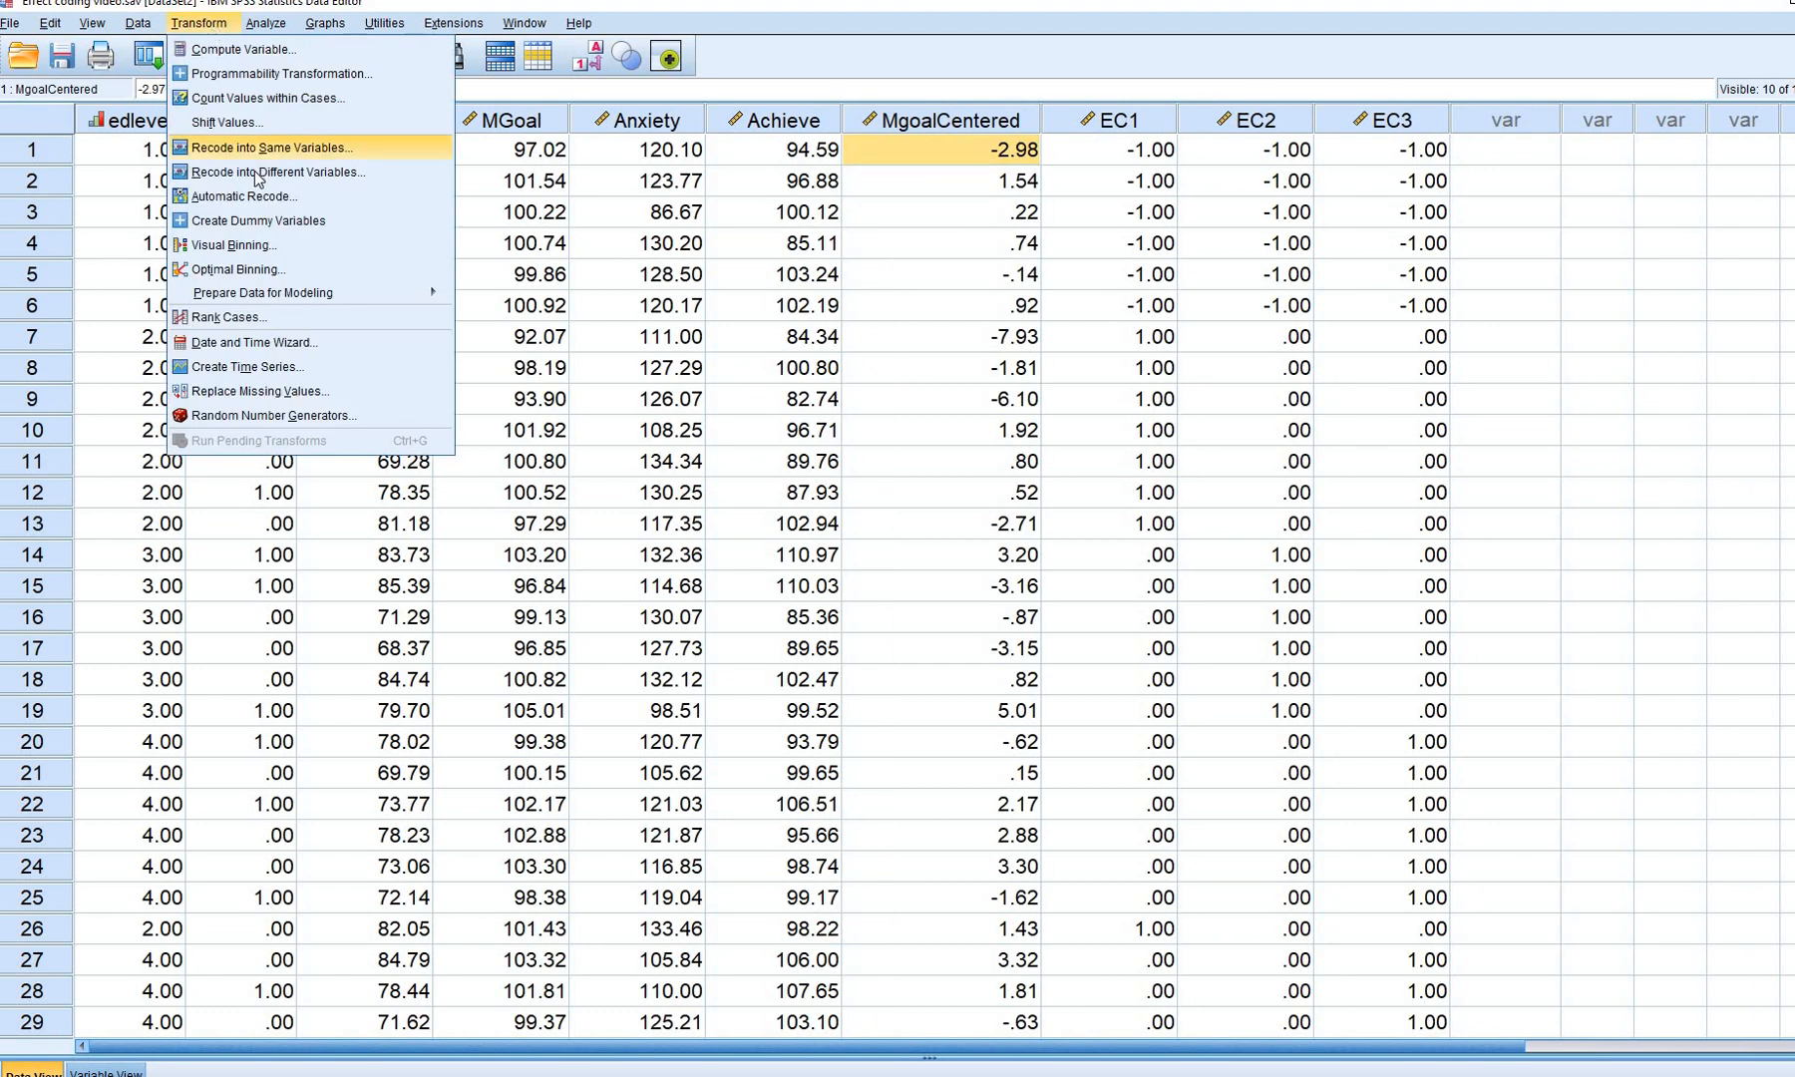
{"action": "left_click", "coordinate": [251, 175]}
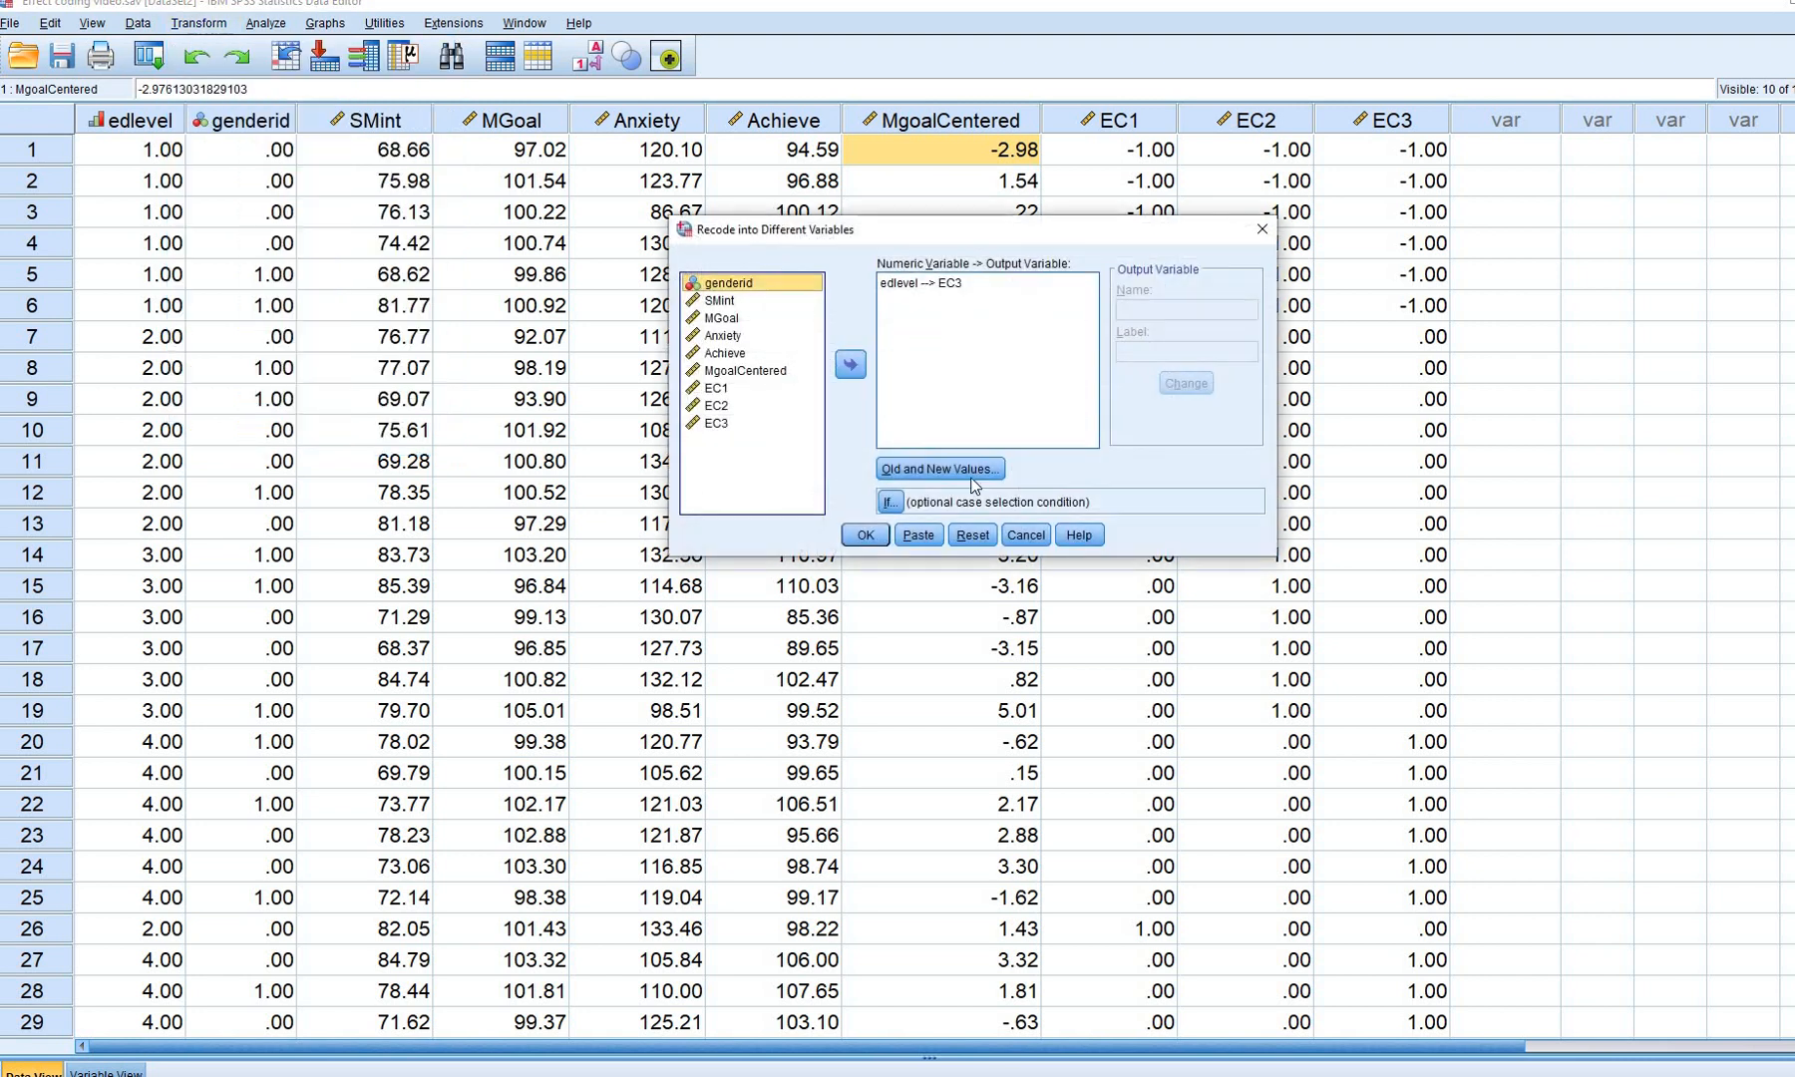
{"action": "left_click", "coordinate": [973, 535]}
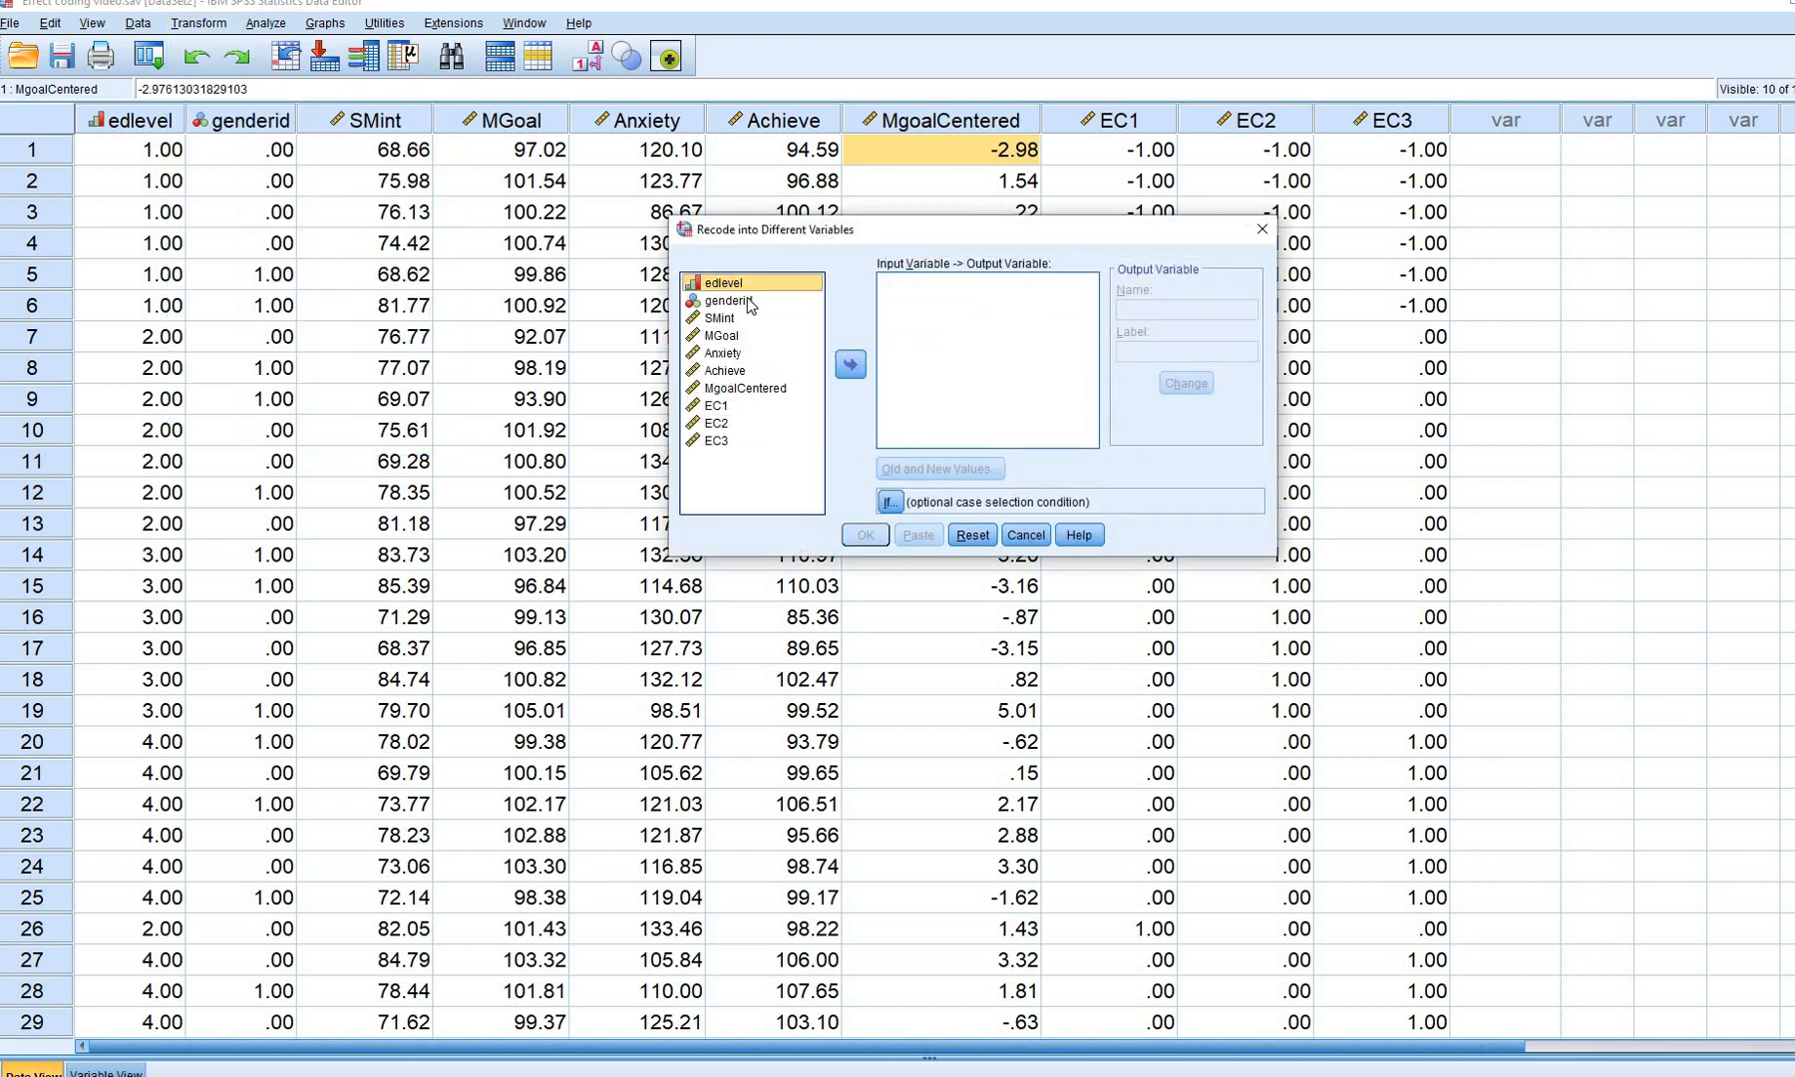
{"action": "left_click", "coordinate": [747, 299]}
{"action": "left_click", "coordinate": [851, 365]}
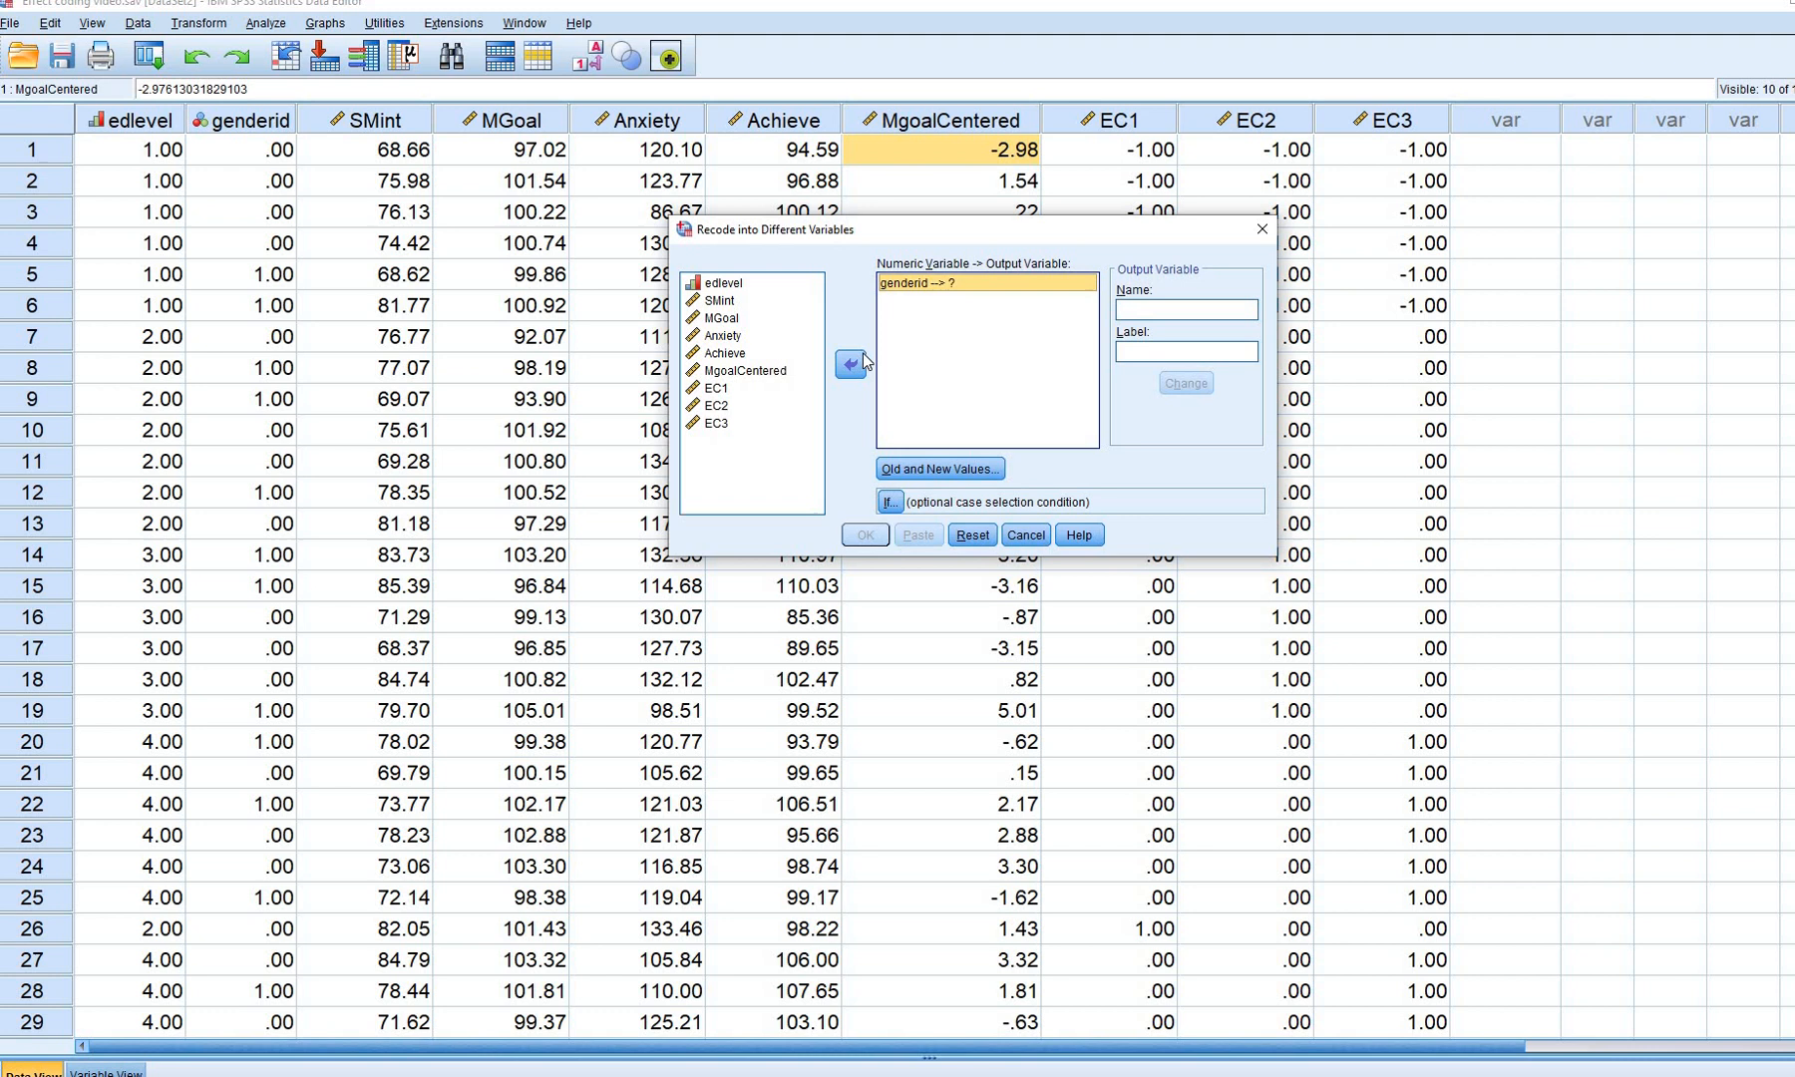
{"action": "left_click", "coordinate": [1134, 311]}
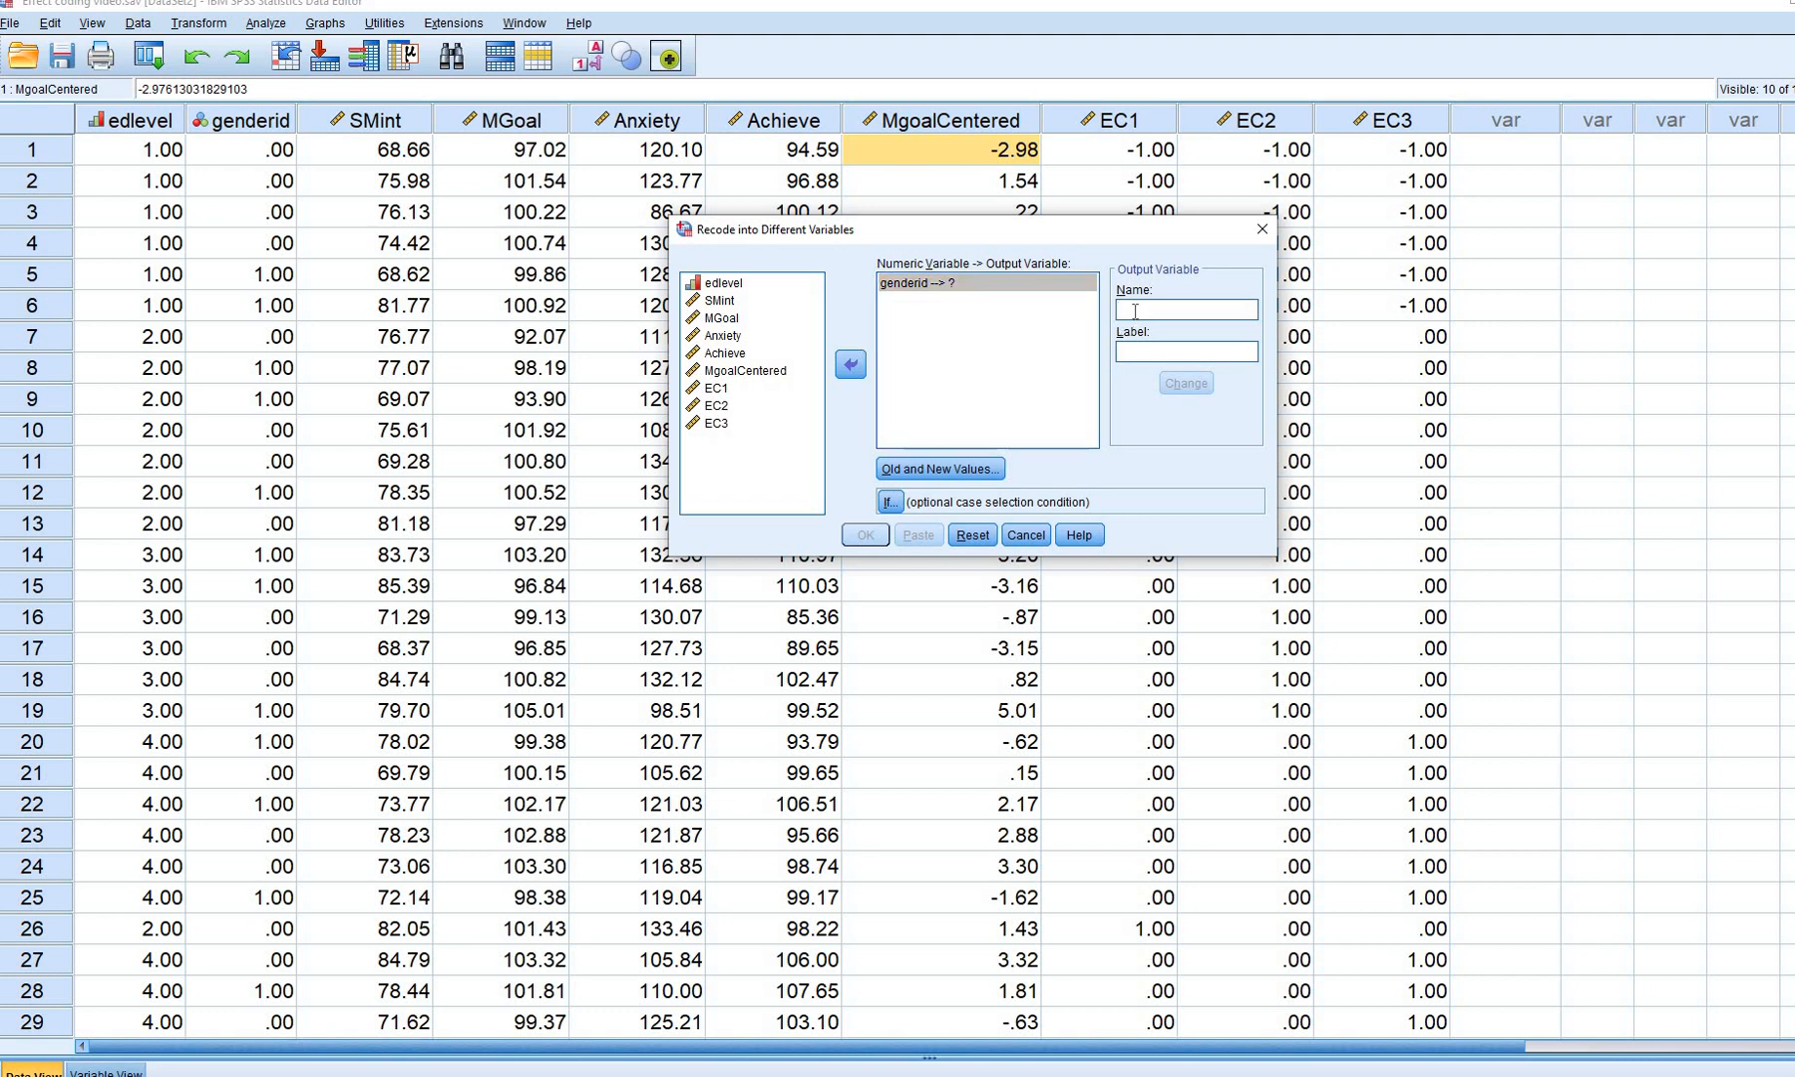
{"action": "type", "text": "genderidEC"}
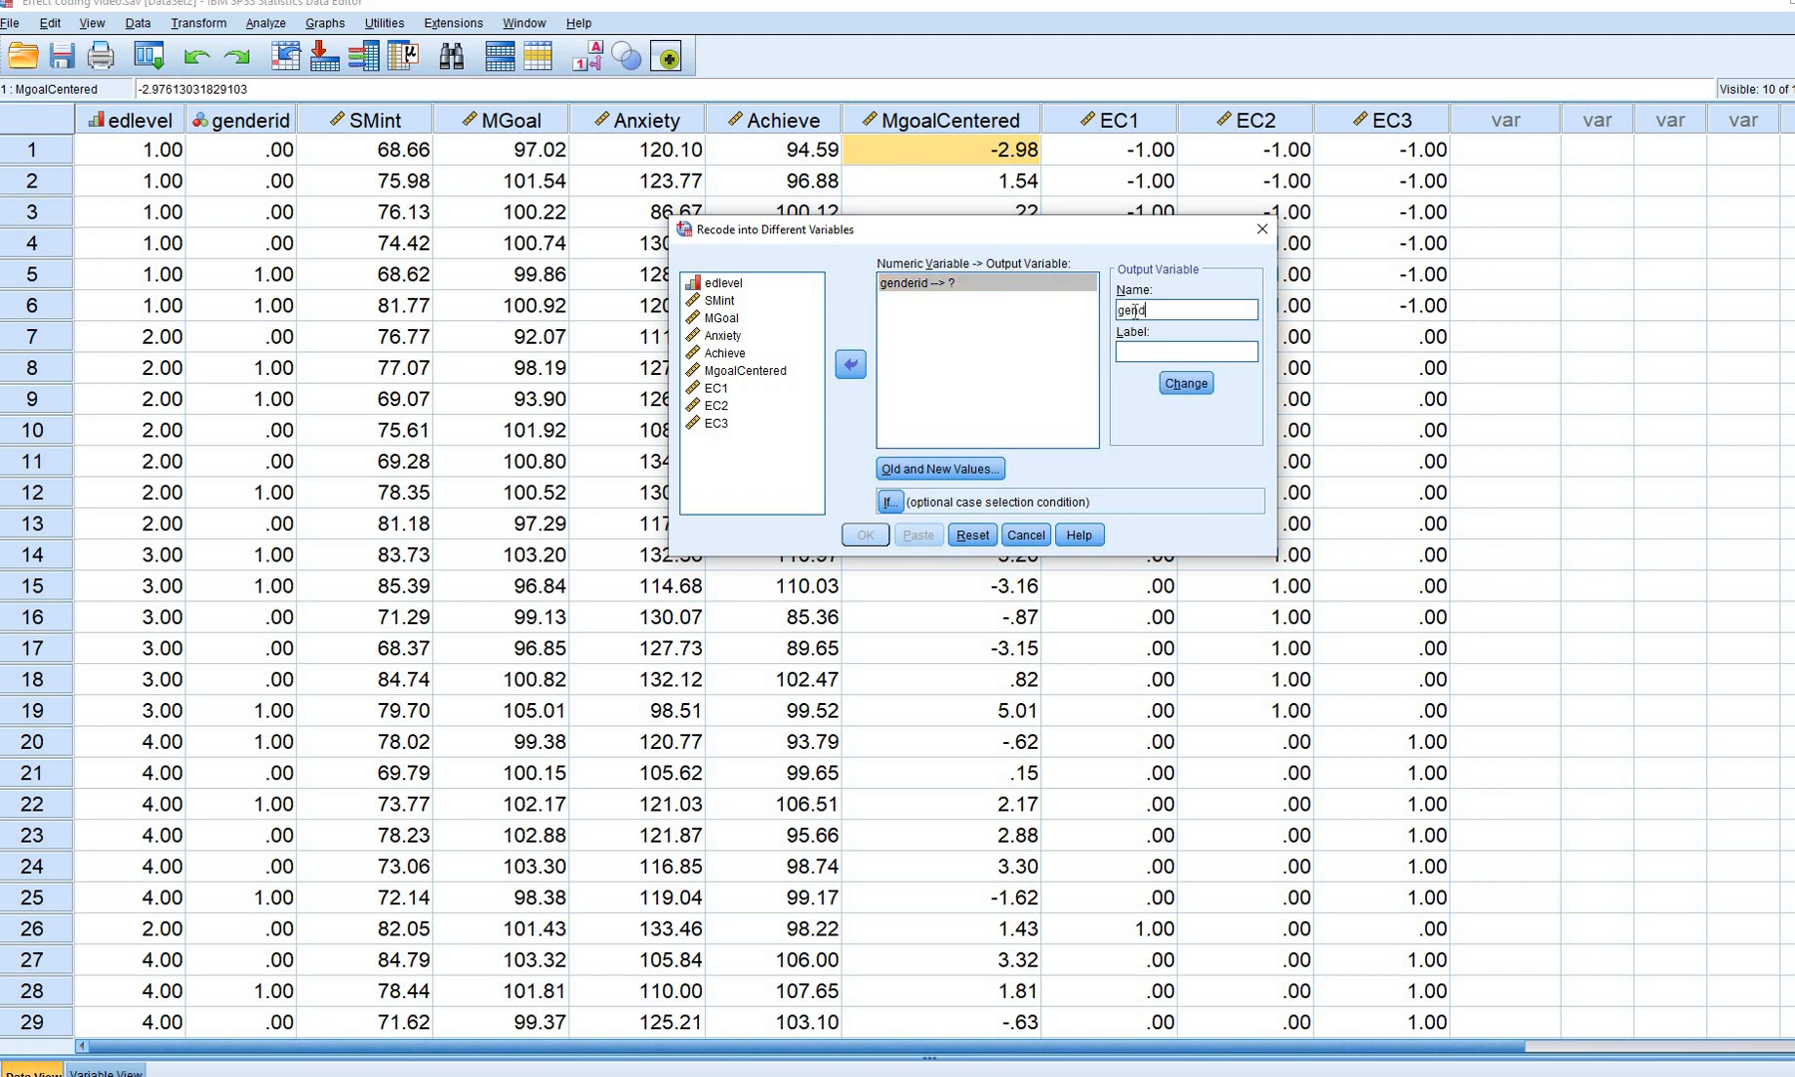
{"action": "left_click", "coordinate": [1187, 383]}
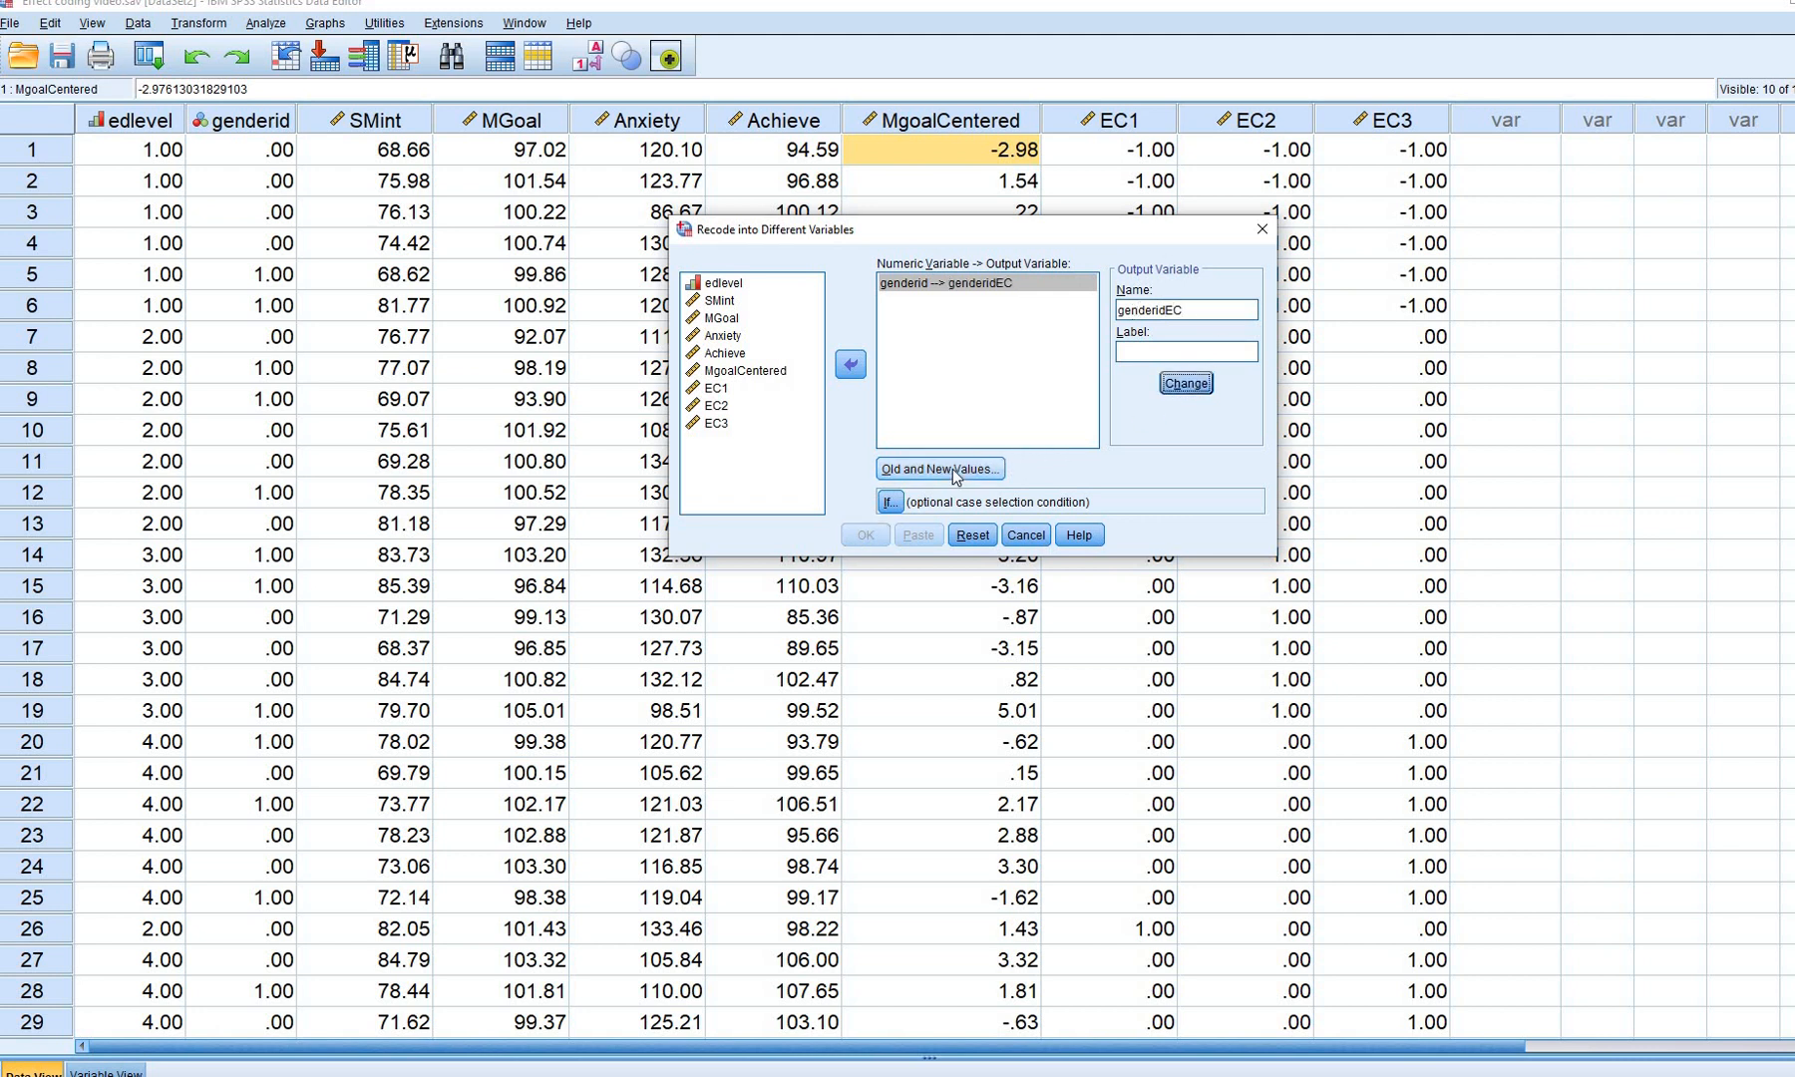
Recode genderid values 0 to -1 and 1 to 1, run the recode and select the new genderidEC column
{"action": "left_click", "coordinate": [953, 472]}
{"action": "left_click", "coordinate": [914, 411]}
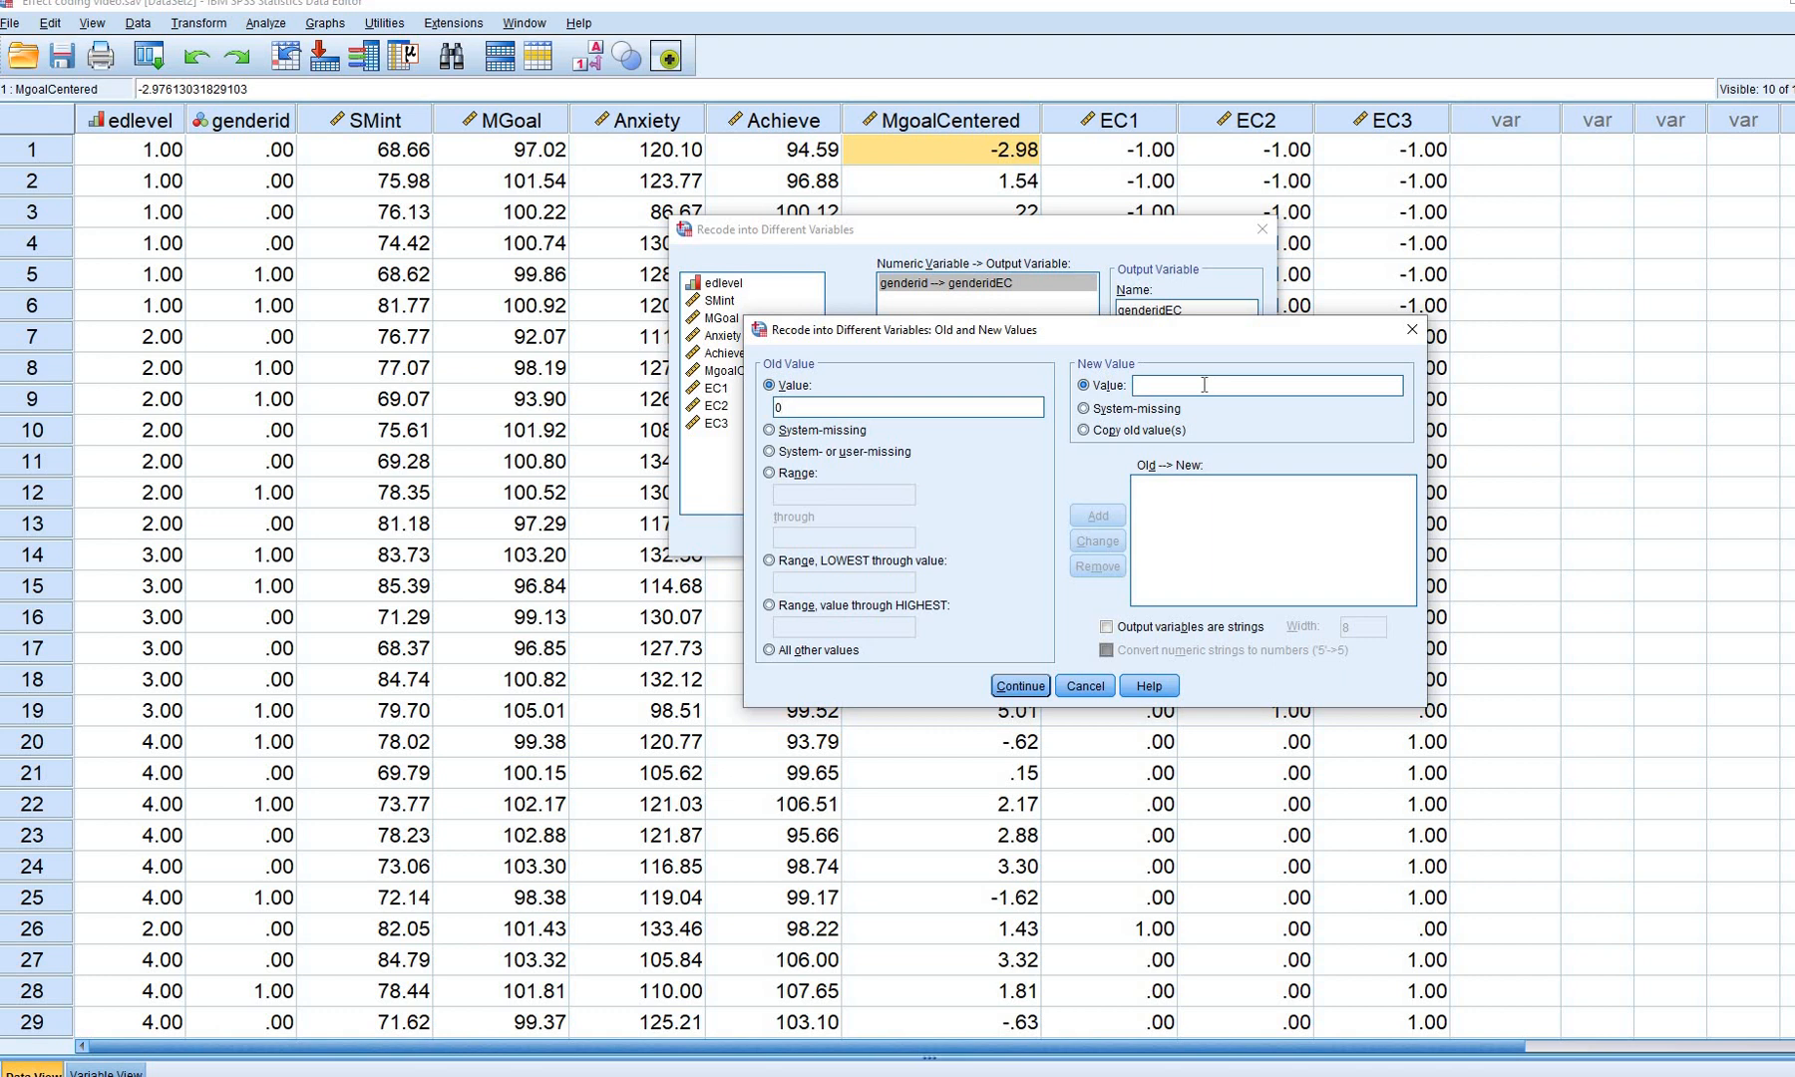
{"action": "type", "text": "-1"}
{"action": "left_click", "coordinate": [1098, 515]}
{"action": "type", "text": "11"}
{"action": "left_click", "coordinate": [1100, 519]}
{"action": "left_click", "coordinate": [1153, 487]}
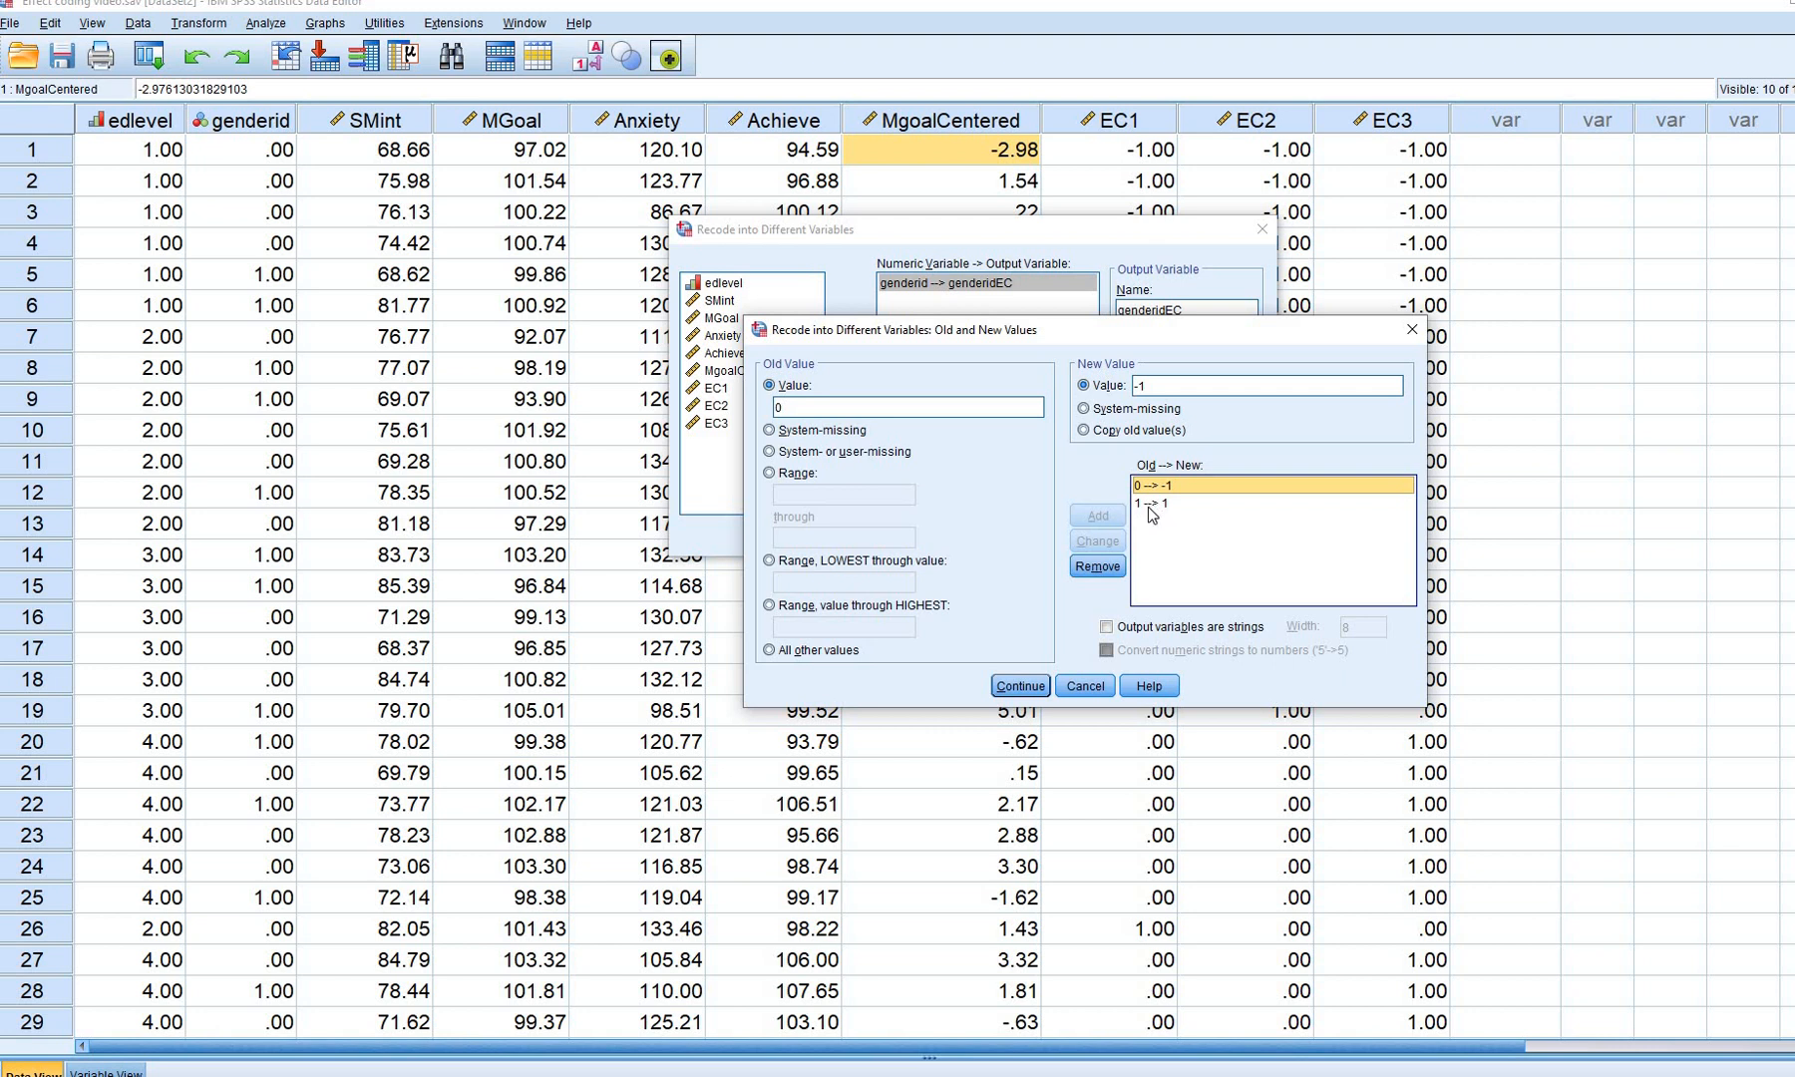
{"action": "left_click", "coordinate": [1156, 503]}
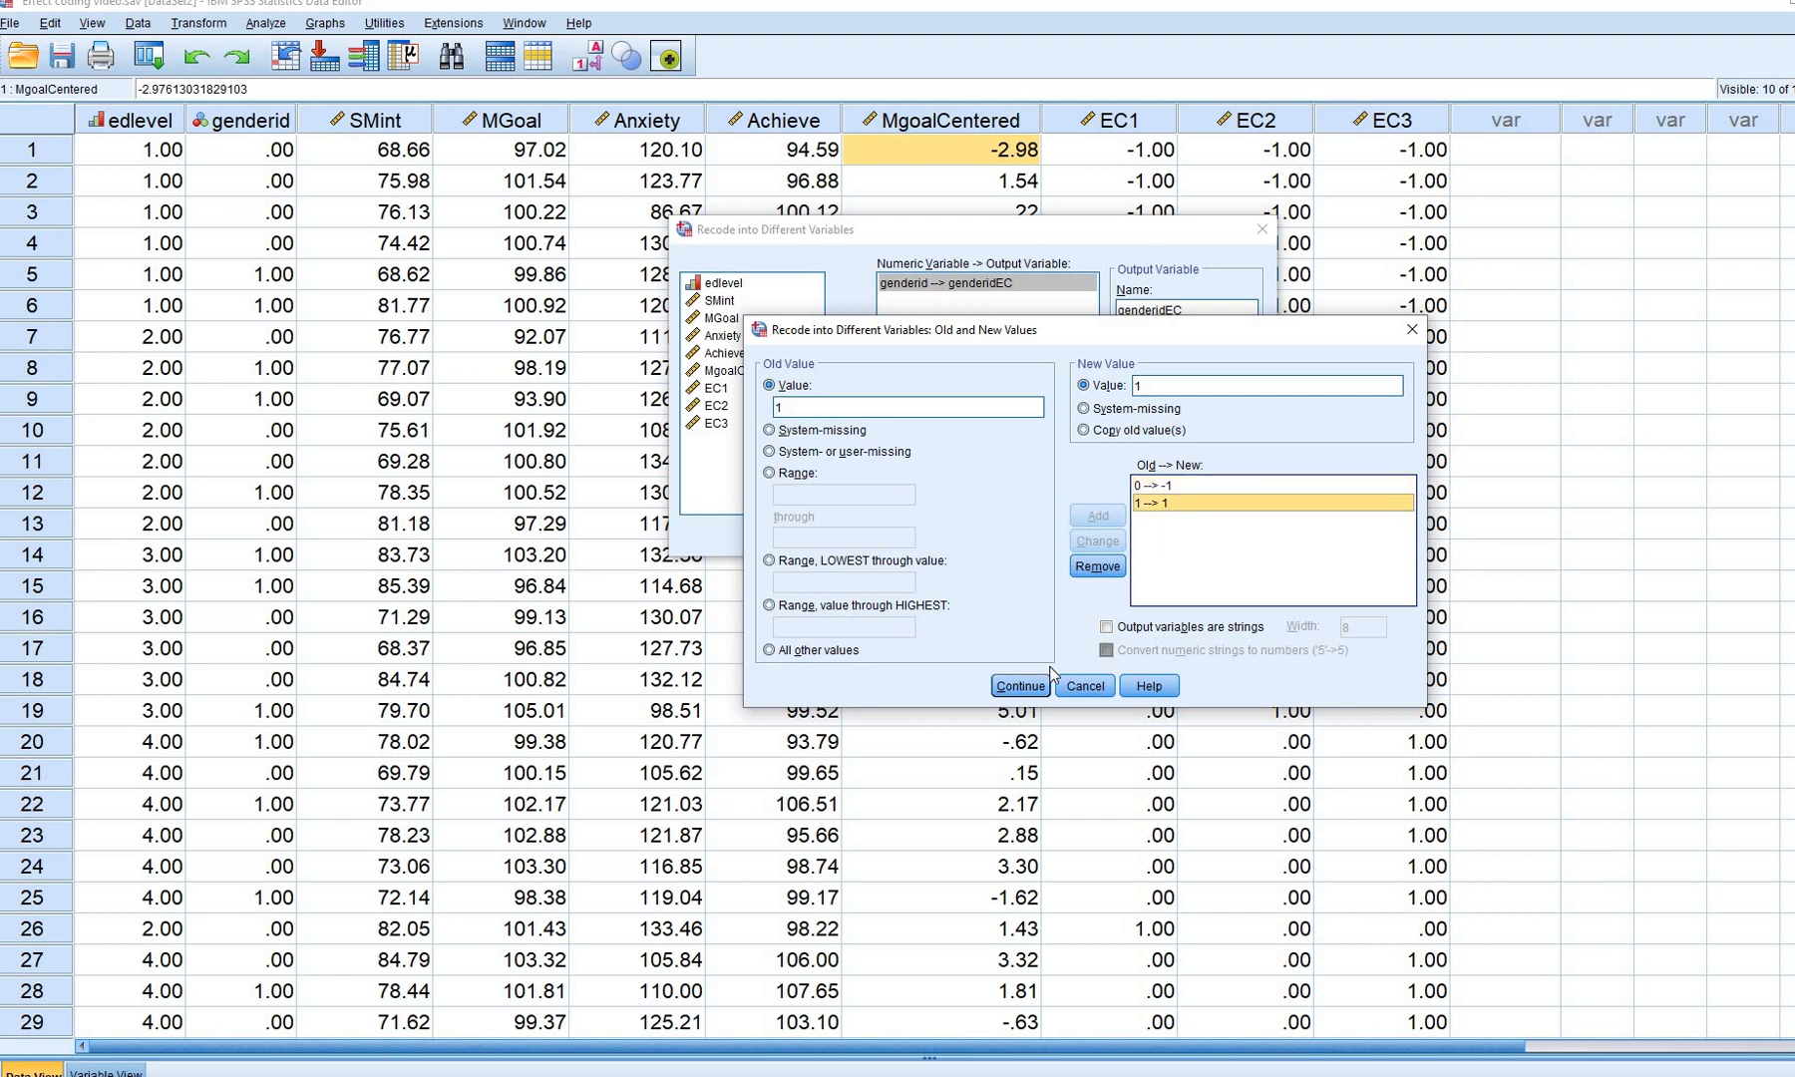
{"action": "left_click", "coordinate": [1018, 686]}
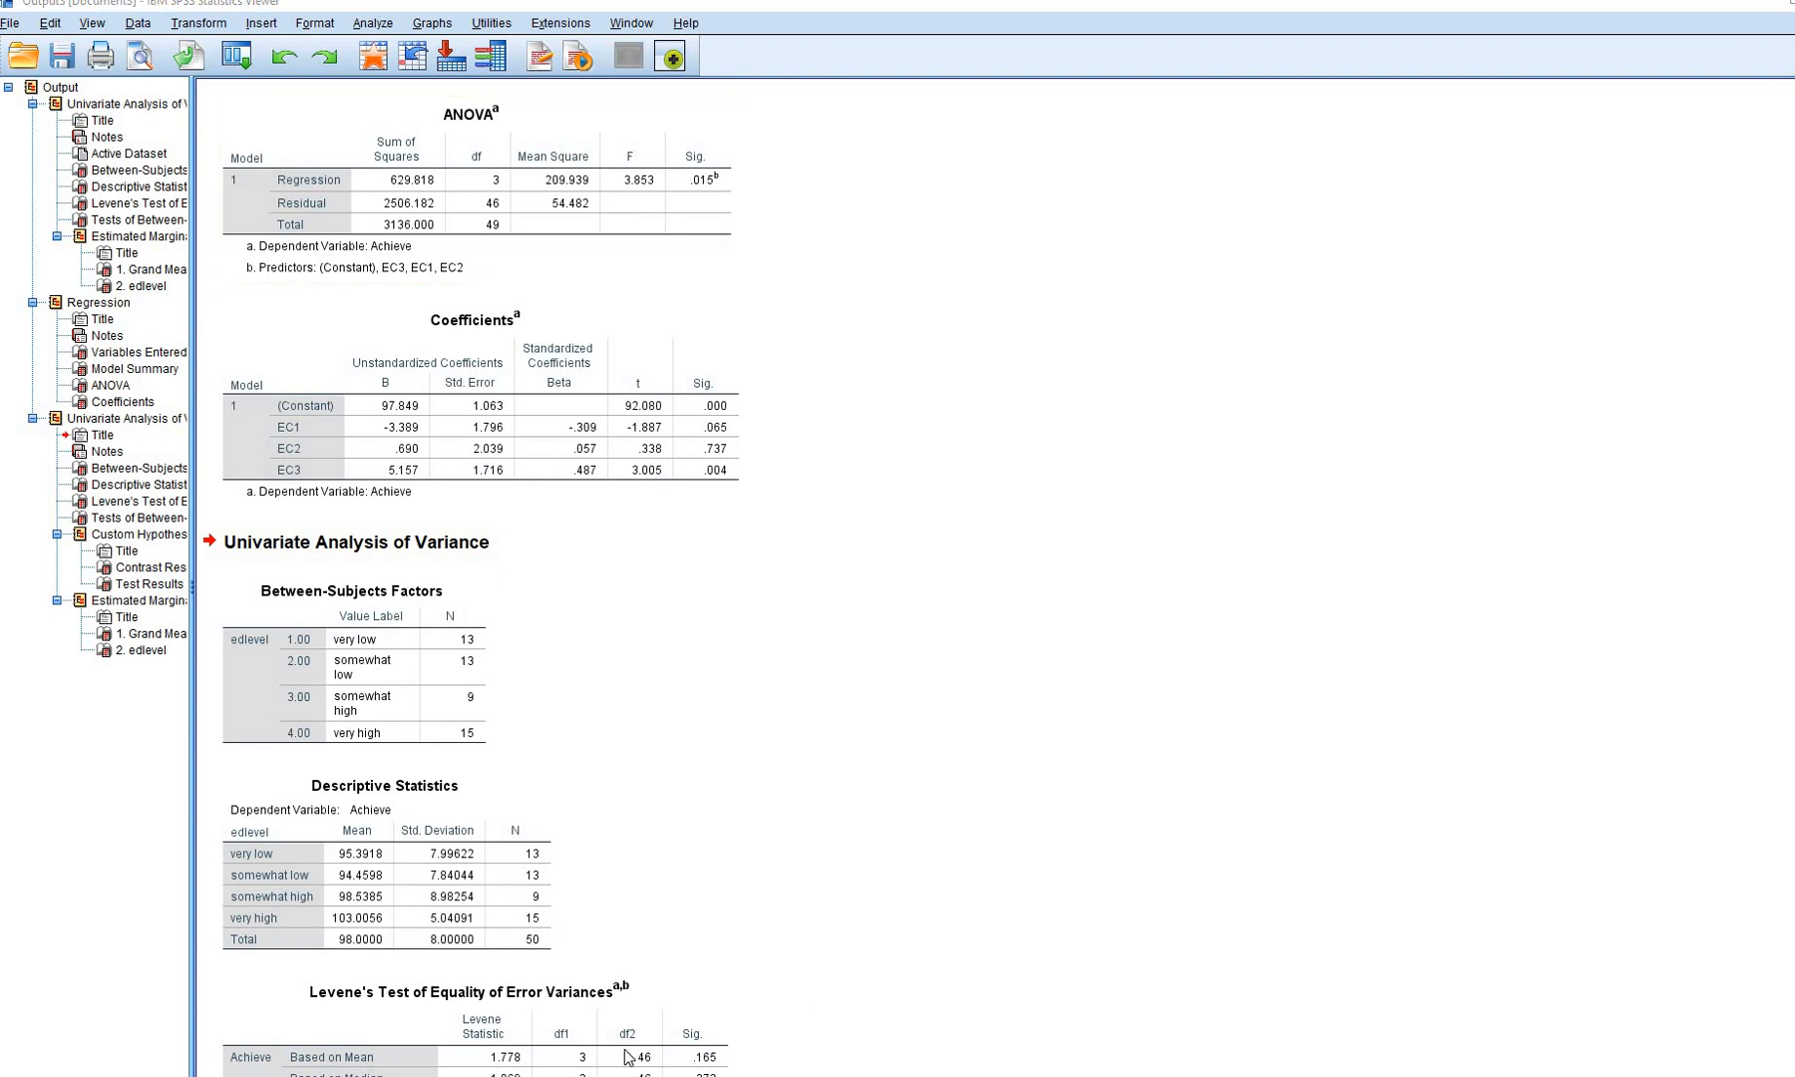
{"action": "left_click", "coordinate": [576, 1060]}
{"action": "left_click", "coordinate": [1556, 129]}
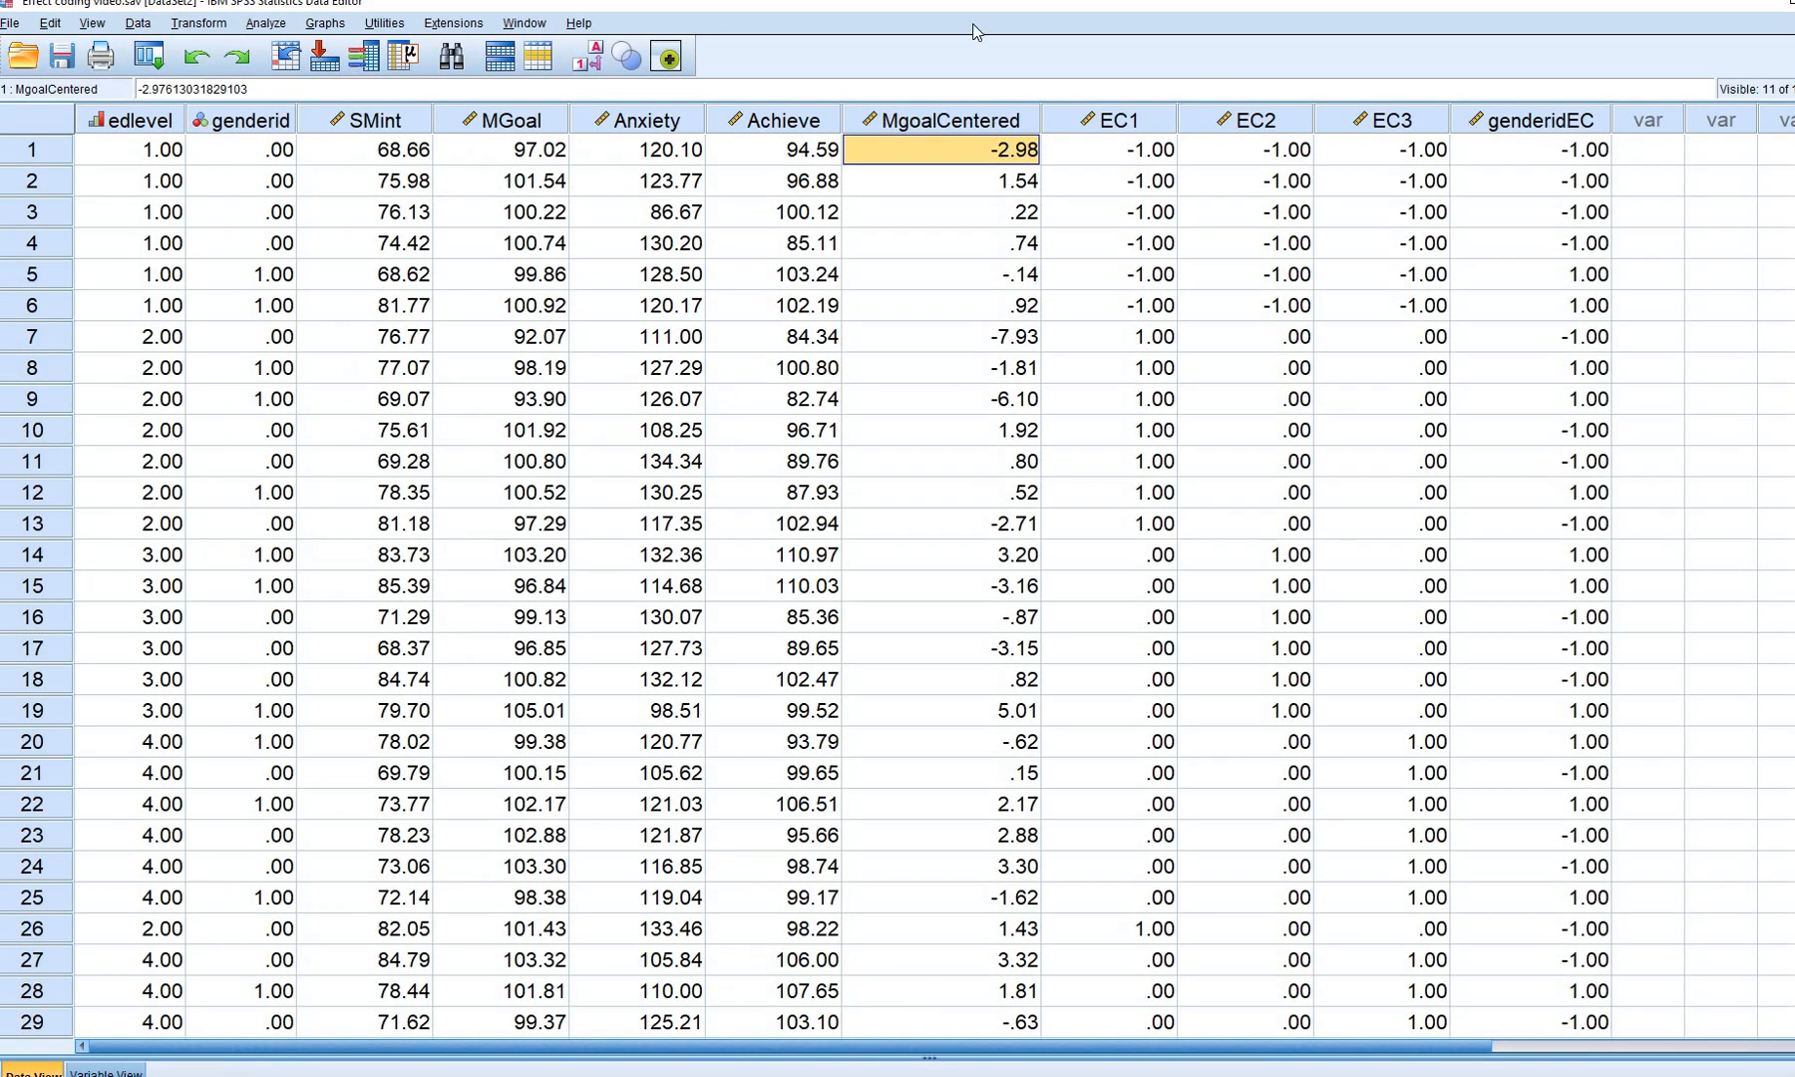
Set up a Univariate general linear model for Achieve with genderid replacing edlevel as the fixed factor
{"action": "left_click", "coordinate": [280, 24]}
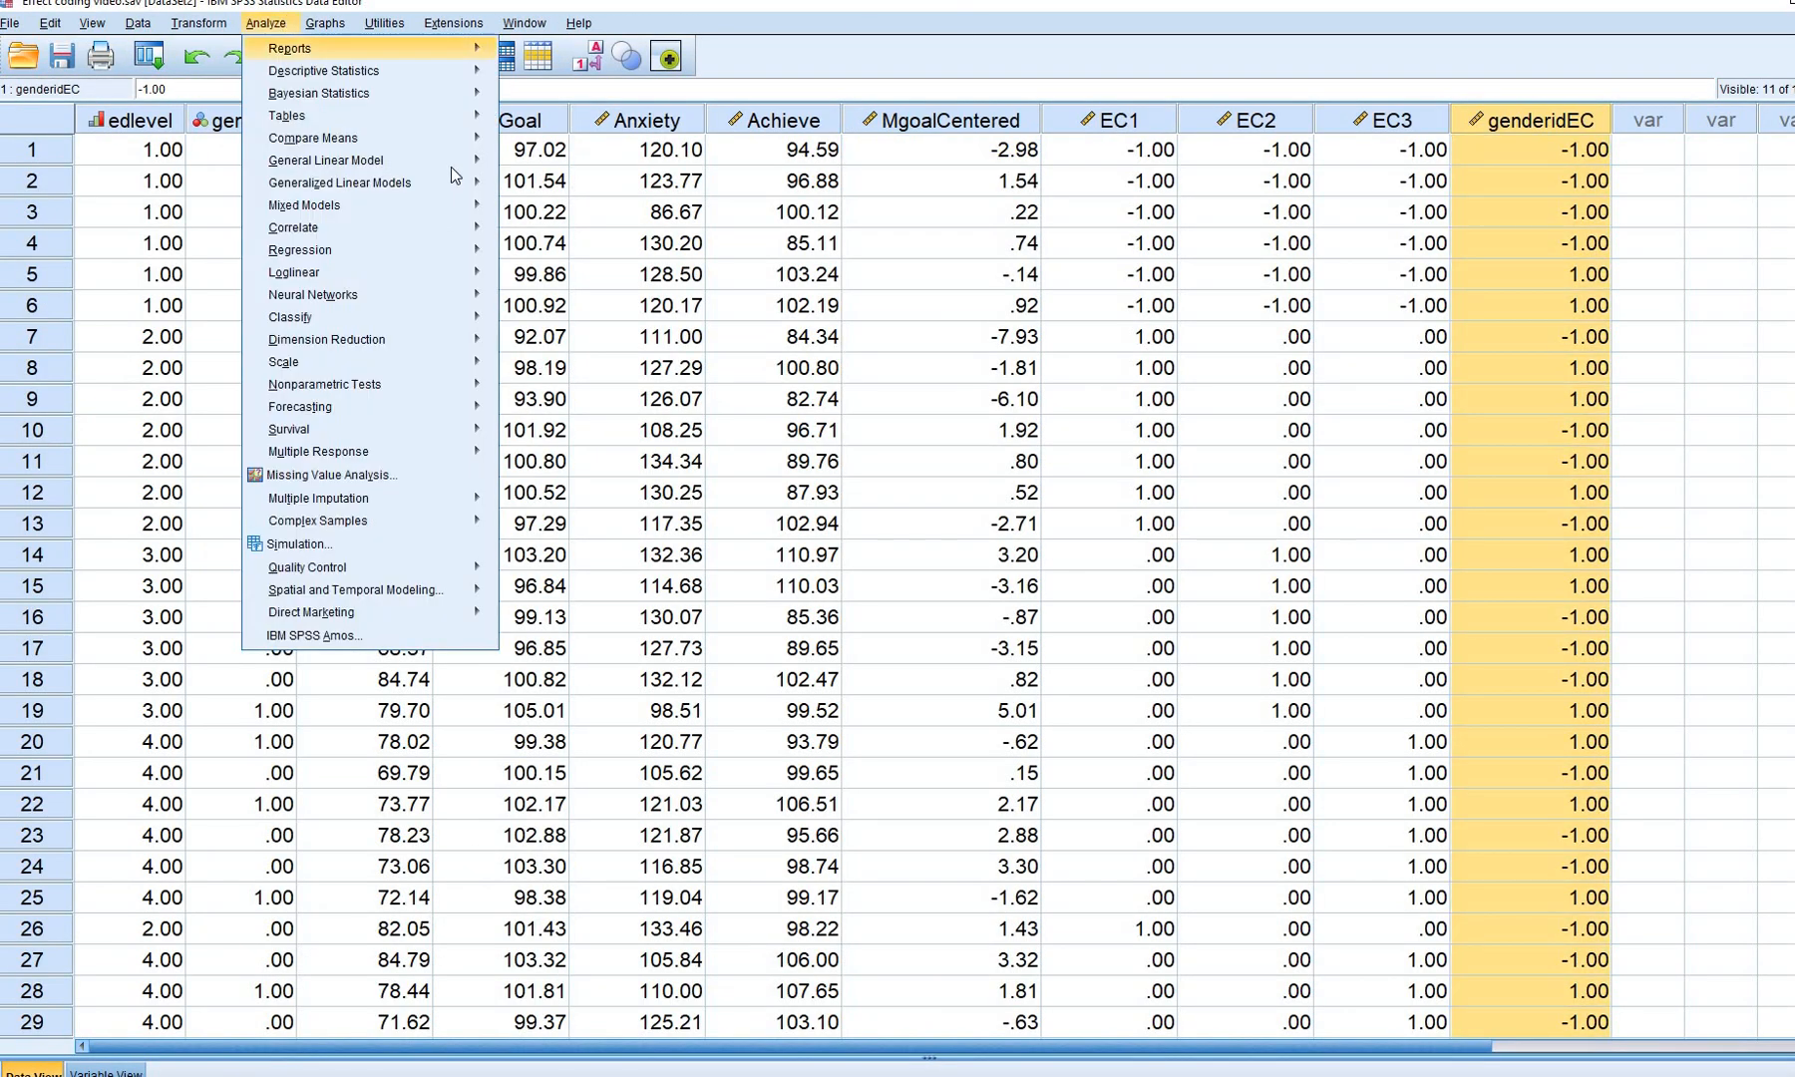
{"action": "mouse_move", "coordinate": [469, 159]}
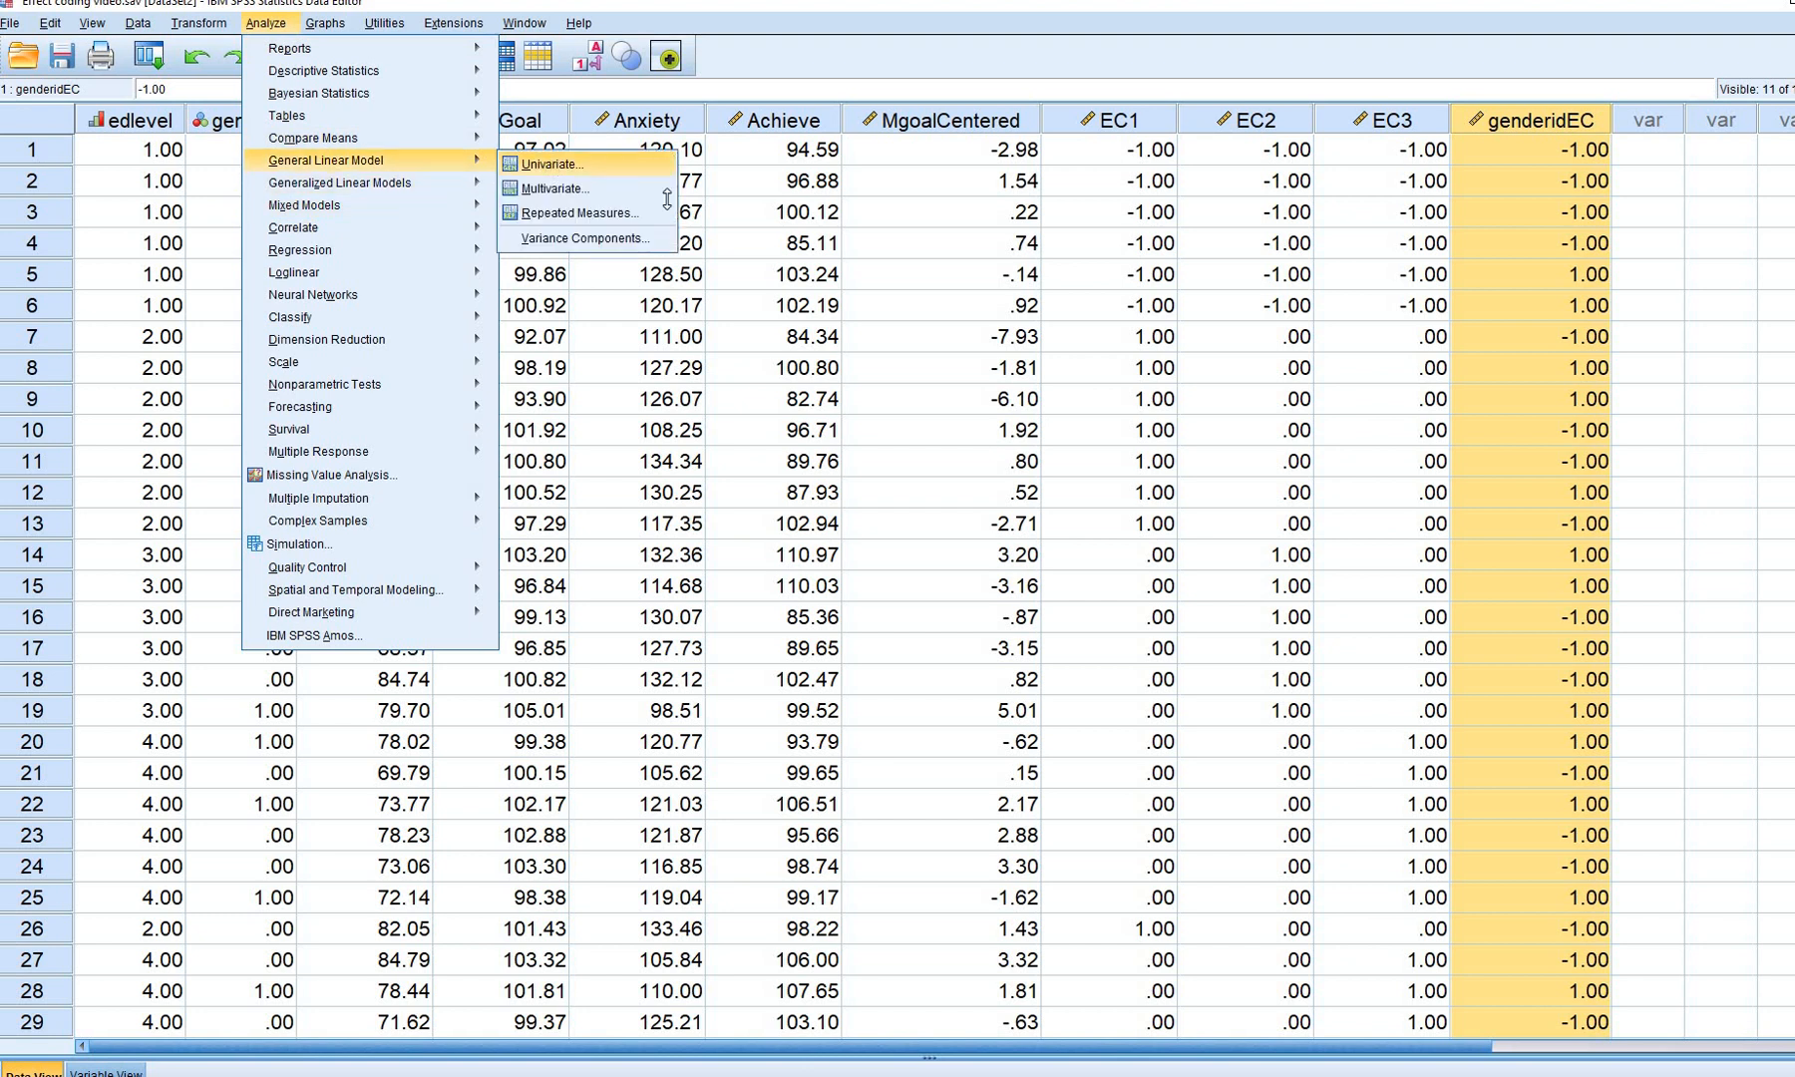
{"action": "left_click", "coordinate": [553, 166]}
{"action": "left_click", "coordinate": [758, 314]}
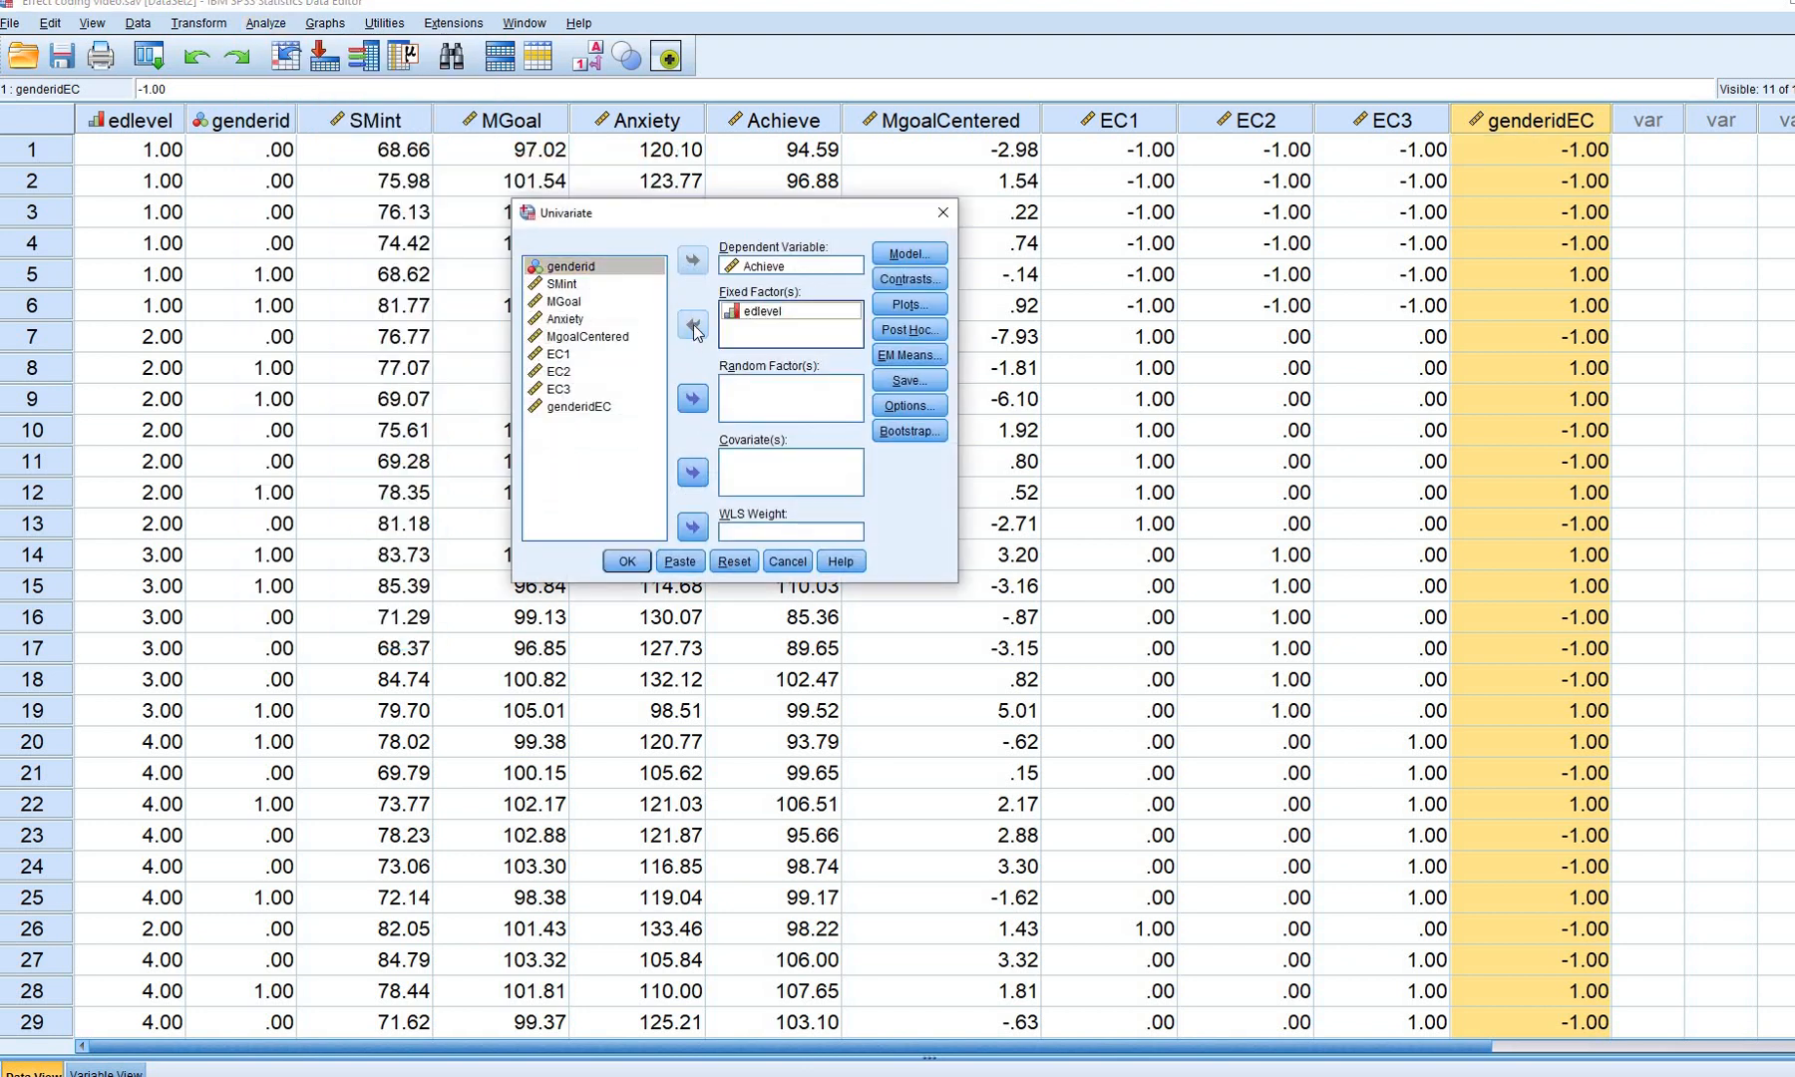
{"action": "left_click", "coordinate": [701, 330]}
{"action": "key", "text": "Down"}
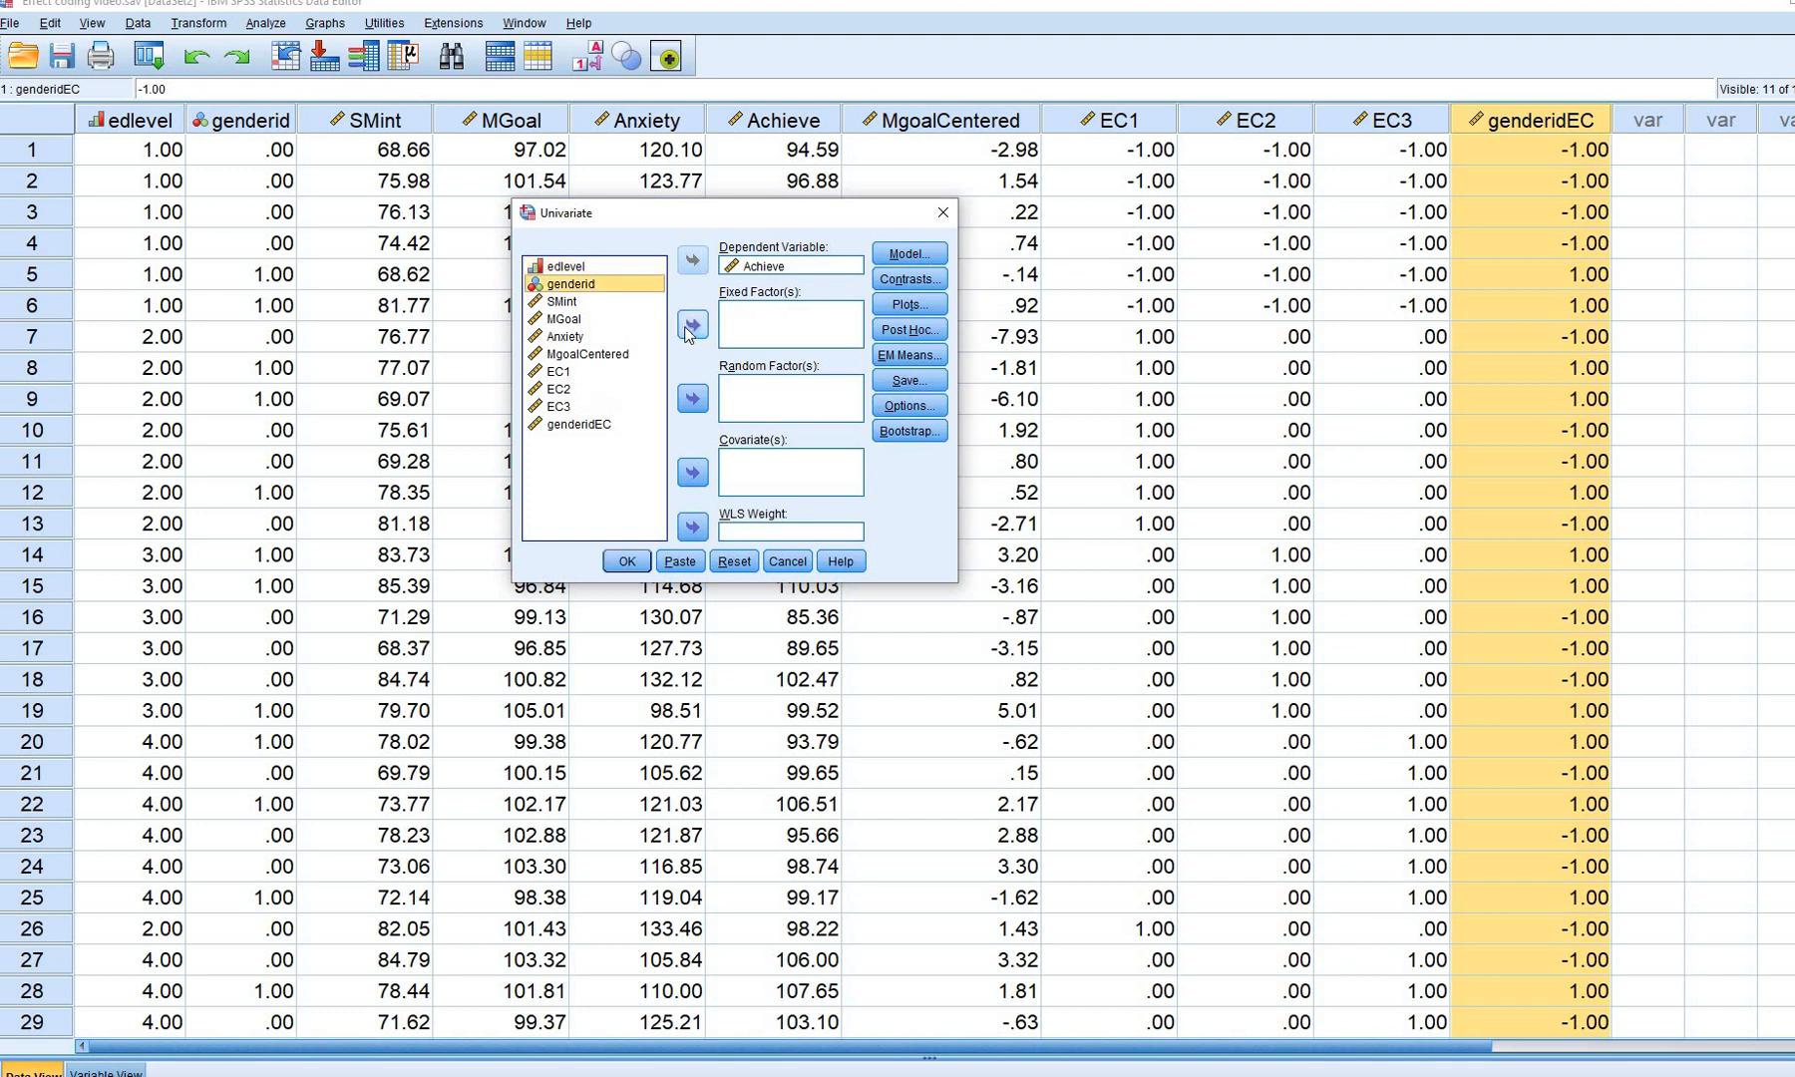
{"action": "left_click", "coordinate": [693, 324]}
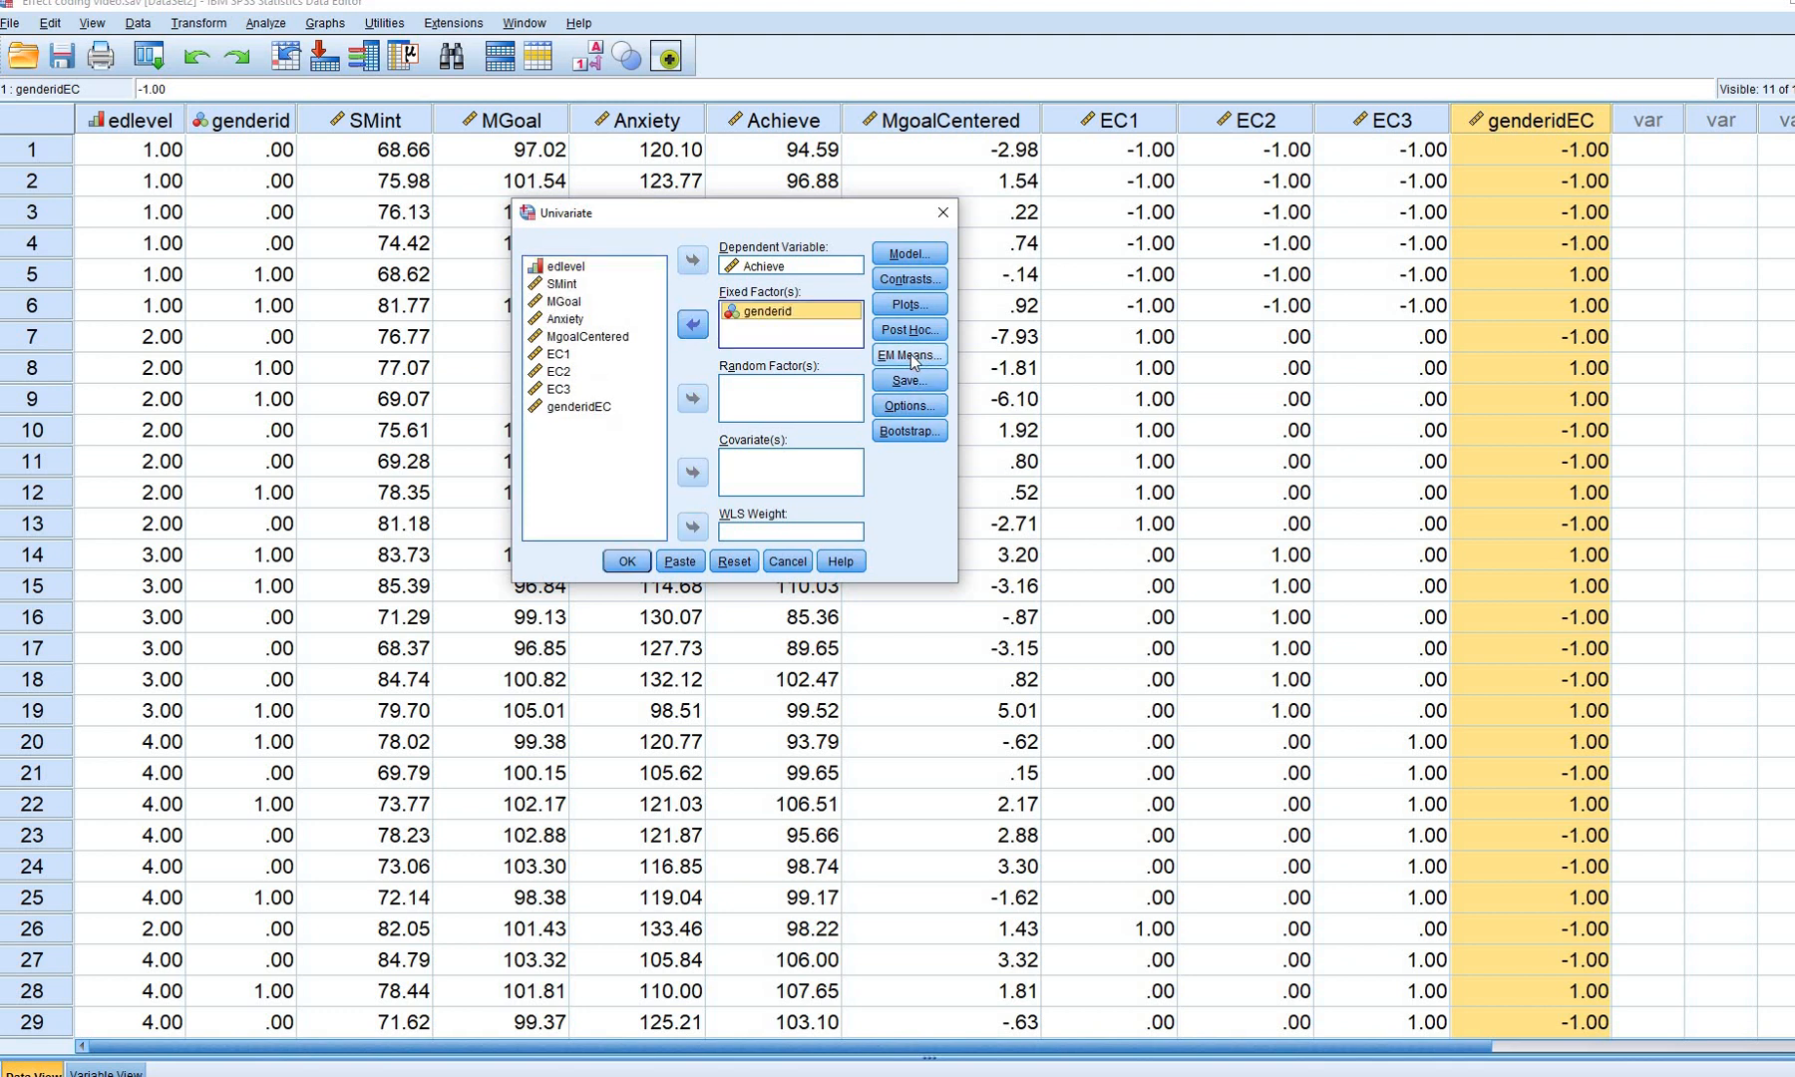
Request estimated marginal means for (OVERALL) and genderid in the Univariate model
{"action": "left_click", "coordinate": [930, 357]}
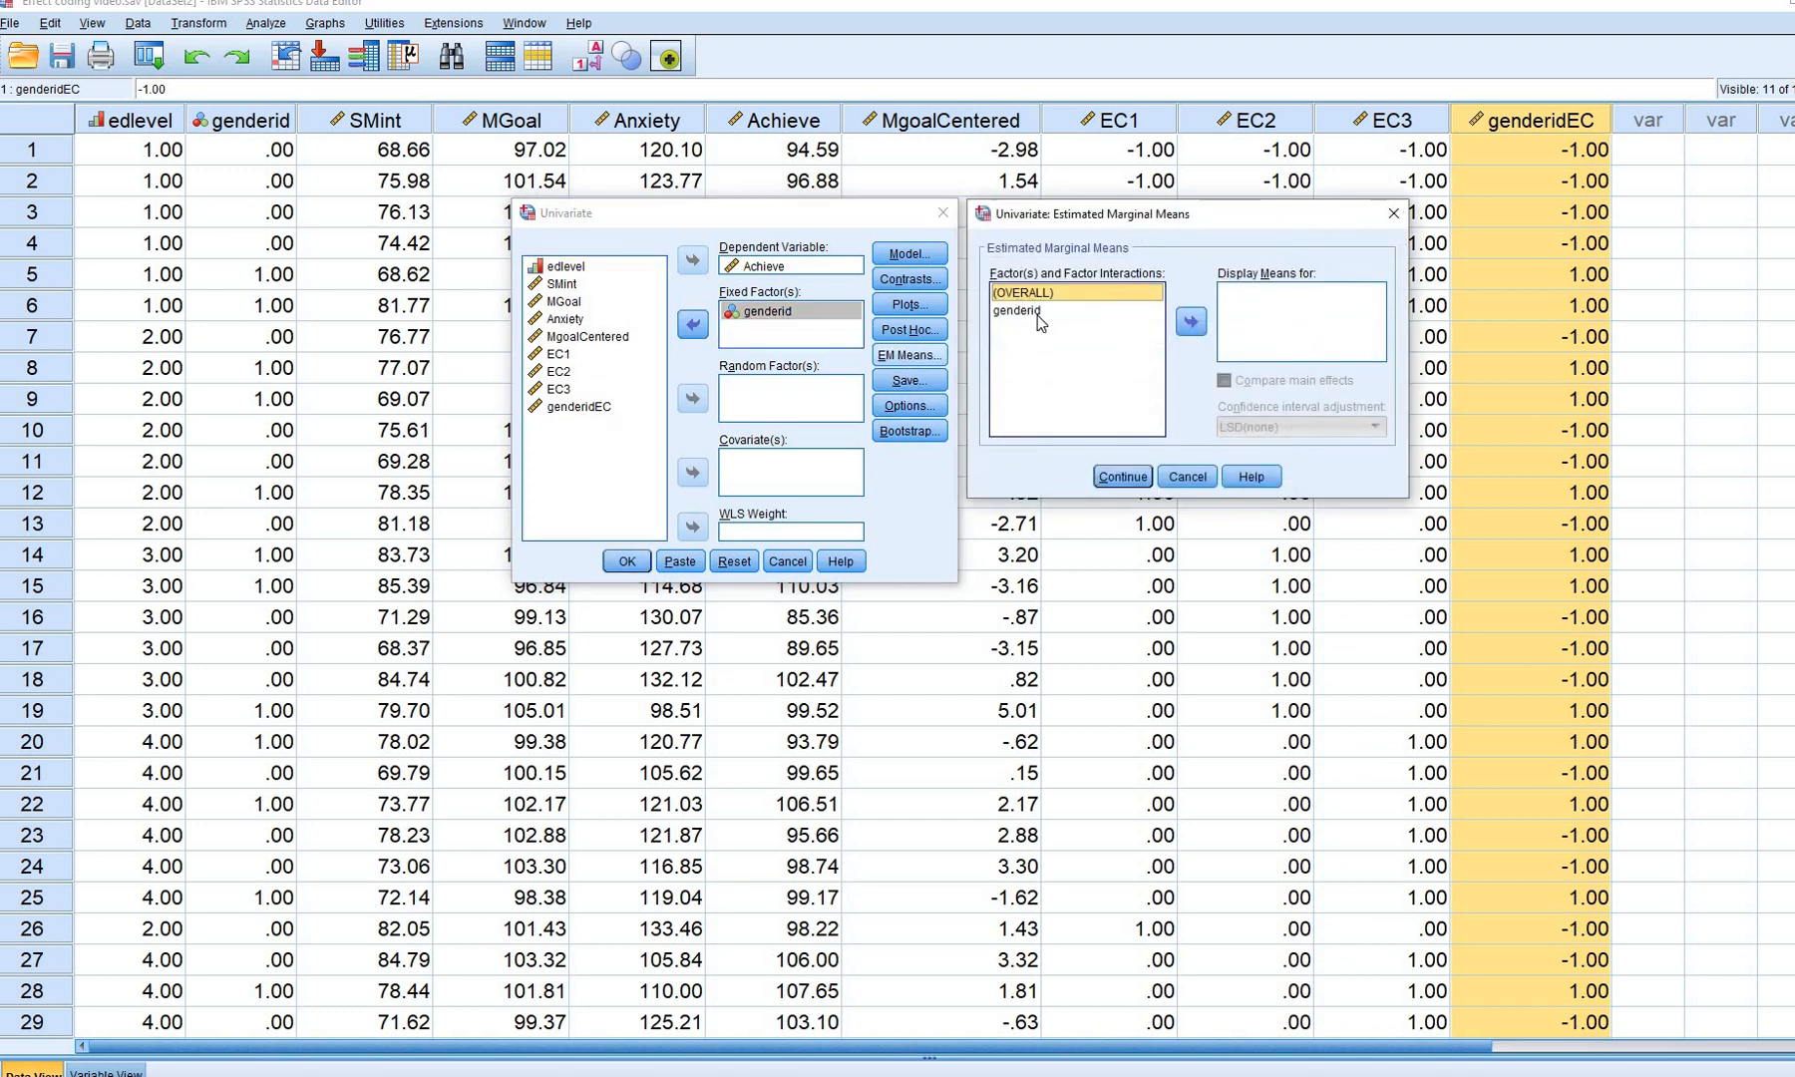
{"action": "left_click", "coordinate": [1039, 315], "text": "shift"}
{"action": "left_click", "coordinate": [1190, 322]}
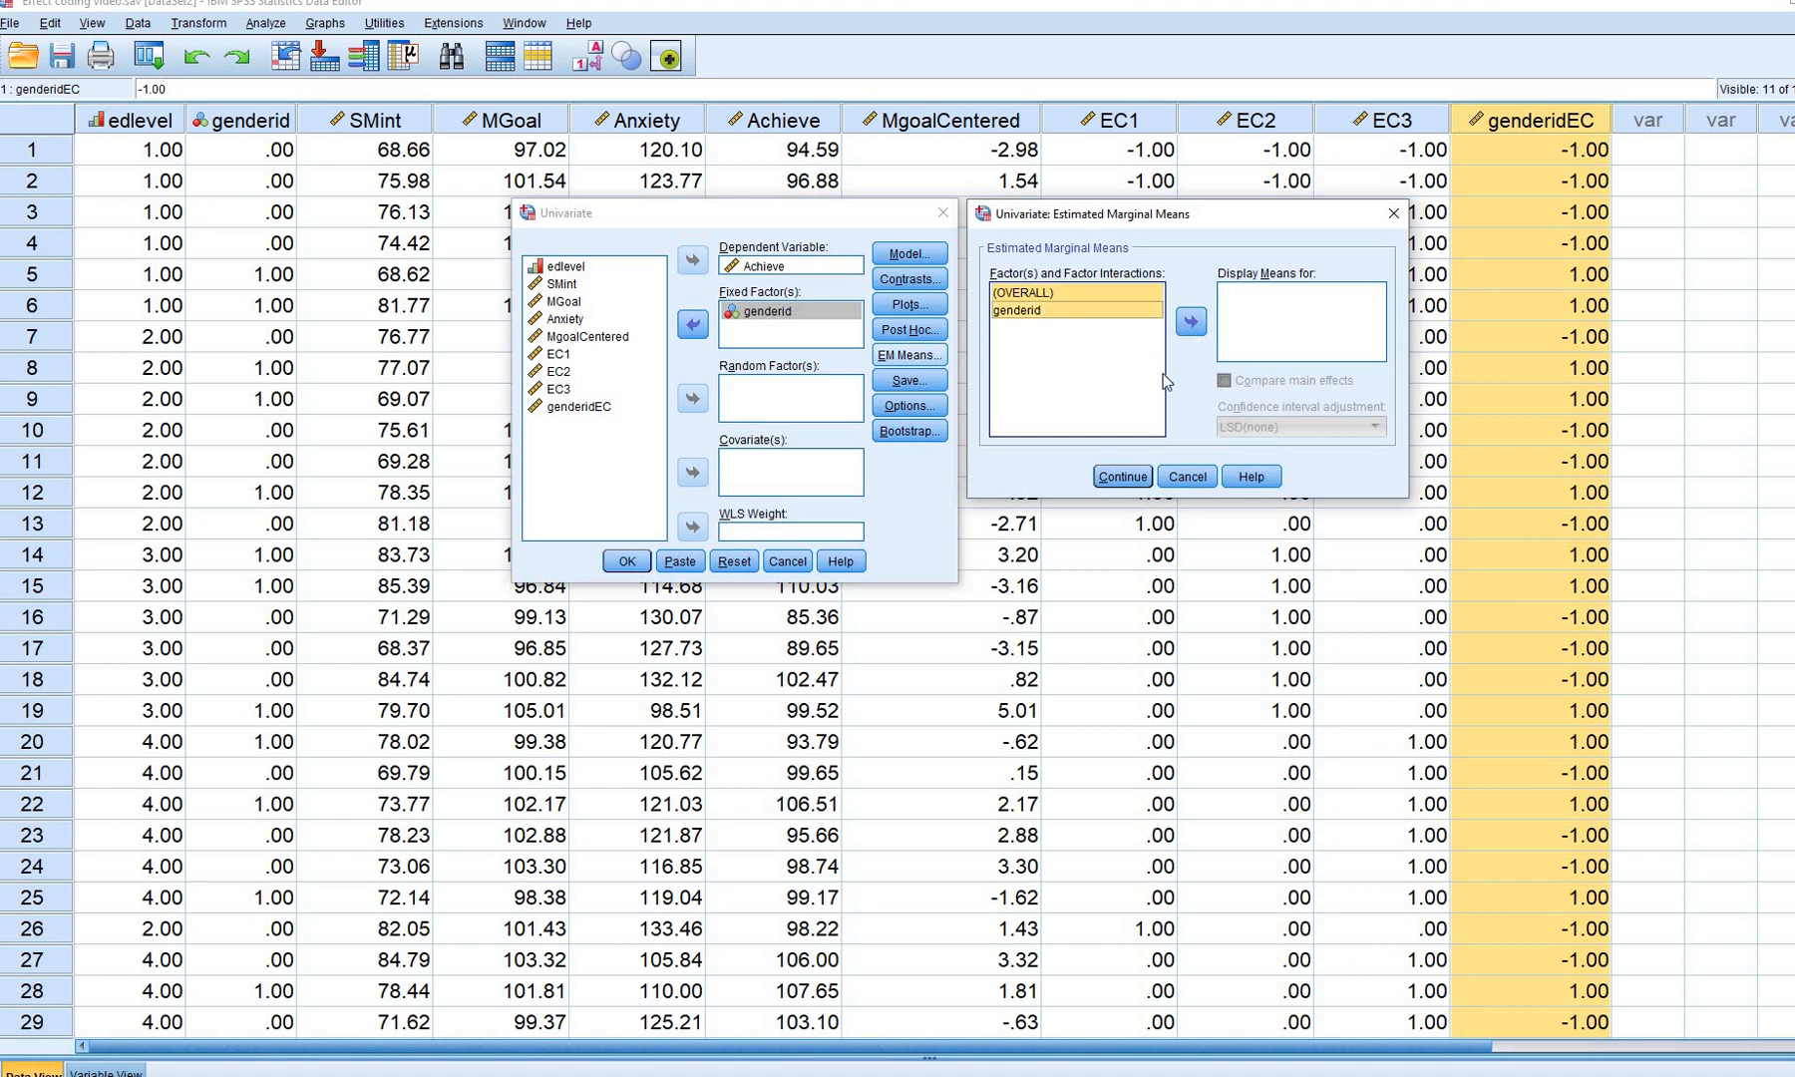
{"action": "left_click", "coordinate": [1122, 477]}
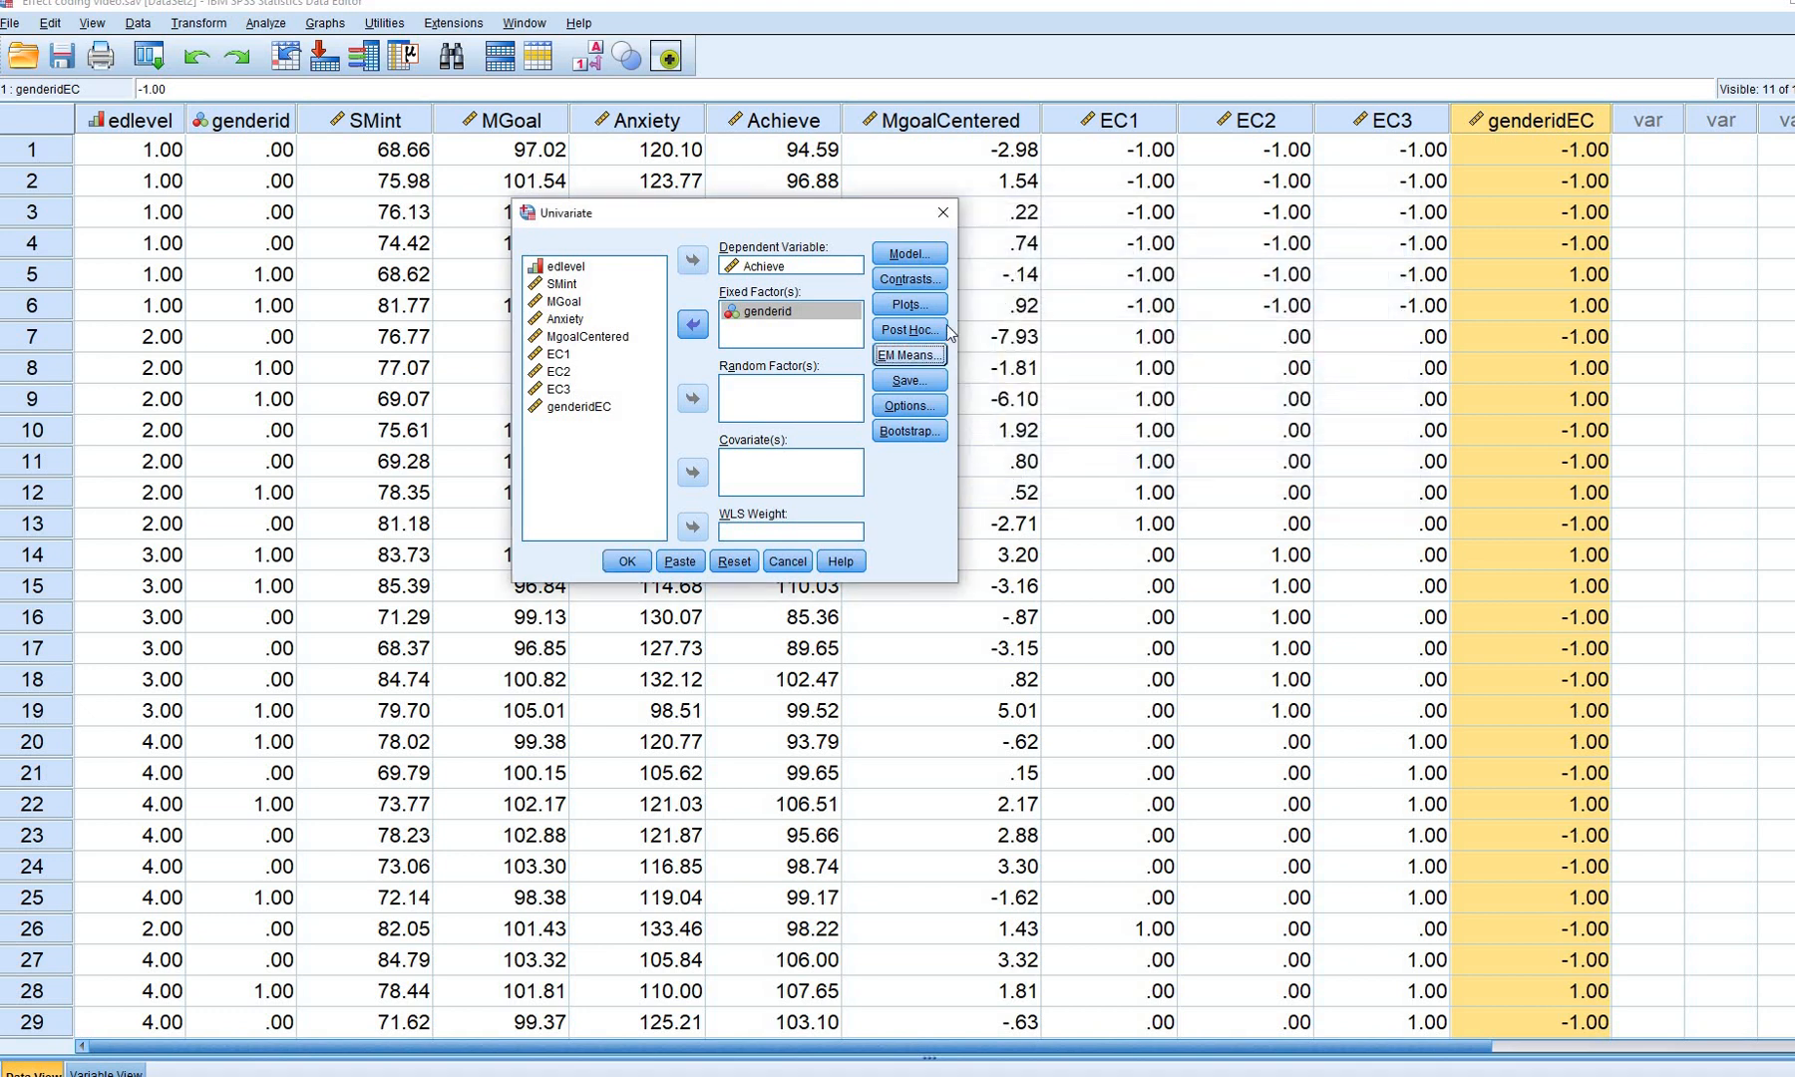
Apply a Deviation contrast with the First reference category to genderid and run the Univariate analysis
{"action": "left_click", "coordinate": [923, 282]}
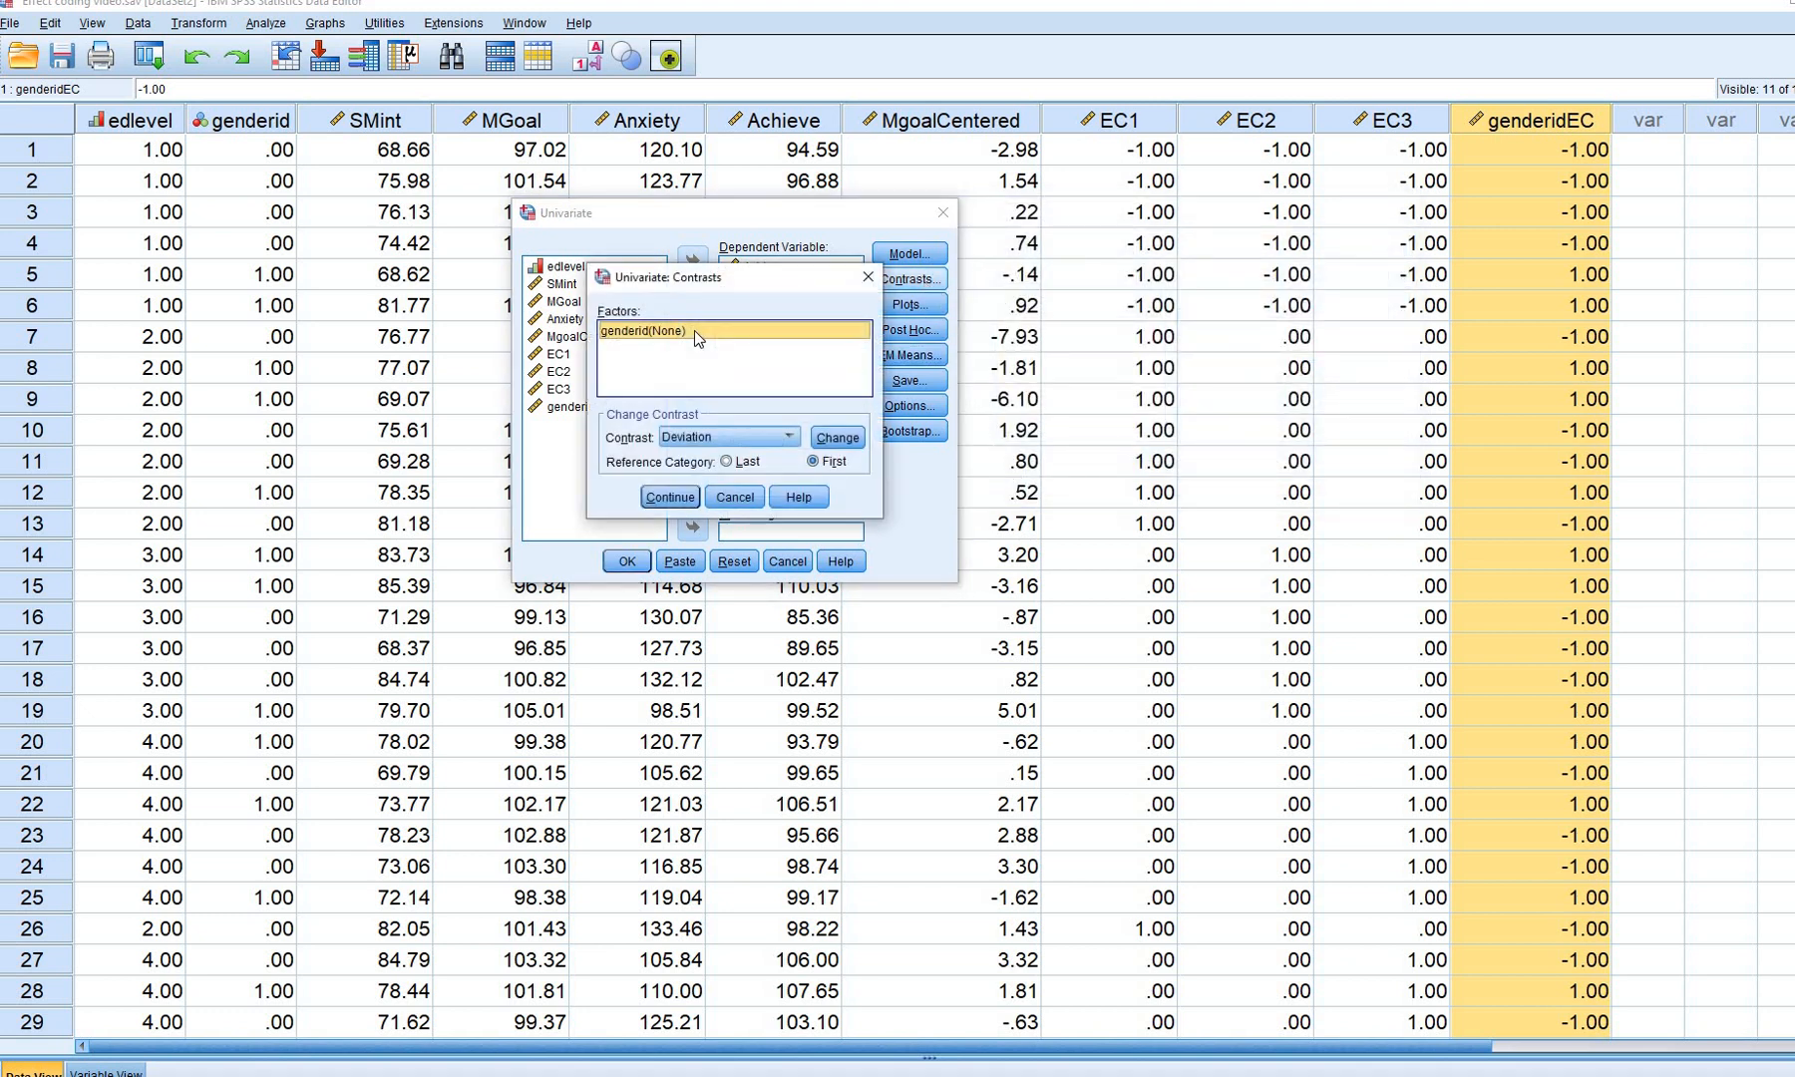
{"action": "left_click", "coordinate": [750, 439]}
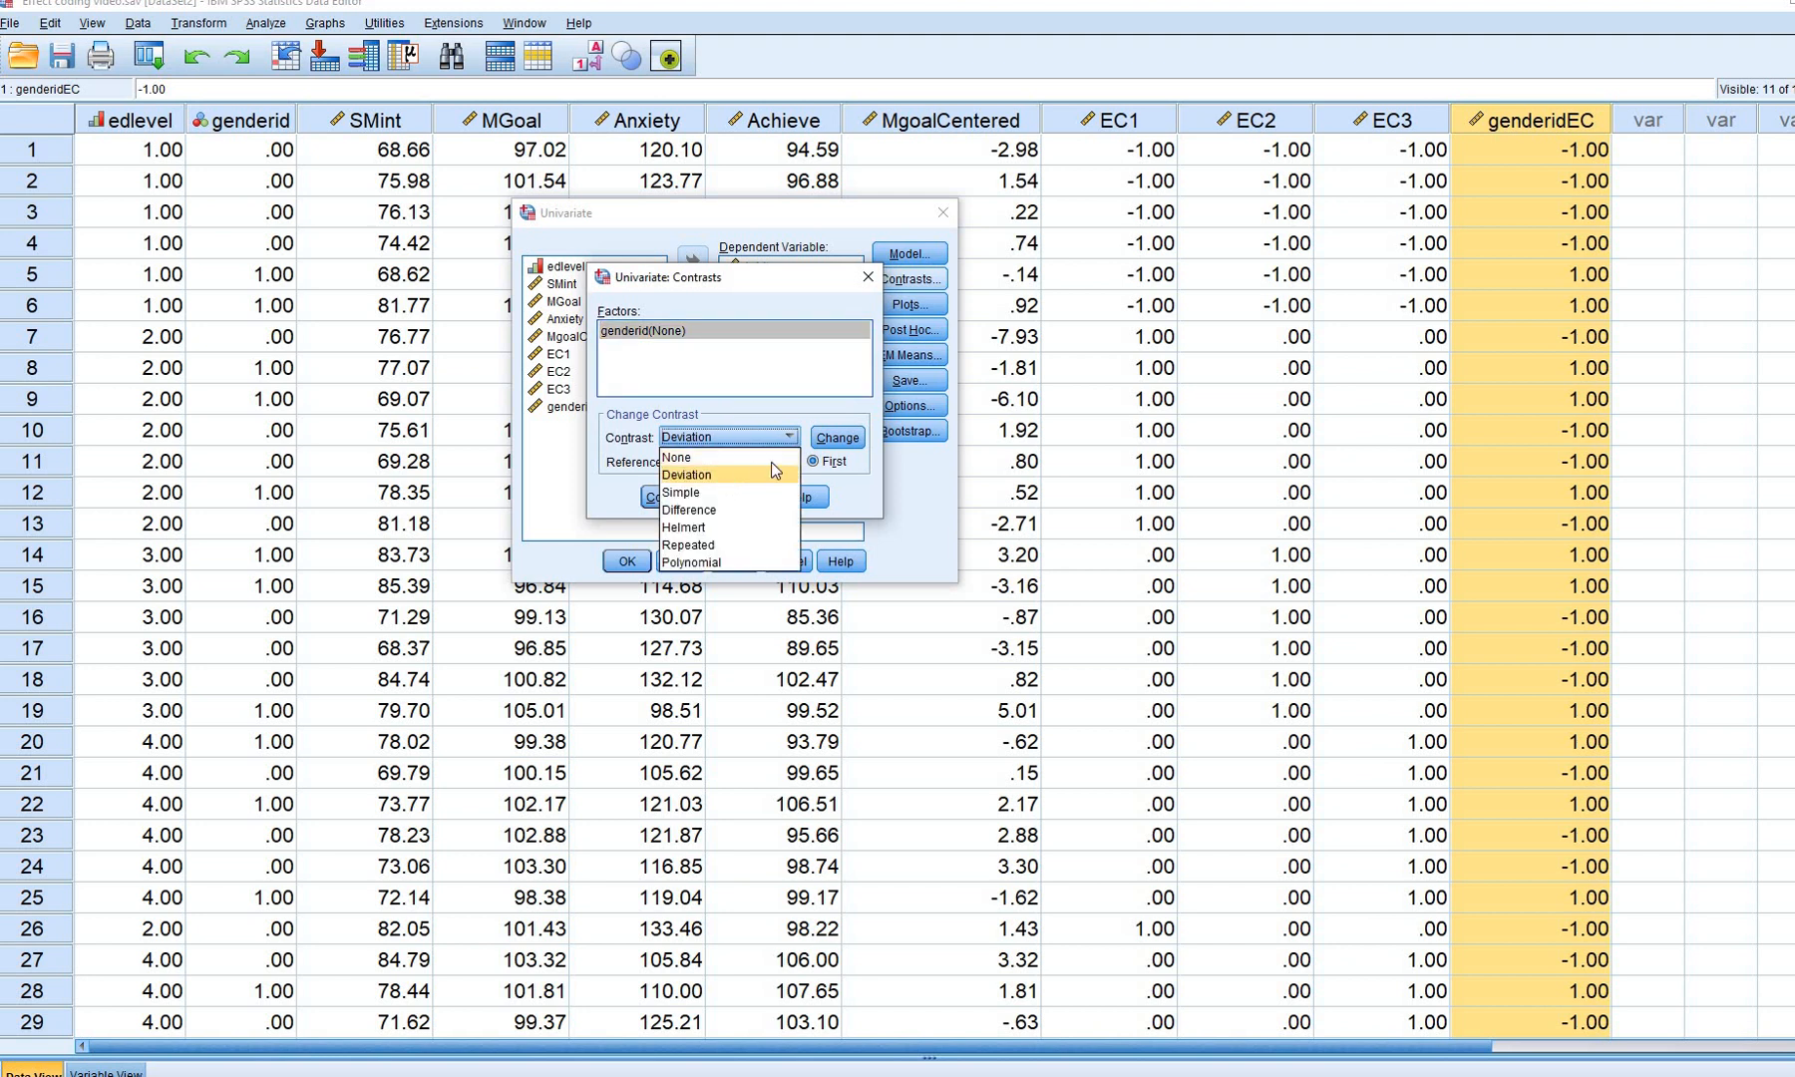
{"action": "left_click", "coordinate": [776, 464]}
{"action": "left_click", "coordinate": [813, 462]}
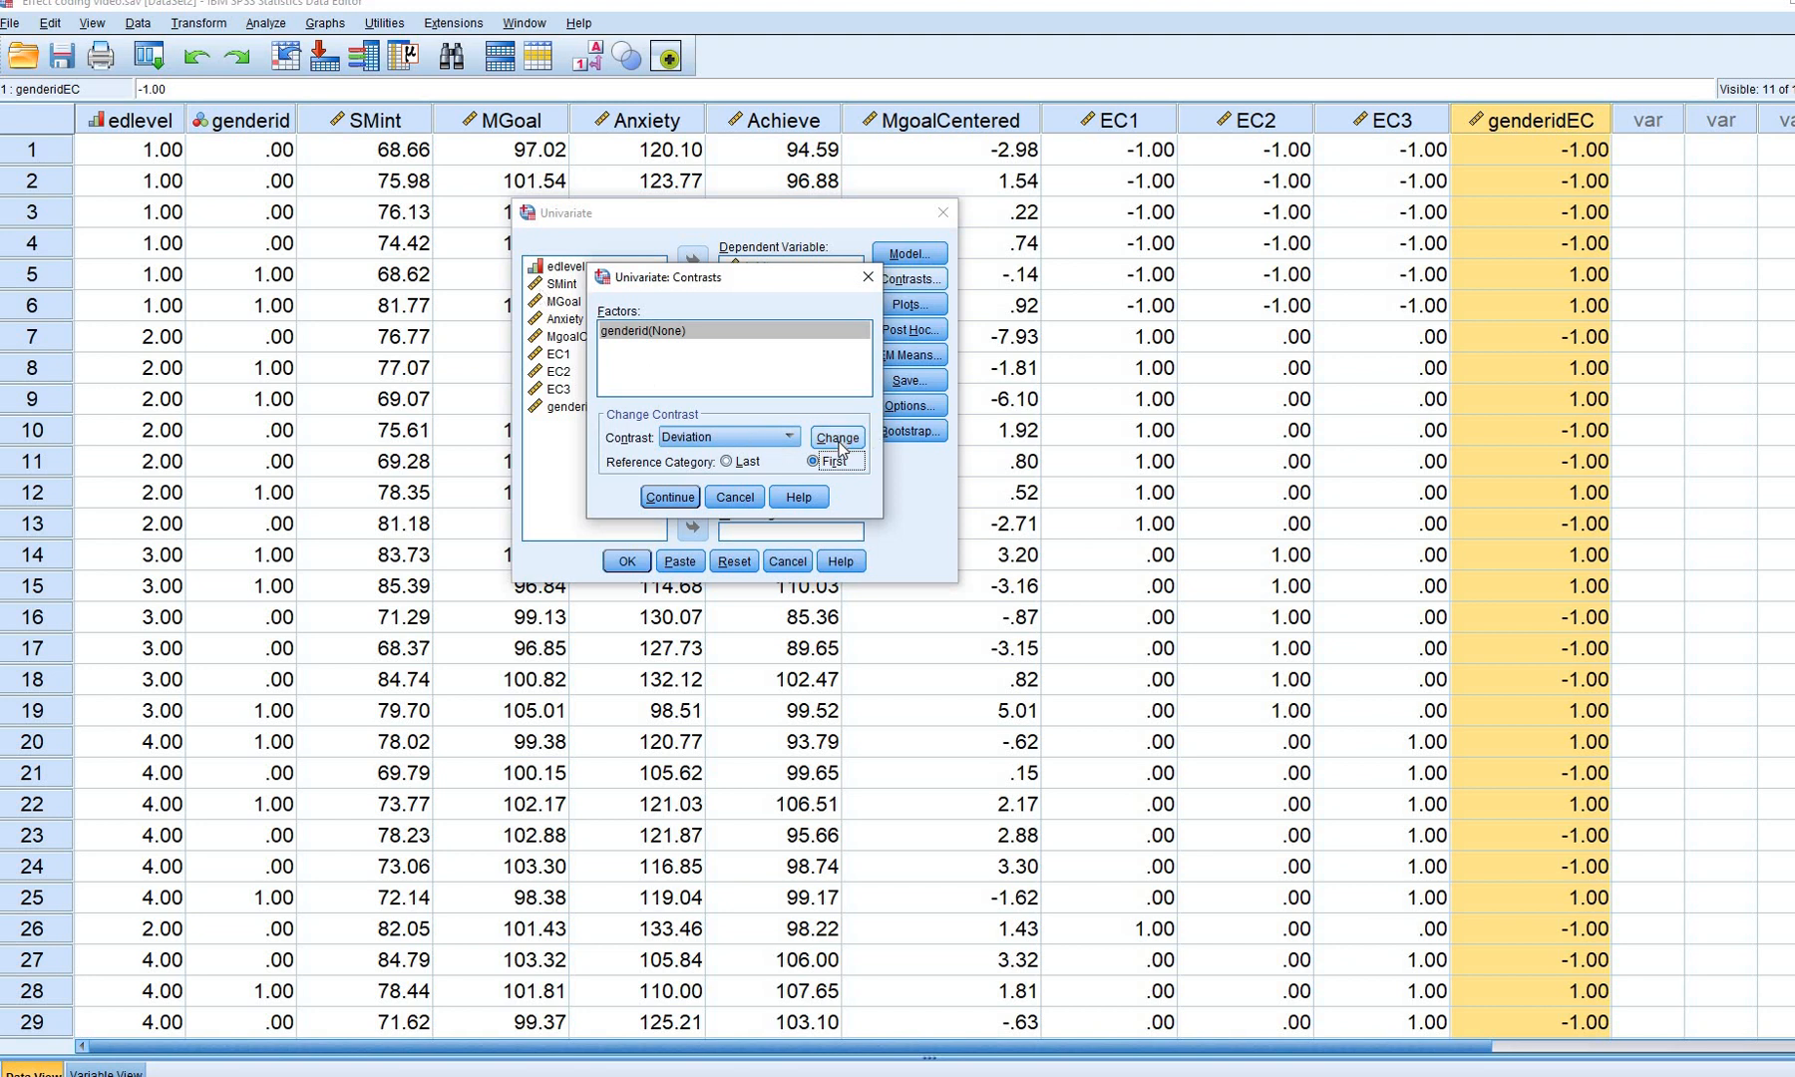
{"action": "left_click", "coordinate": [837, 439]}
{"action": "left_click", "coordinate": [668, 497]}
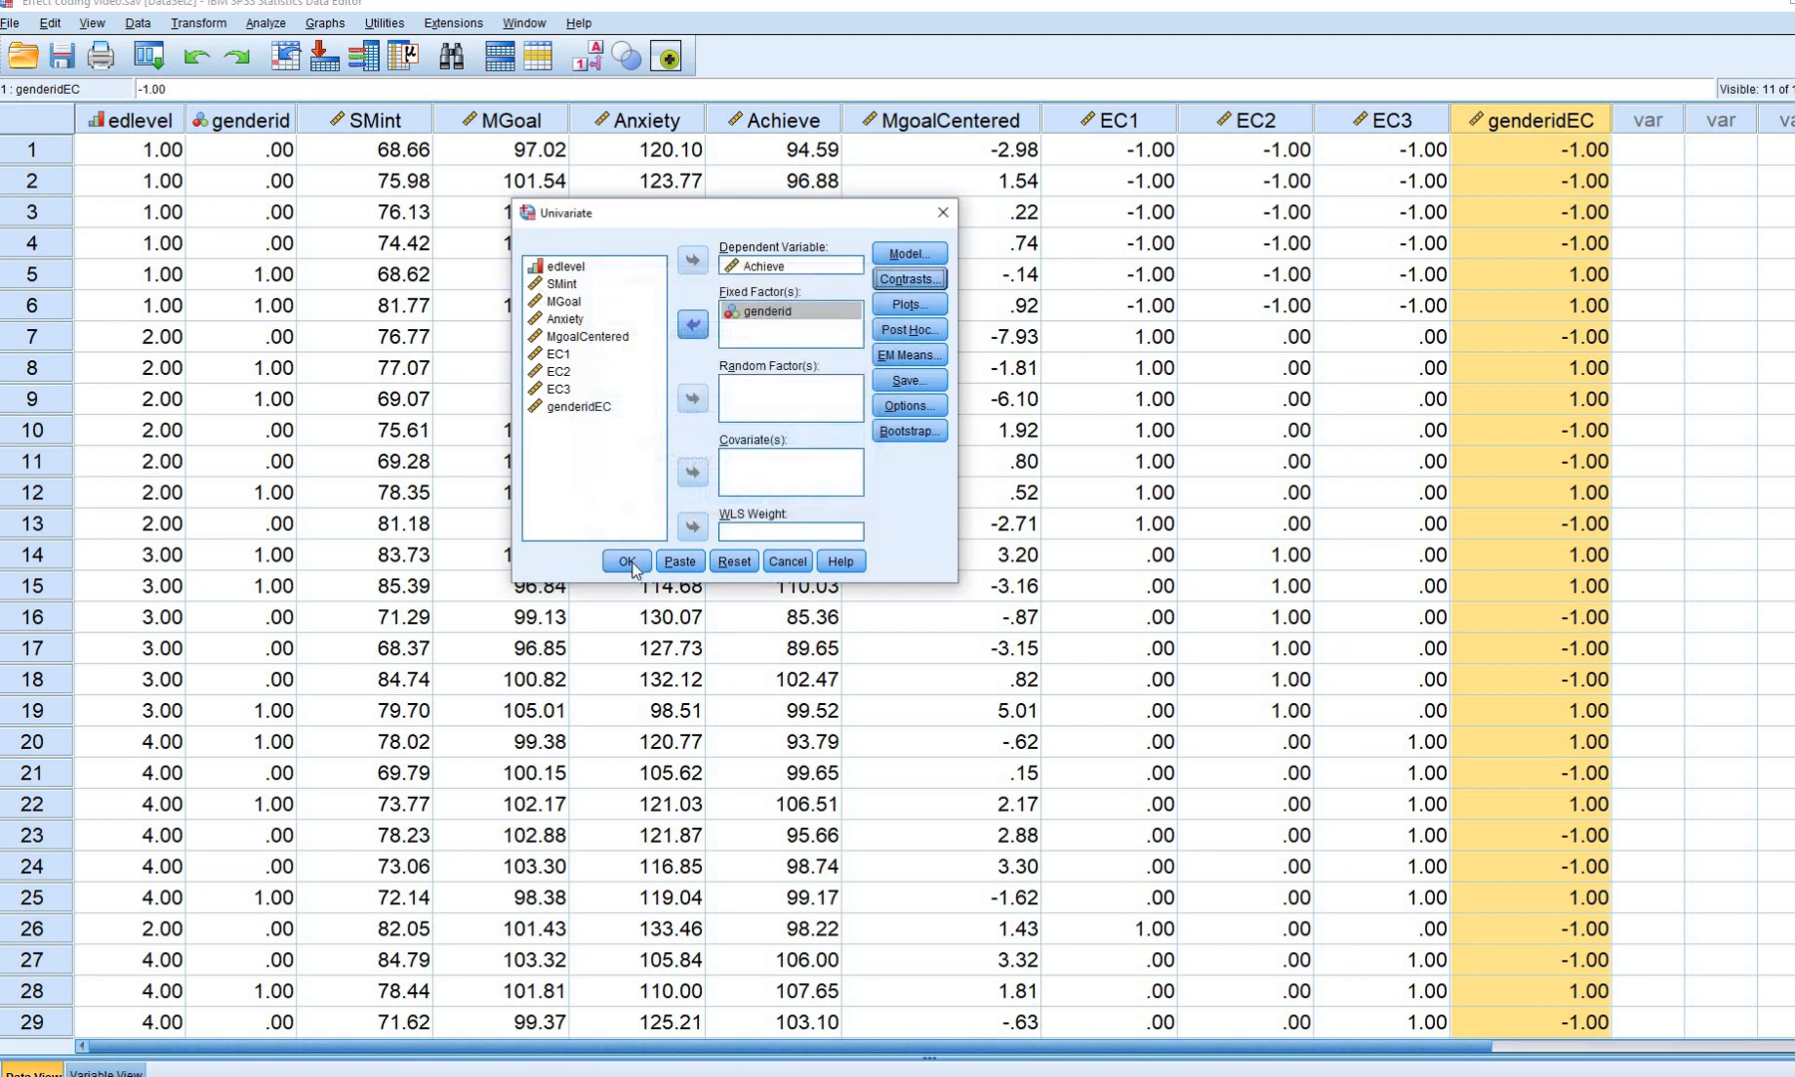
{"action": "left_click", "coordinate": [626, 561]}
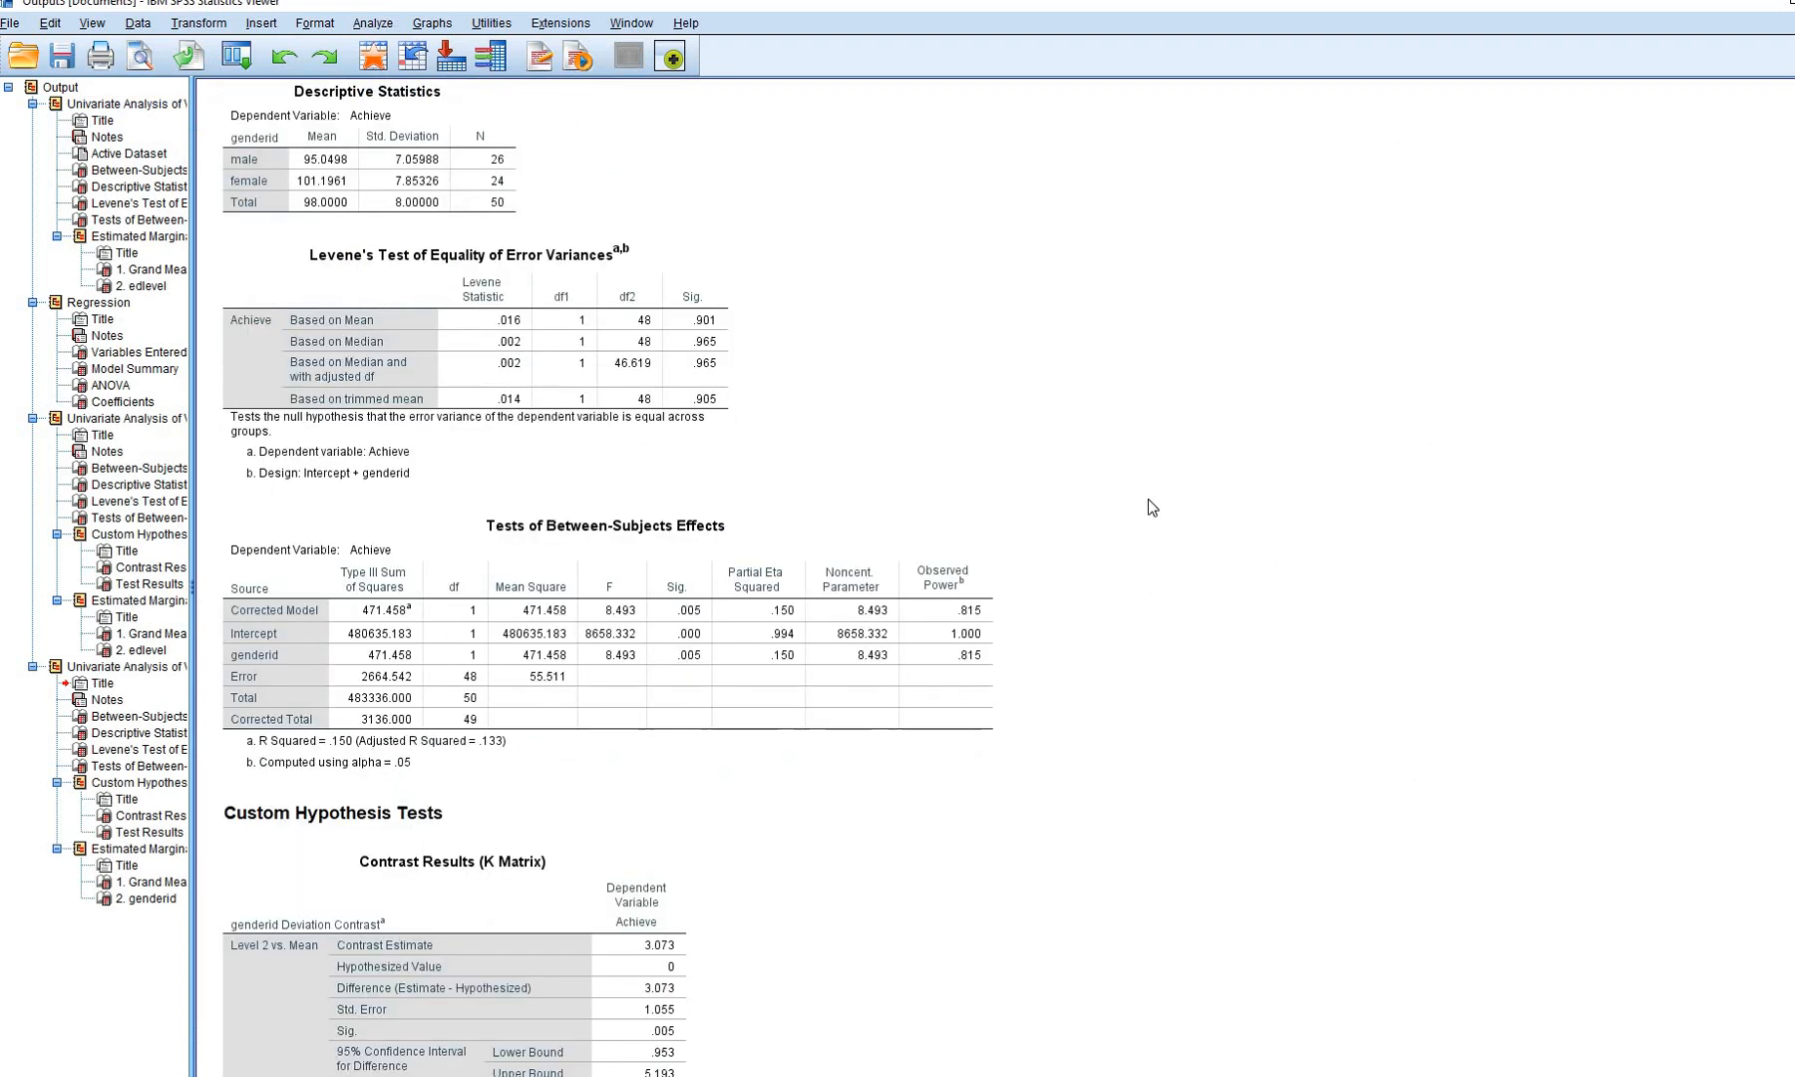
Mark the F, significance and partial eta squared values for genderid and the corrected model in Tests of Between-Subjects Effects
{"action": "scroll", "coordinate": [1147, 503], "scroll_direction": "down", "scroll_amount": 2}
{"action": "left_click", "coordinate": [911, 526]}
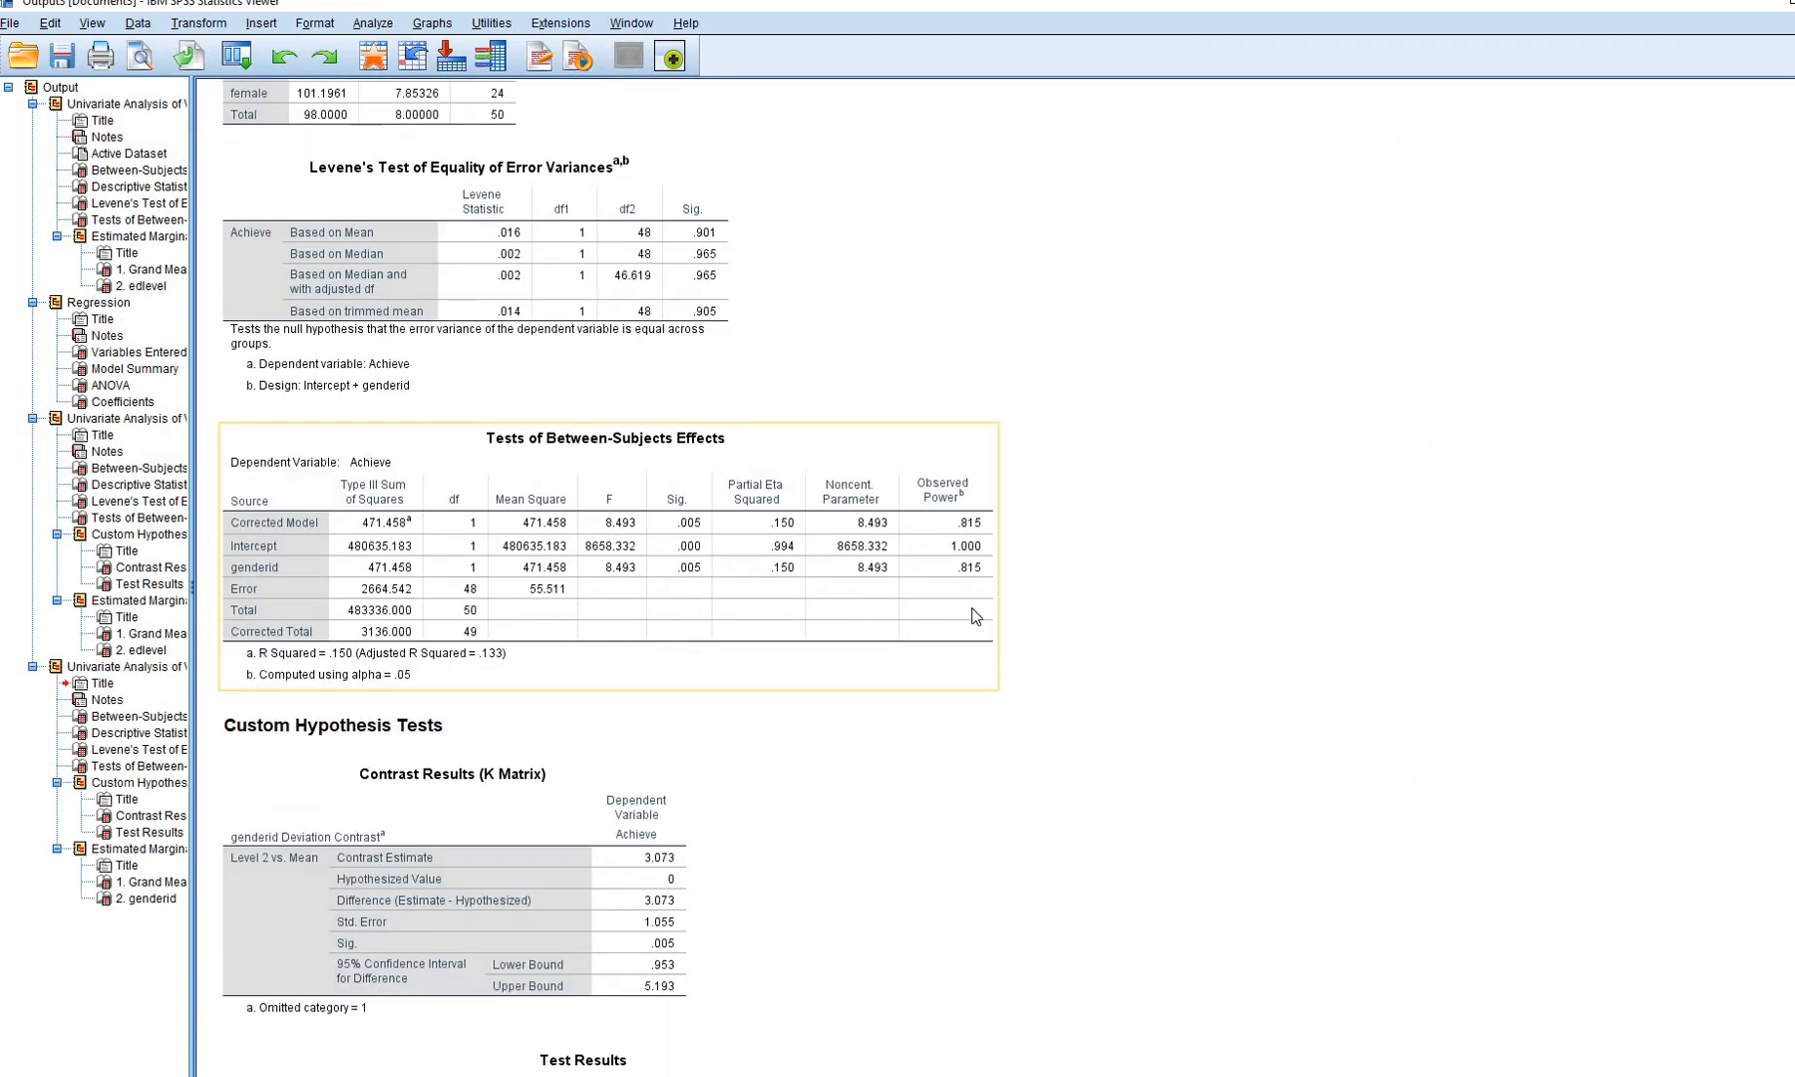
{"action": "scroll", "coordinate": [996, 604], "scroll_direction": "down", "scroll_amount": 2}
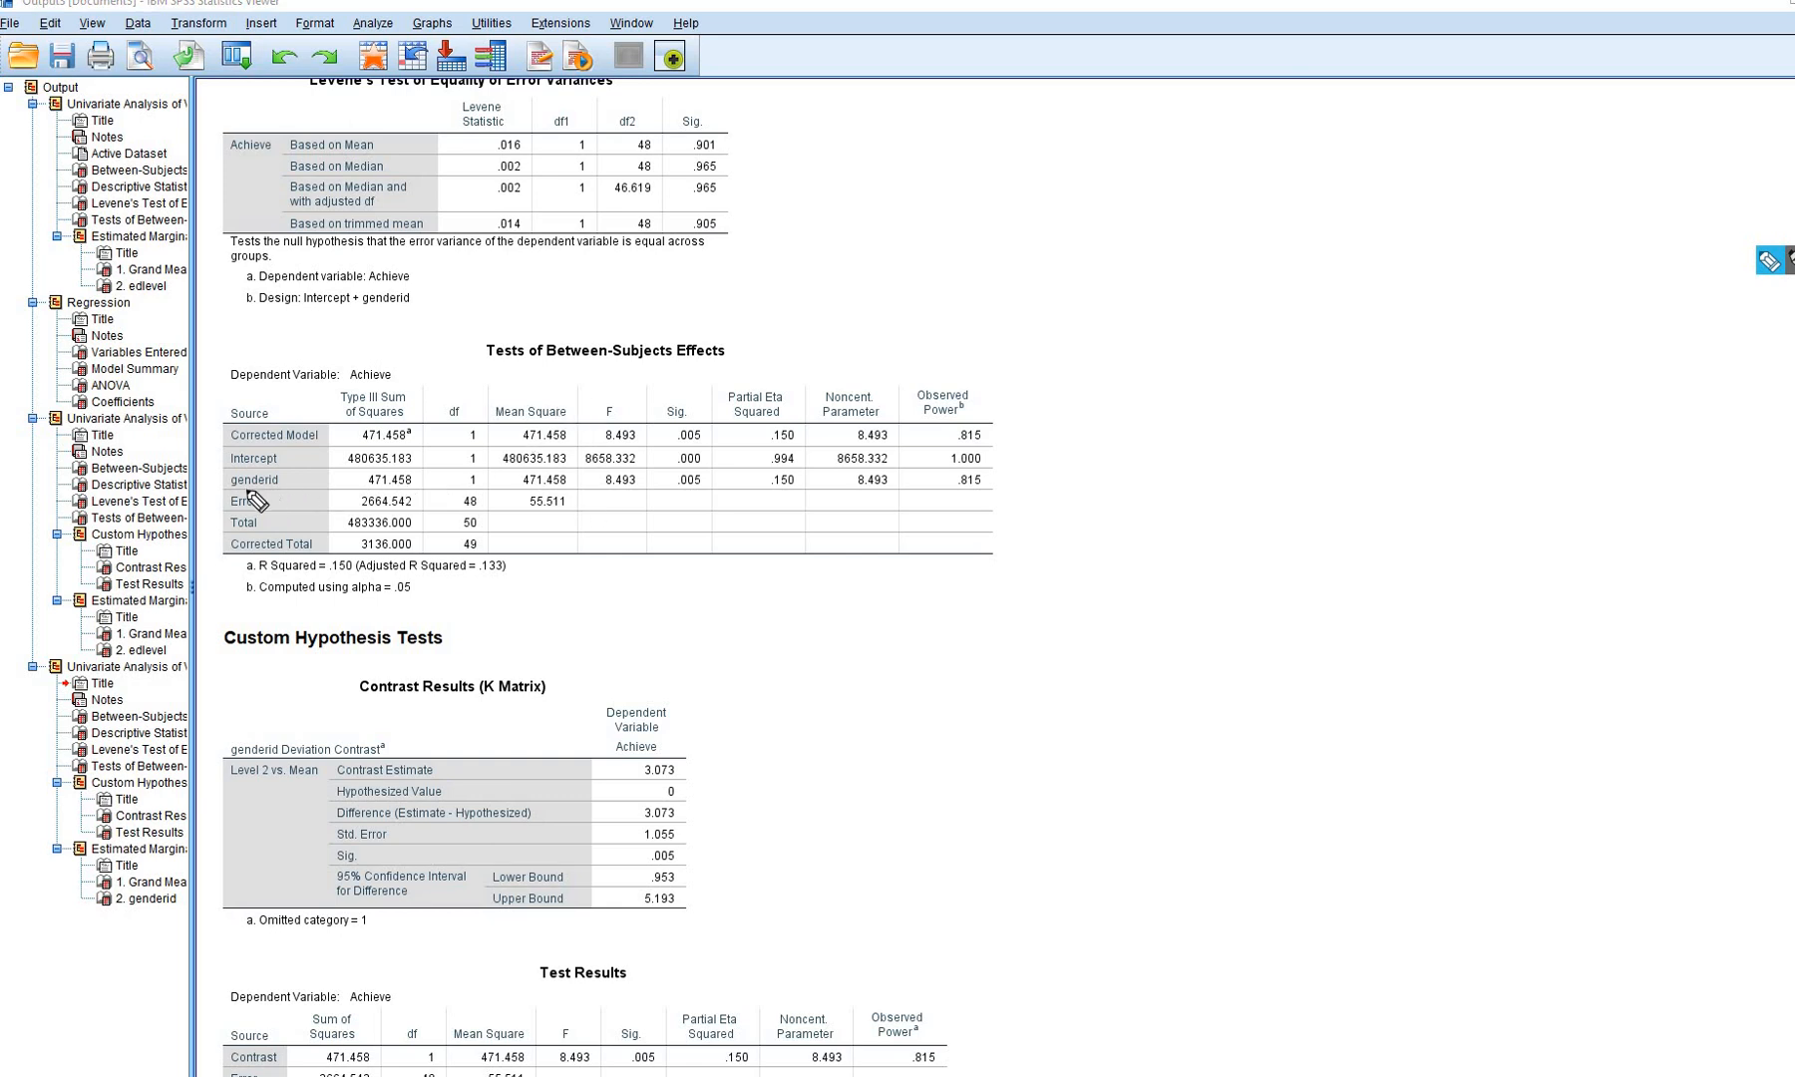
{"action": "left_click_drag", "start_coordinate": [241, 494], "coordinate": [304, 502]}
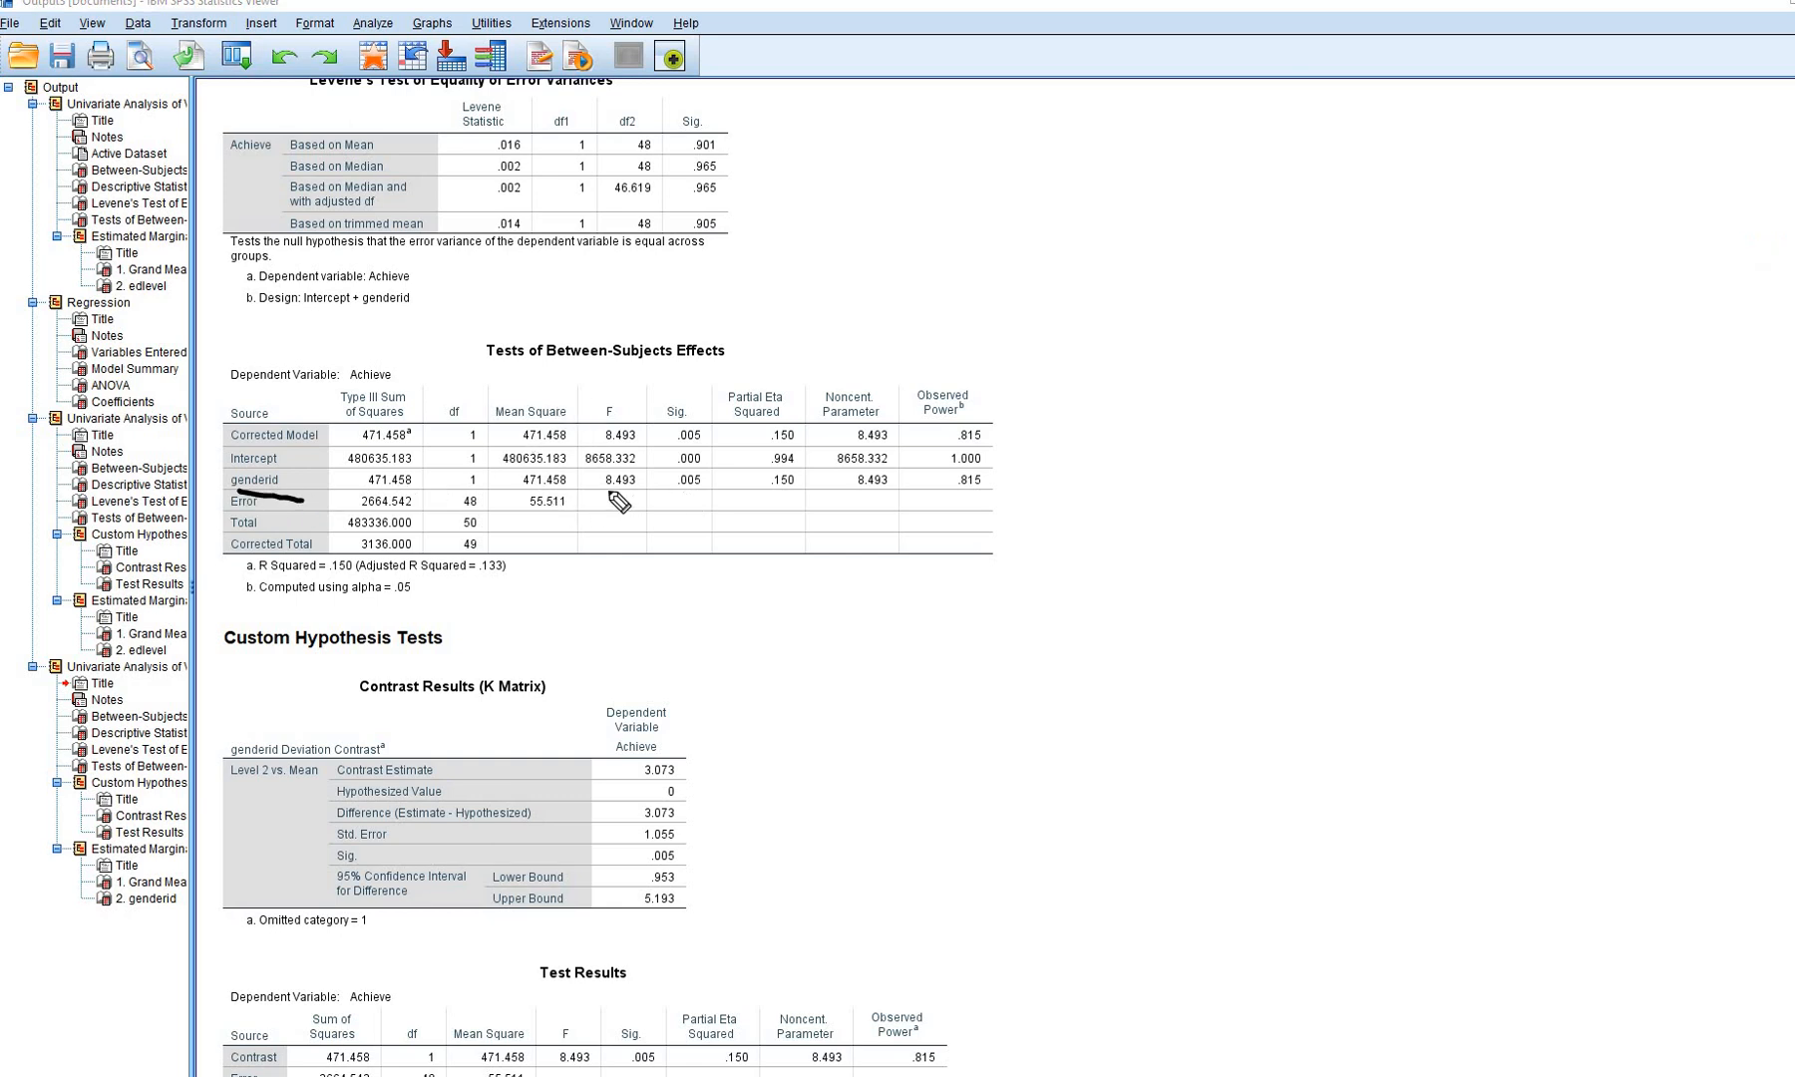
{"action": "mouse_move", "coordinate": [603, 488]}
{"action": "left_mouse_down"}
{"action": "mouse_move", "coordinate": [760, 496]}
{"action": "mouse_move", "coordinate": [791, 463]}
{"action": "left_mouse_up"}
{"action": "left_click", "coordinate": [765, 491]}
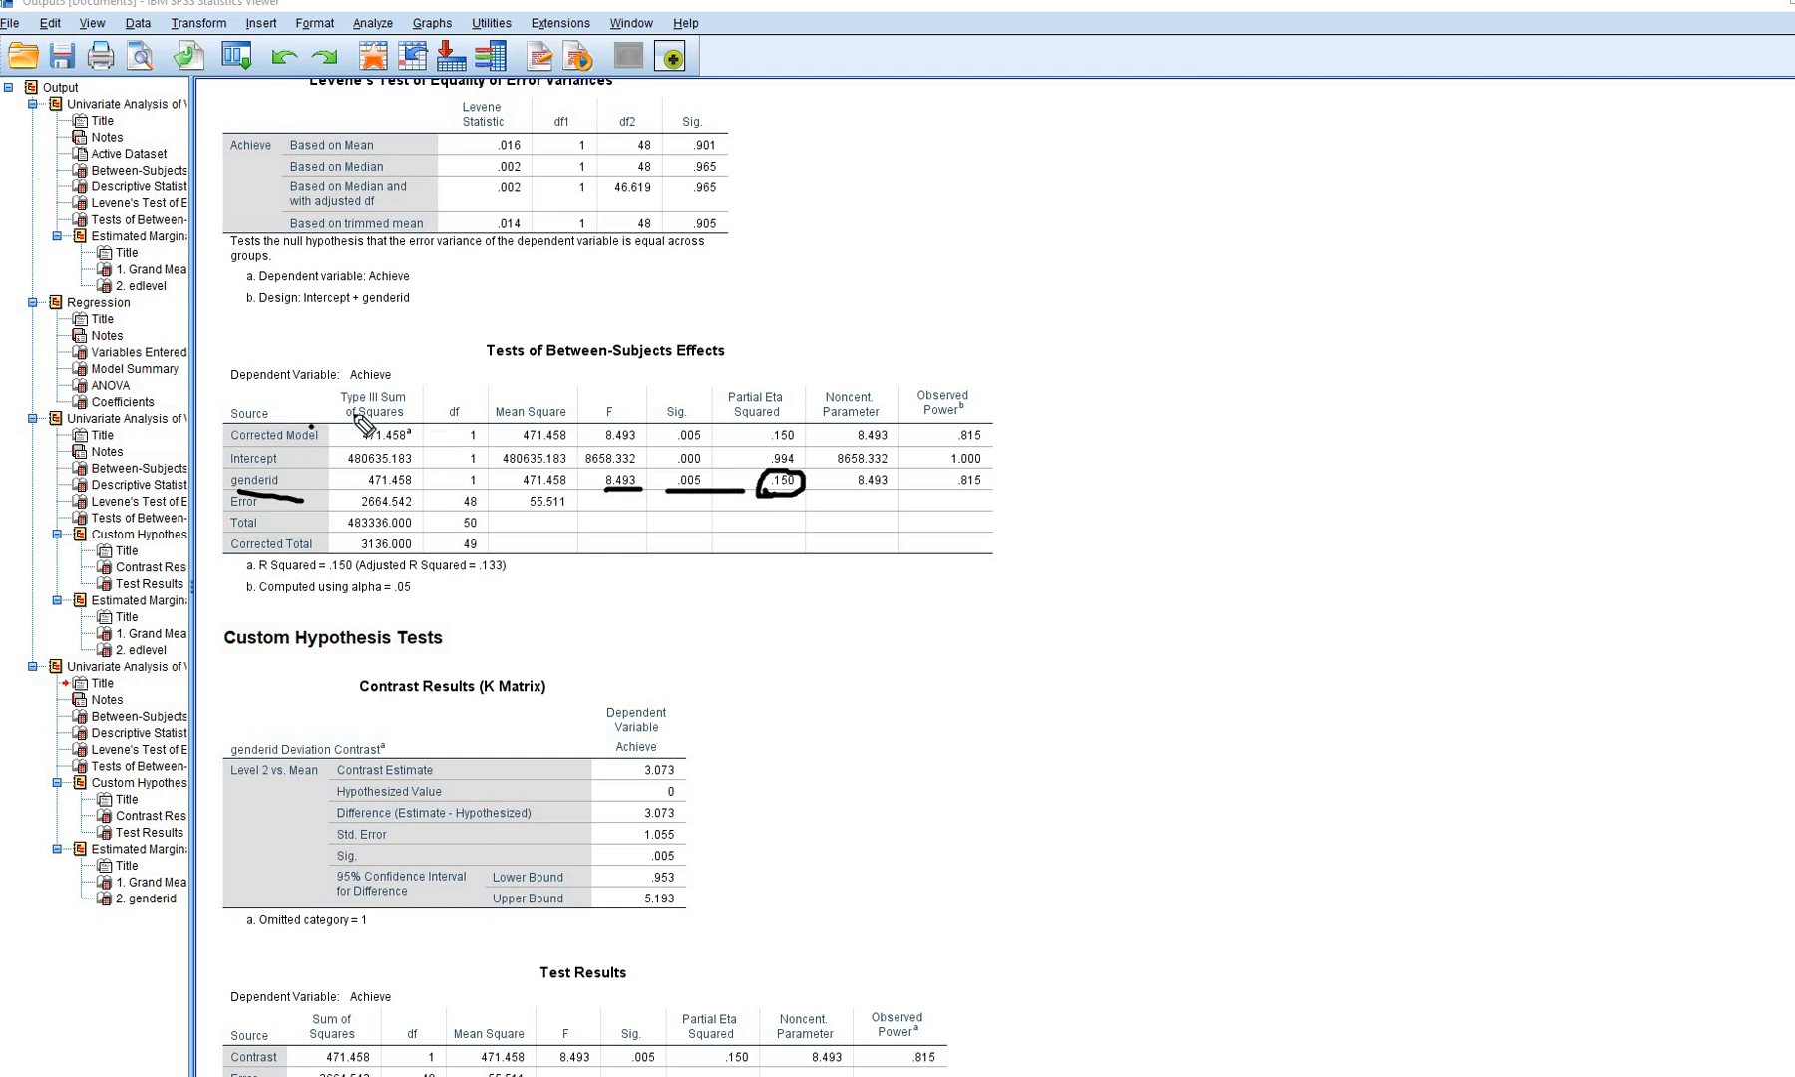
{"action": "left_click_drag", "start_coordinate": [311, 428], "coordinate": [349, 385]}
{"action": "mouse_move", "coordinate": [788, 425]}
{"action": "left_mouse_down"}
{"action": "mouse_move", "coordinate": [766, 441]}
{"action": "mouse_move", "coordinate": [829, 436]}
{"action": "mouse_move", "coordinate": [800, 431]}
{"action": "left_mouse_up"}
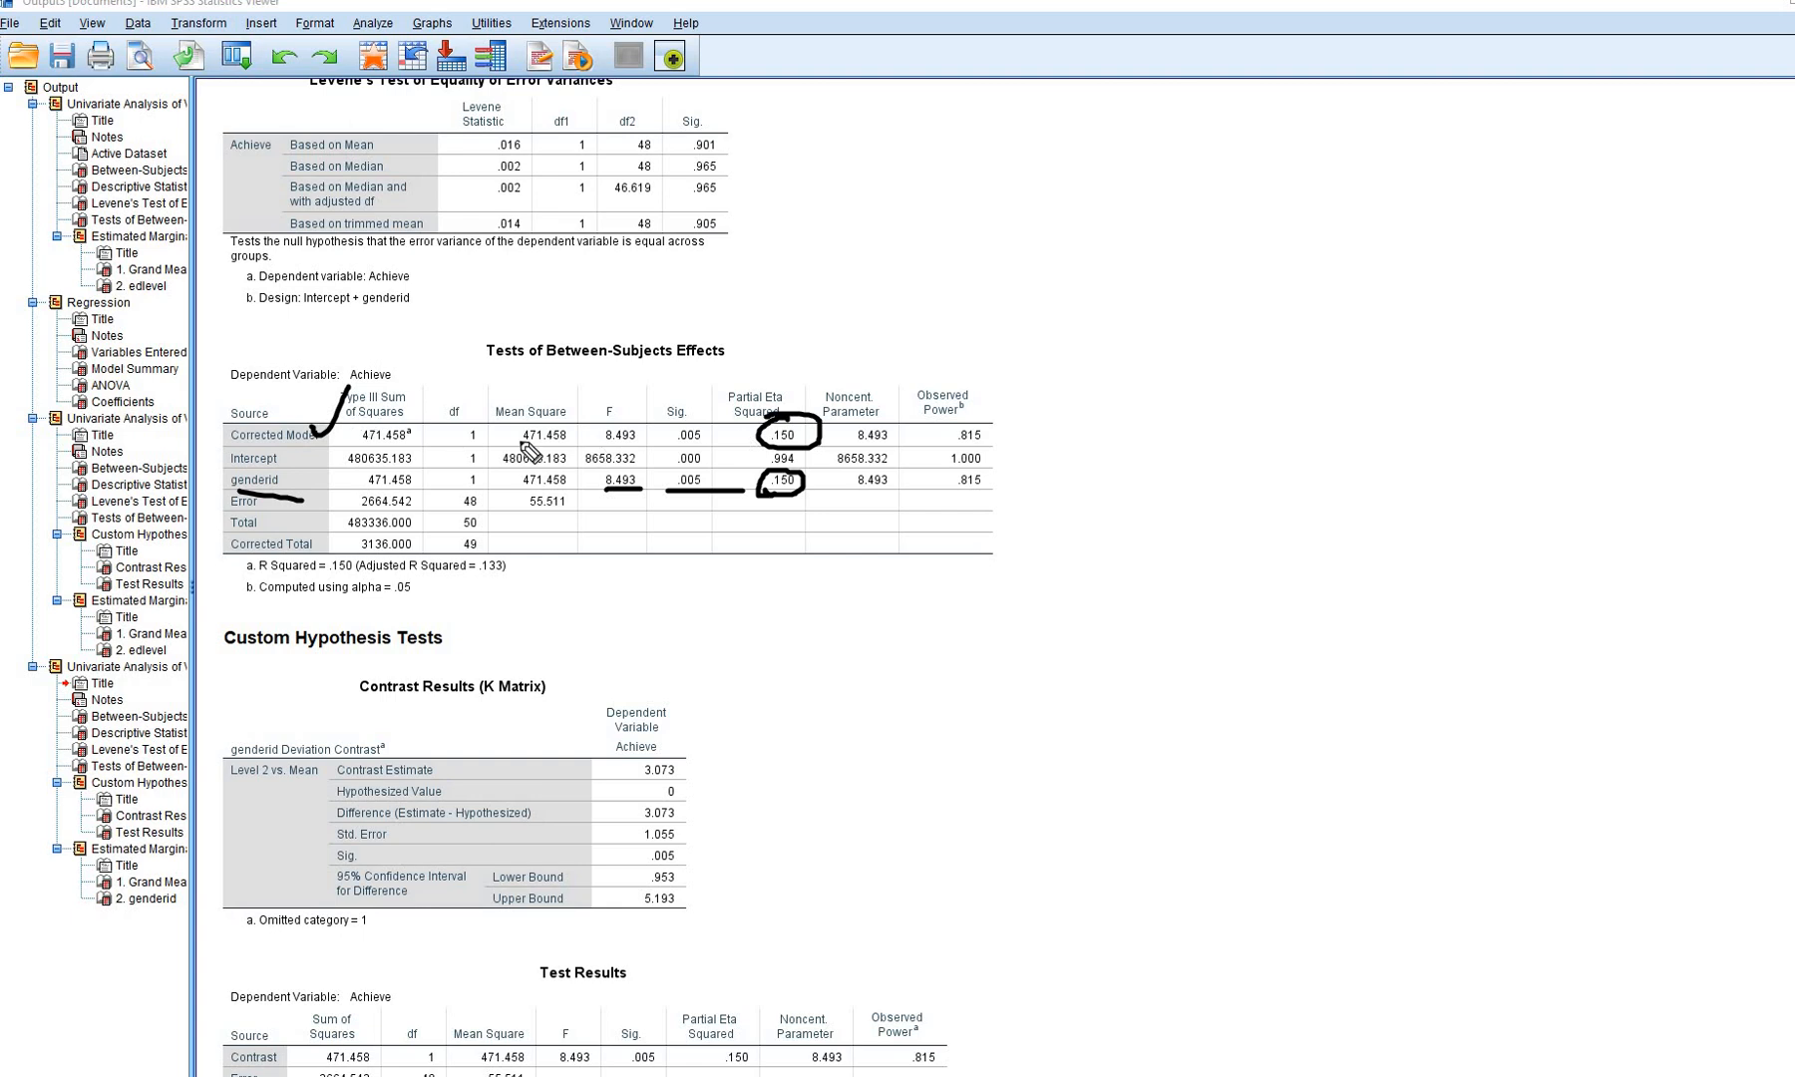
{"action": "left_click_drag", "start_coordinate": [613, 449], "coordinate": [717, 448]}
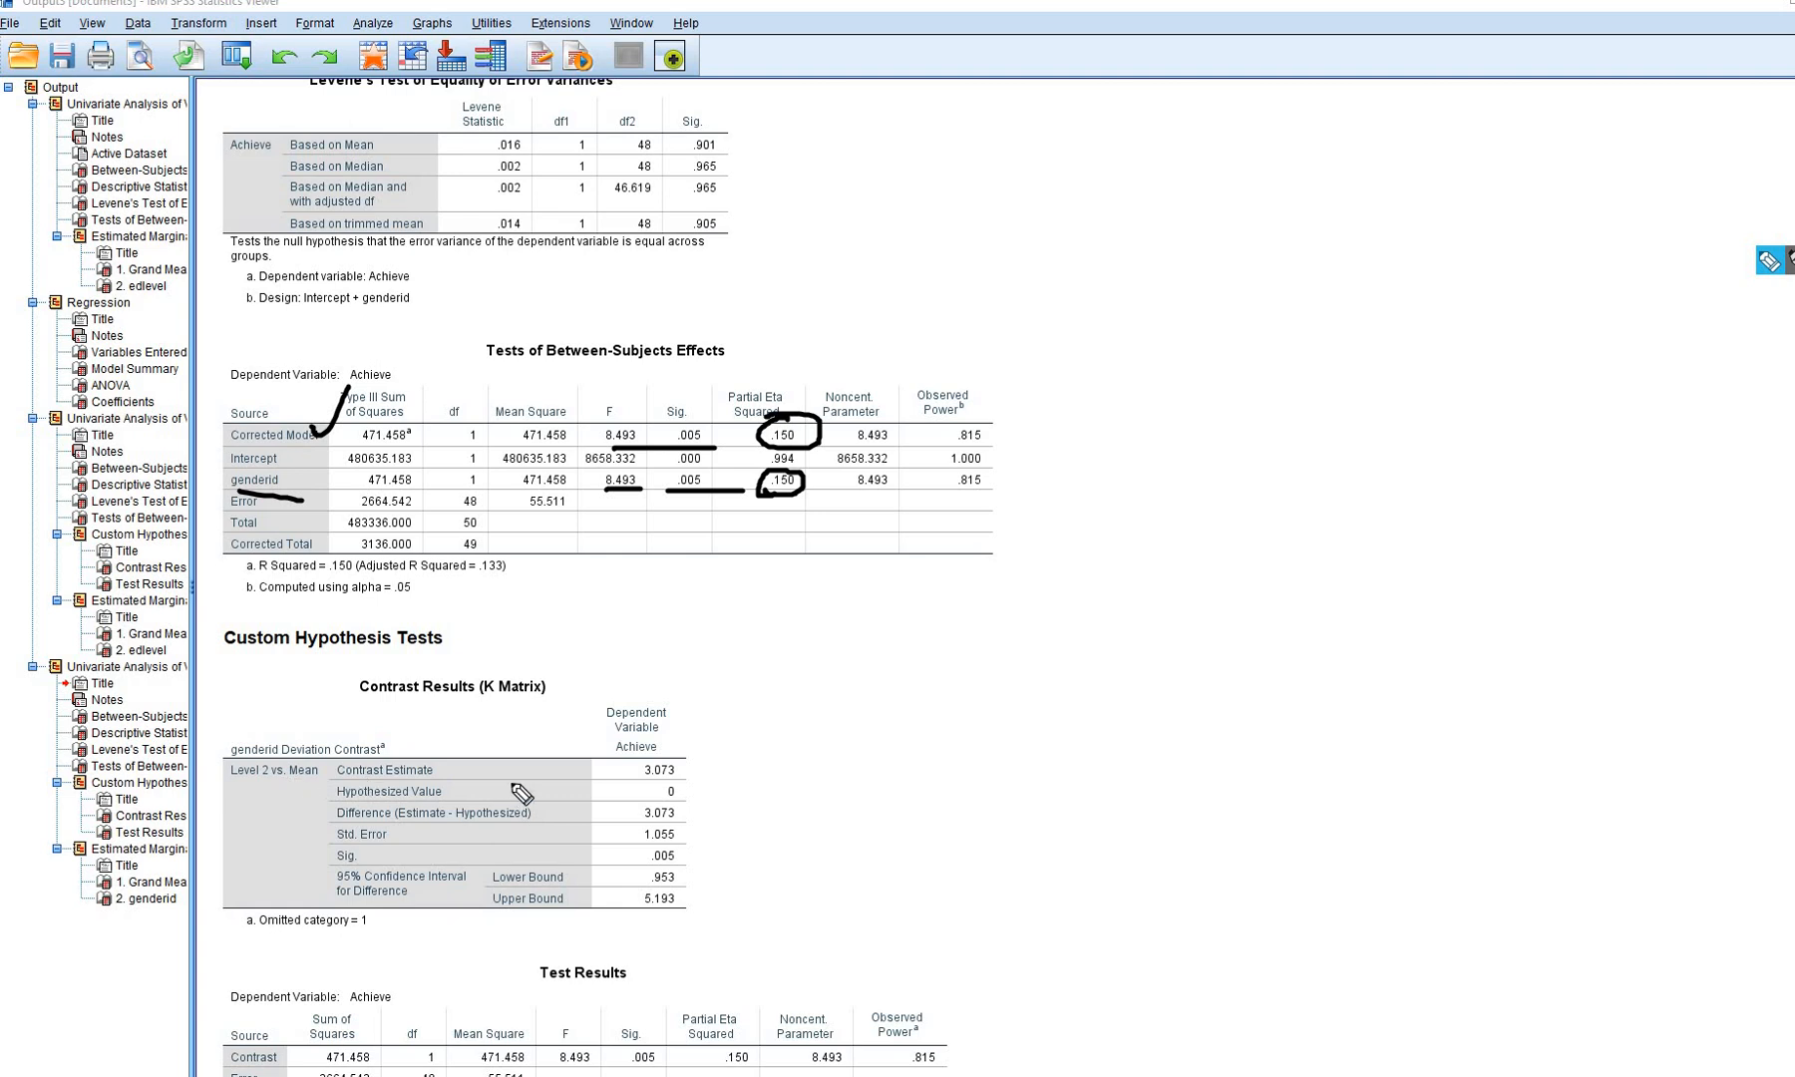
Mark the contrast estimate, standard error and significance in the genderid Contrast Results table
{"action": "left_click_drag", "start_coordinate": [636, 786], "coordinate": [676, 775]}
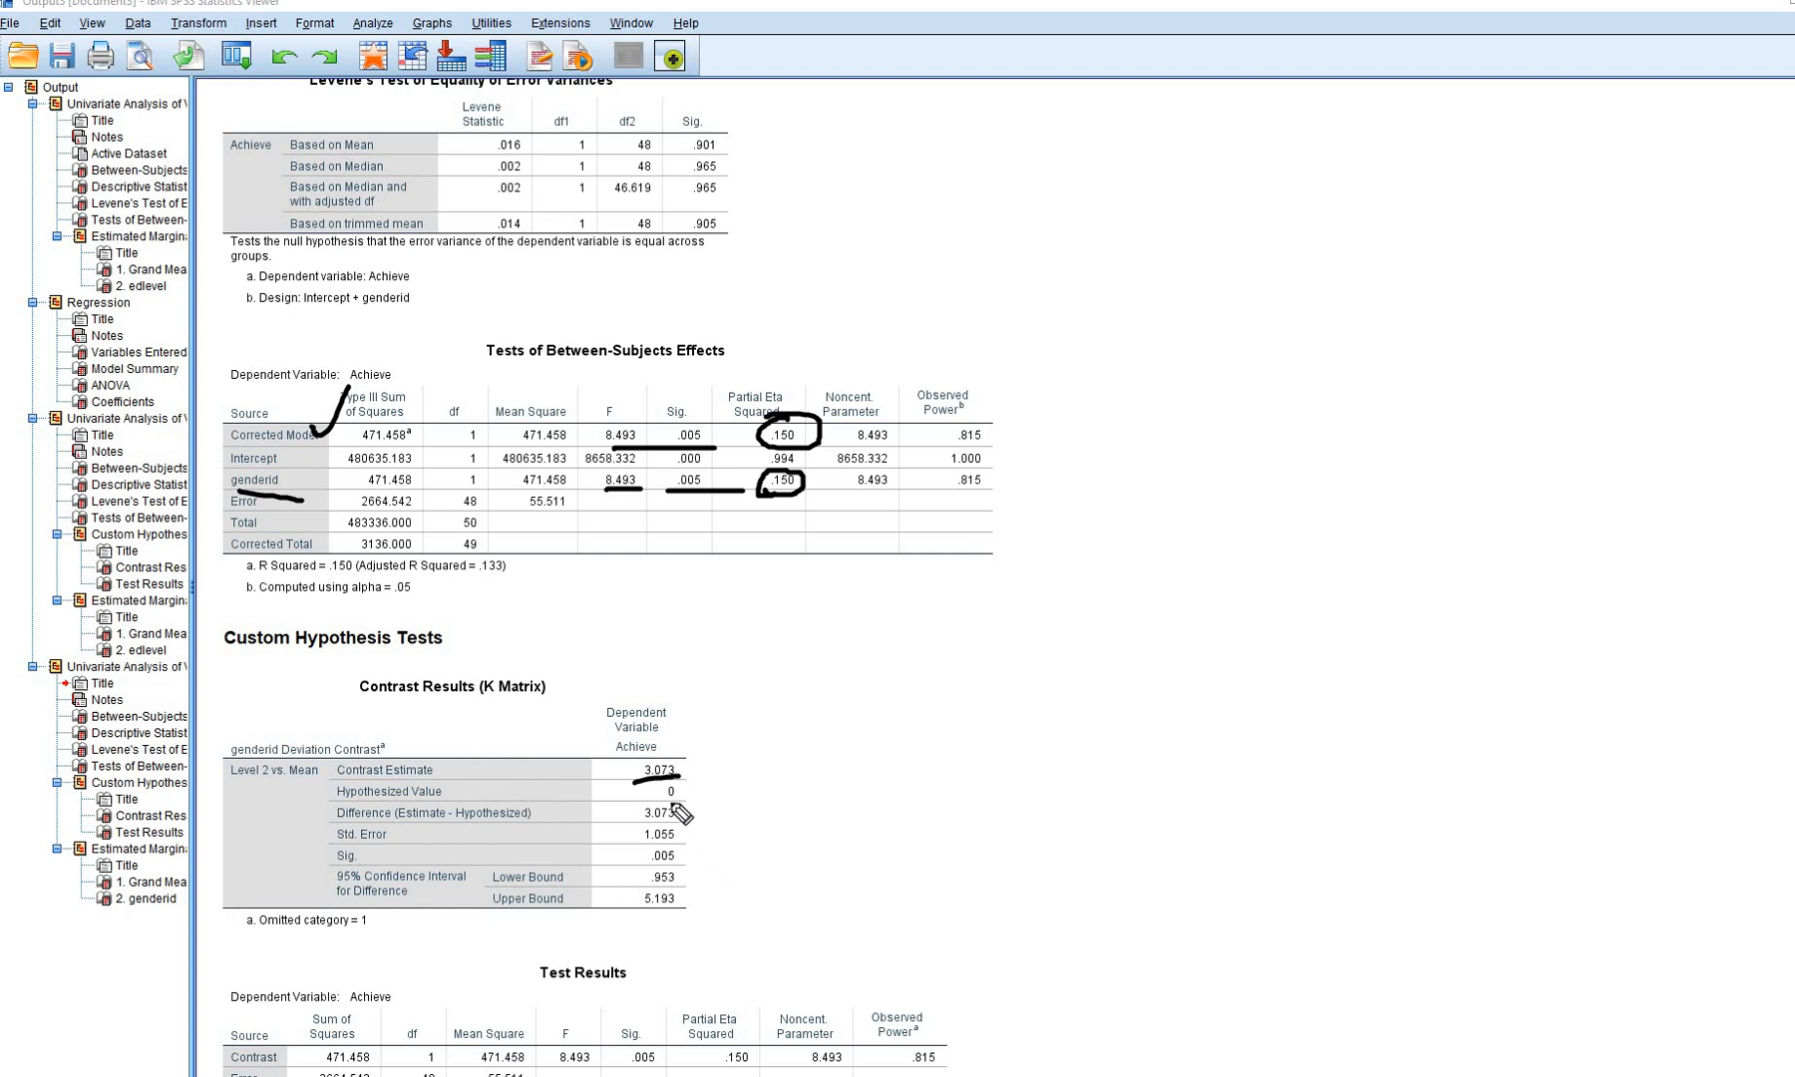
{"action": "mouse_move", "coordinate": [680, 828]}
{"action": "left_mouse_down"}
{"action": "mouse_move", "coordinate": [712, 822]}
{"action": "mouse_move", "coordinate": [711, 841]}
{"action": "left_mouse_up"}
{"action": "mouse_move", "coordinate": [688, 775]}
{"action": "left_mouse_down"}
{"action": "mouse_move", "coordinate": [626, 773]}
{"action": "mouse_move", "coordinate": [666, 783]}
{"action": "left_mouse_up"}
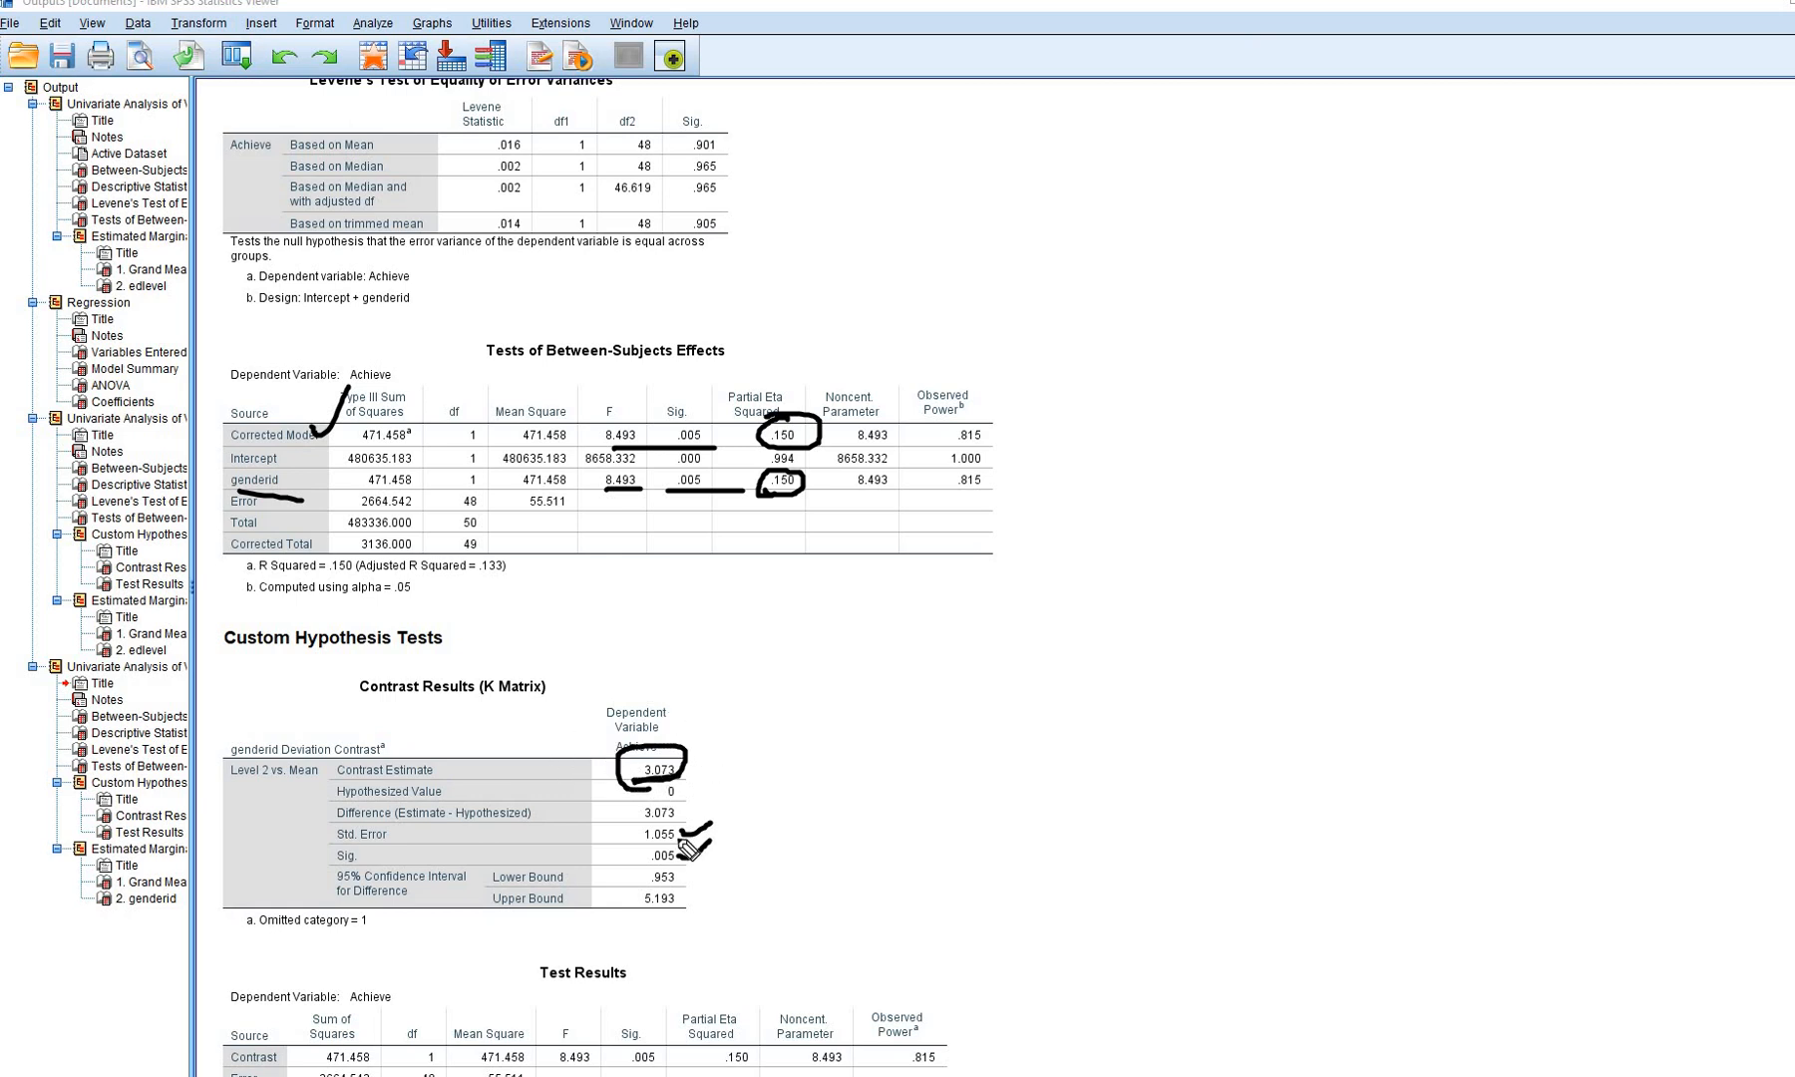
{"action": "left_click_drag", "start_coordinate": [686, 836], "coordinate": [731, 805]}
Circle the grand mean in the genderid model's Estimated Marginal Means, then clear the annotations
{"action": "scroll", "coordinate": [1437, 587], "scroll_direction": "down", "scroll_amount": 5}
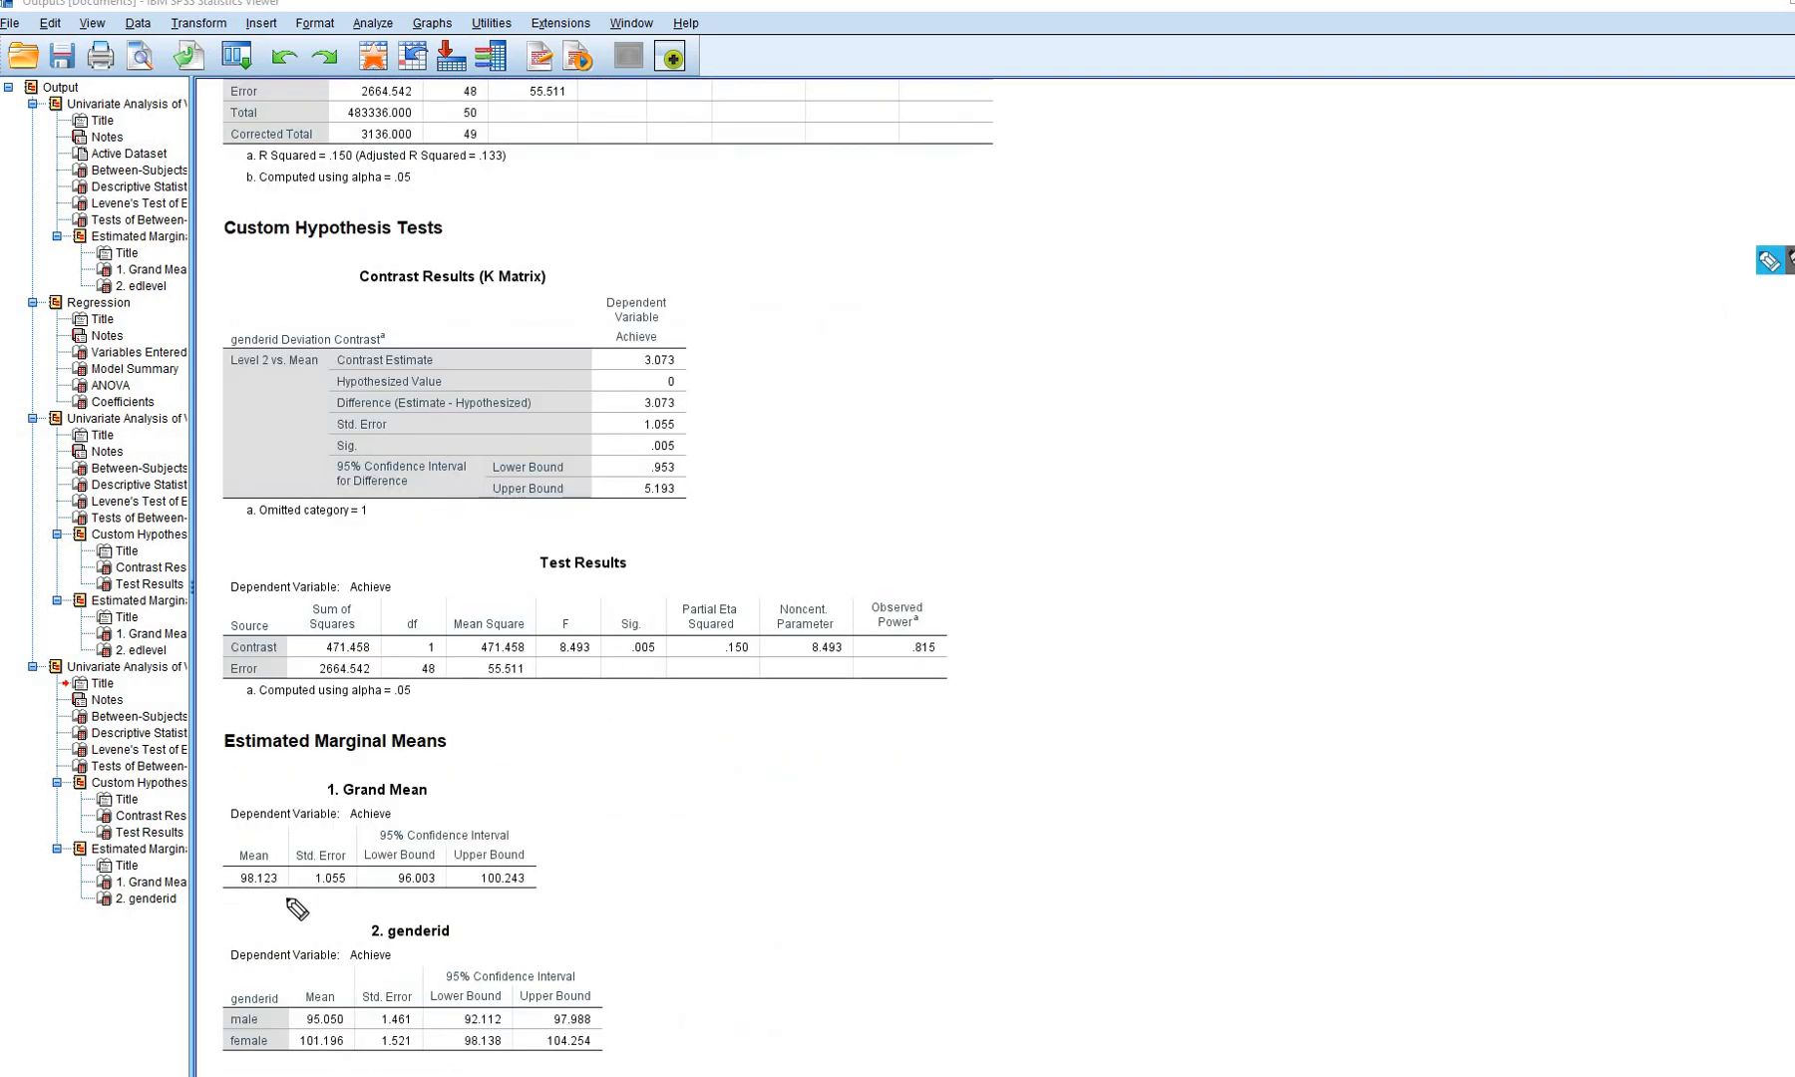
{"action": "mouse_move", "coordinate": [296, 903]}
{"action": "left_mouse_down"}
{"action": "mouse_move", "coordinate": [231, 878]}
{"action": "mouse_move", "coordinate": [297, 876]}
{"action": "left_mouse_up"}
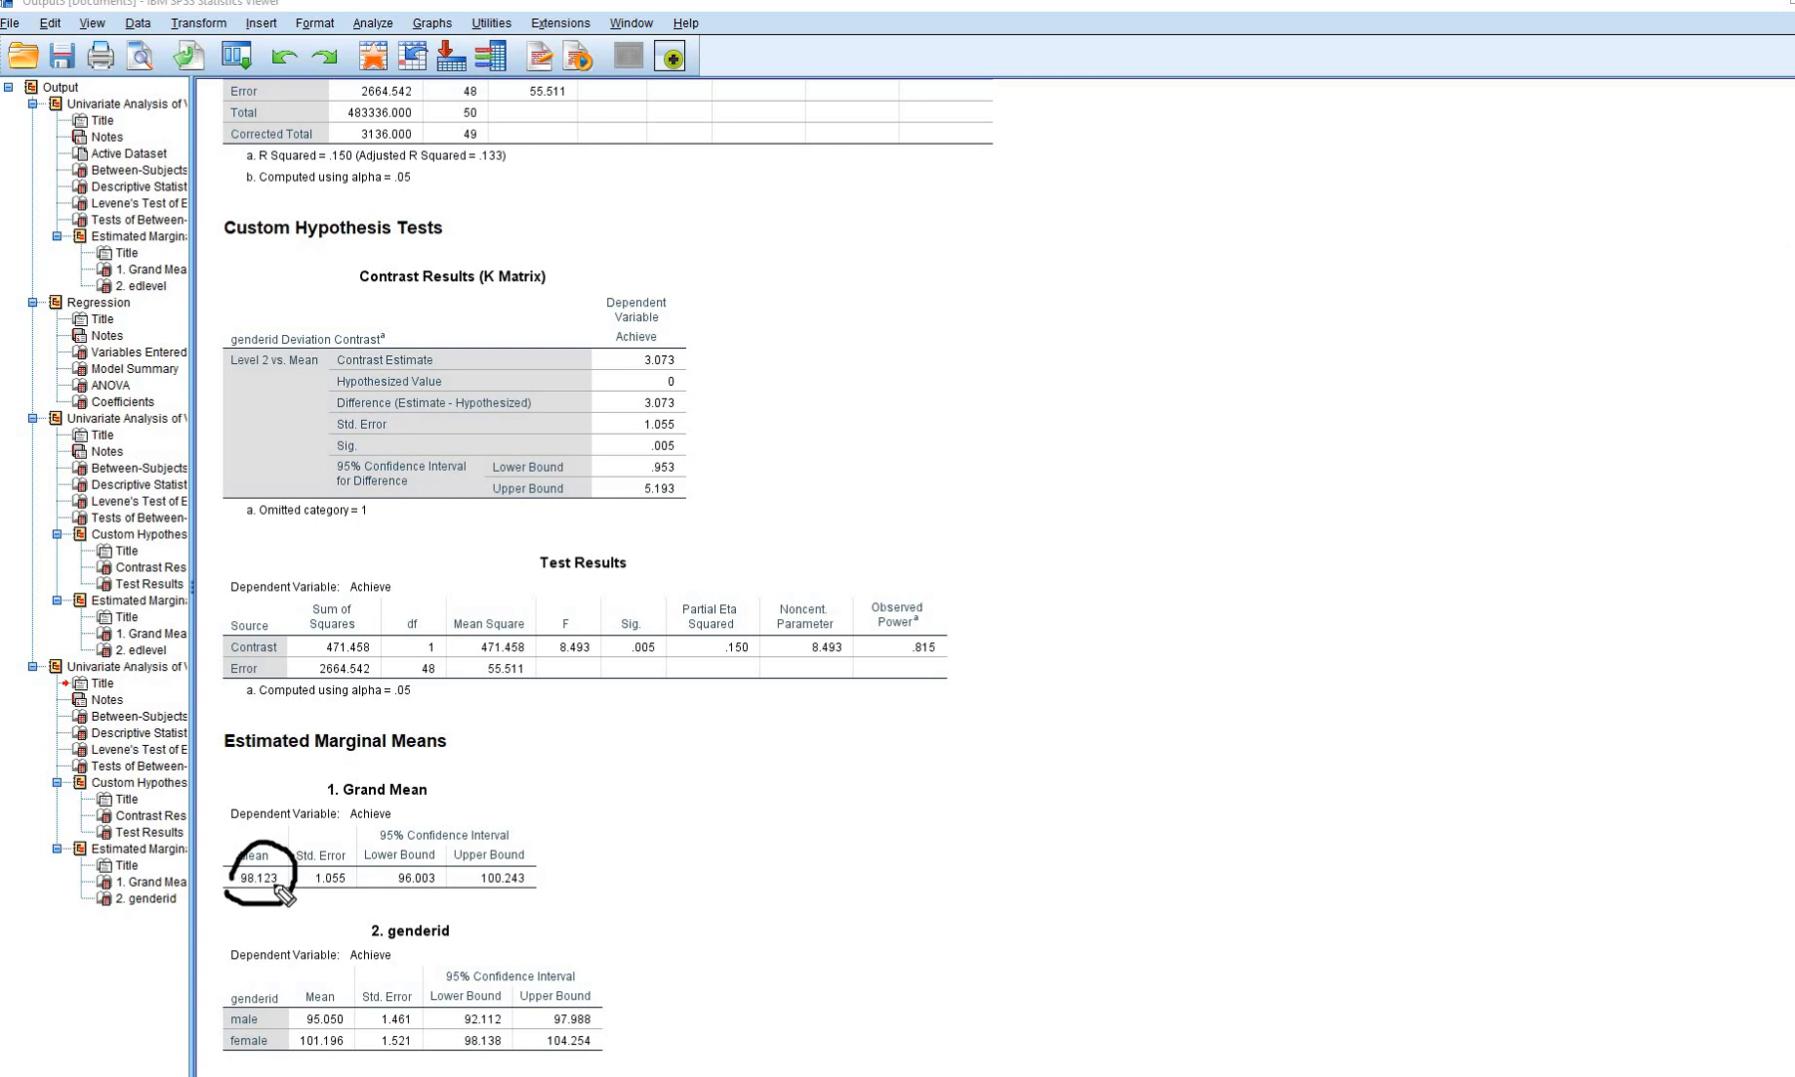
{"action": "left_click", "coordinate": [1793, 260]}
{"action": "left_click", "coordinate": [1791, 408]}
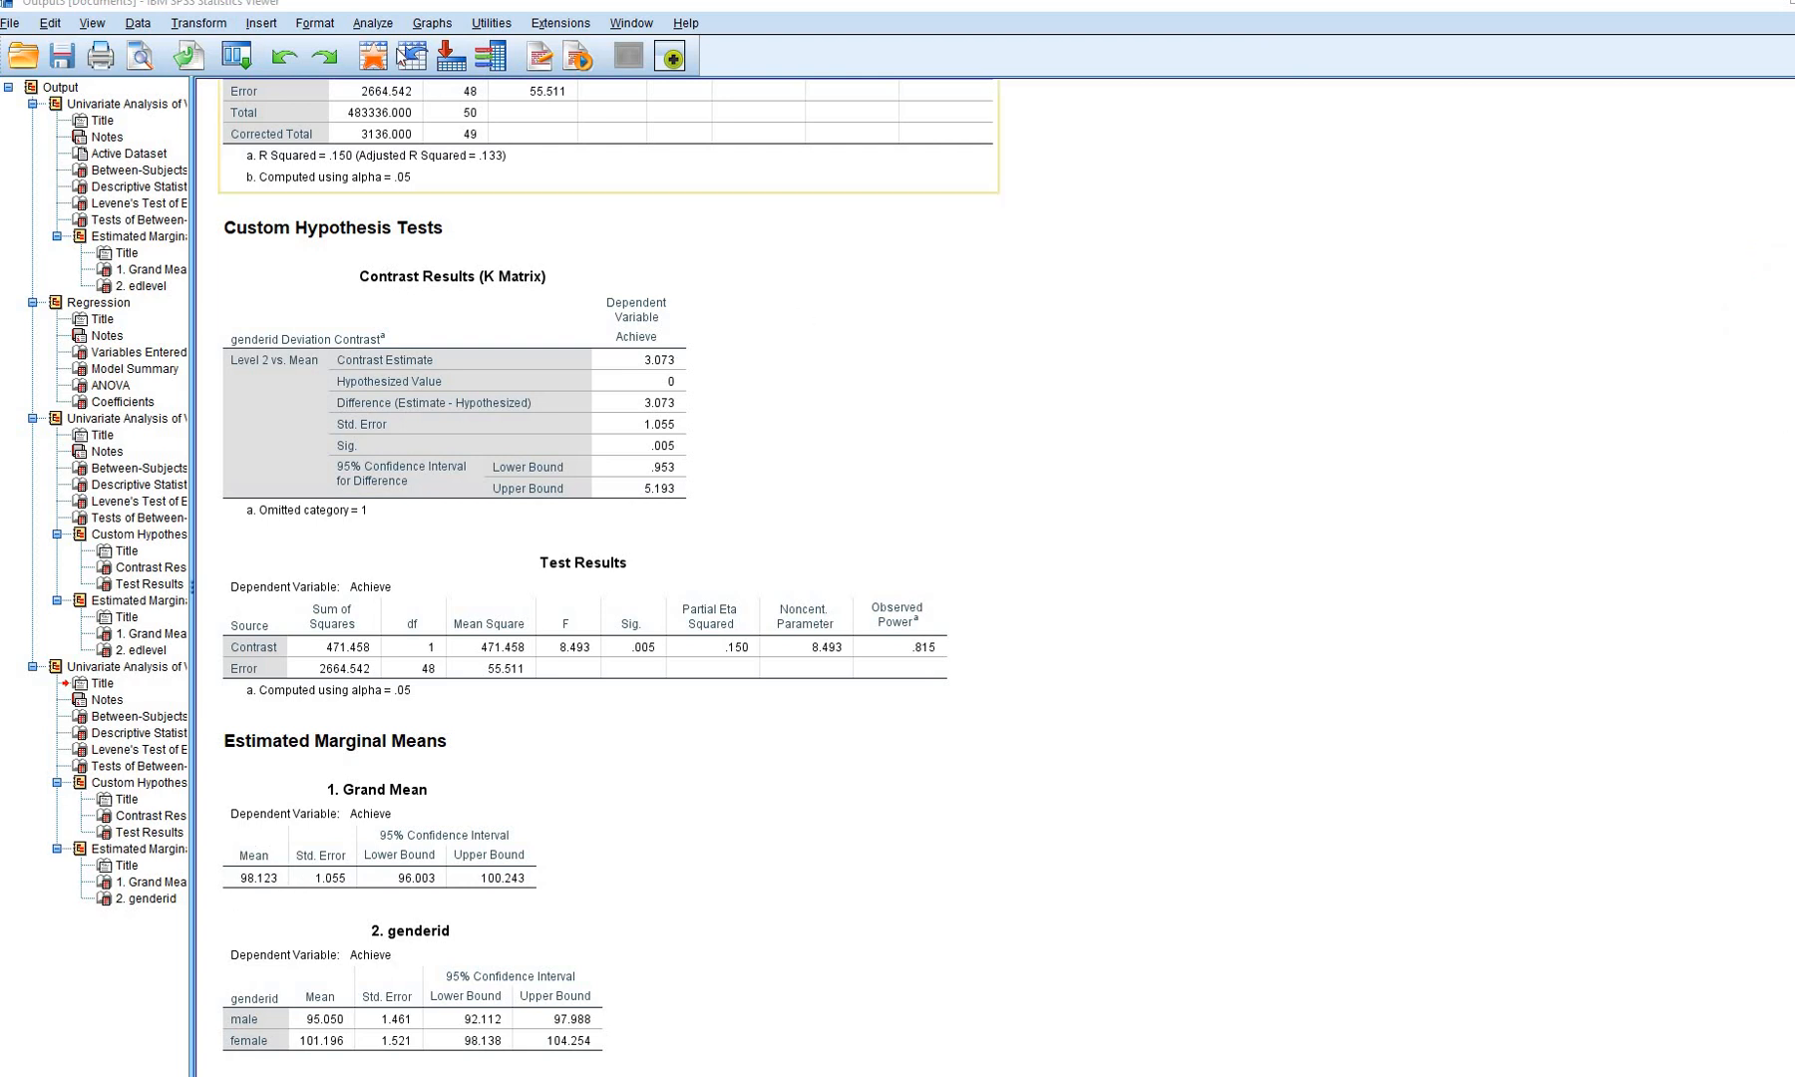
Run a linear regression of Achieve with genderidEC replacing EC1, EC2 and EC3 as the independent variable
{"action": "left_click", "coordinate": [374, 23]}
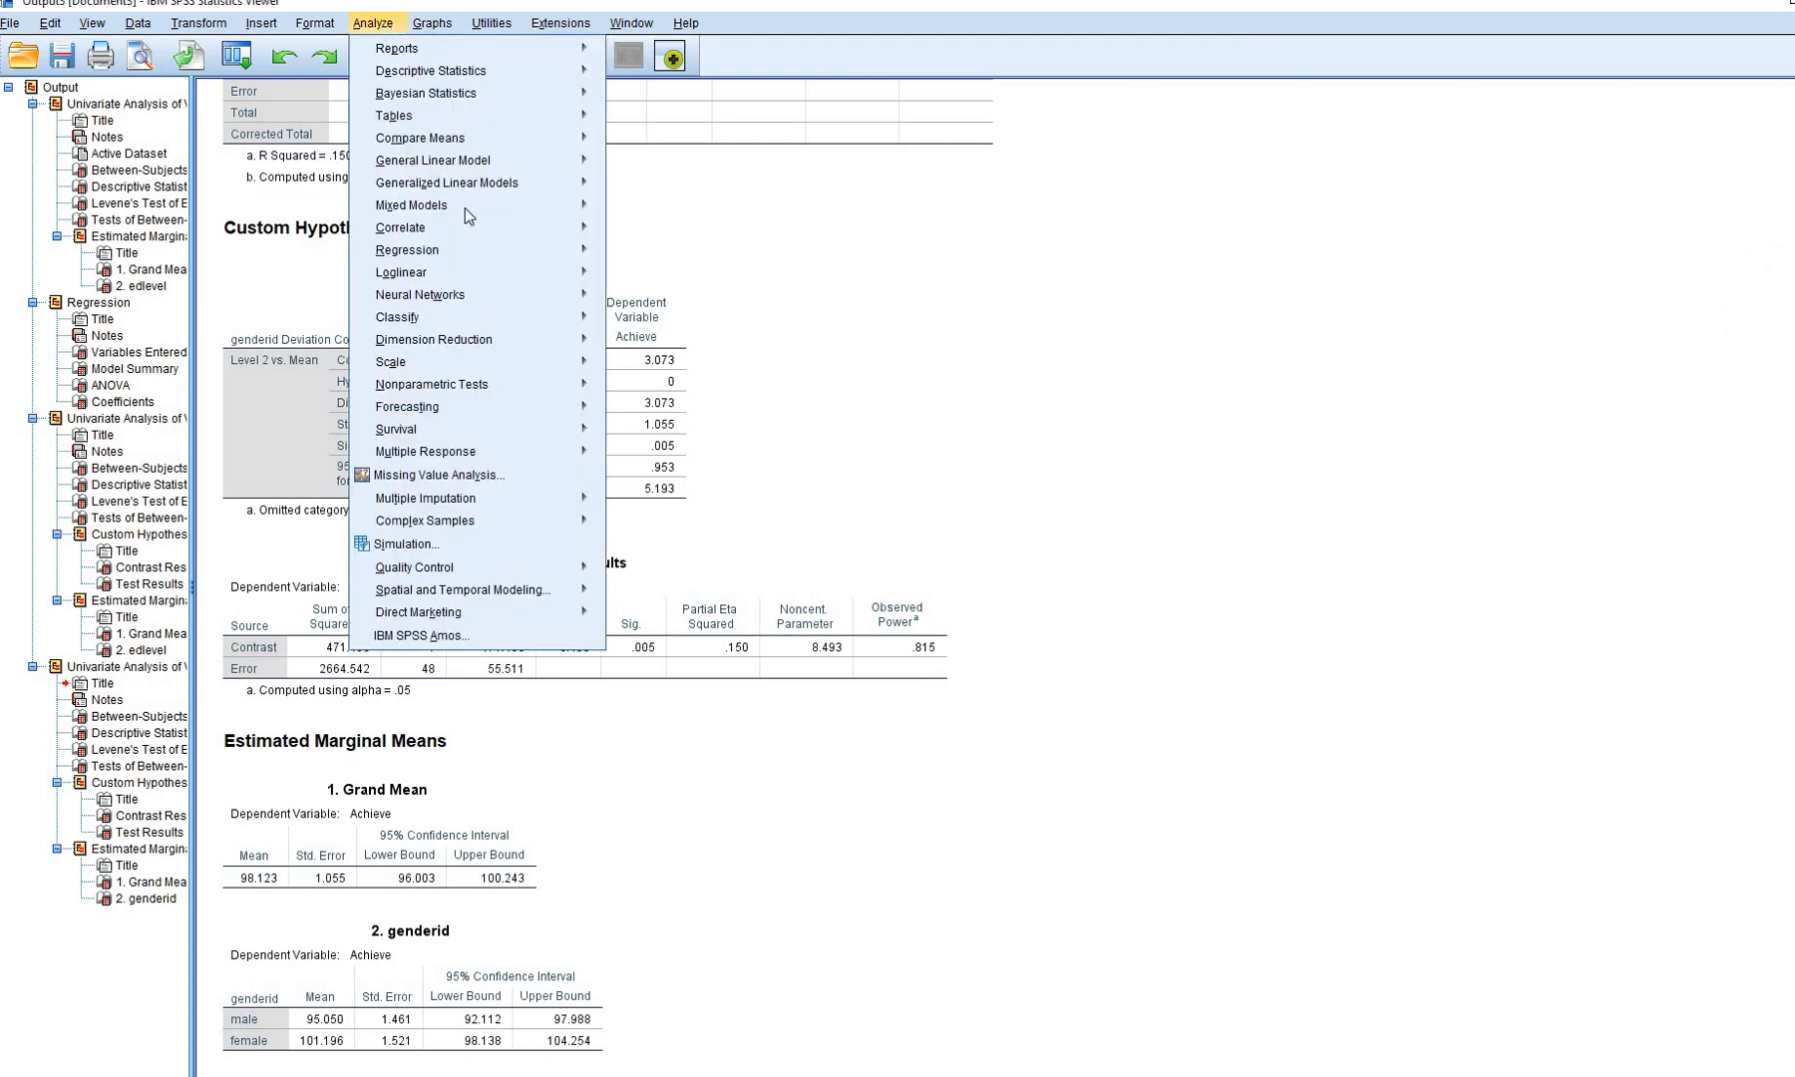
{"action": "mouse_move", "coordinate": [539, 251]}
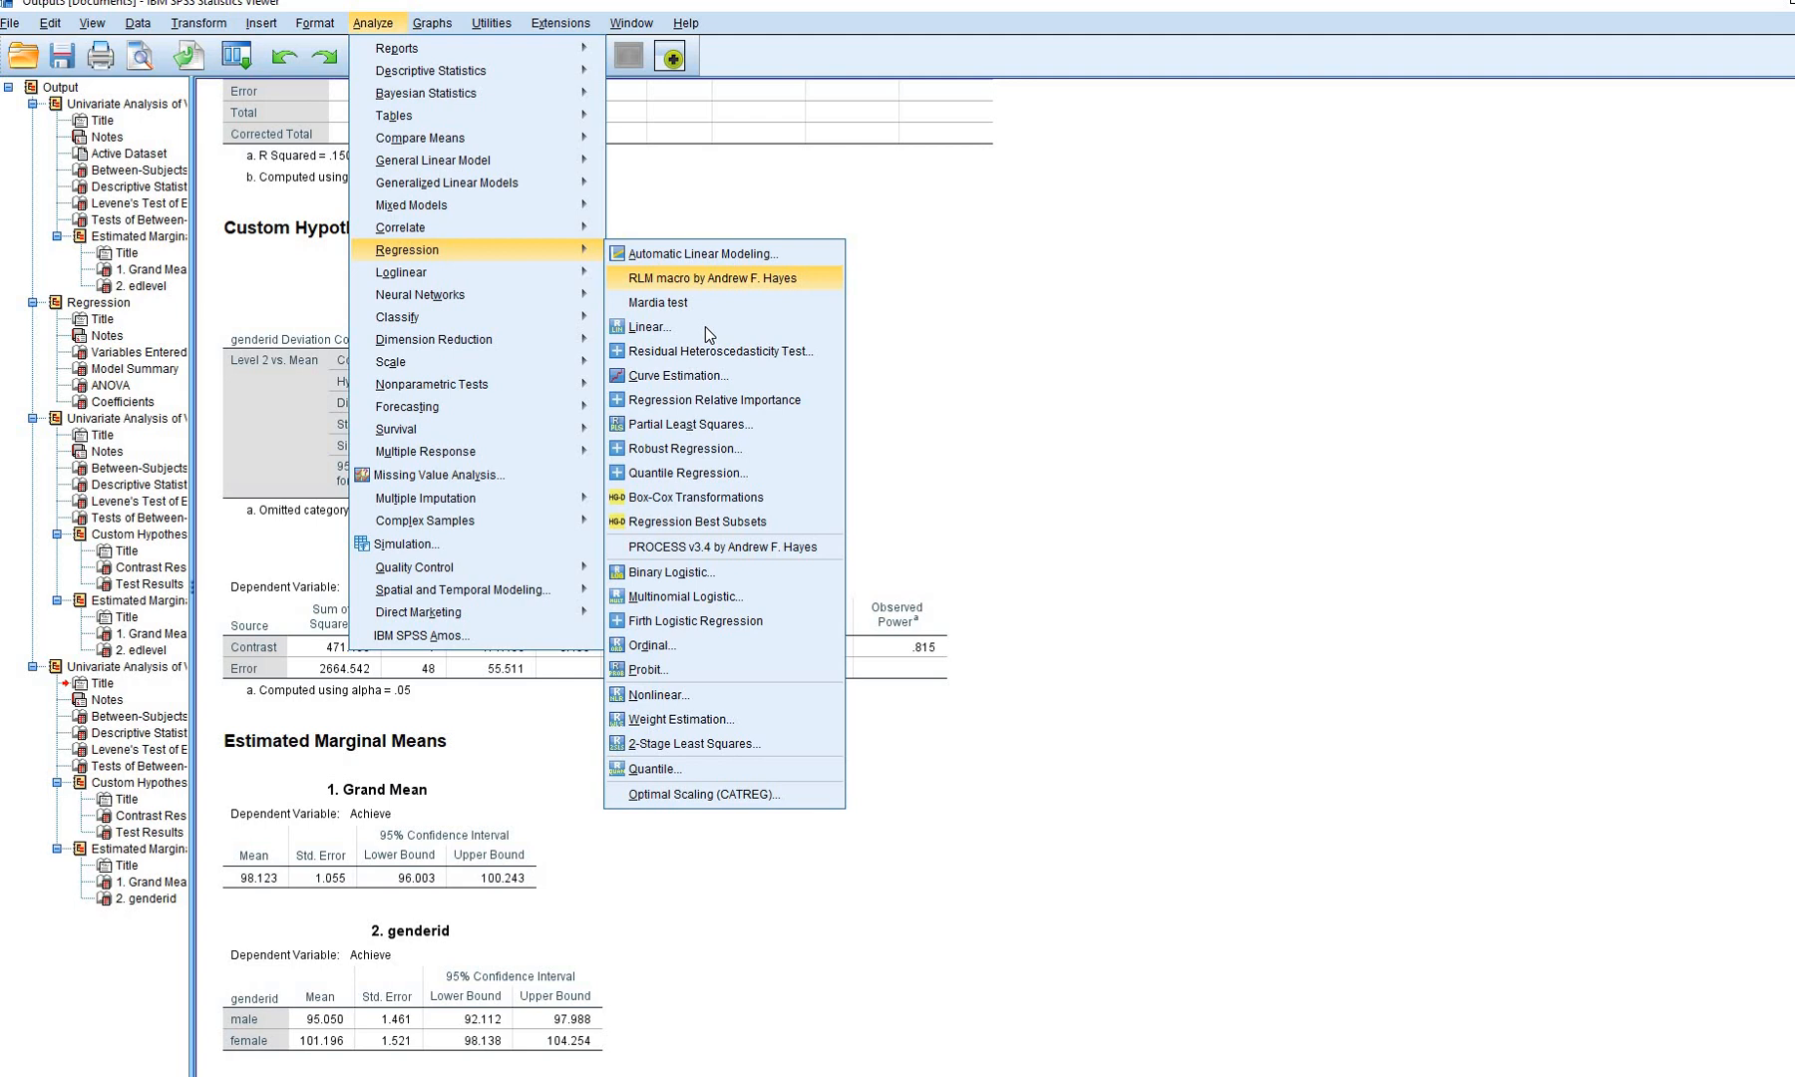
{"action": "left_click", "coordinate": [798, 335]}
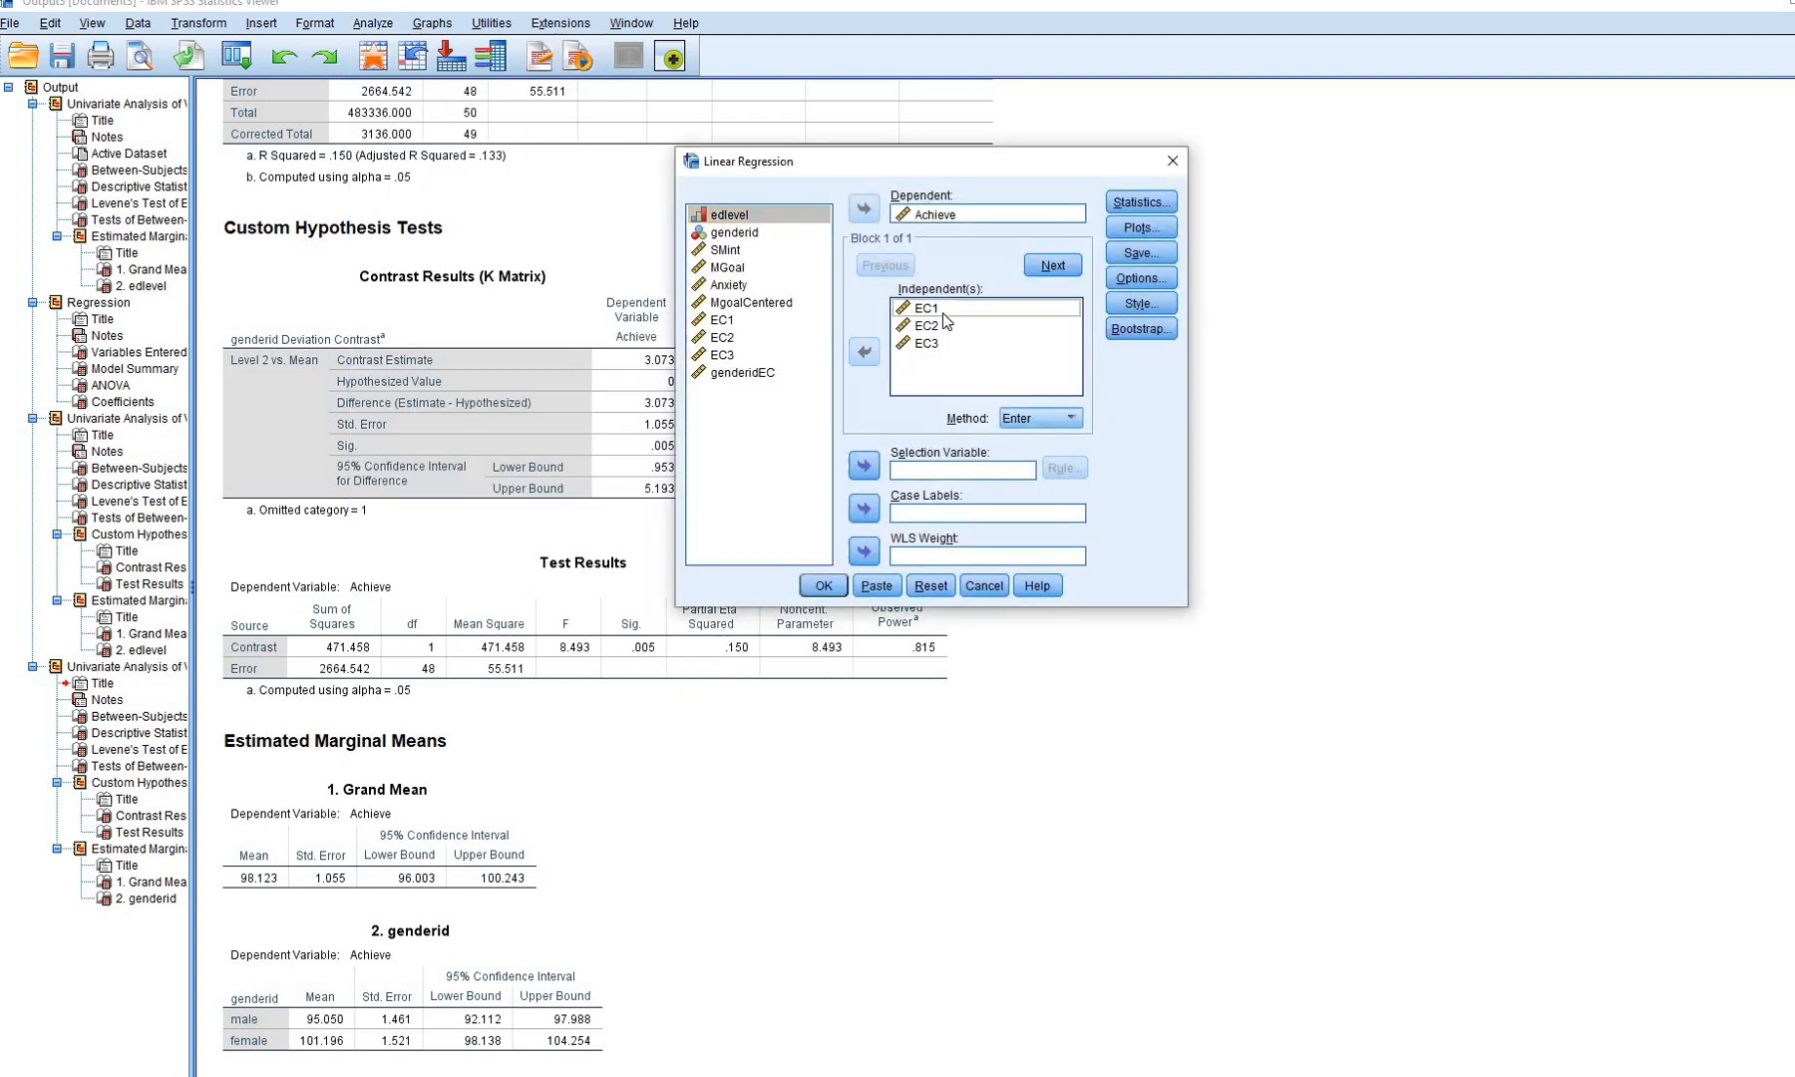
{"action": "left_click", "coordinate": [943, 312]}
{"action": "left_click", "coordinate": [926, 343], "text": "shift"}
{"action": "left_click", "coordinate": [863, 351]}
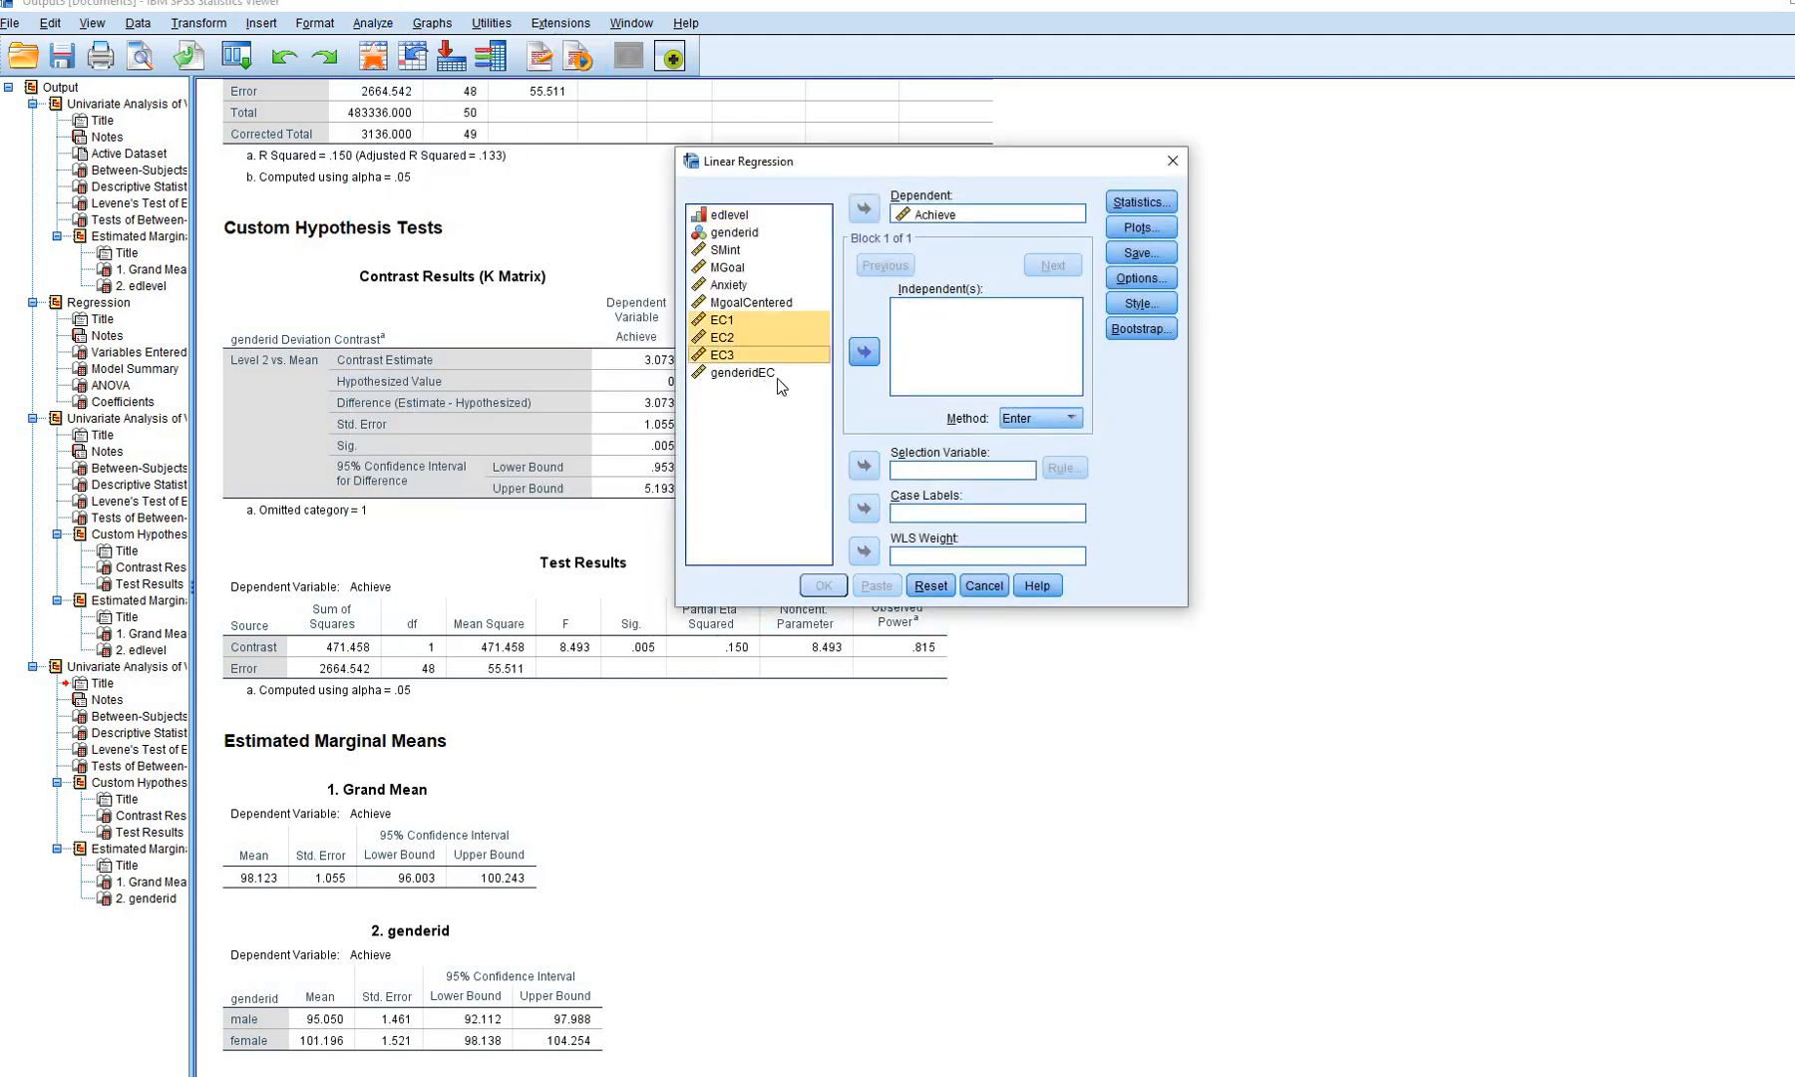
{"action": "left_click", "coordinate": [746, 373]}
{"action": "left_click", "coordinate": [864, 351]}
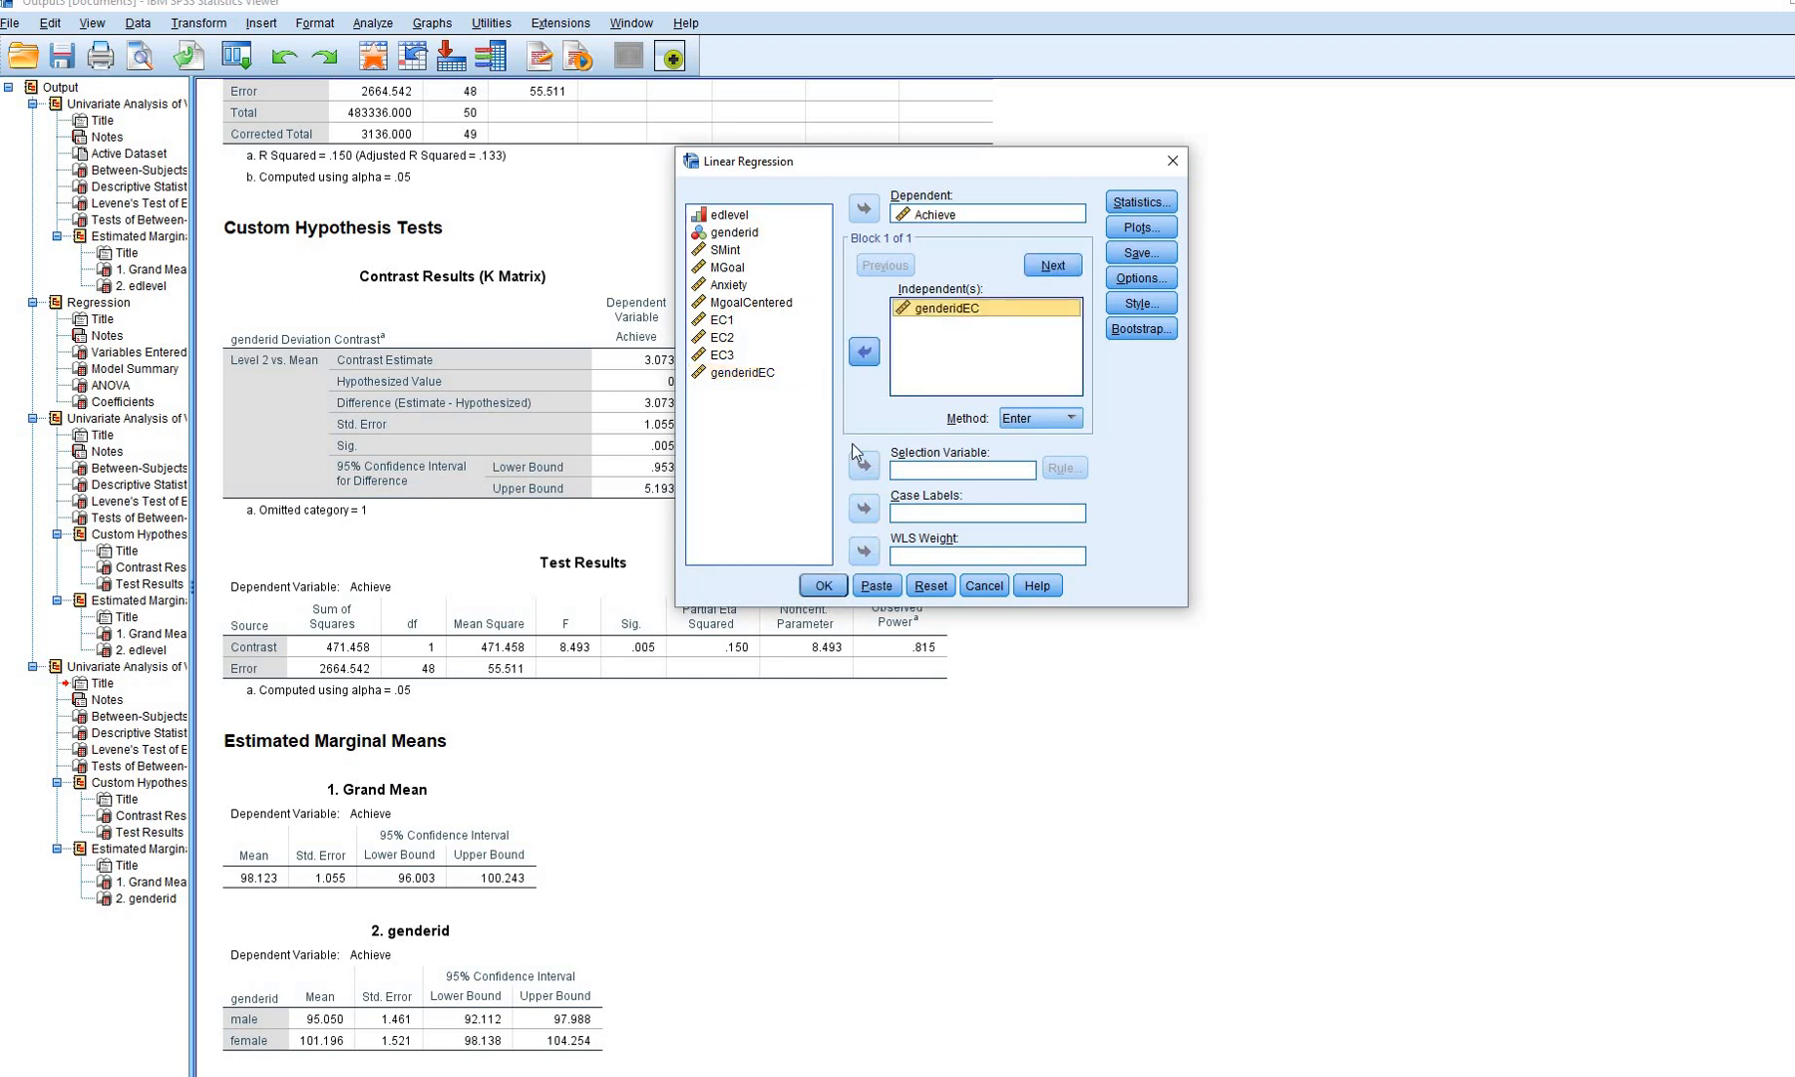
{"action": "left_click", "coordinate": [823, 586]}
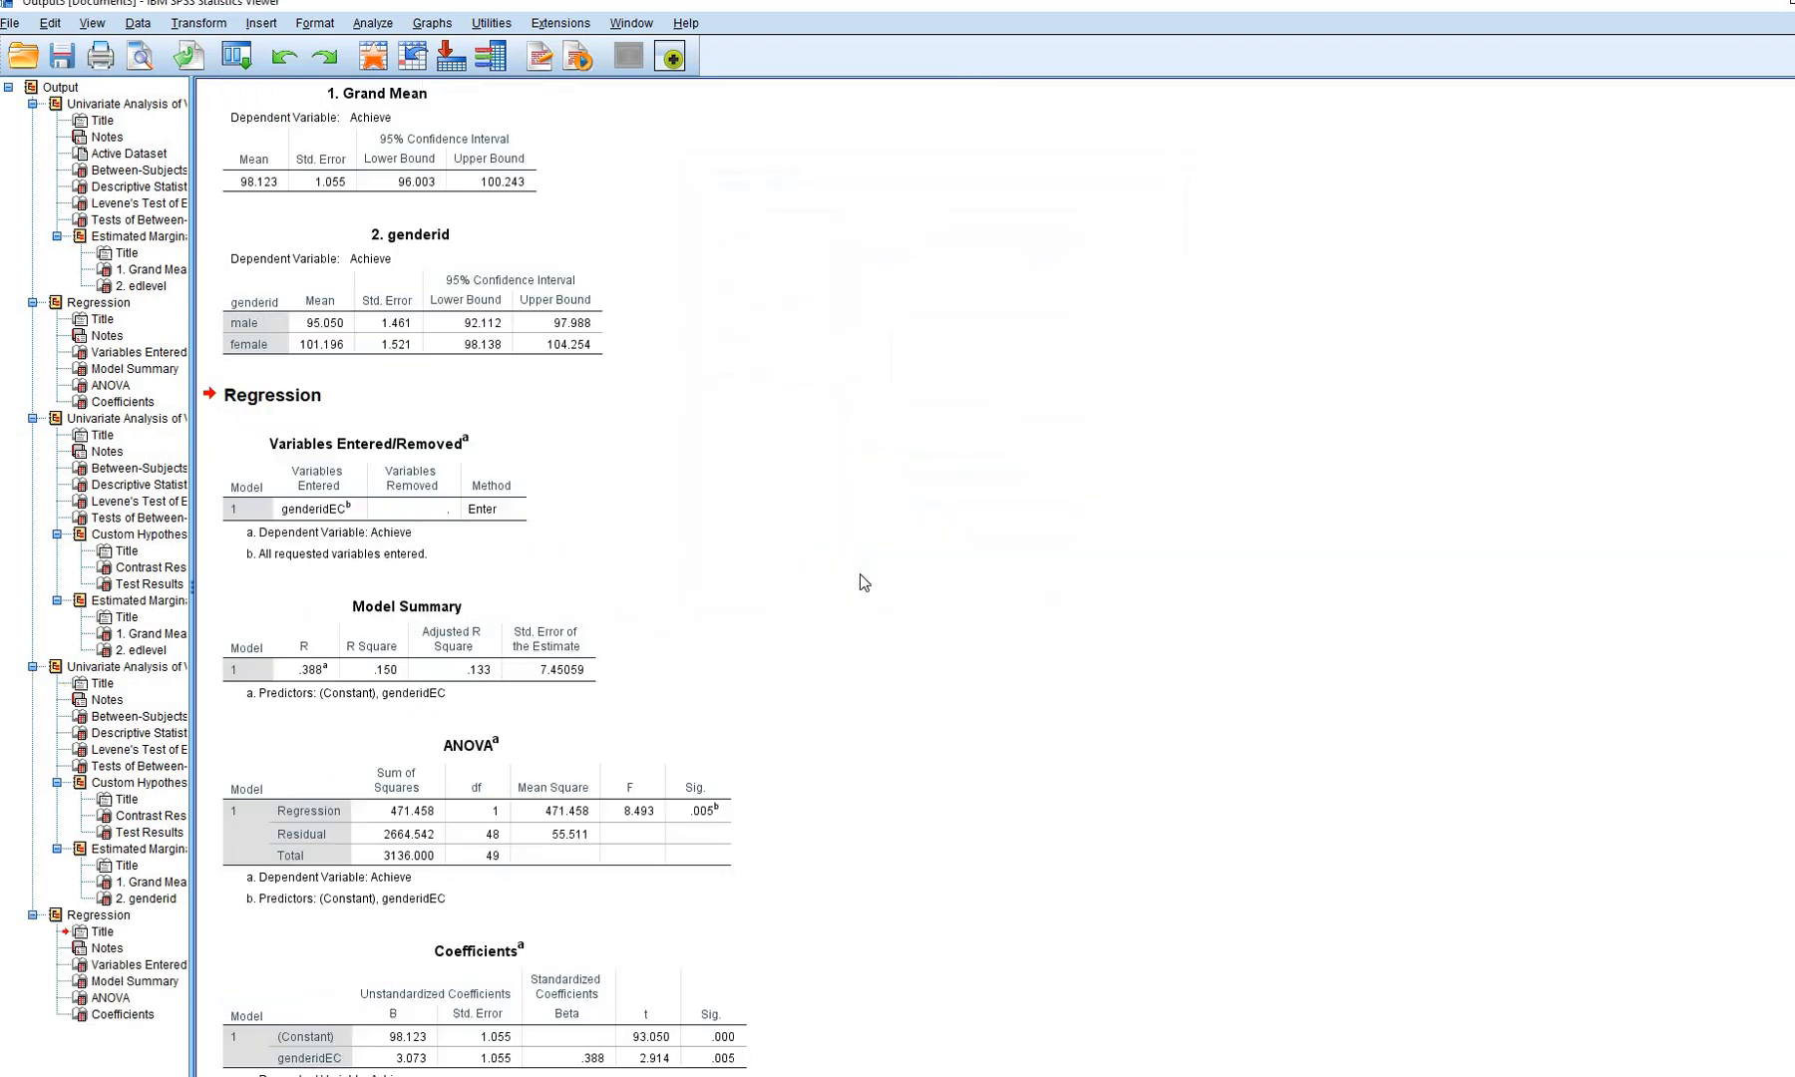
Mark R Square in the Model Summary and the F and significance values in the regression ANOVA table
{"action": "scroll", "coordinate": [1278, 570], "scroll_direction": "down", "scroll_amount": 1}
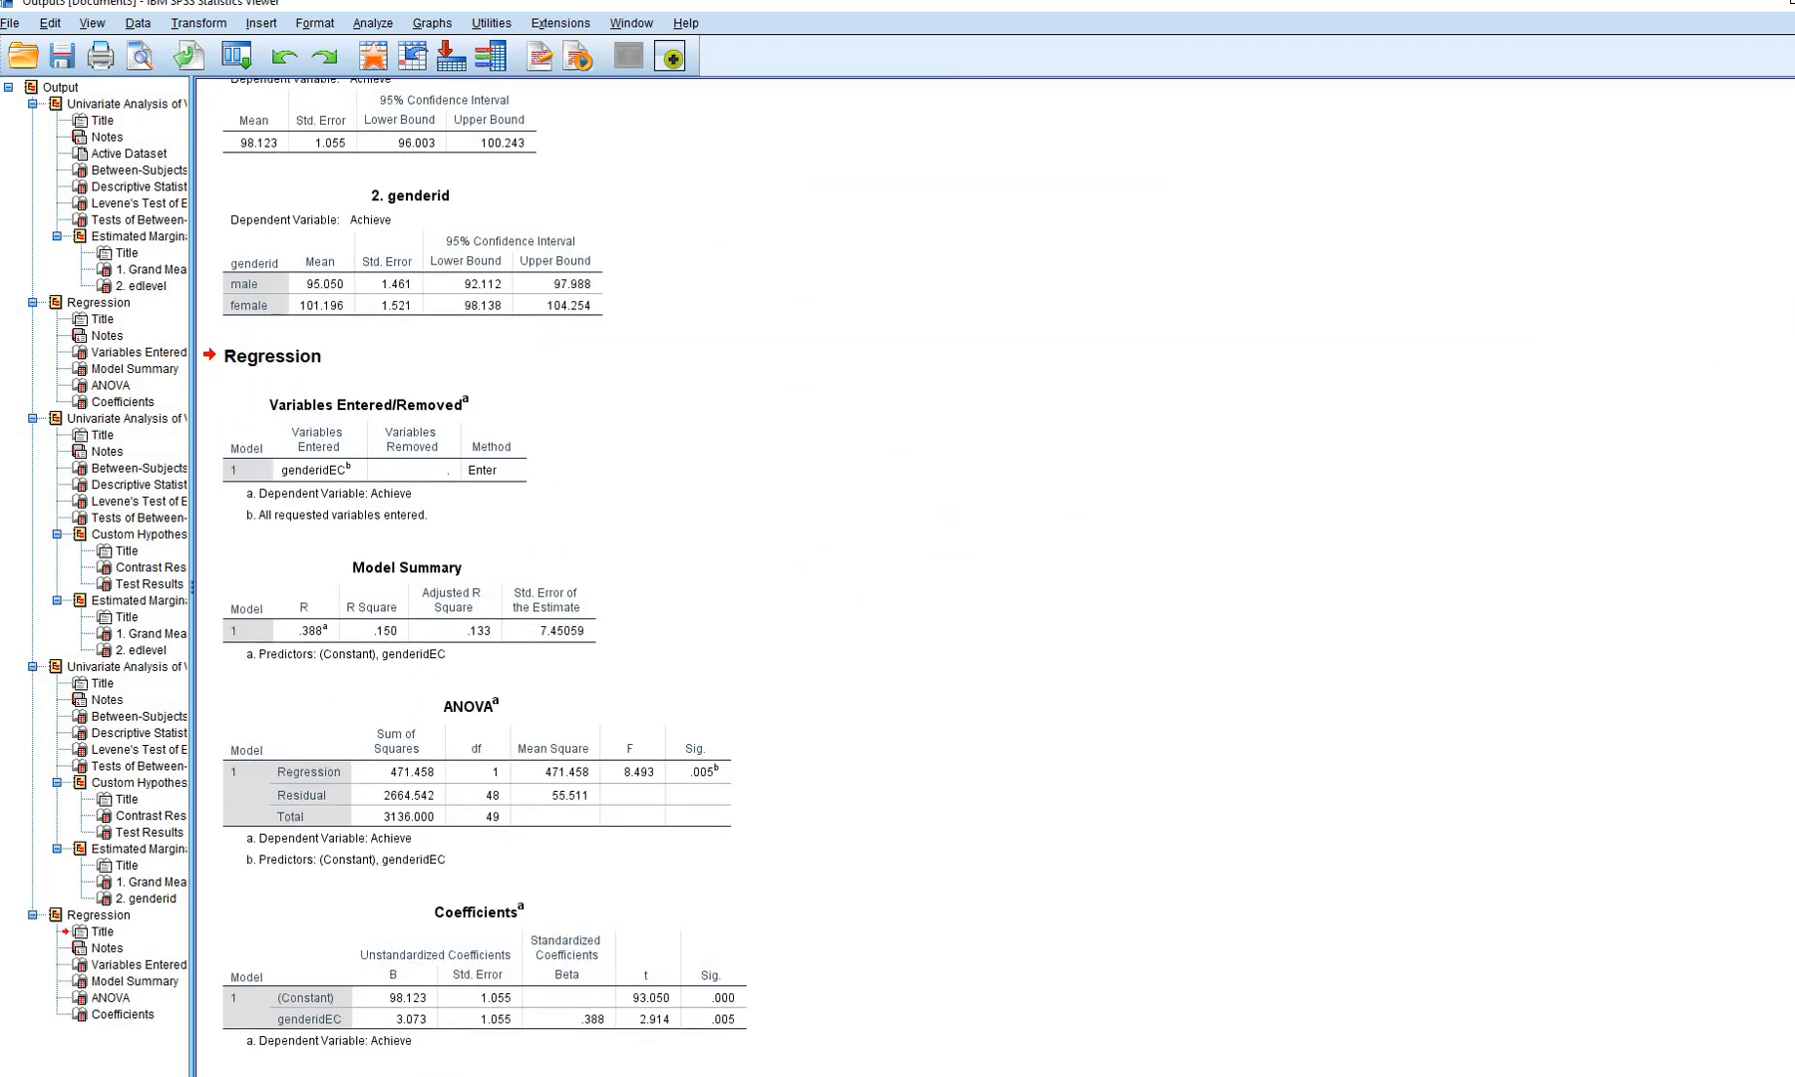
{"action": "mouse_move", "coordinate": [358, 648]}
{"action": "left_mouse_down"}
{"action": "mouse_move", "coordinate": [379, 651]}
{"action": "mouse_move", "coordinate": [344, 573]}
{"action": "mouse_move", "coordinate": [384, 662]}
{"action": "left_mouse_up"}
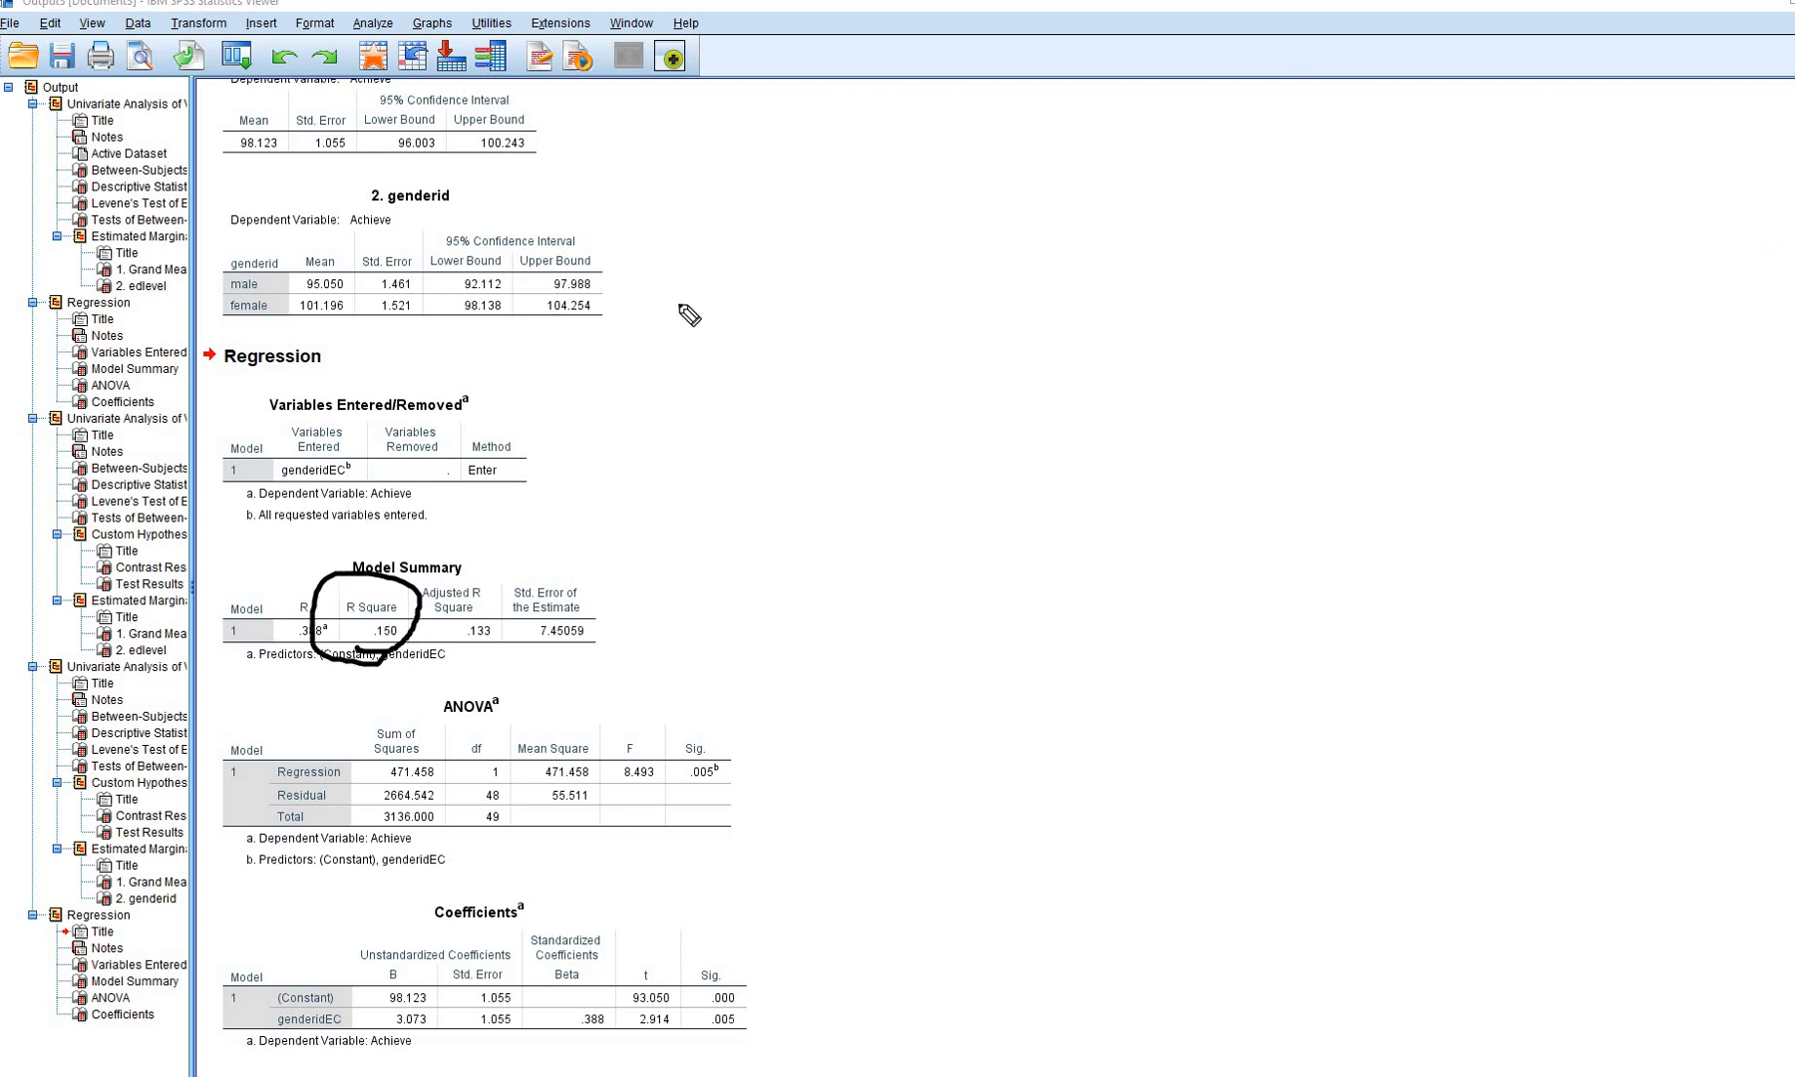
{"action": "left_click_drag", "start_coordinate": [611, 795], "coordinate": [793, 792]}
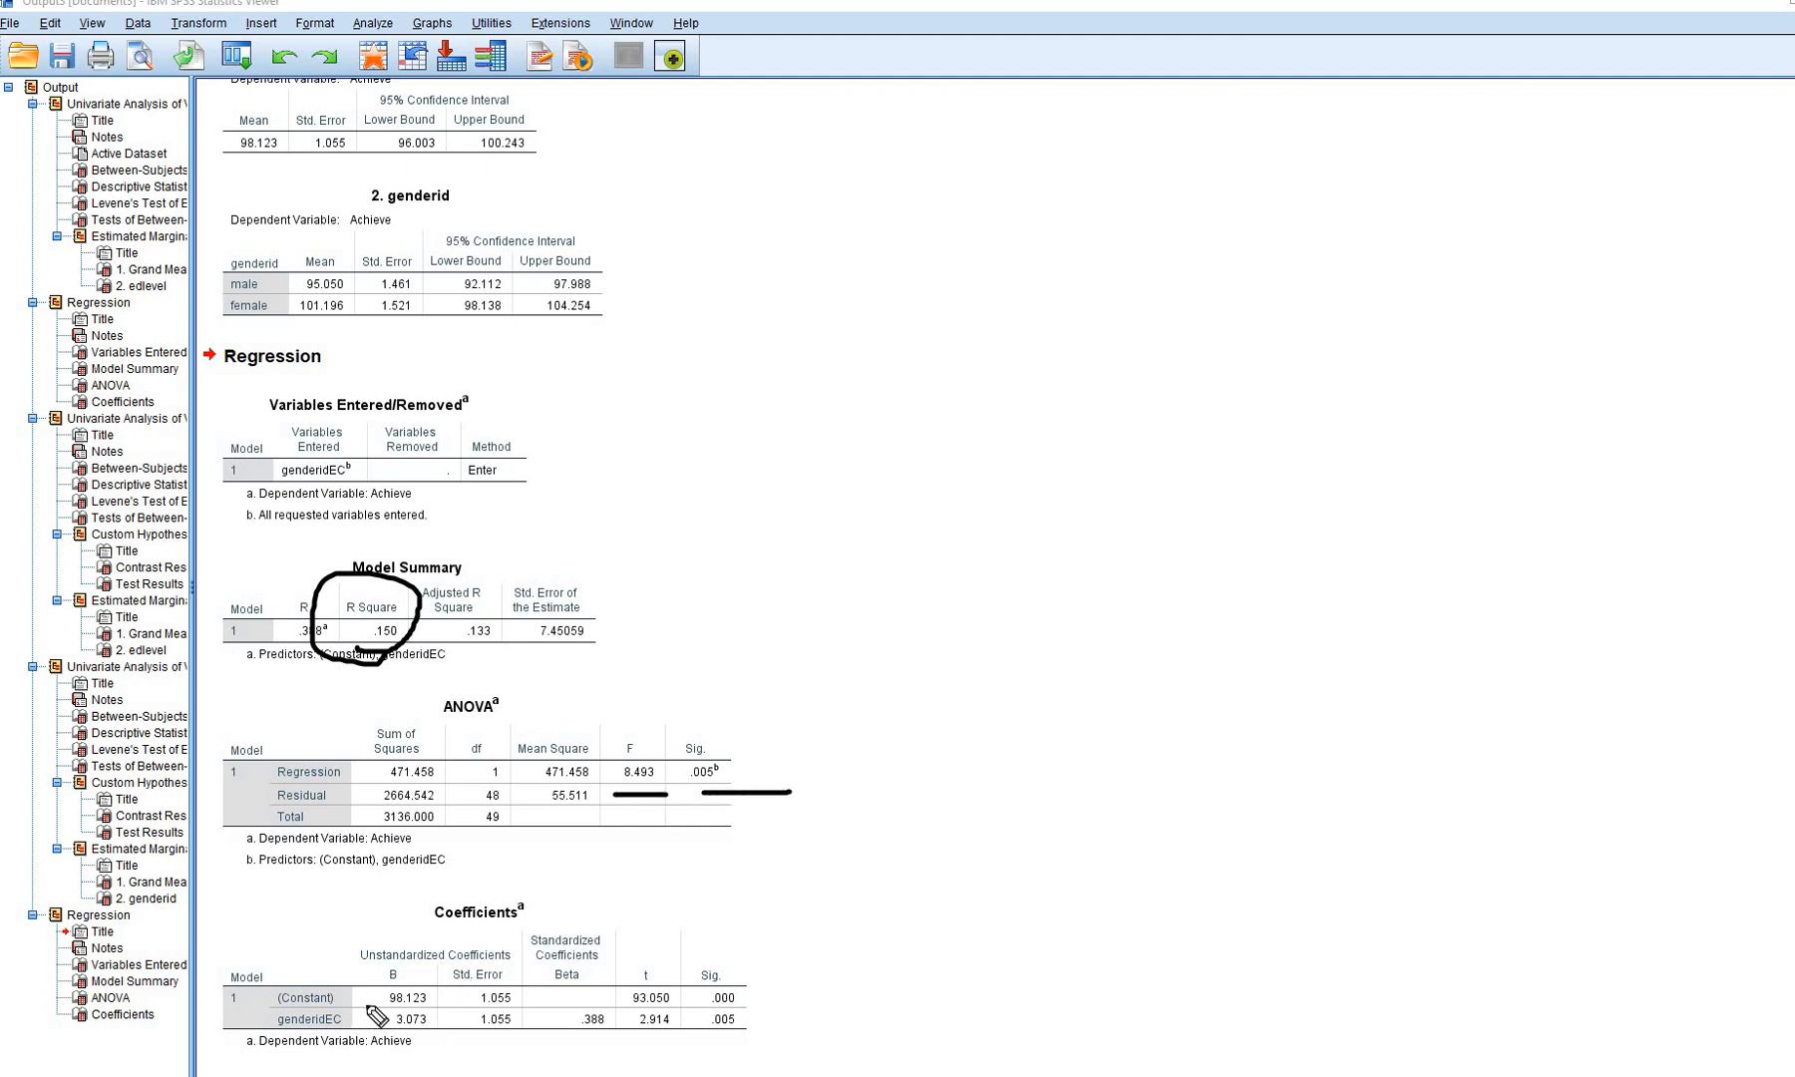
Mark the constant and genderidEC coefficients with the matching grand mean, plus genderidEC's t, standard error and significance
{"action": "left_click_drag", "start_coordinate": [377, 1007], "coordinate": [437, 1008]}
{"action": "mouse_move", "coordinate": [237, 163]}
{"action": "left_mouse_down"}
{"action": "mouse_move", "coordinate": [295, 169]}
{"action": "mouse_move", "coordinate": [279, 177]}
{"action": "left_mouse_up"}
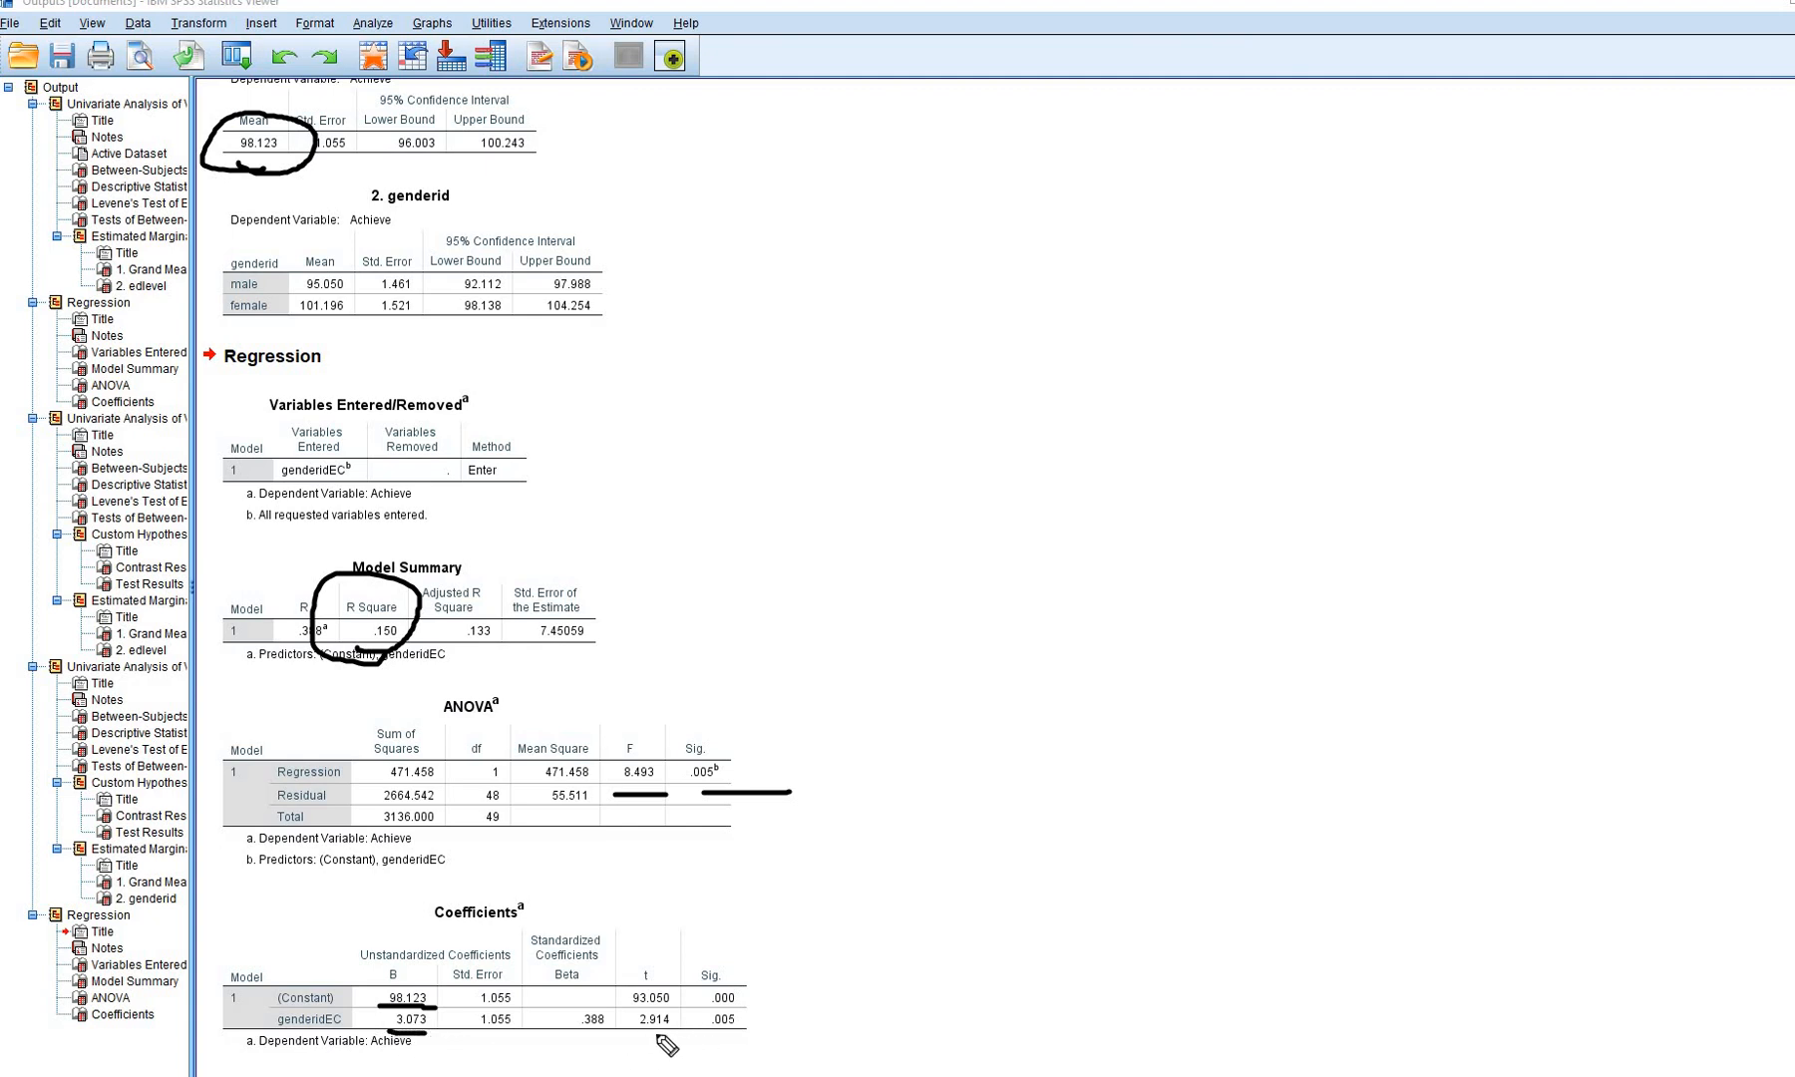
{"action": "left_click_drag", "start_coordinate": [658, 1034], "coordinate": [643, 1035]}
{"action": "left_click_drag", "start_coordinate": [463, 1030], "coordinate": [503, 1007]}
{"action": "left_click_drag", "start_coordinate": [696, 1030], "coordinate": [763, 1042]}
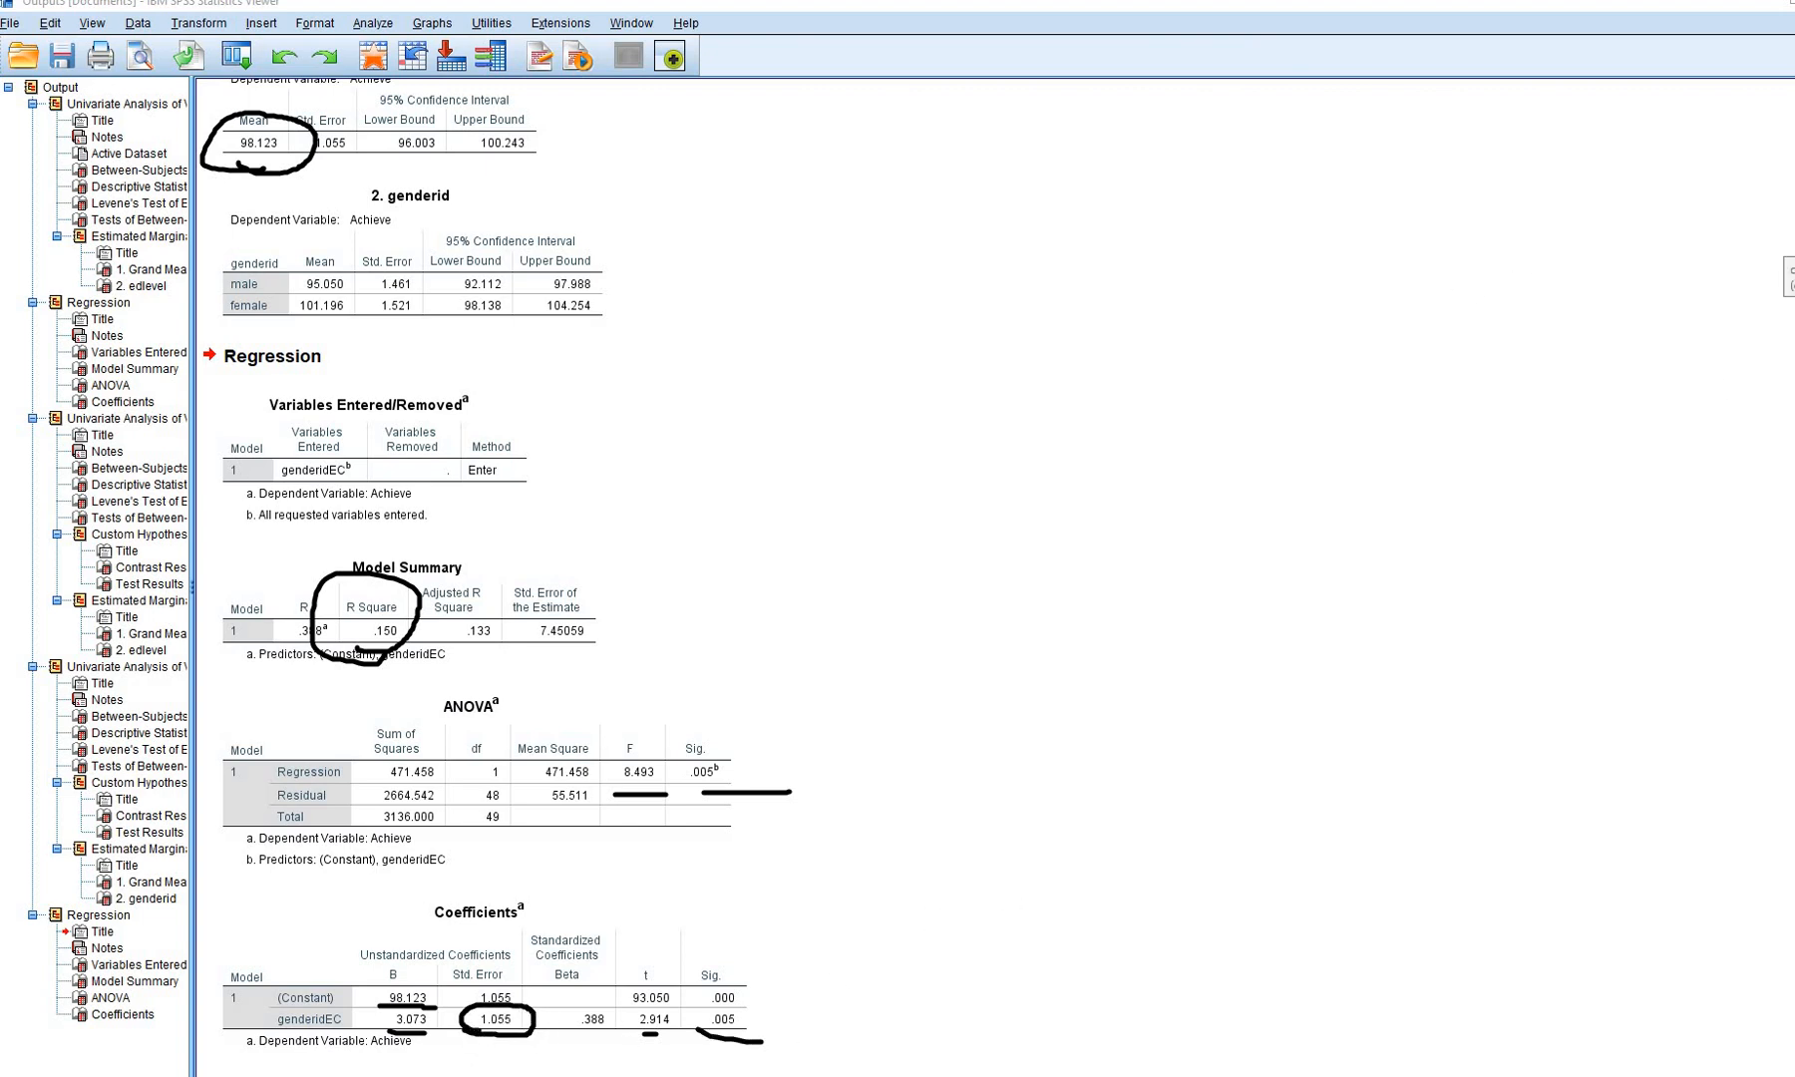
{"action": "left_click", "coordinate": [1773, 259]}
Return to the genderid Contrast Results table and mark its contrast estimate and standard error for comparison
{"action": "scroll", "coordinate": [1382, 426], "scroll_direction": "up", "scroll_amount": 7}
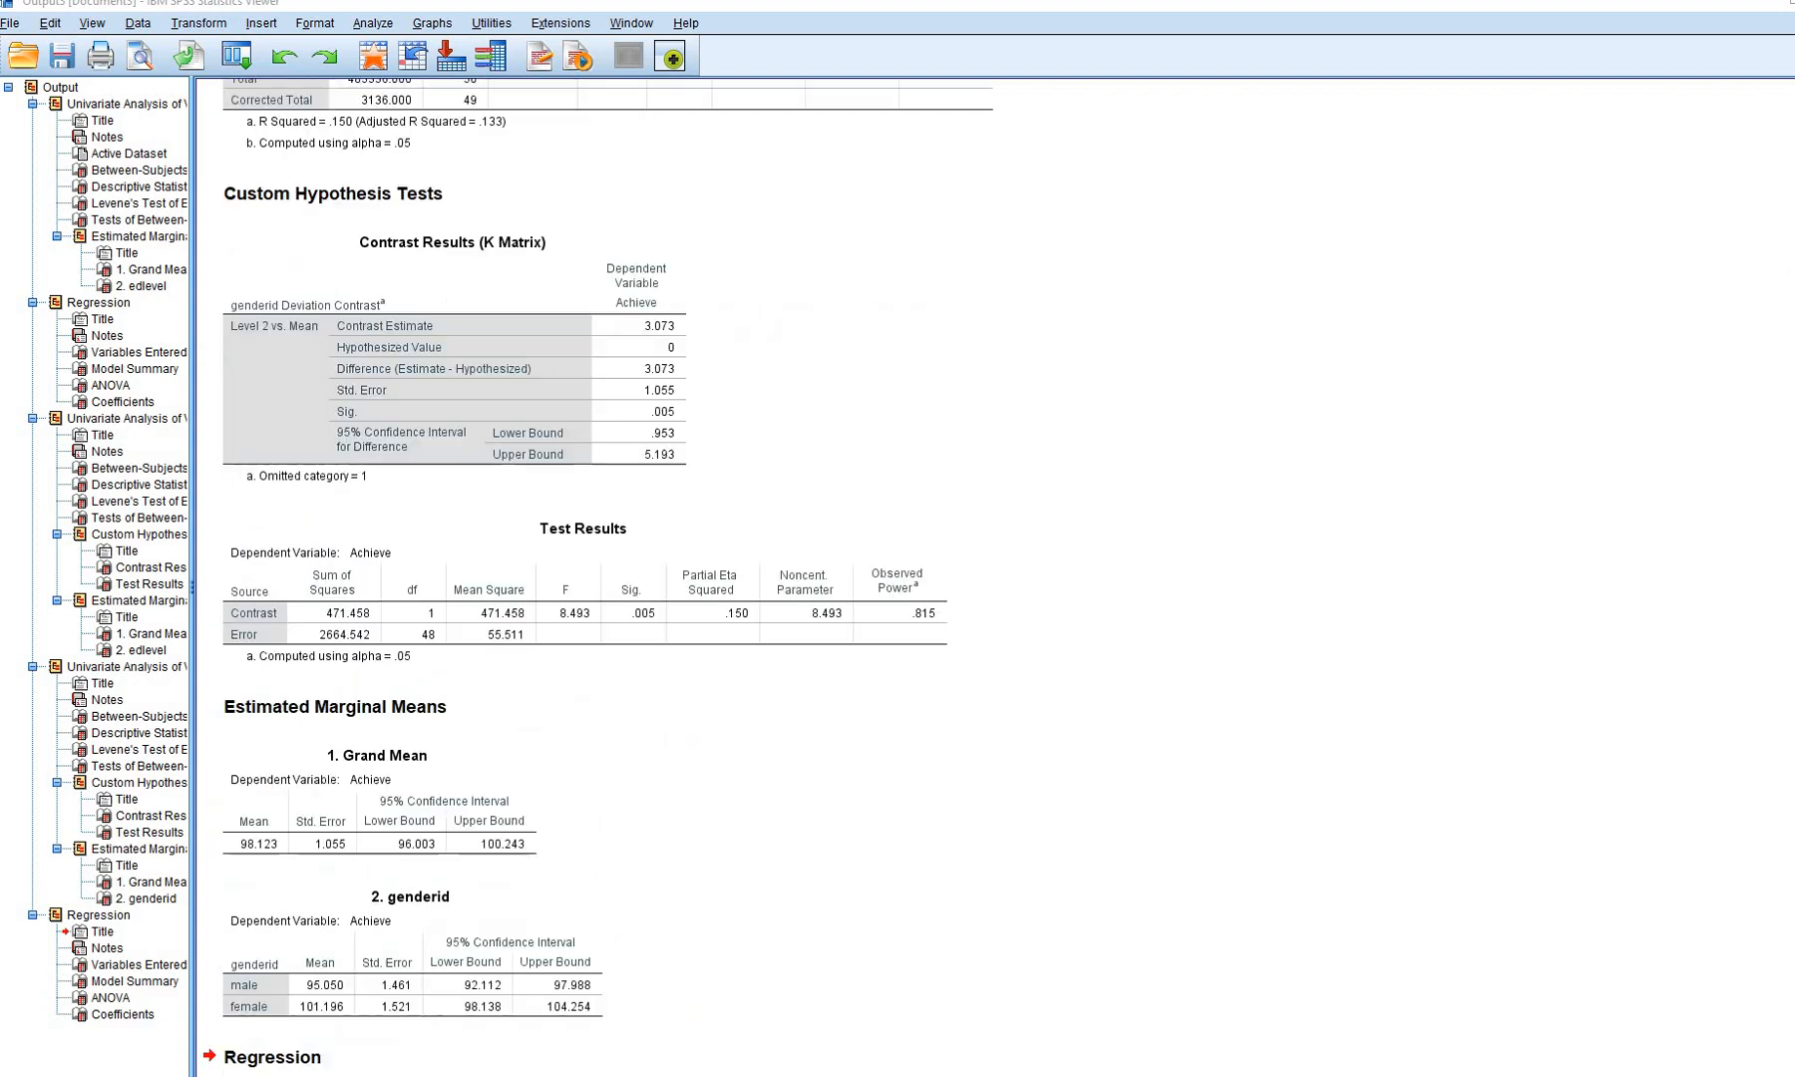
{"action": "left_click", "coordinate": [1773, 260]}
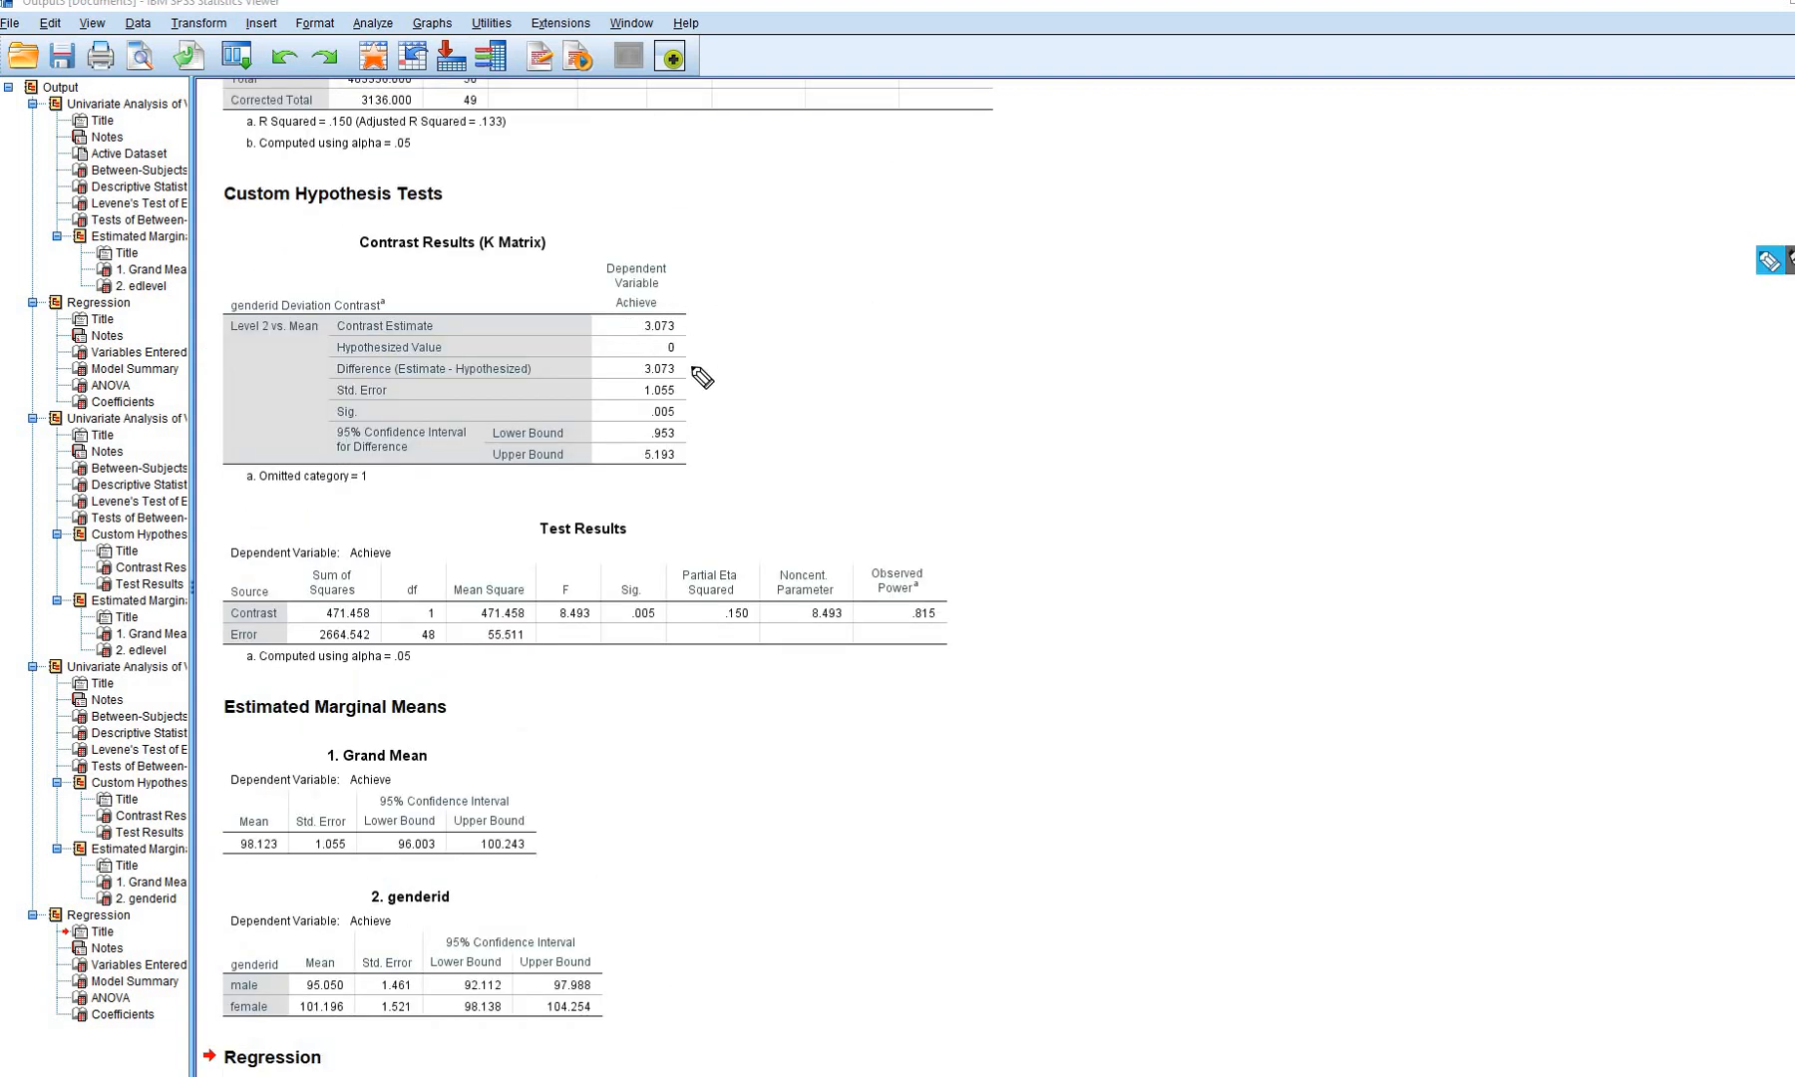
{"action": "mouse_move", "coordinate": [639, 327]}
{"action": "left_mouse_down"}
{"action": "mouse_move", "coordinate": [708, 331]}
{"action": "mouse_move", "coordinate": [638, 406]}
{"action": "mouse_move", "coordinate": [670, 418]}
{"action": "mouse_move", "coordinate": [686, 369]}
{"action": "left_mouse_up"}
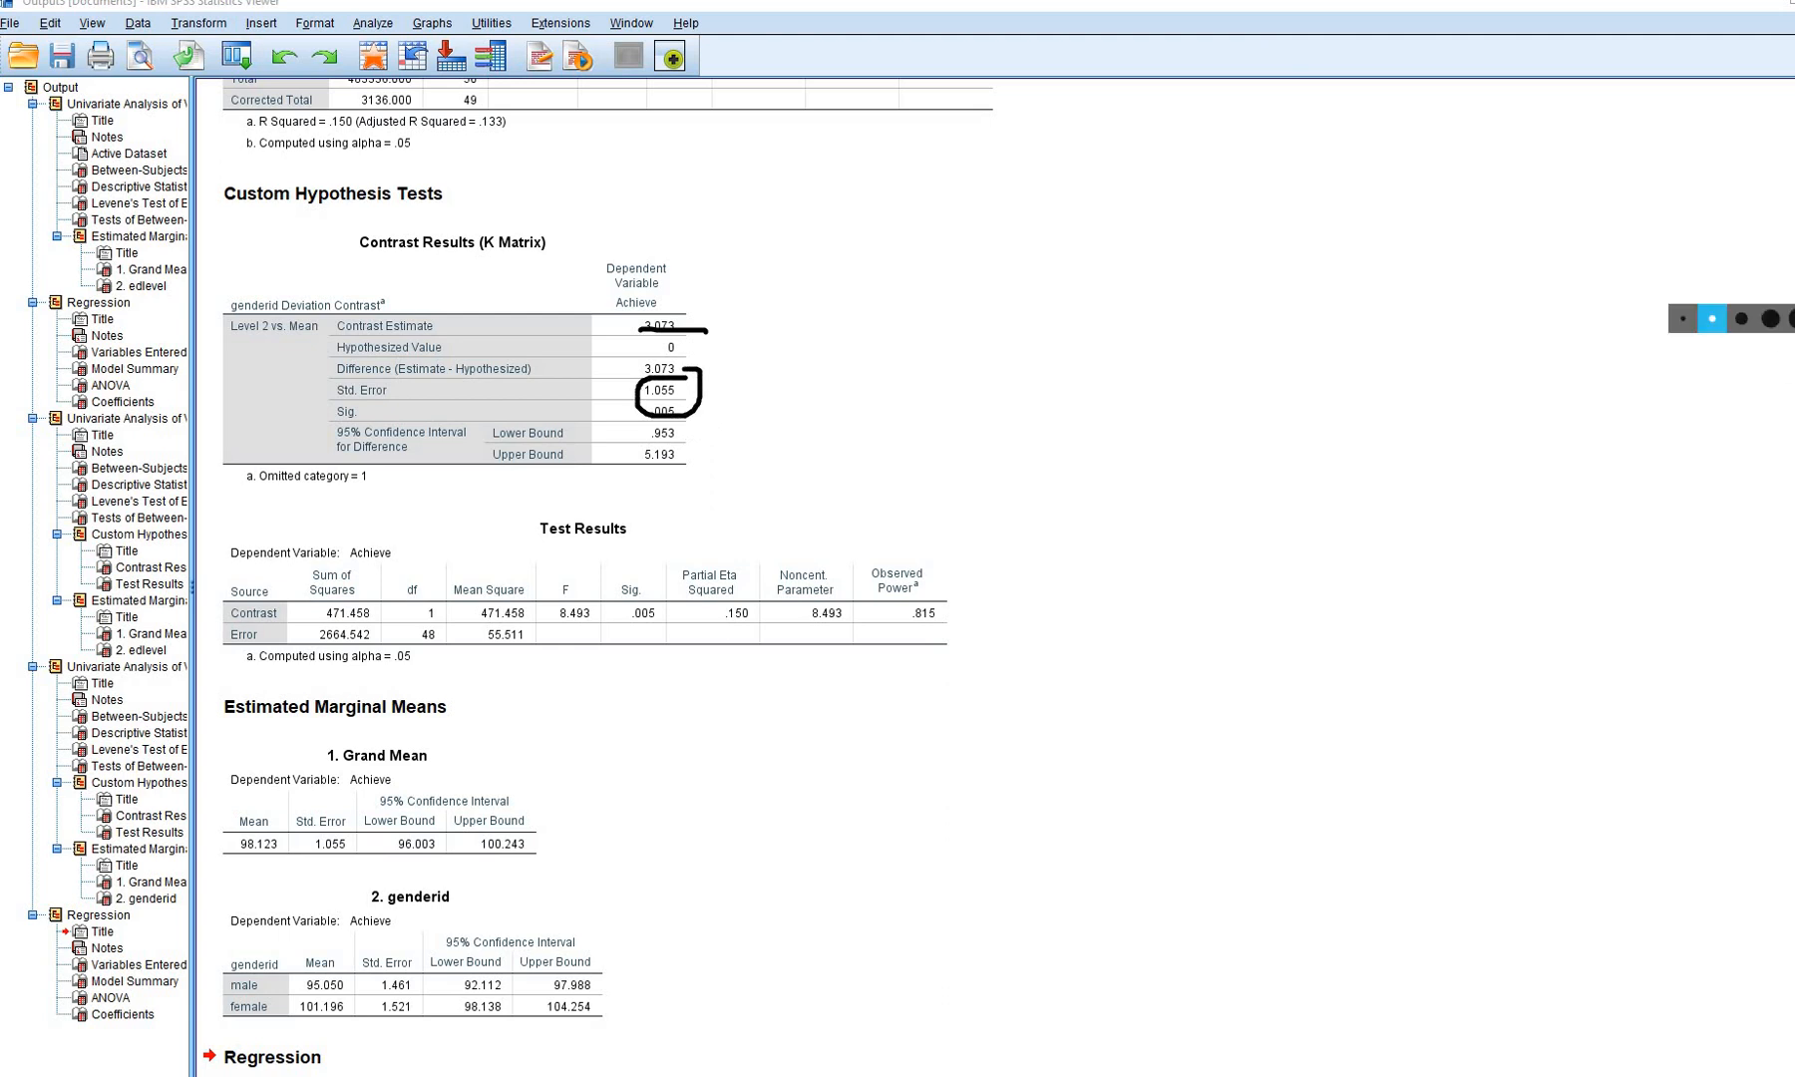
{"action": "left_click", "coordinate": [1683, 319]}
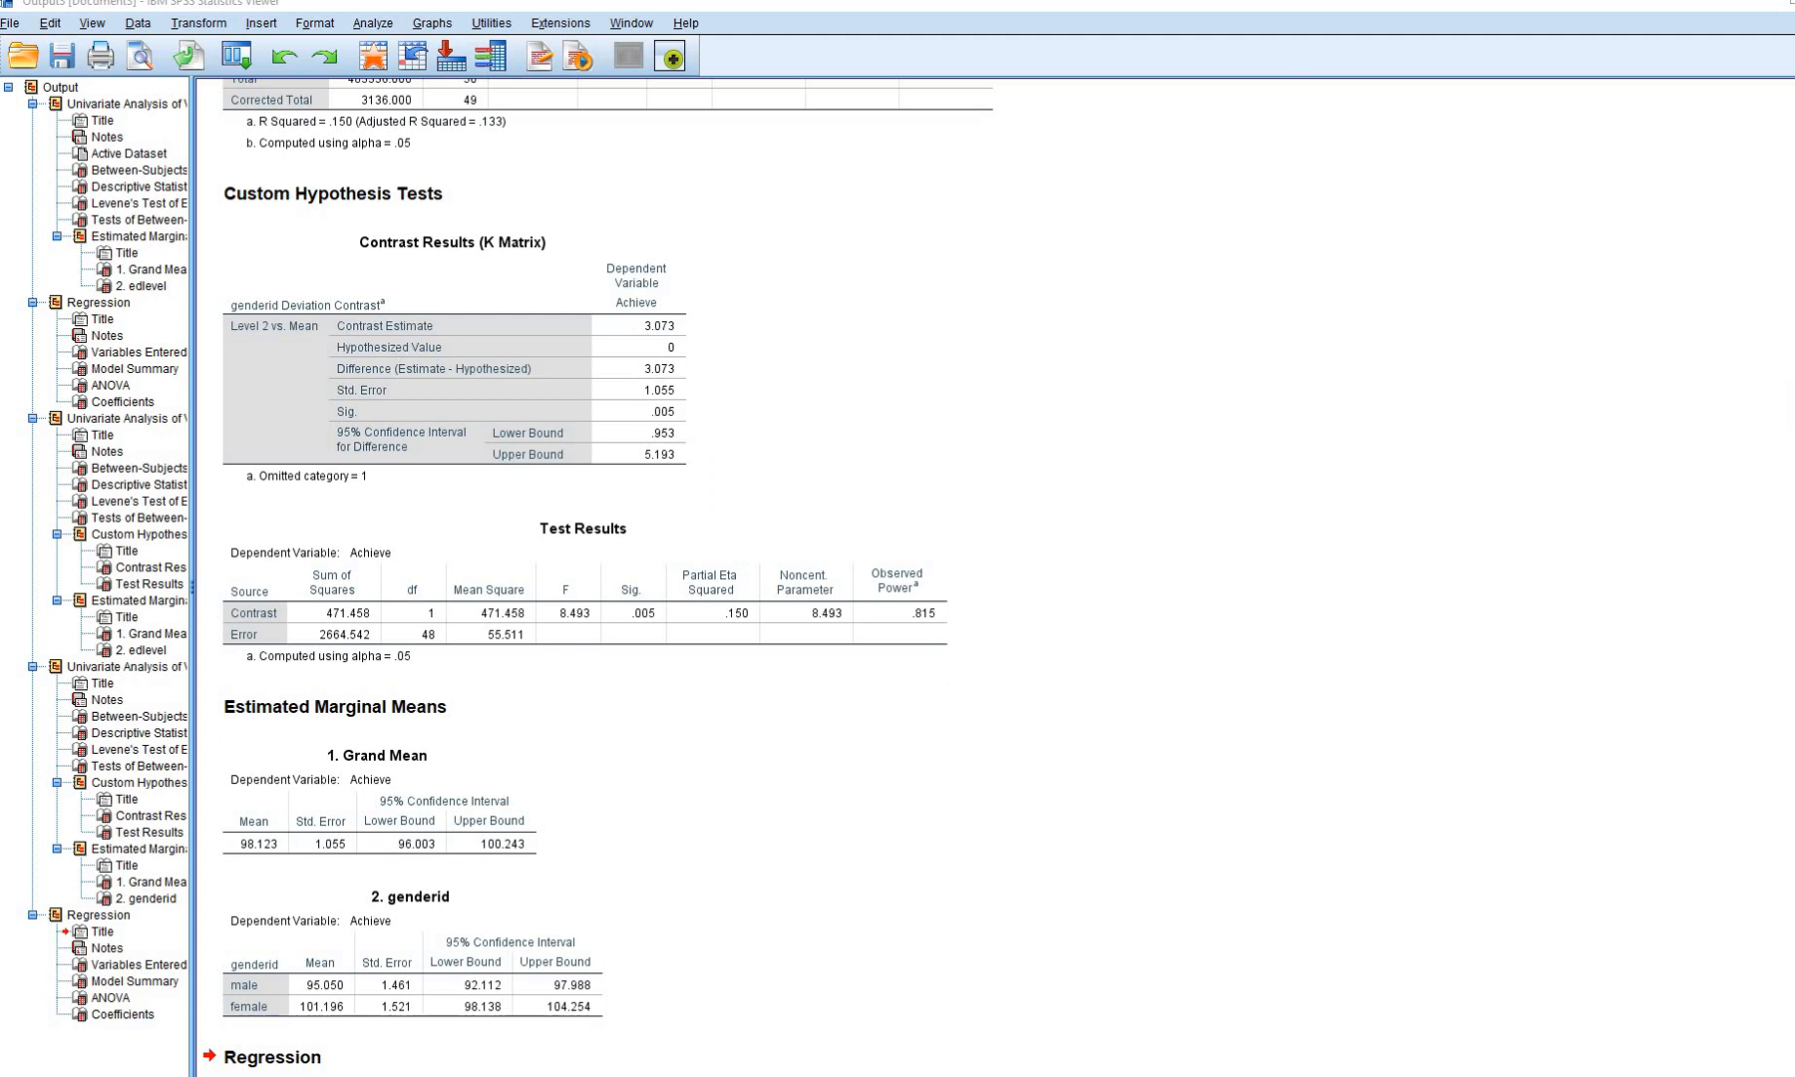
Switch back to the Data Editor and select the edlevel column
{"action": "scroll", "coordinate": [598, 578], "scroll_direction": "down", "scroll_amount": 2}
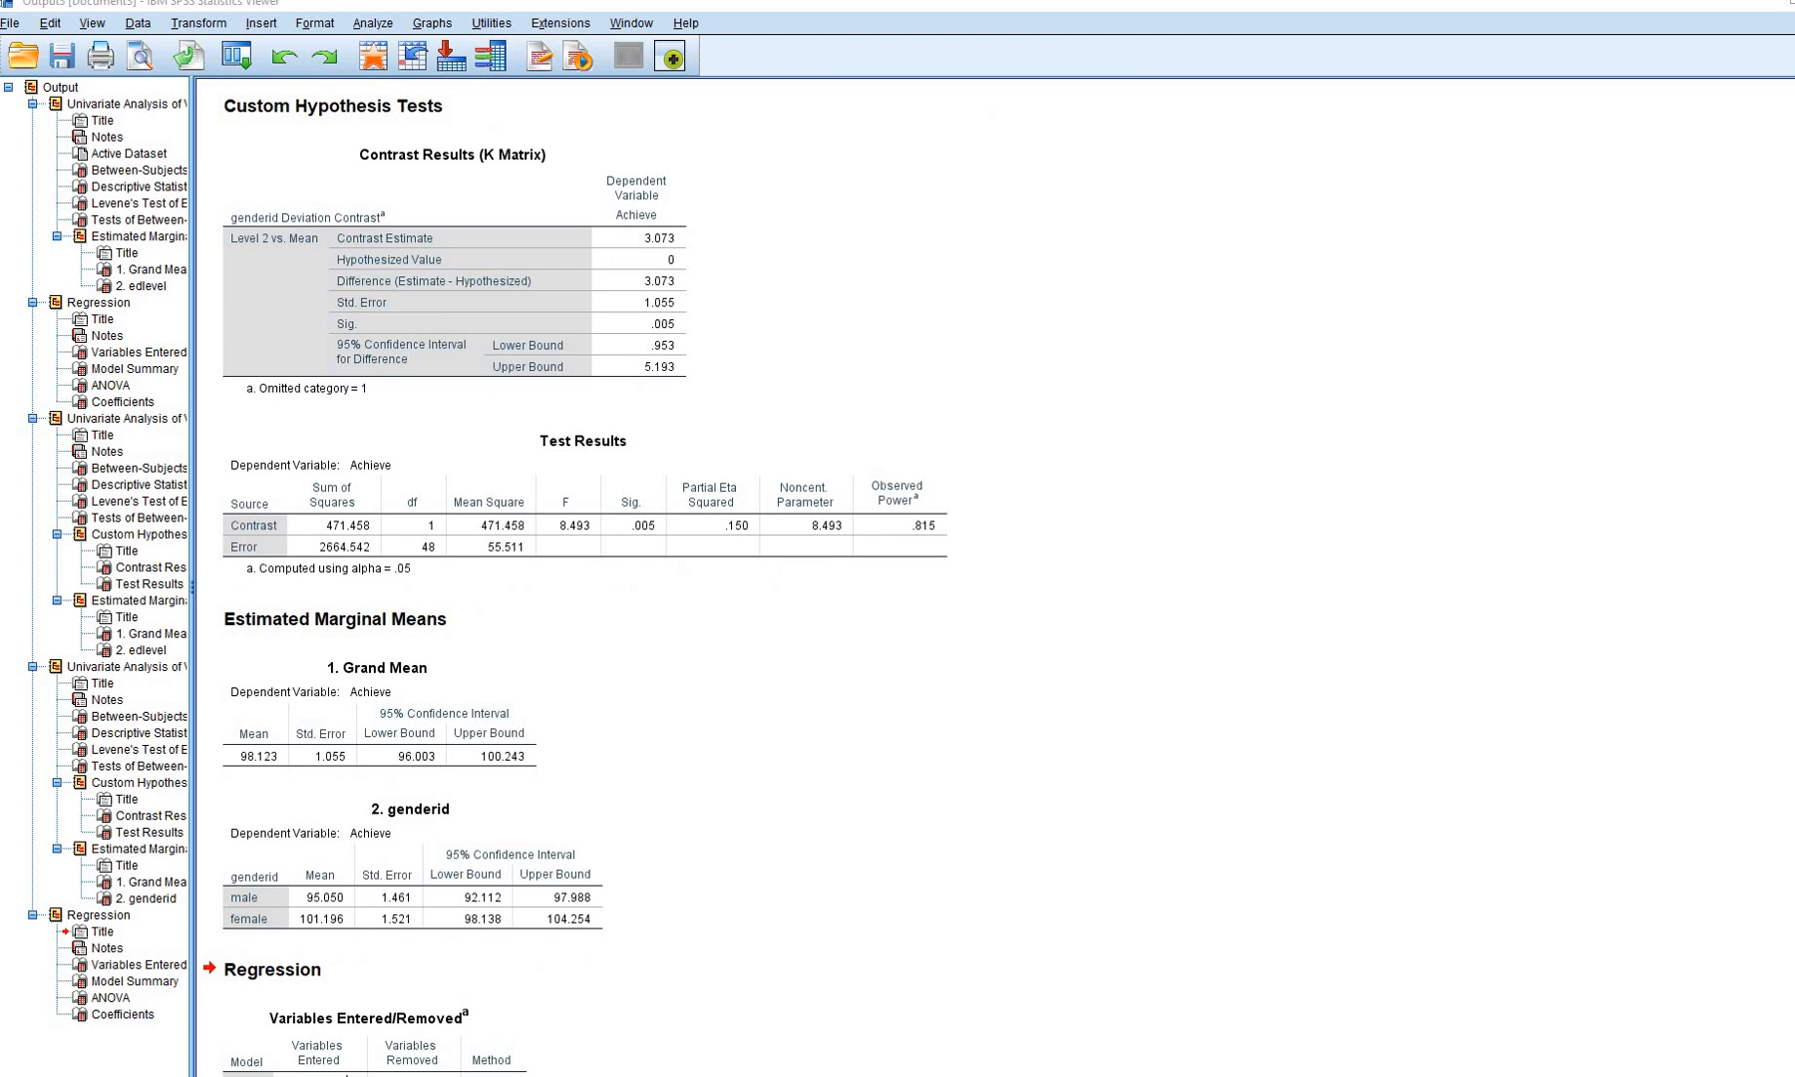
{"action": "mouse_move", "coordinate": [596, 1075]}
{"action": "left_click", "coordinate": [636, 1047]}
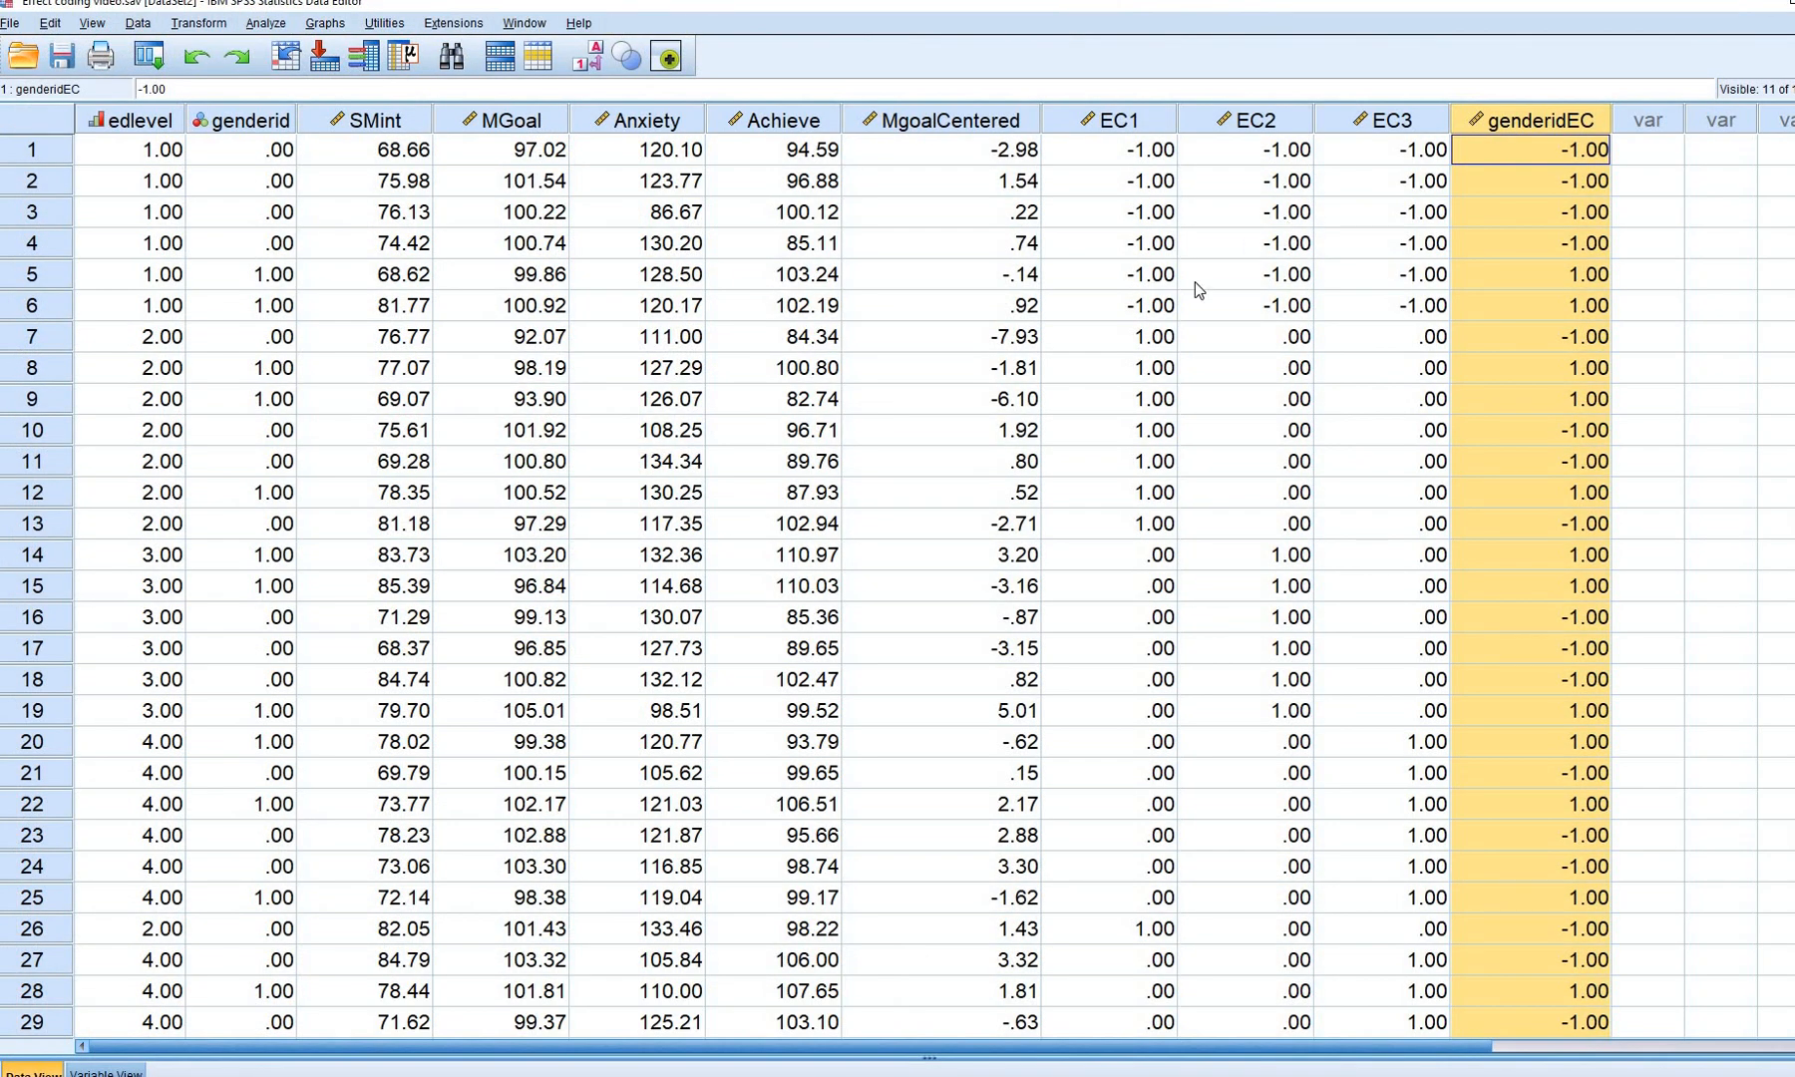
{"action": "left_click", "coordinate": [1247, 211]}
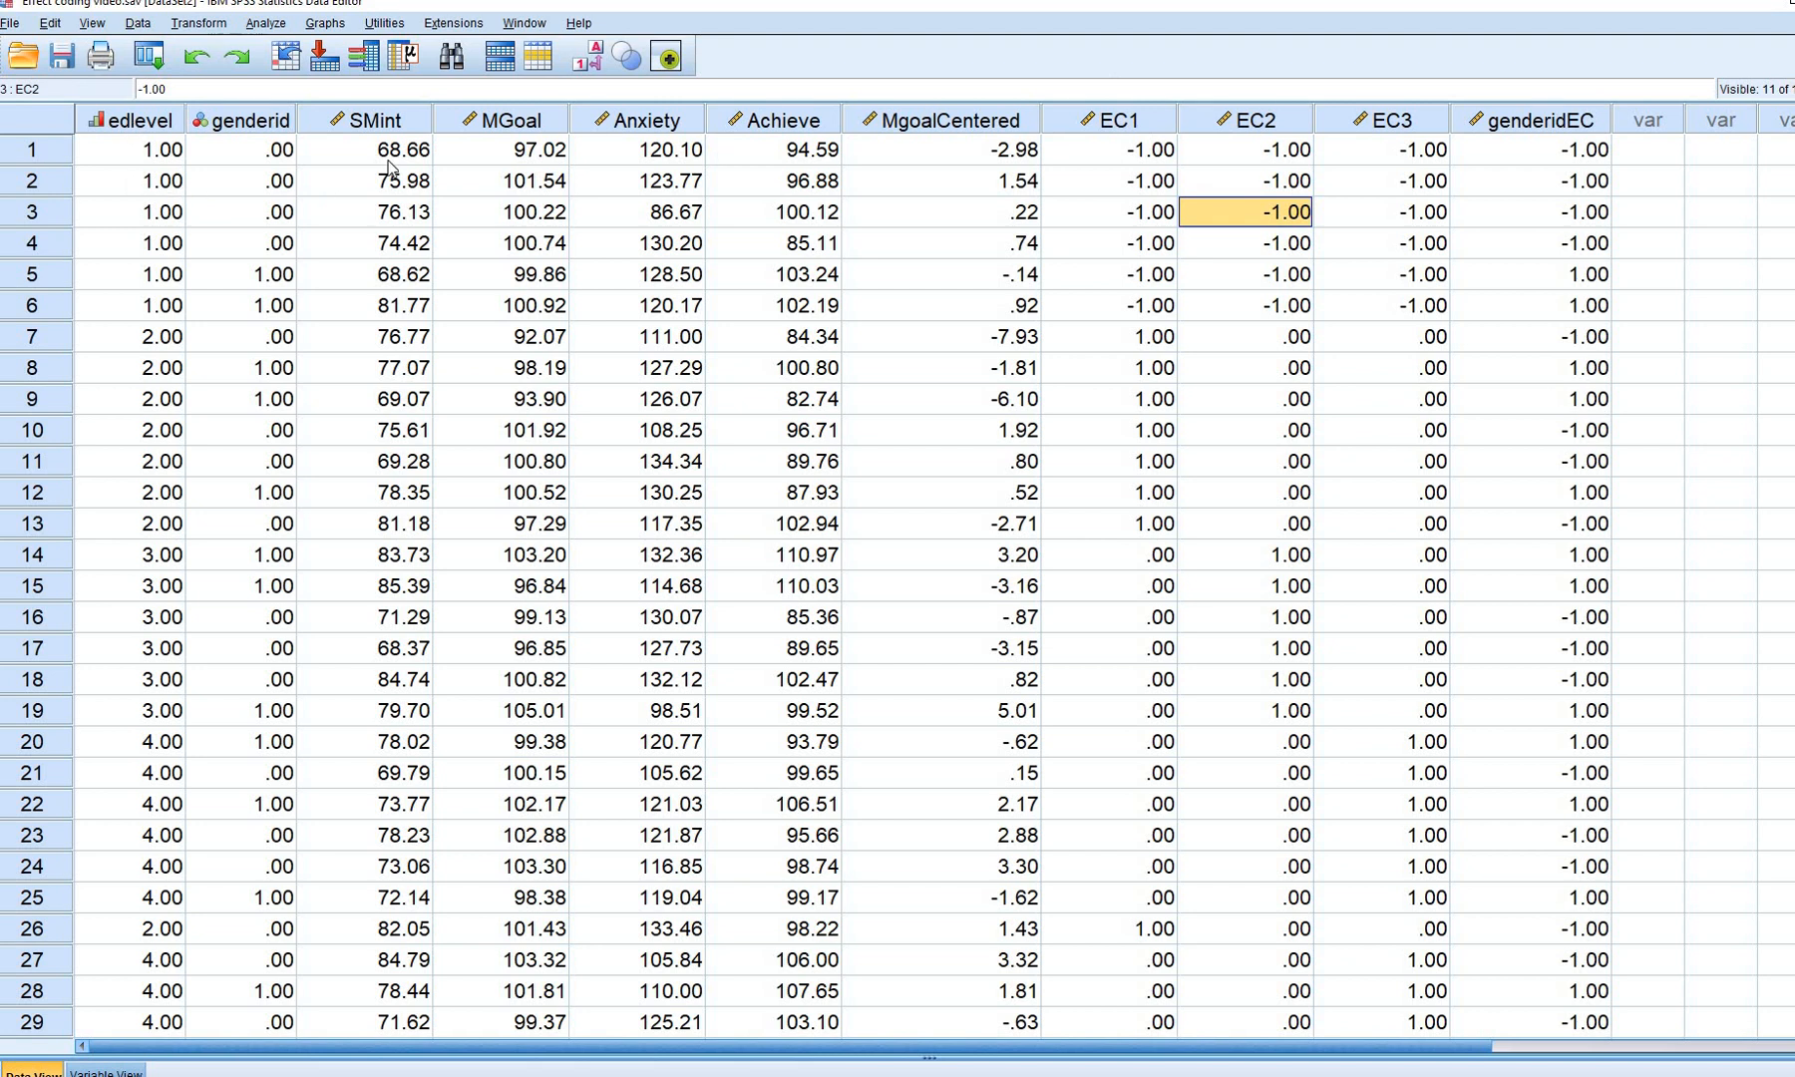
{"action": "left_click", "coordinate": [139, 120]}
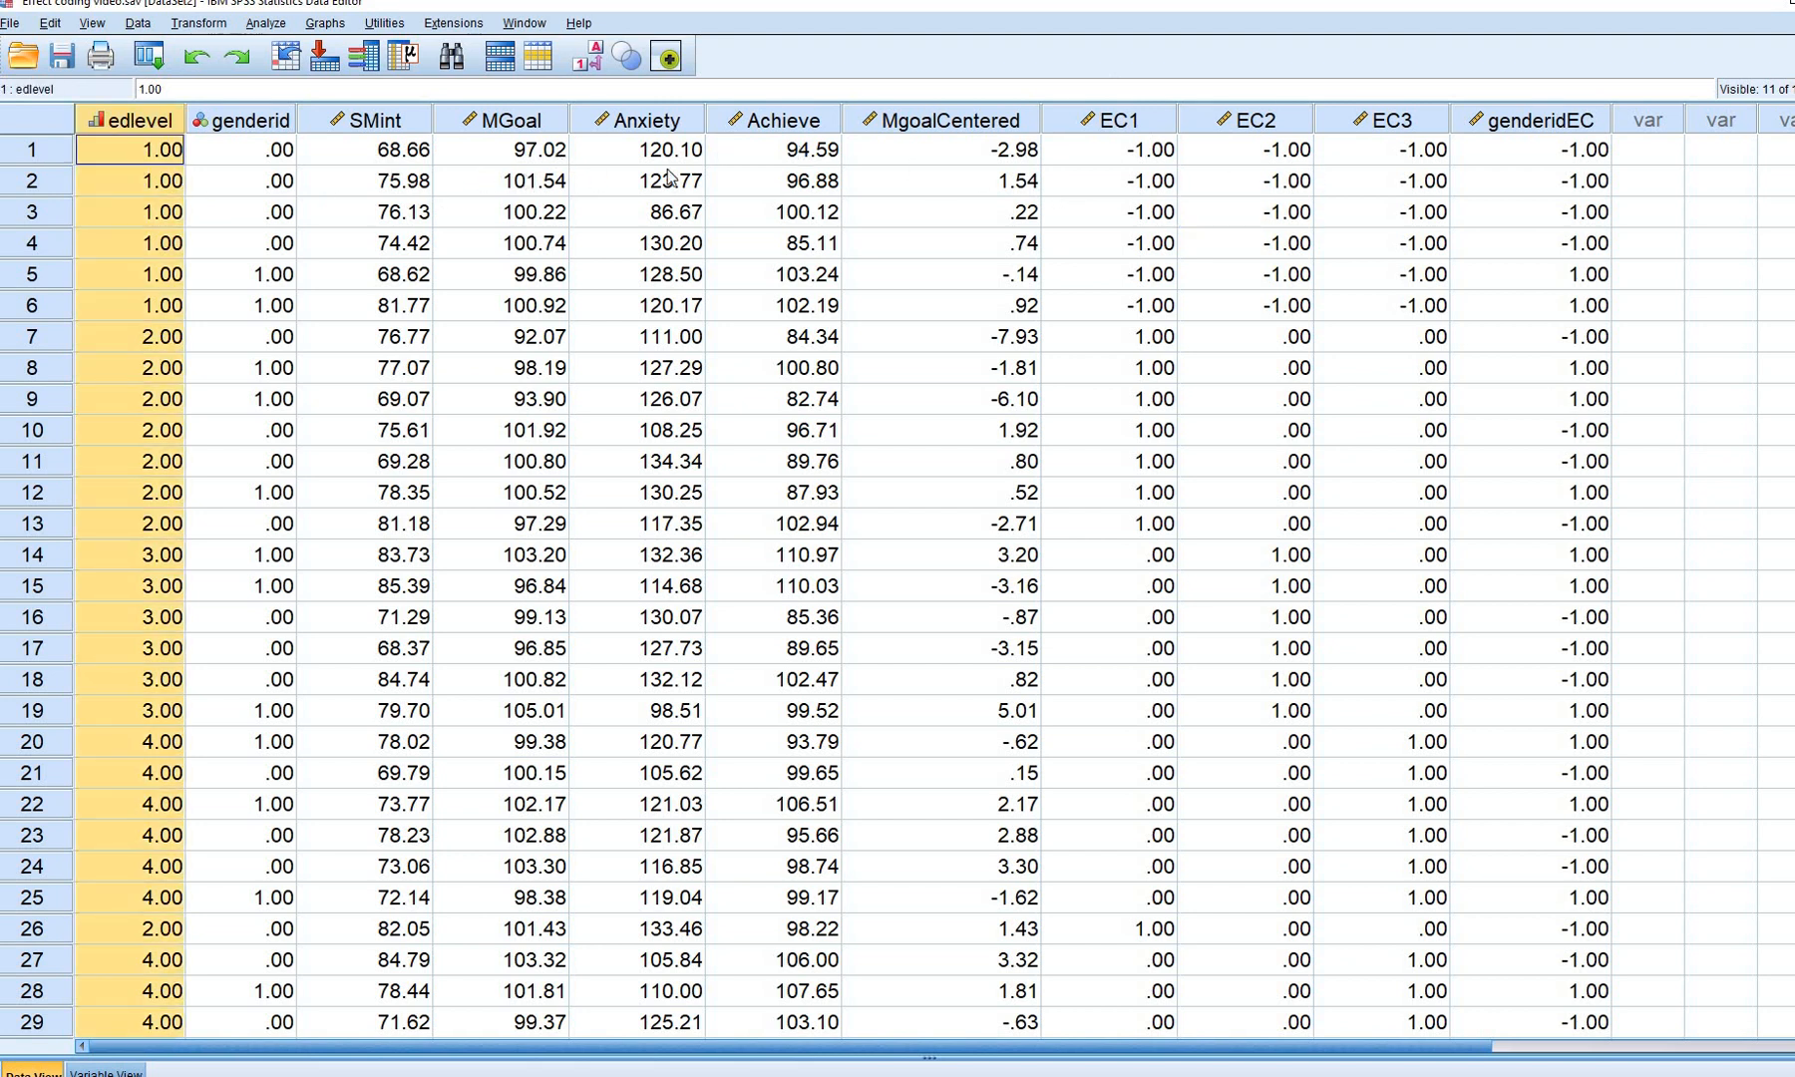
Highlight the Achieve column and the MGoal column in the dataset to point out the outcome and covariate
{"action": "left_click", "coordinate": [778, 121]}
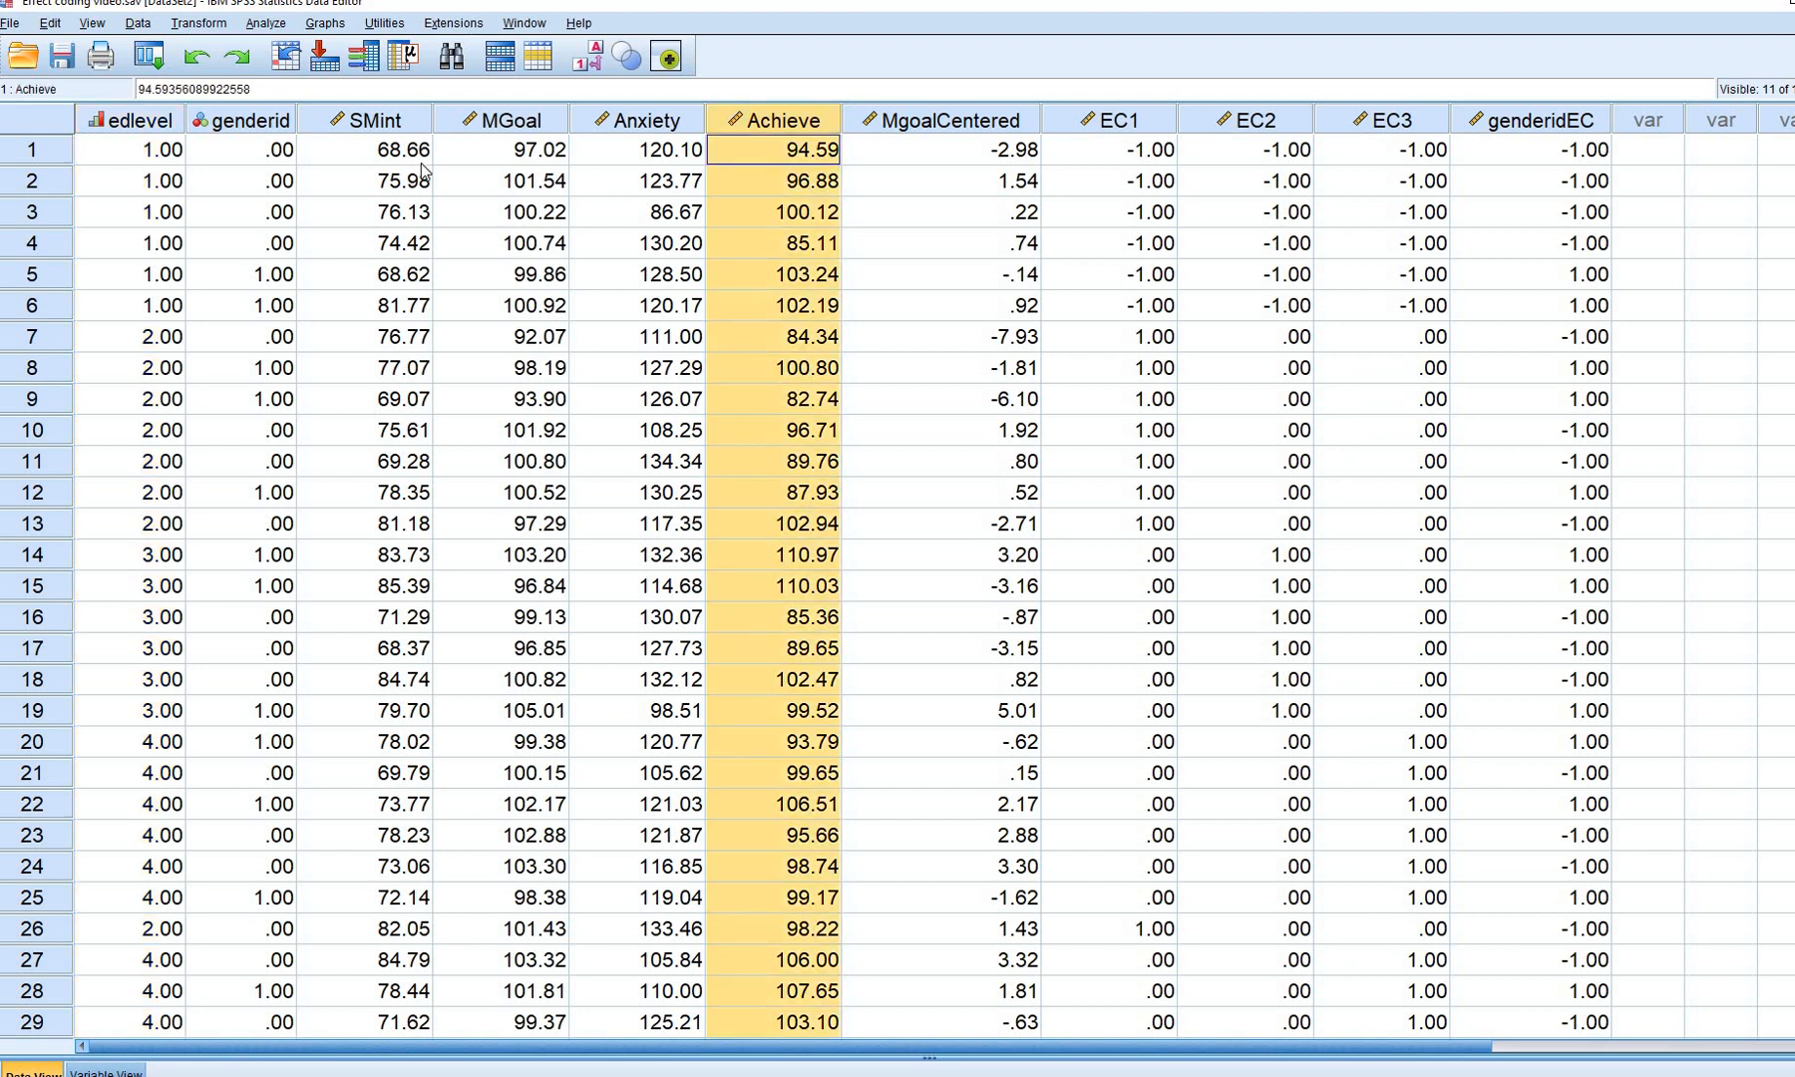
{"action": "left_click", "coordinate": [533, 124]}
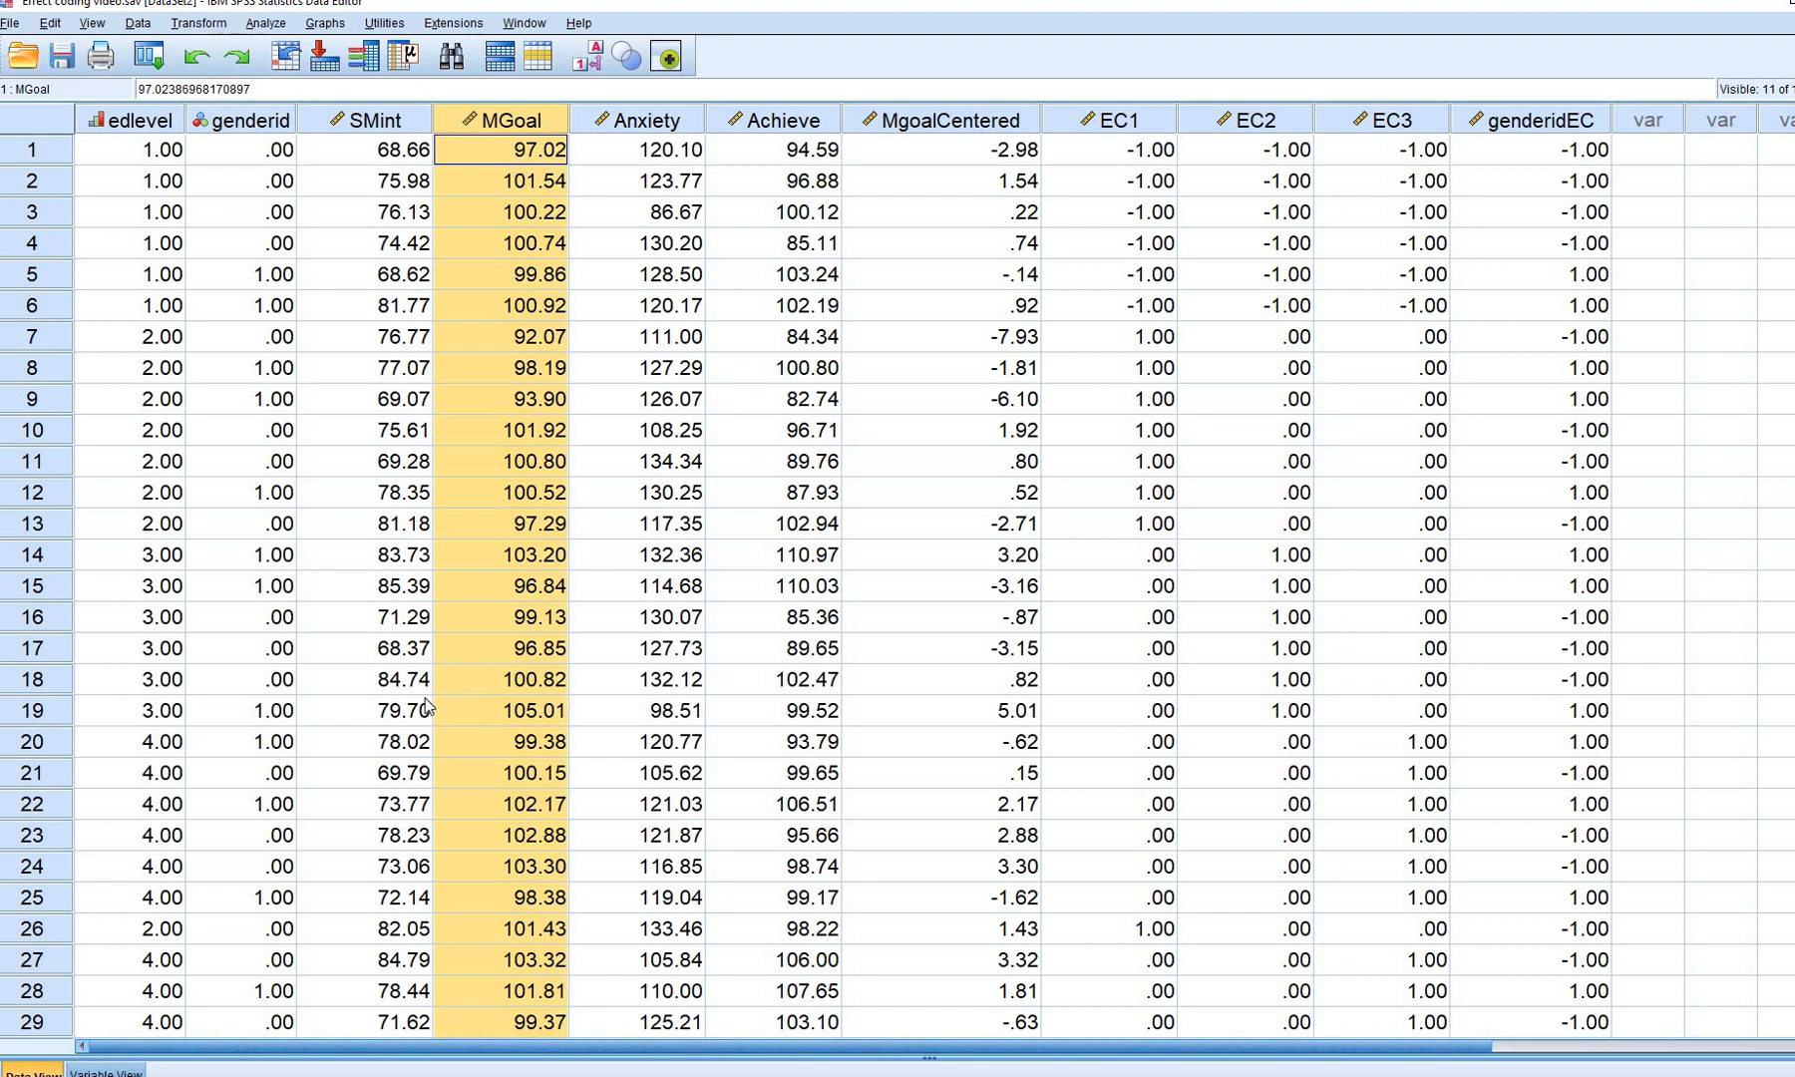
{"action": "left_click", "coordinate": [544, 240]}
Set up a Univariate model for Achieve, replacing genderid with edlevel as the fixed factor and adding MGoal as the covariate
{"action": "left_click", "coordinate": [266, 23]}
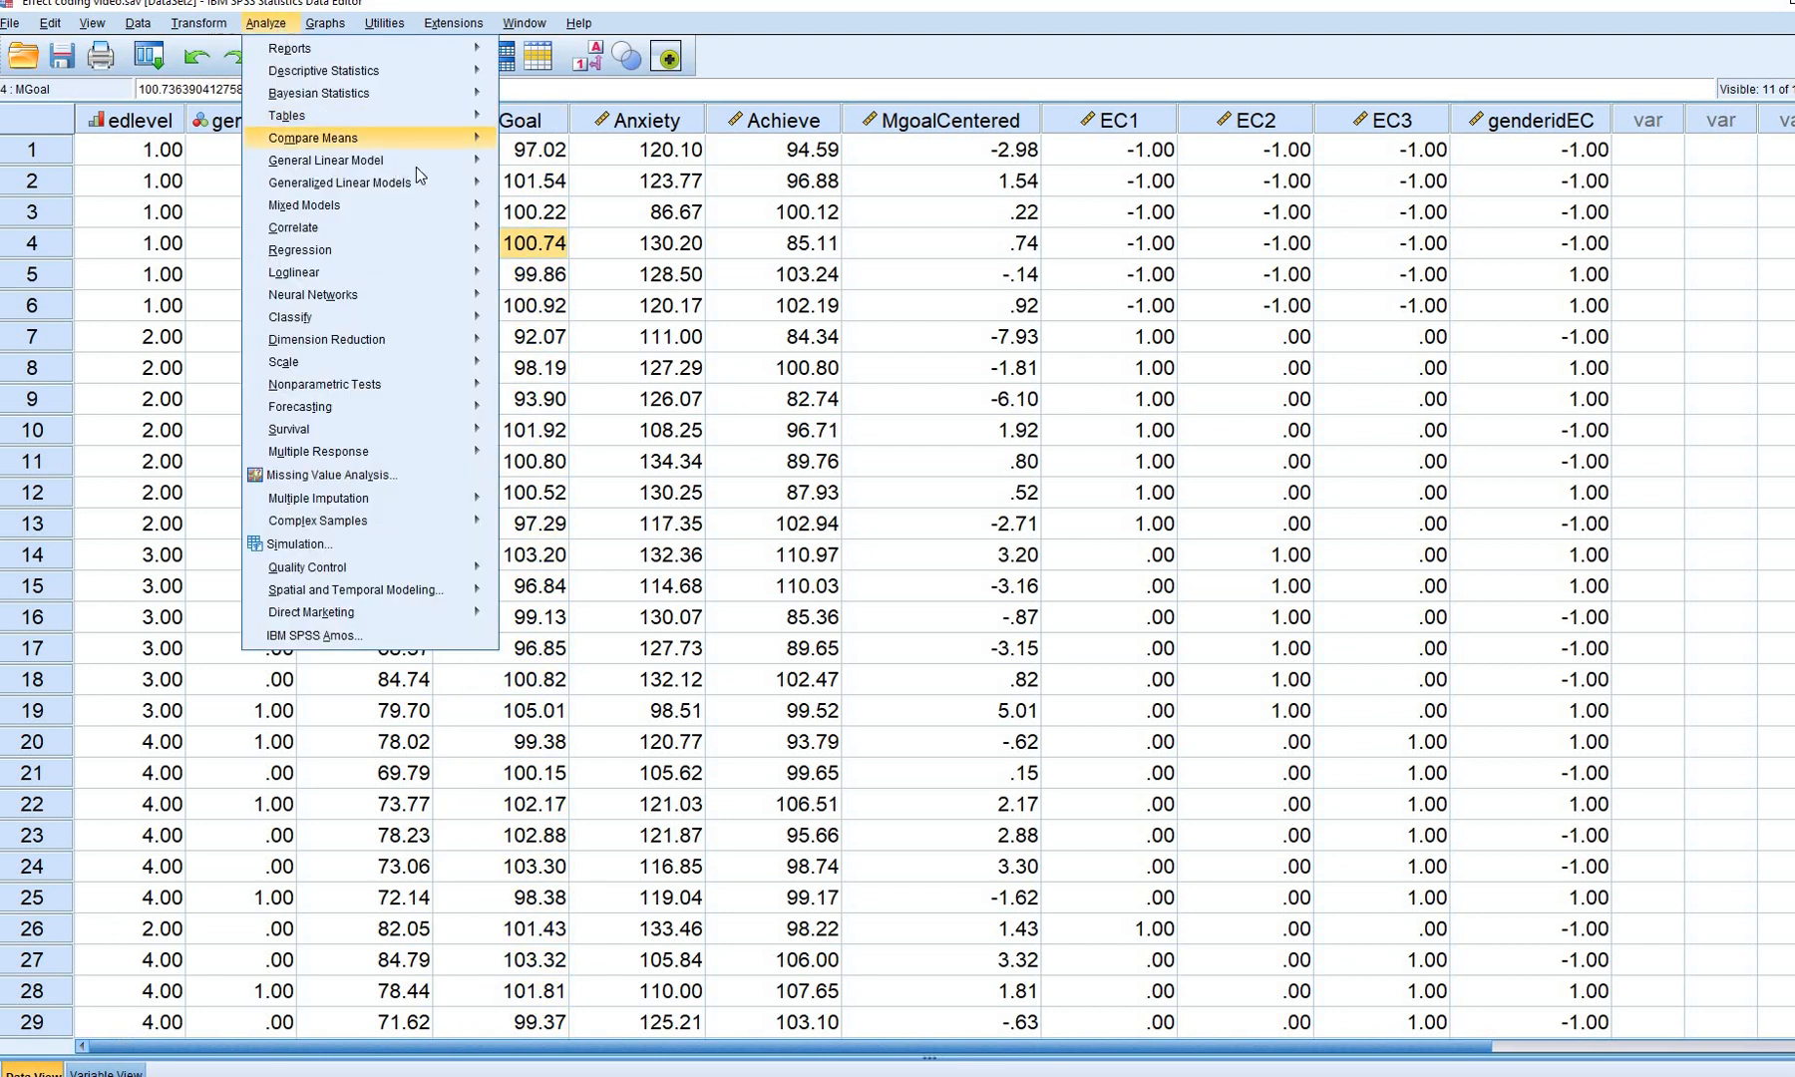
{"action": "left_click", "coordinate": [527, 169]}
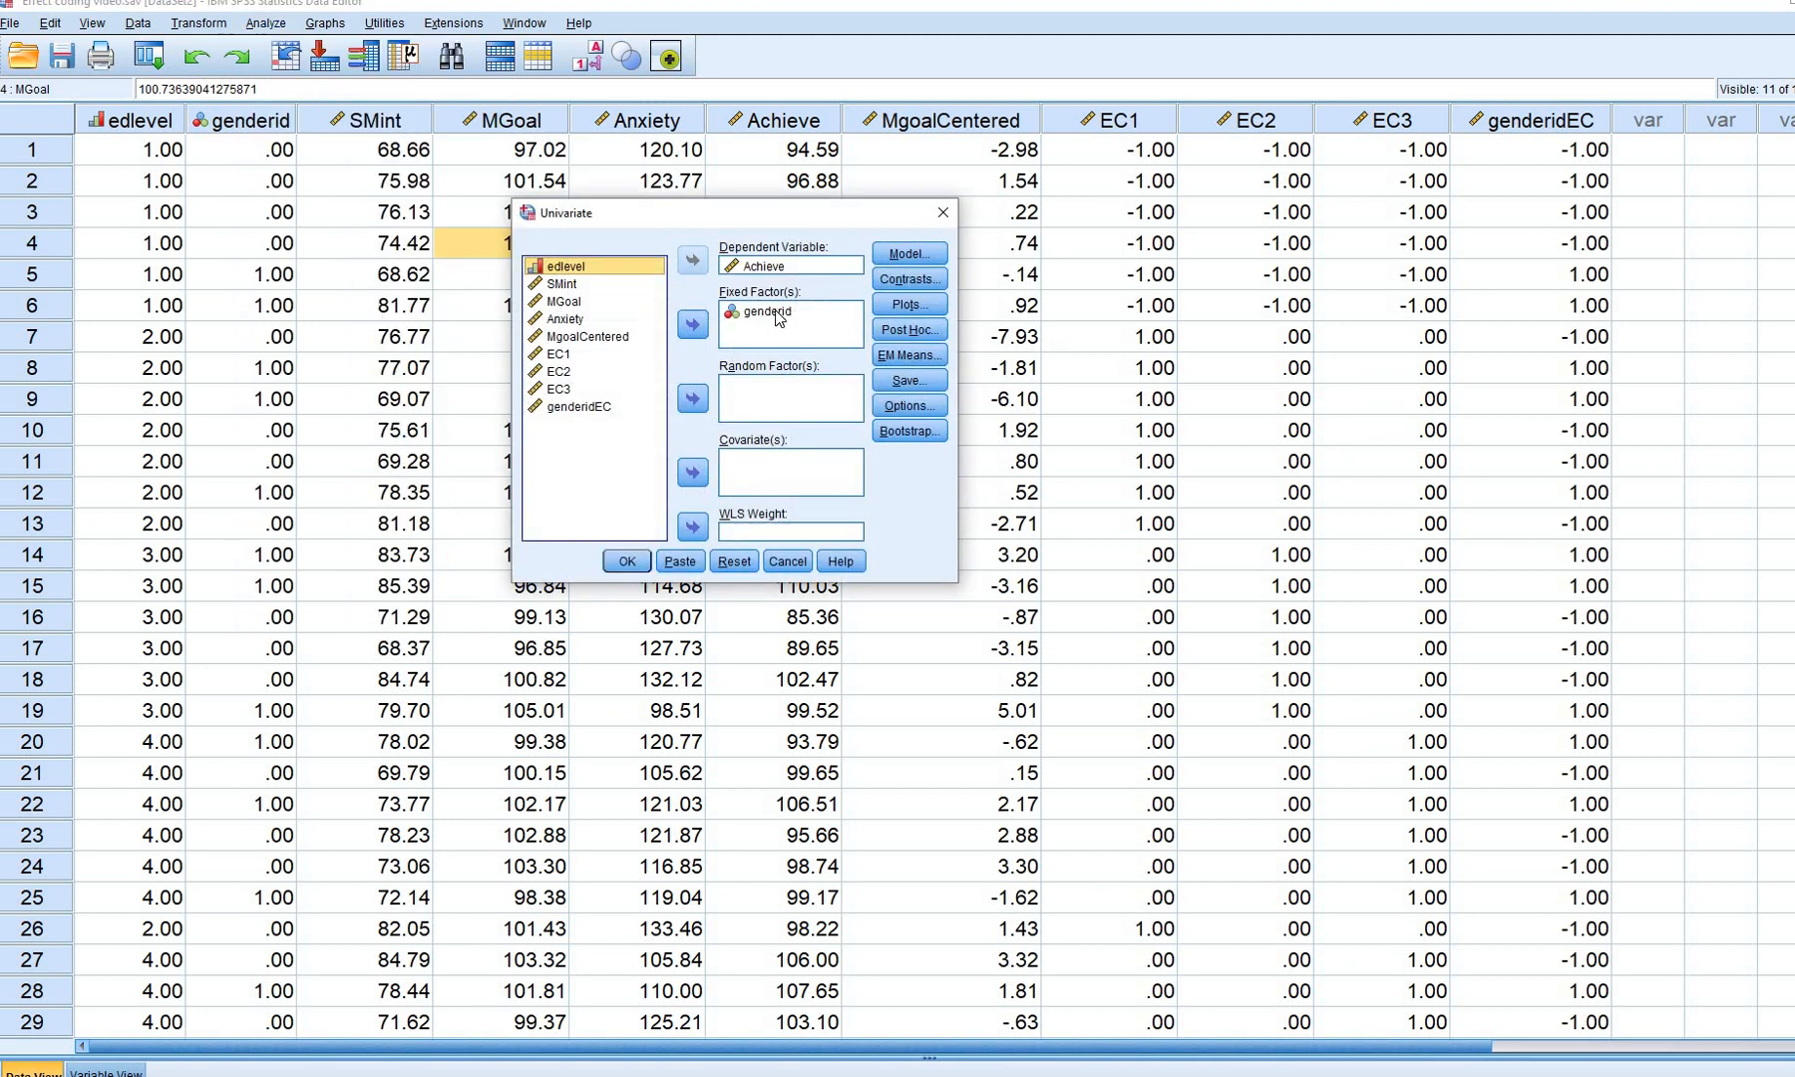
{"action": "left_click", "coordinate": [752, 311]}
{"action": "left_click", "coordinate": [693, 324]}
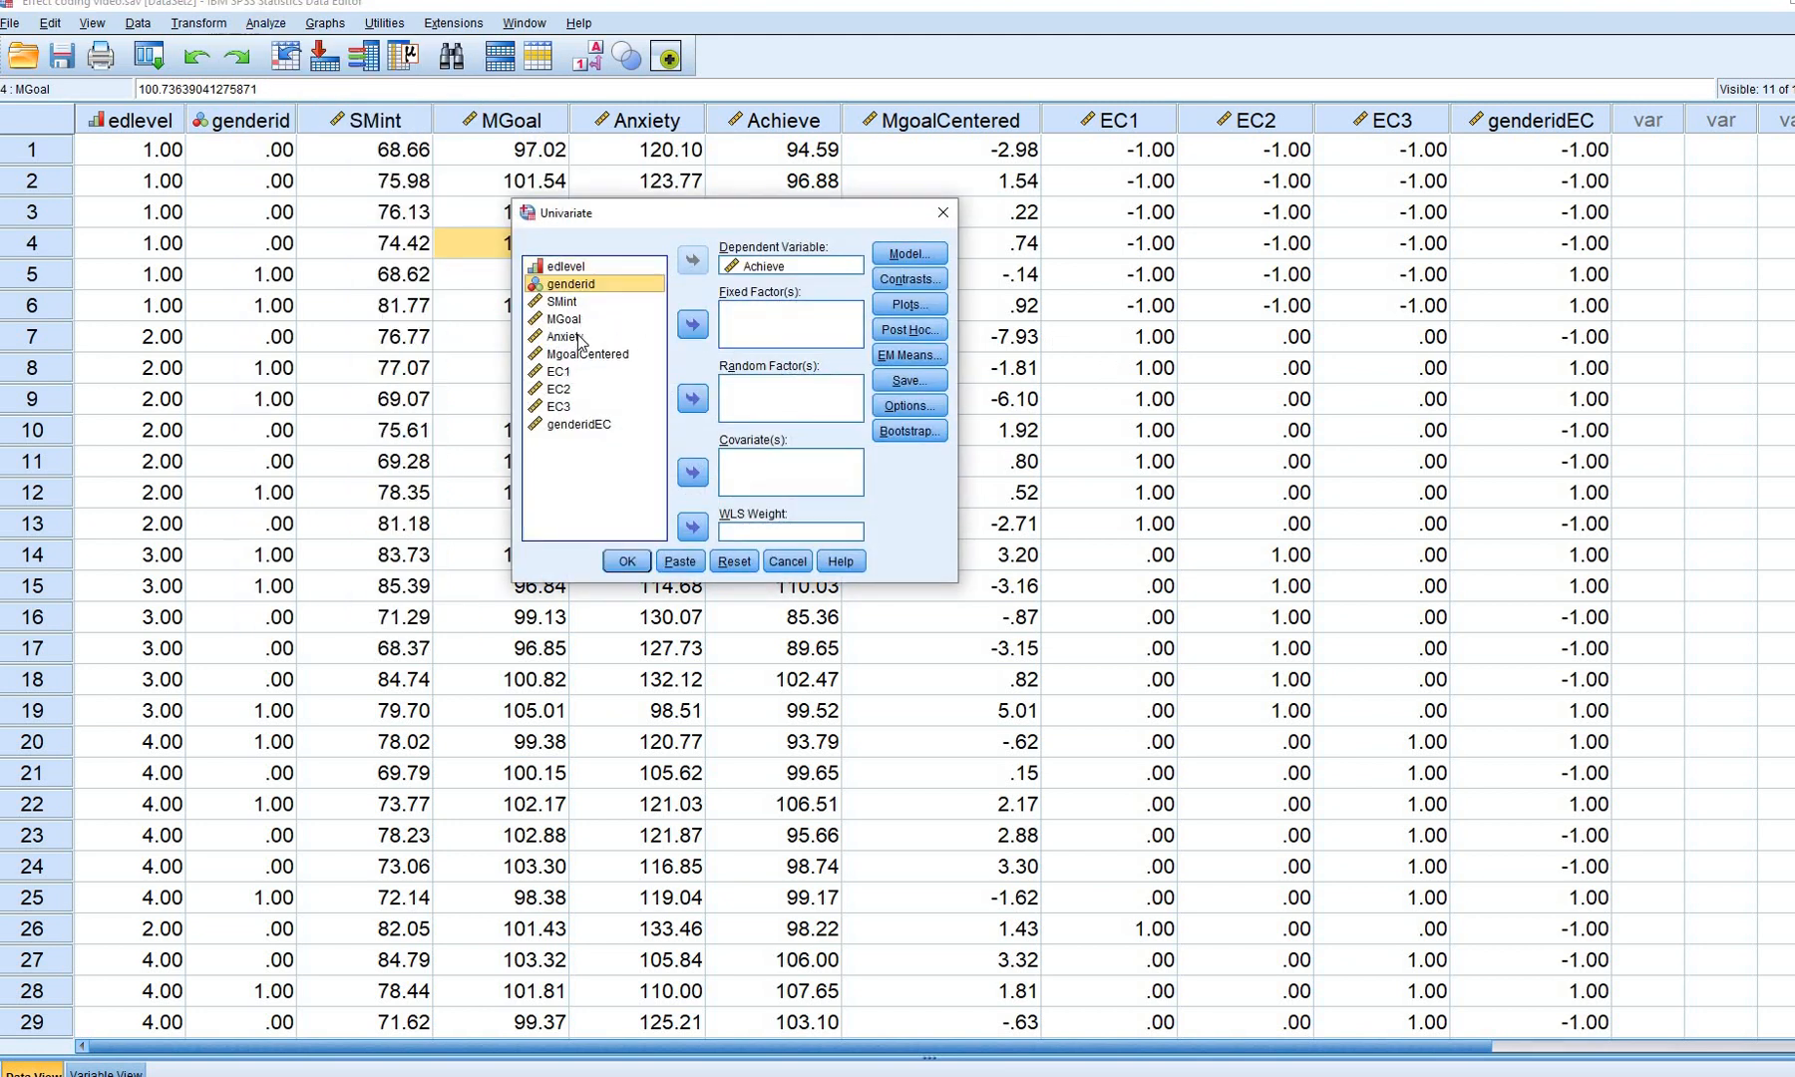
{"action": "left_click", "coordinate": [599, 266]}
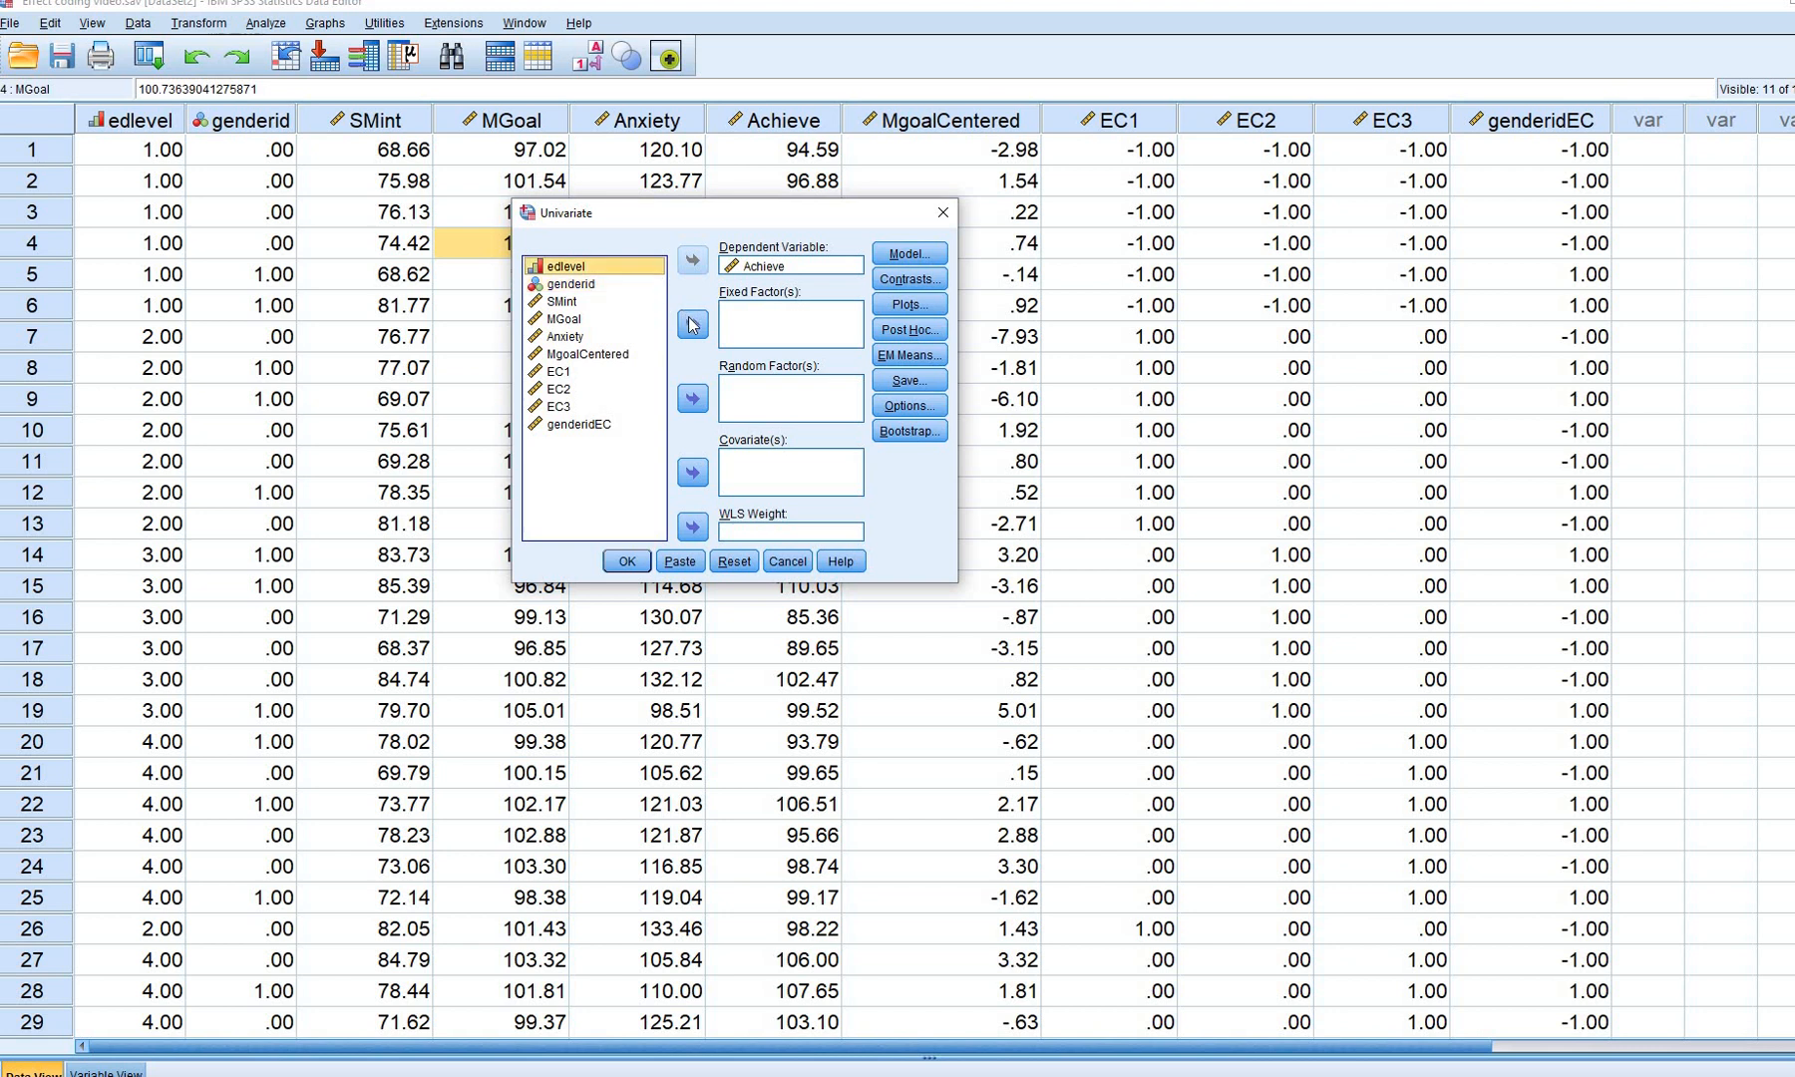
{"action": "left_click", "coordinate": [689, 320]}
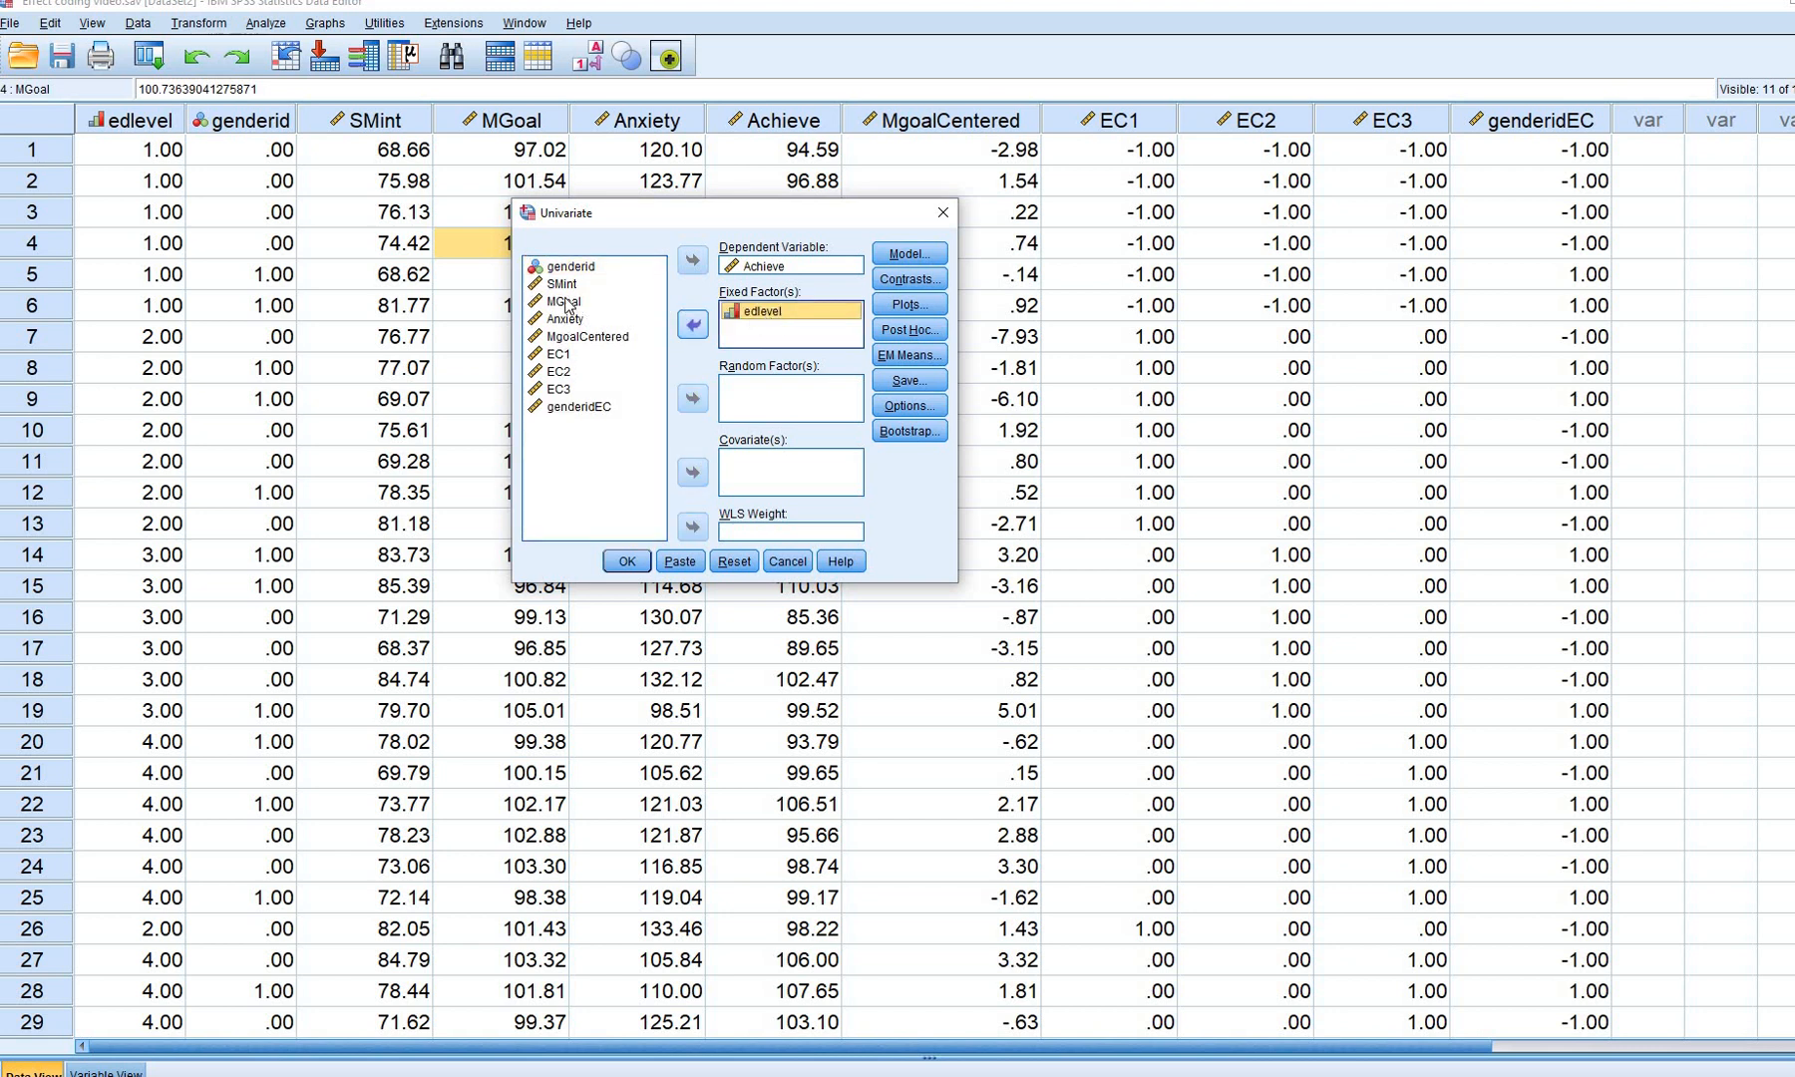
{"action": "left_click", "coordinate": [561, 302]}
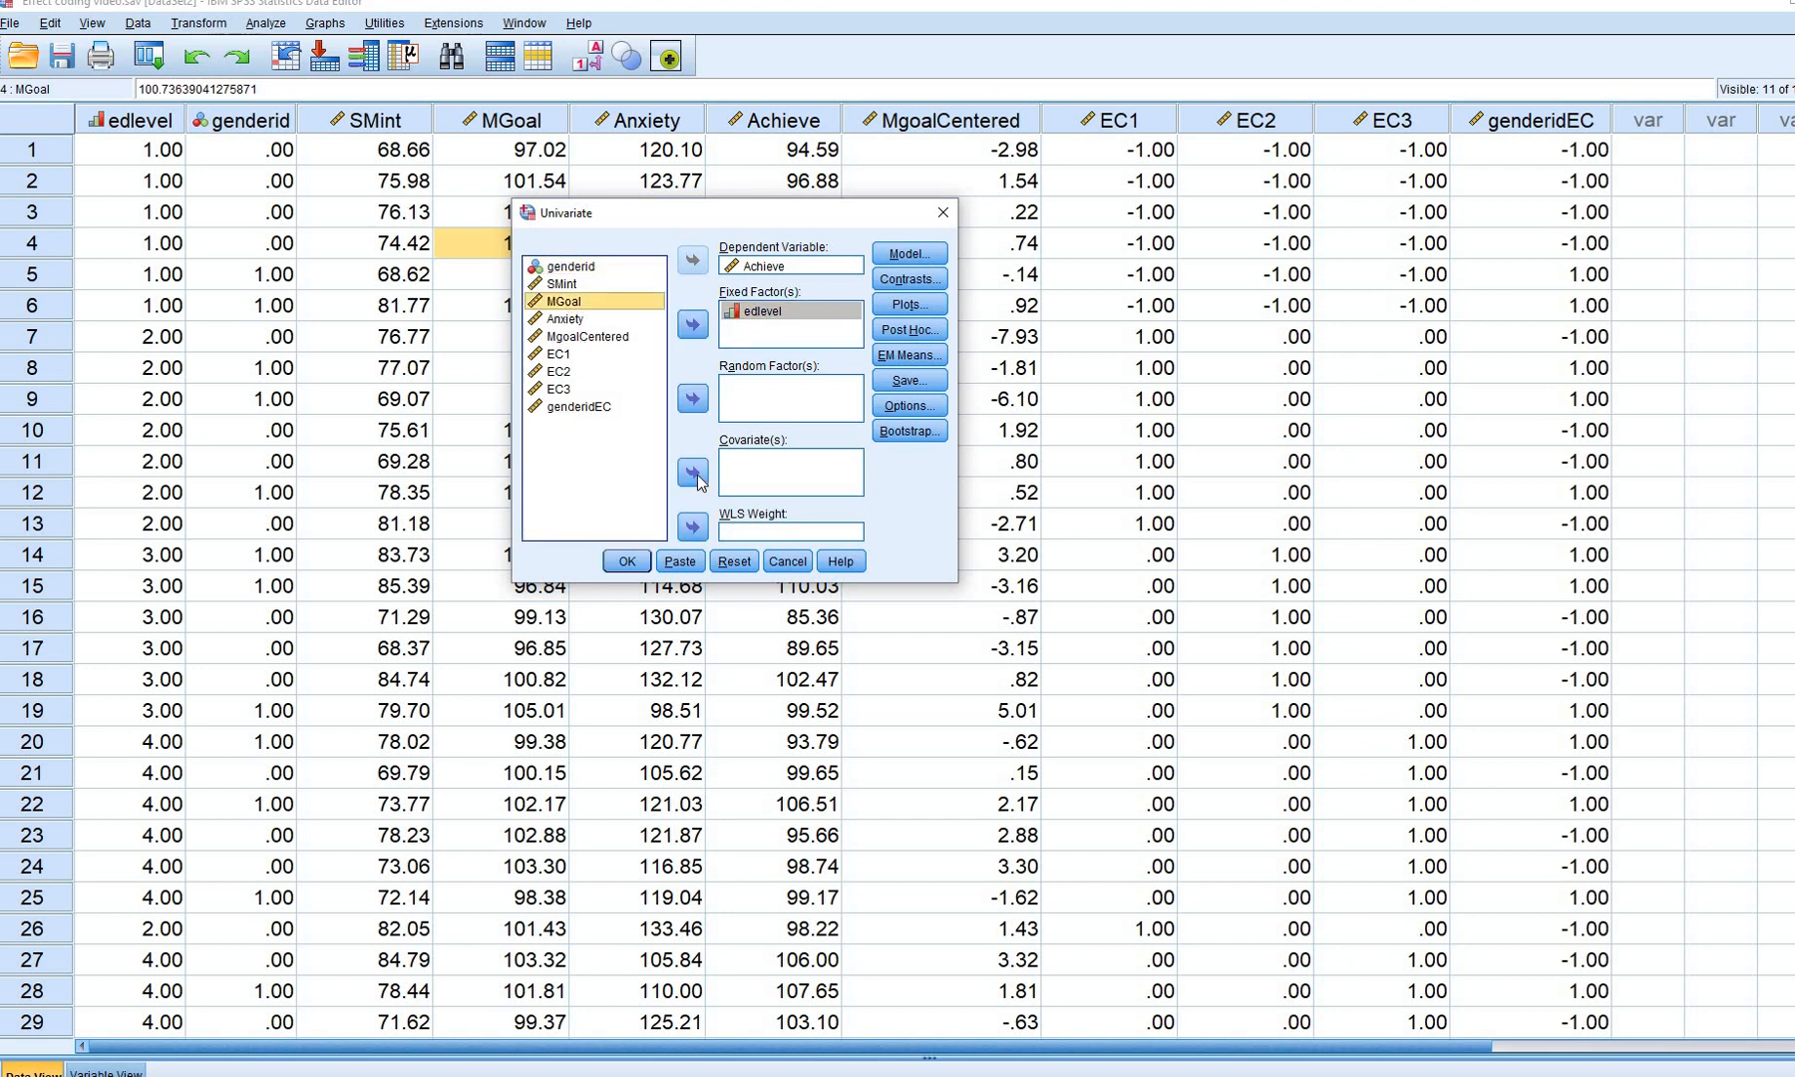
{"action": "left_click", "coordinate": [692, 472]}
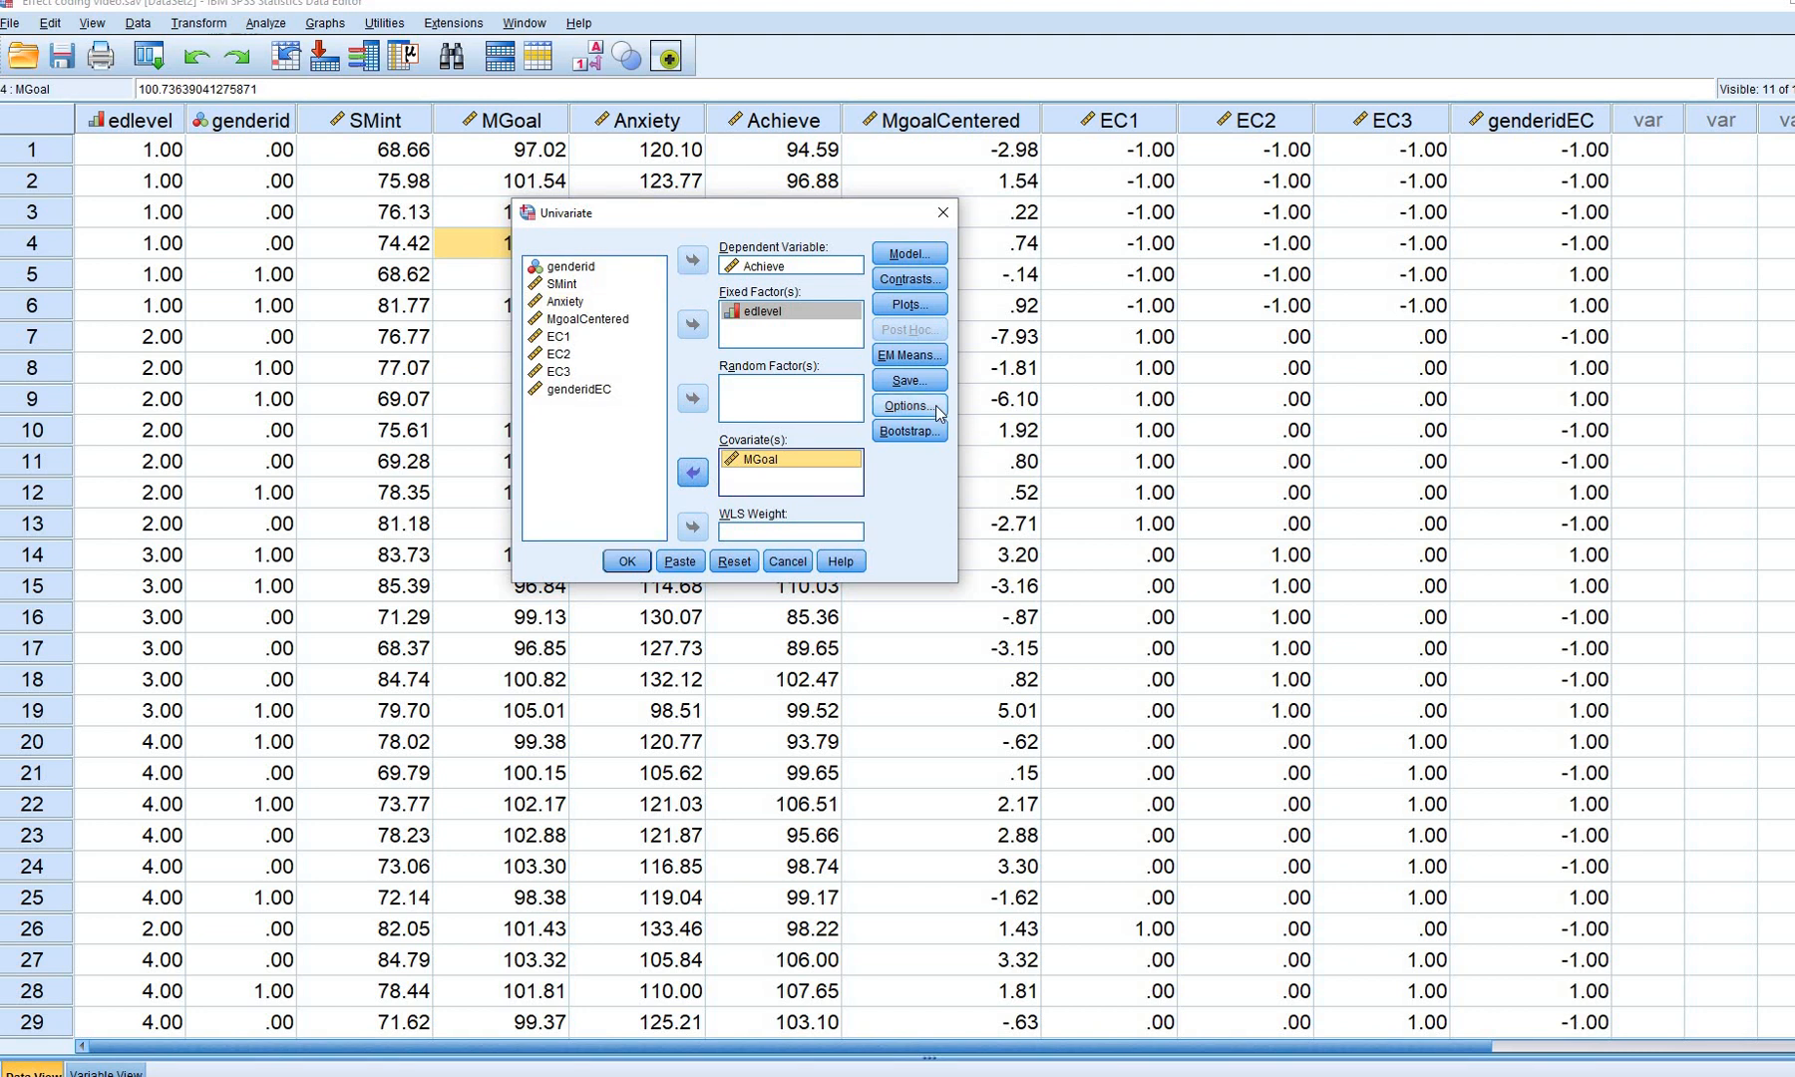
Request estimated marginal means for (OVERALL) and edlevel
{"action": "left_click", "coordinate": [908, 355]}
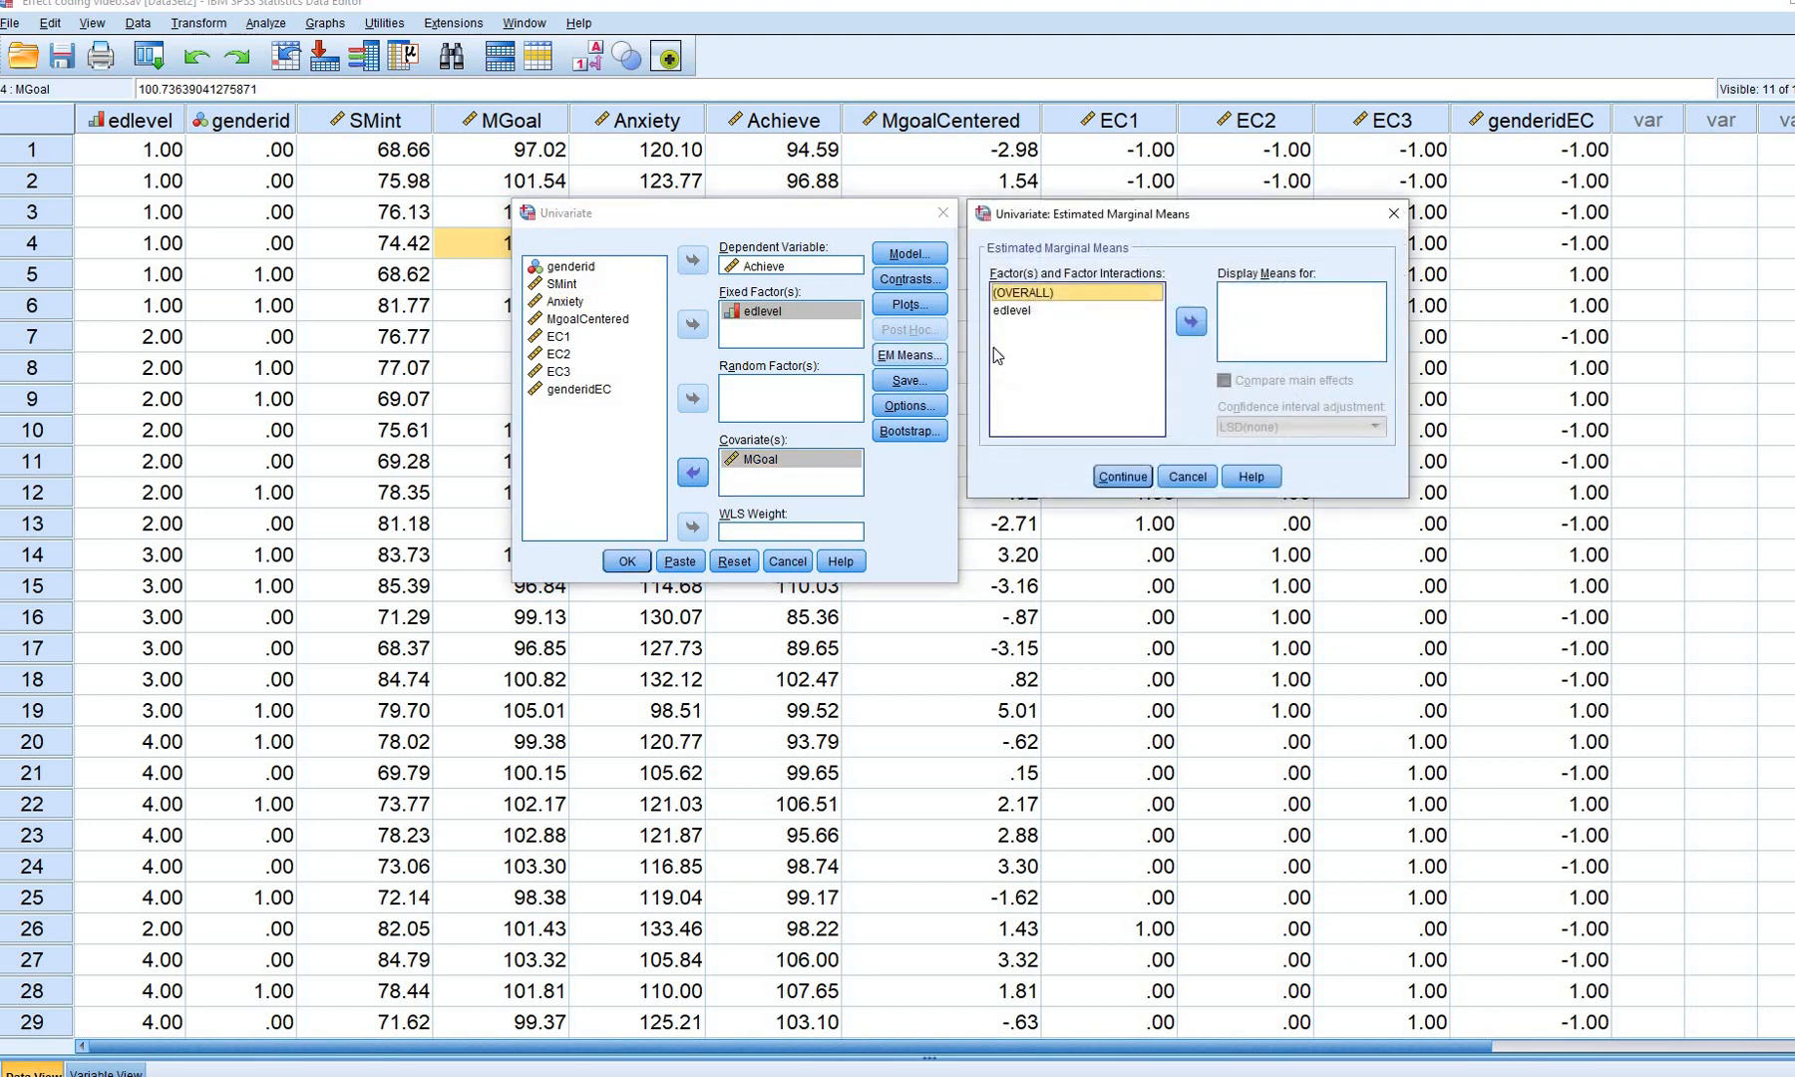
{"action": "left_click", "coordinate": [1189, 320]}
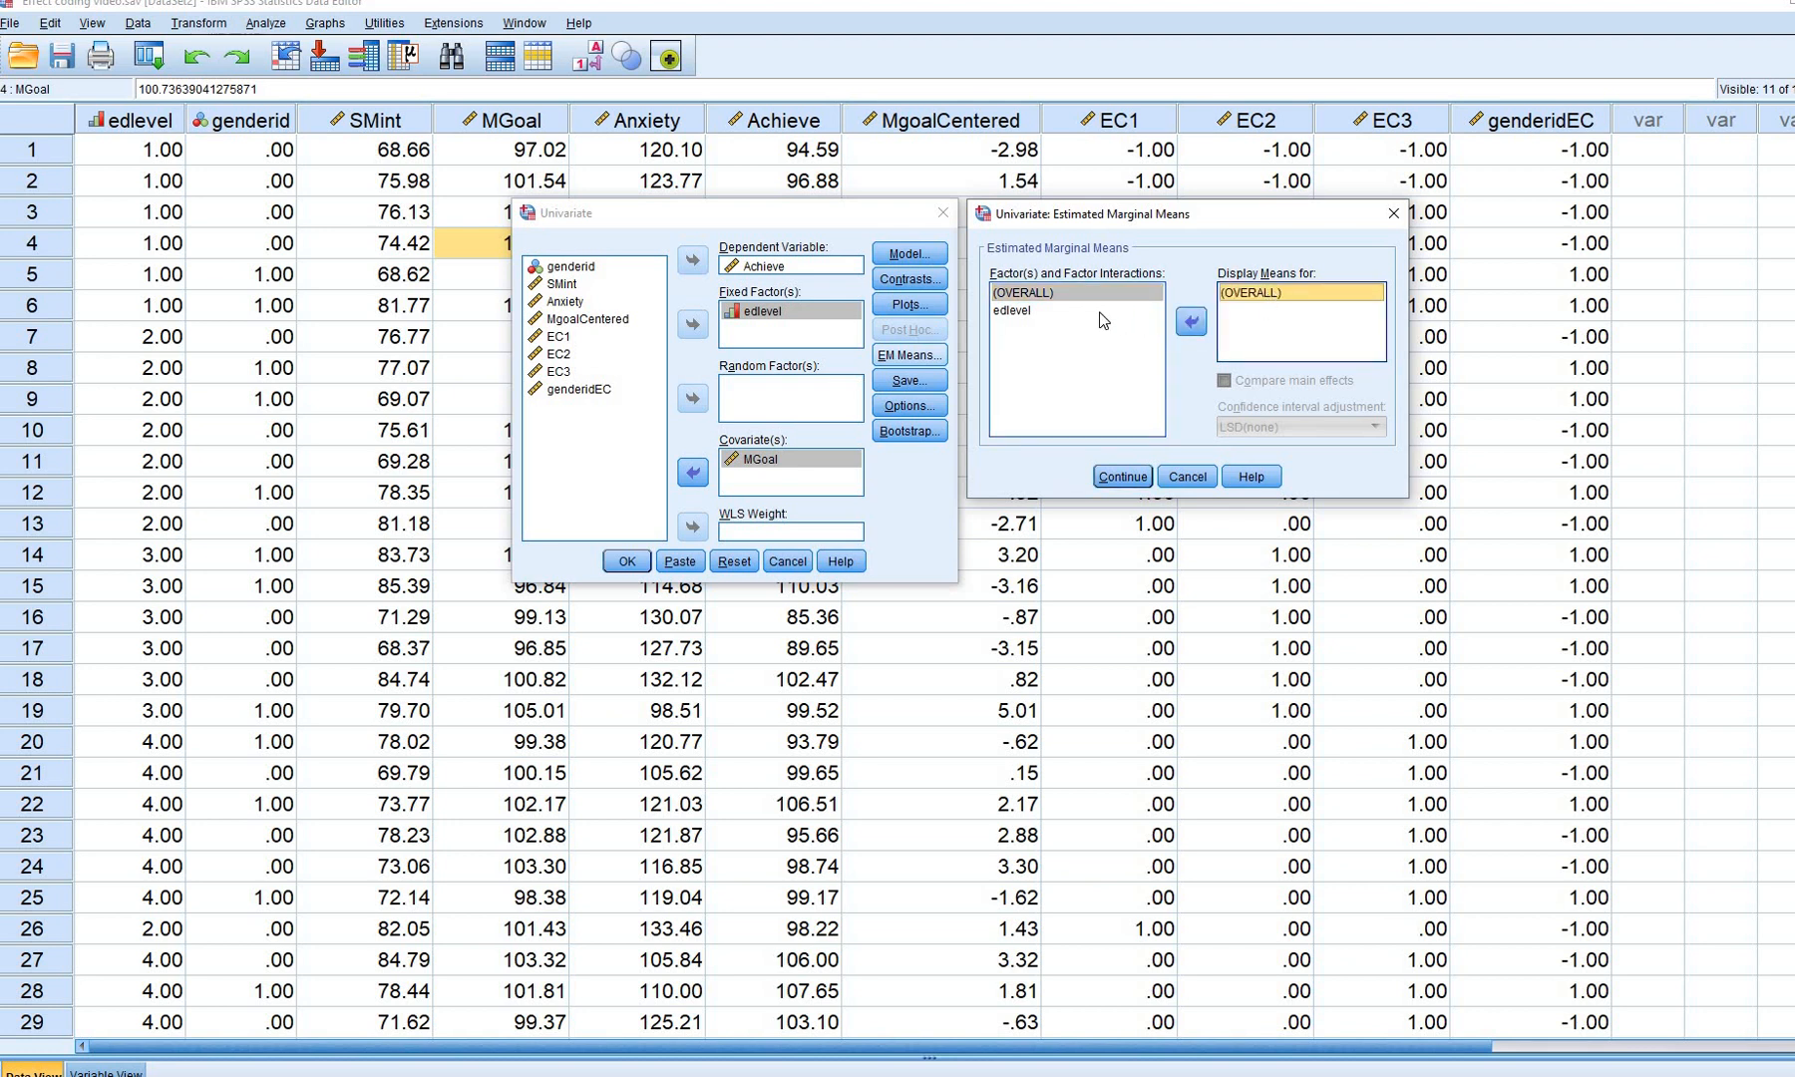
{"action": "left_click", "coordinate": [1197, 323]}
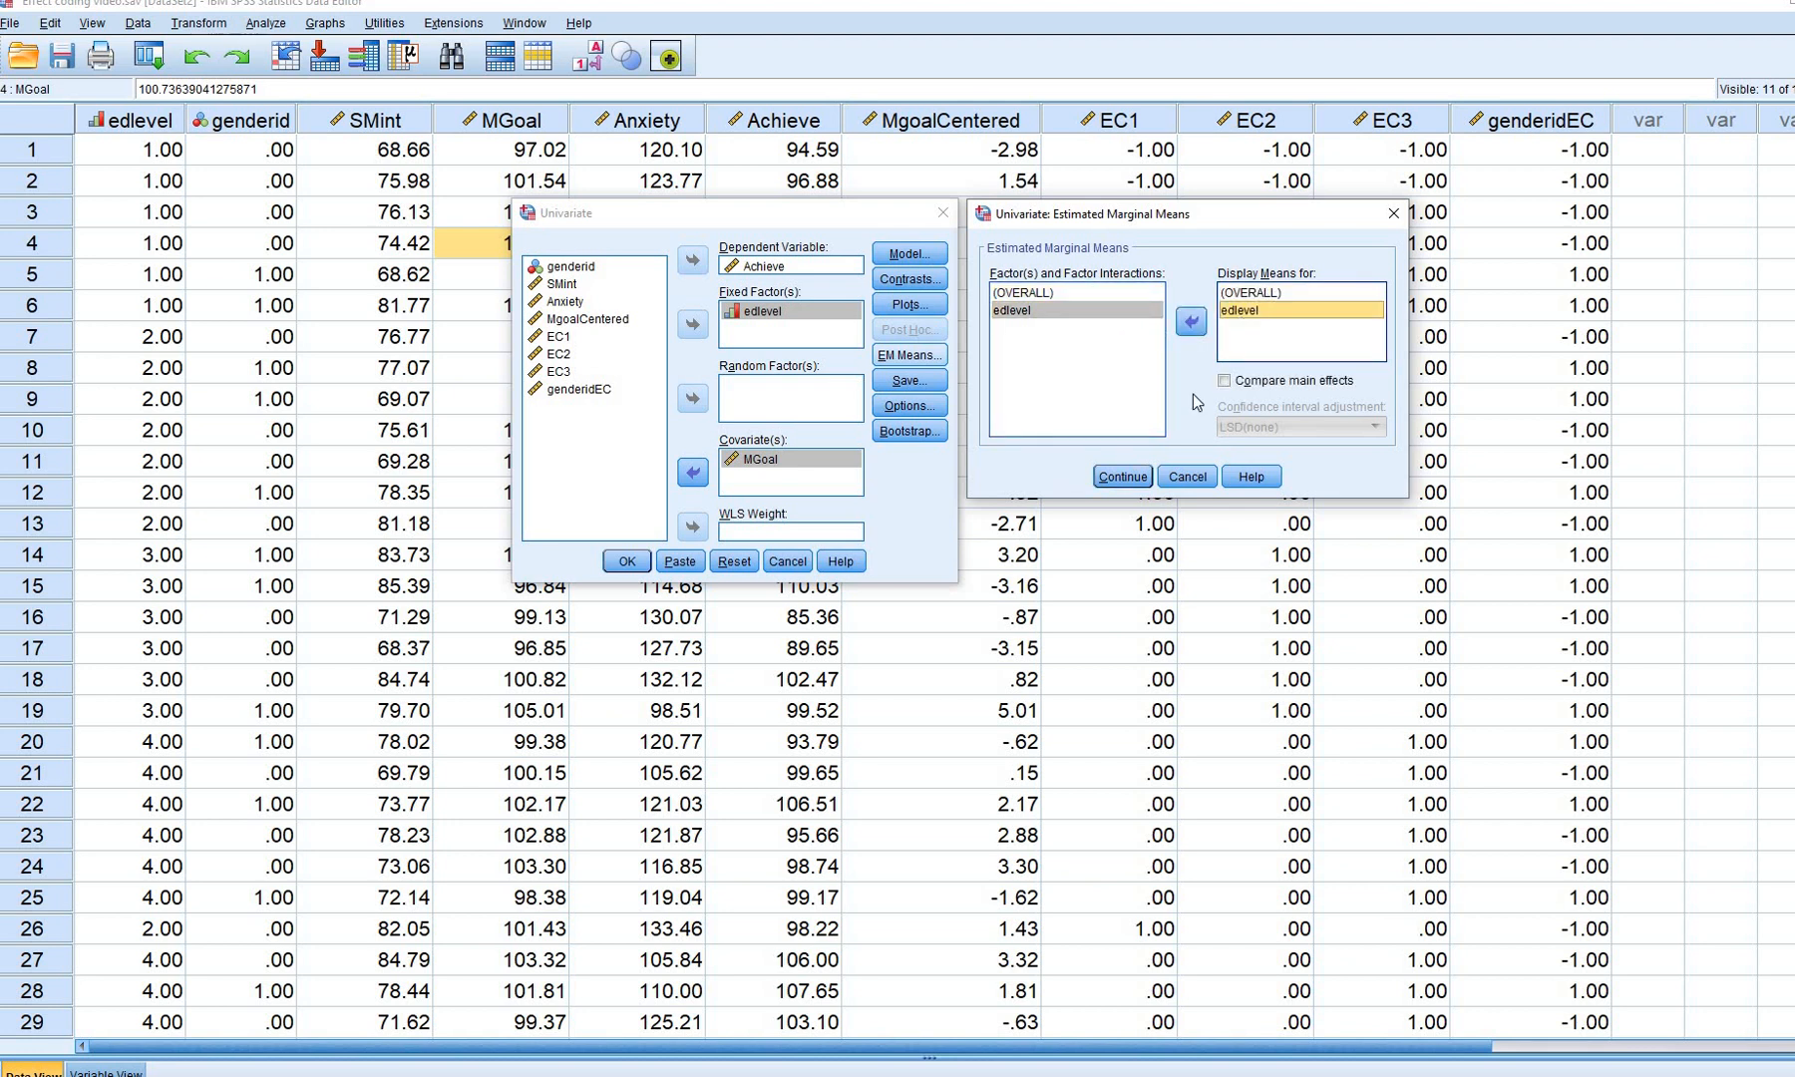
{"action": "key", "text": "Return"}
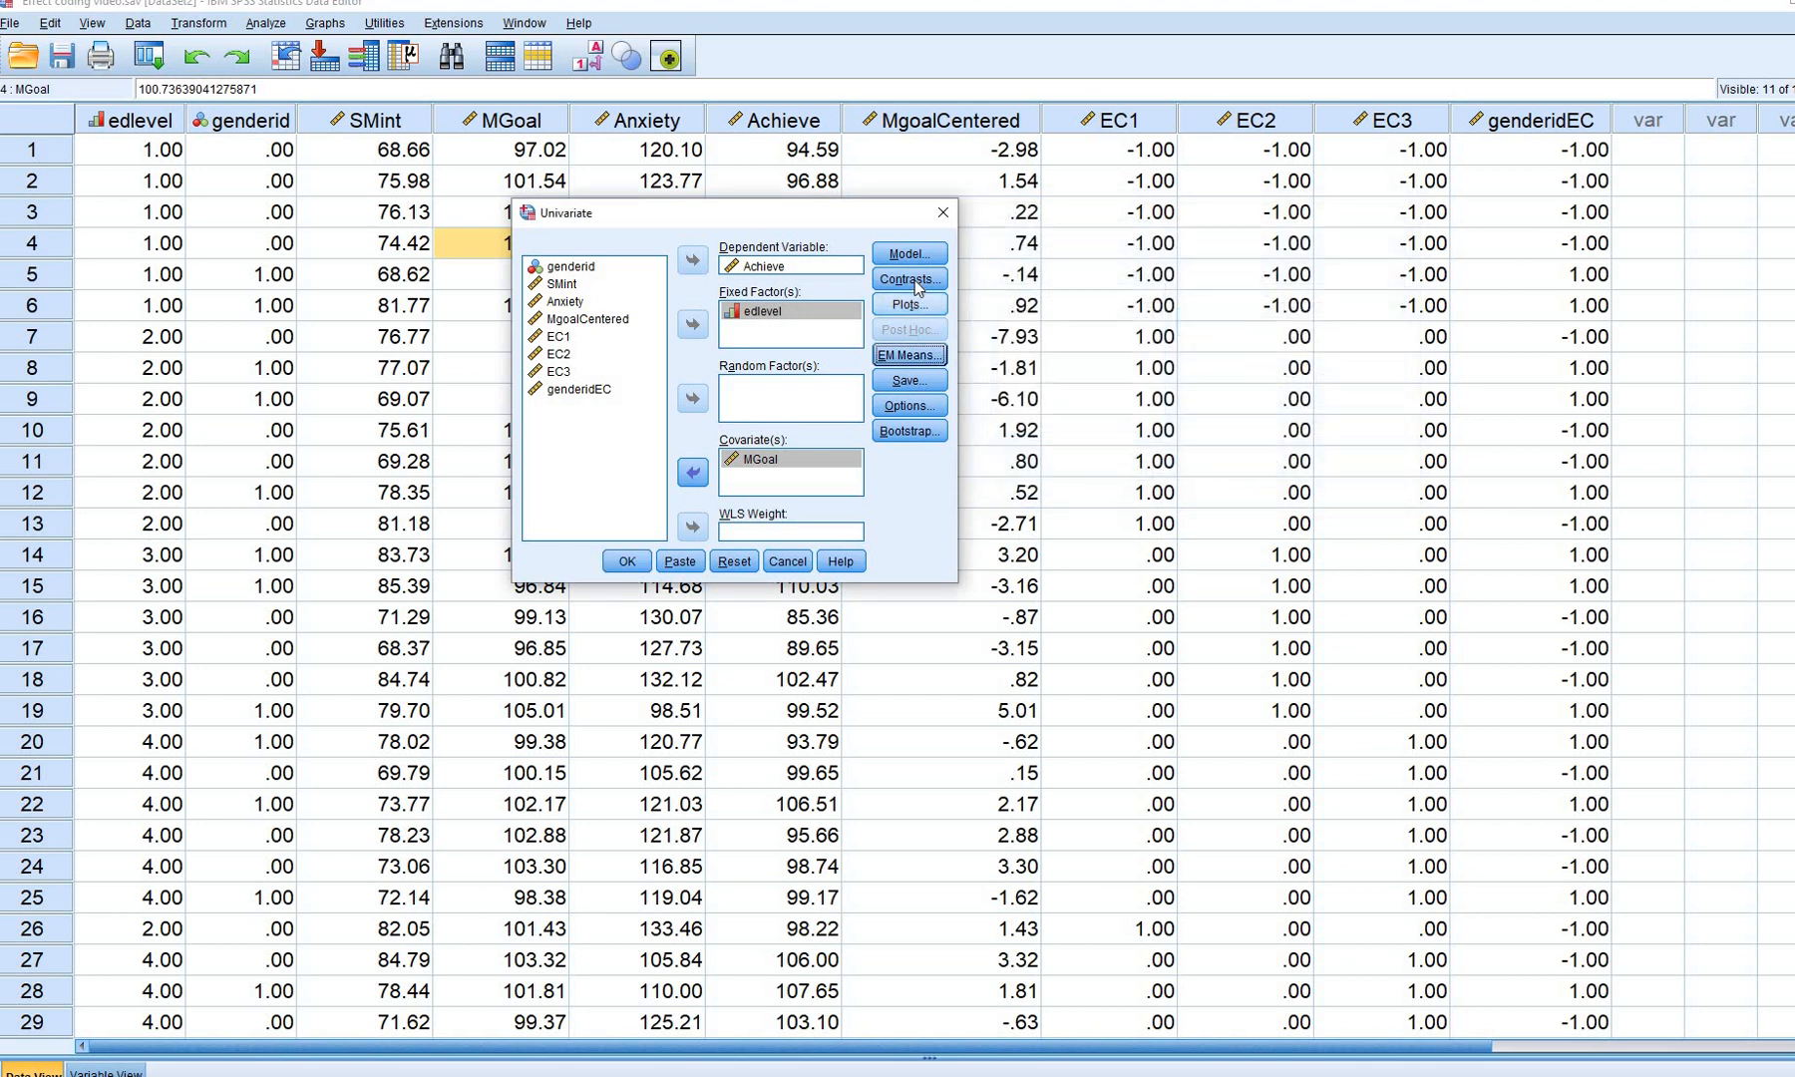
Assign edlevel a Deviation contrast with the first category as reference and run the Univariate analysis
{"action": "left_click", "coordinate": [915, 282]}
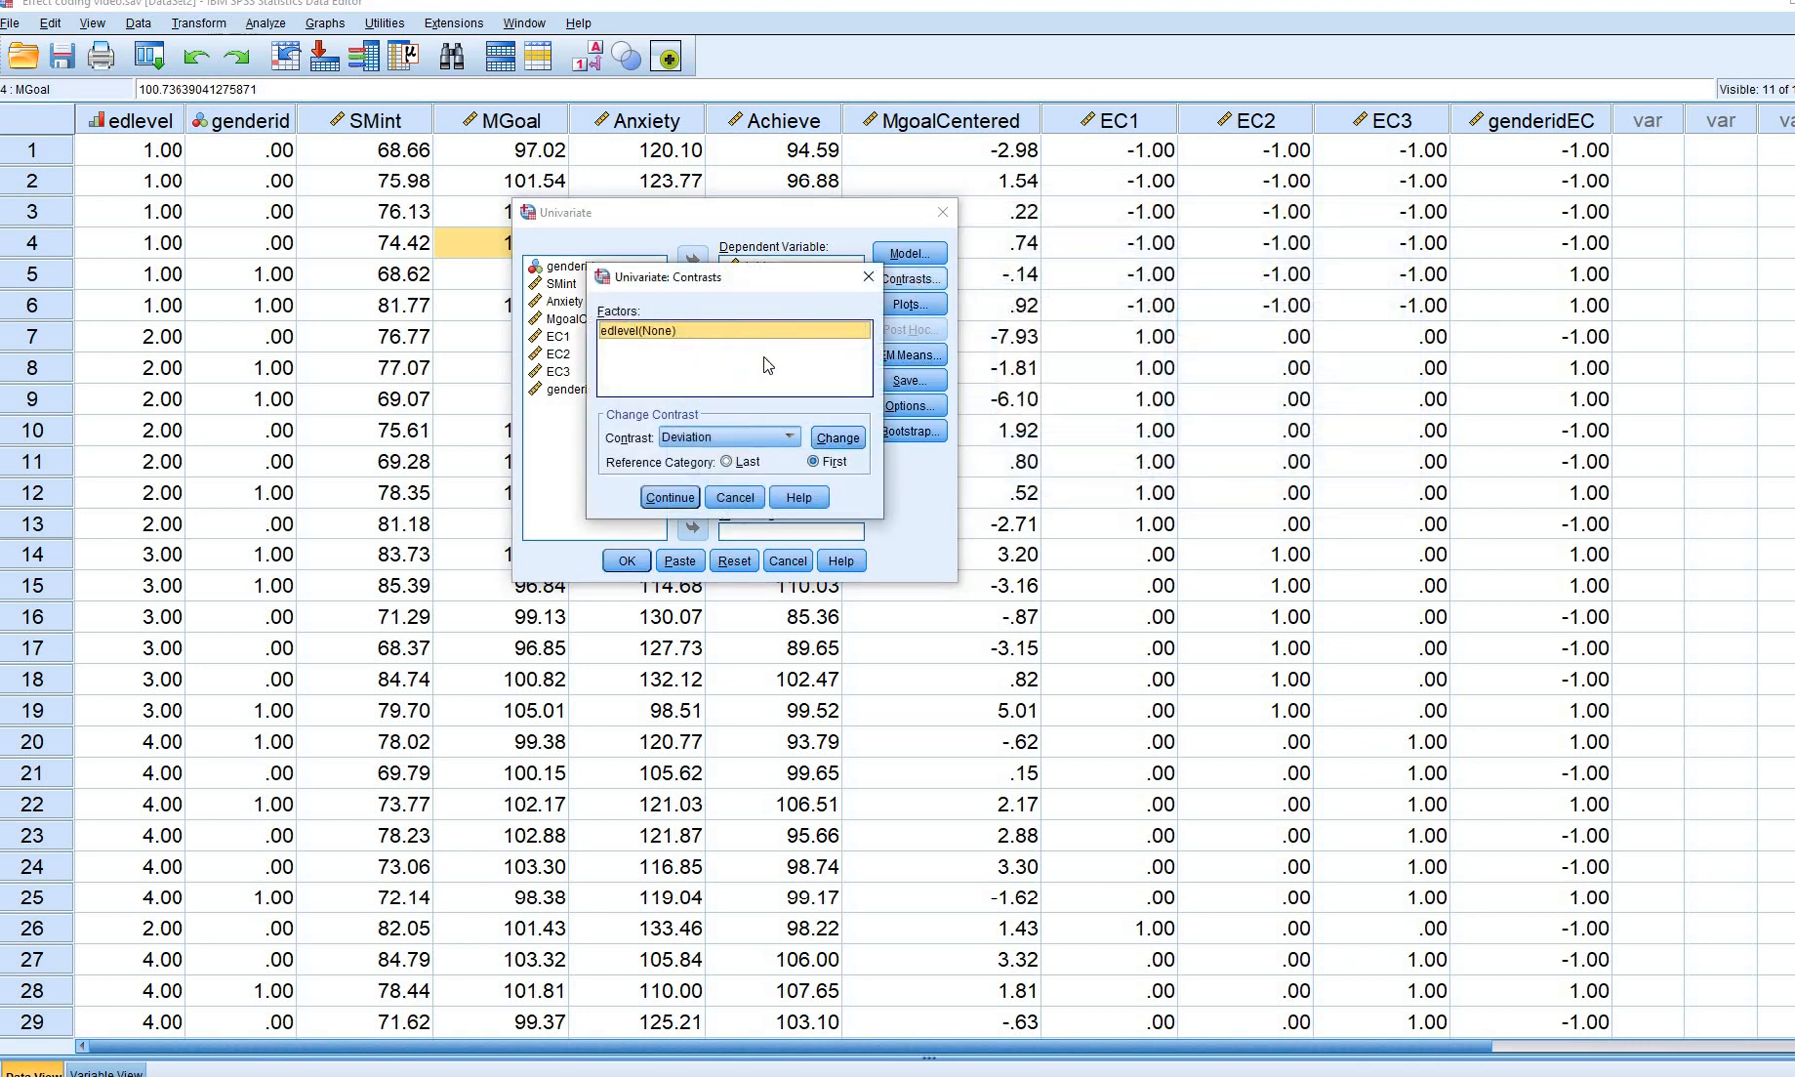
{"action": "left_click", "coordinate": [835, 438]}
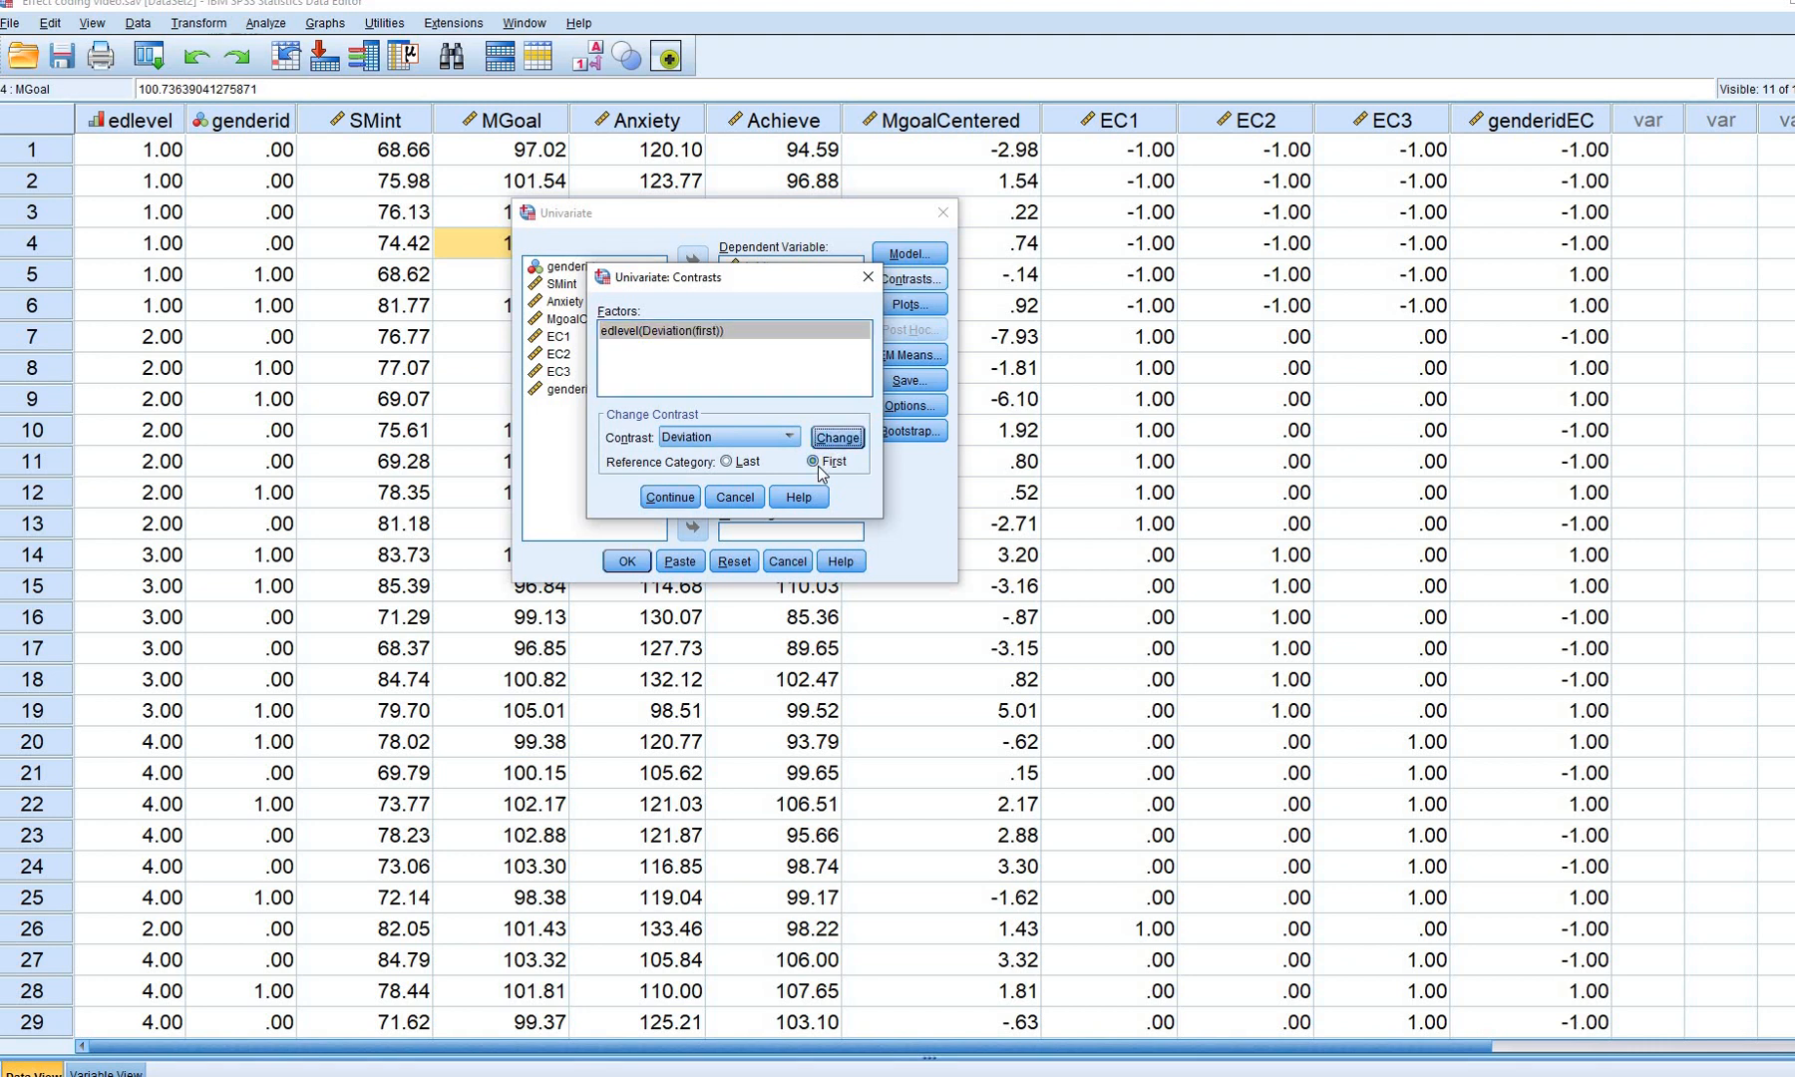
{"action": "left_click", "coordinate": [815, 465]}
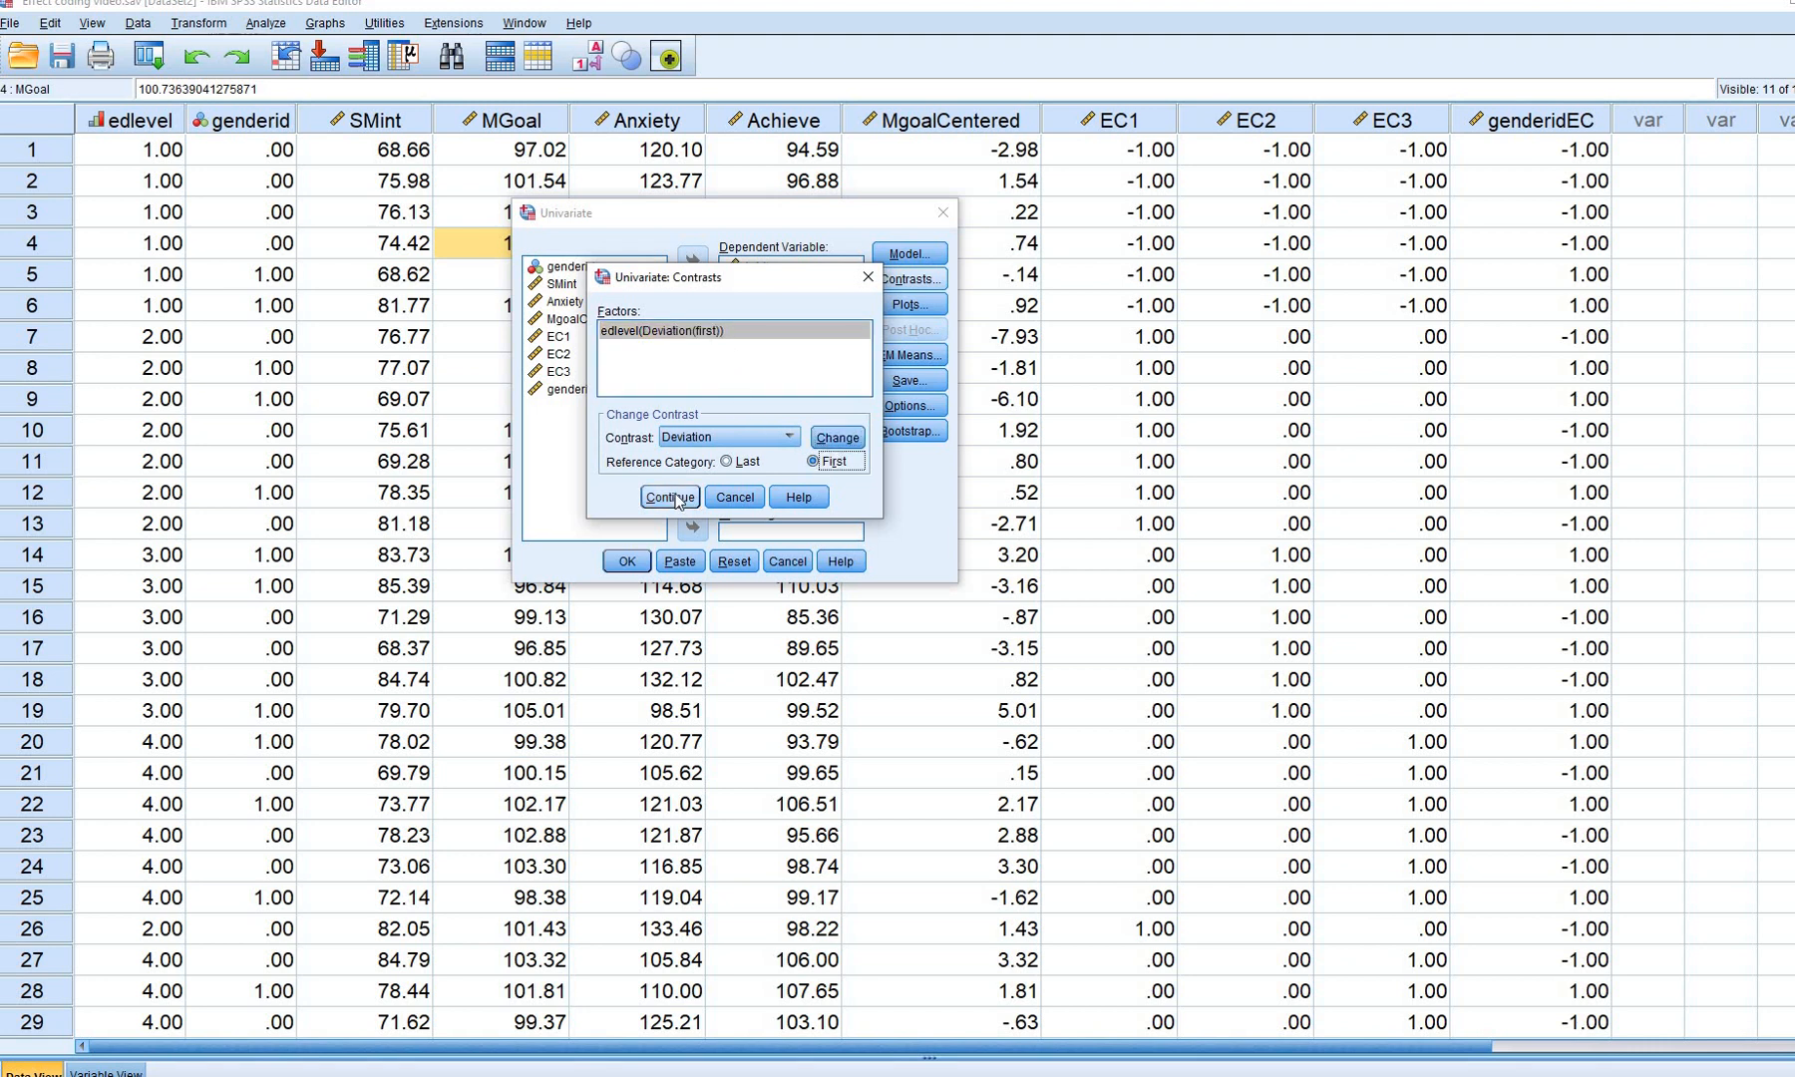
{"action": "left_click", "coordinate": [626, 561]}
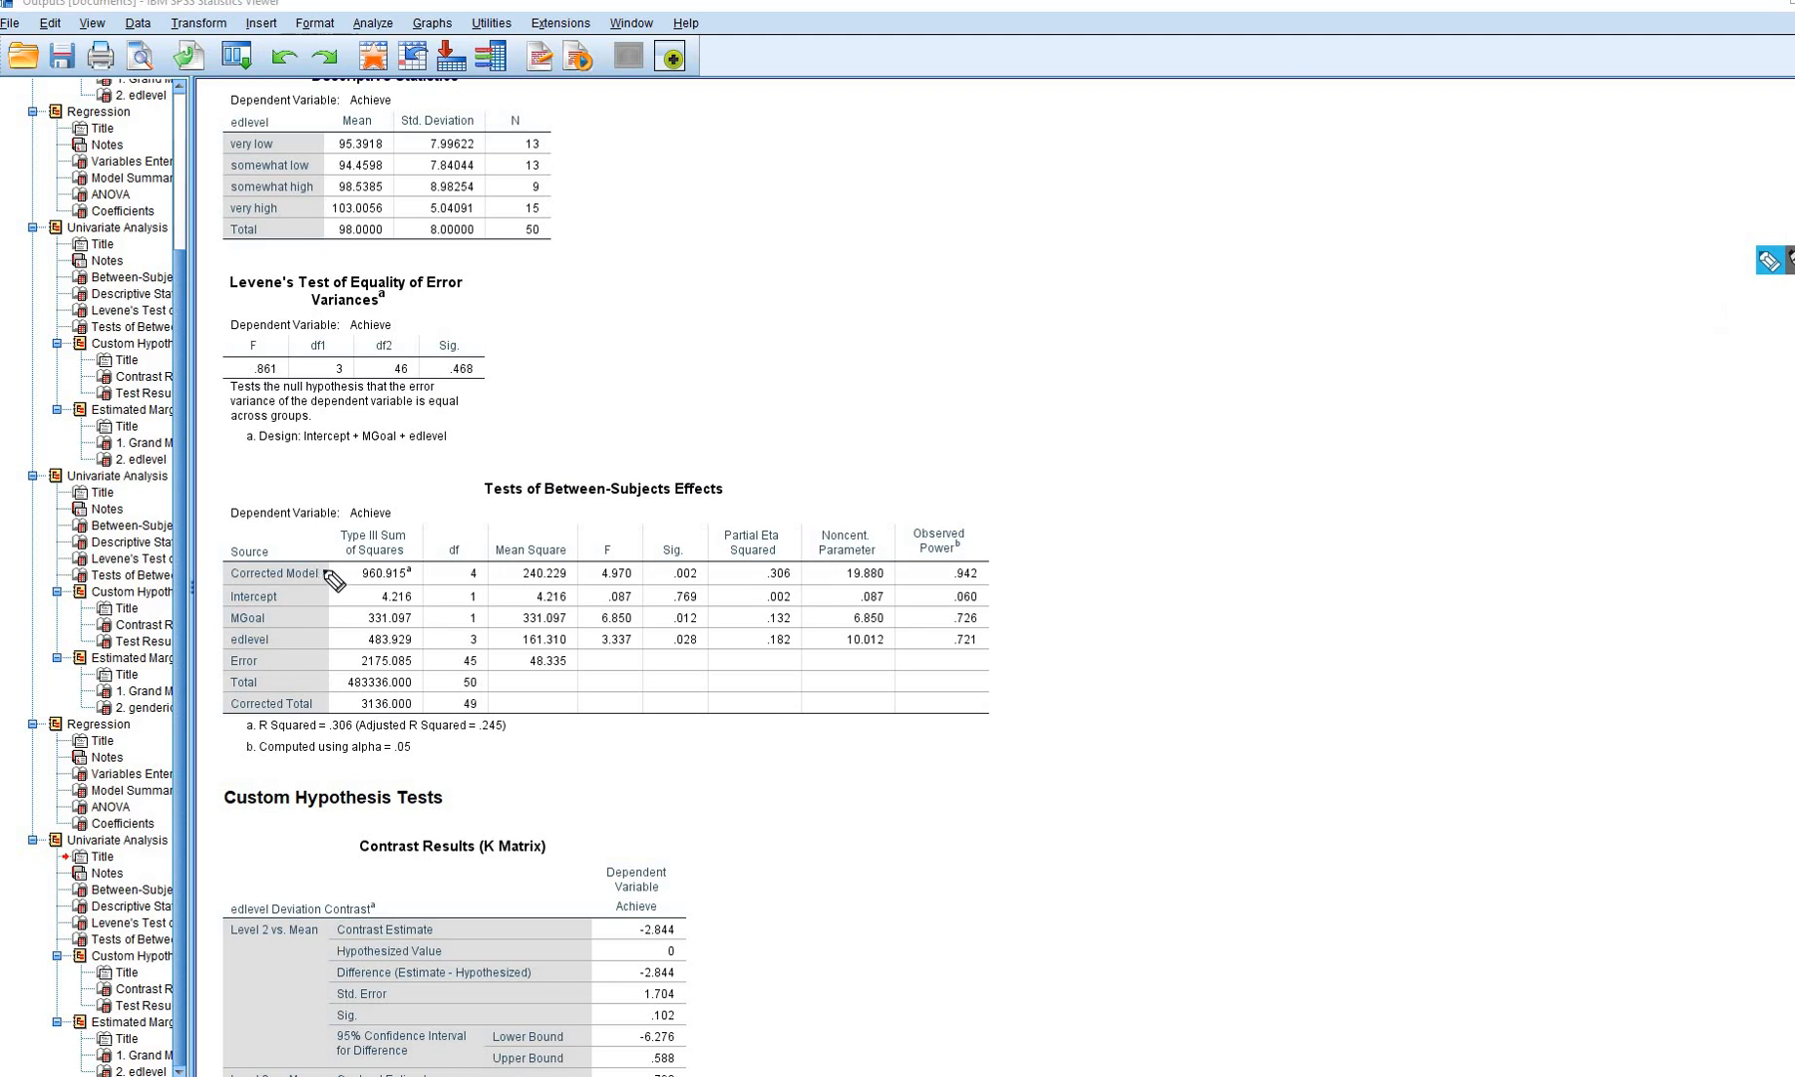
Mark the Corrected Model's partial eta squared, F and significance, plus the R Squared and Adjusted R Squared footnote
{"action": "left_click_drag", "start_coordinate": [325, 574], "coordinate": [354, 535]}
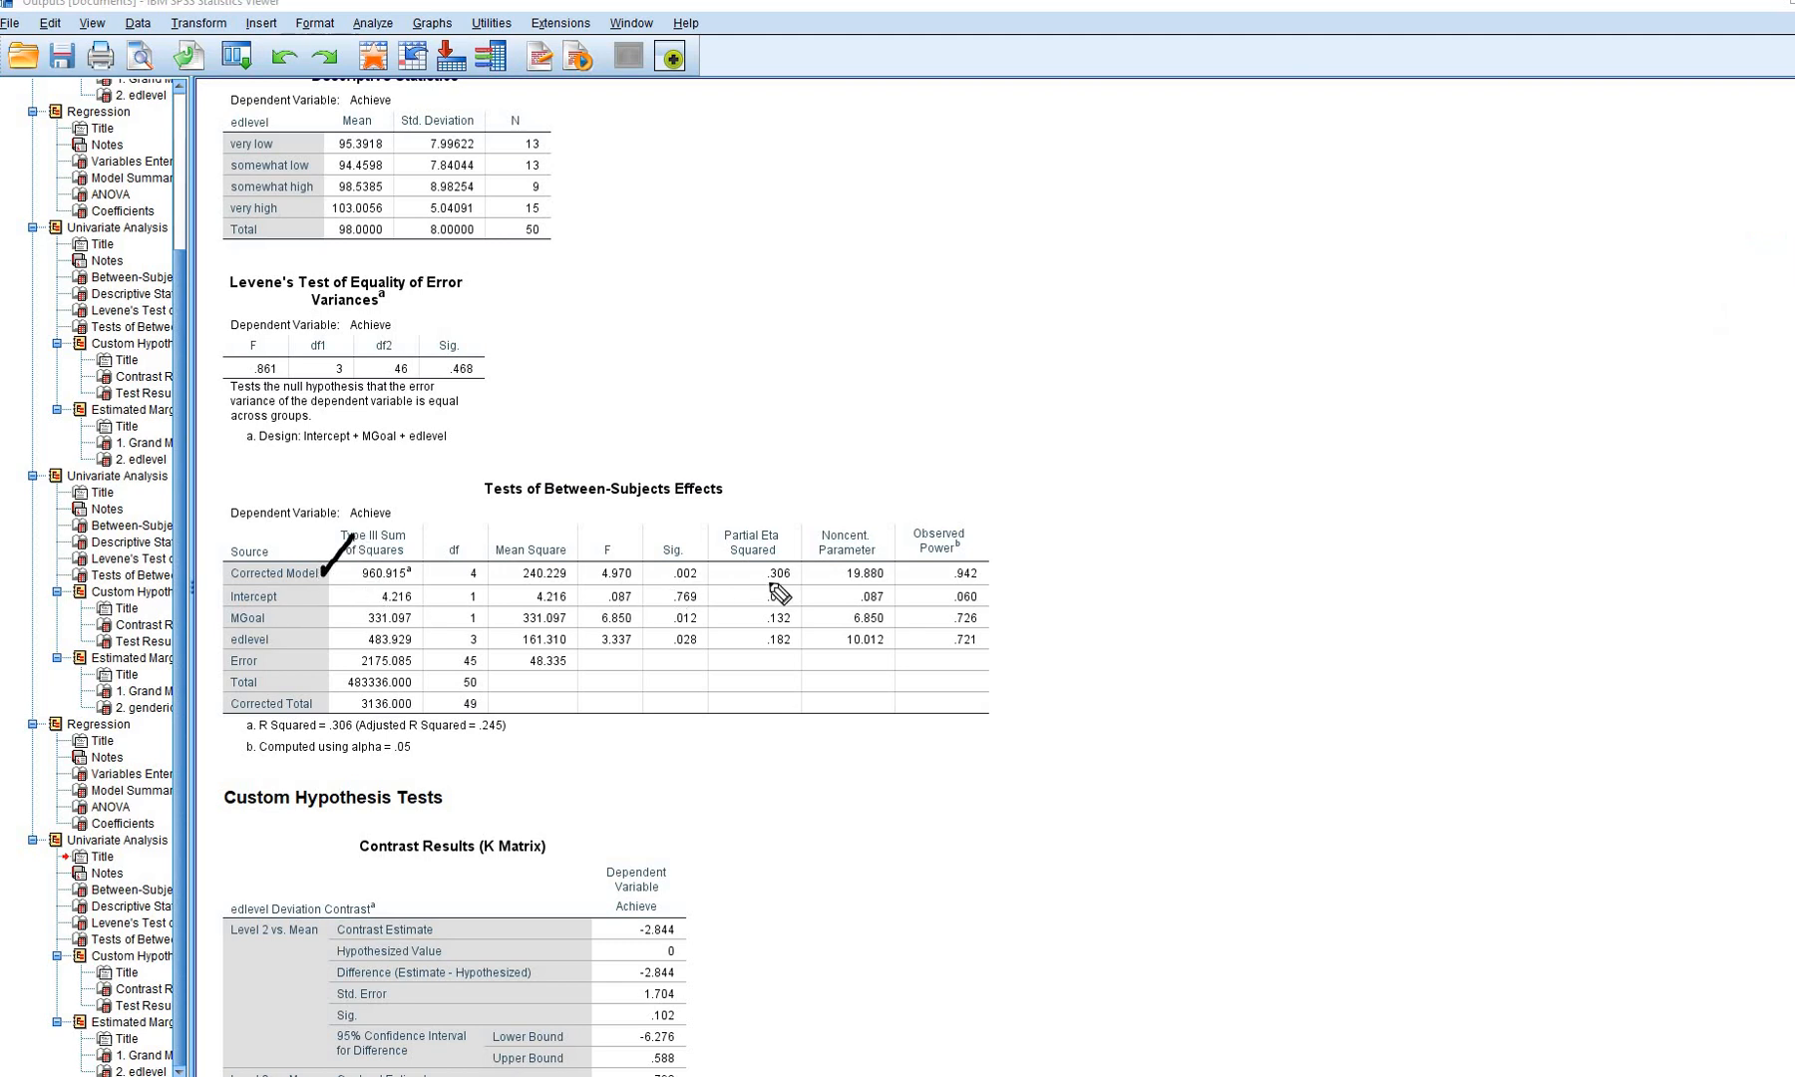
{"action": "mouse_move", "coordinate": [801, 581]}
{"action": "left_mouse_down"}
{"action": "mouse_move", "coordinate": [768, 586]}
{"action": "mouse_move", "coordinate": [788, 561]}
{"action": "mouse_move", "coordinate": [760, 570]}
{"action": "mouse_move", "coordinate": [798, 566]}
{"action": "left_mouse_up"}
{"action": "left_click_drag", "start_coordinate": [291, 735], "coordinate": [501, 743]}
{"action": "left_click", "coordinate": [423, 736]}
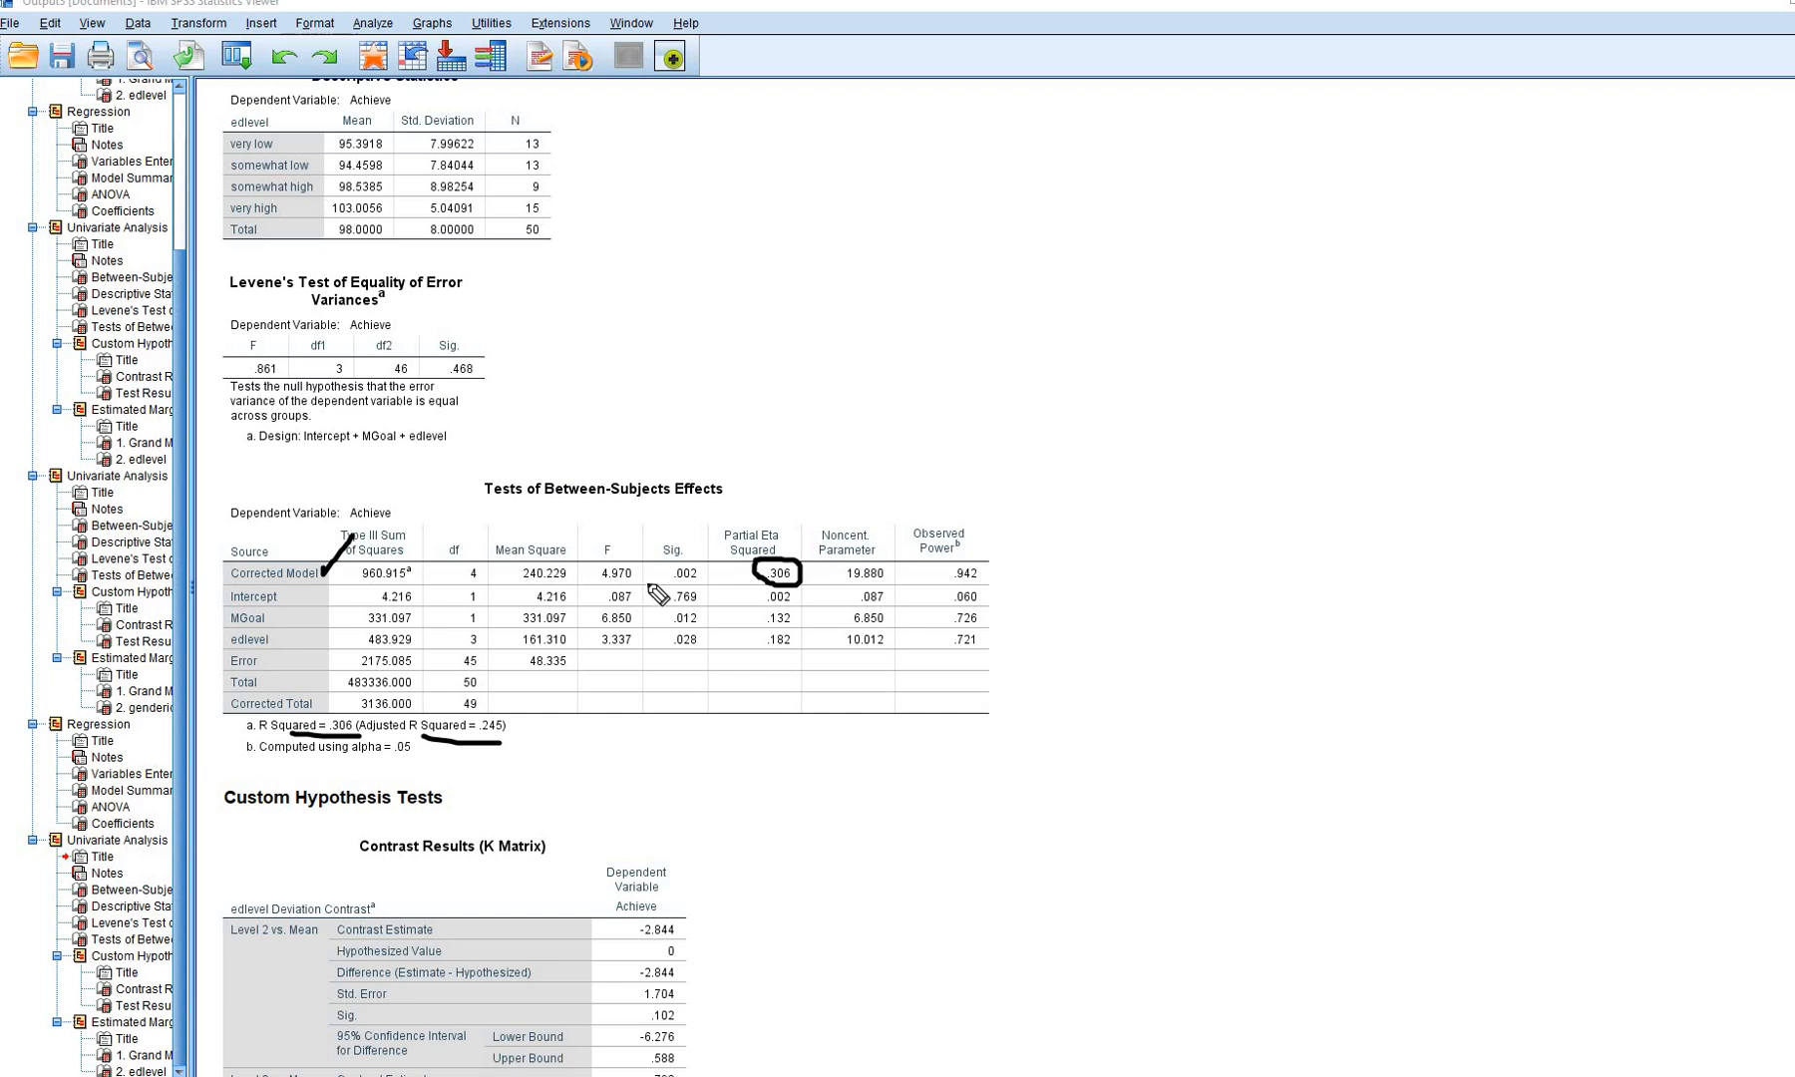
{"action": "left_click_drag", "start_coordinate": [600, 588], "coordinate": [722, 586]}
Mark the MGoal and edlevel rows with their F and significance values, and clear the annotations
{"action": "left_click_drag", "start_coordinate": [271, 619], "coordinate": [333, 629]}
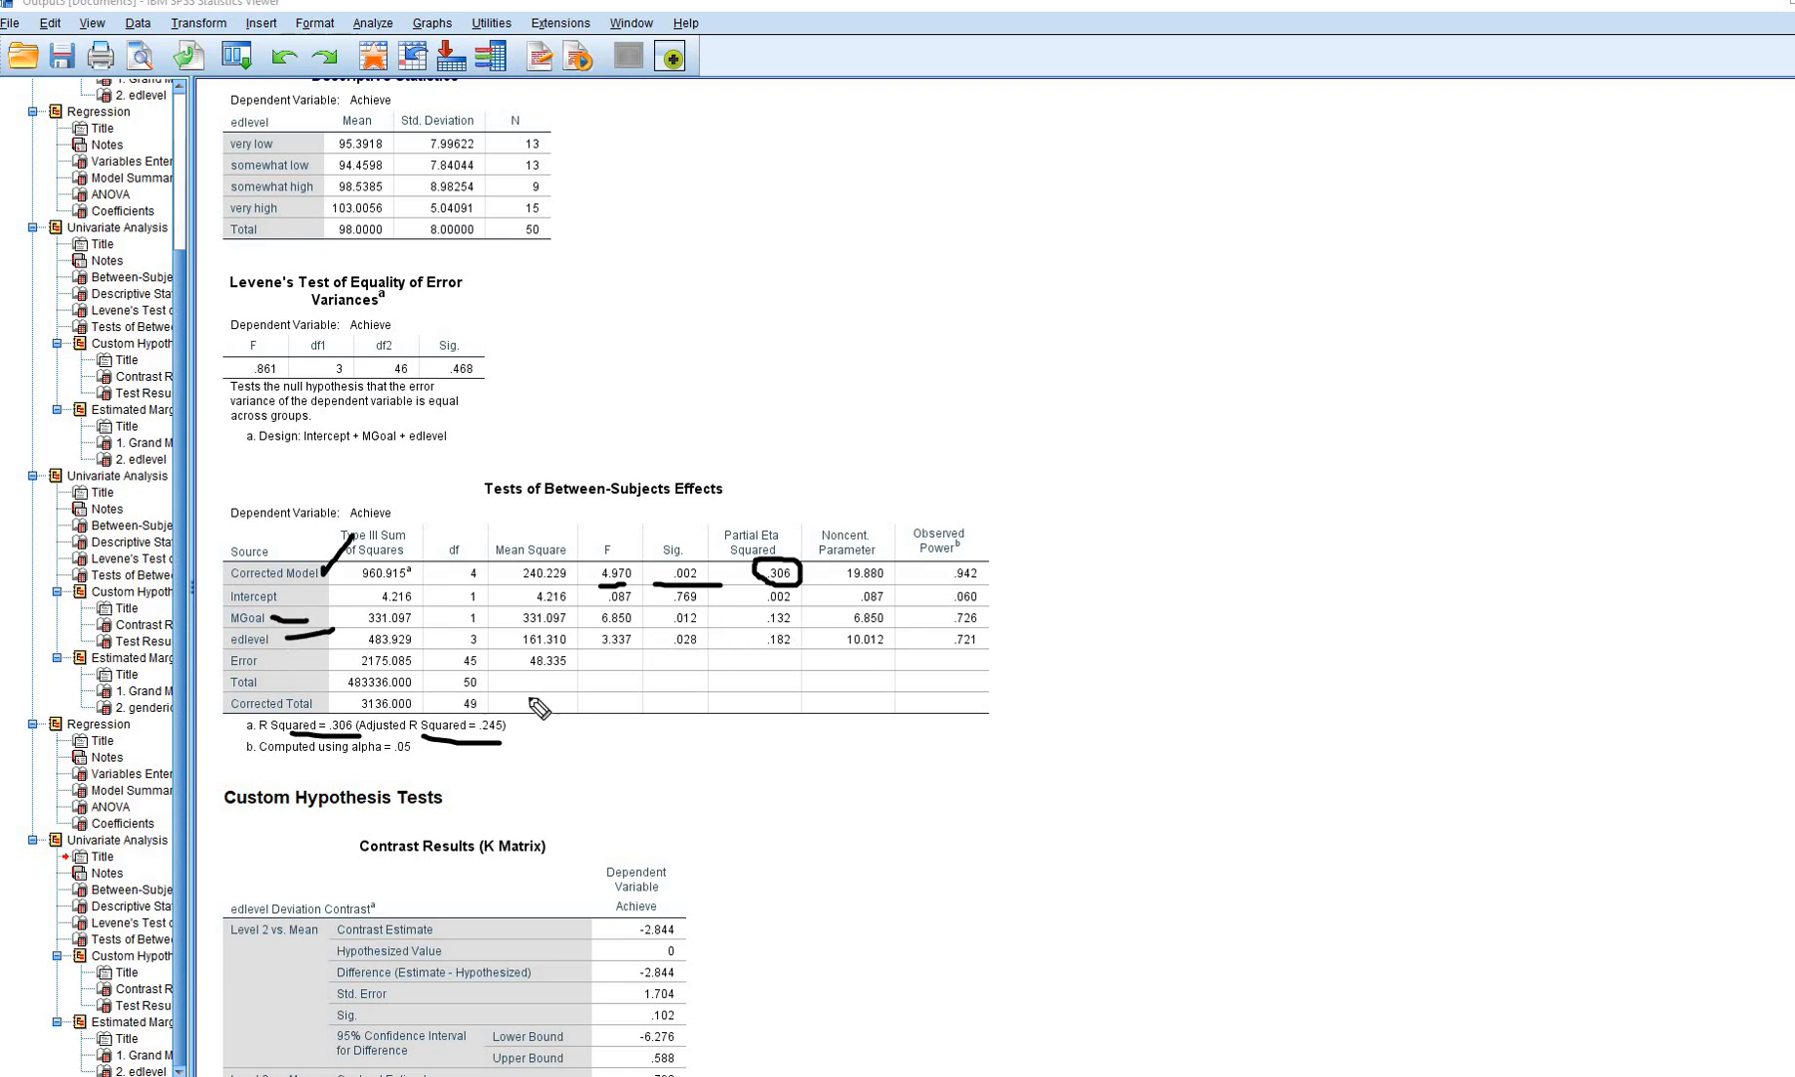
{"action": "mouse_move", "coordinate": [605, 632]}
{"action": "left_mouse_down"}
{"action": "mouse_move", "coordinate": [718, 630]}
{"action": "mouse_move", "coordinate": [698, 650]}
{"action": "left_mouse_up"}
{"action": "key", "text": "Escape"}
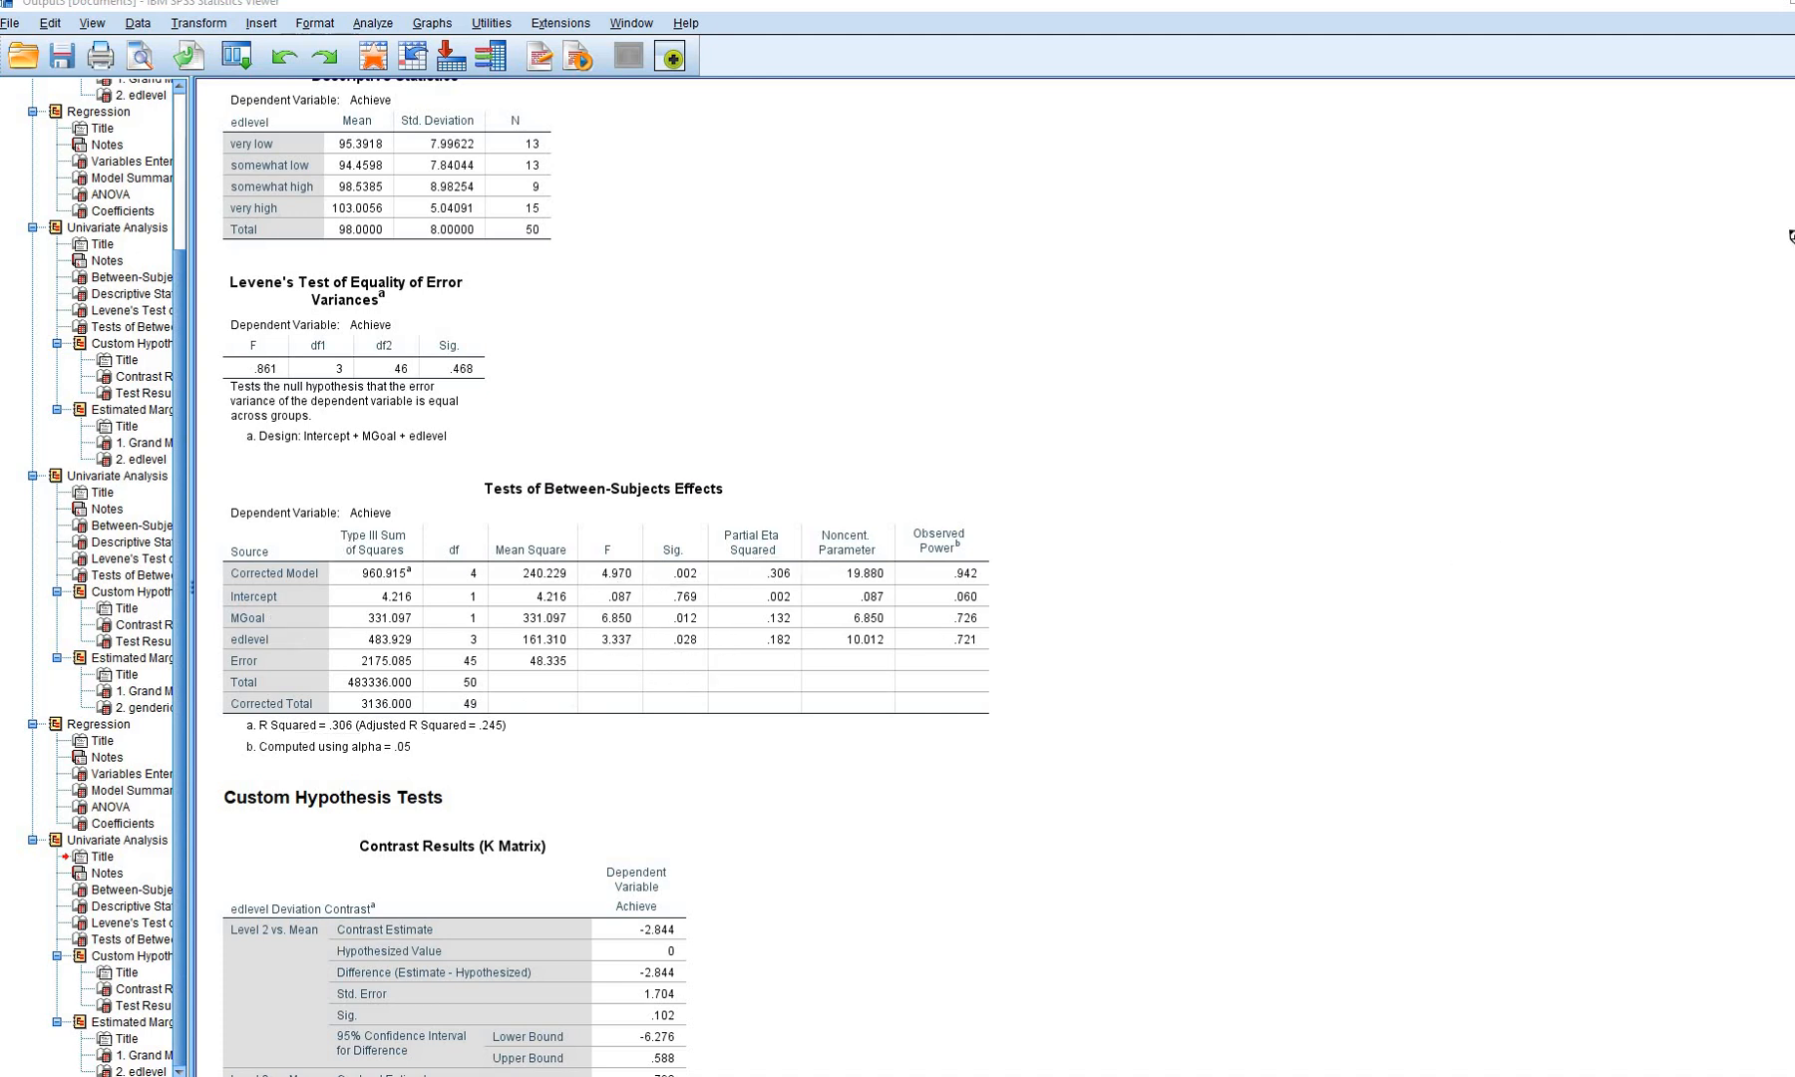
Mark the contrast estimates and standard errors for Levels 2 and 3 vs. Mean, plus Level 2's significance, in the edlevel Contrast Results
{"action": "scroll", "coordinate": [1380, 580], "scroll_direction": "down", "scroll_amount": 5}
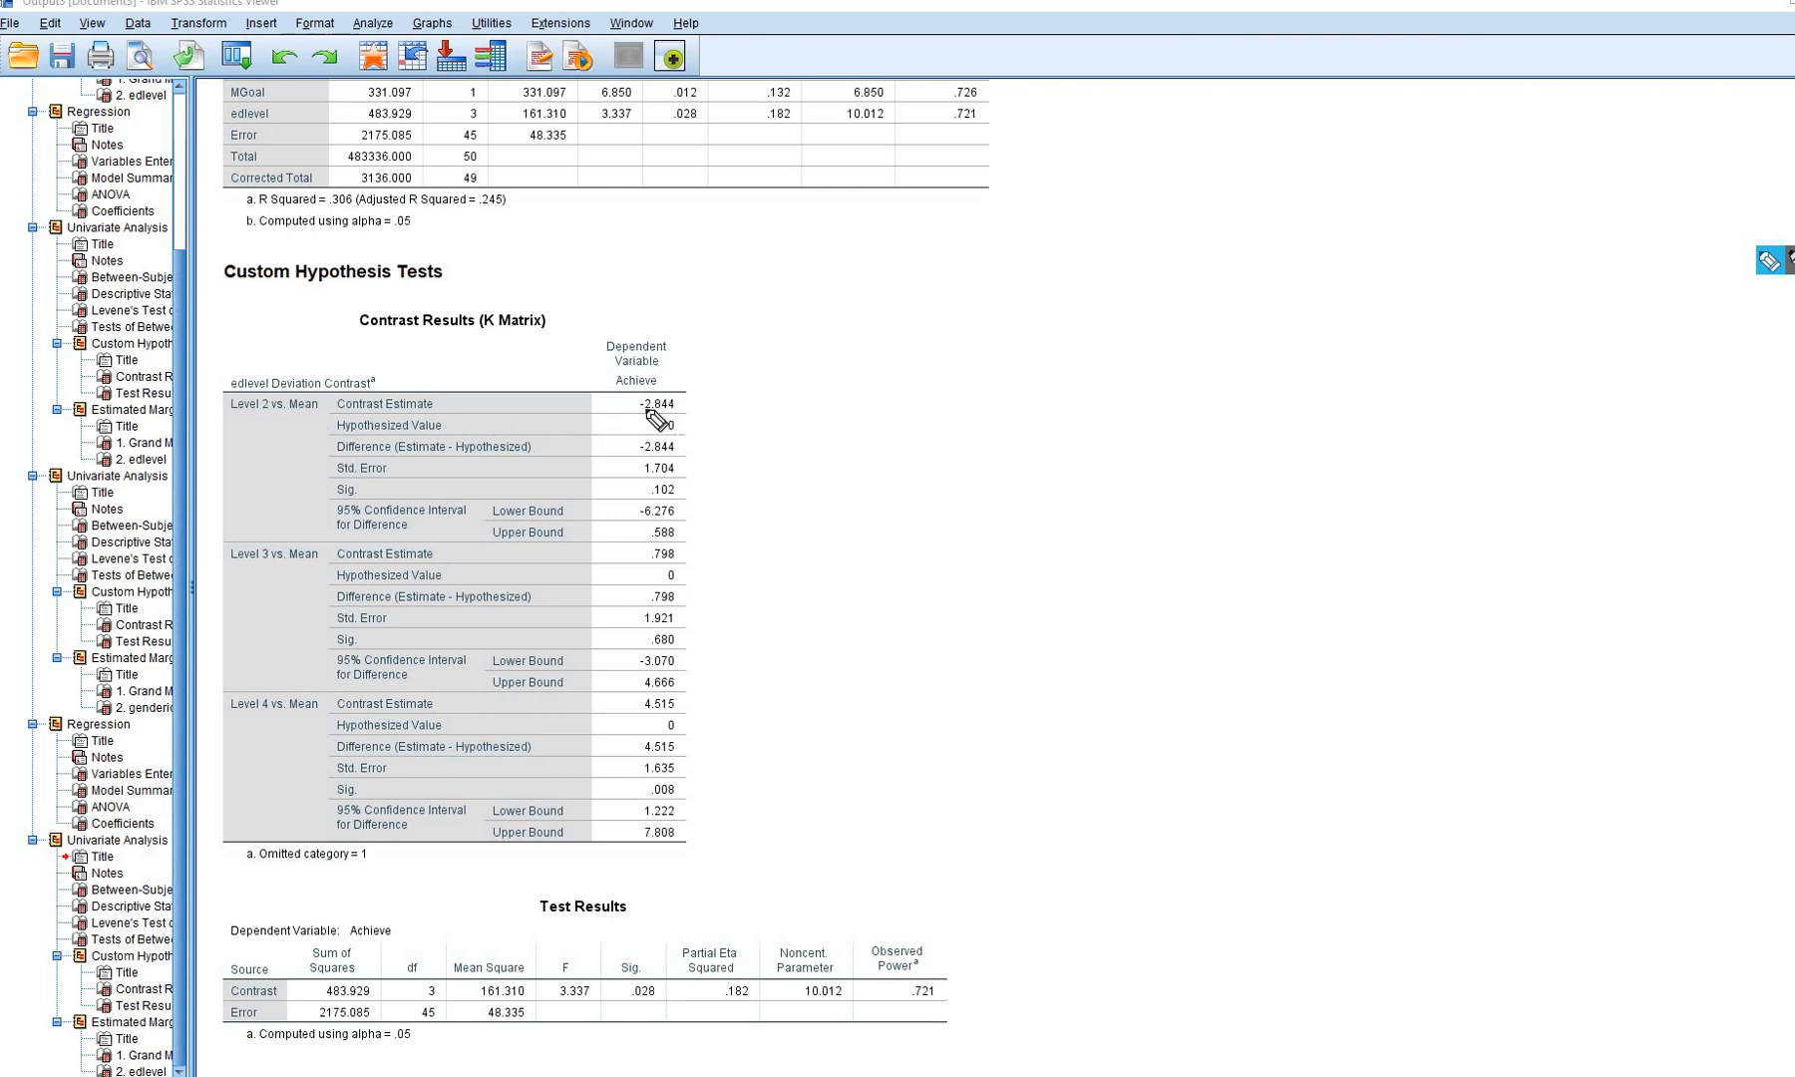
{"action": "left_click_drag", "start_coordinate": [685, 415], "coordinate": [628, 413]}
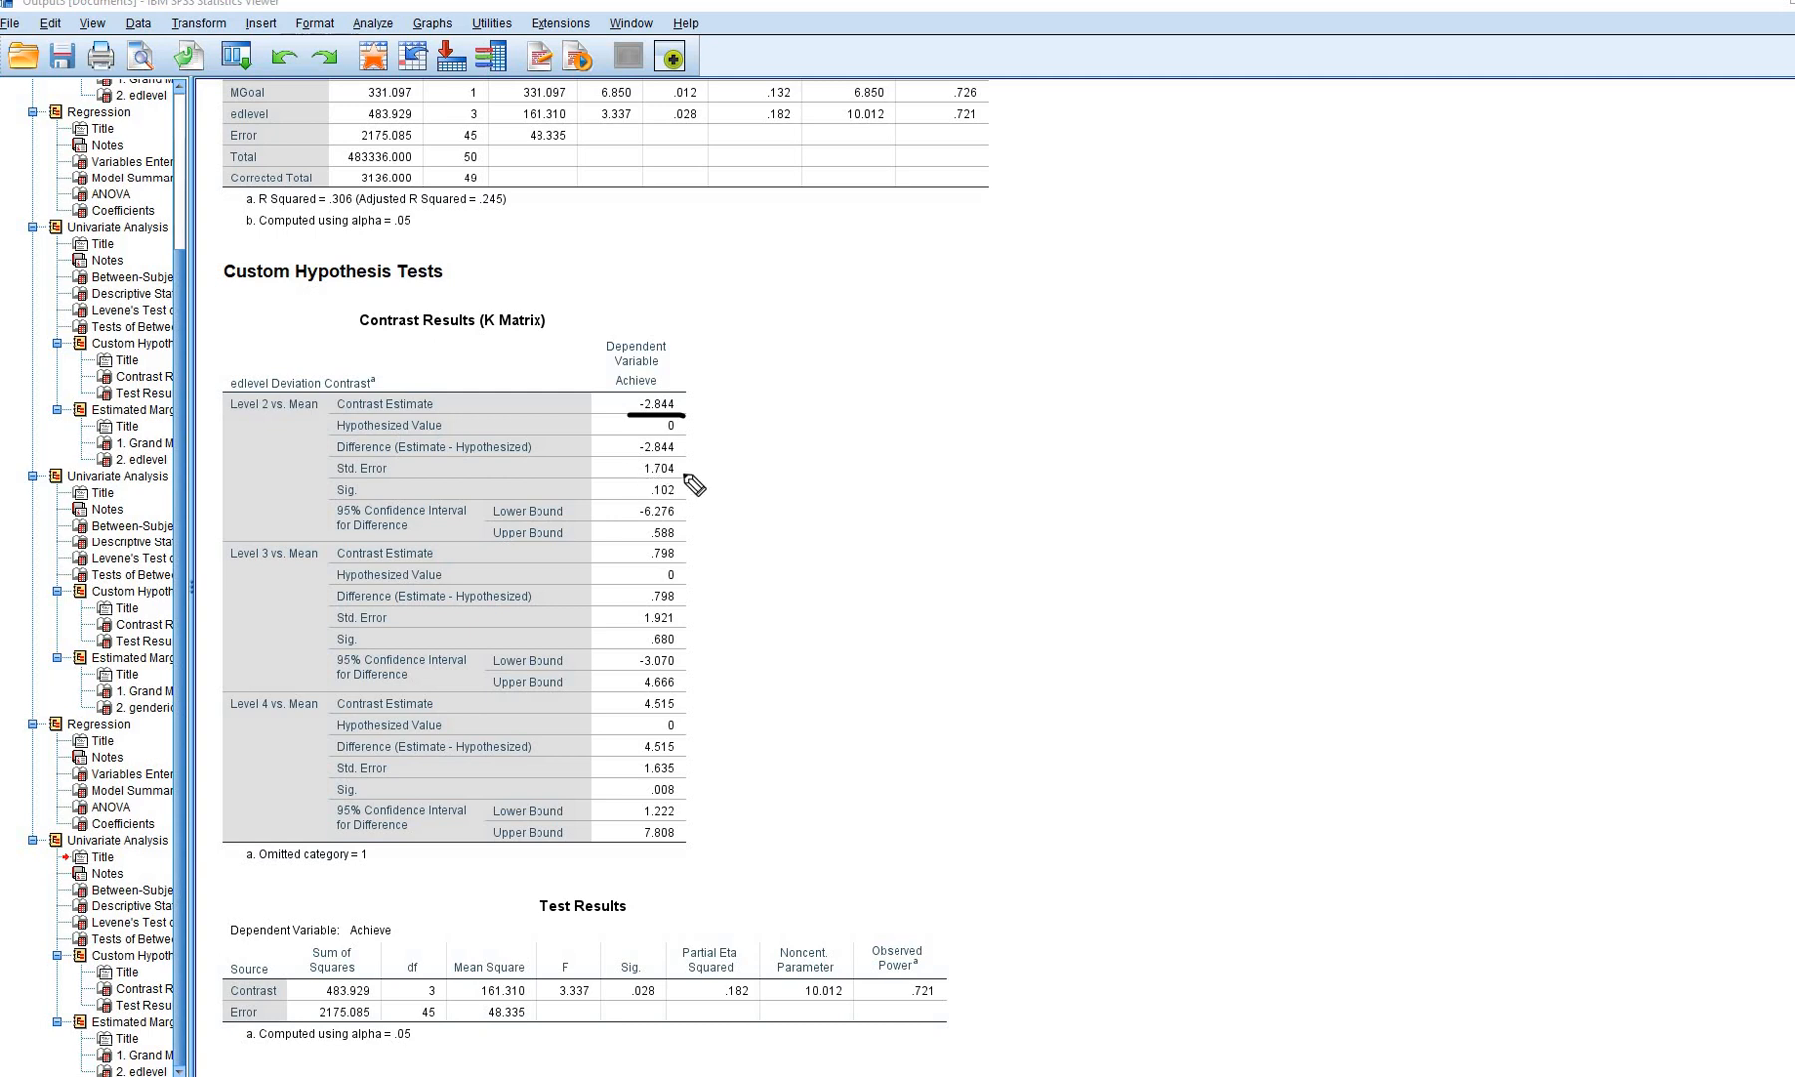
{"action": "left_click_drag", "start_coordinate": [684, 473], "coordinate": [643, 481]}
{"action": "left_click_drag", "start_coordinate": [679, 502], "coordinate": [642, 503]}
{"action": "mouse_move", "coordinate": [703, 565]}
{"action": "left_mouse_down"}
{"action": "mouse_move", "coordinate": [638, 565]}
{"action": "mouse_move", "coordinate": [645, 624]}
{"action": "left_mouse_up"}
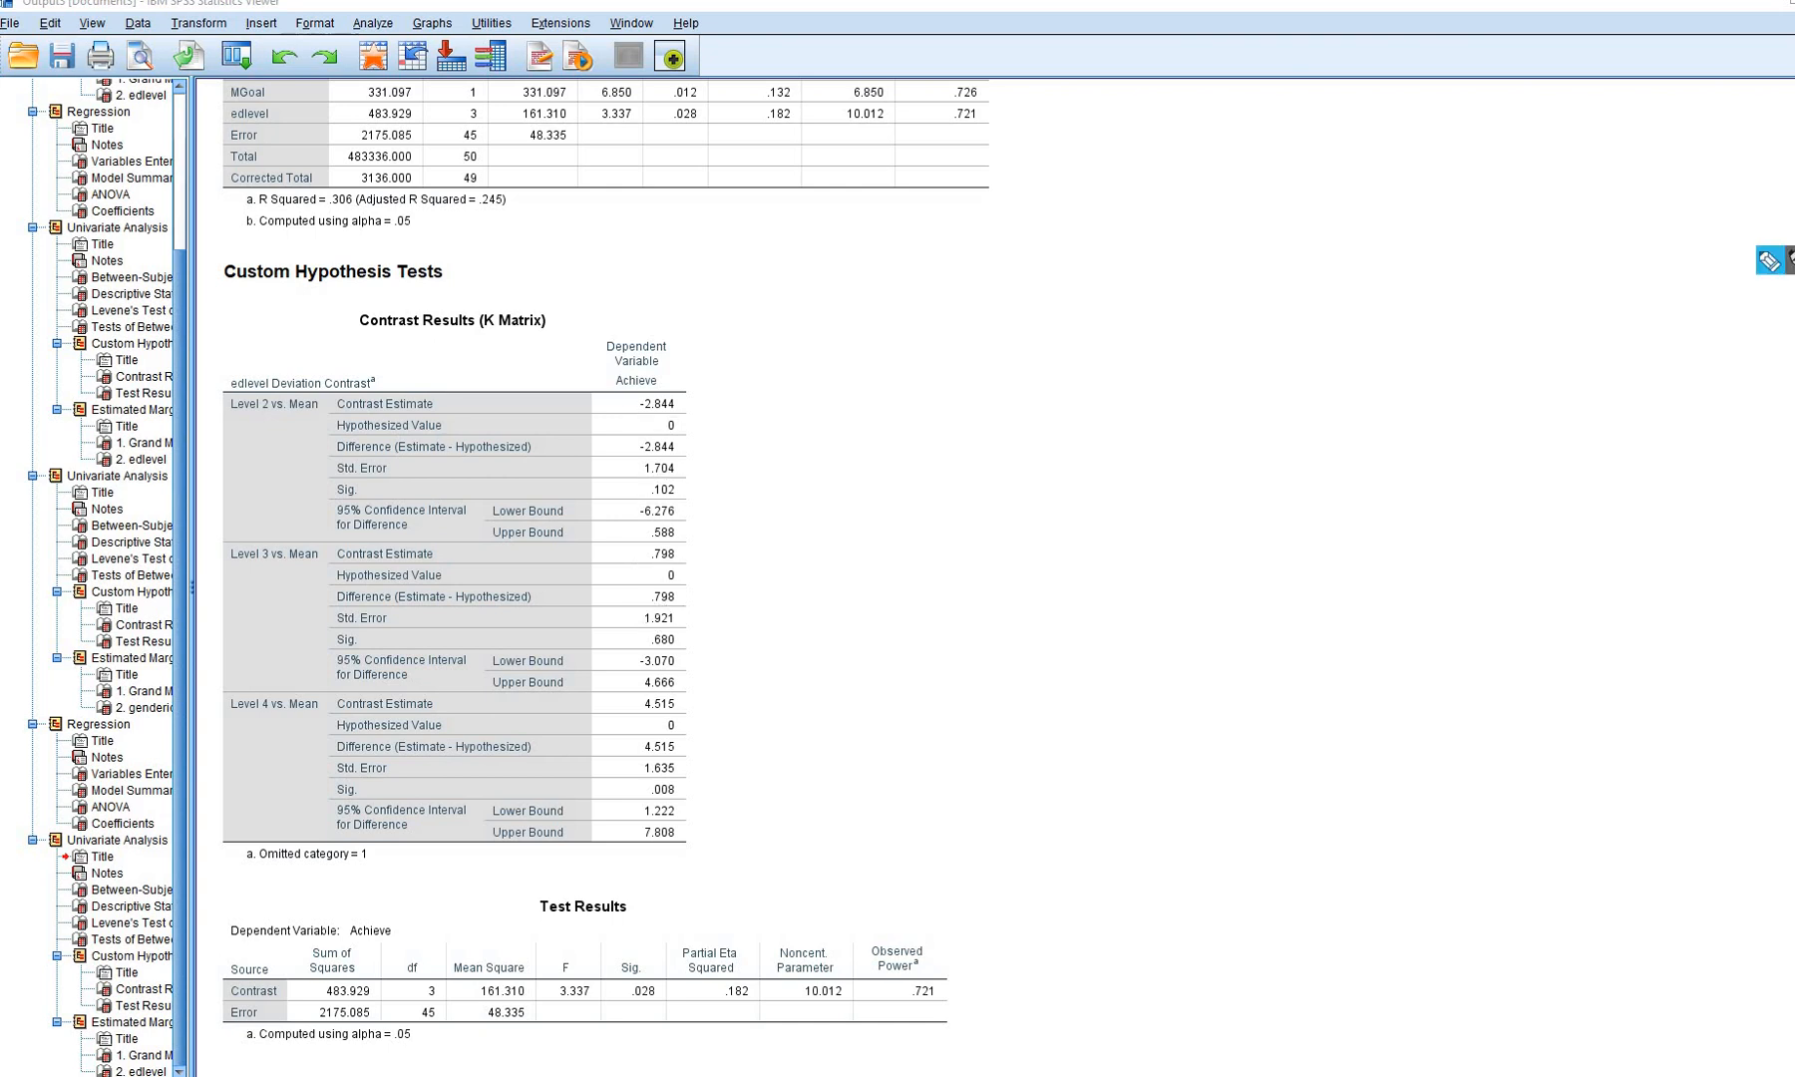
Circle the grand mean and the adjusted edlevel means in the Estimated Marginal Means tables, and clear the marks
{"action": "scroll", "coordinate": [1341, 481], "scroll_direction": "down", "scroll_amount": 5}
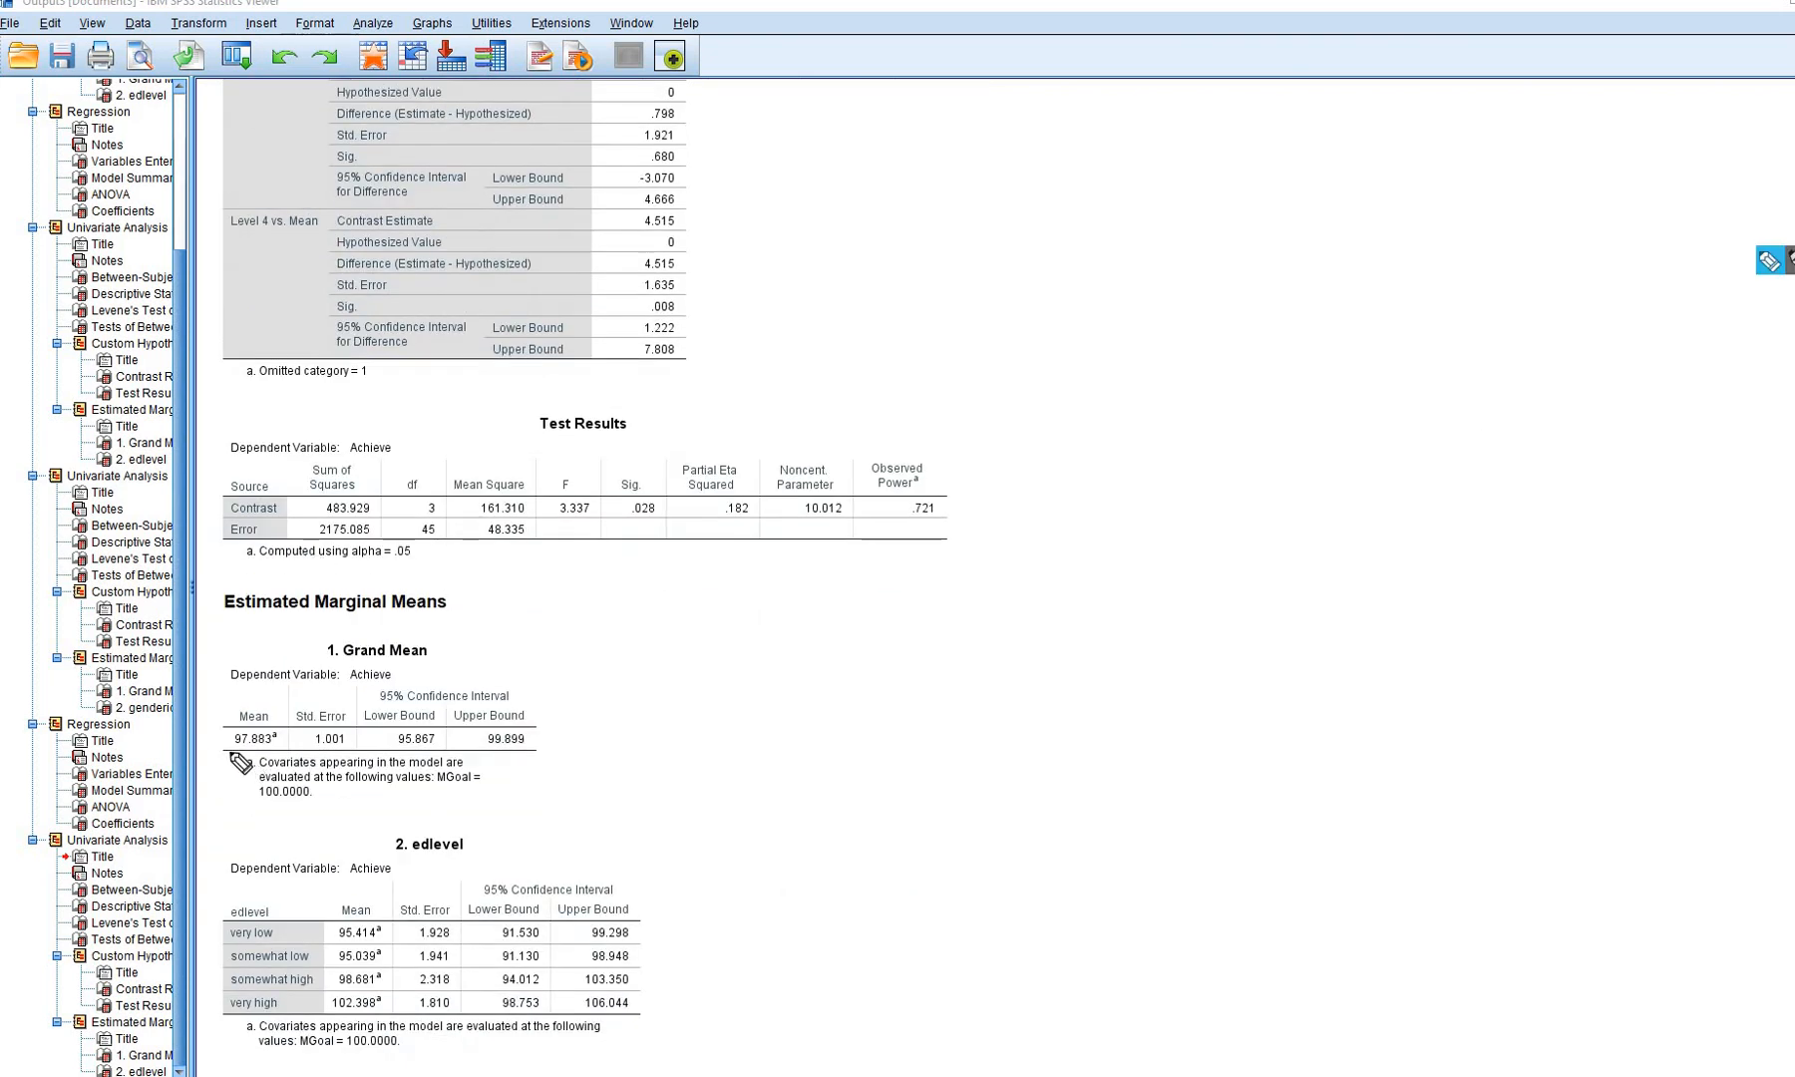
{"action": "mouse_move", "coordinate": [297, 766]}
{"action": "left_mouse_down"}
{"action": "mouse_move", "coordinate": [231, 717]}
{"action": "mouse_move", "coordinate": [304, 710]}
{"action": "left_mouse_up"}
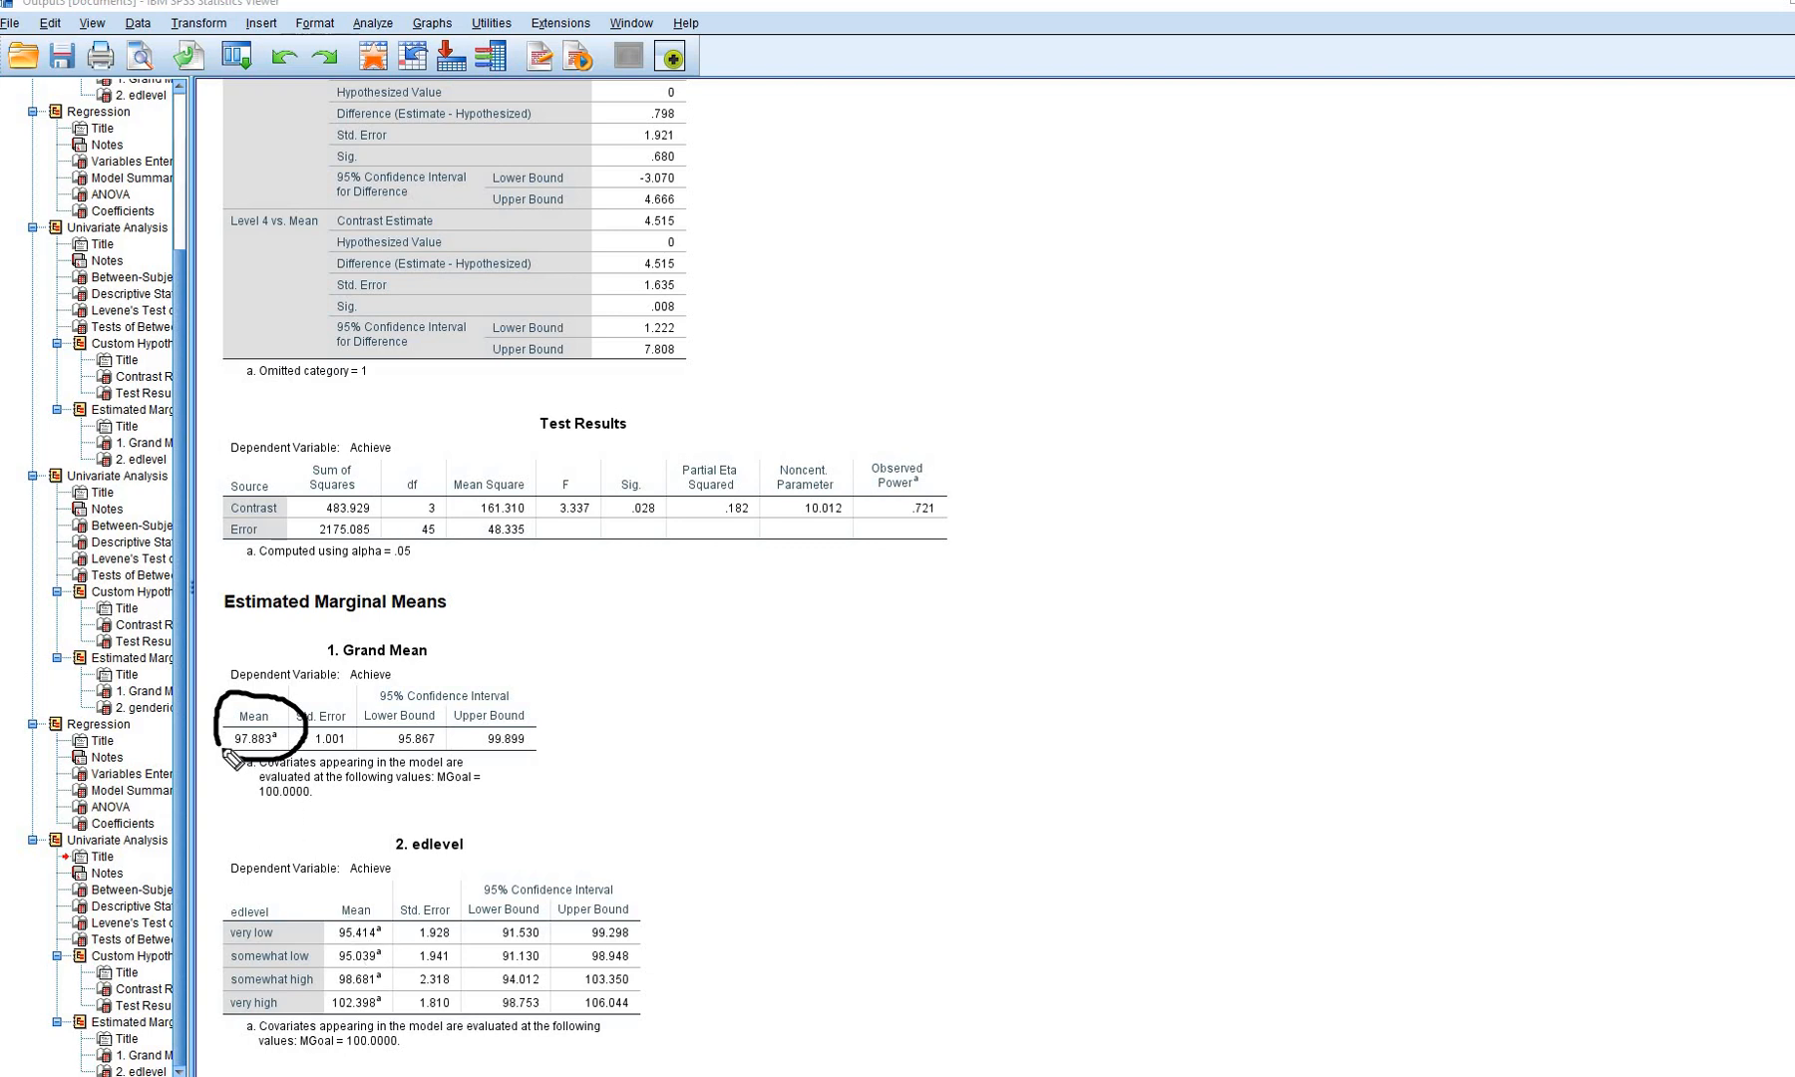
{"action": "mouse_move", "coordinate": [391, 933]}
{"action": "left_mouse_down"}
{"action": "mouse_move", "coordinate": [299, 968]}
{"action": "mouse_move", "coordinate": [404, 972]}
{"action": "left_mouse_up"}
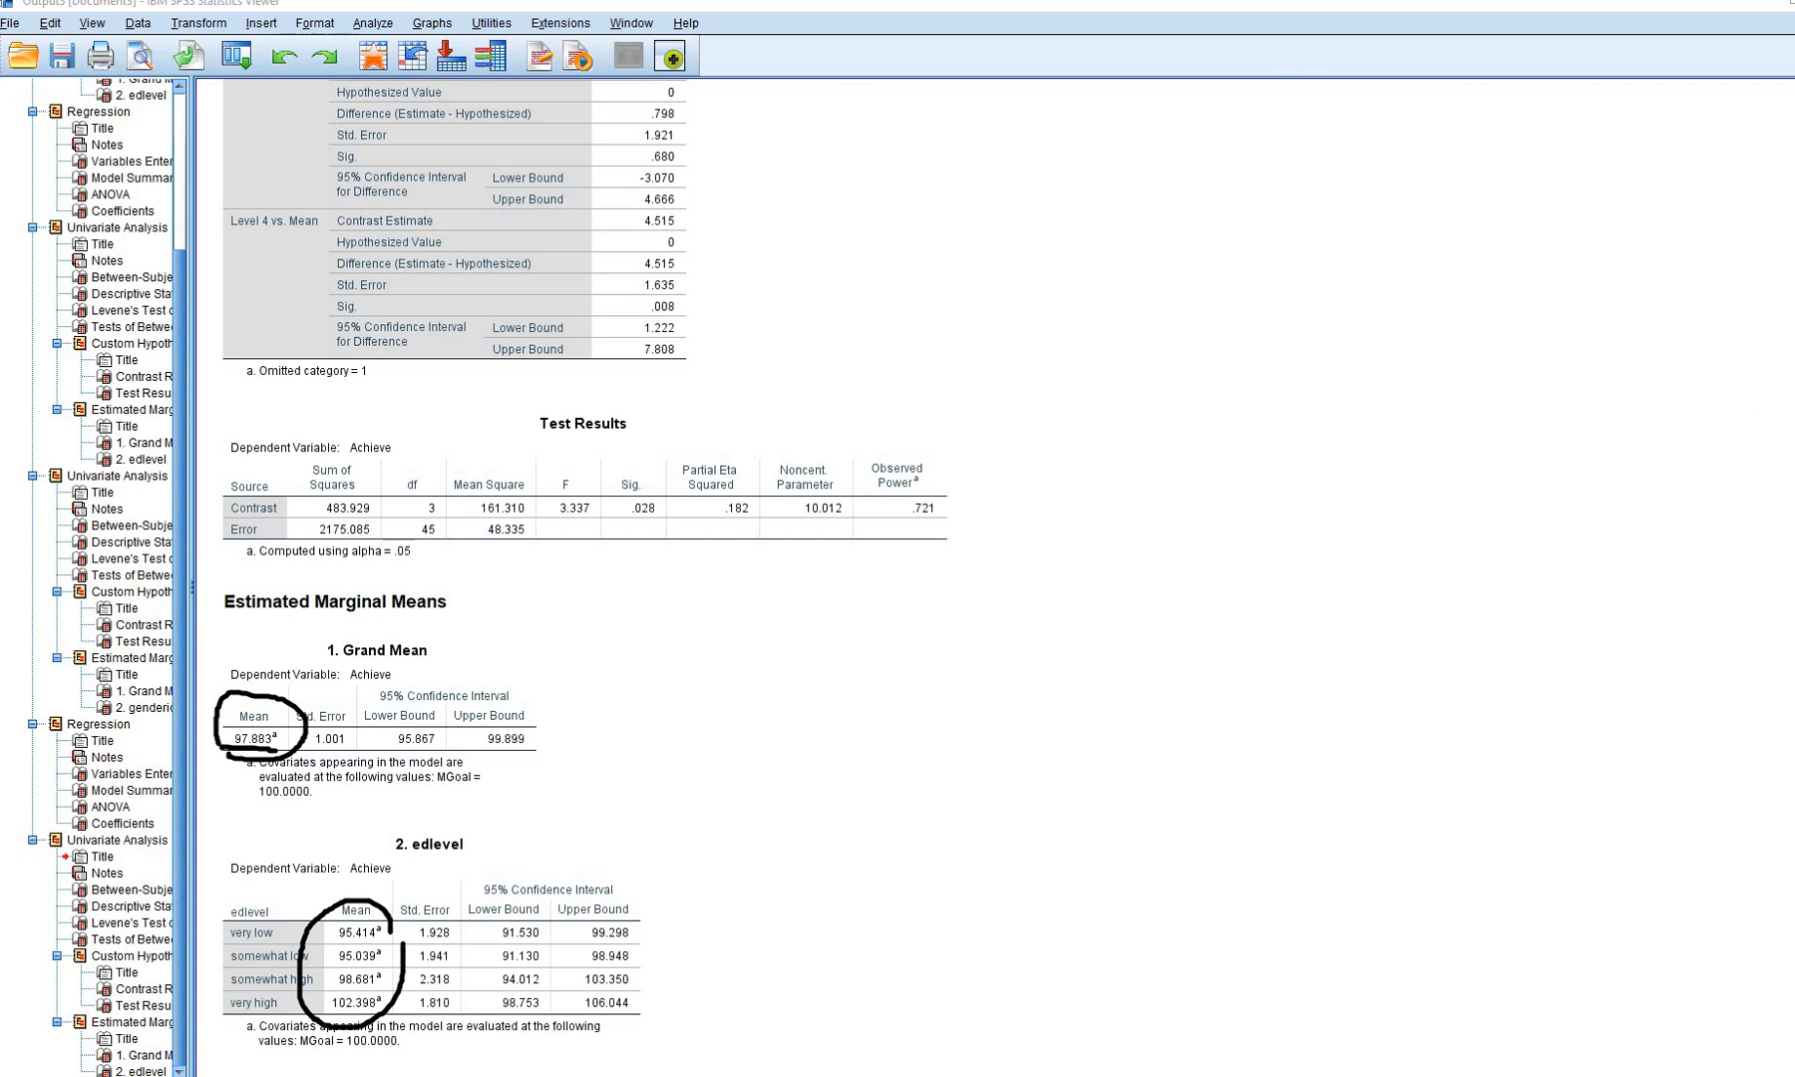
{"action": "key", "text": "Escape"}
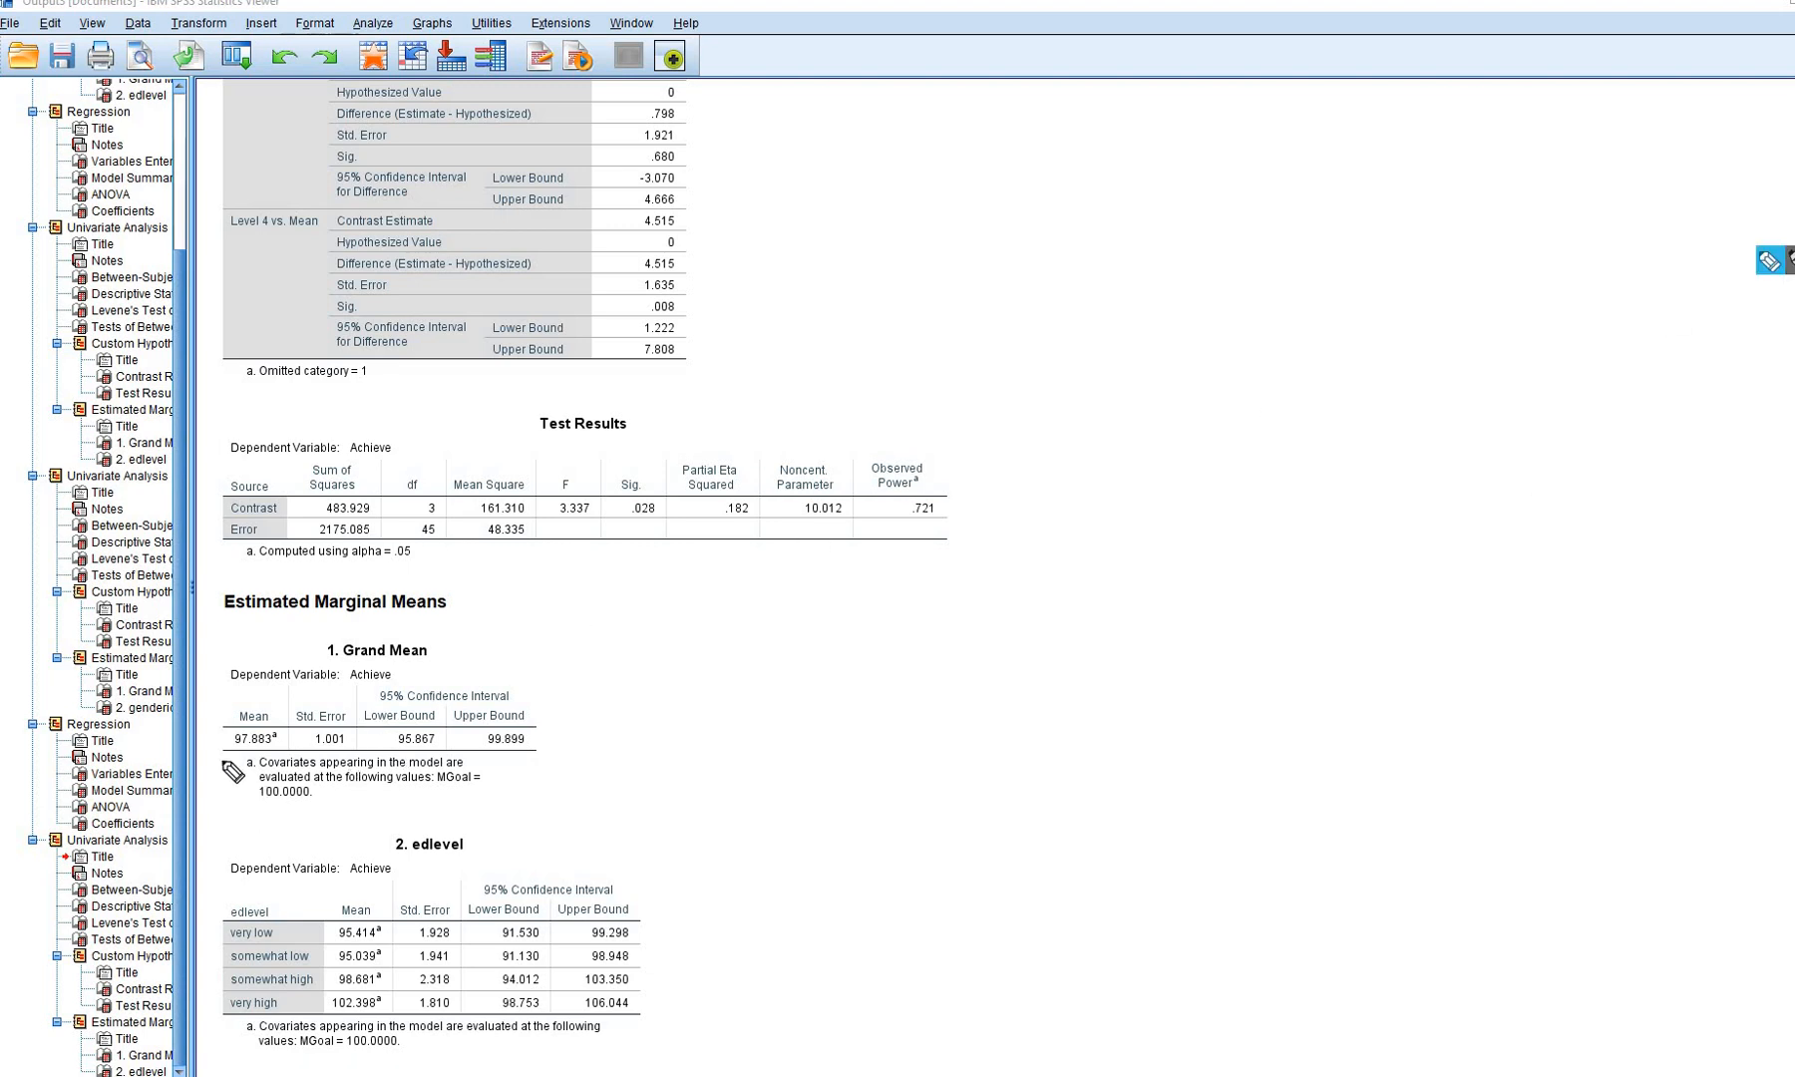
{"action": "mouse_move", "coordinate": [283, 712]}
{"action": "left_mouse_down"}
{"action": "mouse_move", "coordinate": [223, 760]}
{"action": "mouse_move", "coordinate": [250, 706]}
{"action": "mouse_move", "coordinate": [295, 750]}
{"action": "left_mouse_up"}
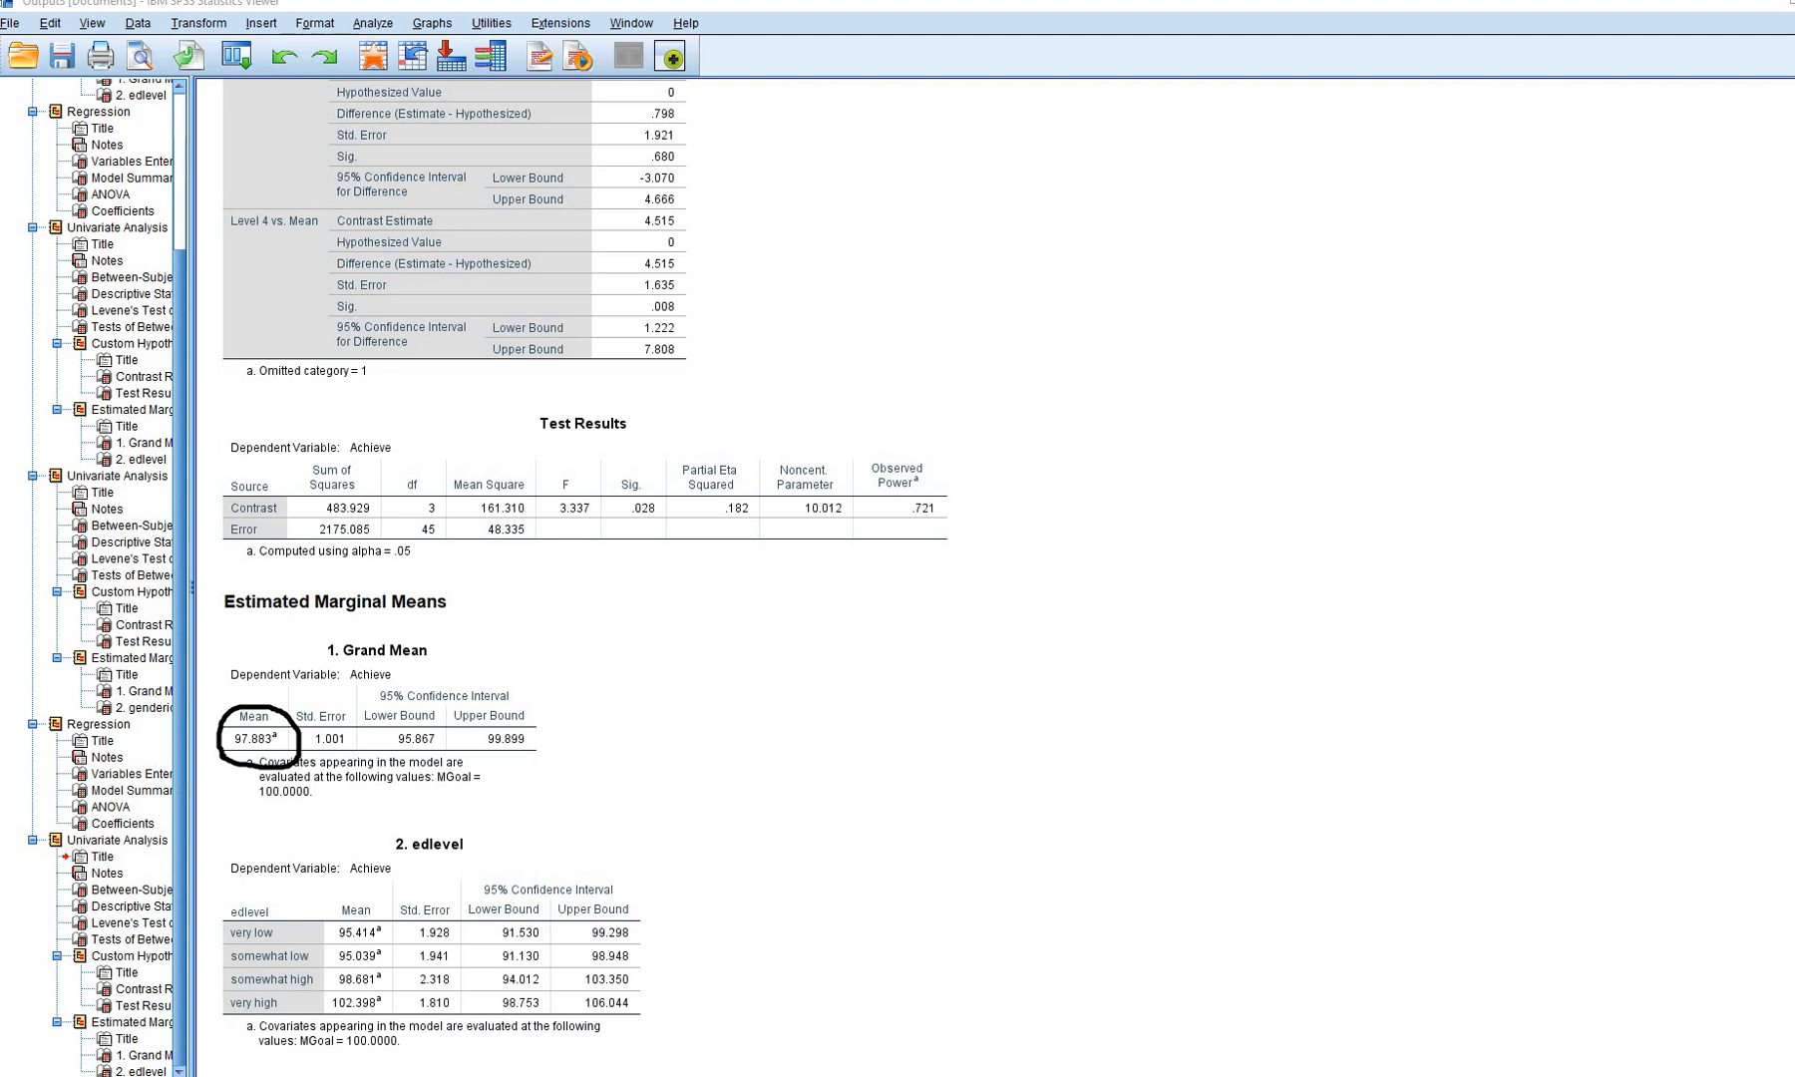
{"action": "key", "text": "Escape"}
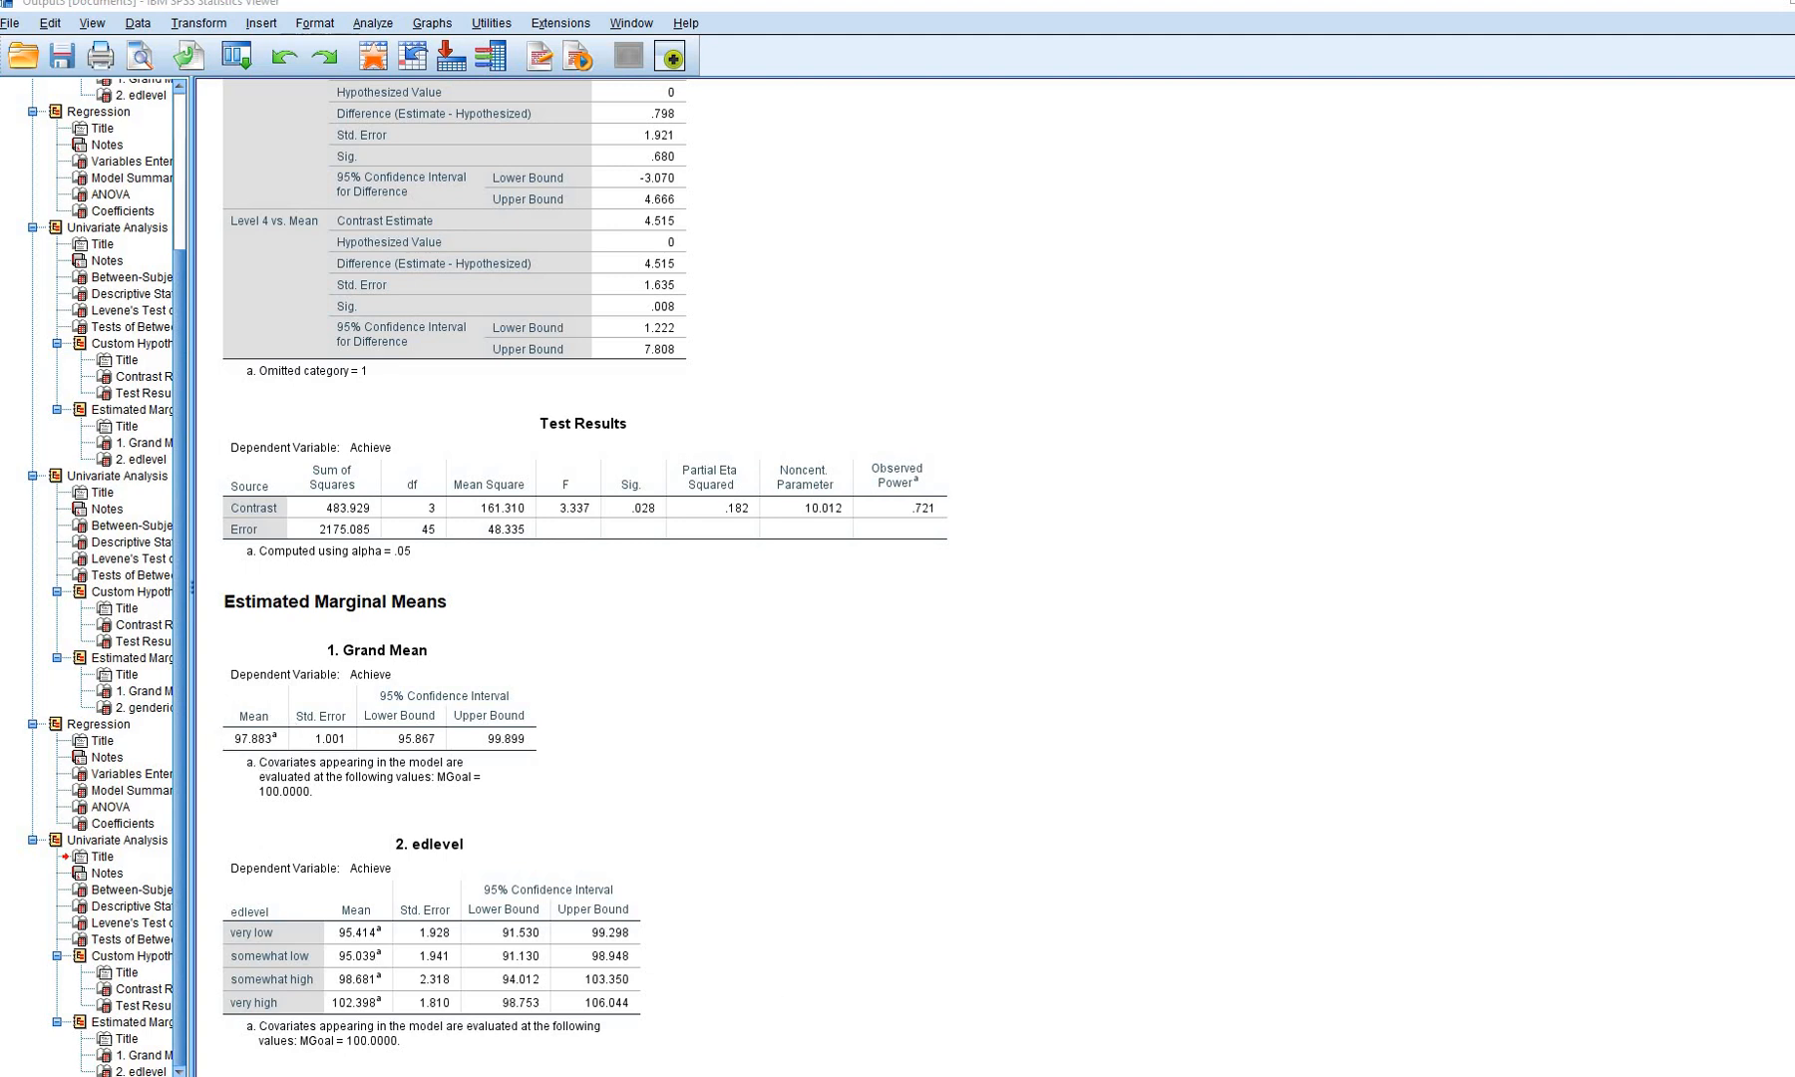
Switch back to the Data Editor and highlight the MgoalCentered column
{"action": "left_click", "coordinate": [562, 1064]}
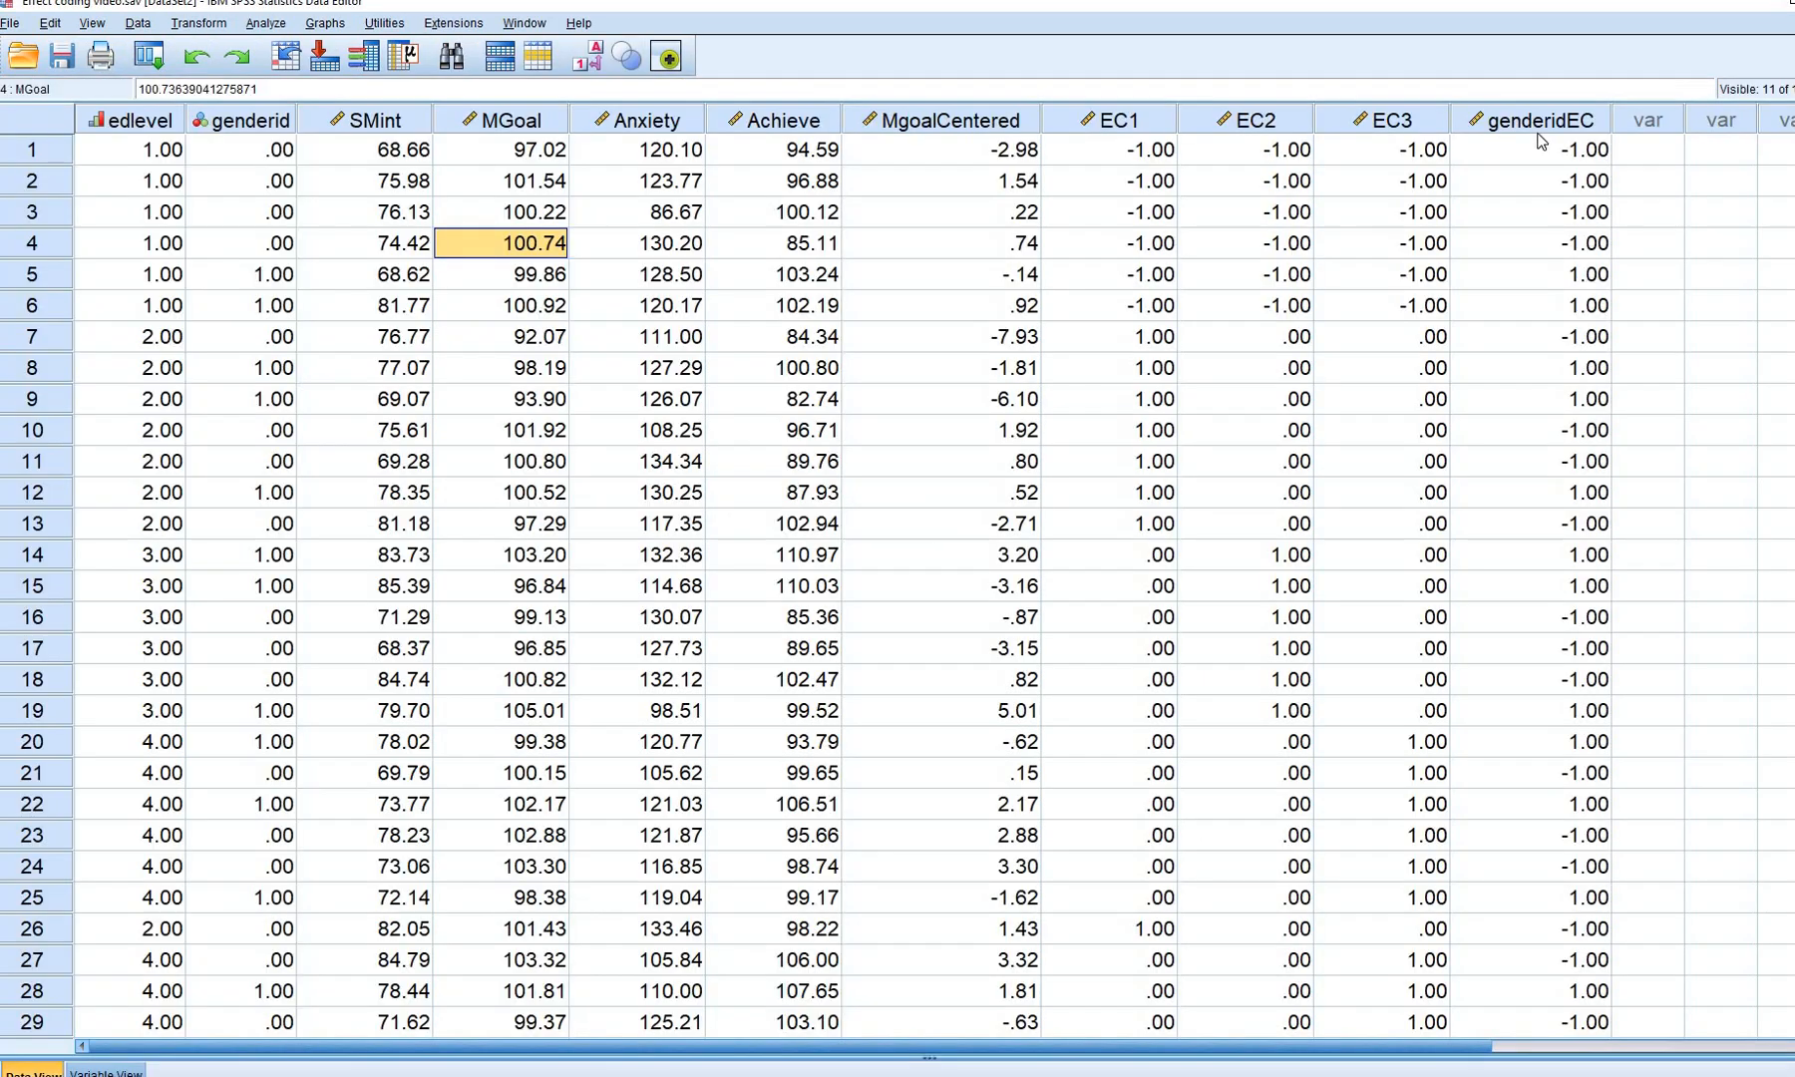
{"action": "left_click", "coordinate": [946, 120]}
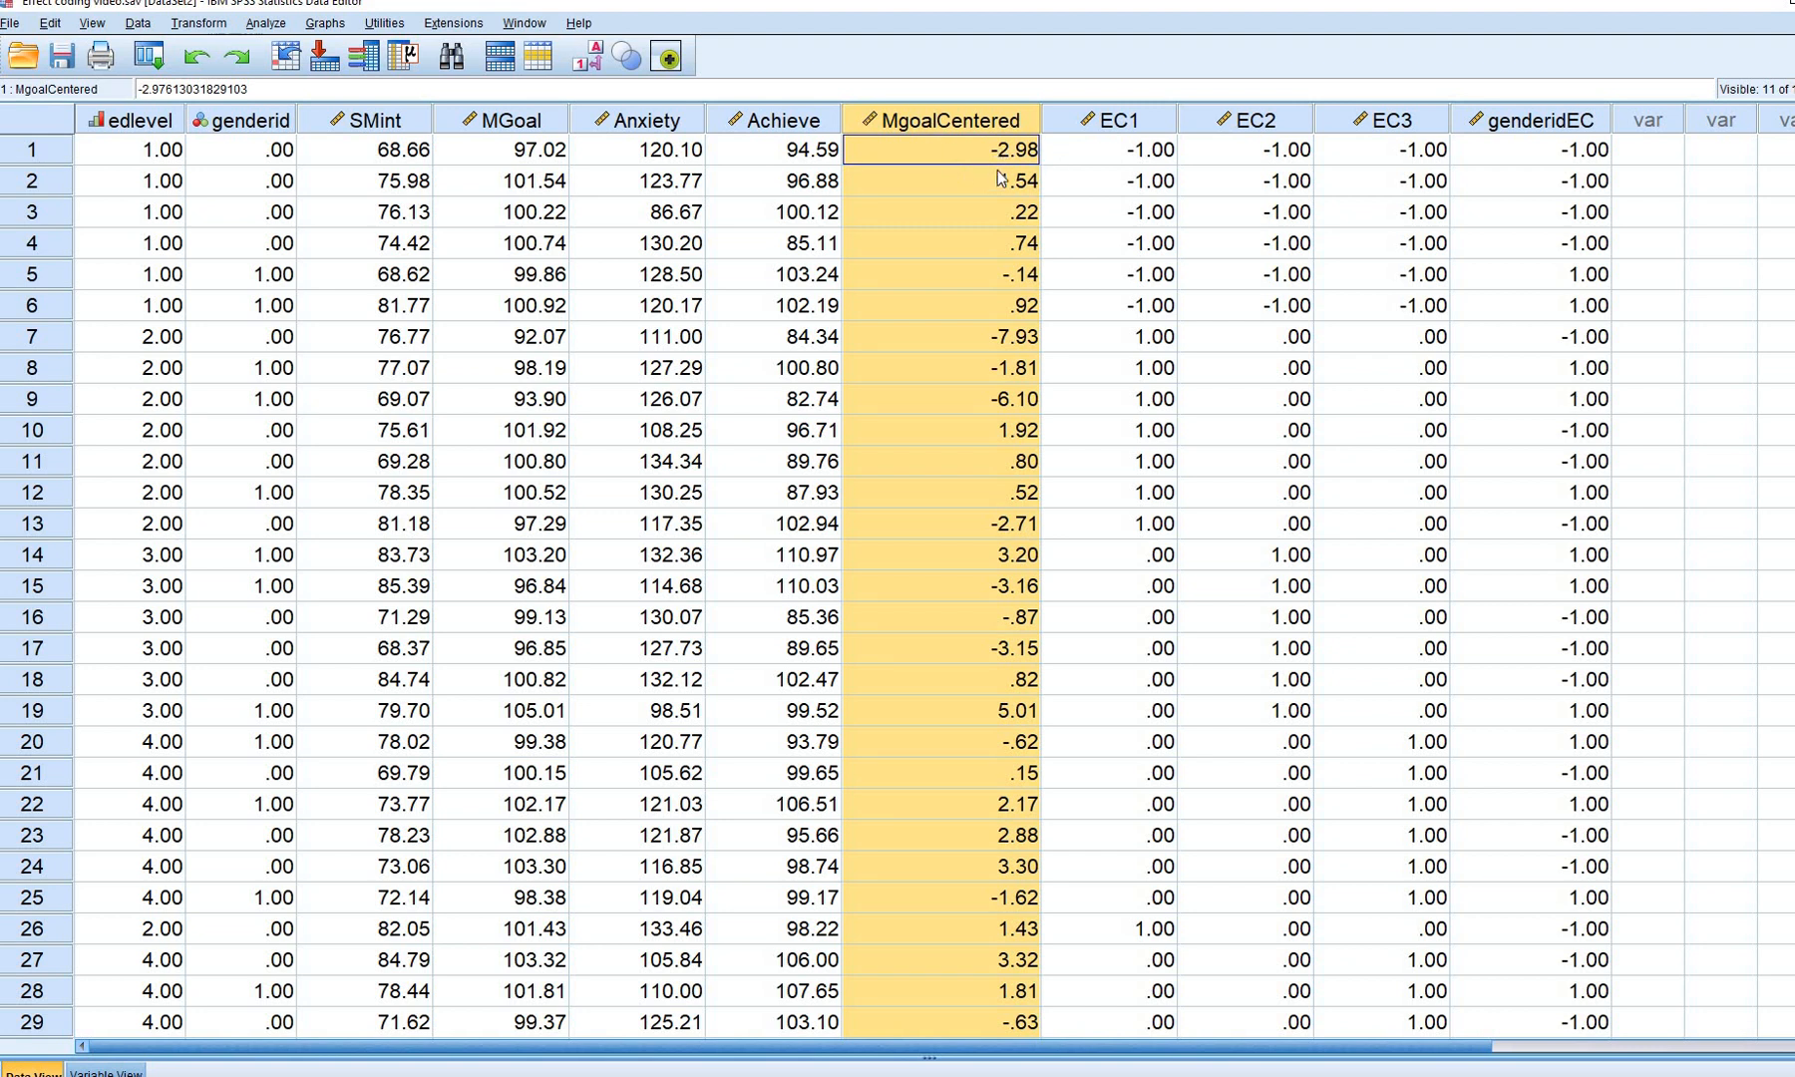
{"action": "left_click", "coordinate": [1095, 284]}
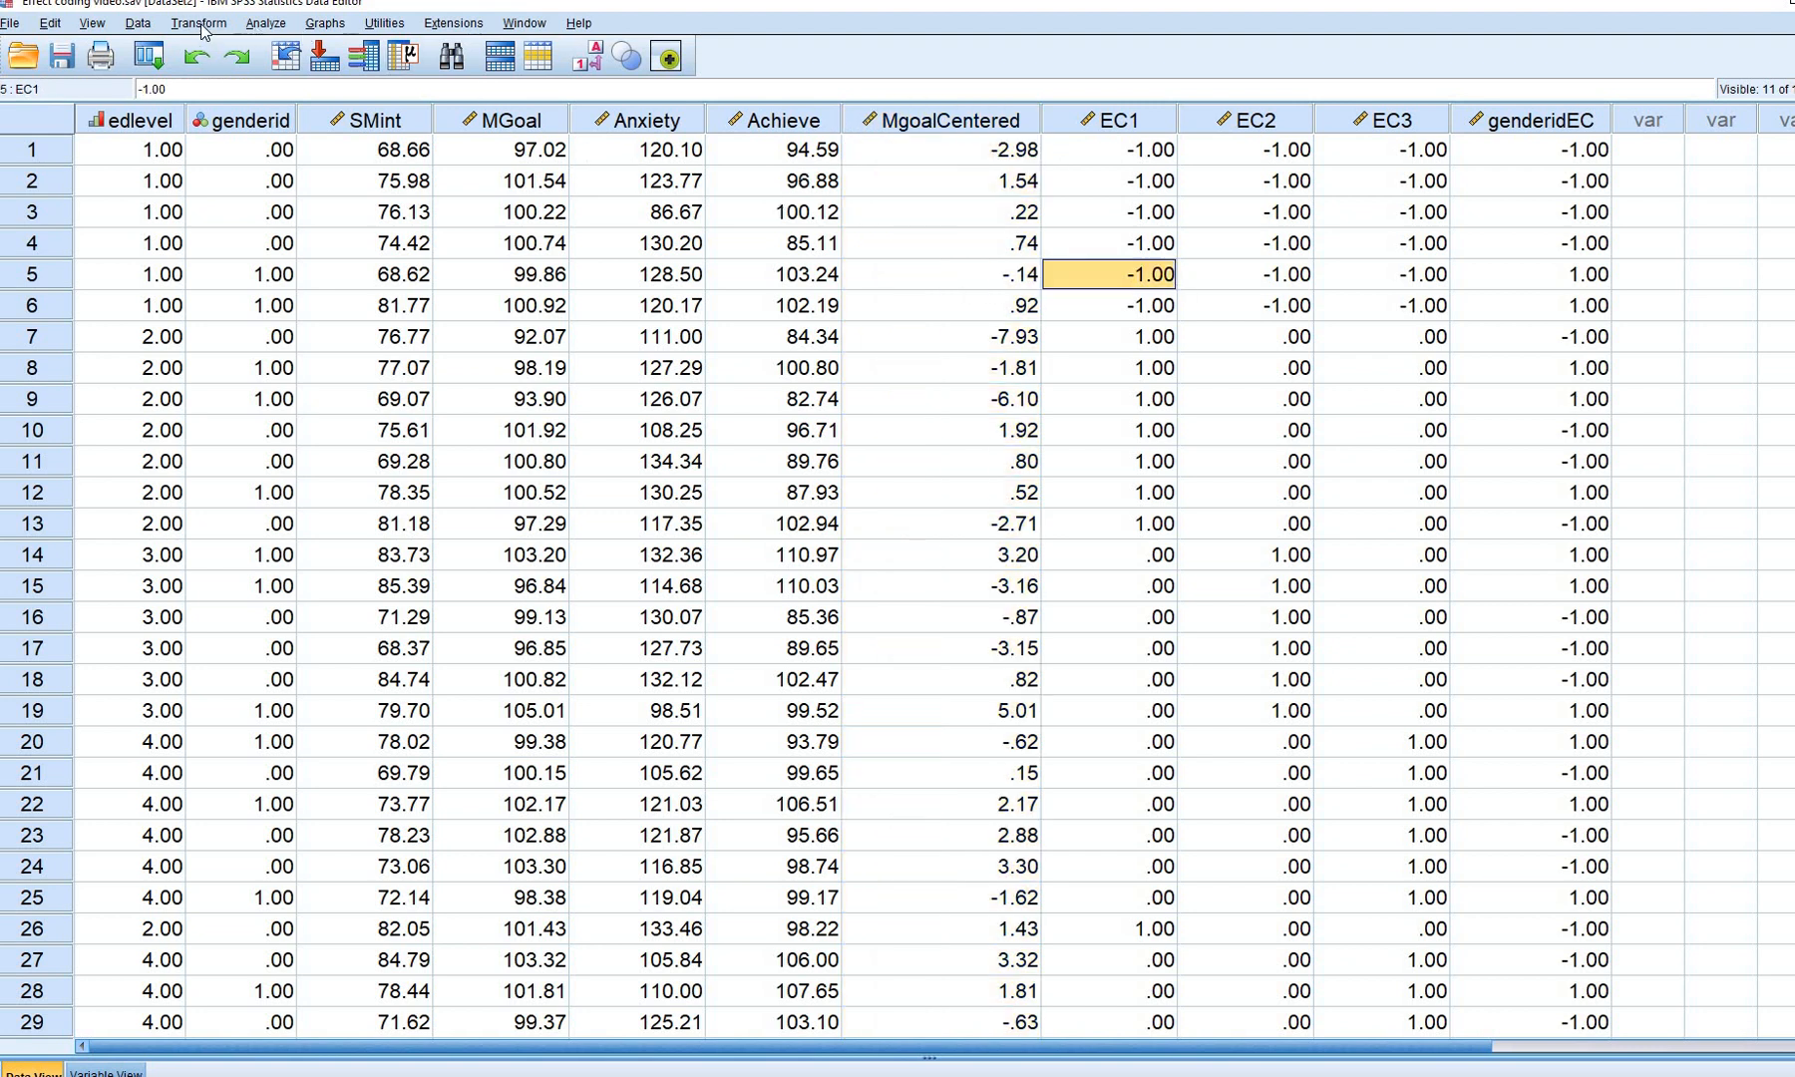
Run Descriptives on MGoal and inspect its mean in the Descriptive Statistics table
{"action": "left_click", "coordinate": [275, 27]}
{"action": "mouse_move", "coordinate": [419, 71]}
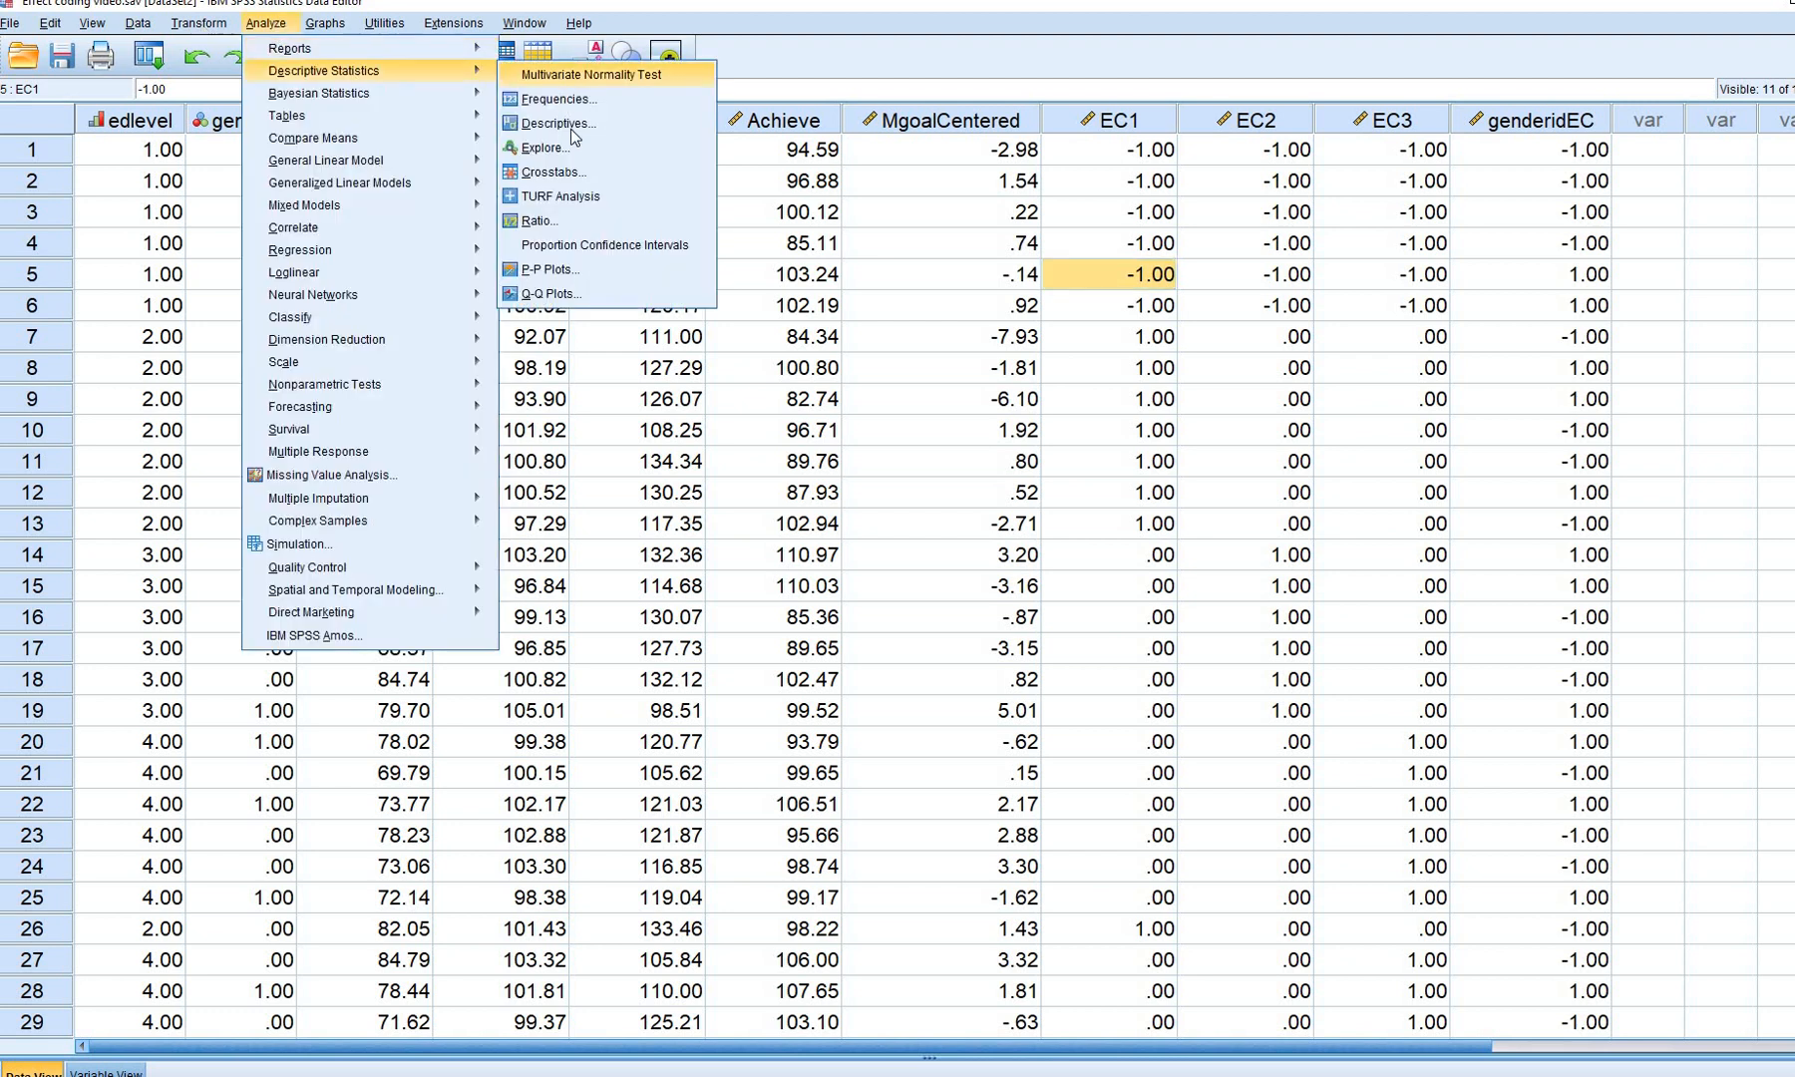
{"action": "key", "text": "Return"}
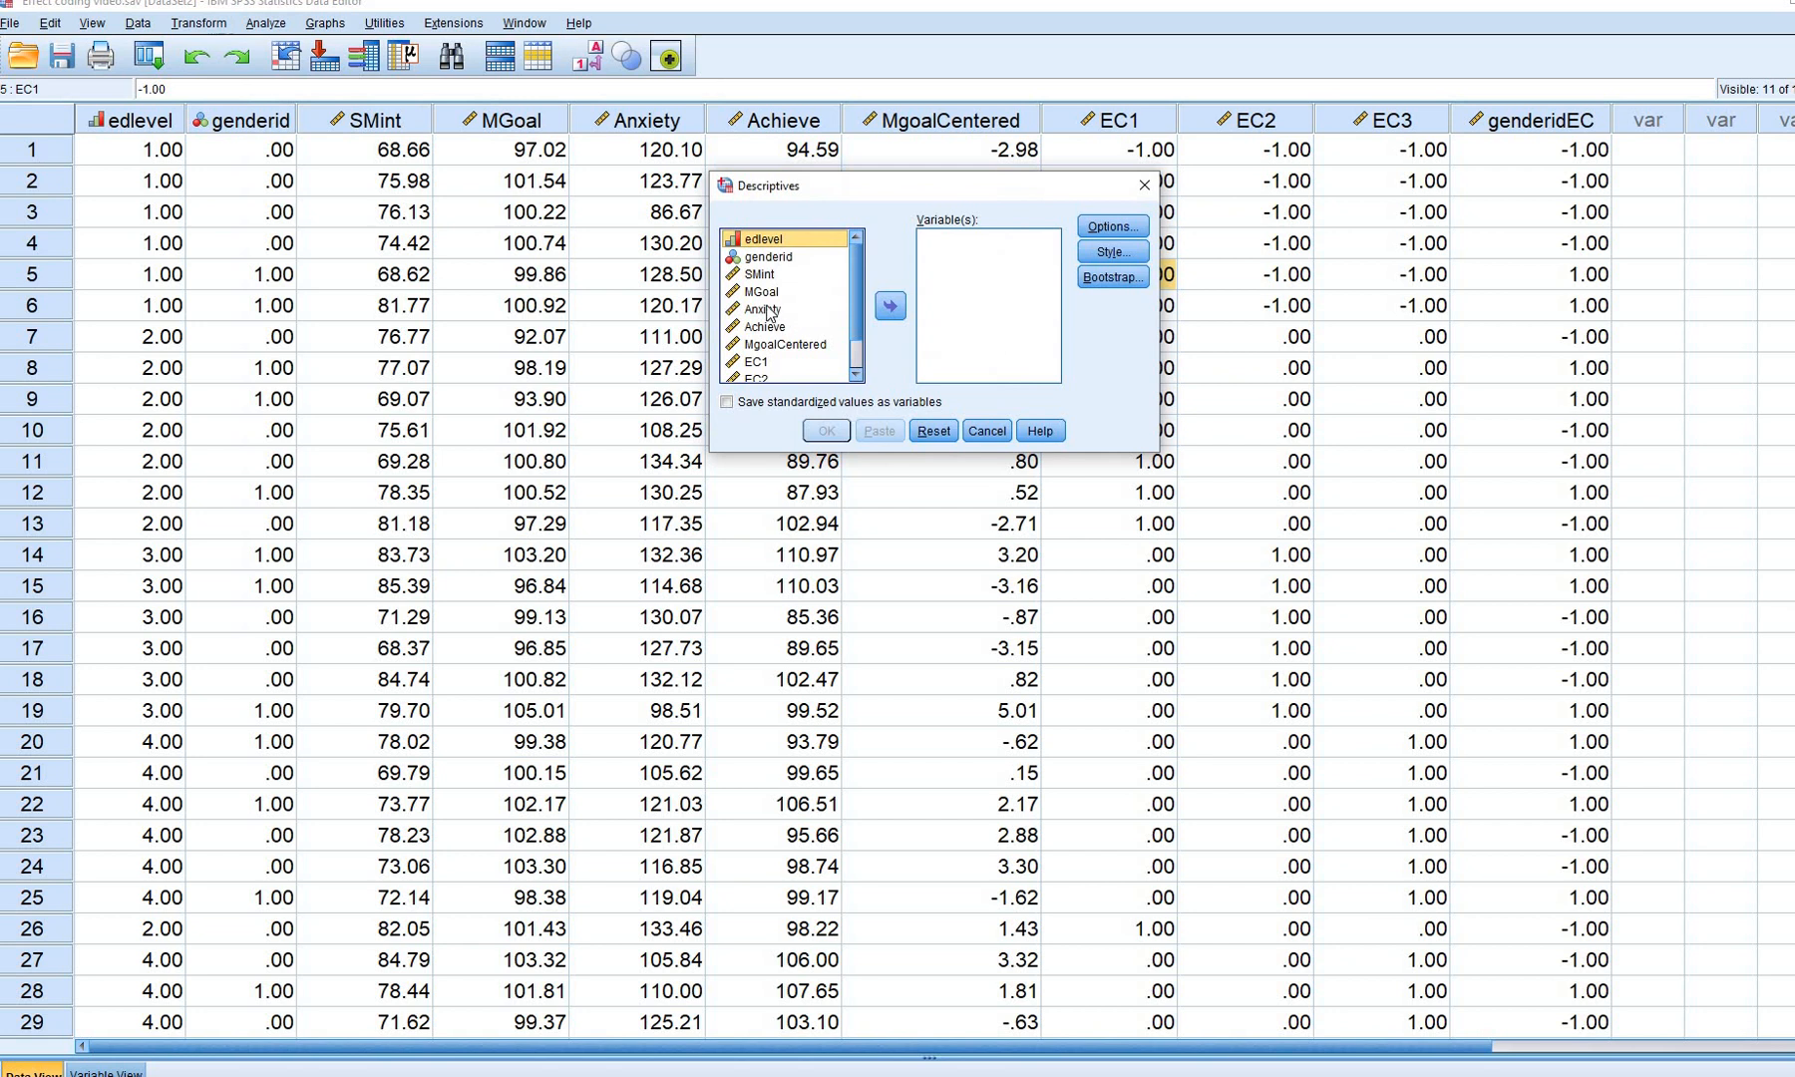
{"action": "left_click", "coordinate": [772, 294]}
{"action": "left_click", "coordinate": [891, 306]}
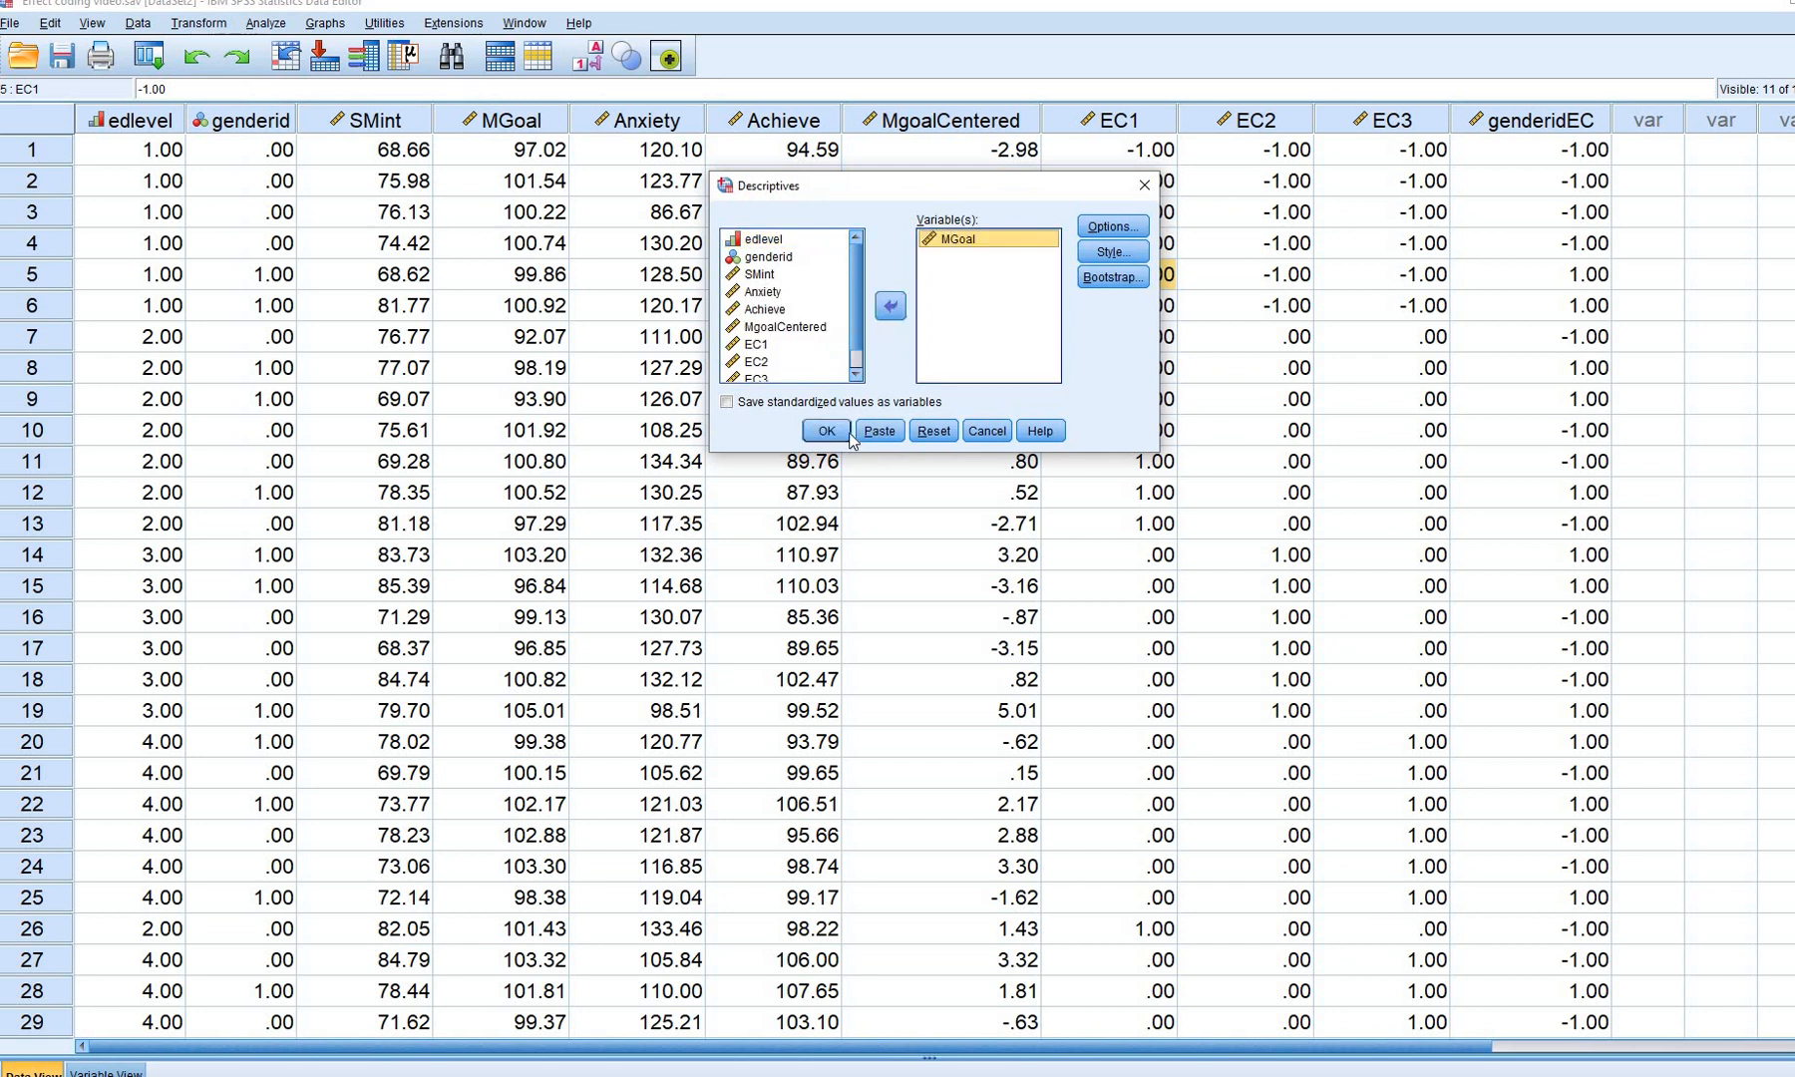
{"action": "left_click", "coordinate": [825, 435]}
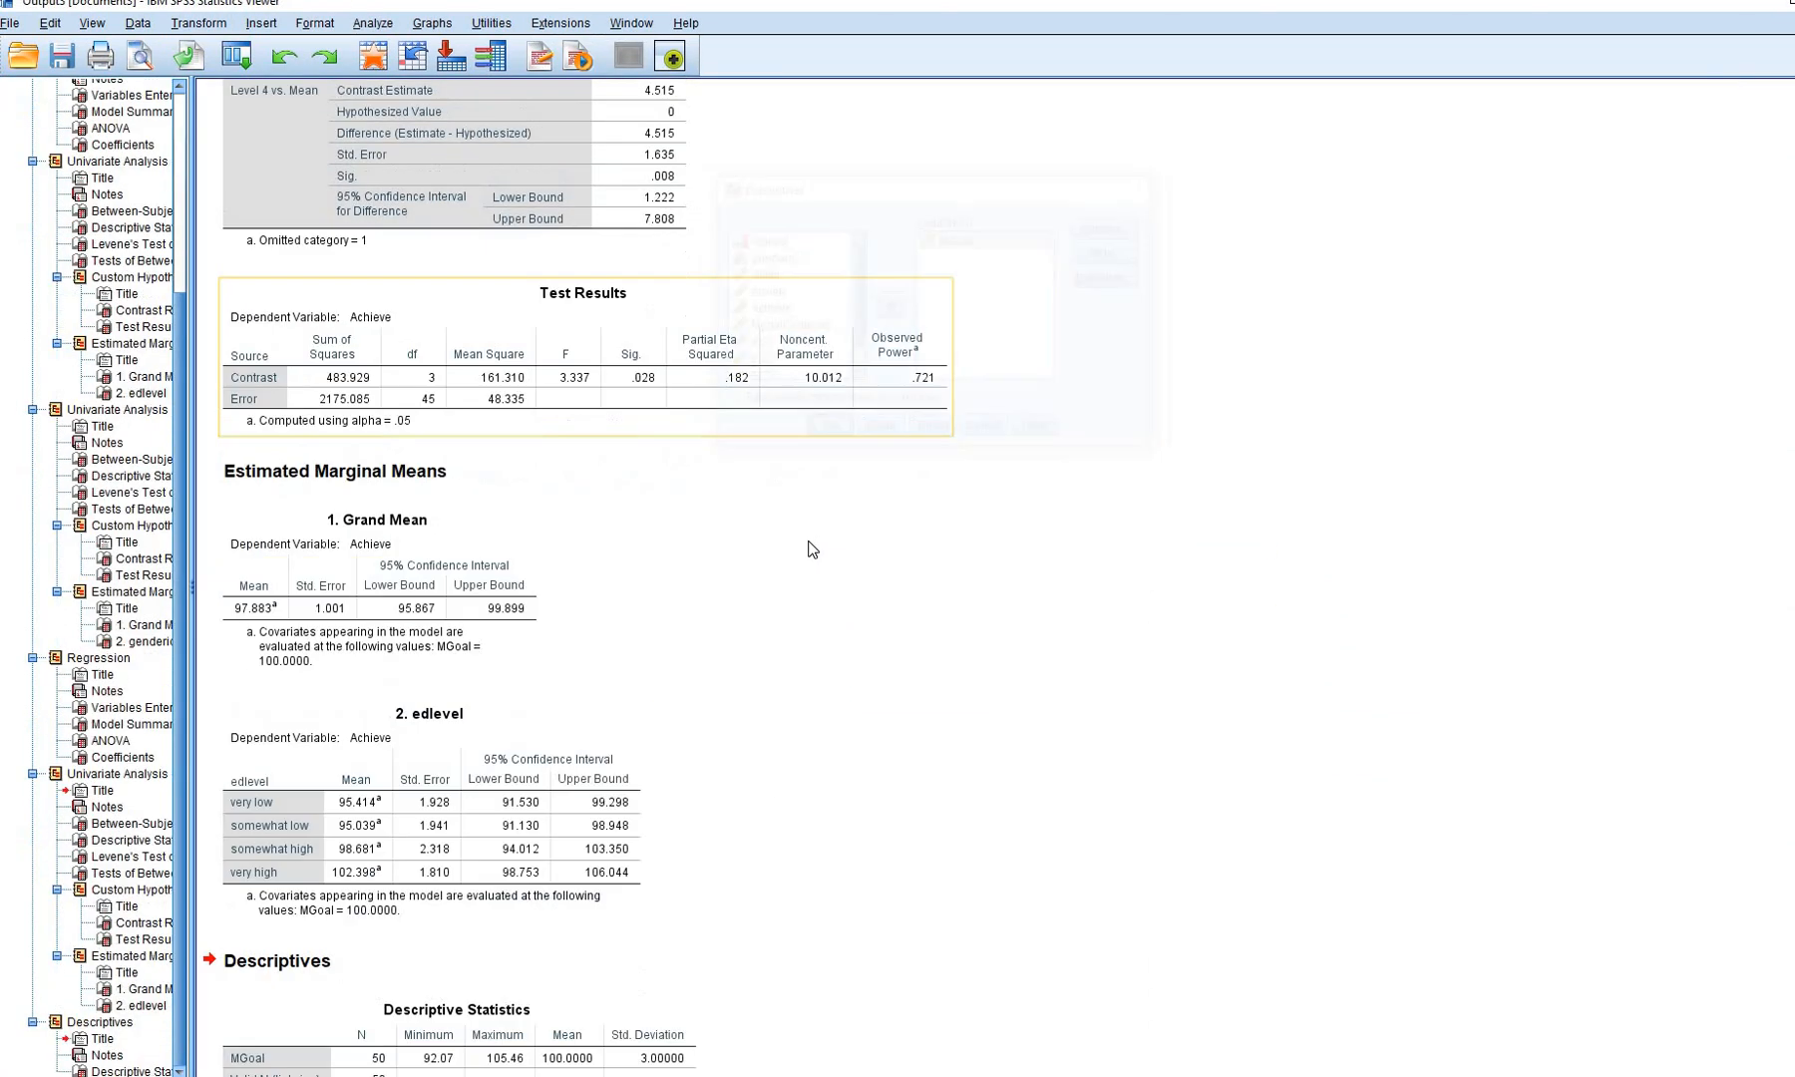
{"action": "left_click", "coordinate": [575, 1023]}
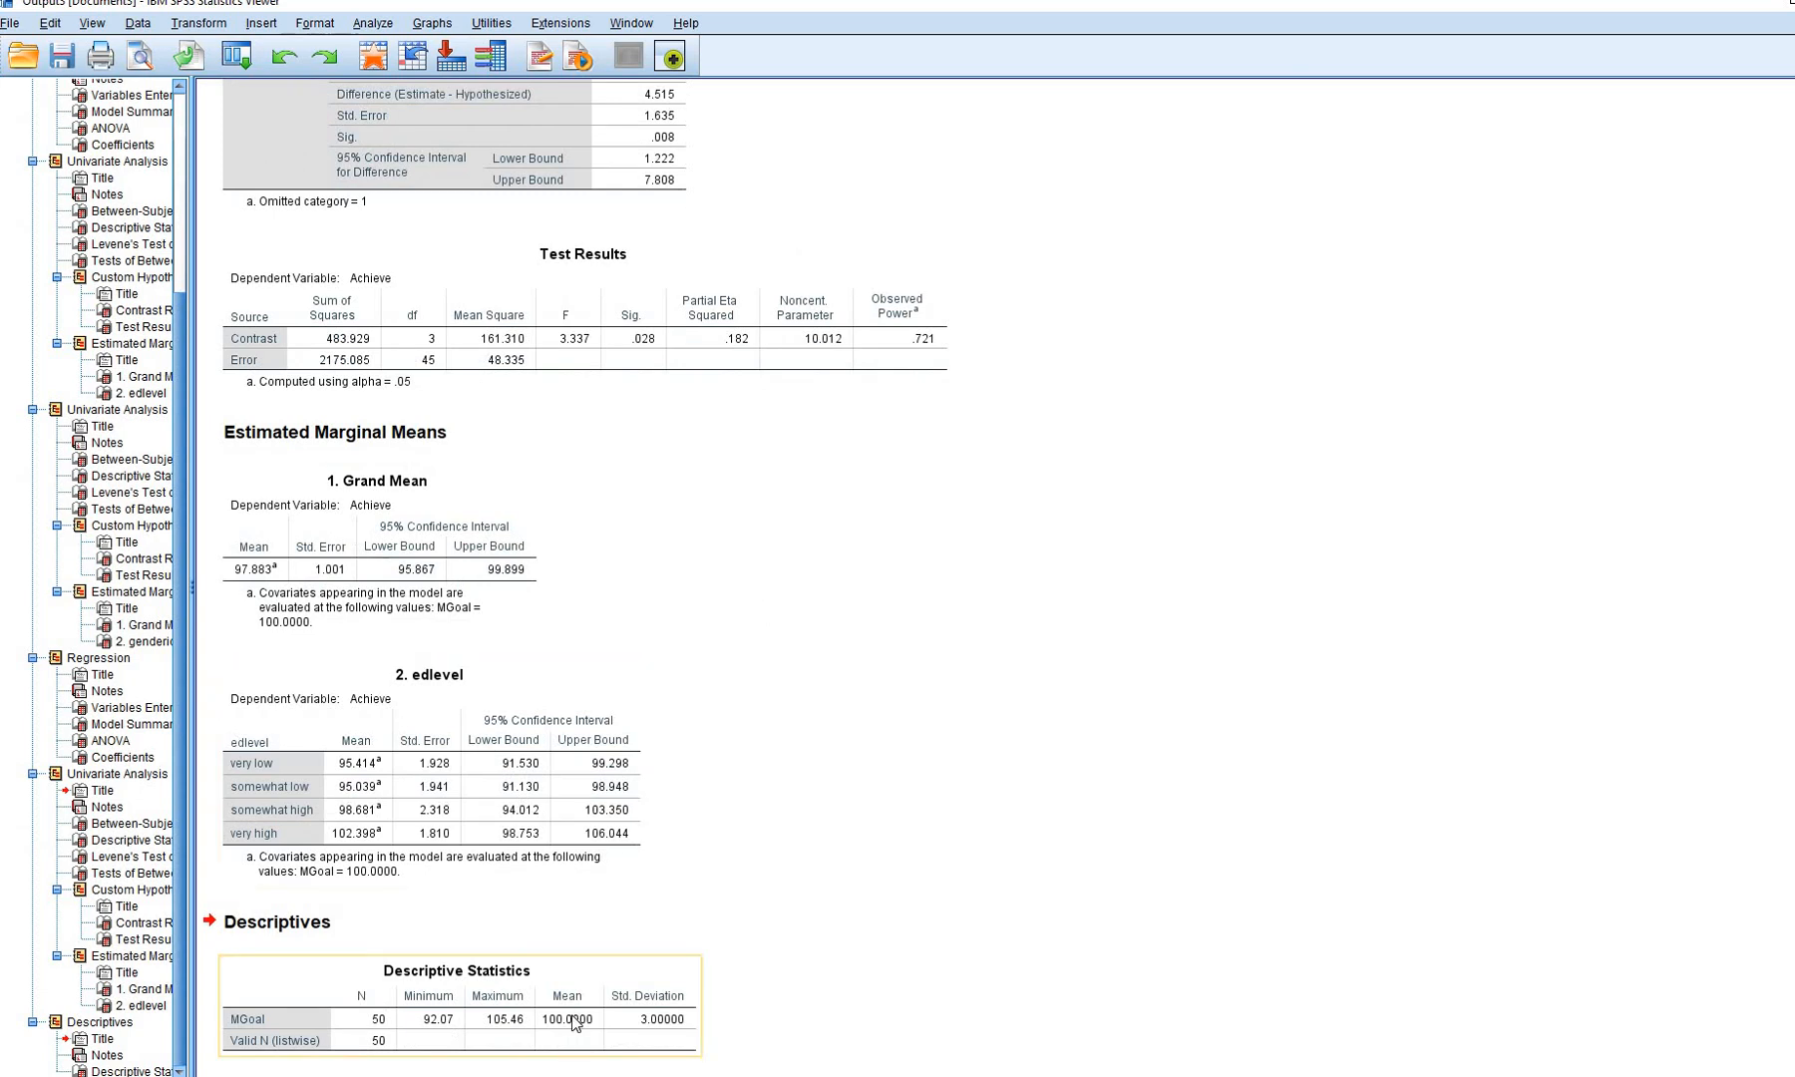
{"action": "double_click", "coordinate": [571, 1023]}
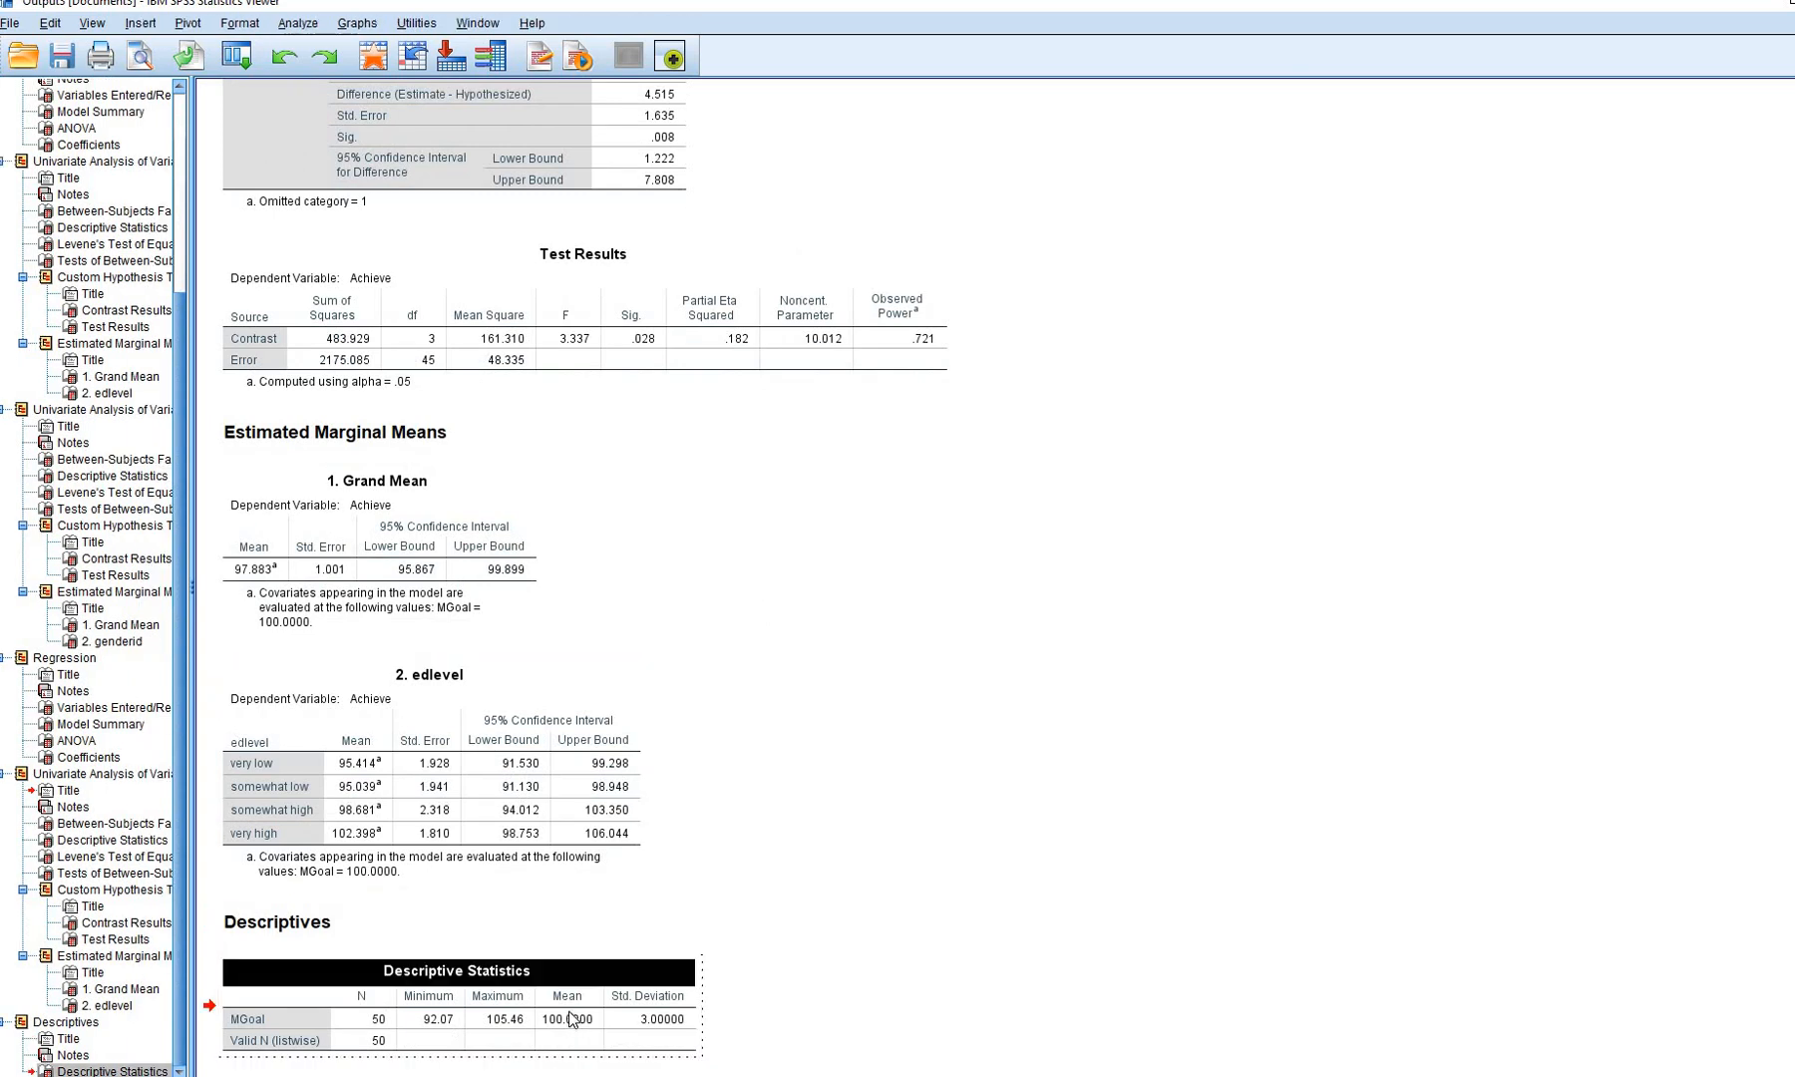
{"action": "left_click", "coordinate": [558, 1067]}
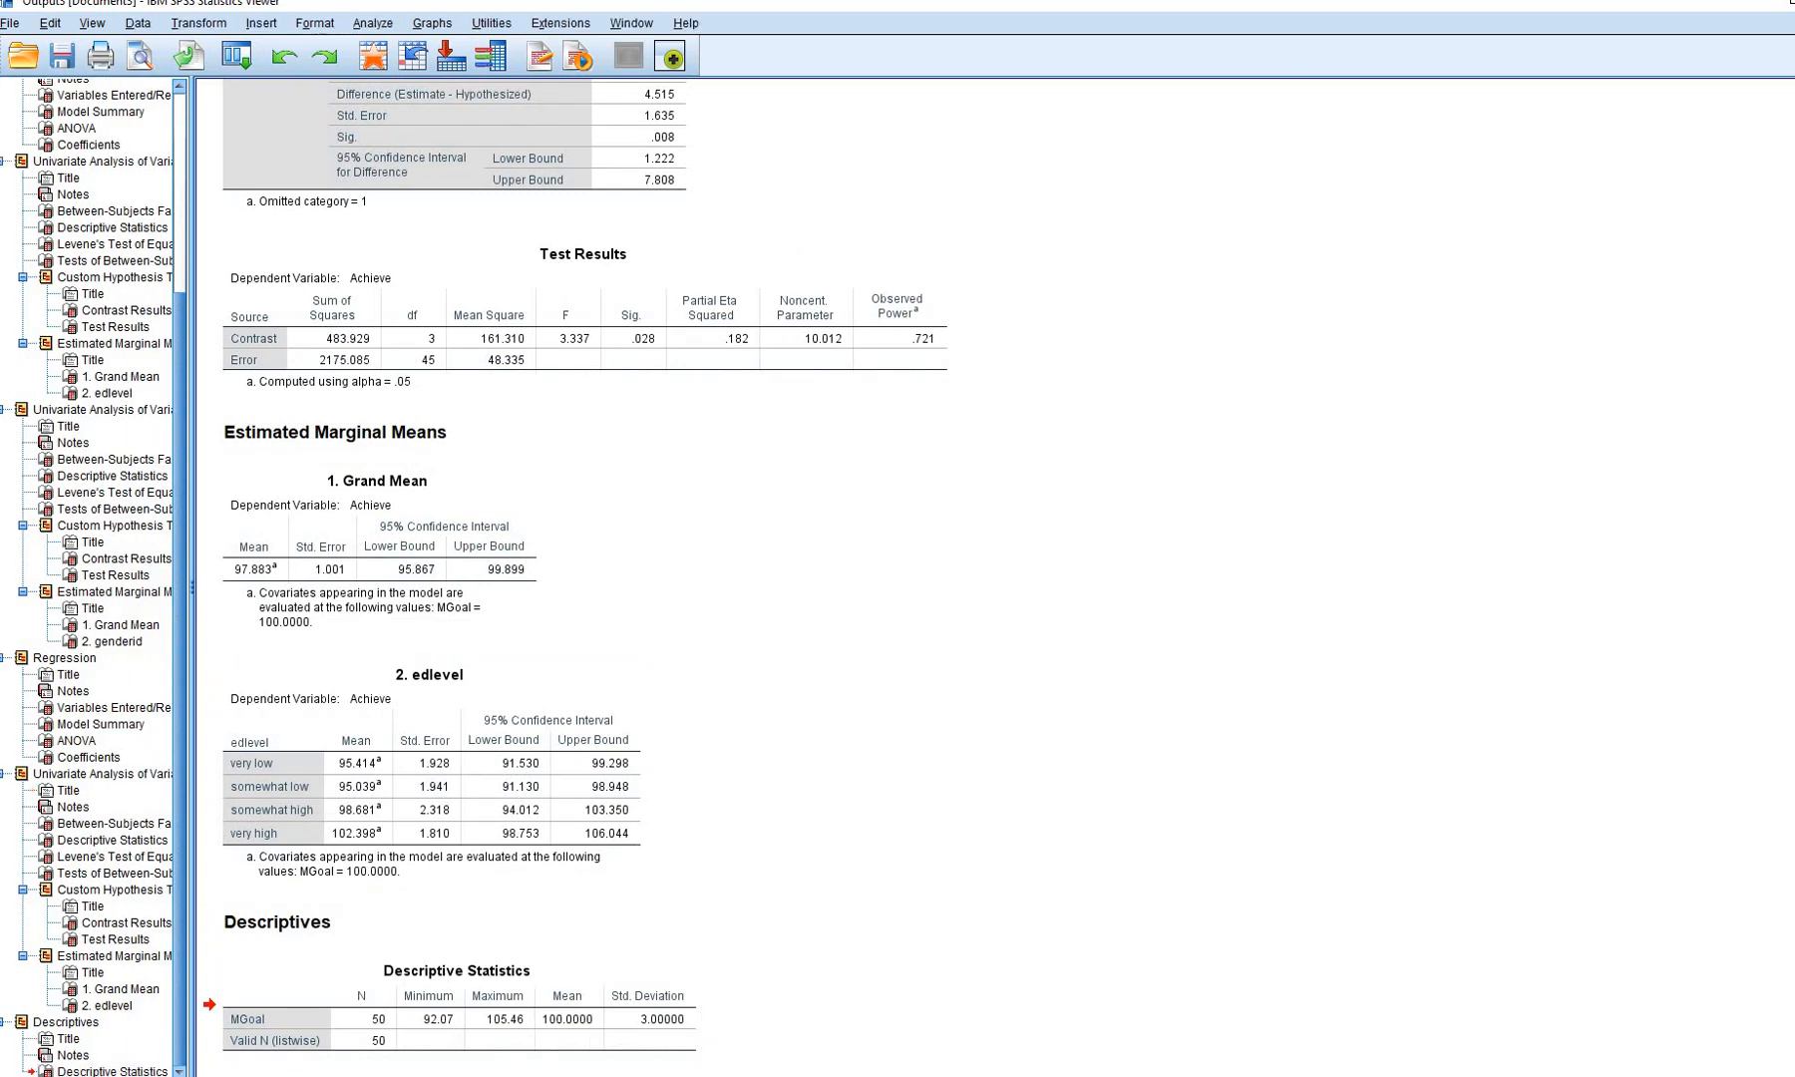
Return to the Data Editor and compute the target variable MgoalCentered with the expression MGoal-100
{"action": "mouse_move", "coordinate": [595, 1076]}
{"action": "left_click", "coordinate": [570, 1044]}
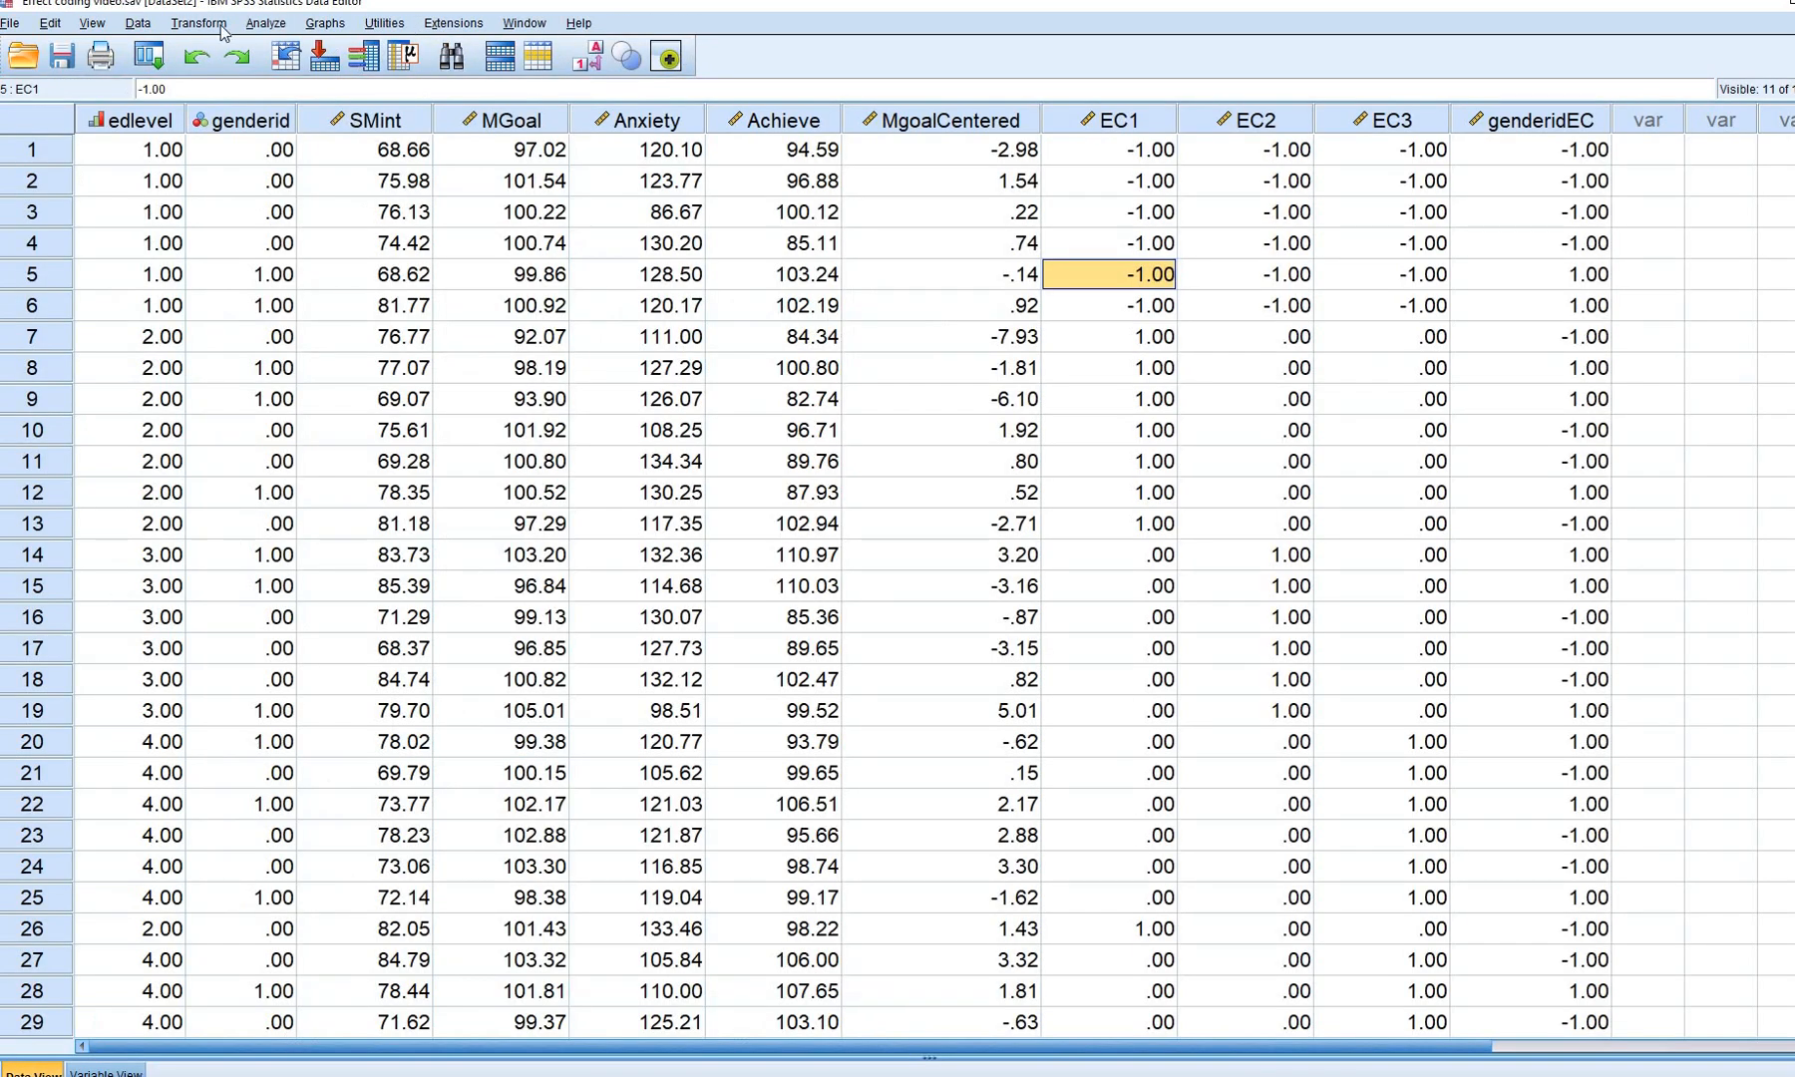
{"action": "left_click", "coordinate": [198, 23]}
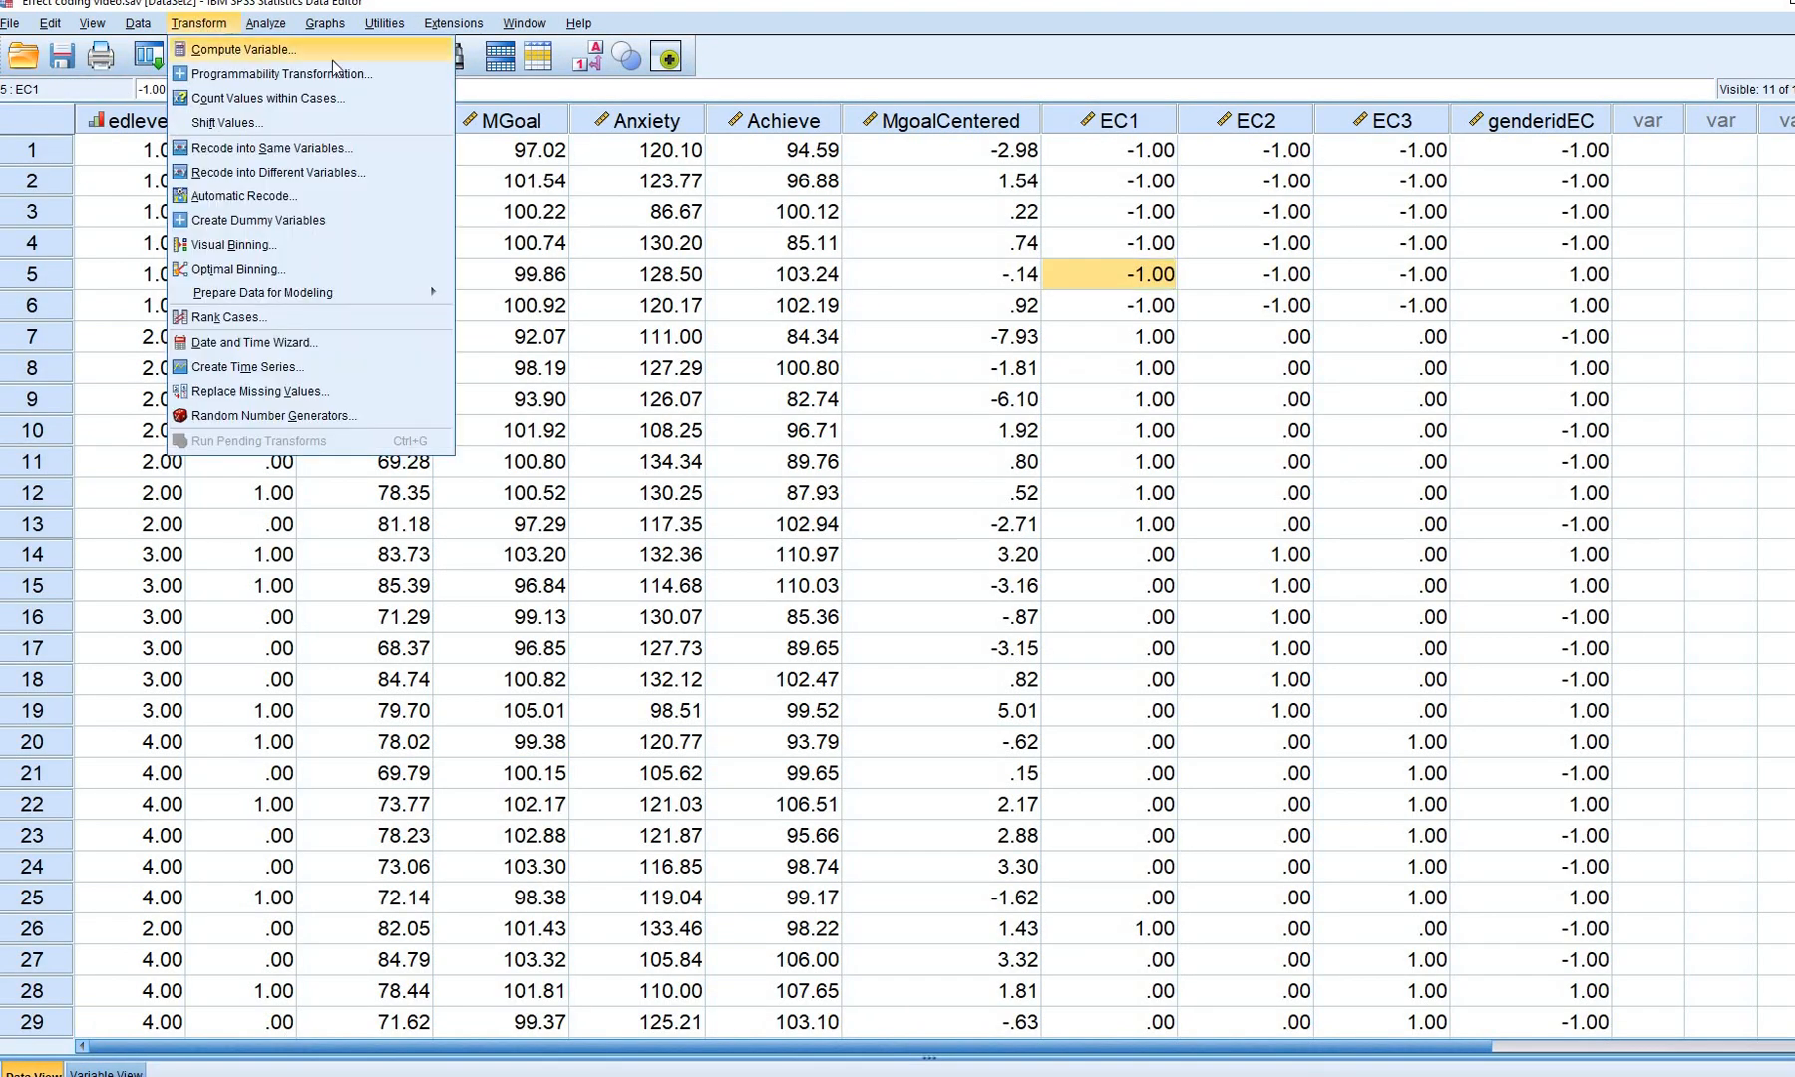
{"action": "left_click", "coordinate": [225, 45]}
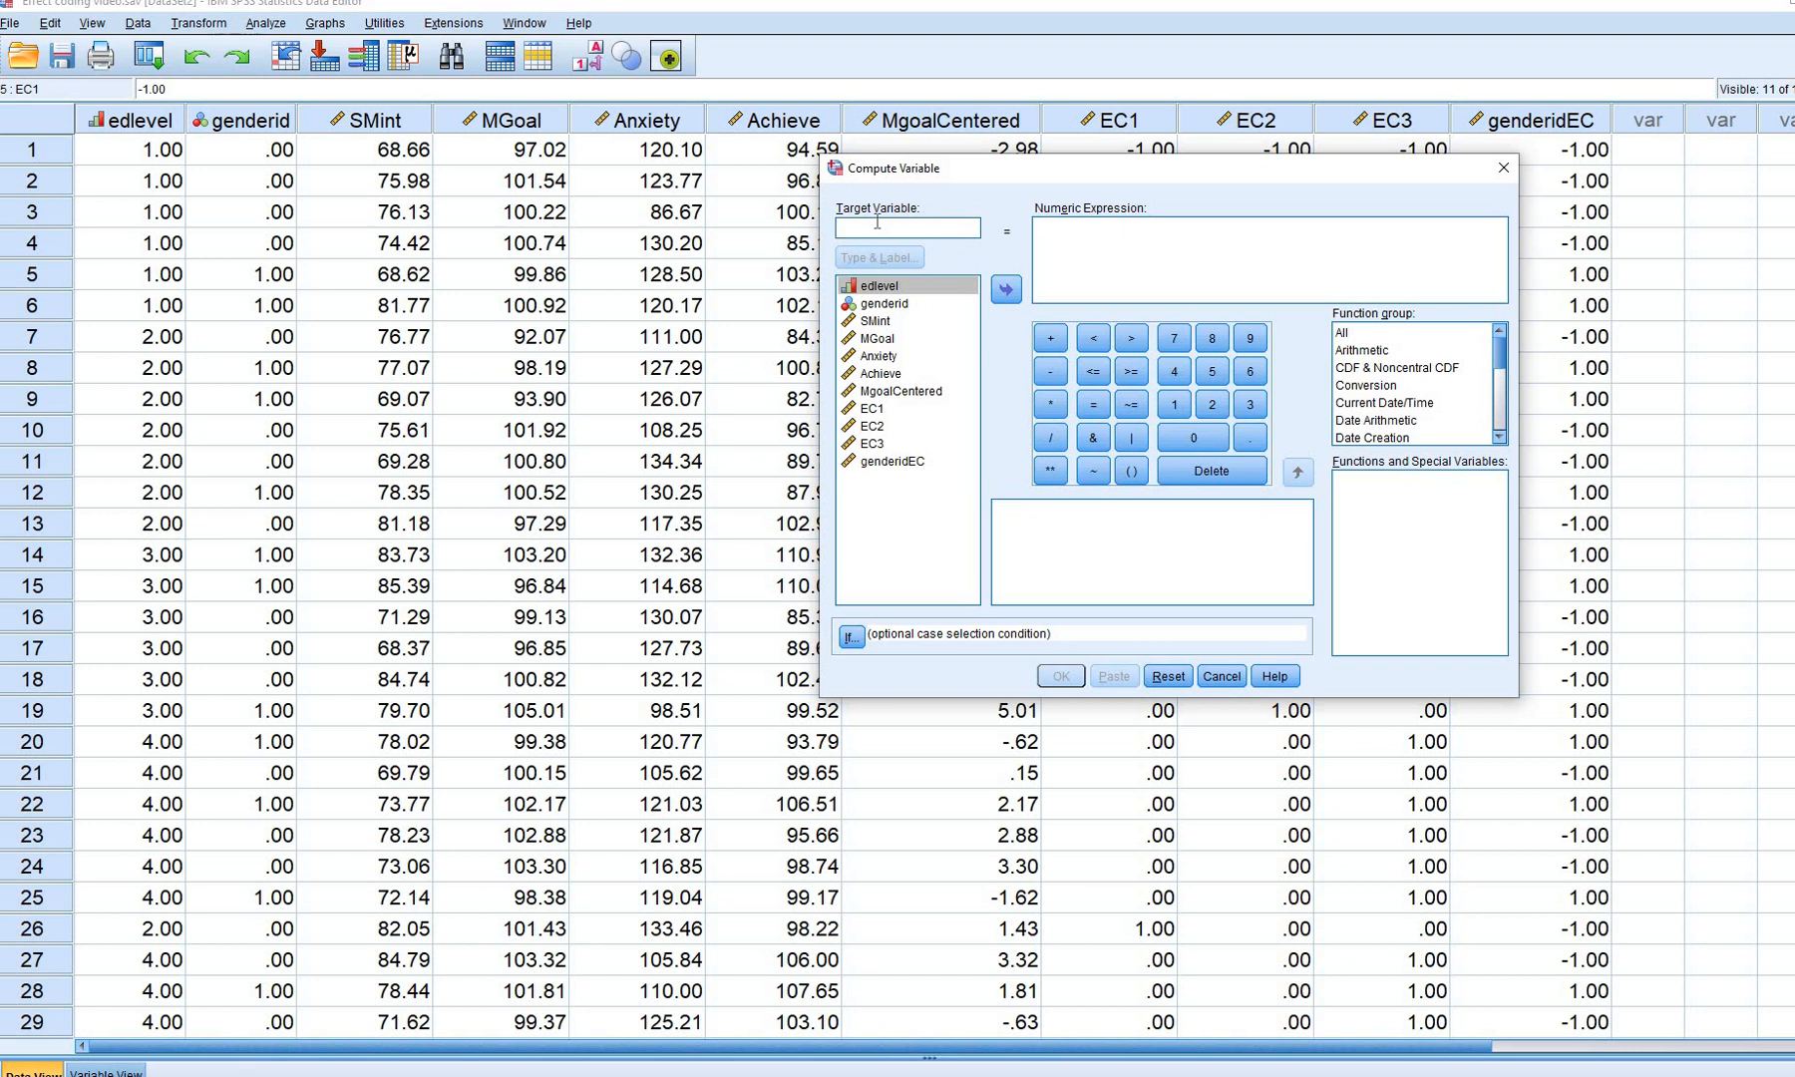
{"action": "type", "text": "MgoalCentered"}
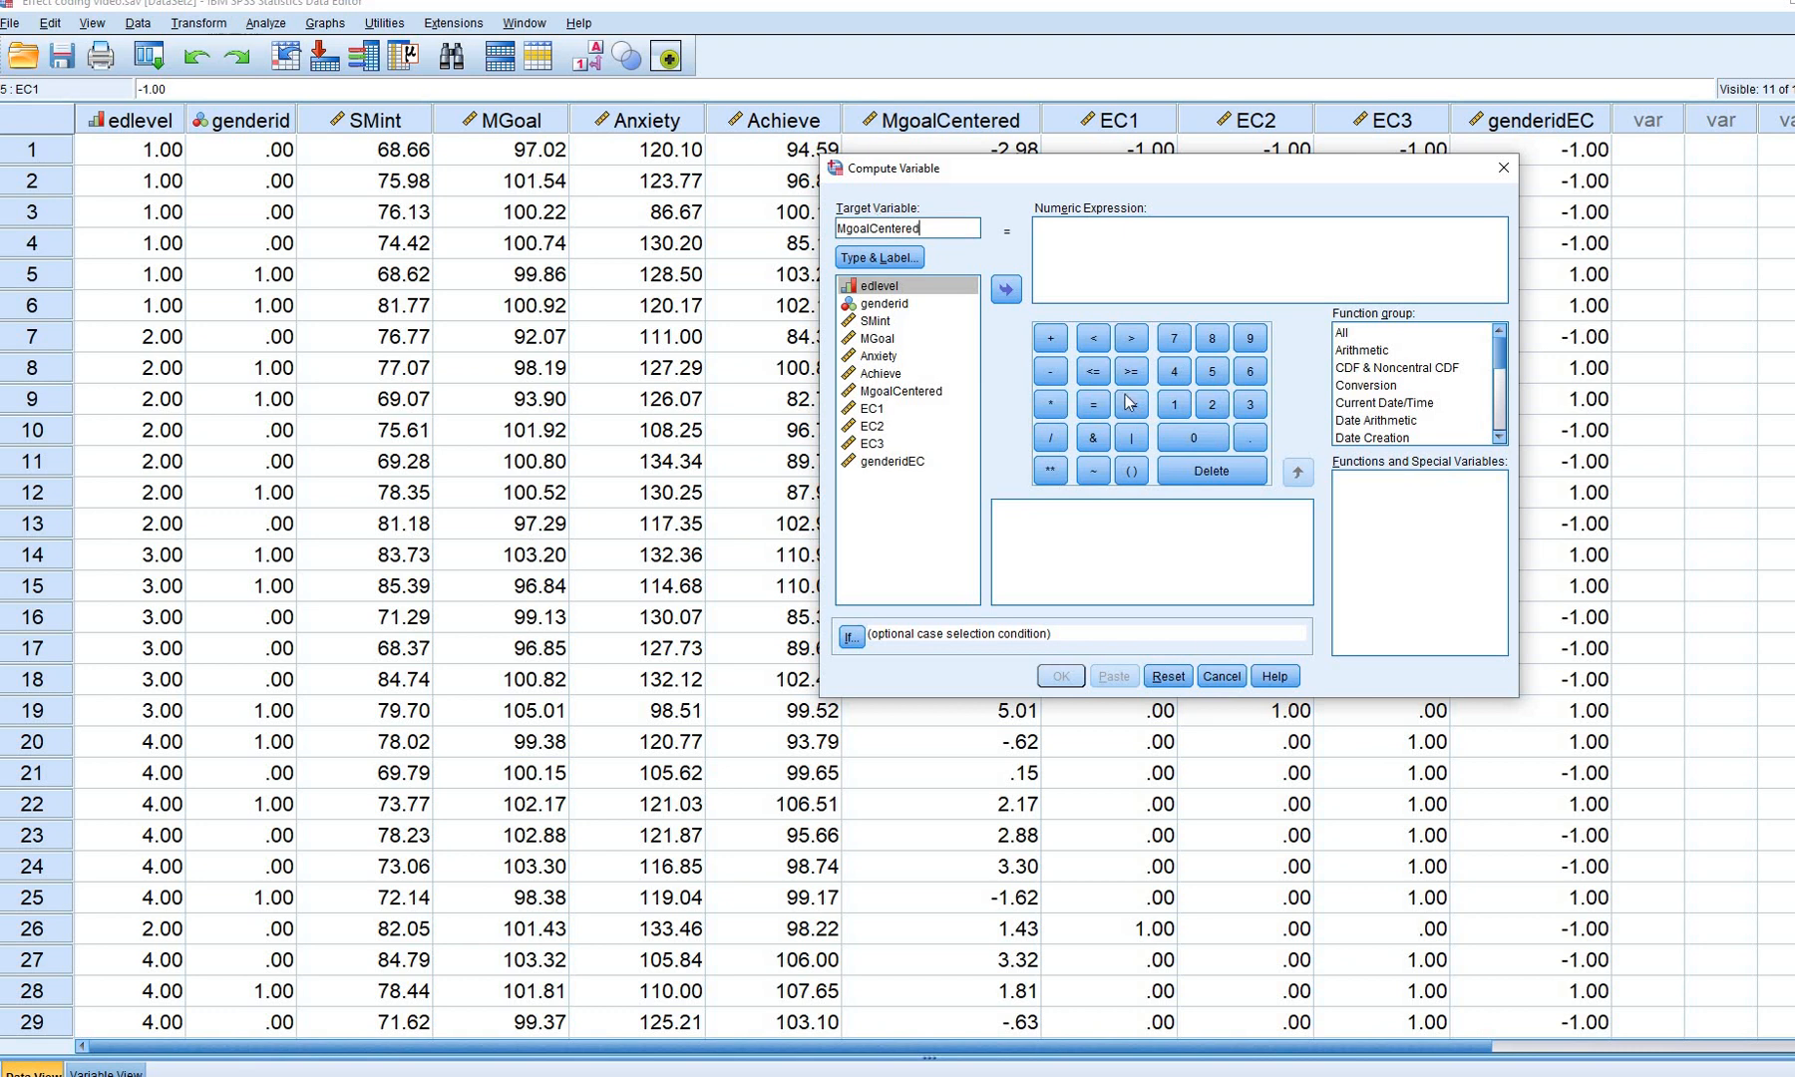
{"action": "left_click", "coordinate": [1115, 270]}
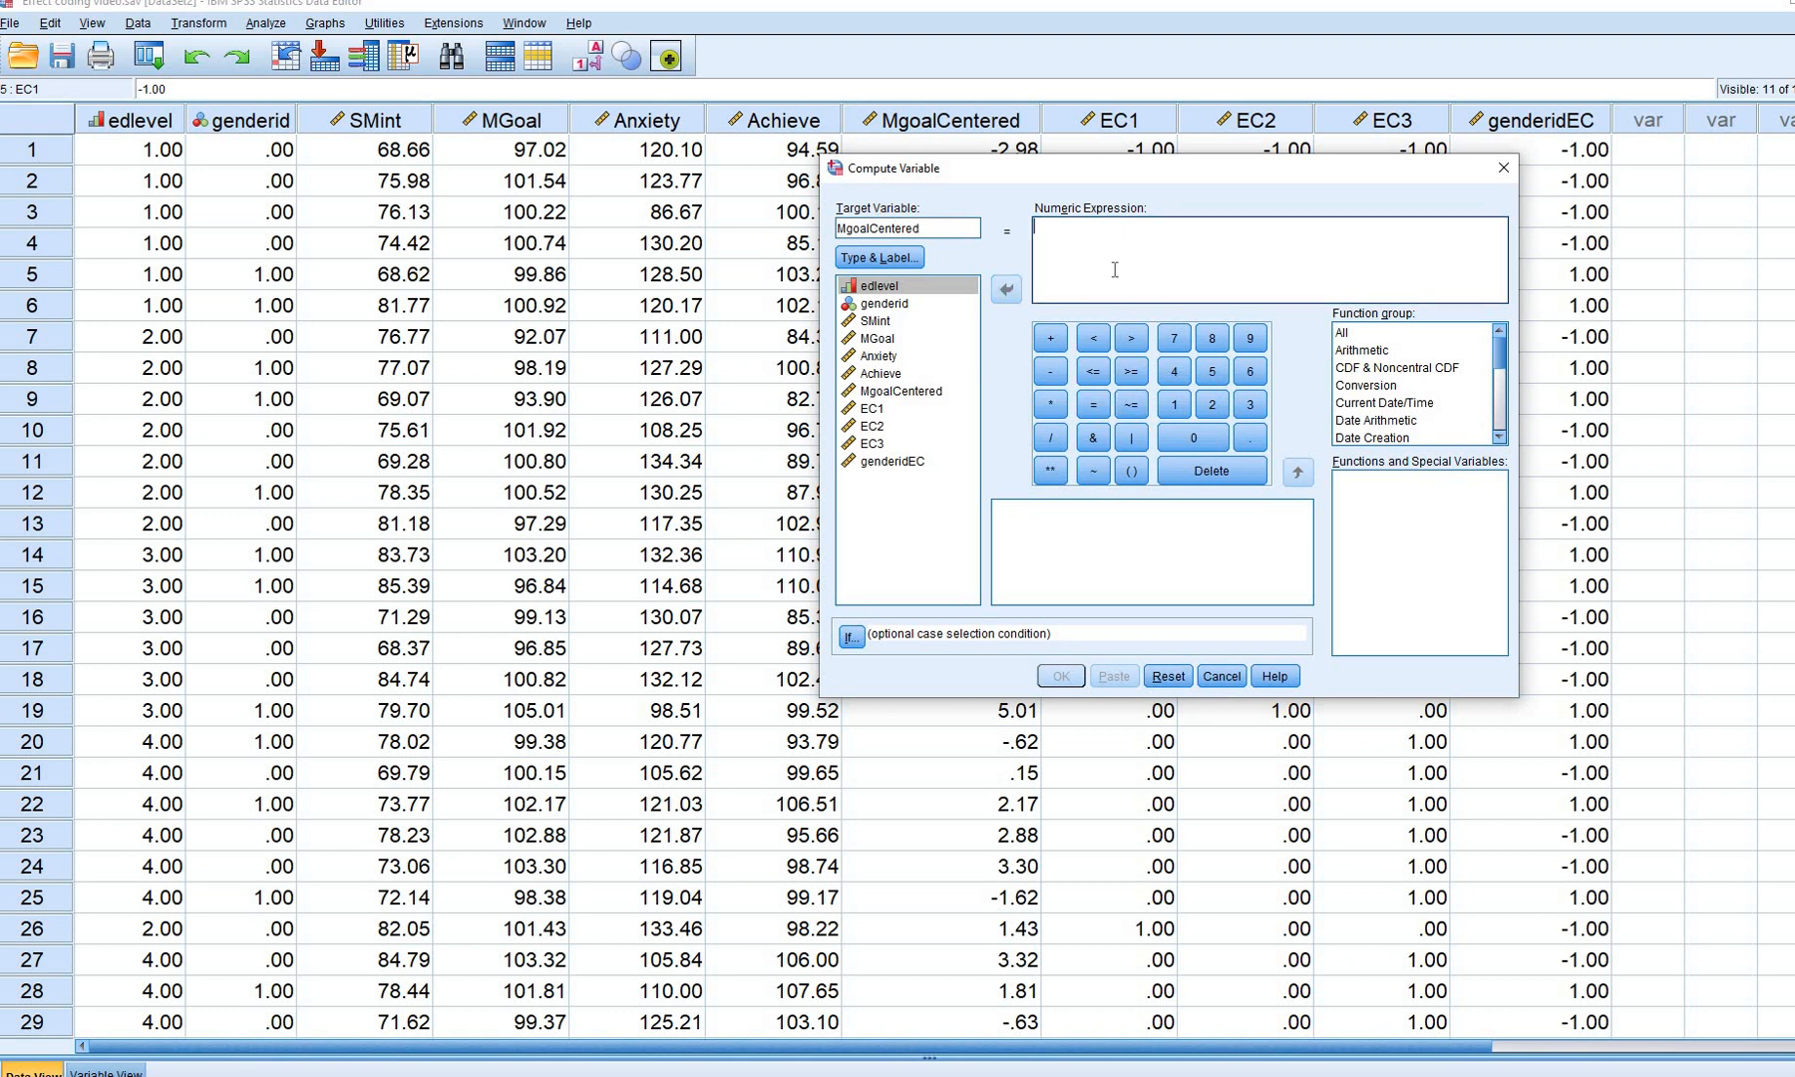
{"action": "left_click", "coordinate": [928, 339]}
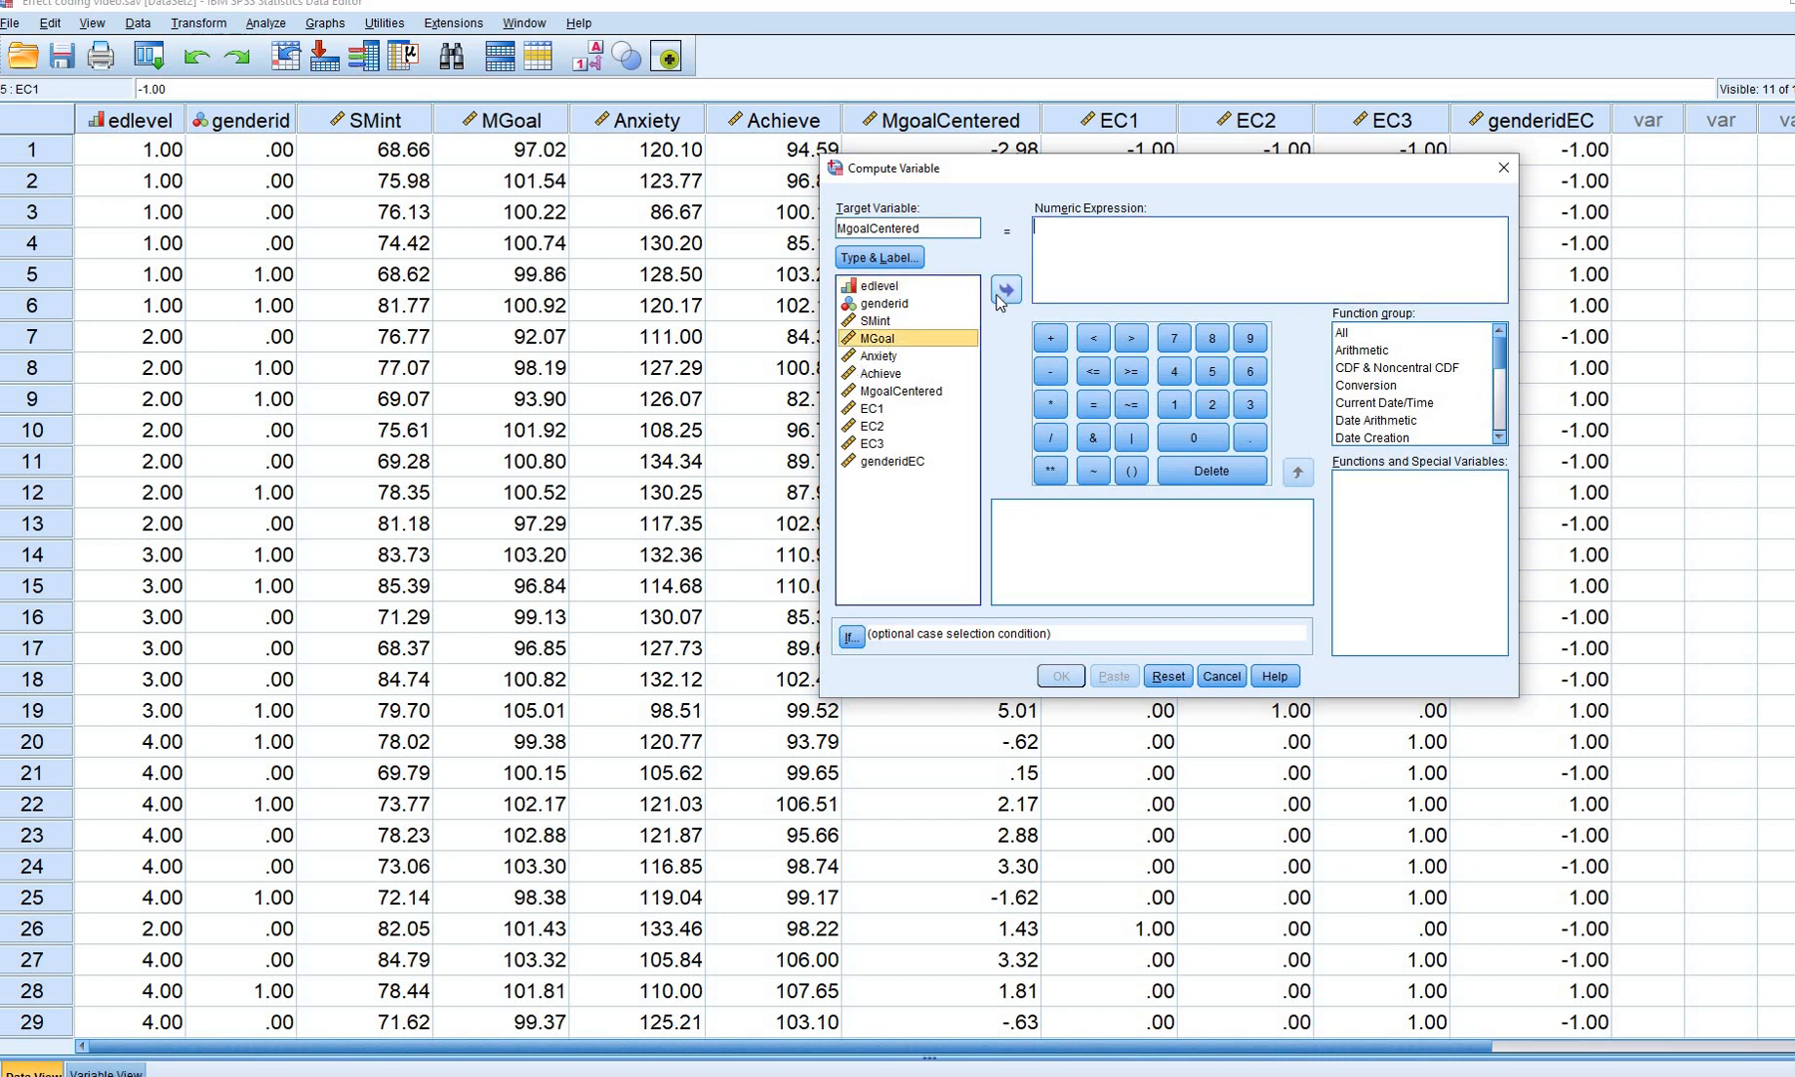
{"action": "left_click", "coordinate": [1003, 292]}
{"action": "type", "text": "-"}
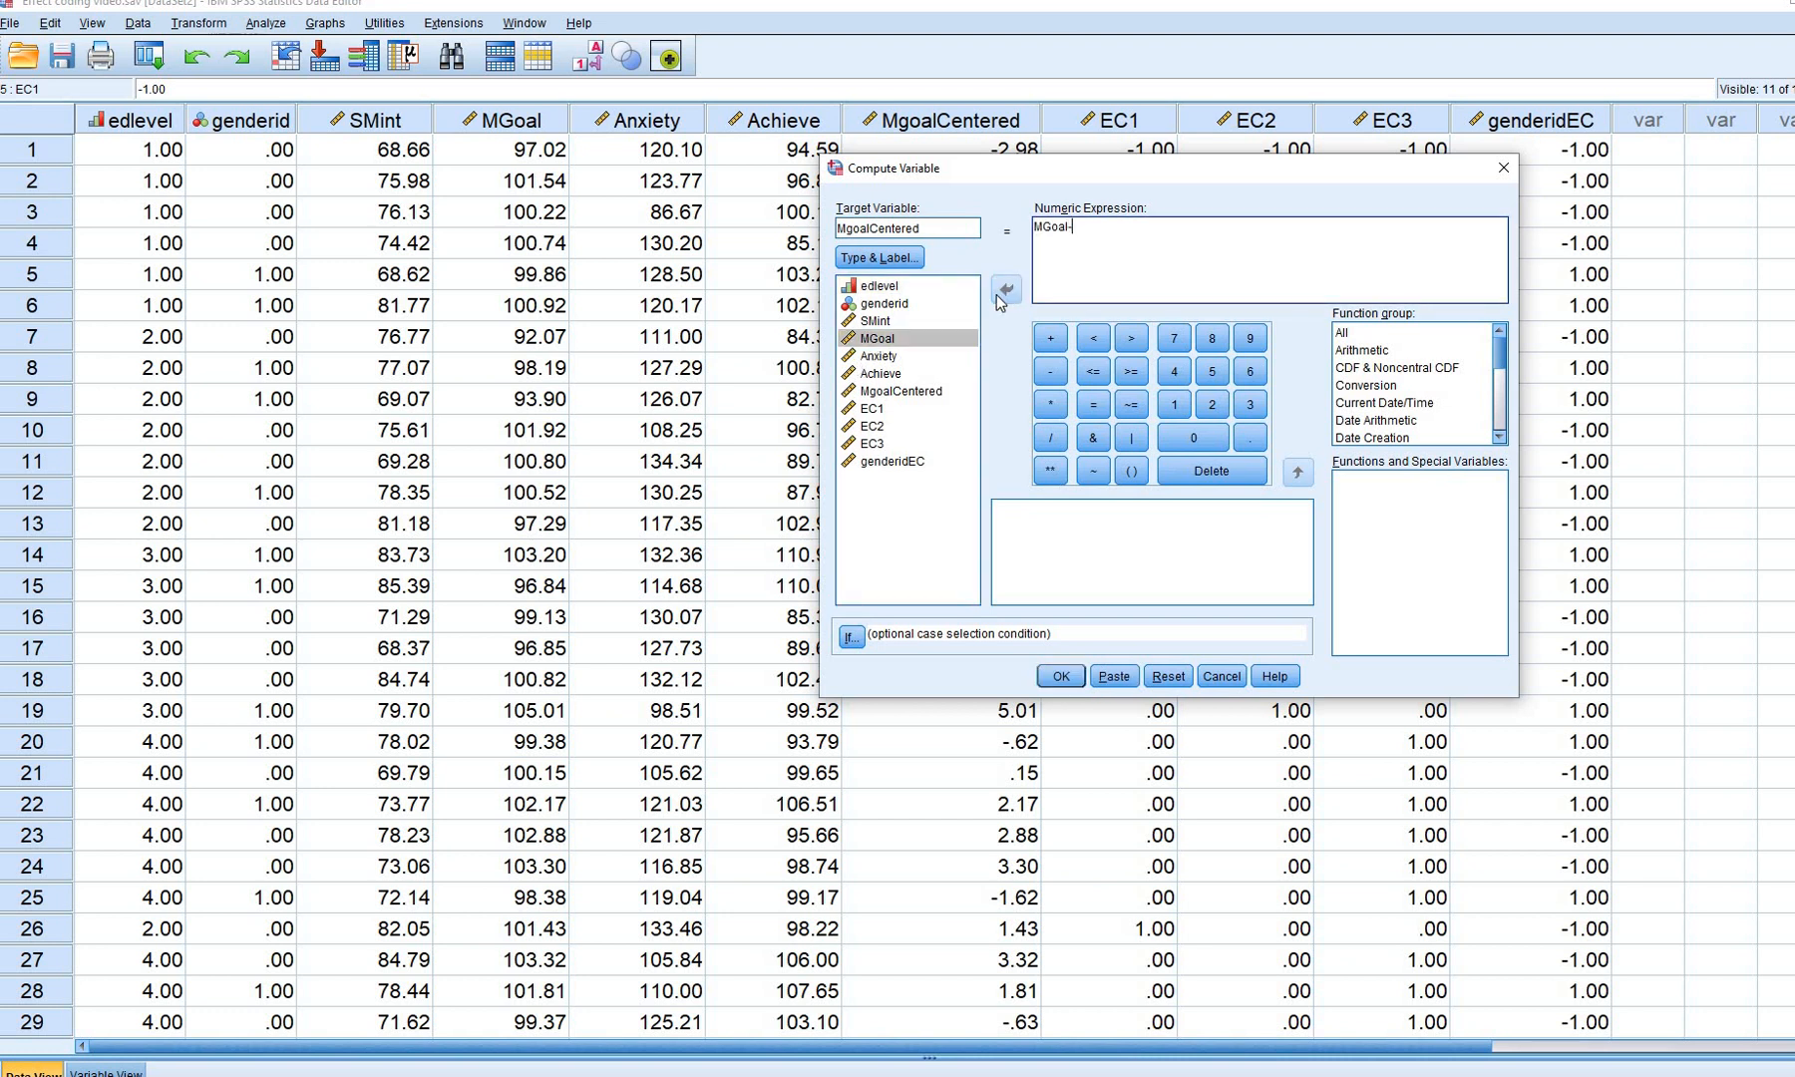
{"action": "type", "text": "100"}
{"action": "left_click", "coordinate": [1061, 677]}
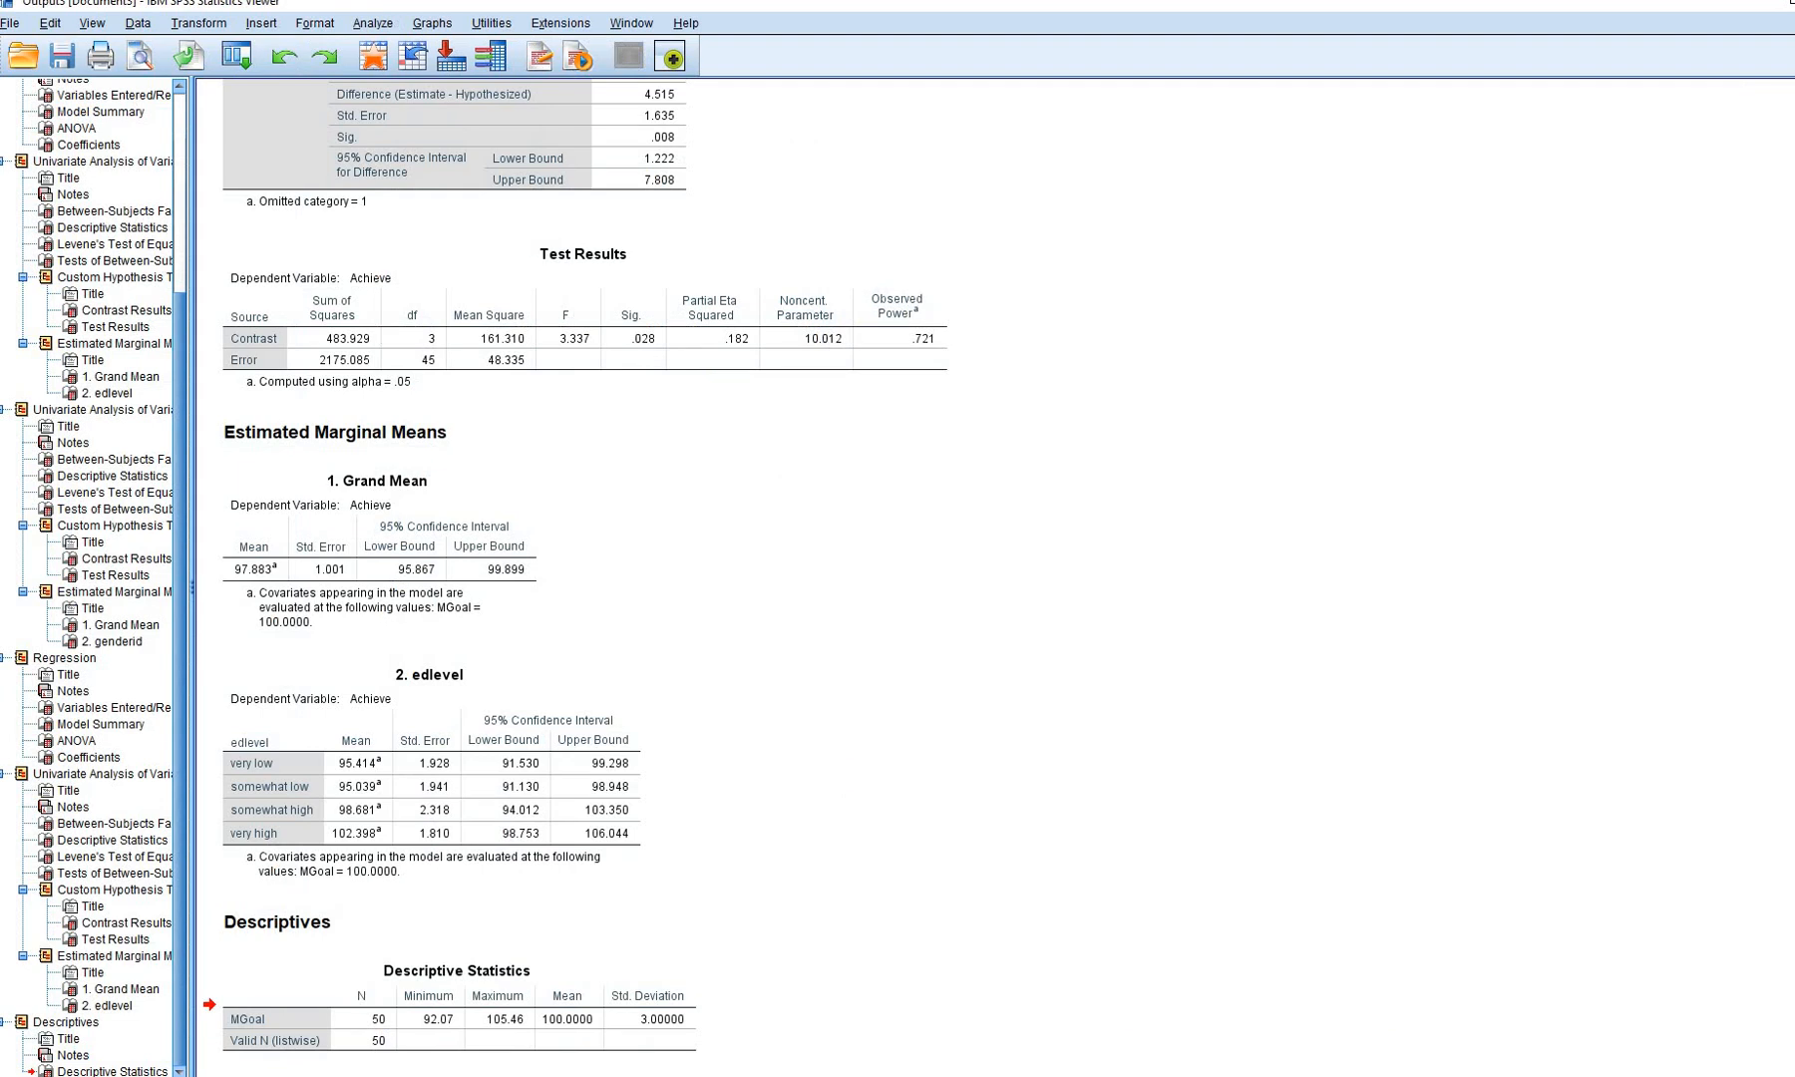
Go back to the data and highlight the MgoalCentered column to review the centered values, then clear the selection
{"action": "left_click", "coordinate": [633, 1076]}
{"action": "left_click", "coordinate": [628, 1037]}
{"action": "left_click", "coordinate": [977, 130]}
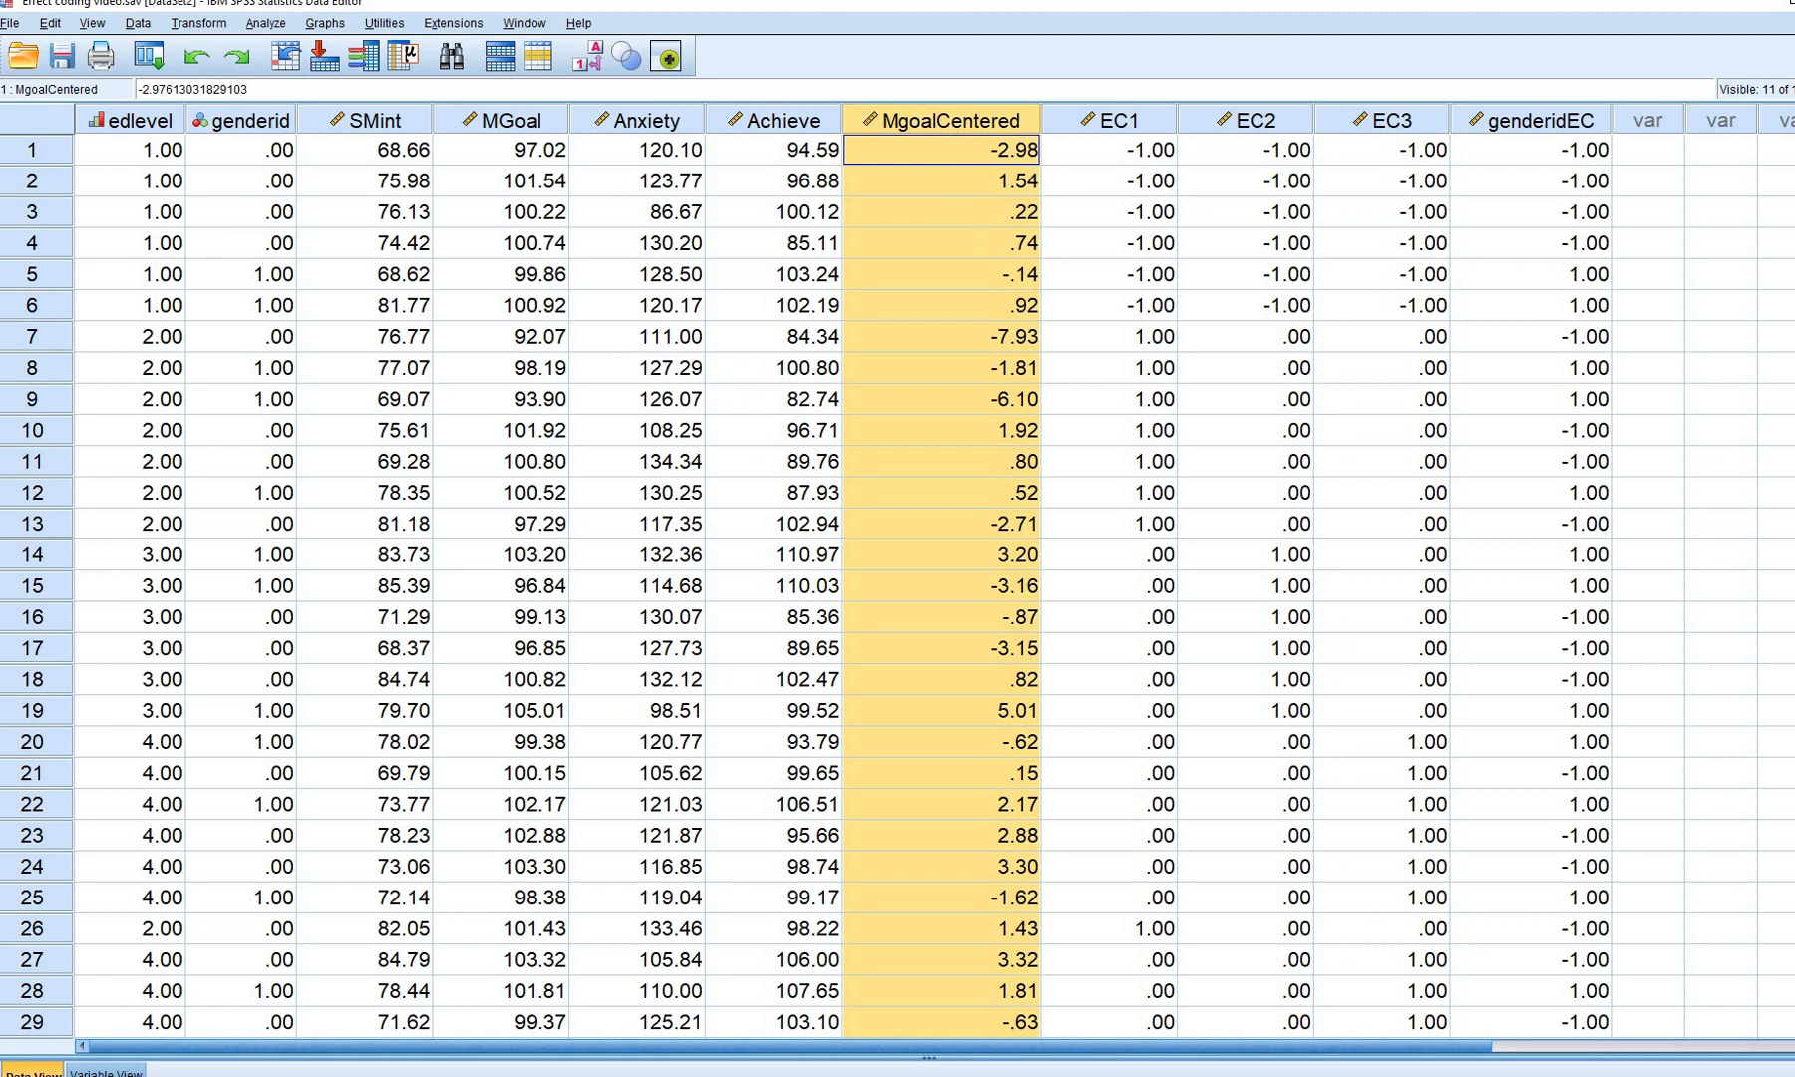
{"action": "left_click", "coordinate": [1046, 221]}
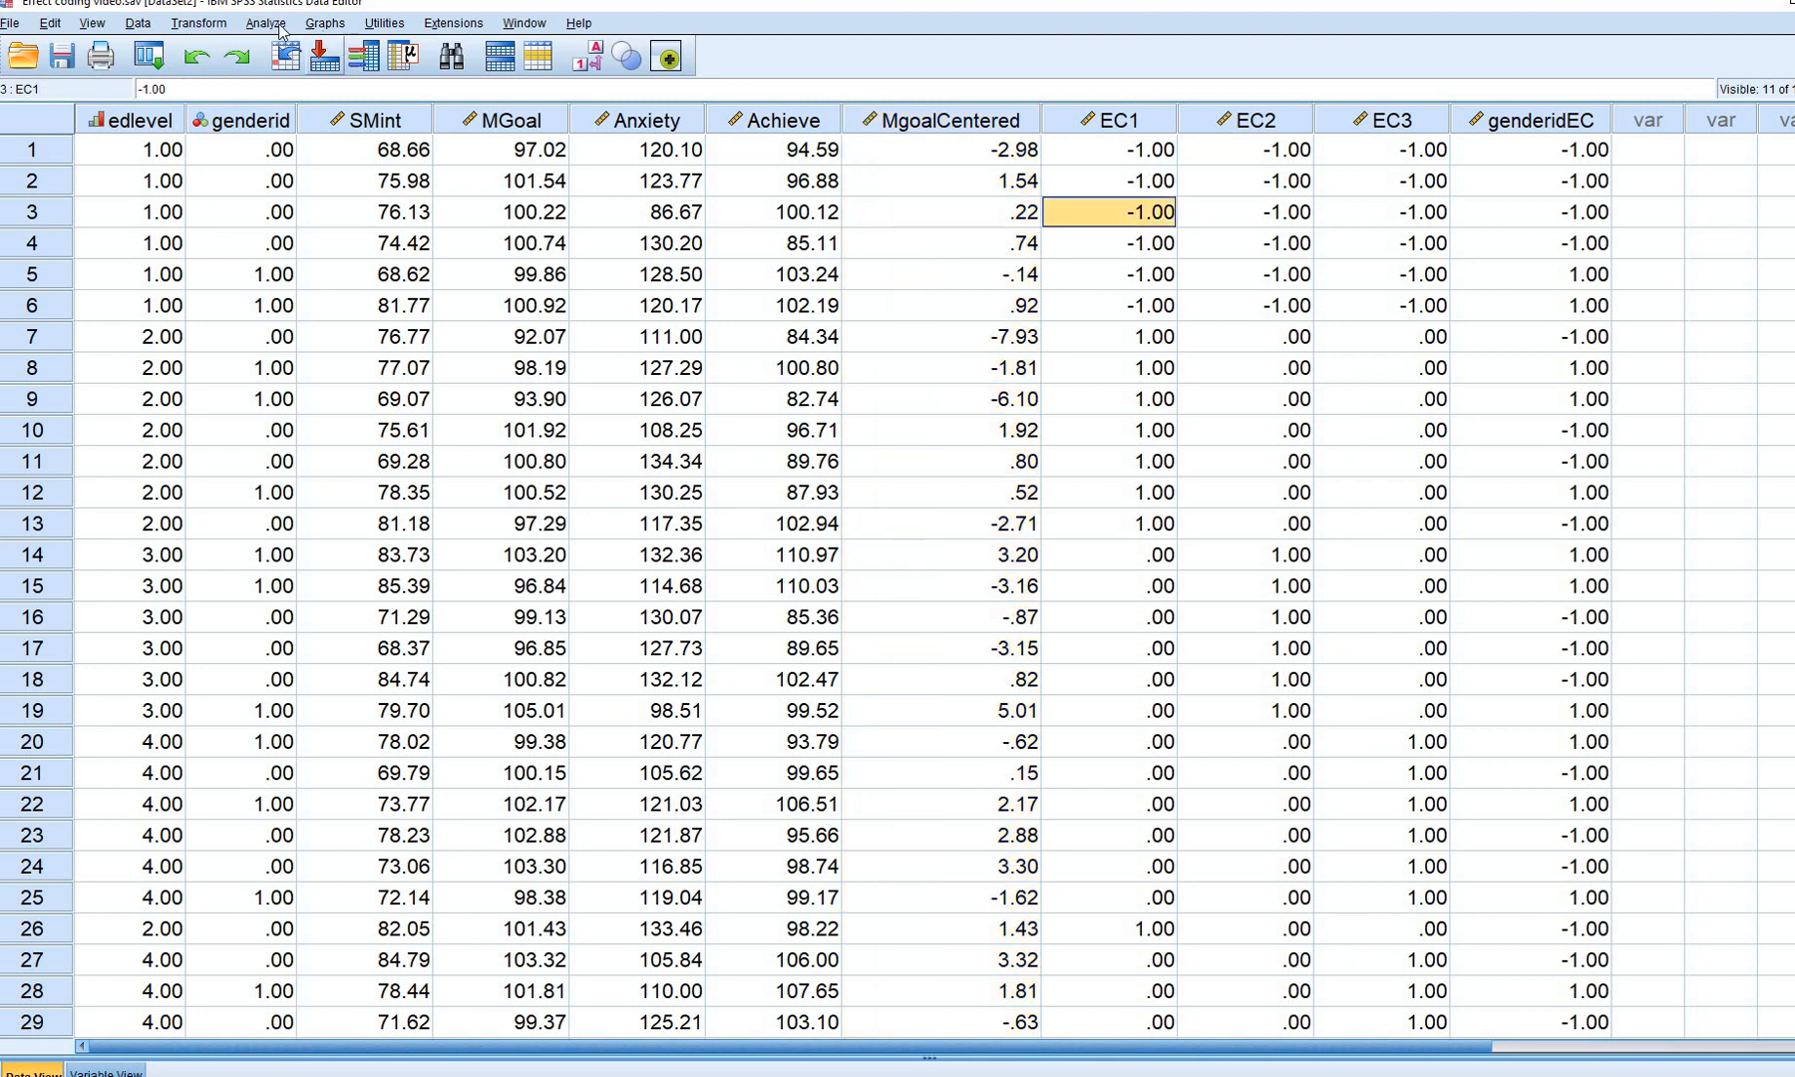
Run a linear regression of Achieve with genderidEC replaced by EC1, EC2, EC3 and MgoalCentered as predictors
{"action": "left_click", "coordinate": [275, 24]}
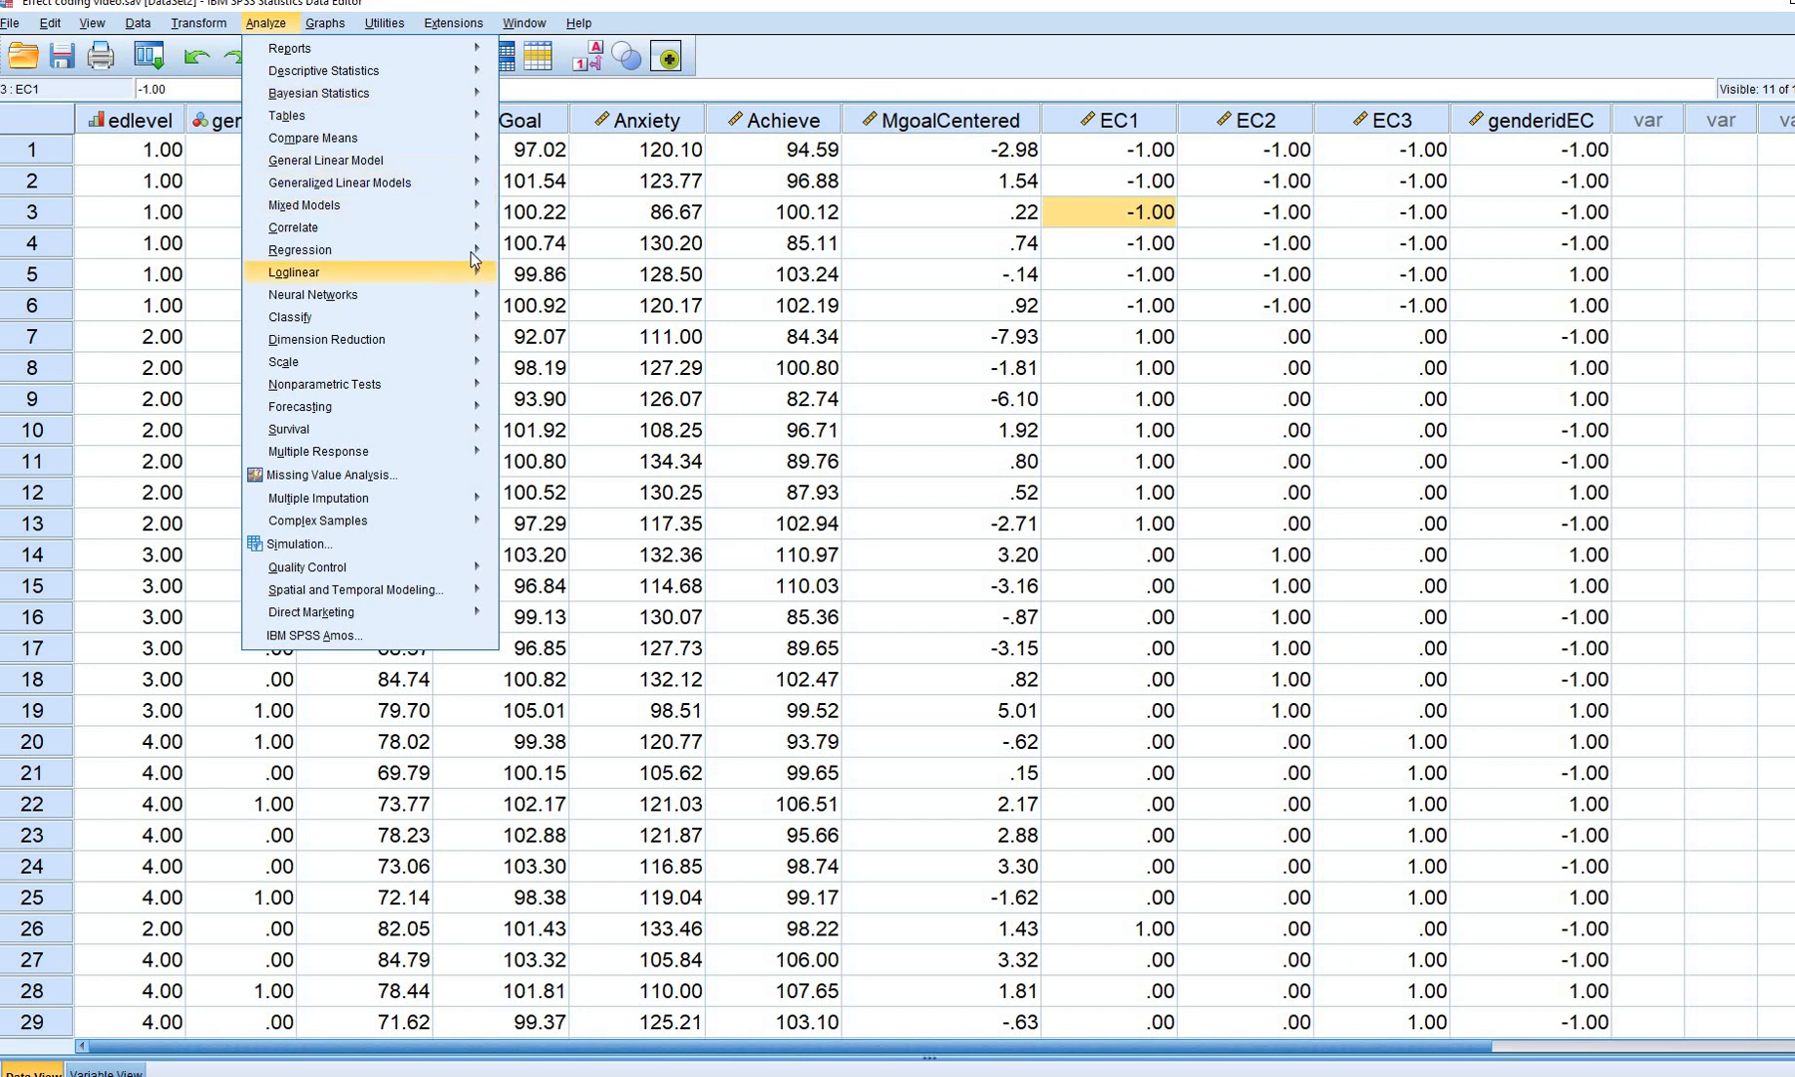
{"action": "mouse_move", "coordinate": [471, 252]}
{"action": "left_click", "coordinate": [638, 327]}
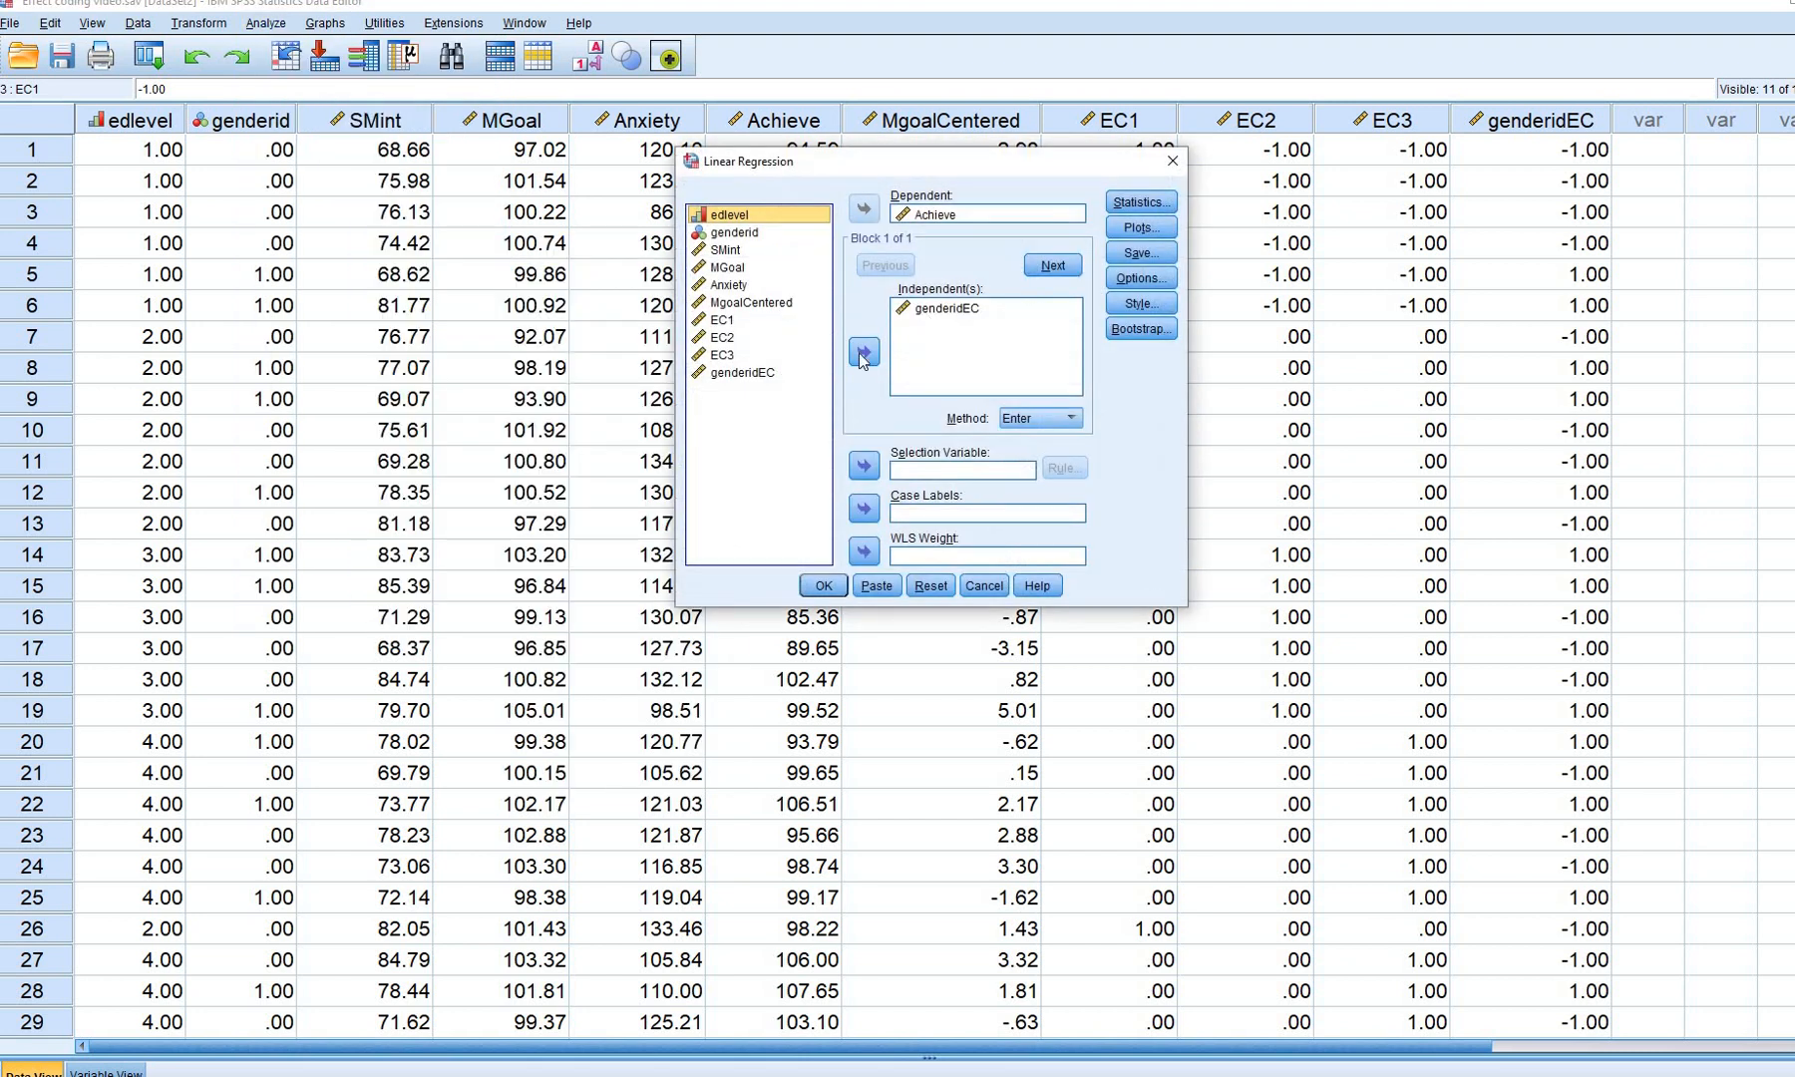
{"action": "left_click", "coordinate": [863, 351]}
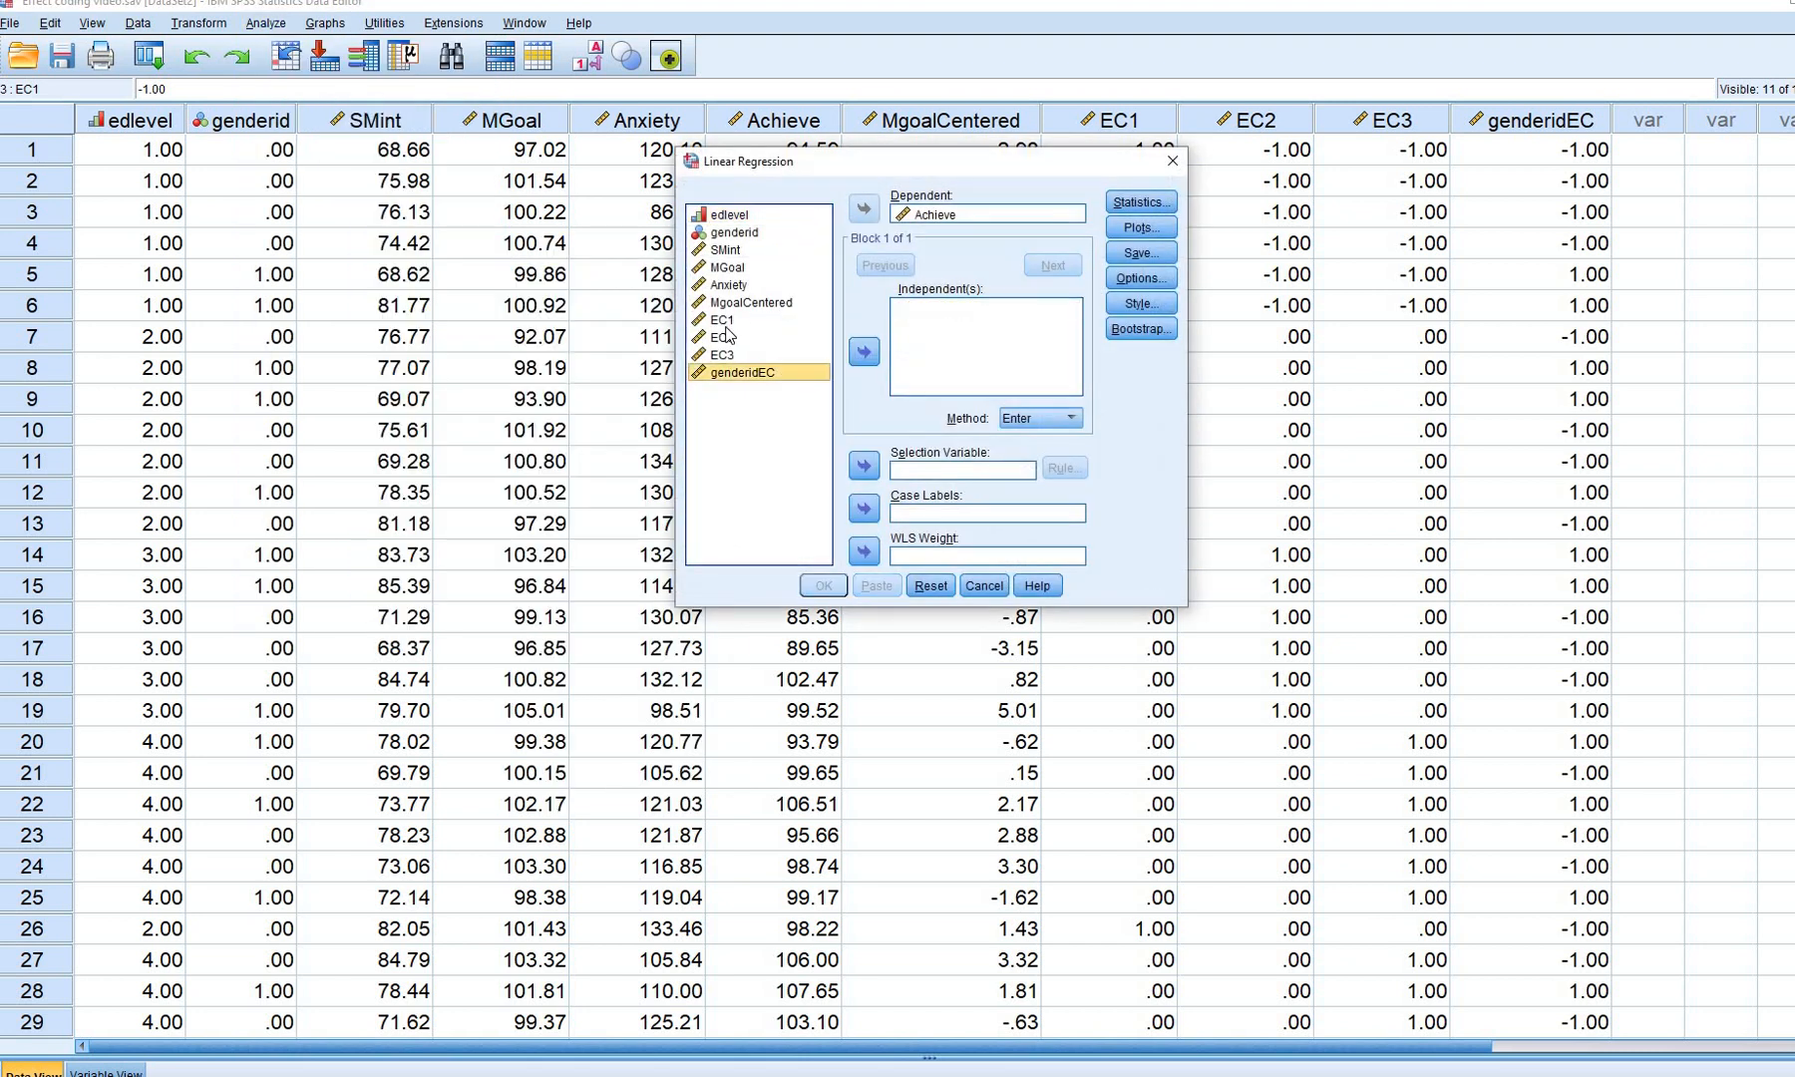
{"action": "left_click", "coordinate": [725, 324]}
{"action": "left_click", "coordinate": [806, 358], "text": "shift"}
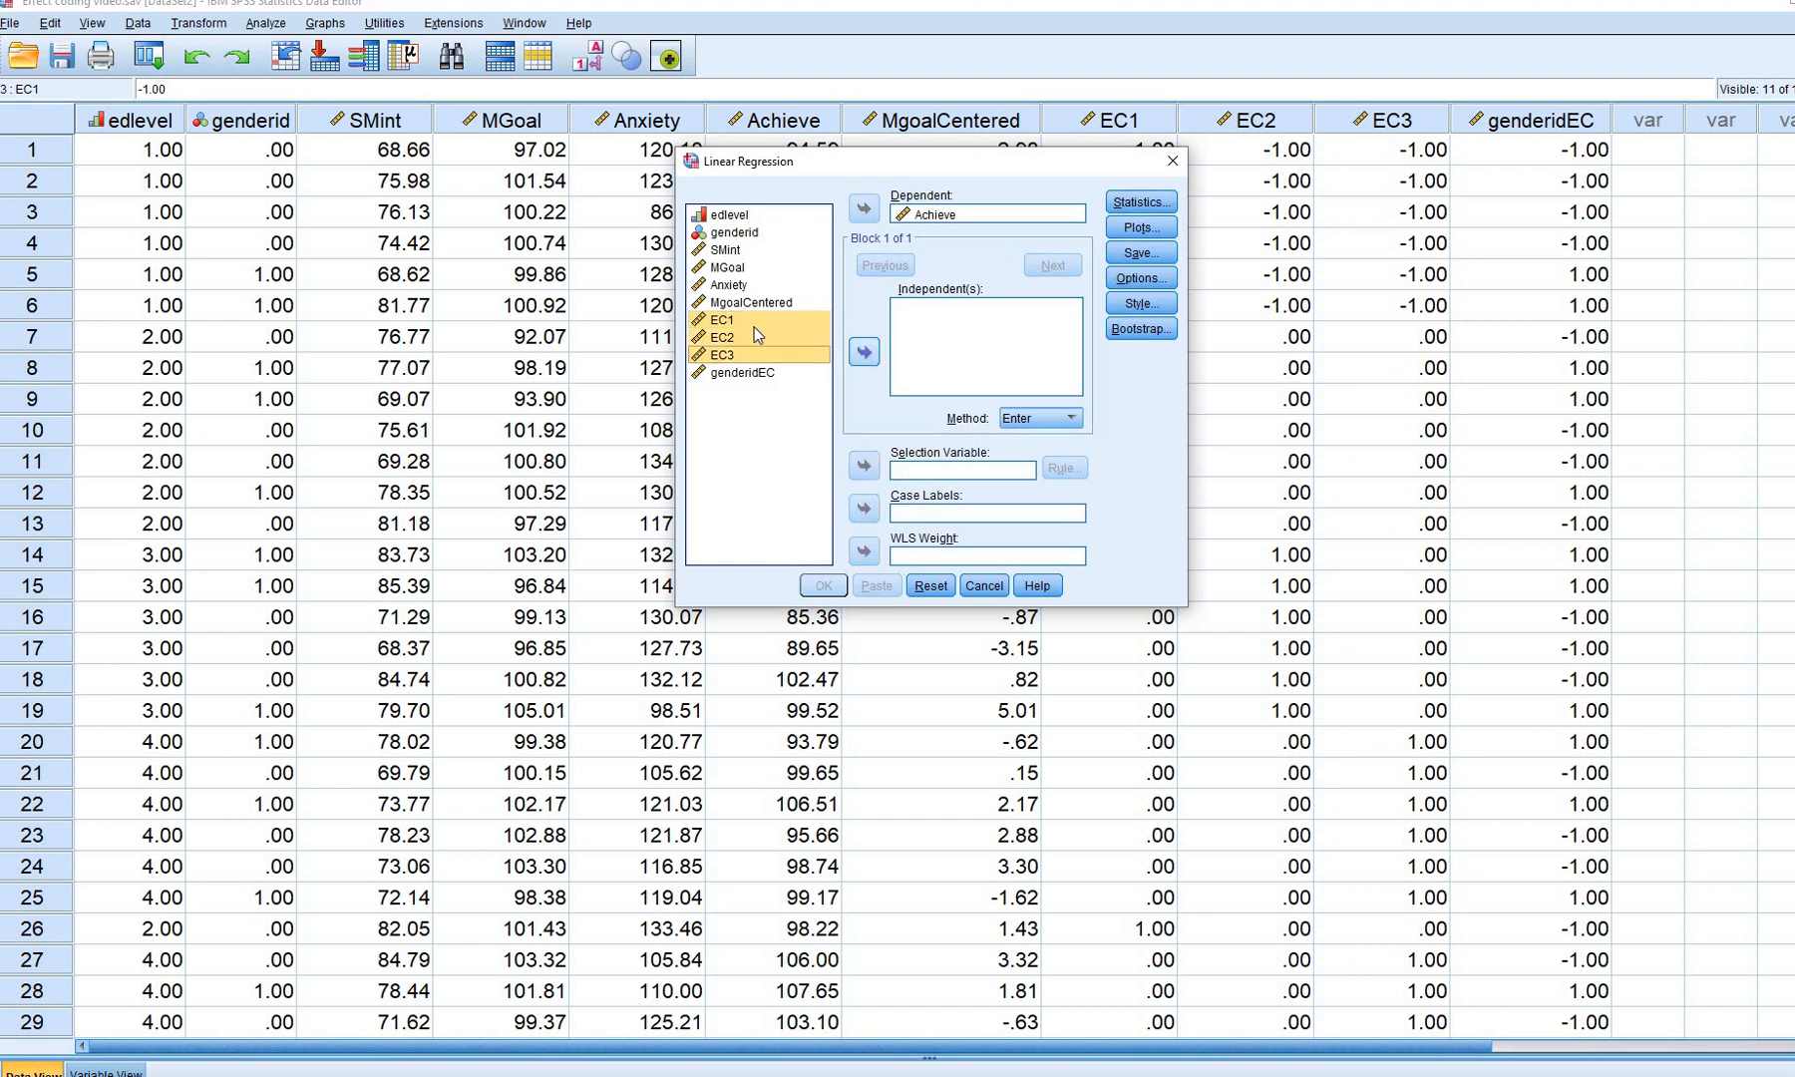
{"action": "left_click", "coordinate": [864, 351]}
{"action": "left_click", "coordinate": [864, 351]}
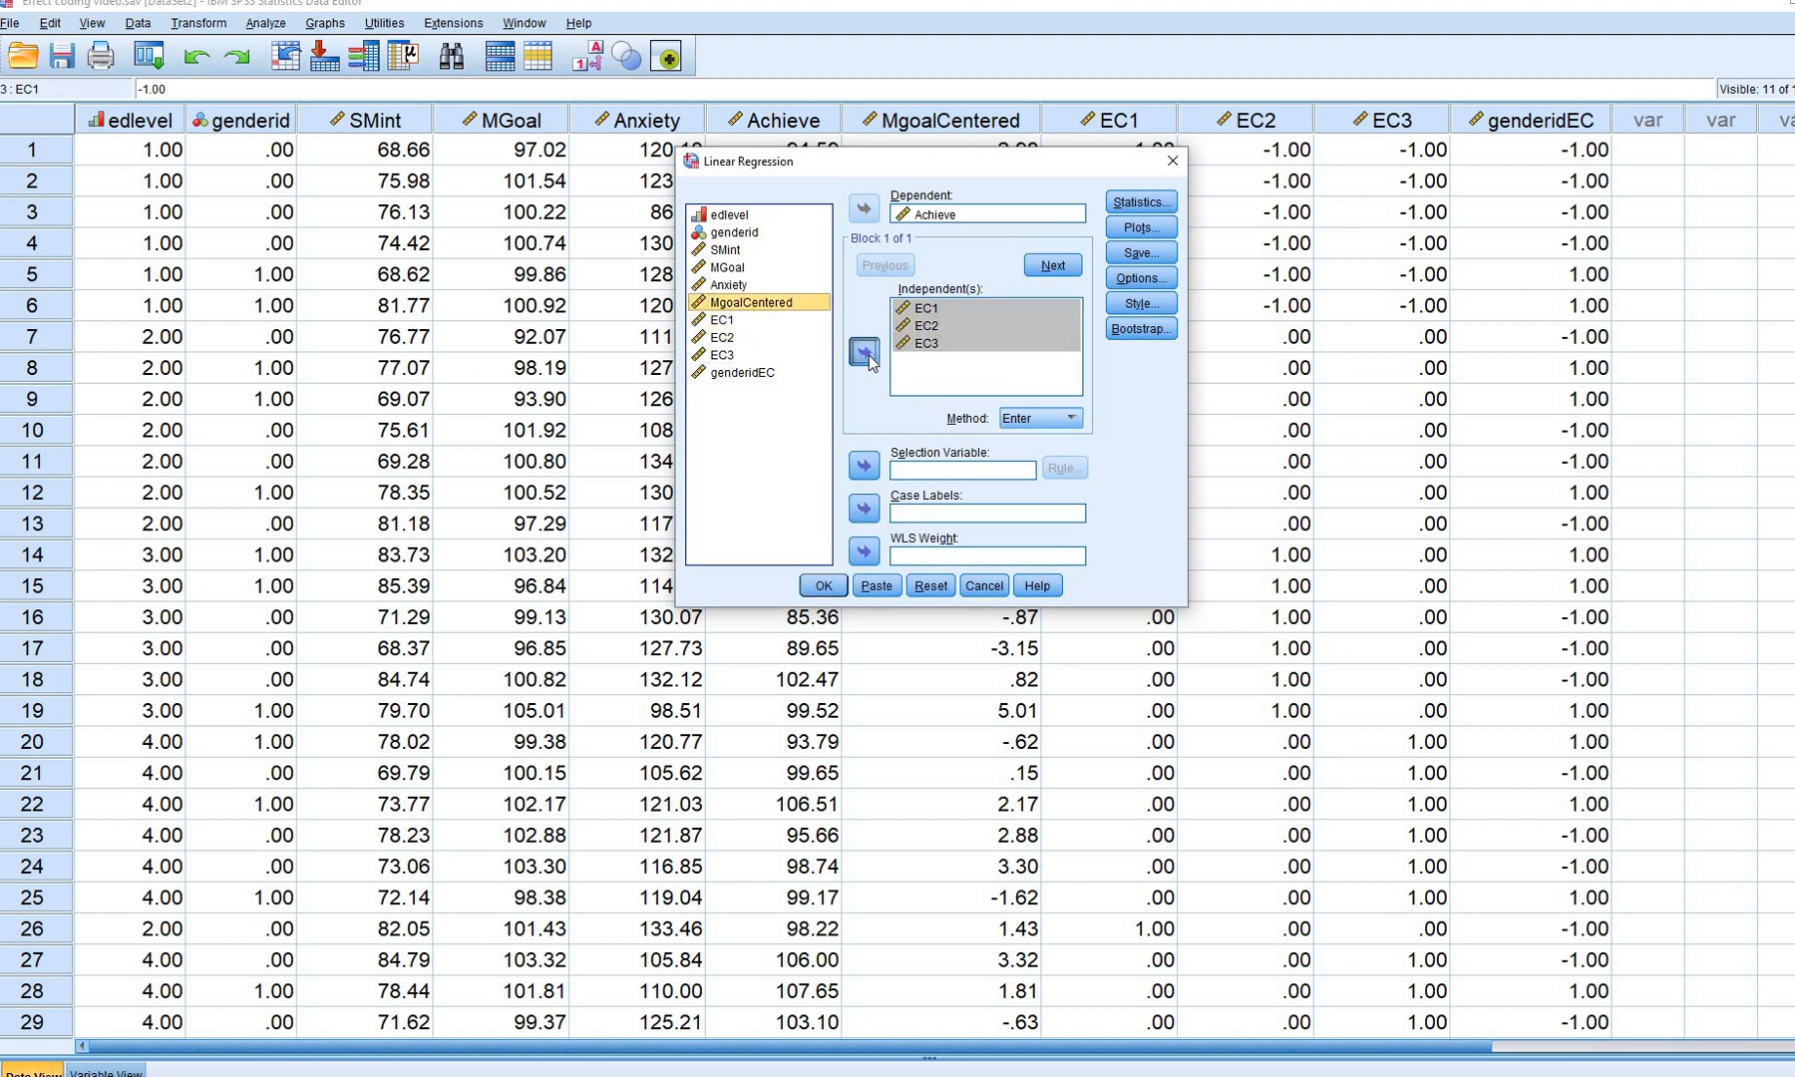
{"action": "left_click", "coordinate": [834, 584]}
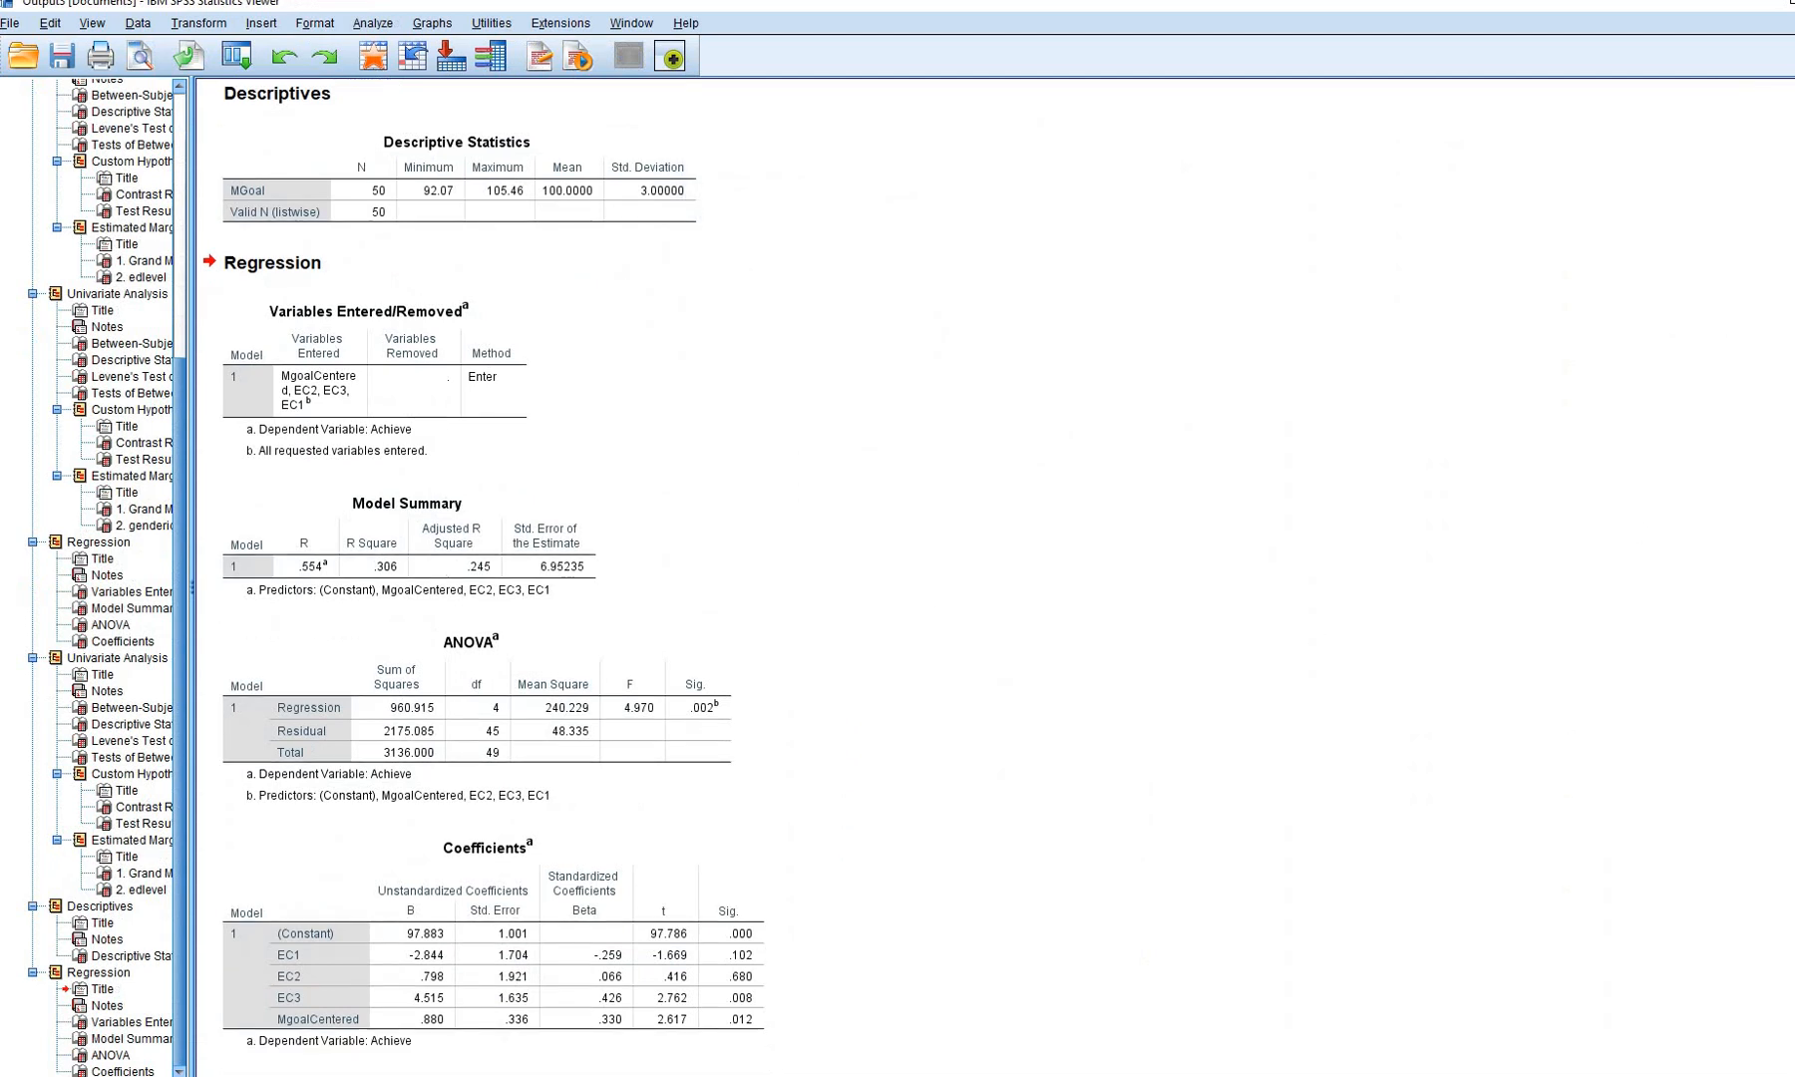
Circle R Square in the Model Summary, underline the regression F and significance in the ANOVA table, and clear the marks
{"action": "mouse_move", "coordinate": [1792, 261]}
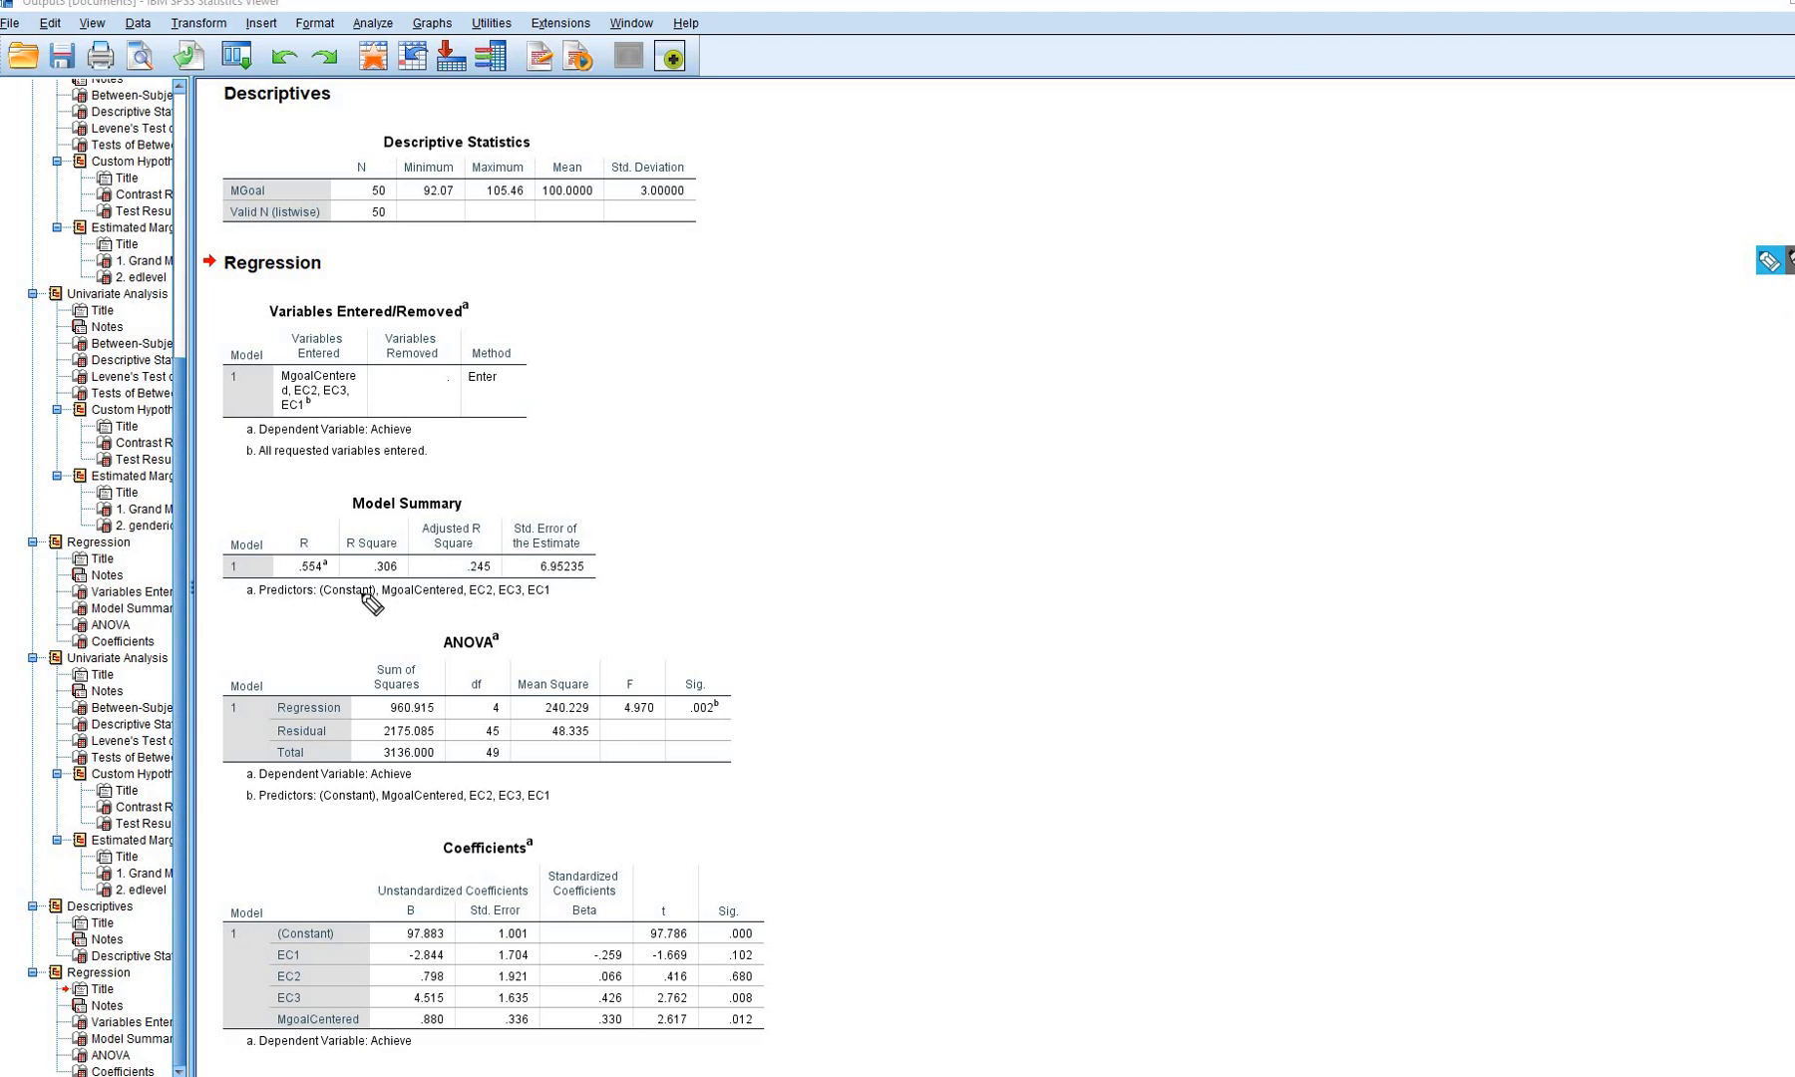
{"action": "mouse_move", "coordinate": [344, 593]}
{"action": "left_mouse_down"}
{"action": "mouse_move", "coordinate": [418, 590]}
{"action": "mouse_move", "coordinate": [384, 525]}
{"action": "mouse_move", "coordinate": [339, 604]}
{"action": "left_mouse_up"}
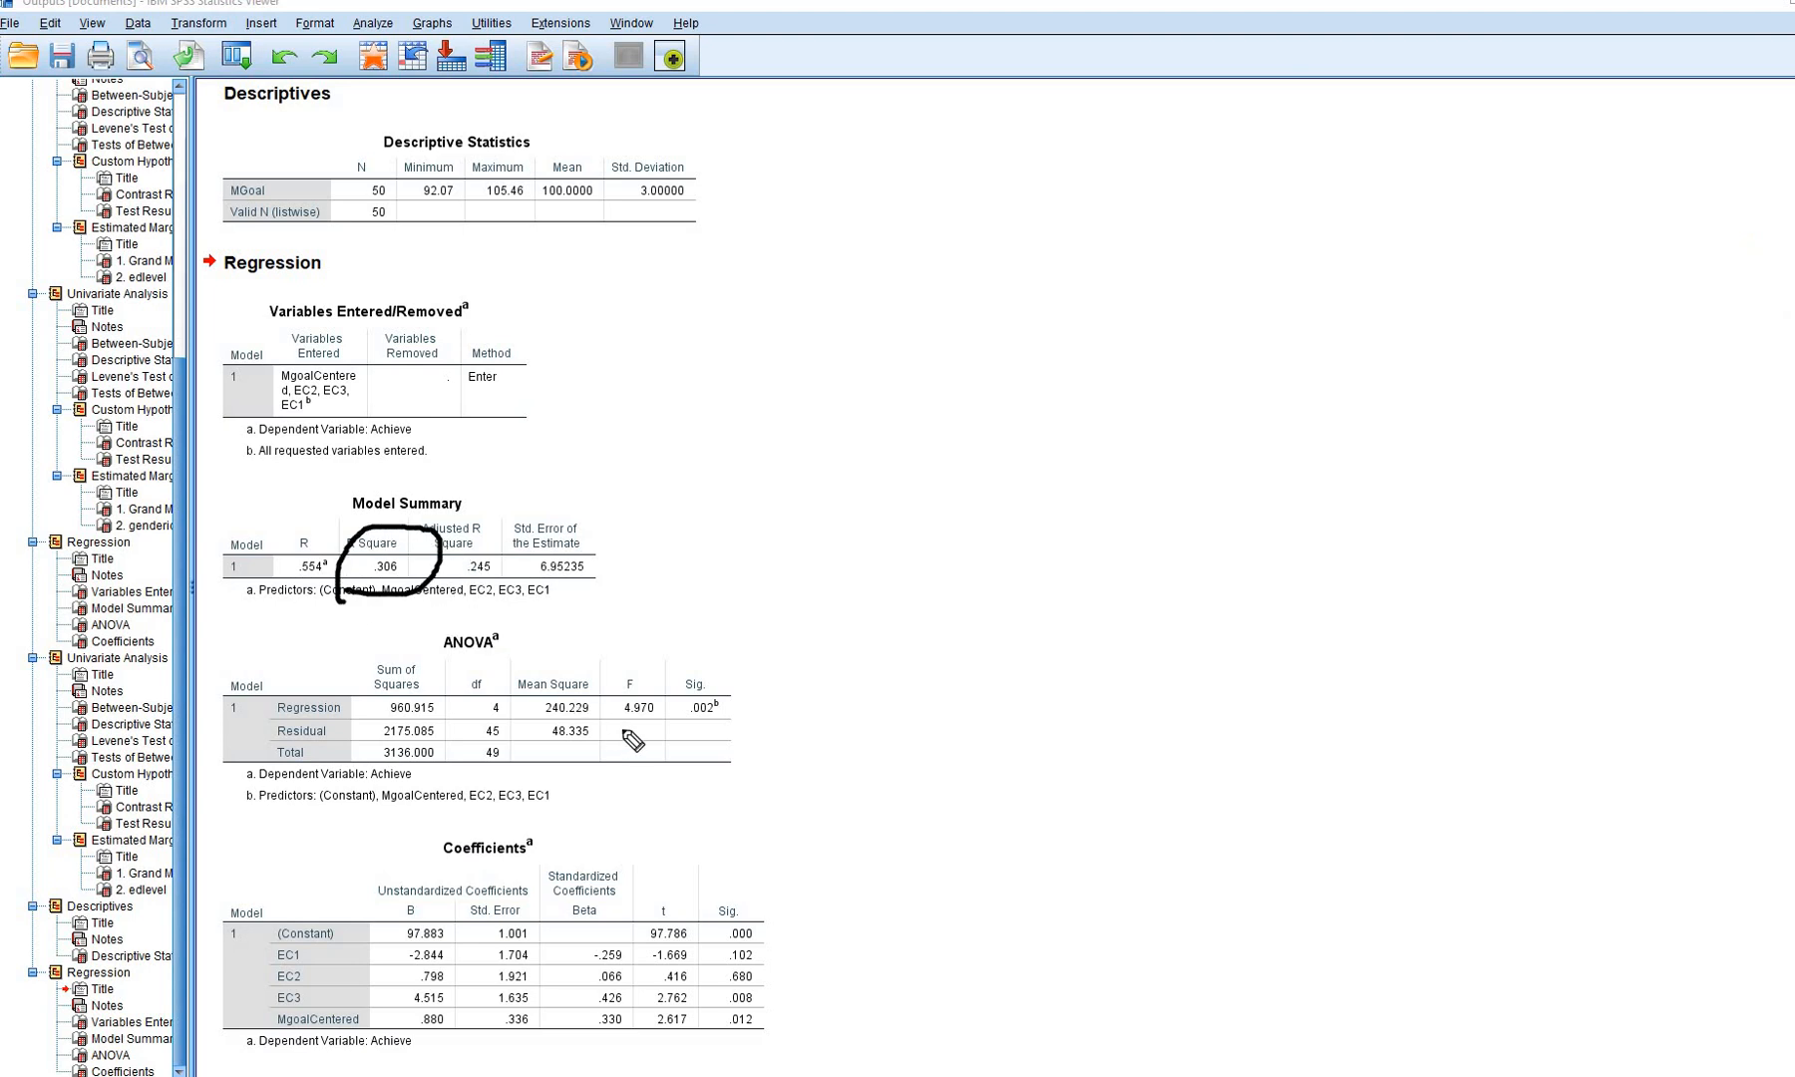
{"action": "left_click_drag", "start_coordinate": [620, 729], "coordinate": [738, 727]}
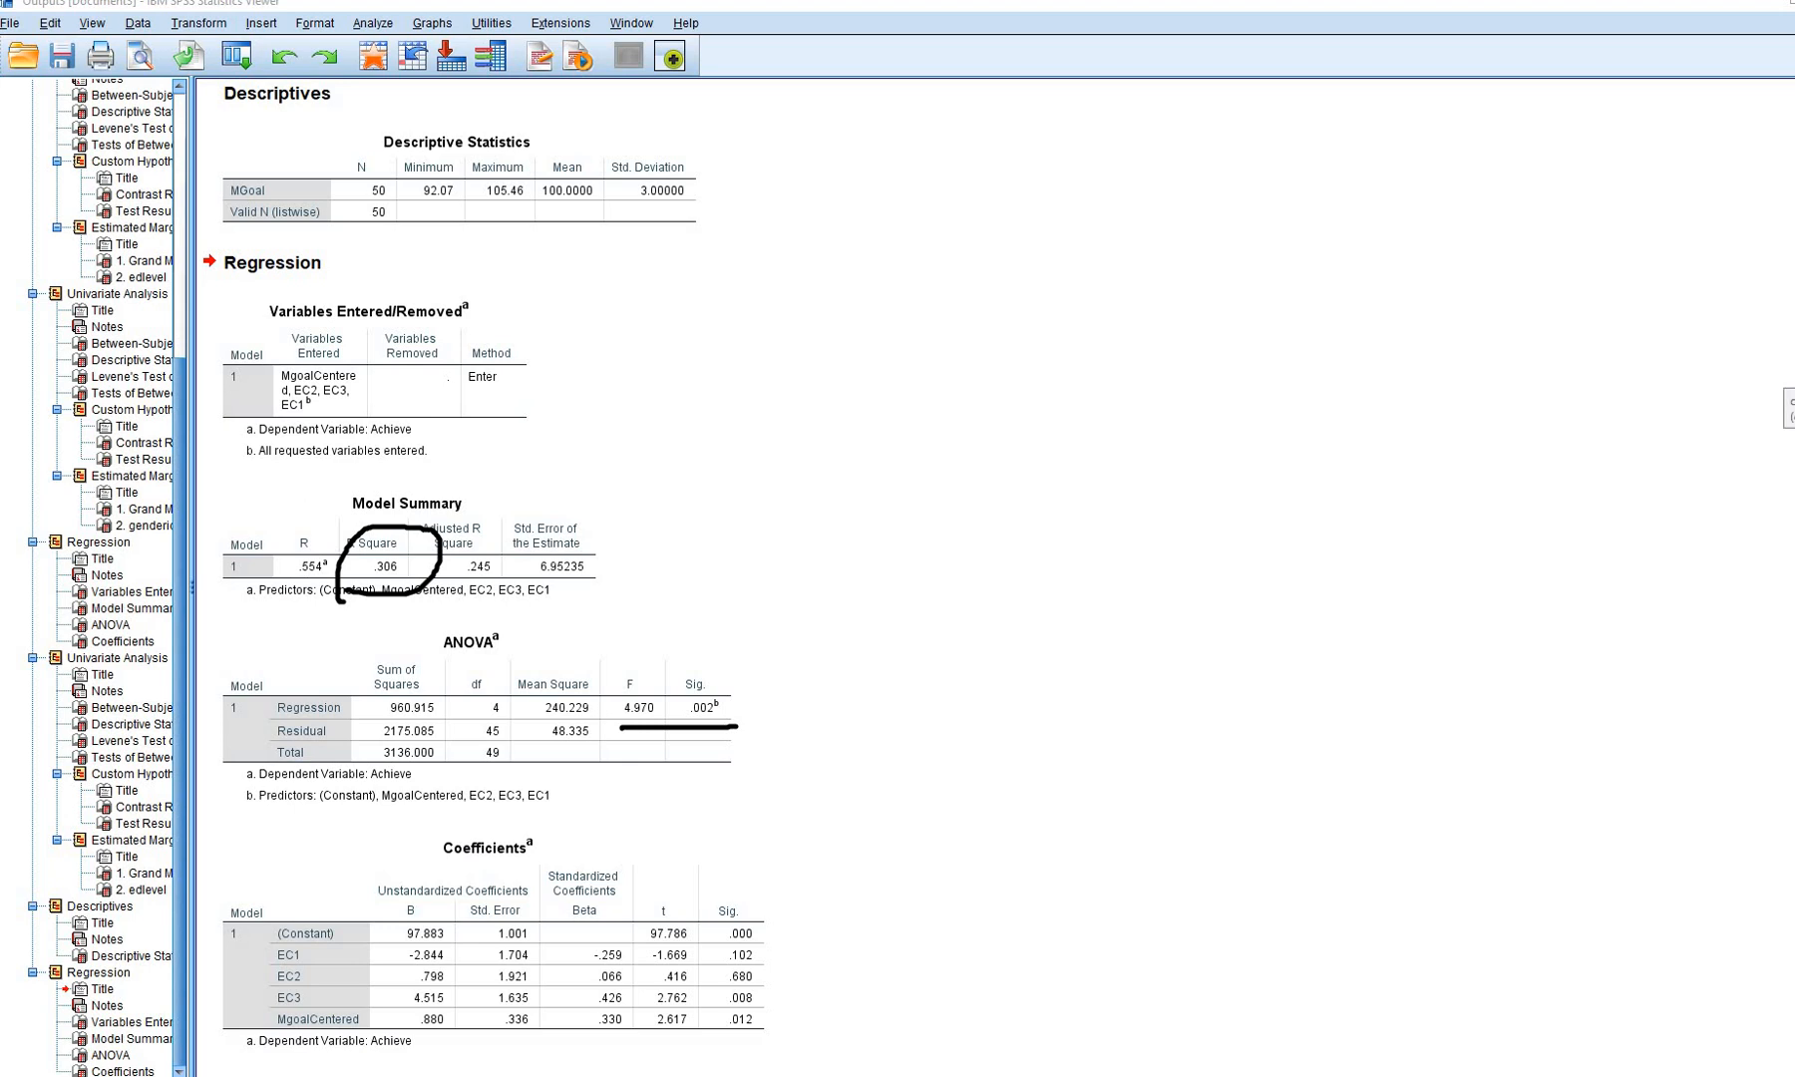
{"action": "left_click", "coordinate": [1793, 369]}
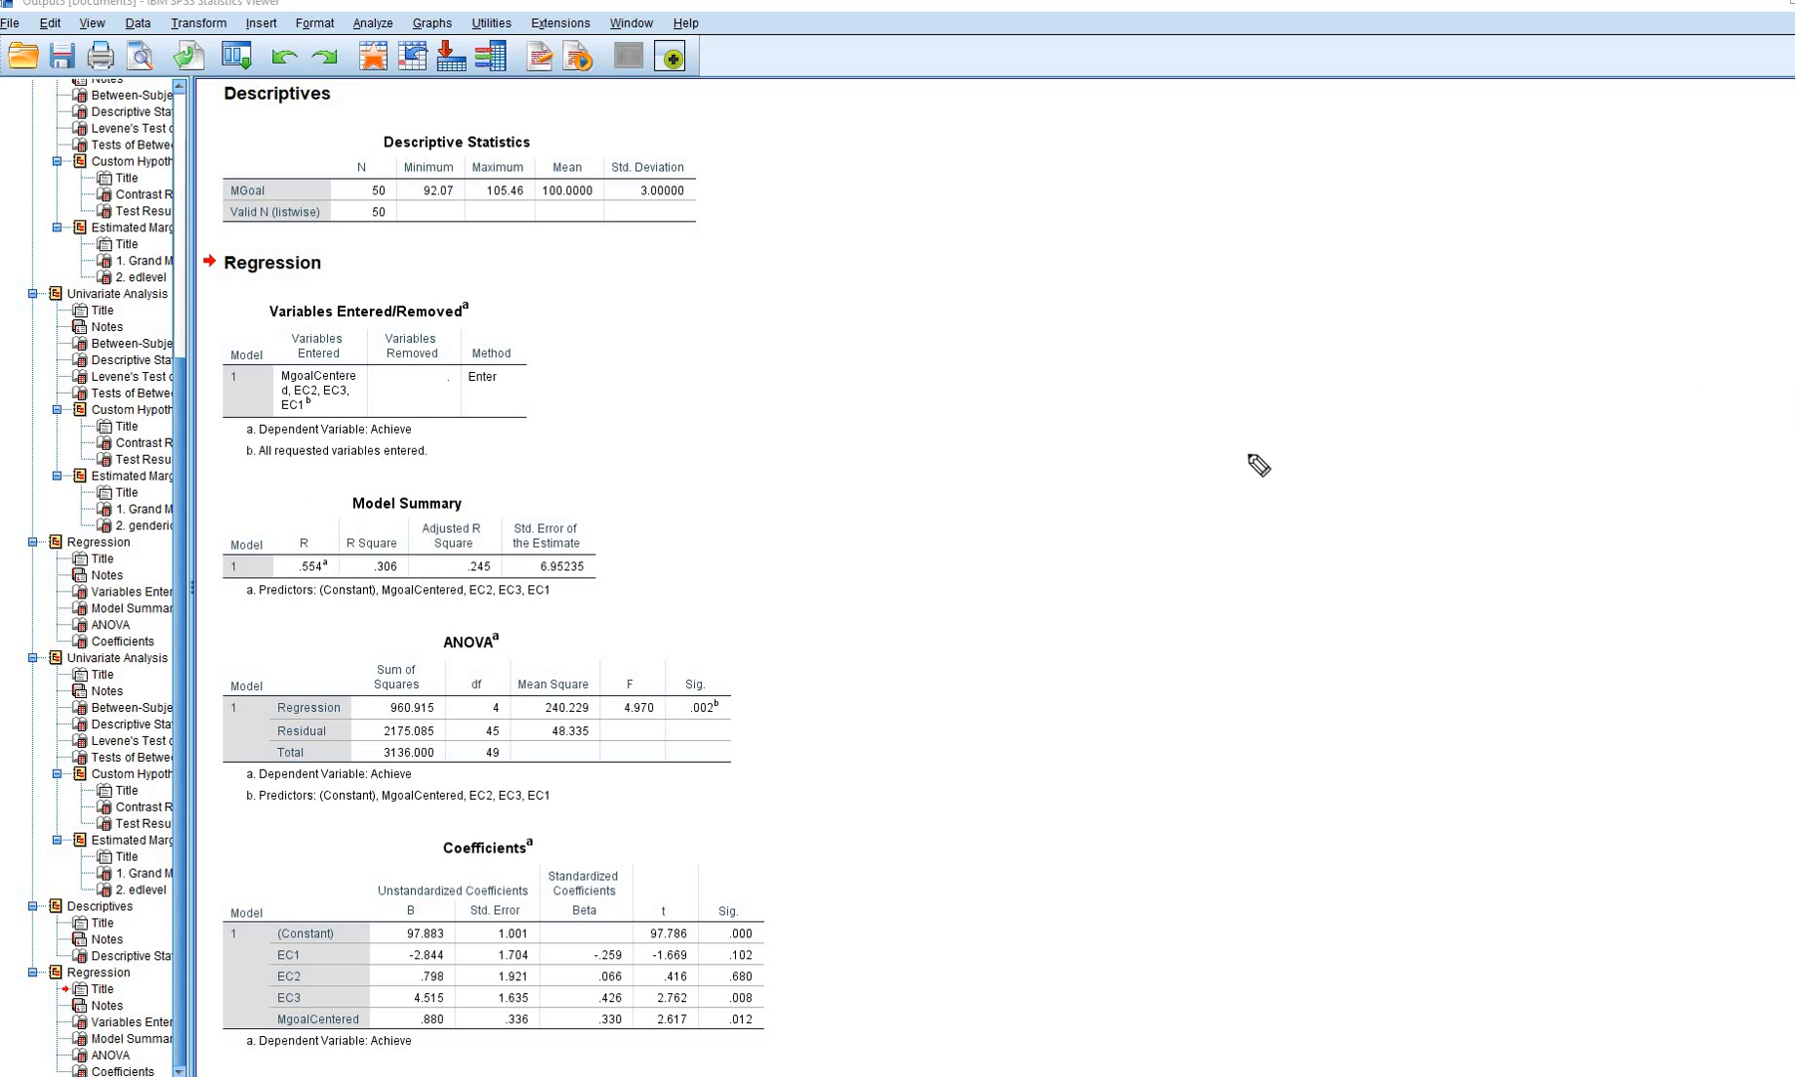
Mark the Corrected Model's F, significance and partial eta squared plus the R Squared footnote in Tests of Between-Subjects Effects, and clear the annotations
{"action": "scroll", "coordinate": [1267, 408], "scroll_direction": "up", "scroll_amount": 10}
{"action": "scroll", "coordinate": [1200, 444], "scroll_direction": "up", "scroll_amount": 7}
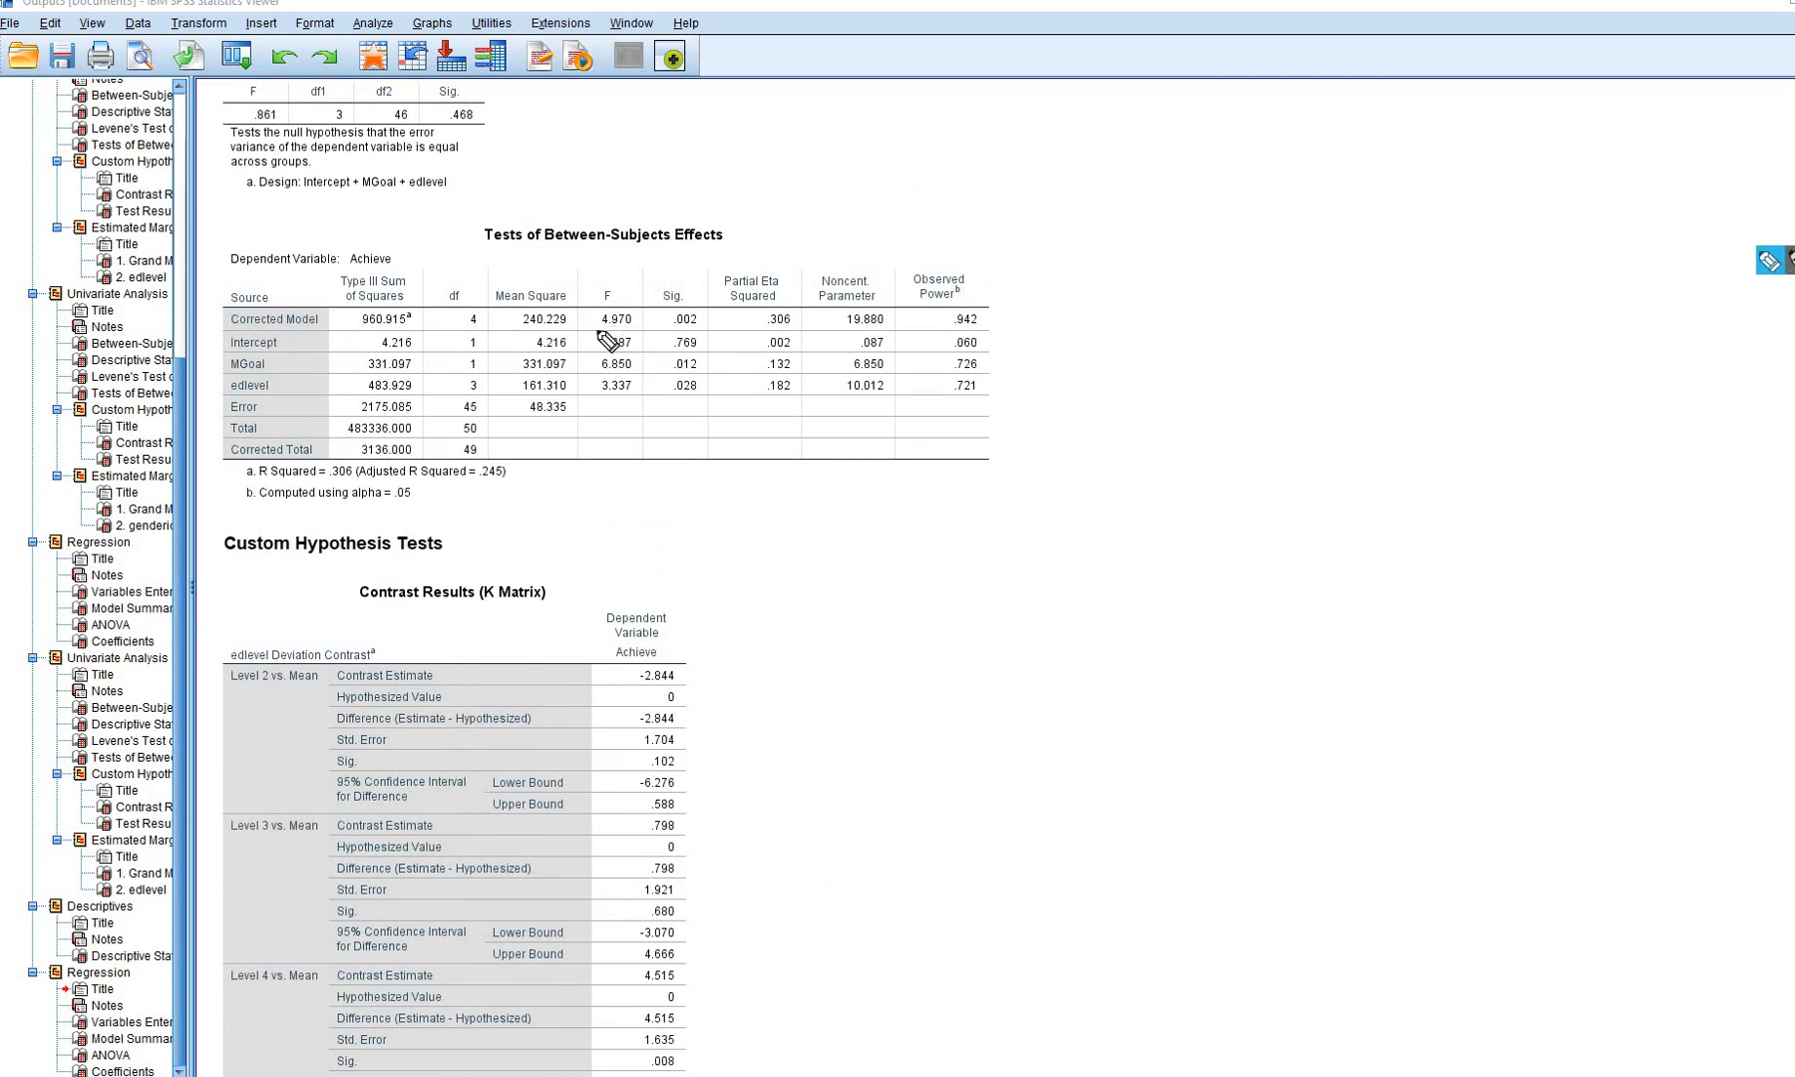
{"action": "left_click_drag", "start_coordinate": [594, 329], "coordinate": [769, 339]}
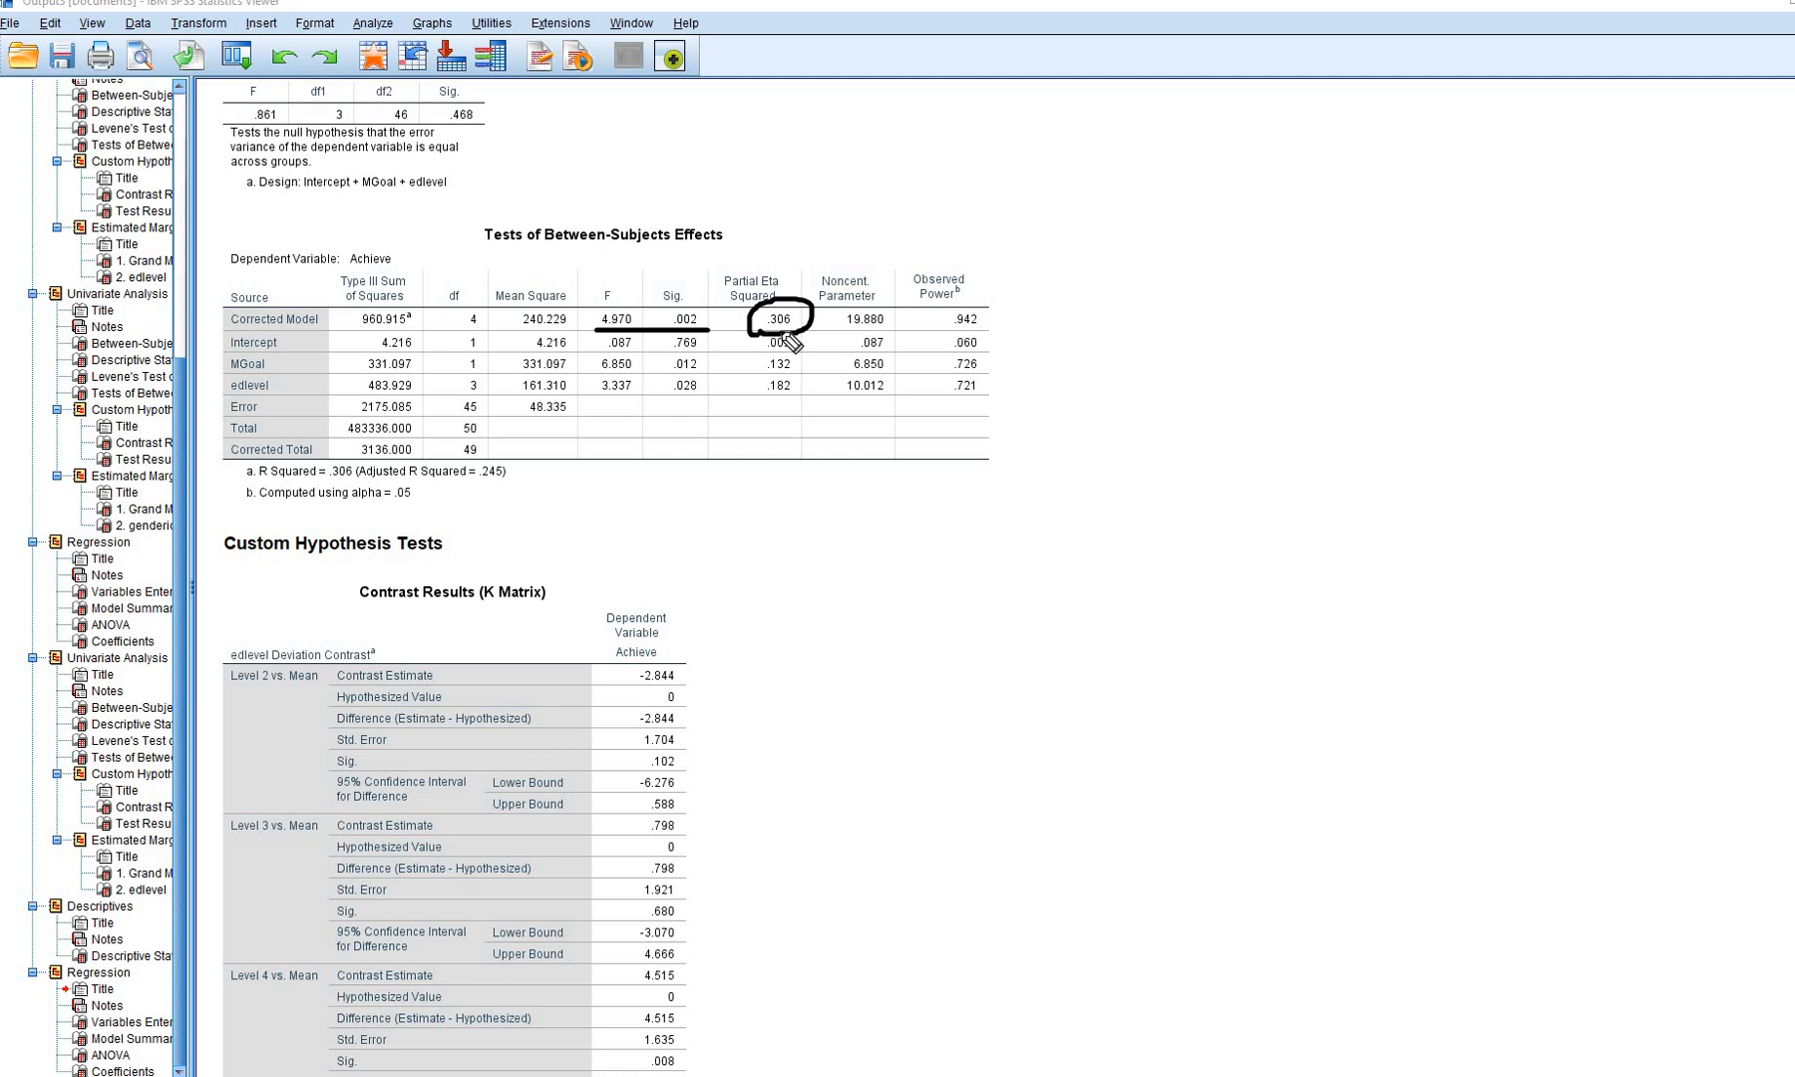
{"action": "left_click_drag", "start_coordinate": [319, 485], "coordinate": [369, 485]}
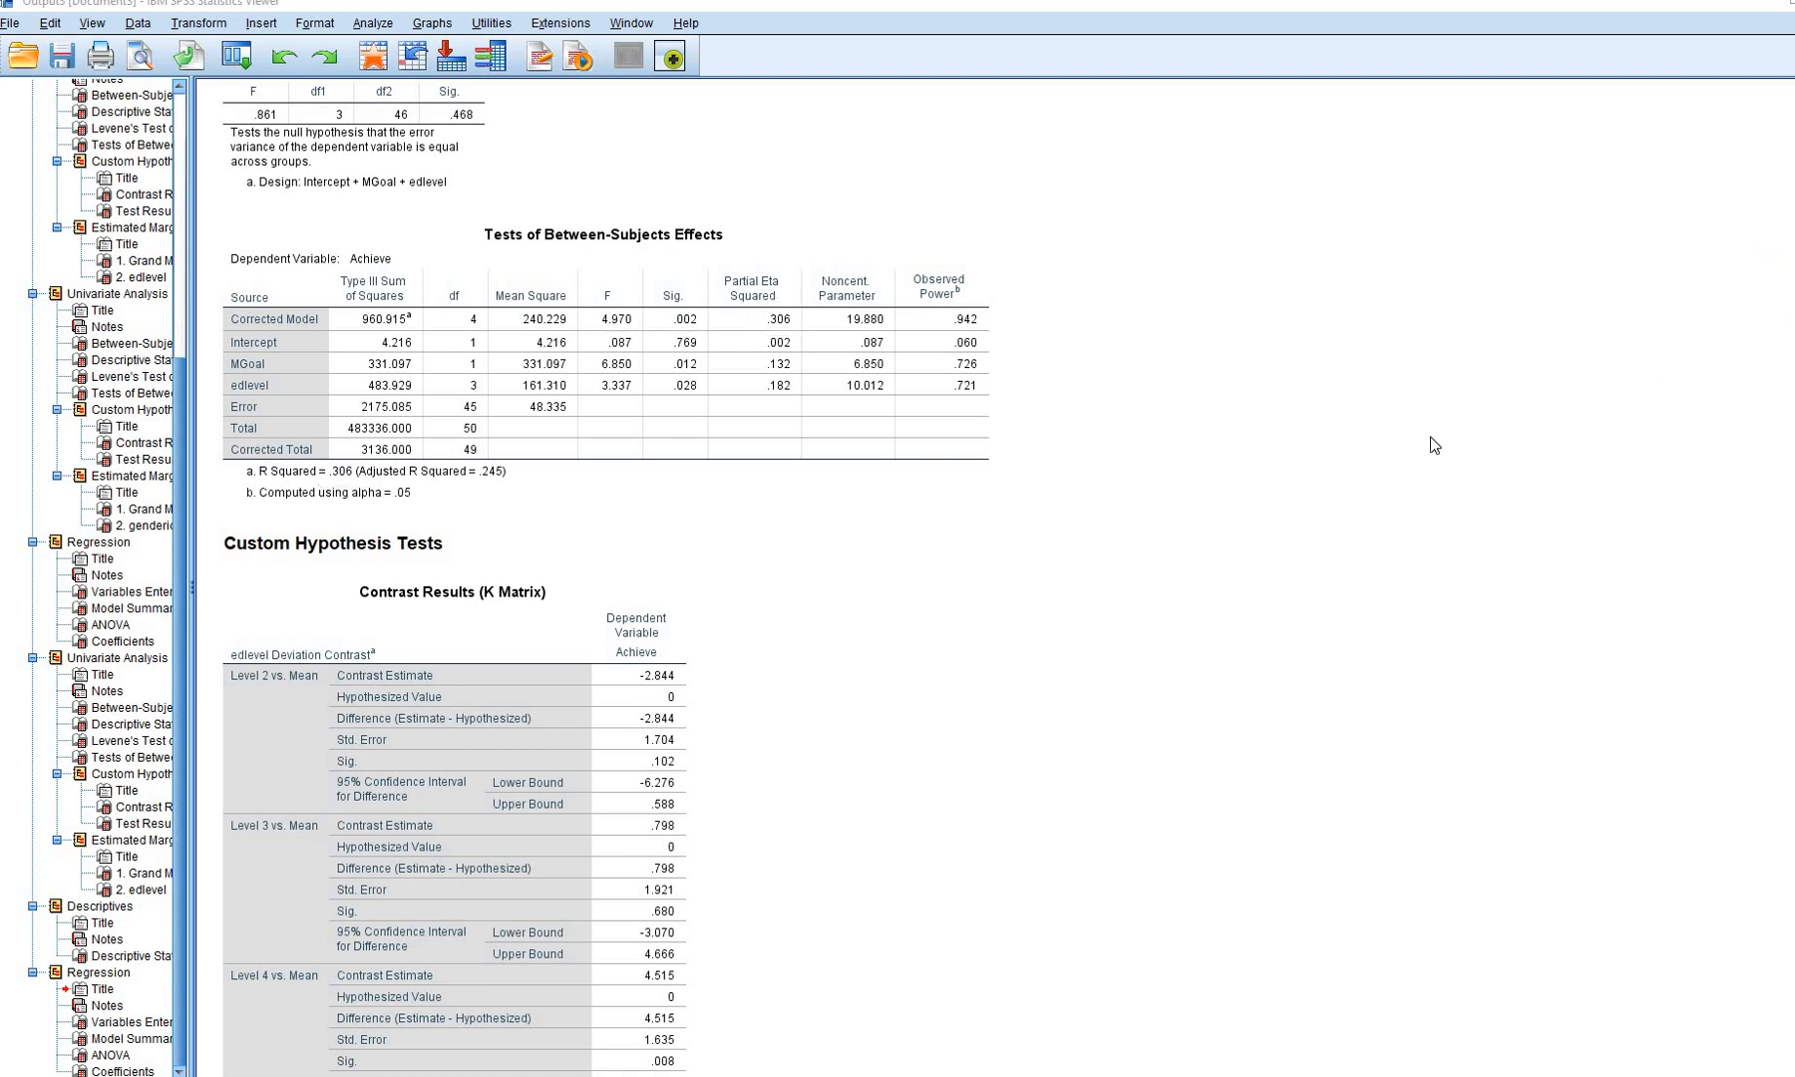
Circle the grand mean in the ANCOVA's Estimated Marginal Means, clear the mark and return to the regression output
{"action": "scroll", "coordinate": [1434, 444], "scroll_direction": "down", "scroll_amount": 15}
{"action": "scroll", "coordinate": [1434, 445], "scroll_direction": "down", "scroll_amount": 1}
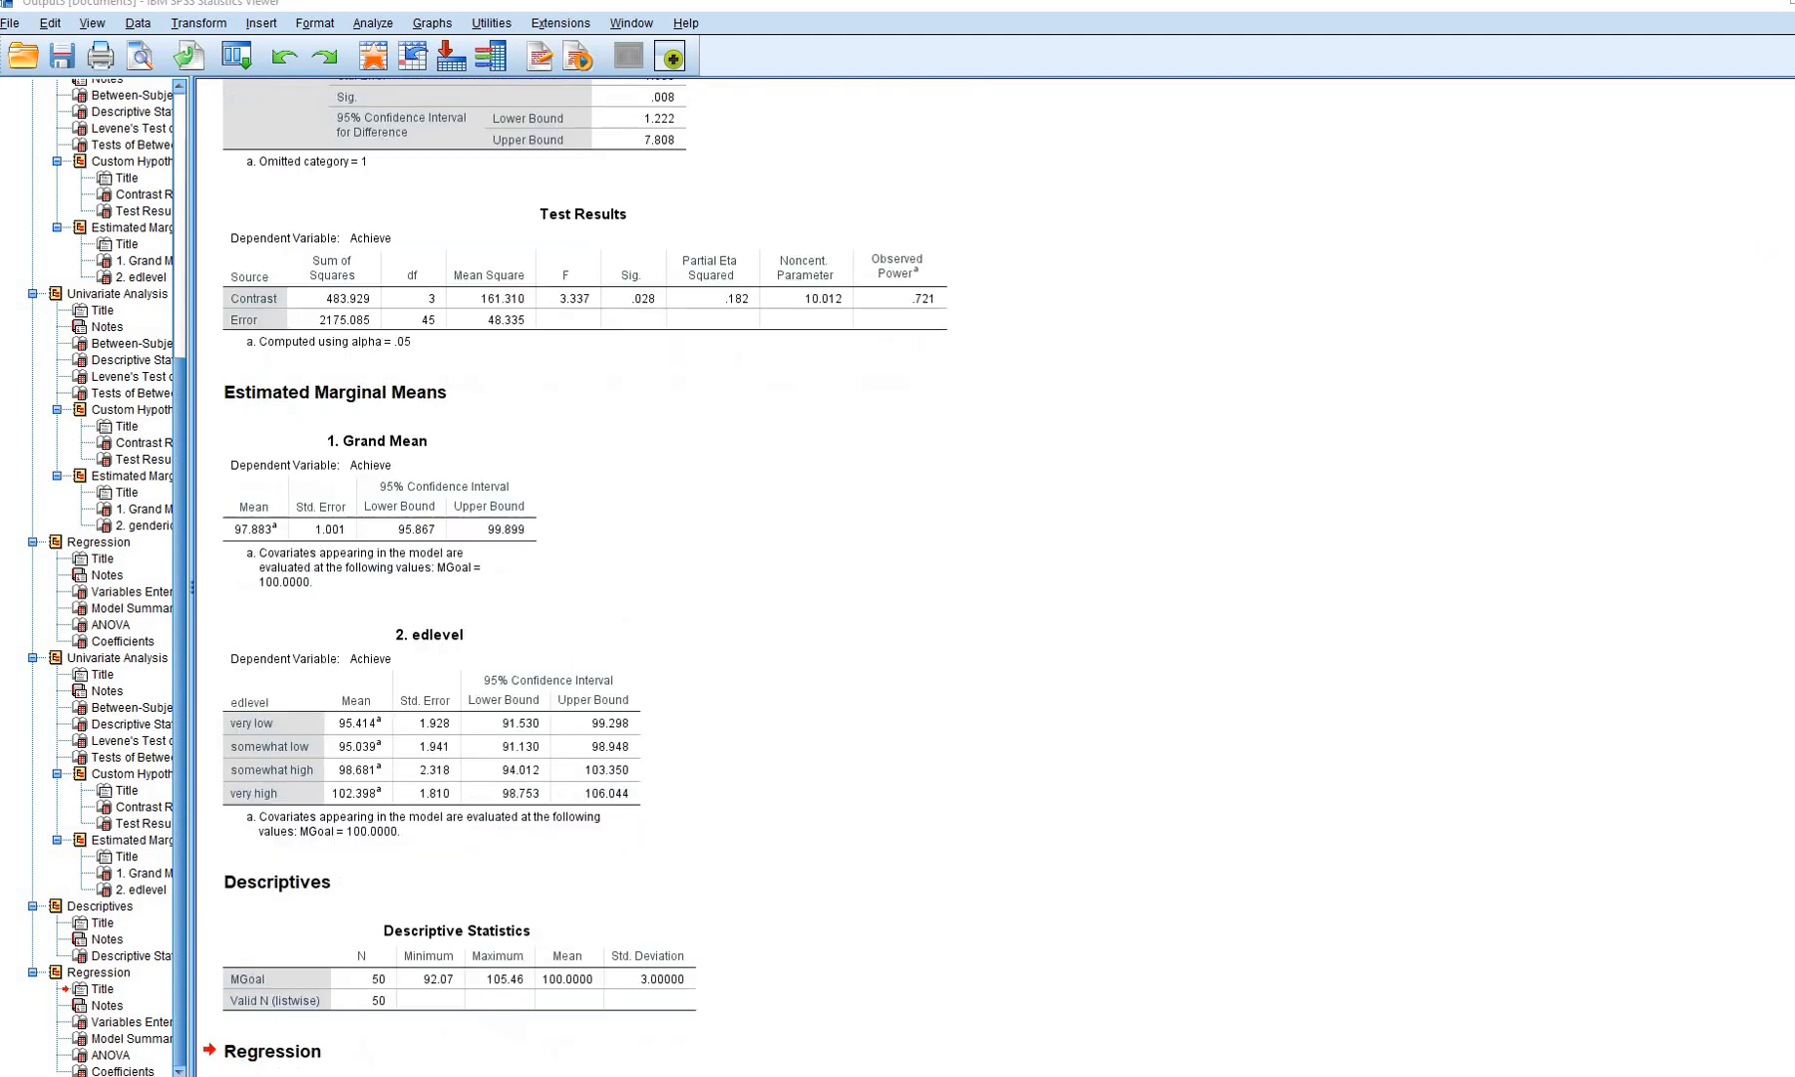
{"action": "mouse_move", "coordinate": [222, 543]}
{"action": "left_mouse_down"}
{"action": "mouse_move", "coordinate": [315, 522]}
{"action": "mouse_move", "coordinate": [205, 529]}
{"action": "left_mouse_up"}
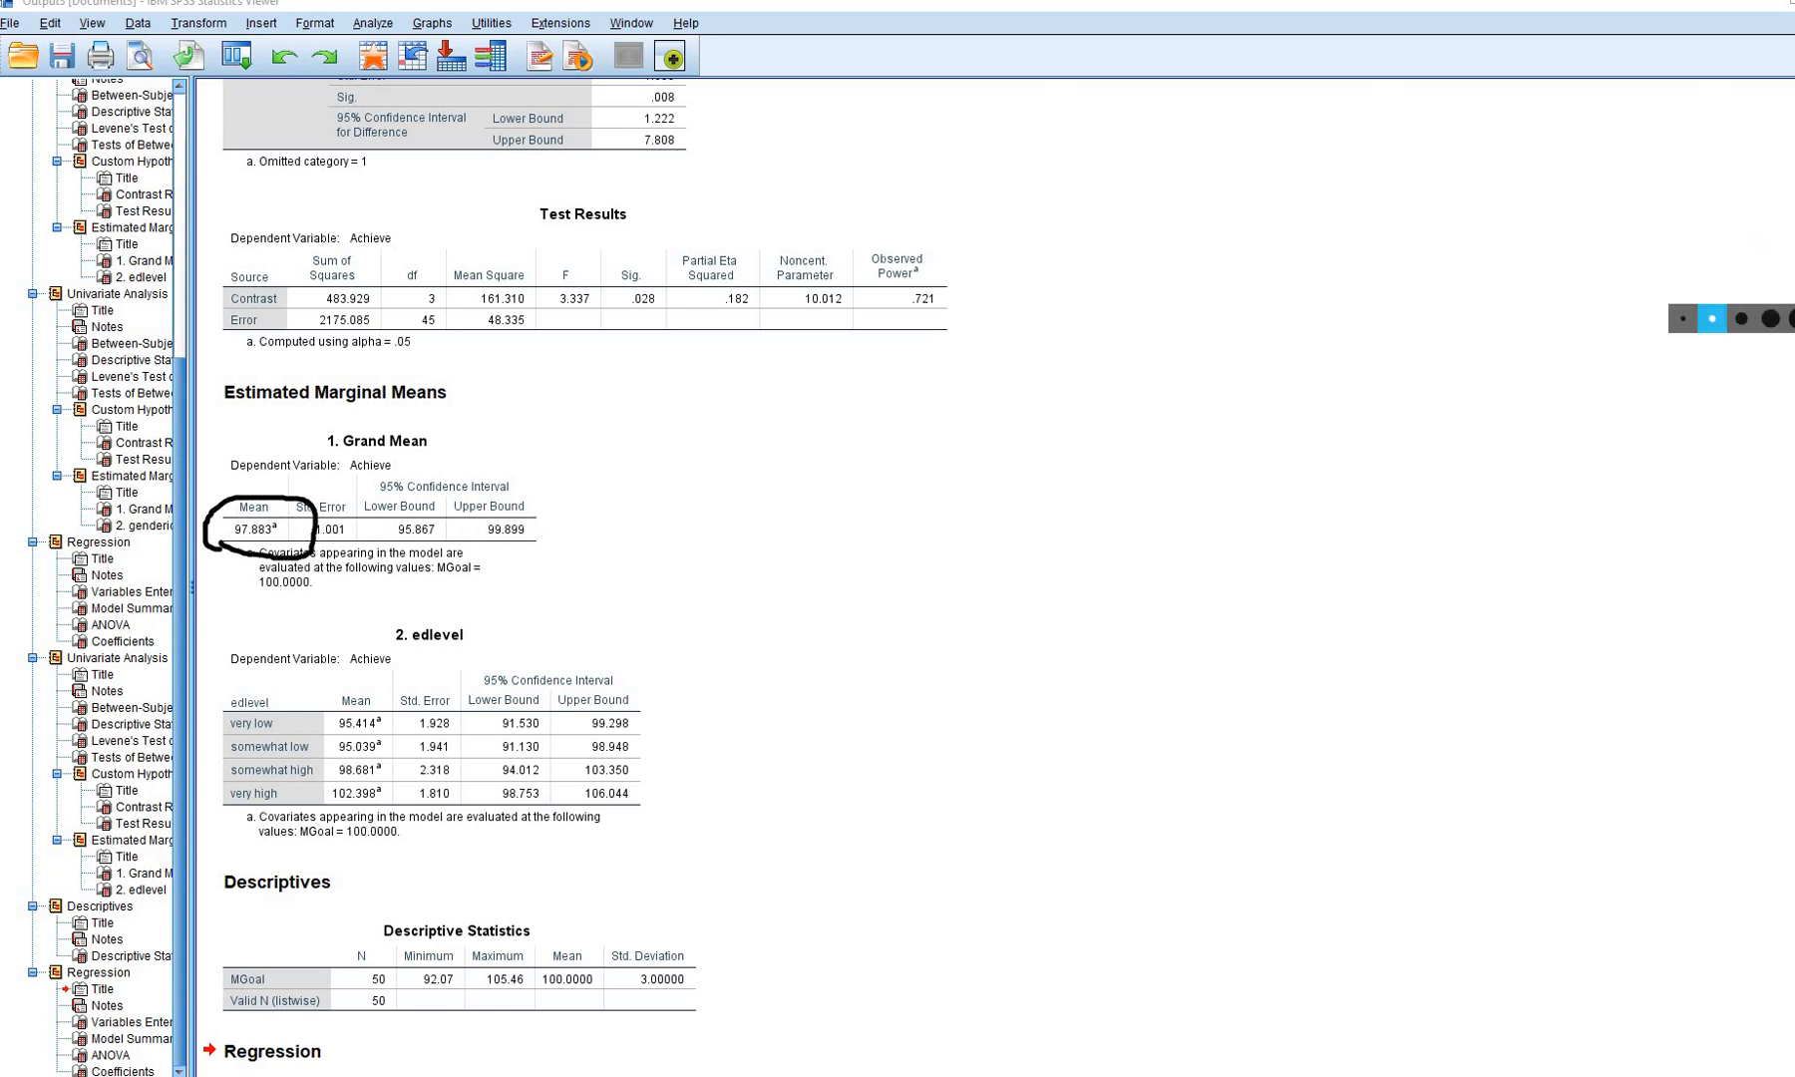
{"action": "scroll", "coordinate": [1153, 520], "scroll_direction": "down", "scroll_amount": 9}
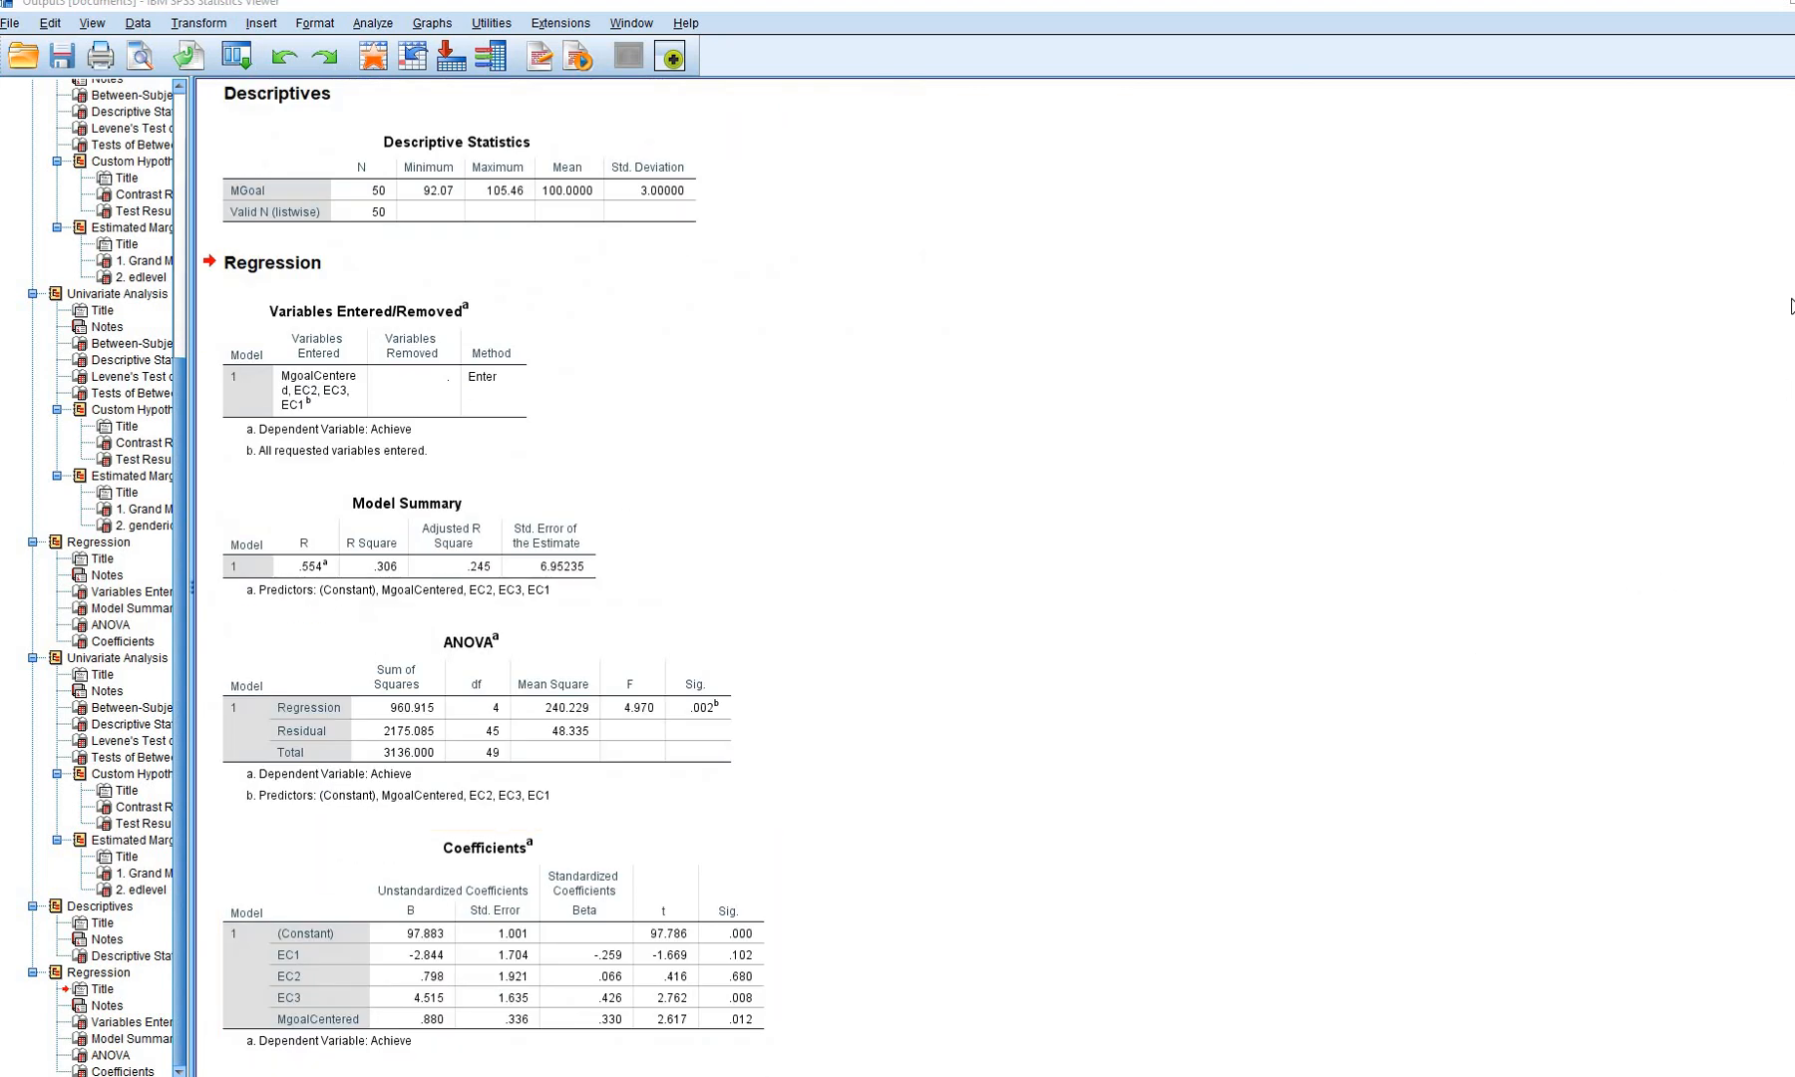
Underline the B values for the constant and EC1 to EC3, plus EC1's standard error and significance, and clear the marks
{"action": "left_click", "coordinate": [1770, 261]}
{"action": "mouse_move", "coordinate": [457, 938]}
{"action": "left_mouse_down"}
{"action": "mouse_move", "coordinate": [396, 941]}
{"action": "mouse_move", "coordinate": [450, 967]}
{"action": "mouse_move", "coordinate": [447, 1009]}
{"action": "left_mouse_up"}
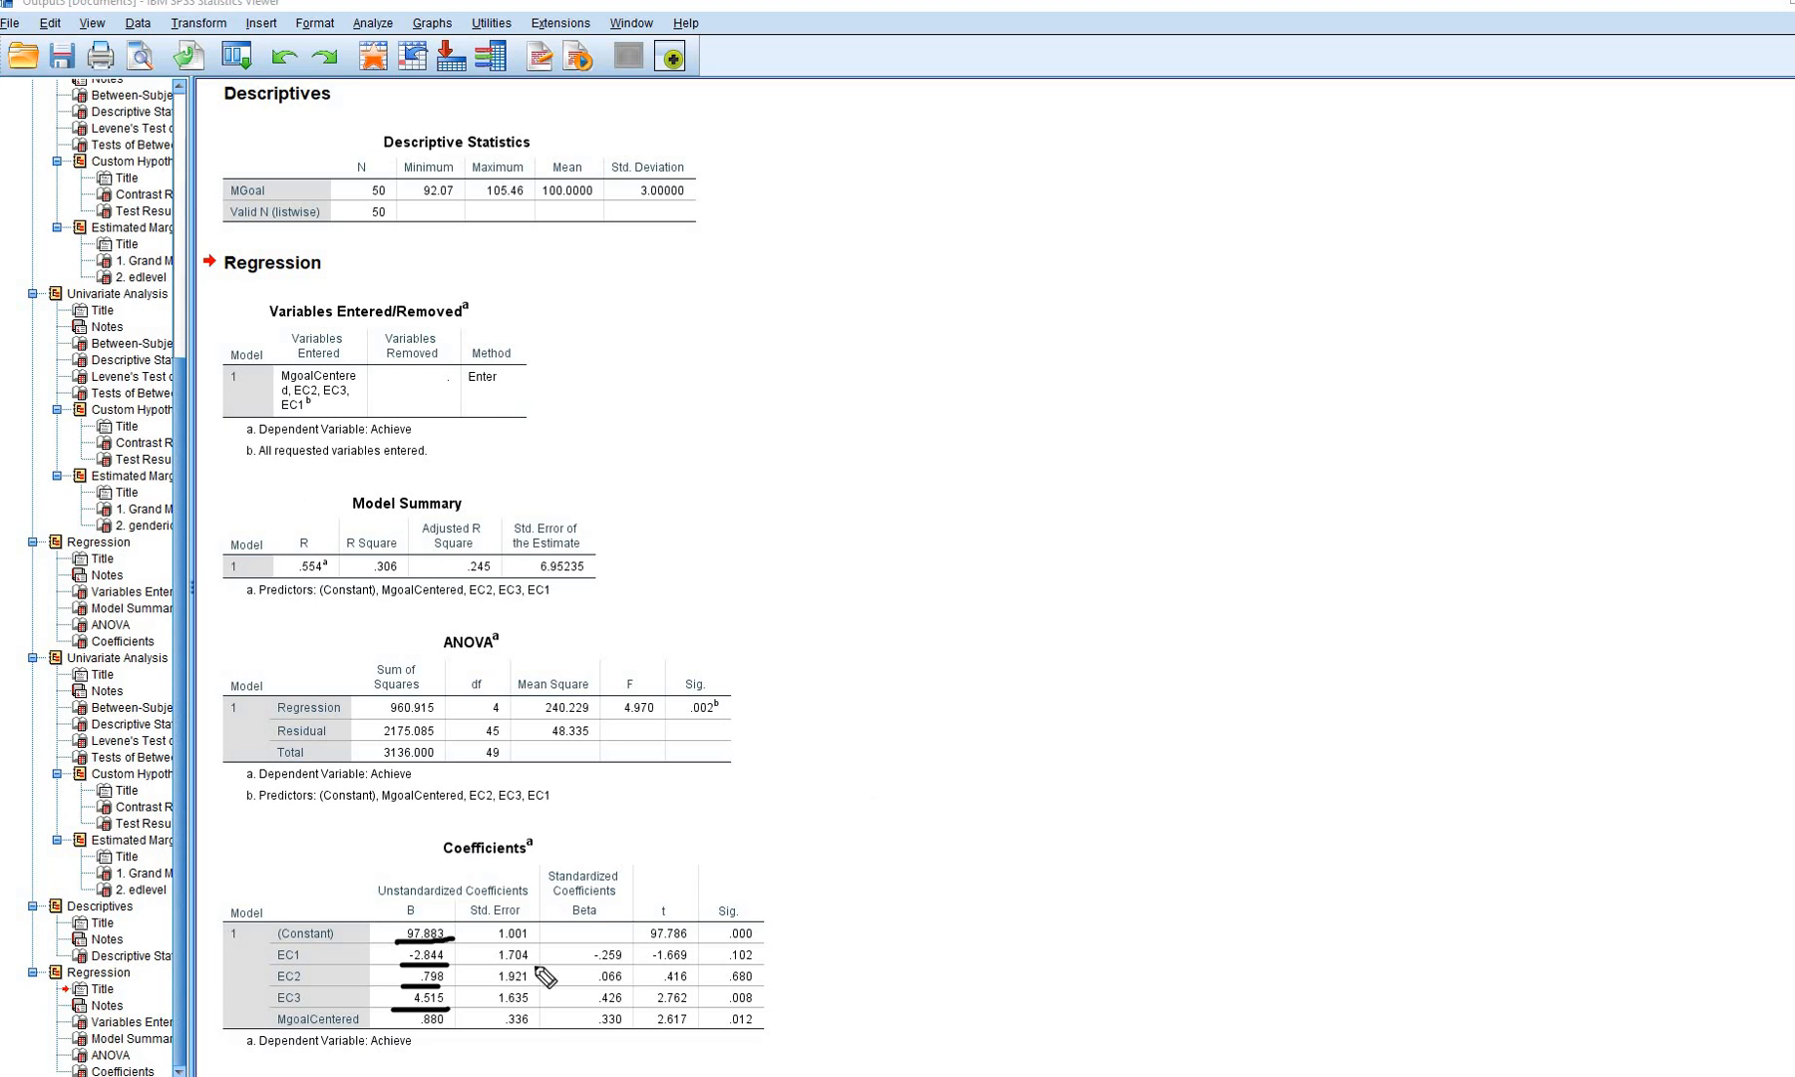
{"action": "left_click_drag", "start_coordinate": [497, 965], "coordinate": [537, 966]}
{"action": "left_click_drag", "start_coordinate": [728, 965], "coordinate": [750, 970]}
{"action": "left_click", "coordinate": [1789, 416]}
Underline the contrast estimates, standard errors and significance values for Levels 2, 3 and 4 in the ANCOVA's Contrast Results table
{"action": "scroll", "coordinate": [1491, 526], "scroll_direction": "up", "scroll_amount": 12}
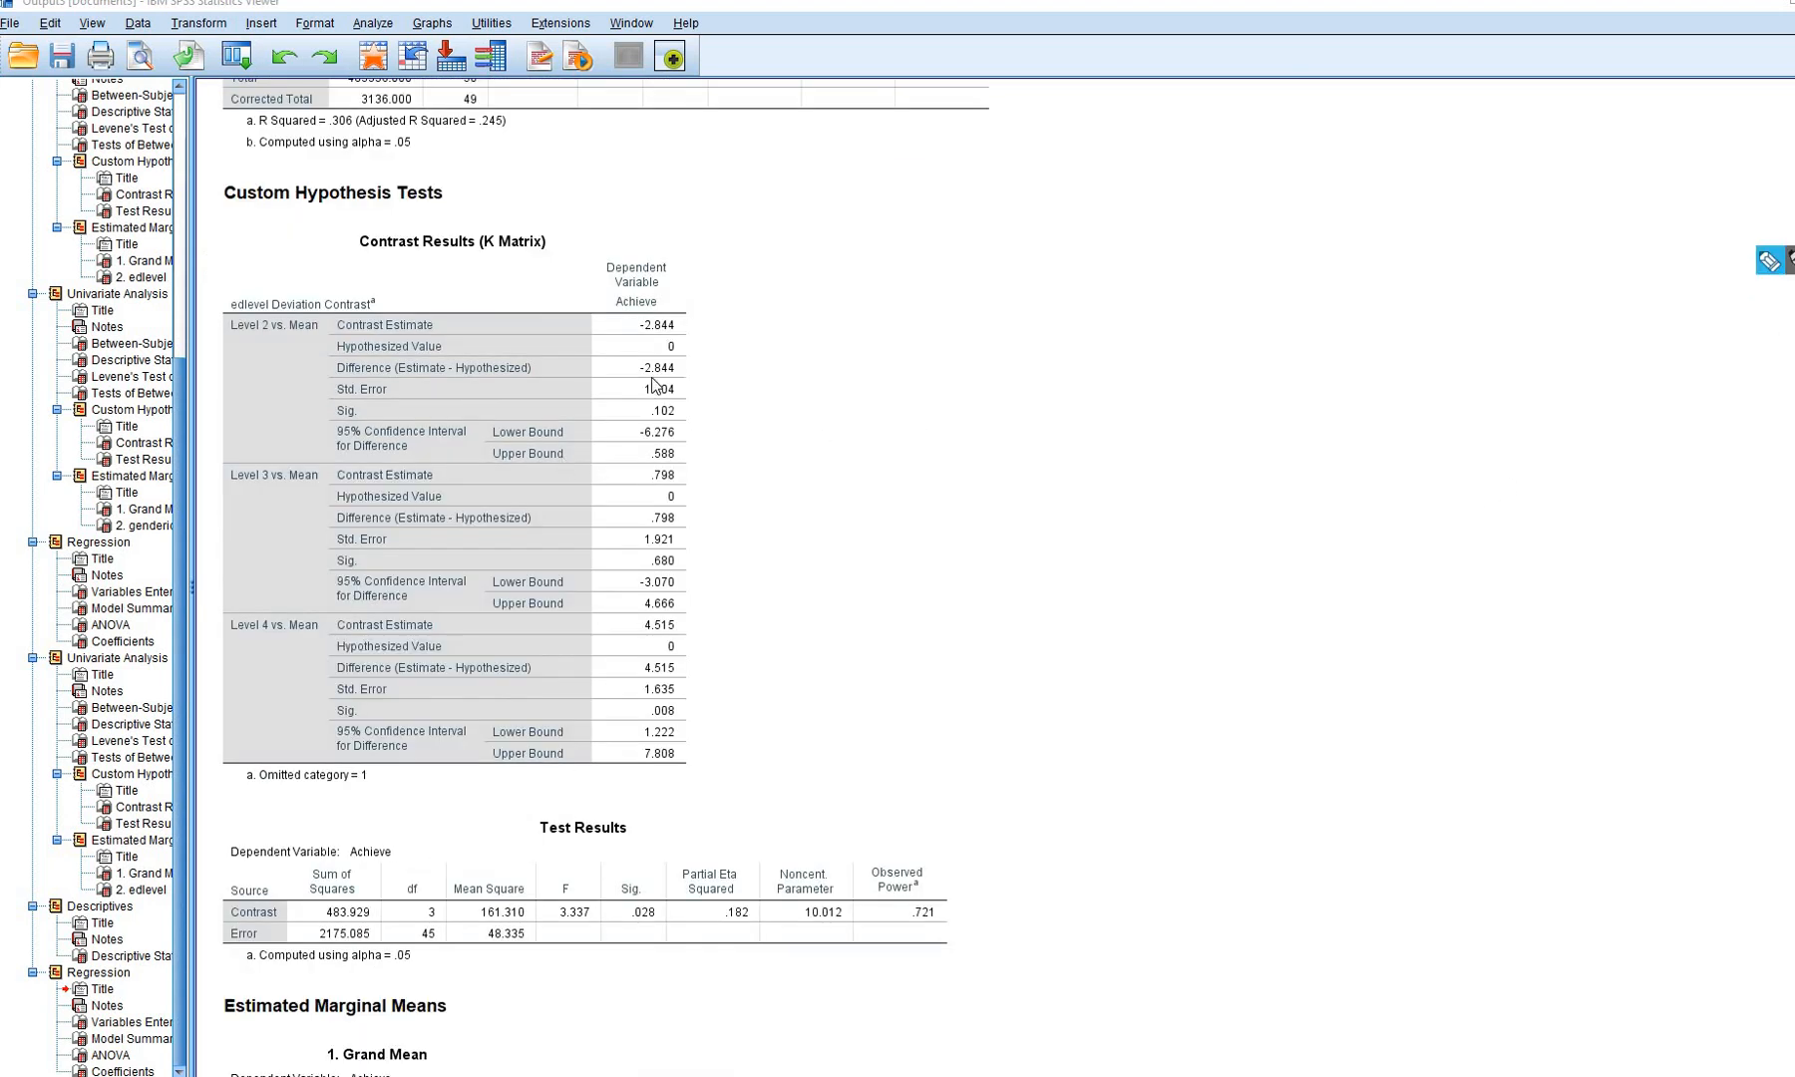
{"action": "left_click_drag", "start_coordinate": [640, 337], "coordinate": [691, 330]}
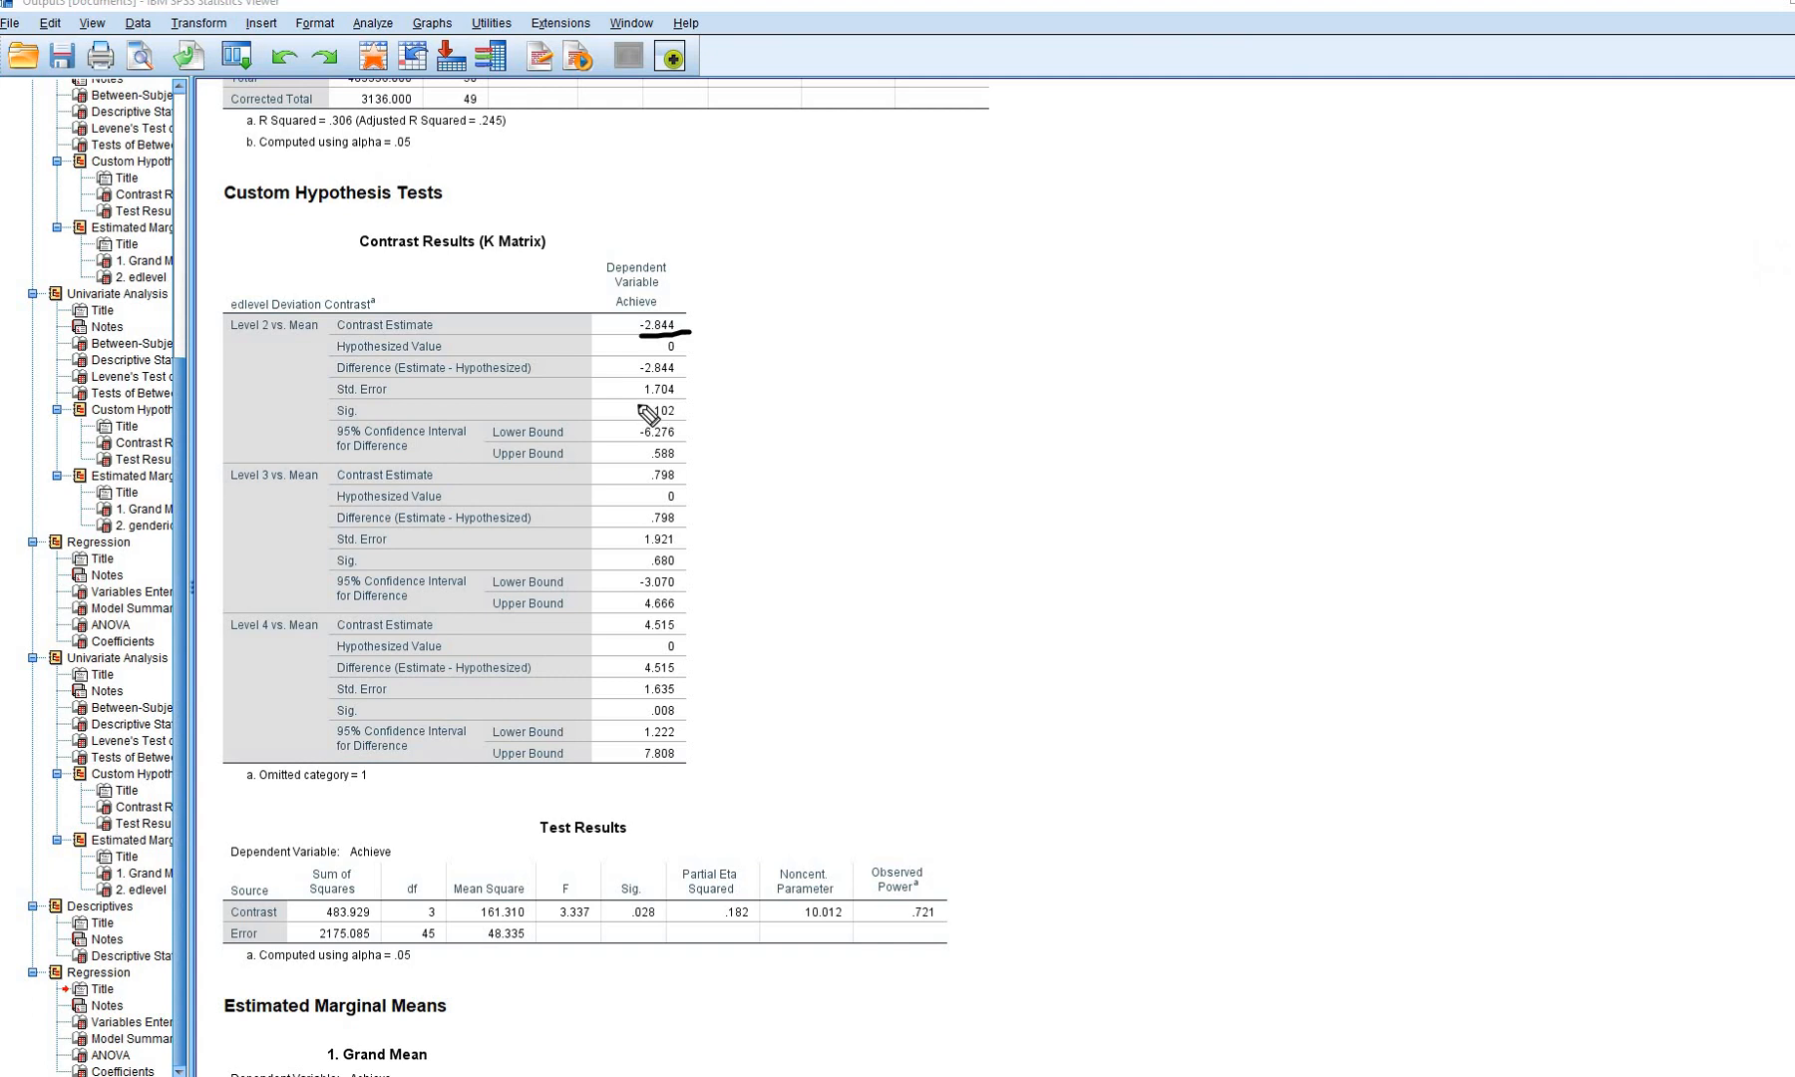
{"action": "mouse_move", "coordinate": [639, 400]}
{"action": "left_mouse_down"}
{"action": "mouse_move", "coordinate": [689, 397]}
{"action": "mouse_move", "coordinate": [684, 421]}
{"action": "left_mouse_up"}
{"action": "left_click_drag", "start_coordinate": [646, 487], "coordinate": [690, 484]}
{"action": "mouse_move", "coordinate": [646, 546]}
{"action": "left_mouse_down"}
{"action": "mouse_move", "coordinate": [690, 549]}
{"action": "mouse_move", "coordinate": [684, 569]}
{"action": "left_mouse_up"}
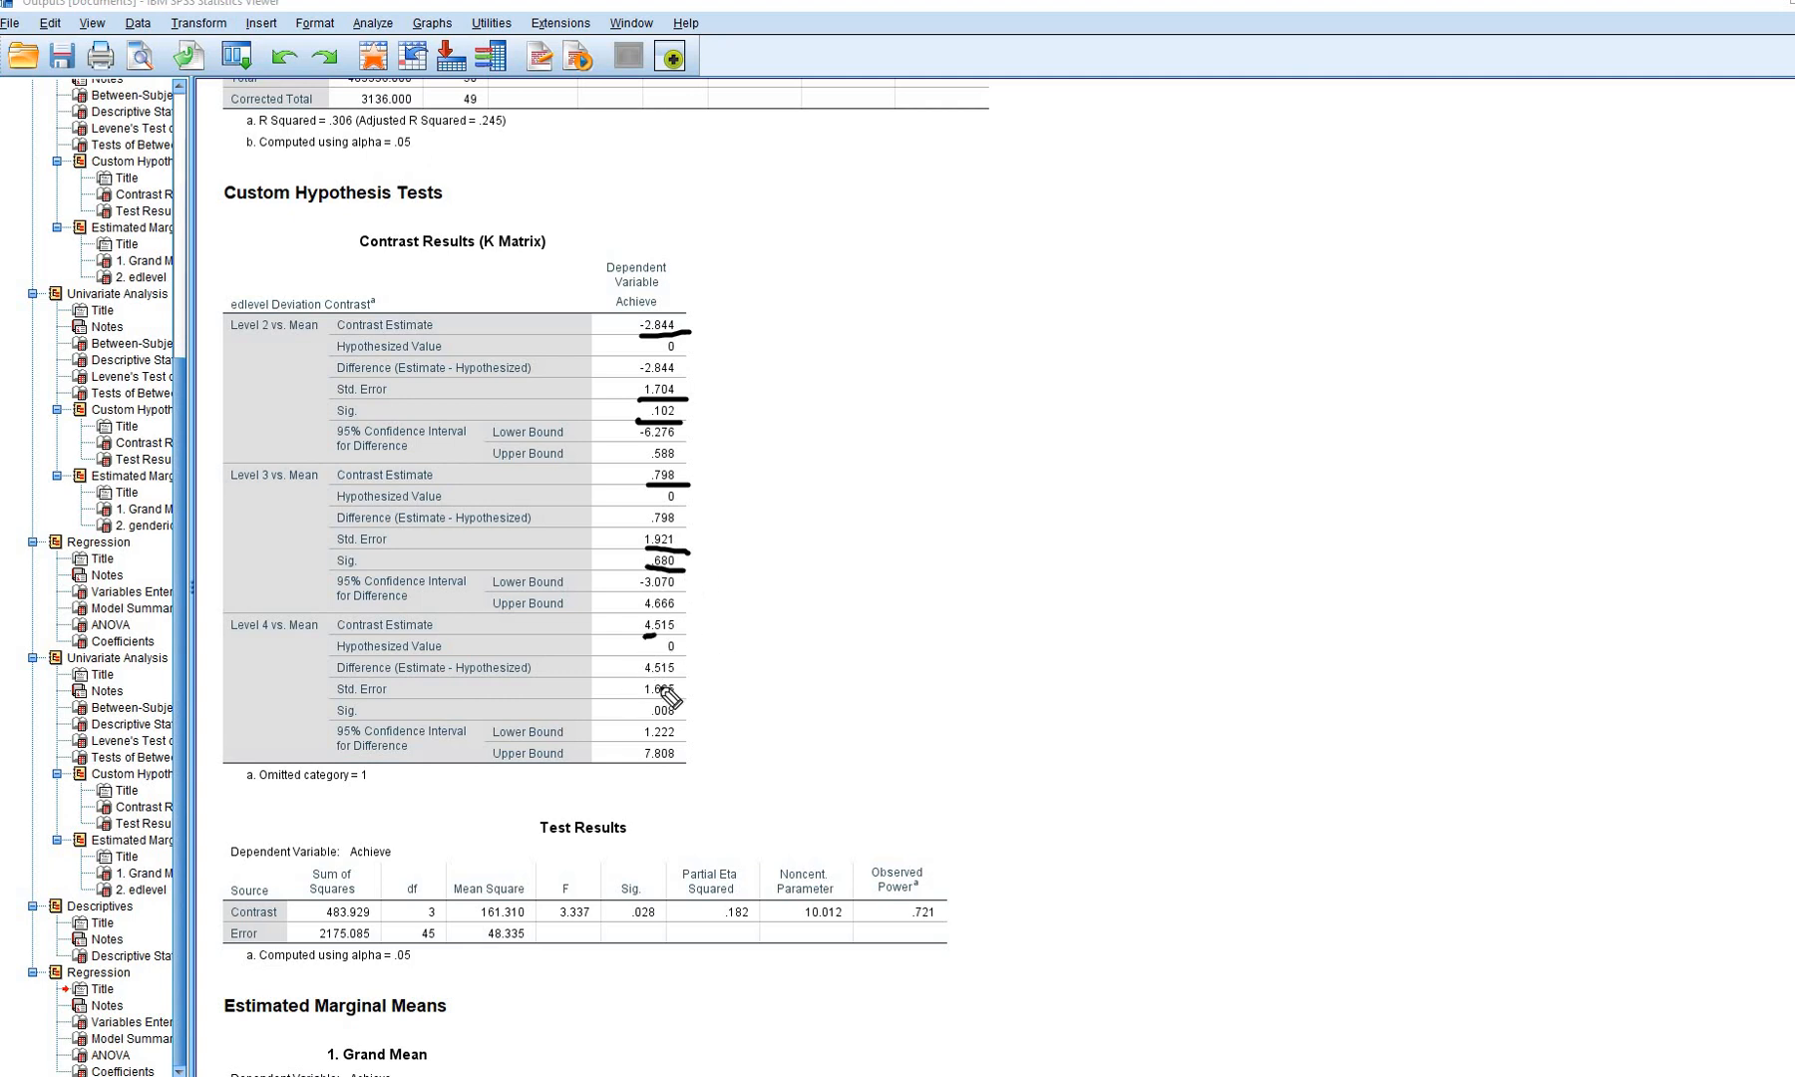
{"action": "left_click_drag", "start_coordinate": [644, 636], "coordinate": [710, 633]}
{"action": "mouse_move", "coordinate": [647, 702]}
{"action": "left_mouse_down"}
{"action": "mouse_move", "coordinate": [678, 700]}
{"action": "mouse_move", "coordinate": [664, 720]}
{"action": "left_mouse_up"}
Return to the Data Editor and point out the edlevel, genderid and MgoalCentered columns
{"action": "key", "text": "alt+Tab"}
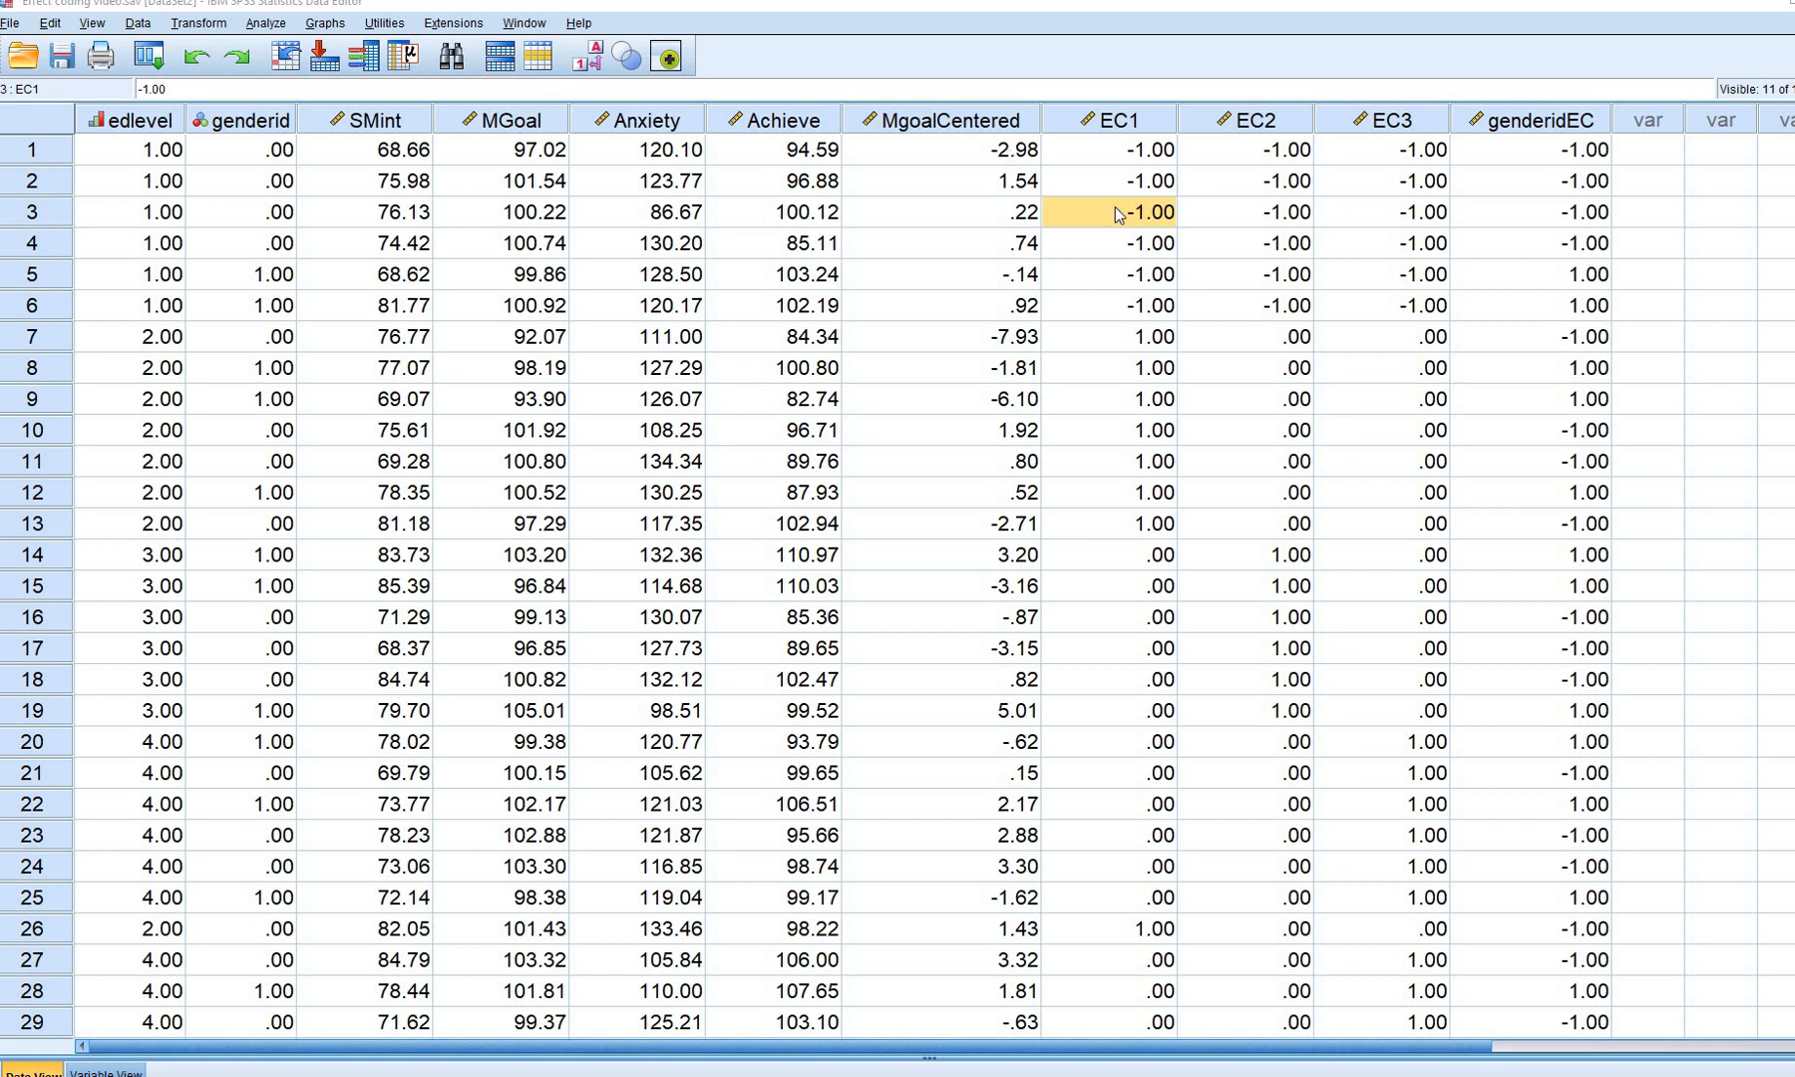
{"action": "left_click", "coordinate": [153, 123]}
{"action": "left_click", "coordinate": [254, 124]}
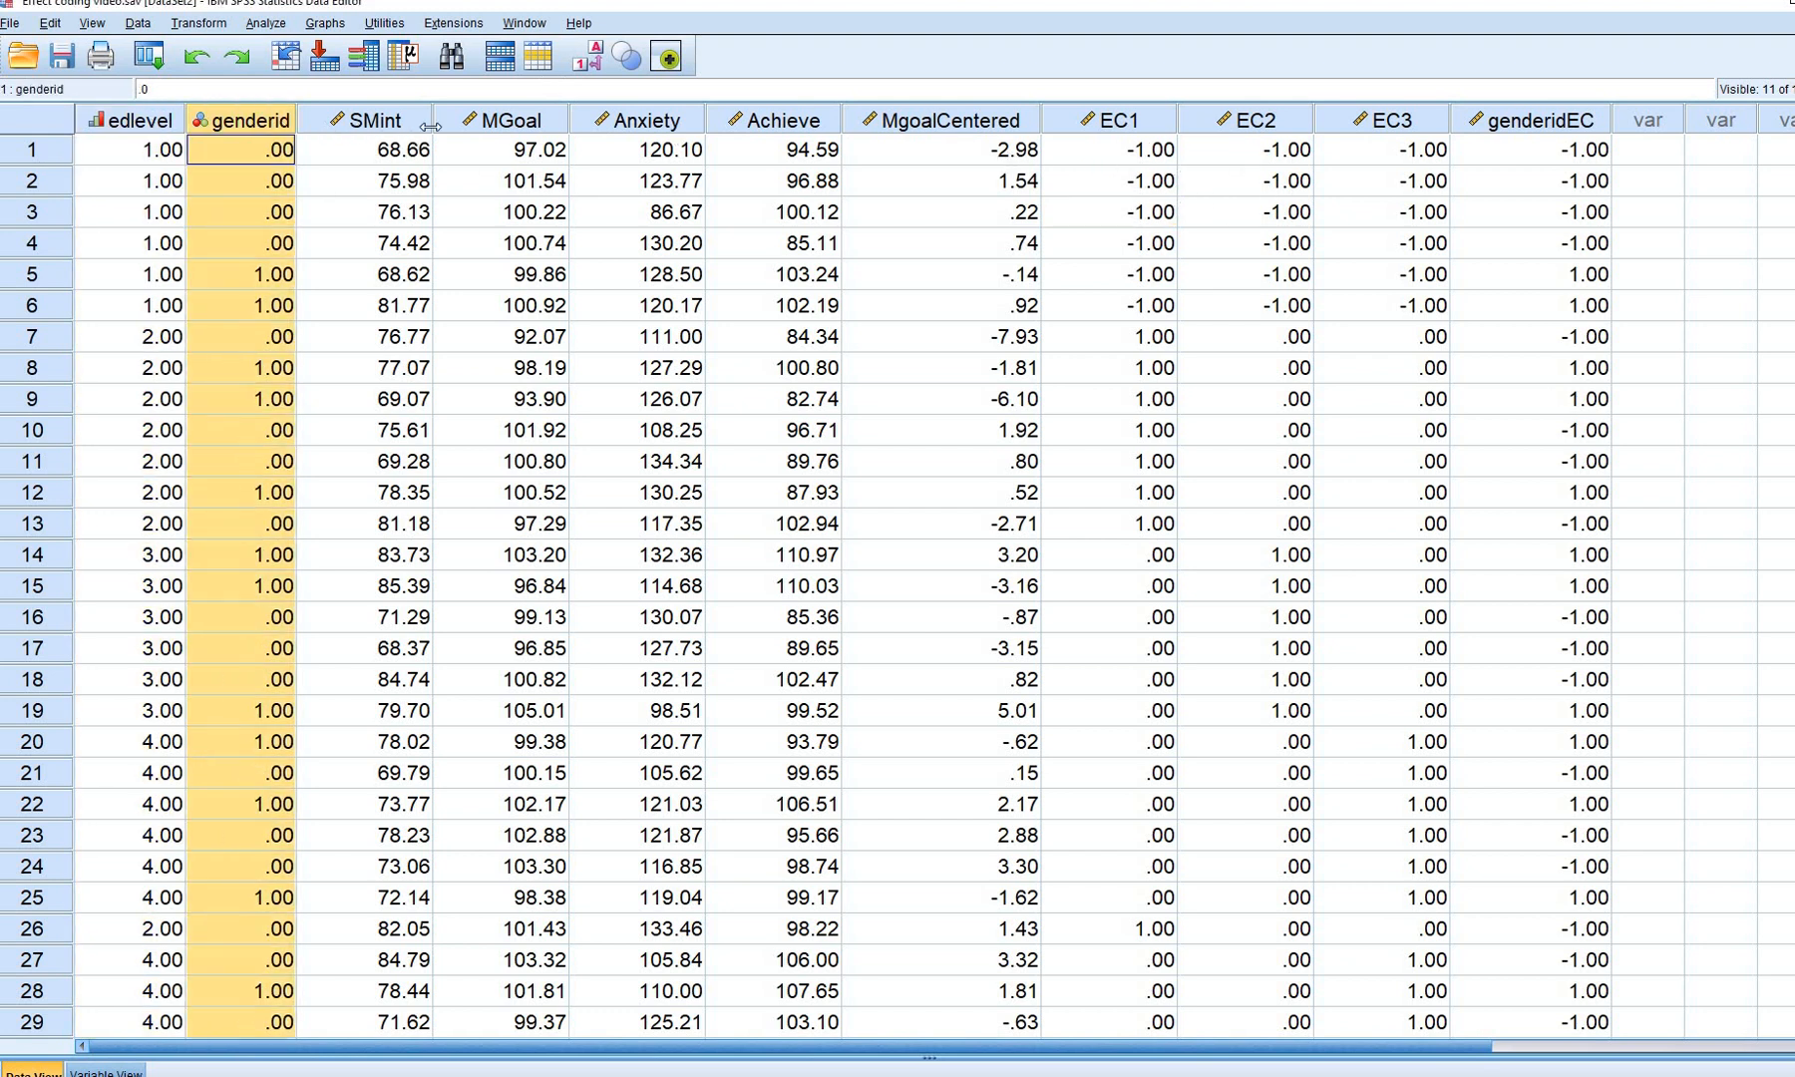
{"action": "left_click", "coordinate": [952, 120]}
{"action": "left_click", "coordinate": [968, 211]}
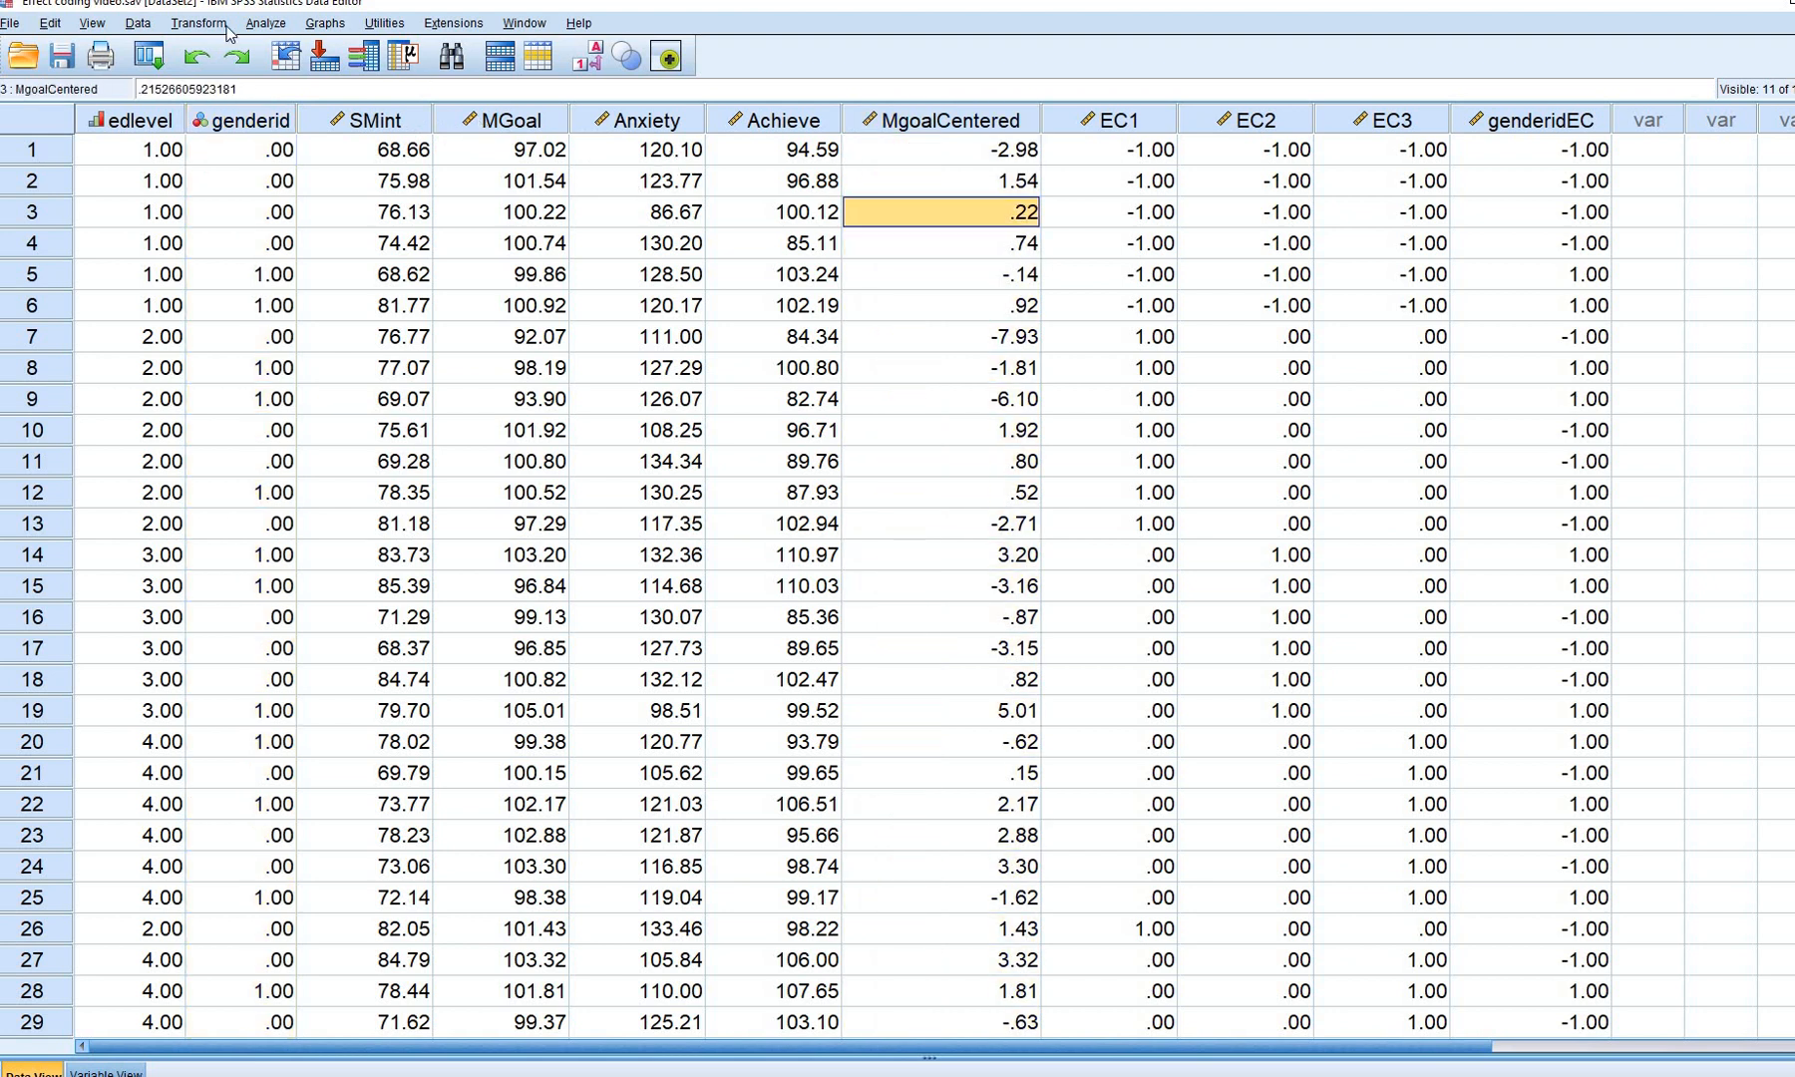
Open the Univariate general linear model and add genderid as a fixed factor alongside edlevel
{"action": "left_click", "coordinate": [267, 22]}
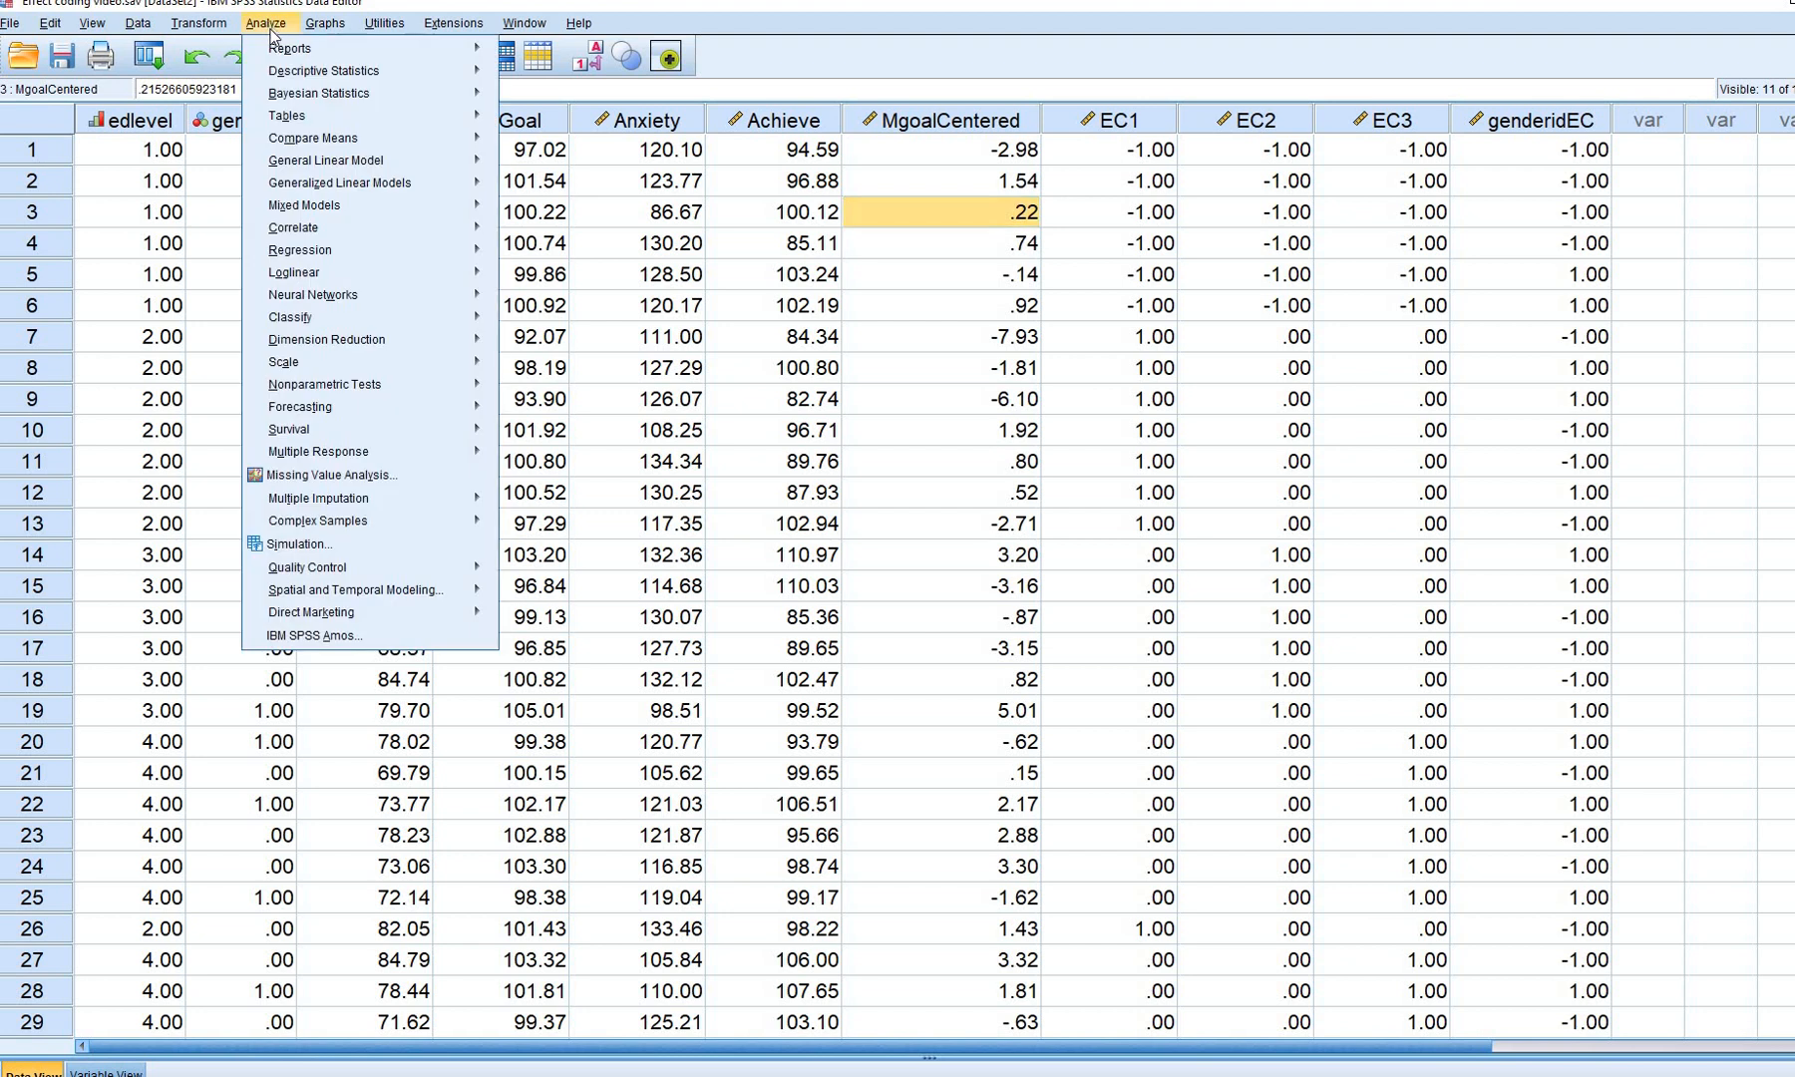
{"action": "mouse_move", "coordinate": [349, 159]}
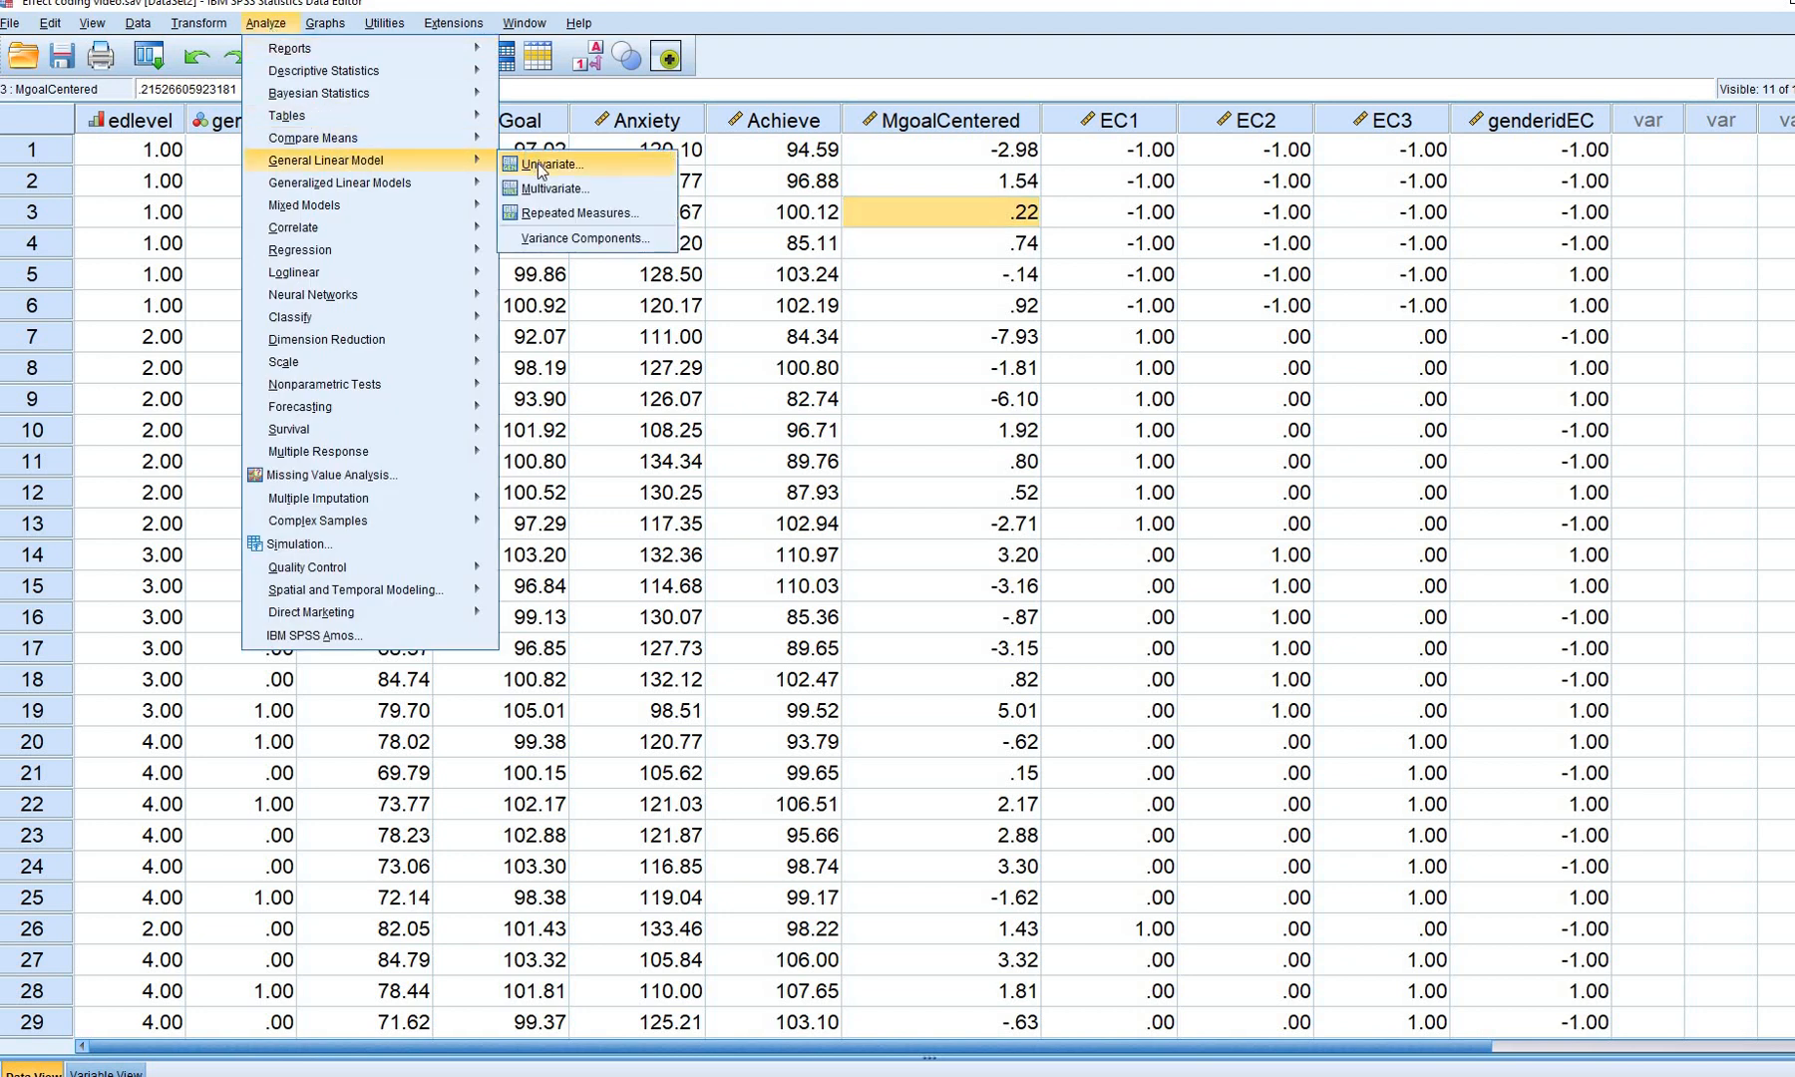
{"action": "left_click", "coordinate": [539, 164]}
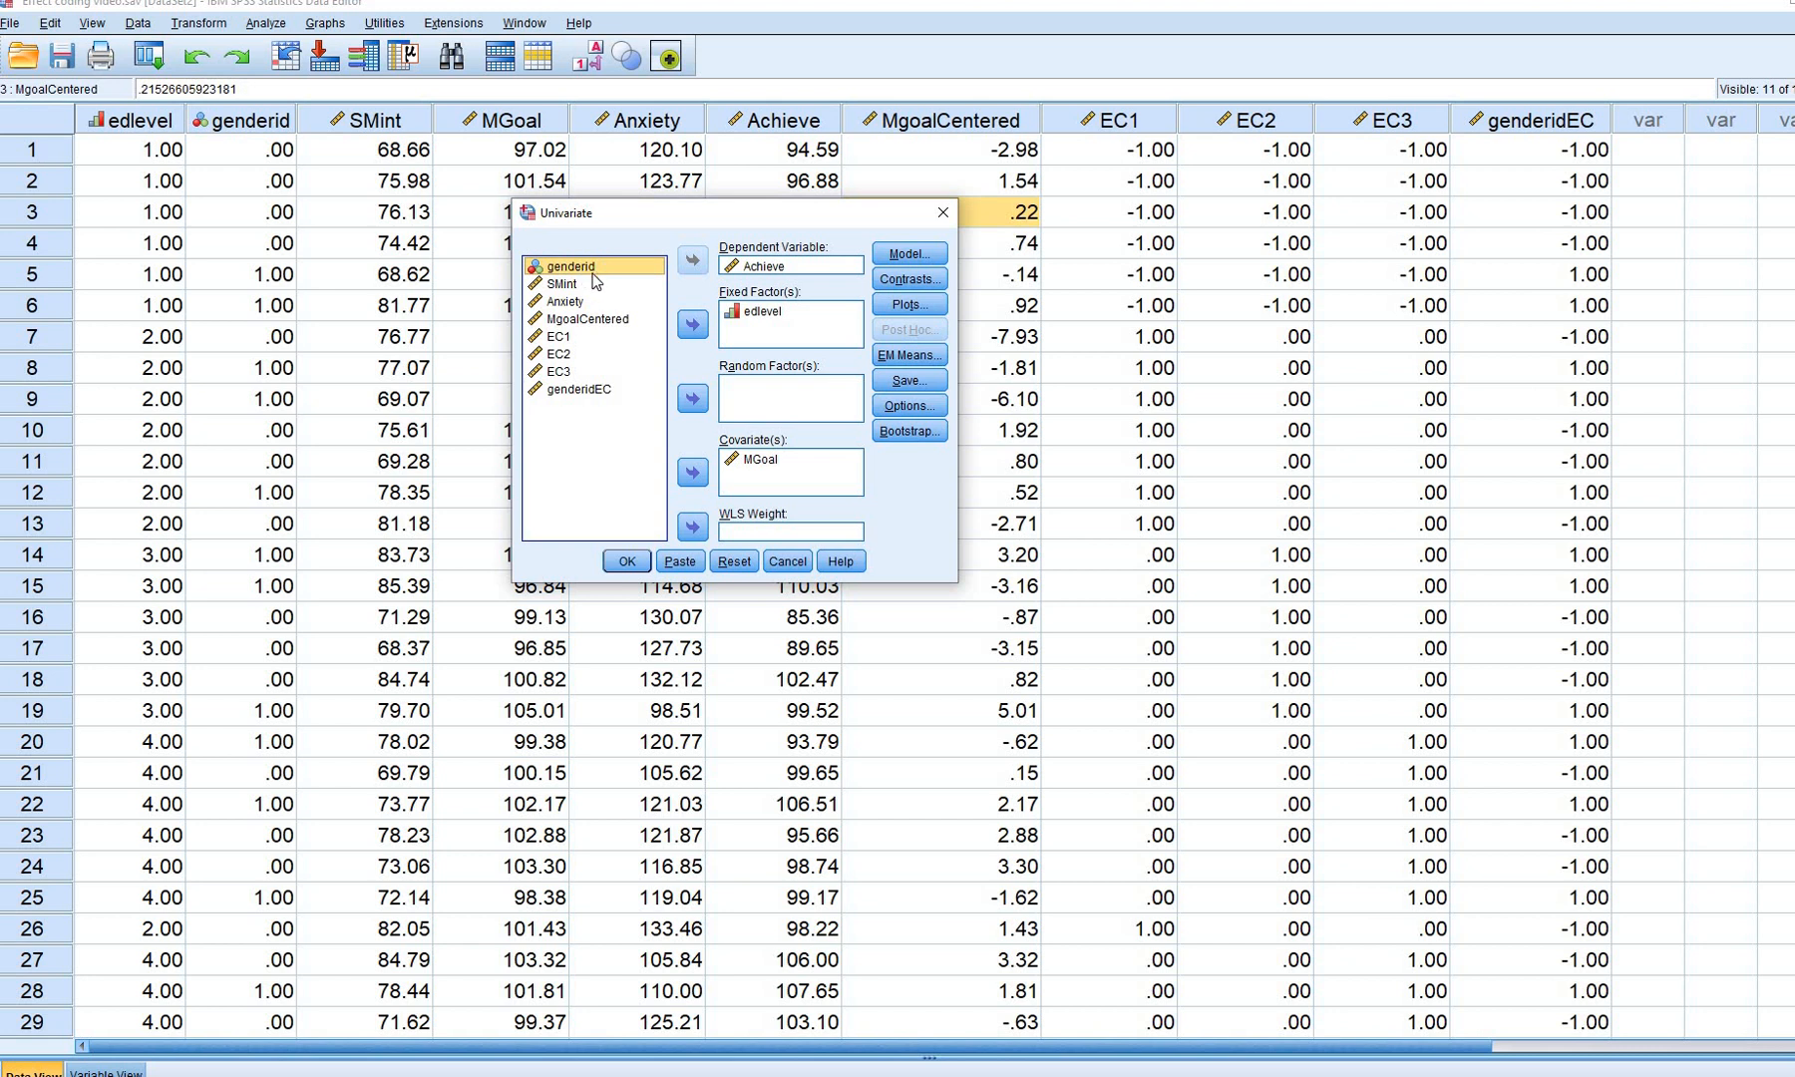
{"action": "left_click", "coordinate": [693, 325]}
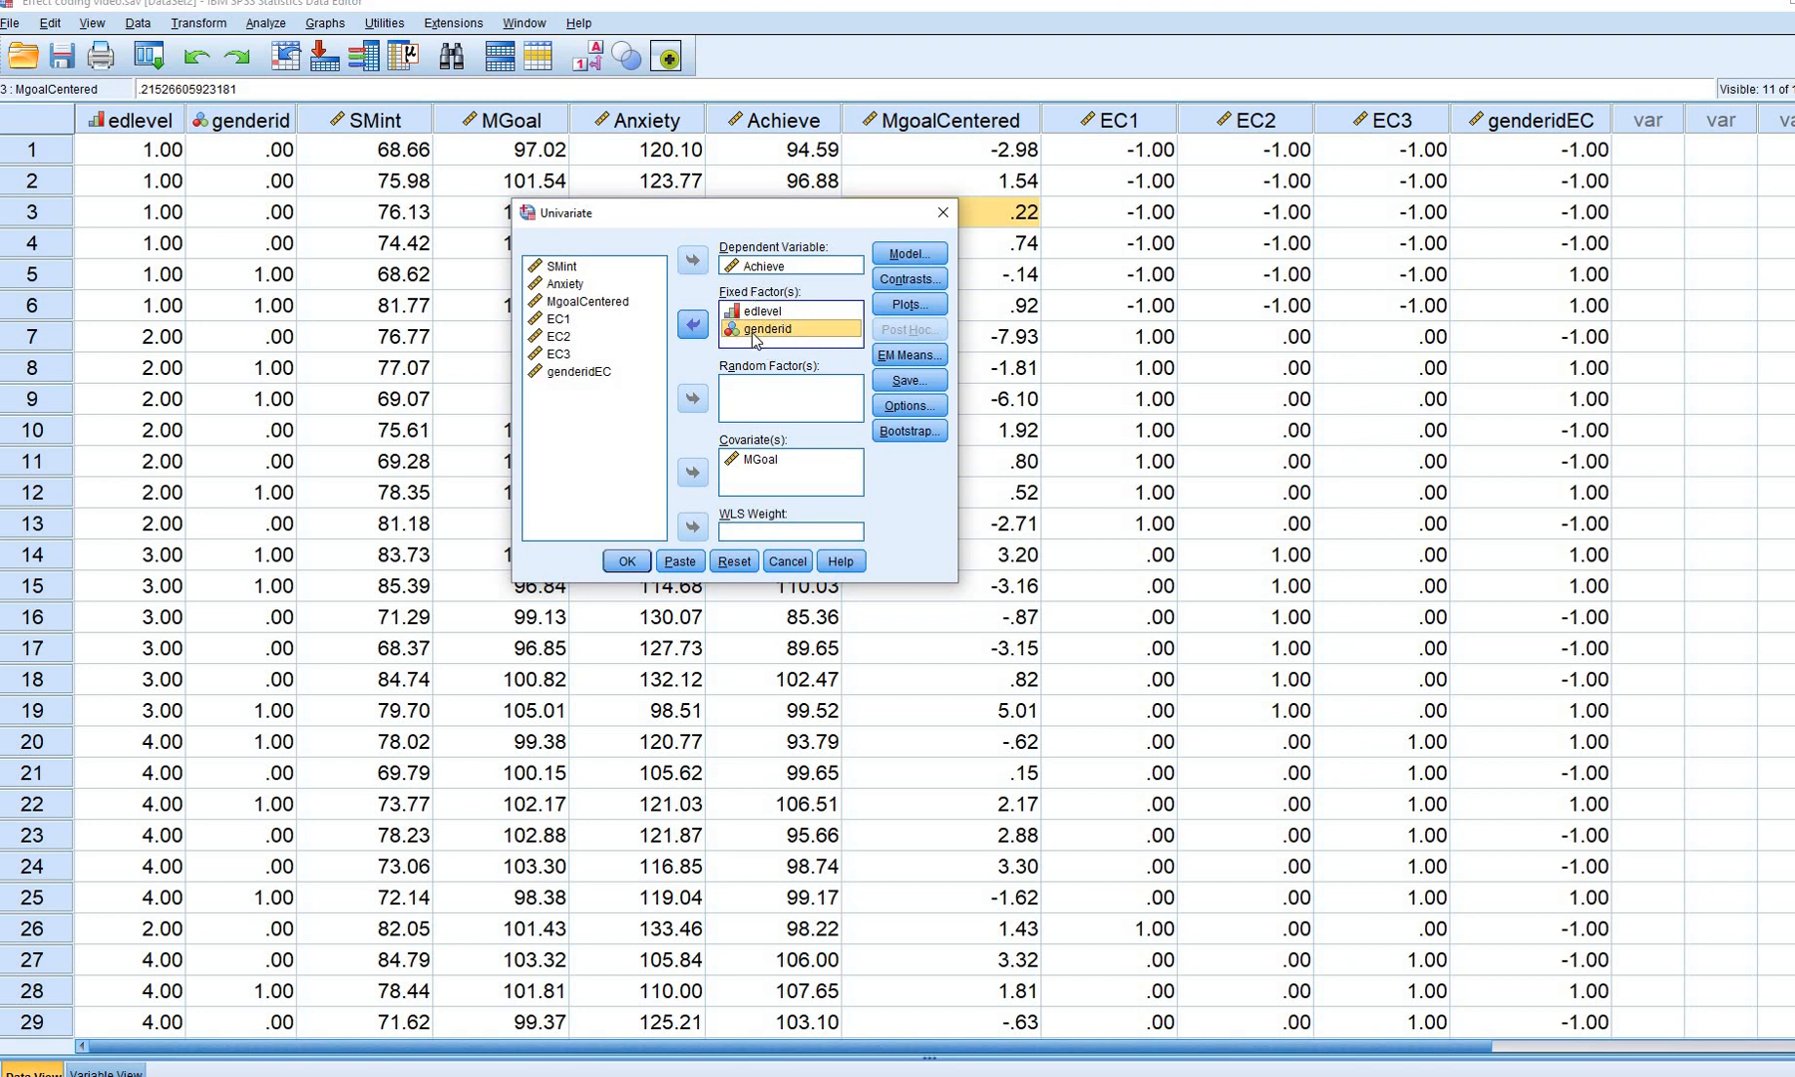
Specify a built-terms model containing only the main effects of edlevel, genderid and MGoal
{"action": "left_click", "coordinate": [913, 257]}
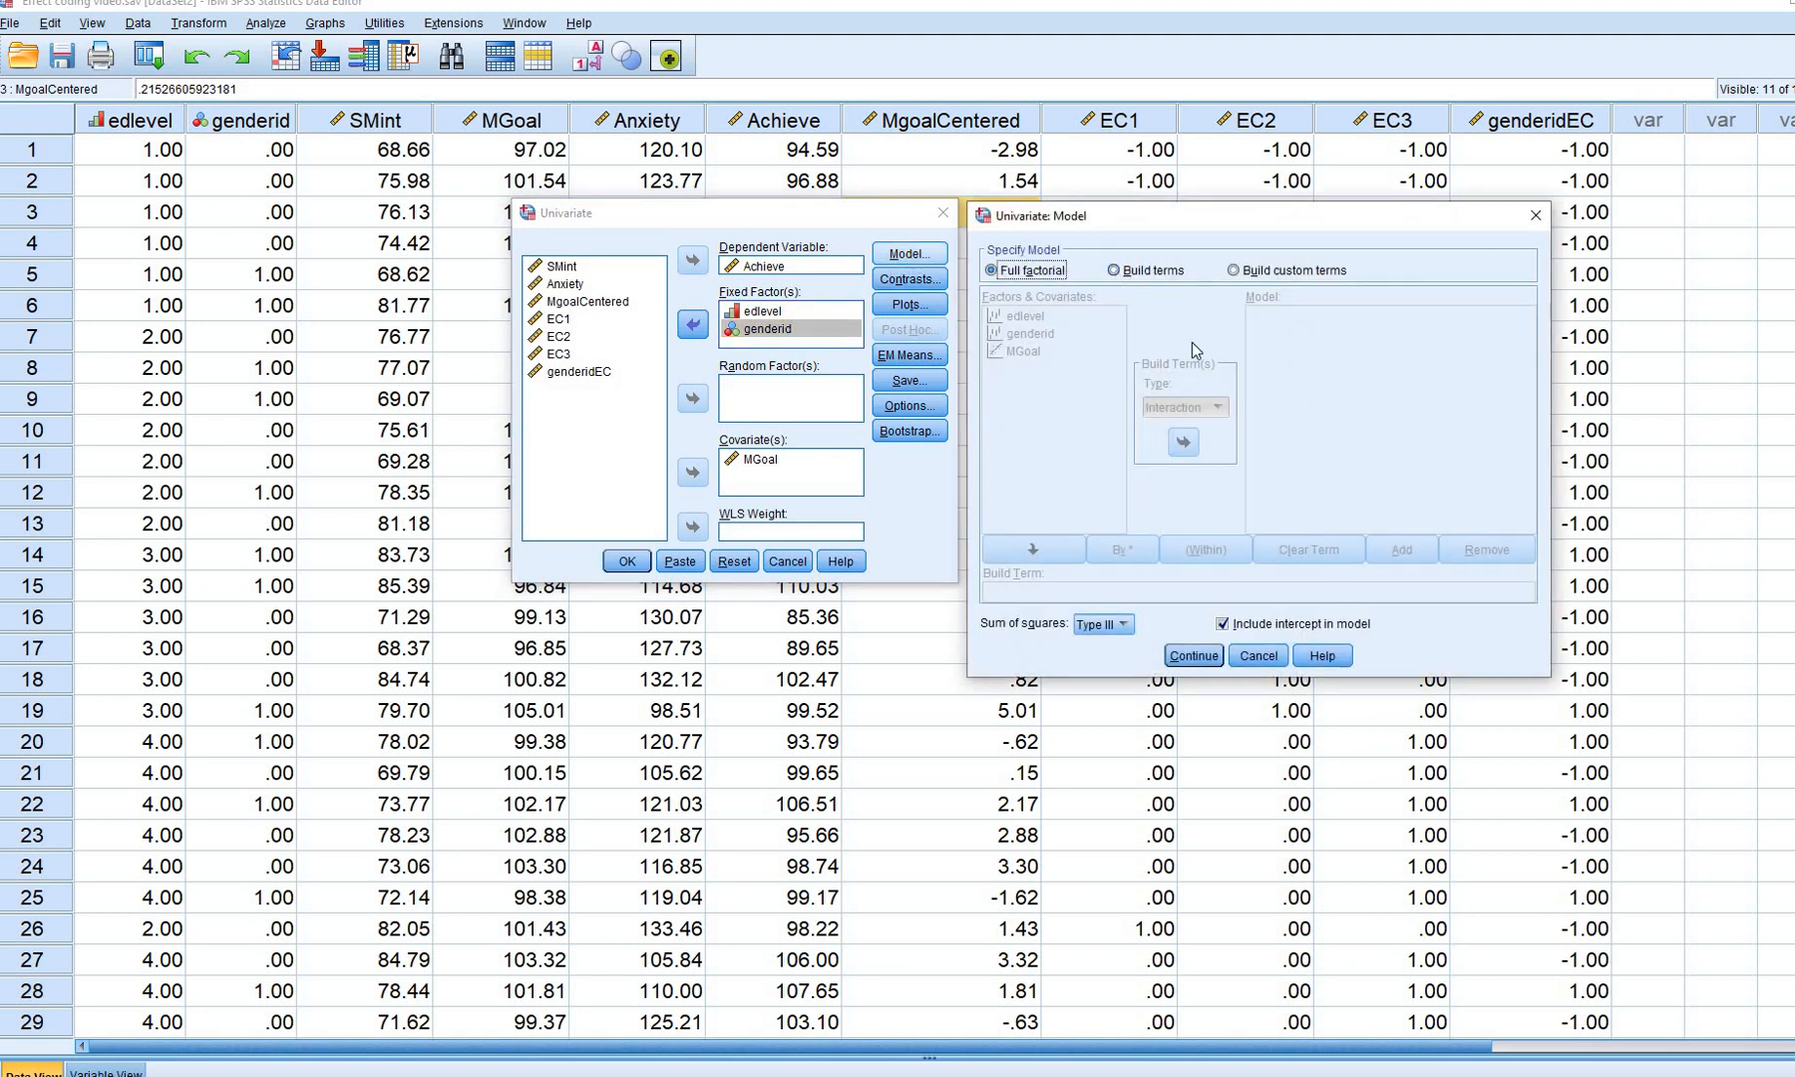
{"action": "key", "text": "alt+b"}
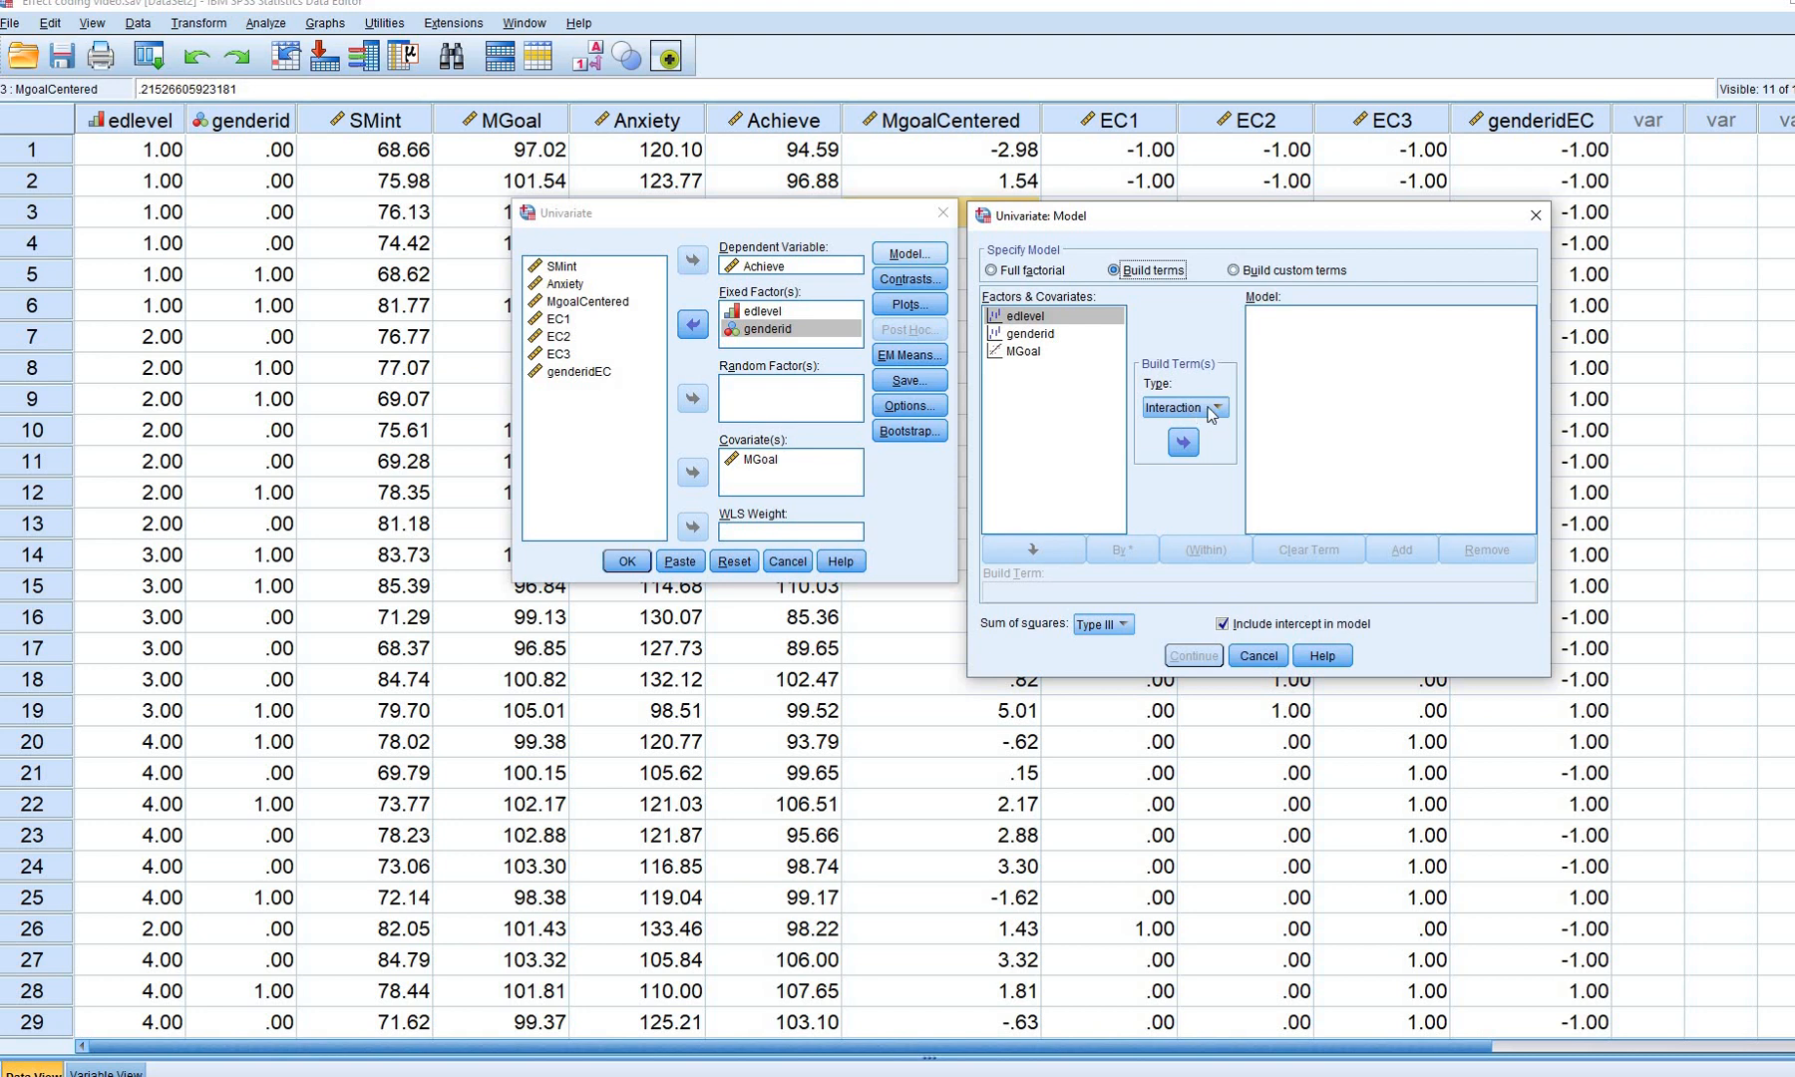
{"action": "left_click", "coordinate": [1211, 414]}
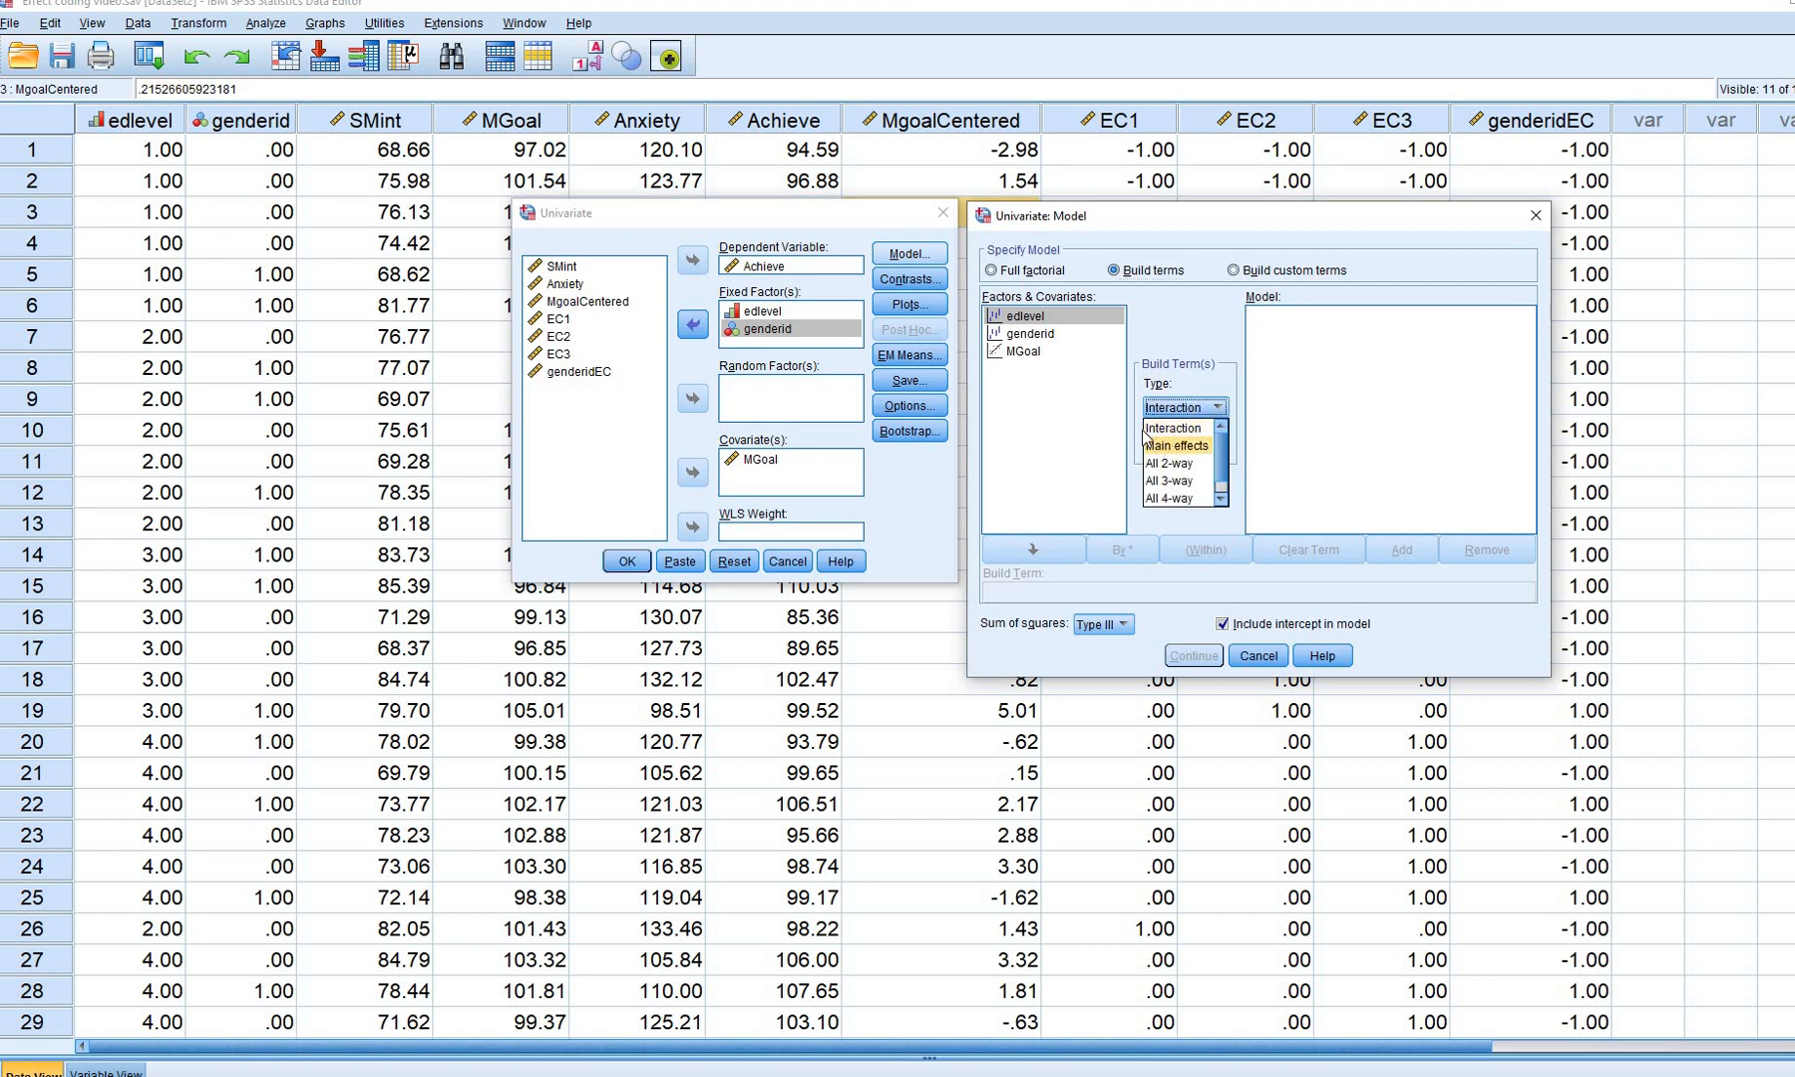
{"action": "left_click", "coordinate": [1147, 441]}
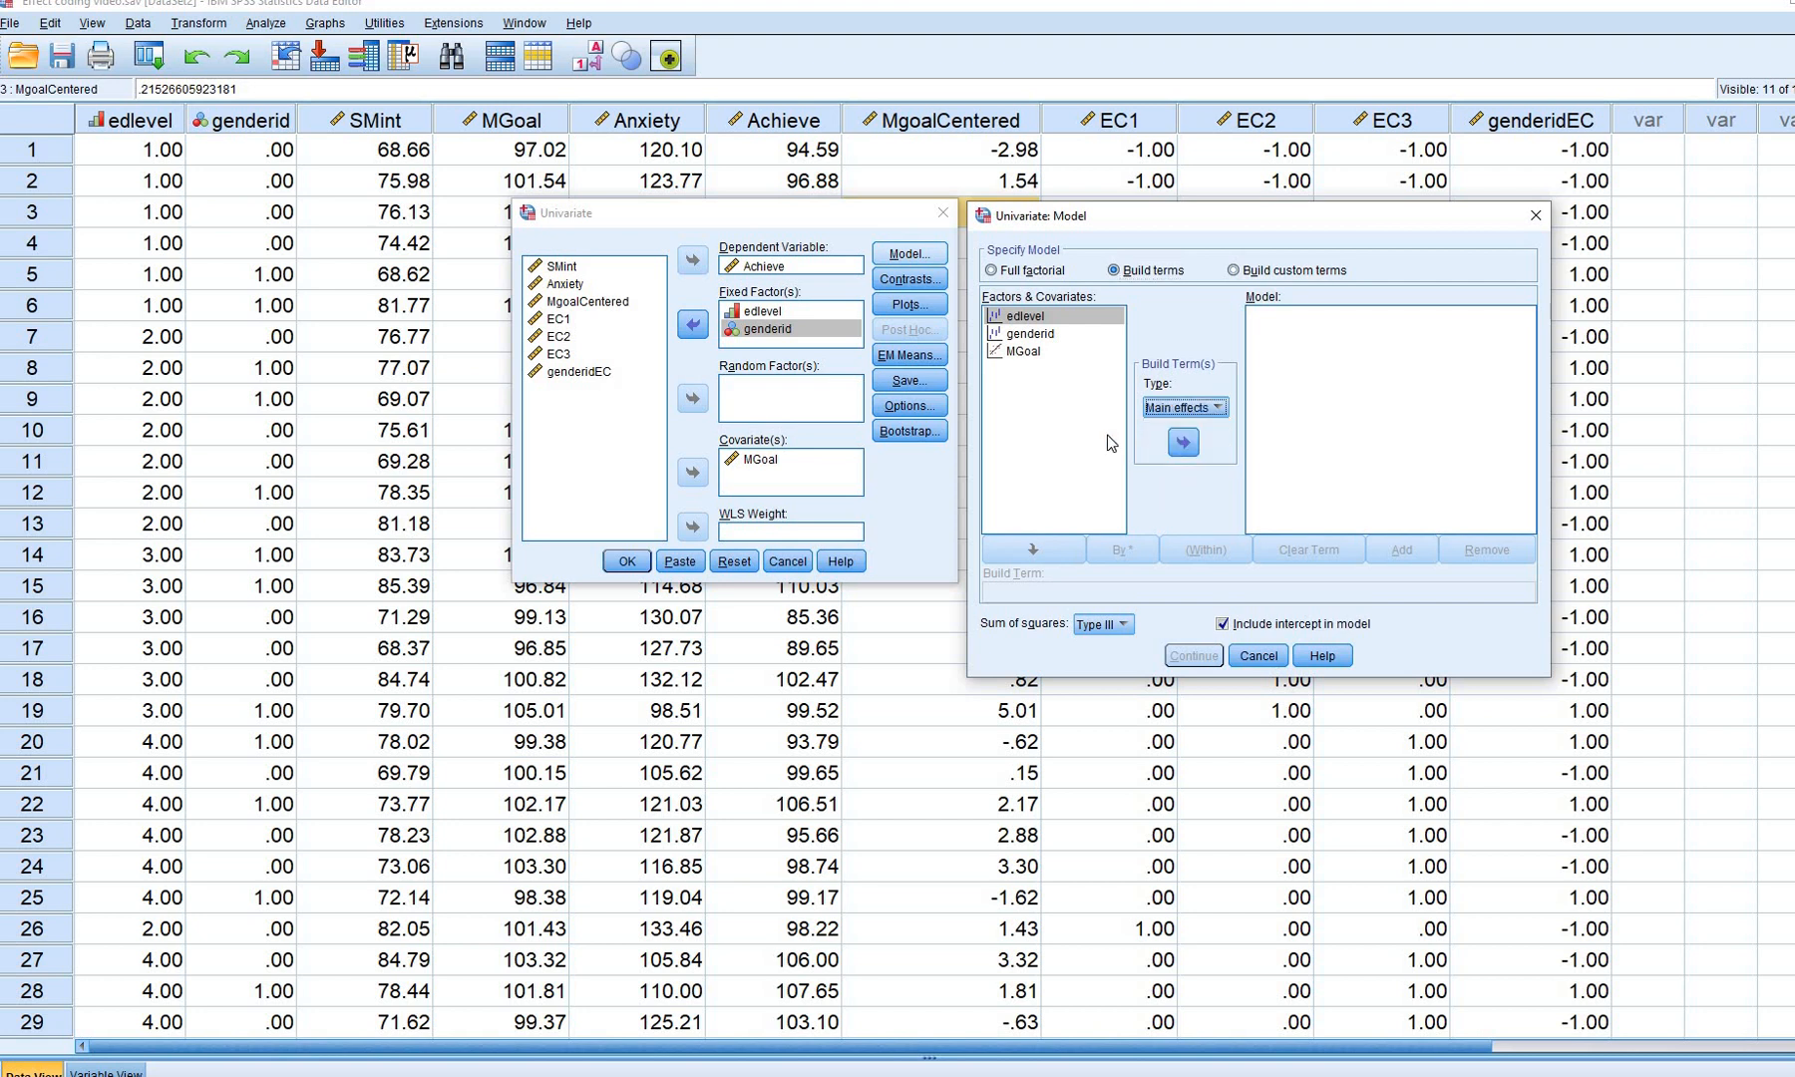
{"action": "left_click", "coordinate": [1024, 353], "text": "shift"}
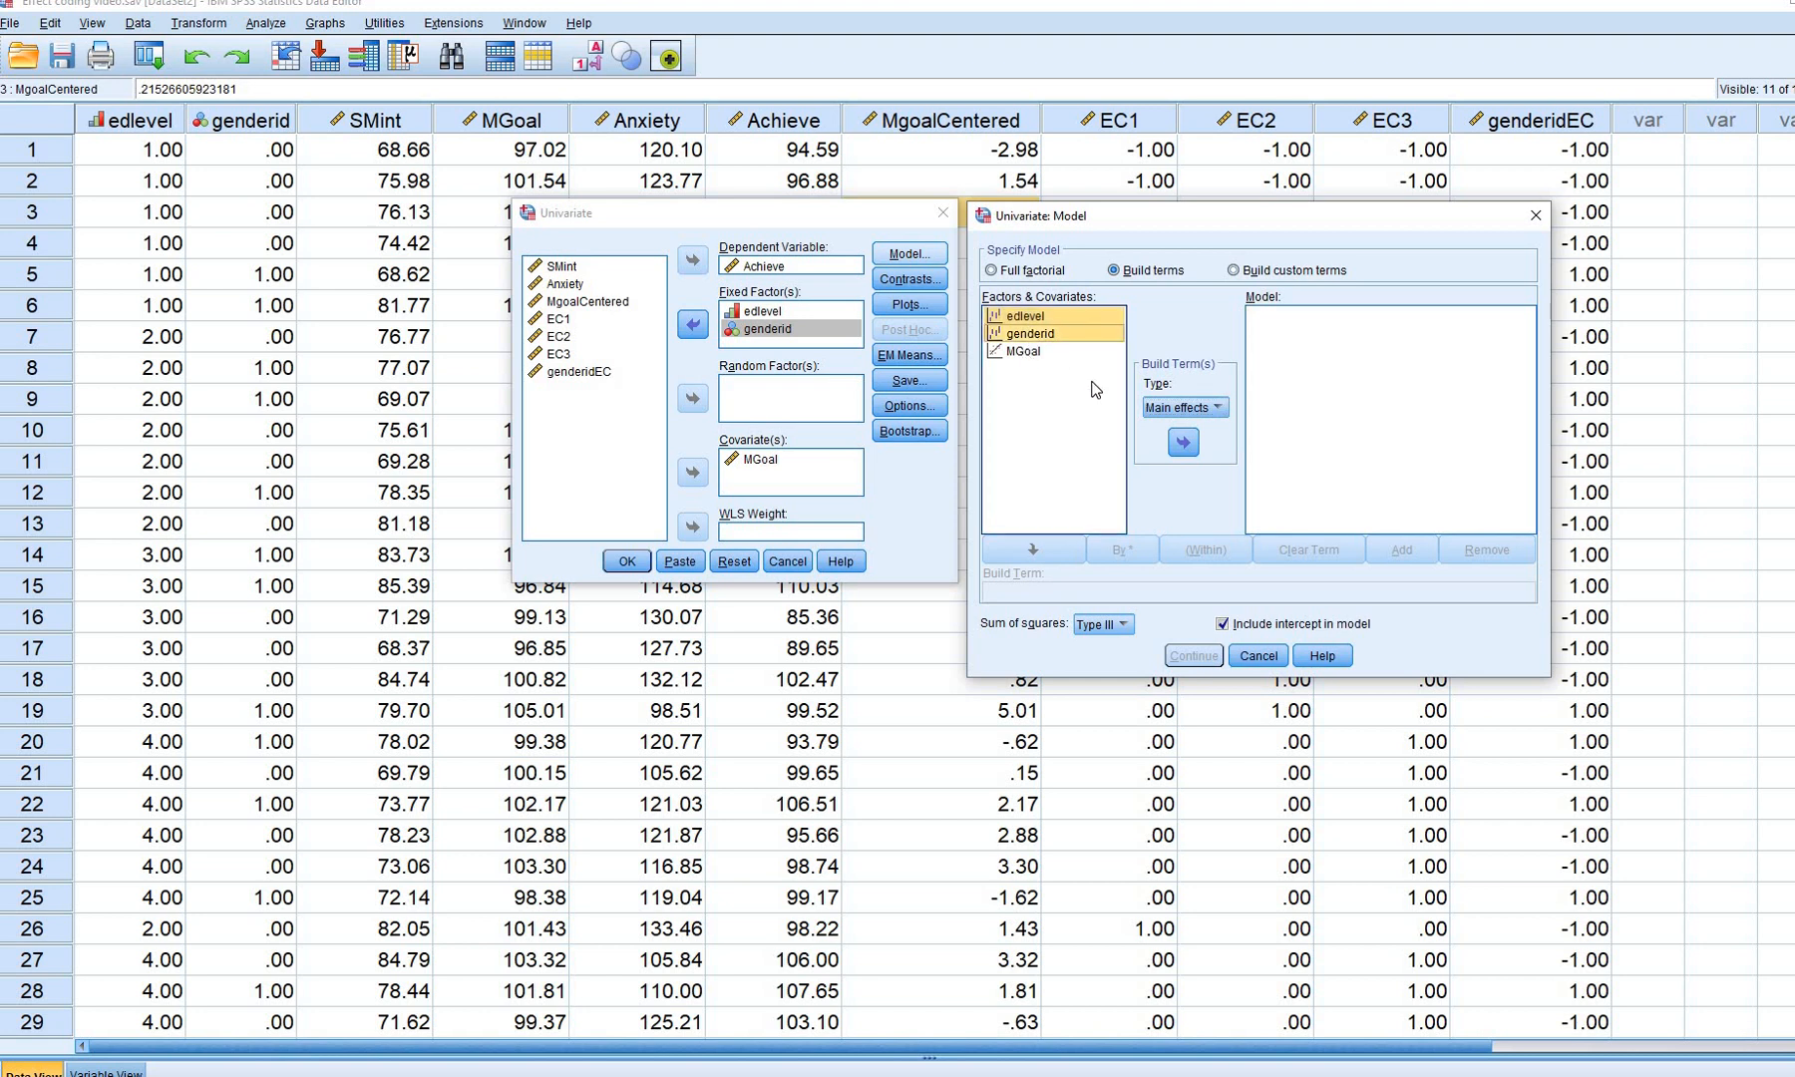
{"action": "left_click", "coordinate": [1185, 443]}
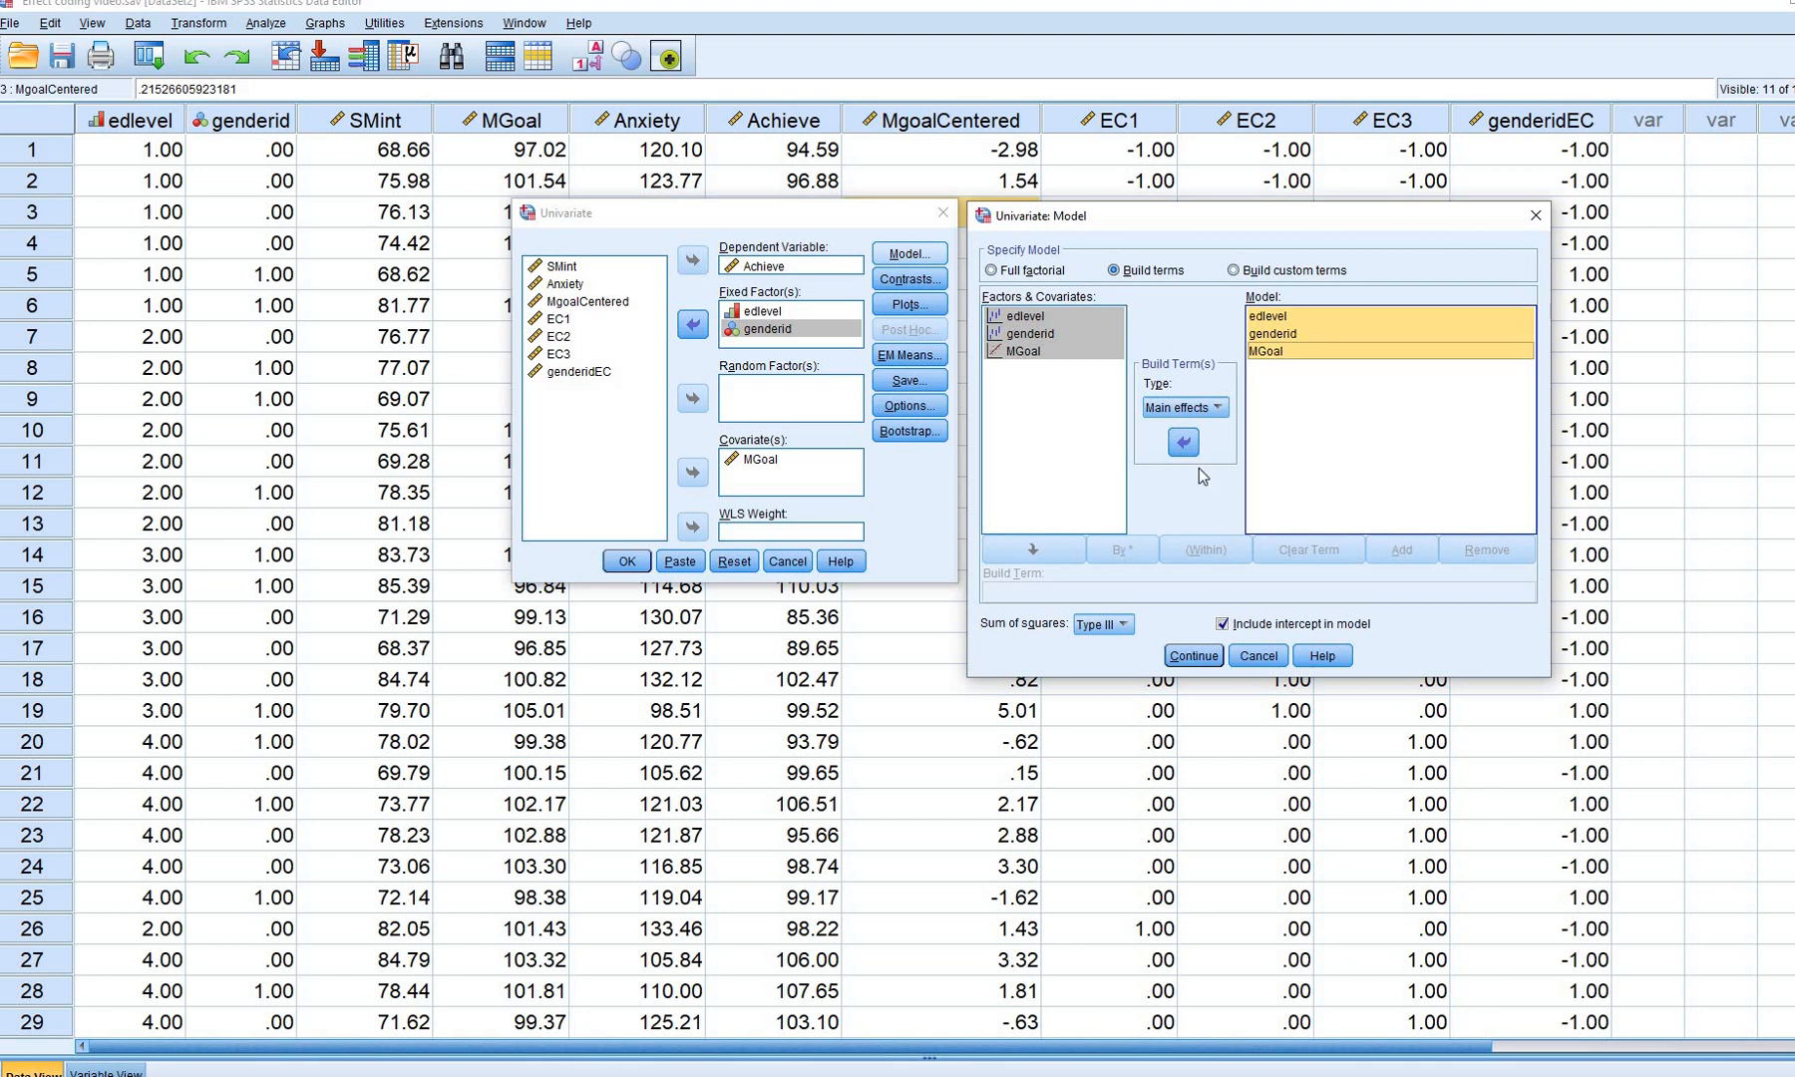
{"action": "left_click", "coordinate": [1196, 658]}
Request estimated marginal means for OVERALL, edlevel and genderid
{"action": "left_click", "coordinate": [911, 357]}
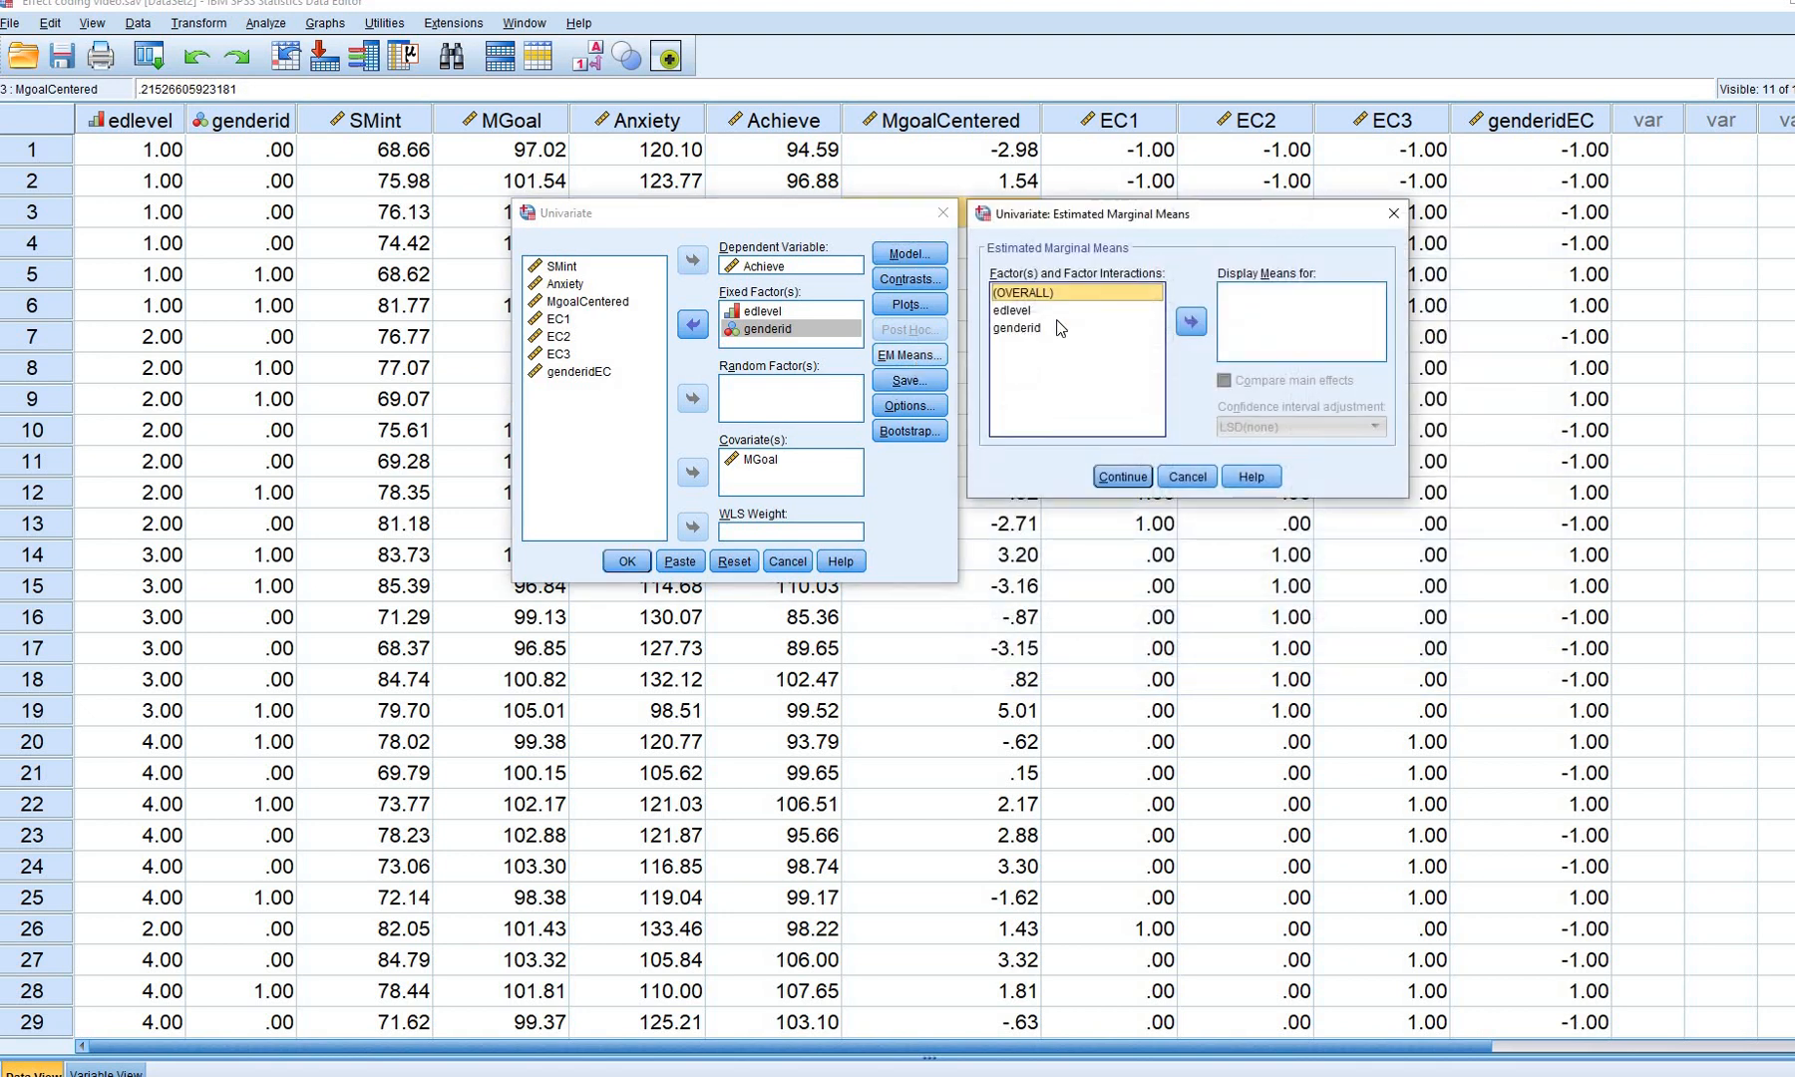
{"action": "left_click", "coordinate": [1027, 328], "text": "shift"}
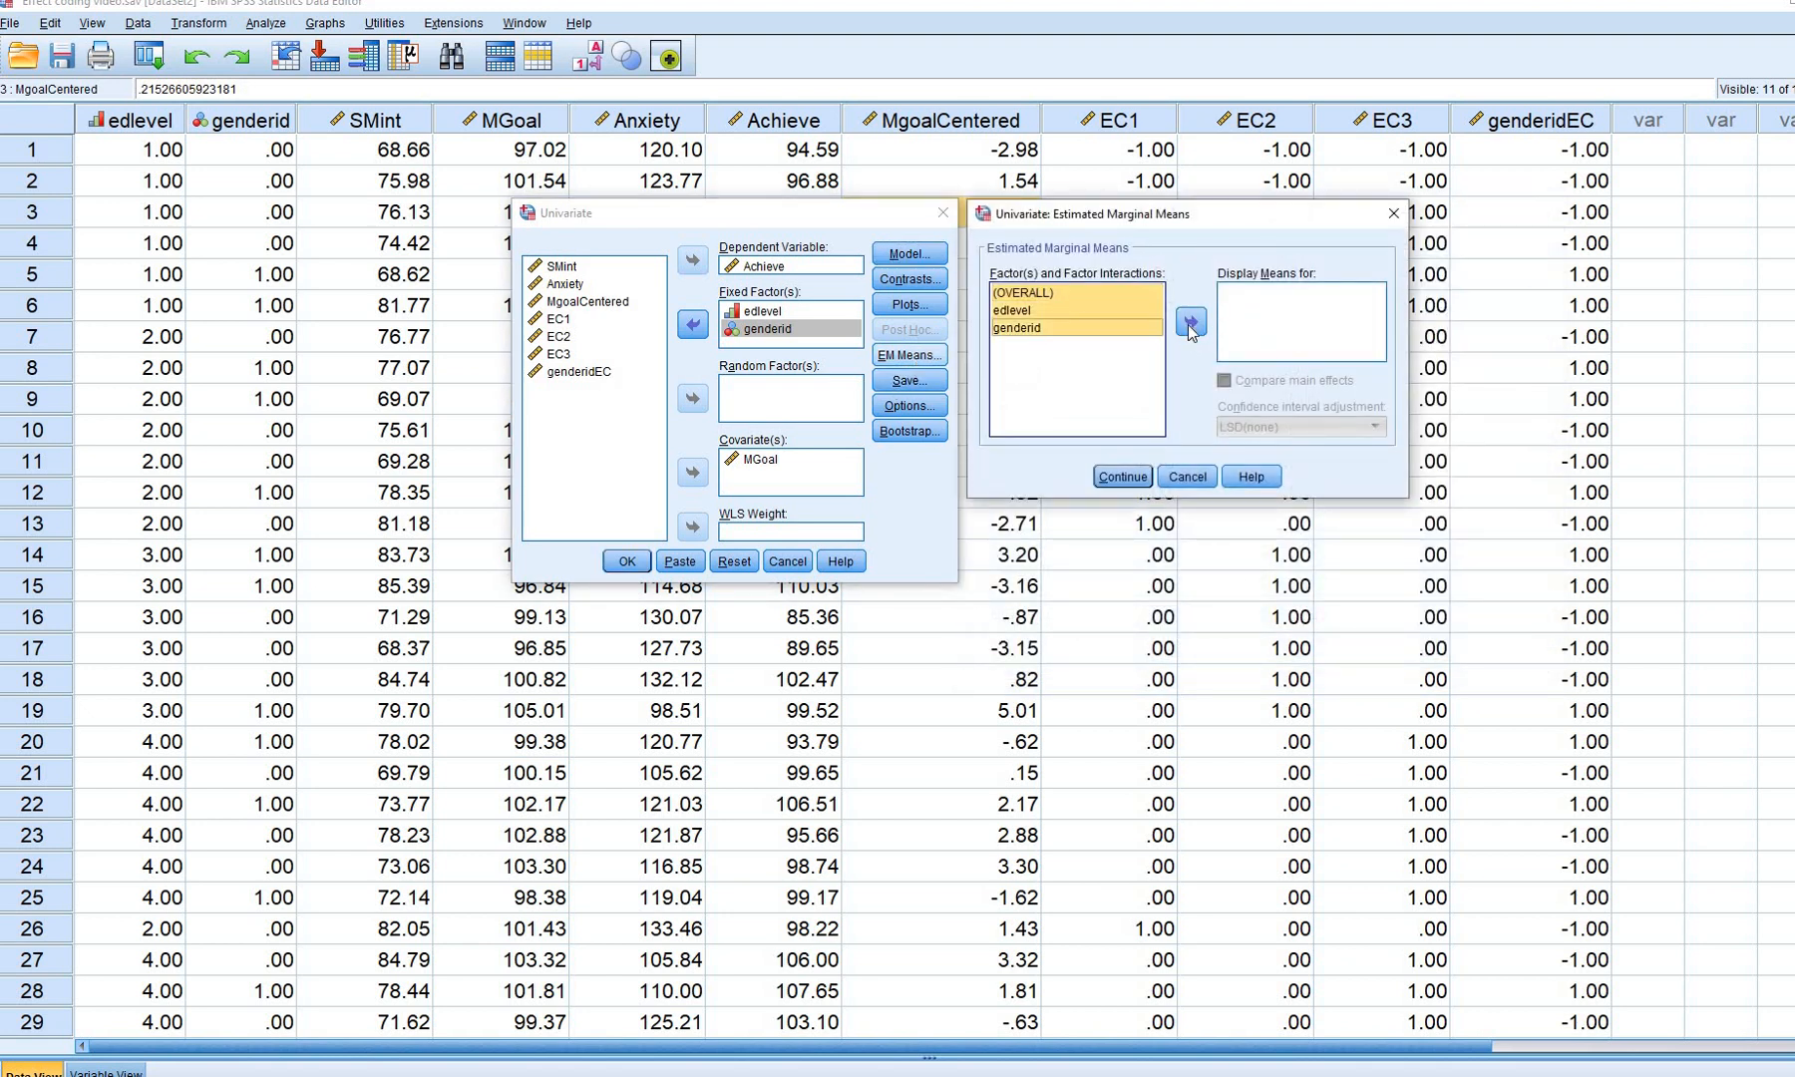
{"action": "left_click", "coordinate": [1191, 321]}
{"action": "left_click", "coordinate": [1124, 478]}
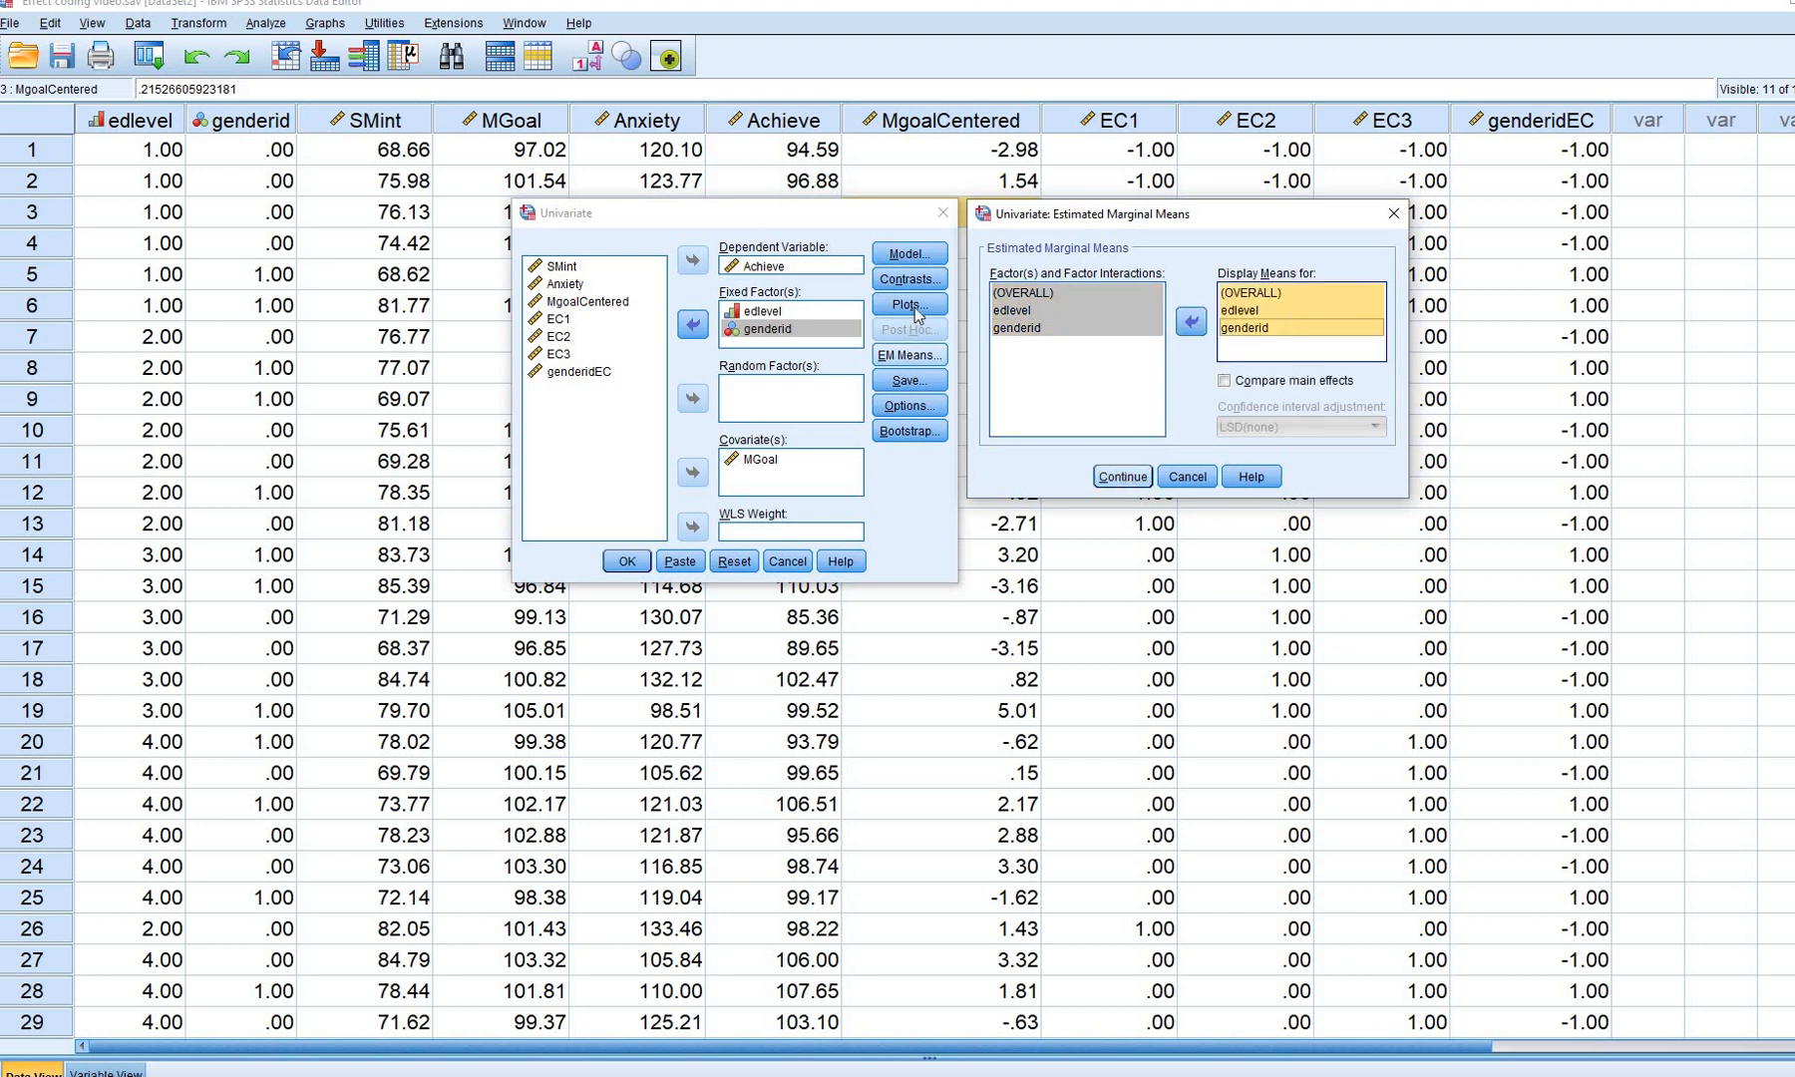
Set genderid's contrast to Deviation with the first category as reference and run the univariate analysis
{"action": "left_click", "coordinate": [912, 280]}
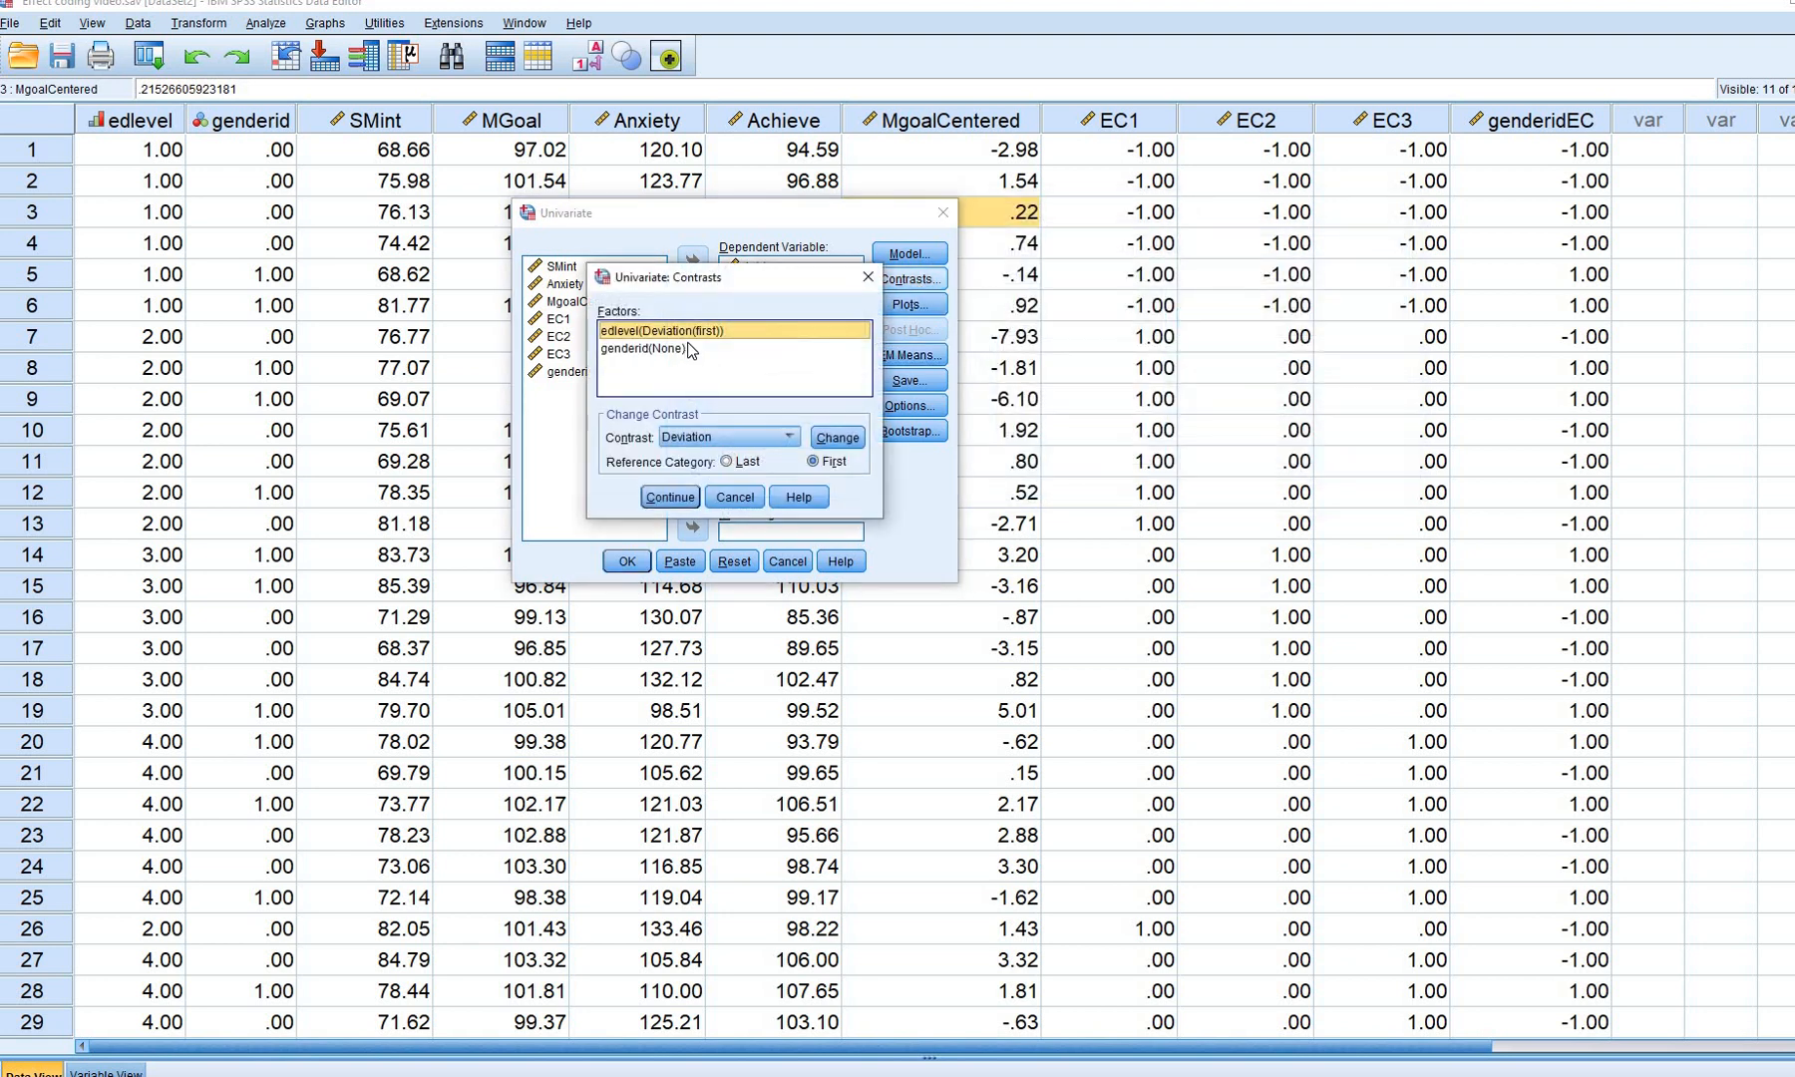
{"action": "left_click", "coordinate": [829, 436]}
{"action": "left_click", "coordinate": [717, 351]}
{"action": "left_click", "coordinate": [748, 437]}
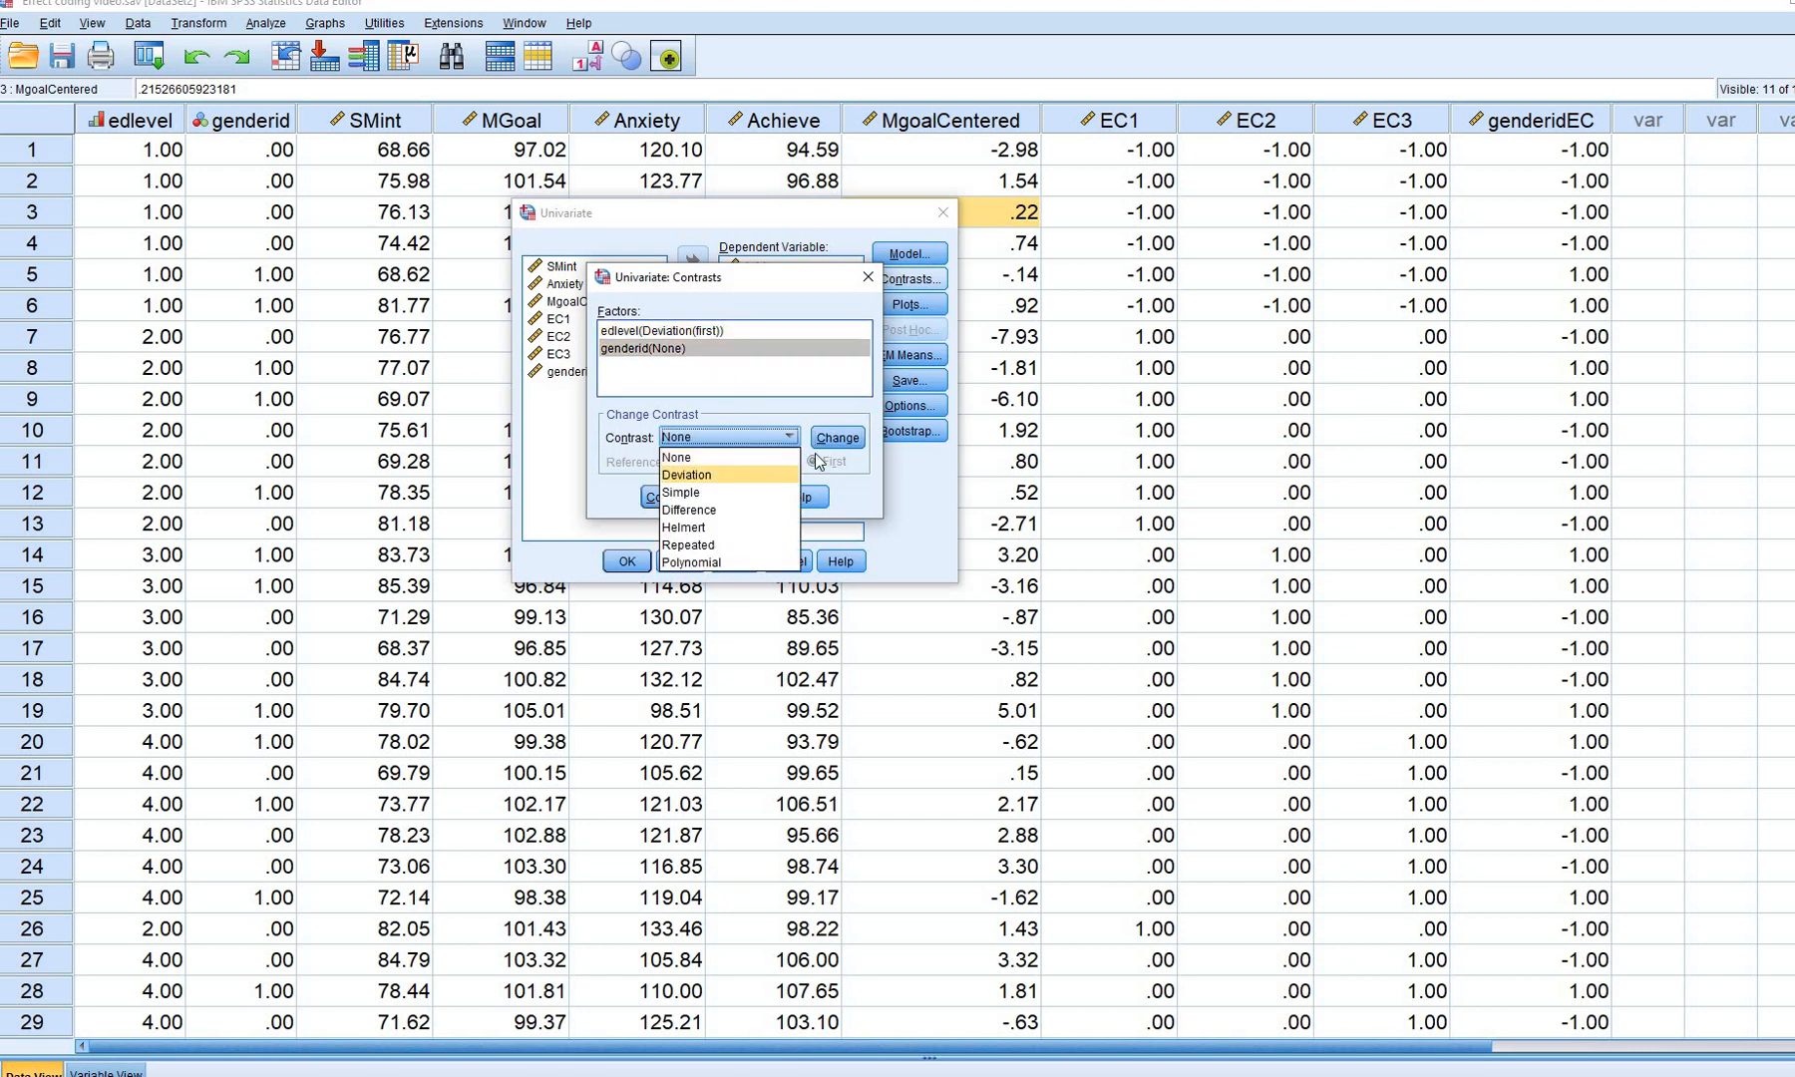
{"action": "left_click", "coordinate": [688, 473]}
{"action": "left_click", "coordinate": [838, 438]}
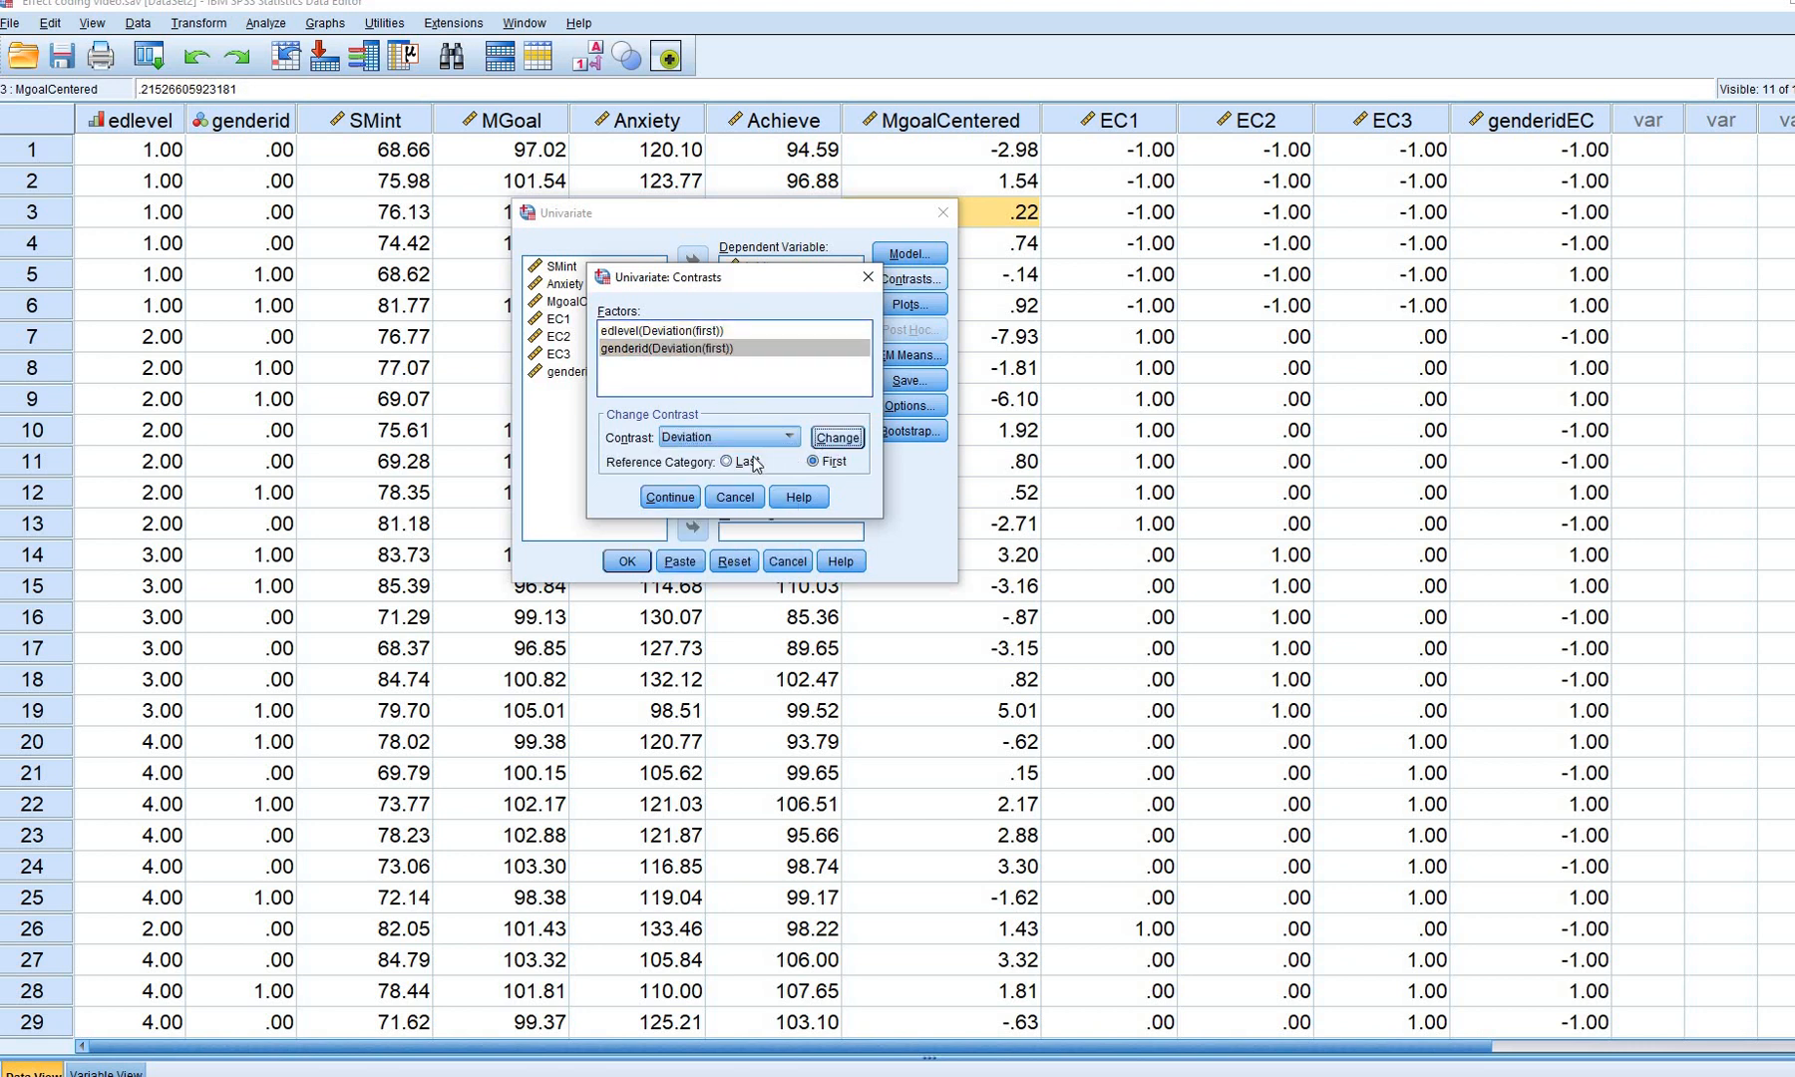
{"action": "left_click", "coordinate": [670, 496]}
{"action": "left_click", "coordinate": [628, 565]}
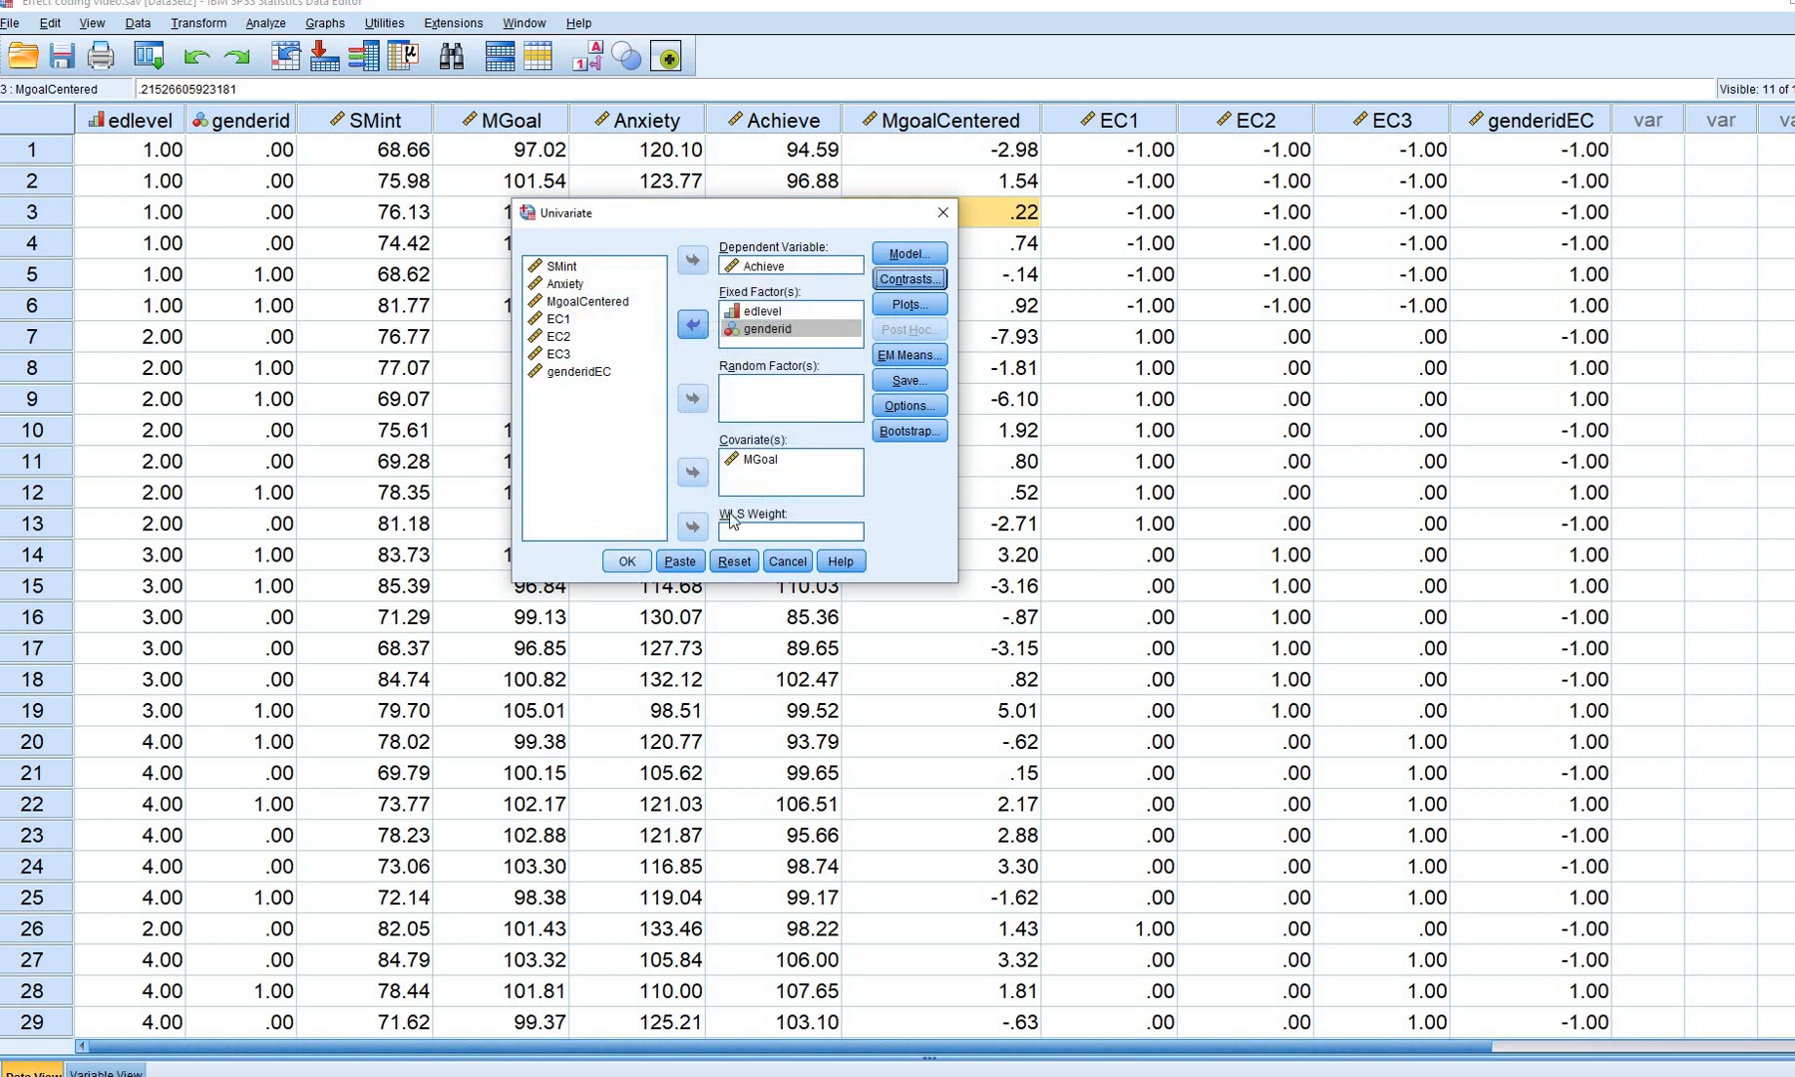
Mark the Corrected Model's F, significance and partial eta squared plus the R Squared footnote in the two-factor ANCOVA output, and clear the marks
{"action": "scroll", "coordinate": [768, 514], "scroll_direction": "down", "scroll_amount": 3}
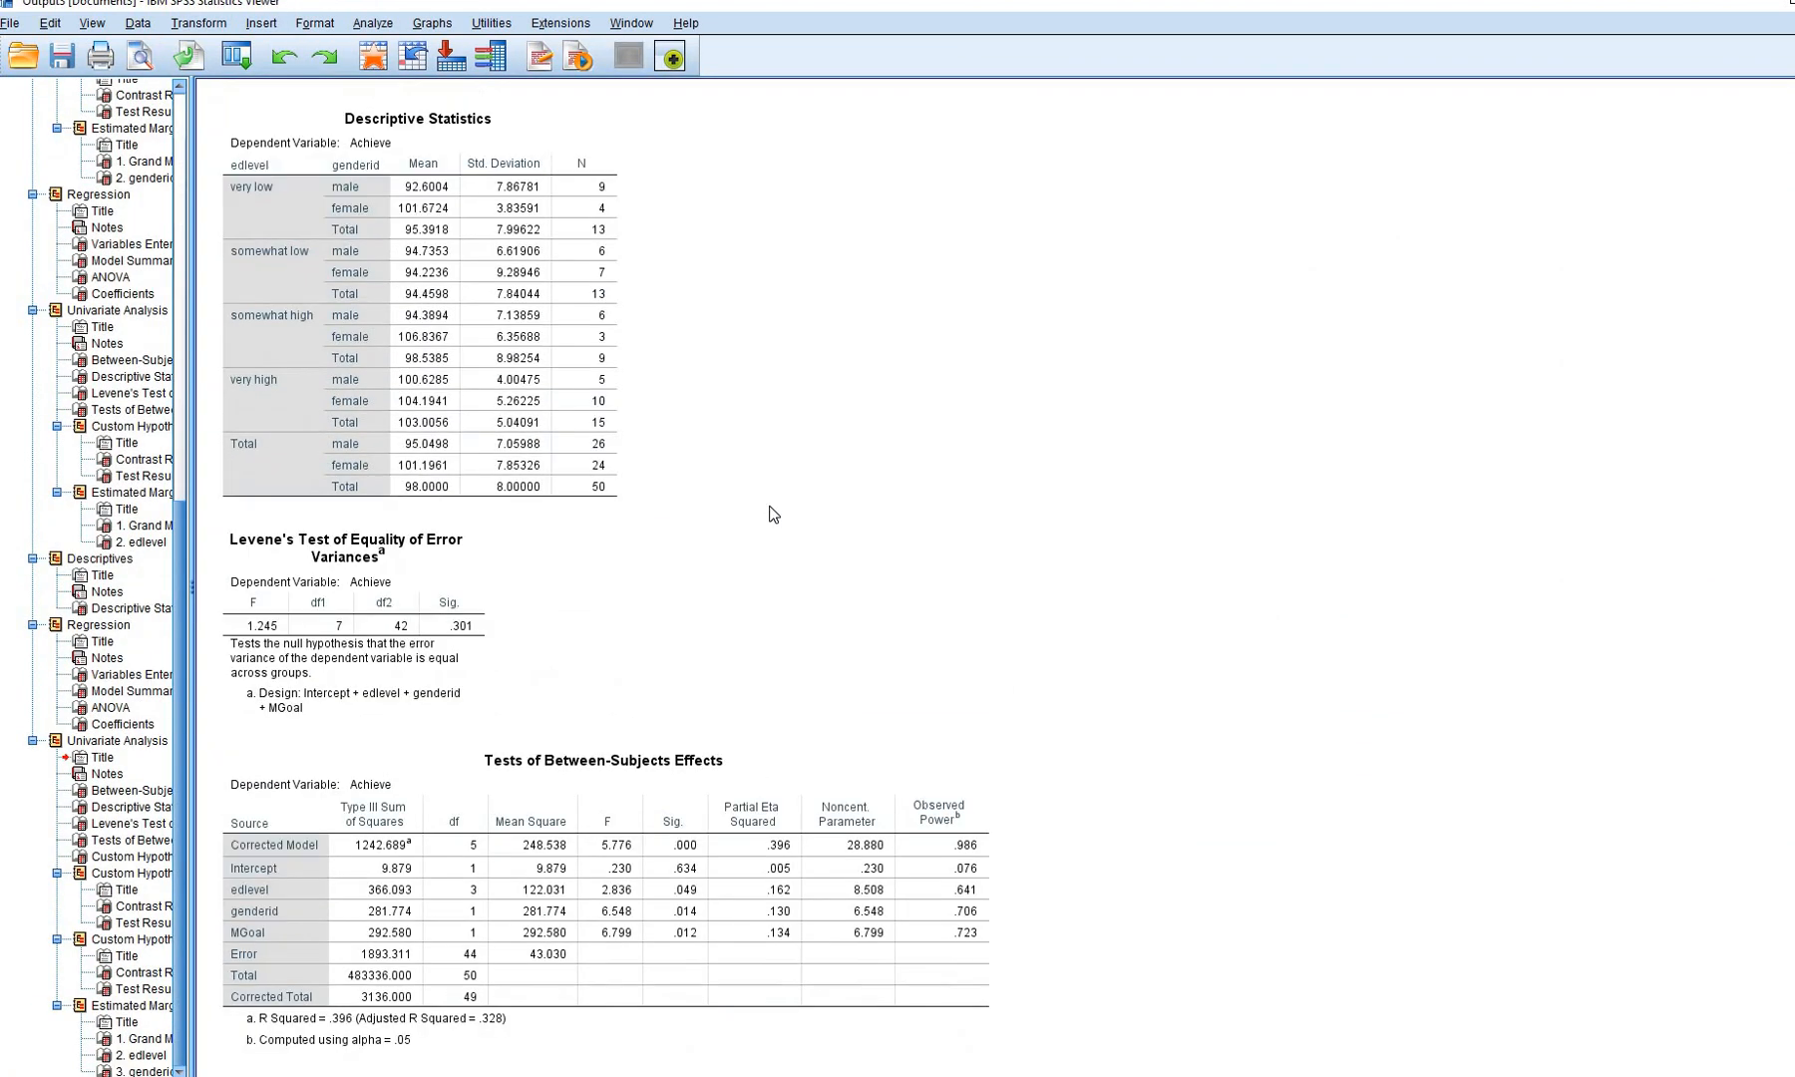
{"action": "scroll", "coordinate": [774, 514], "scroll_direction": "down", "scroll_amount": 2}
{"action": "scroll", "coordinate": [773, 513], "scroll_direction": "down", "scroll_amount": 2}
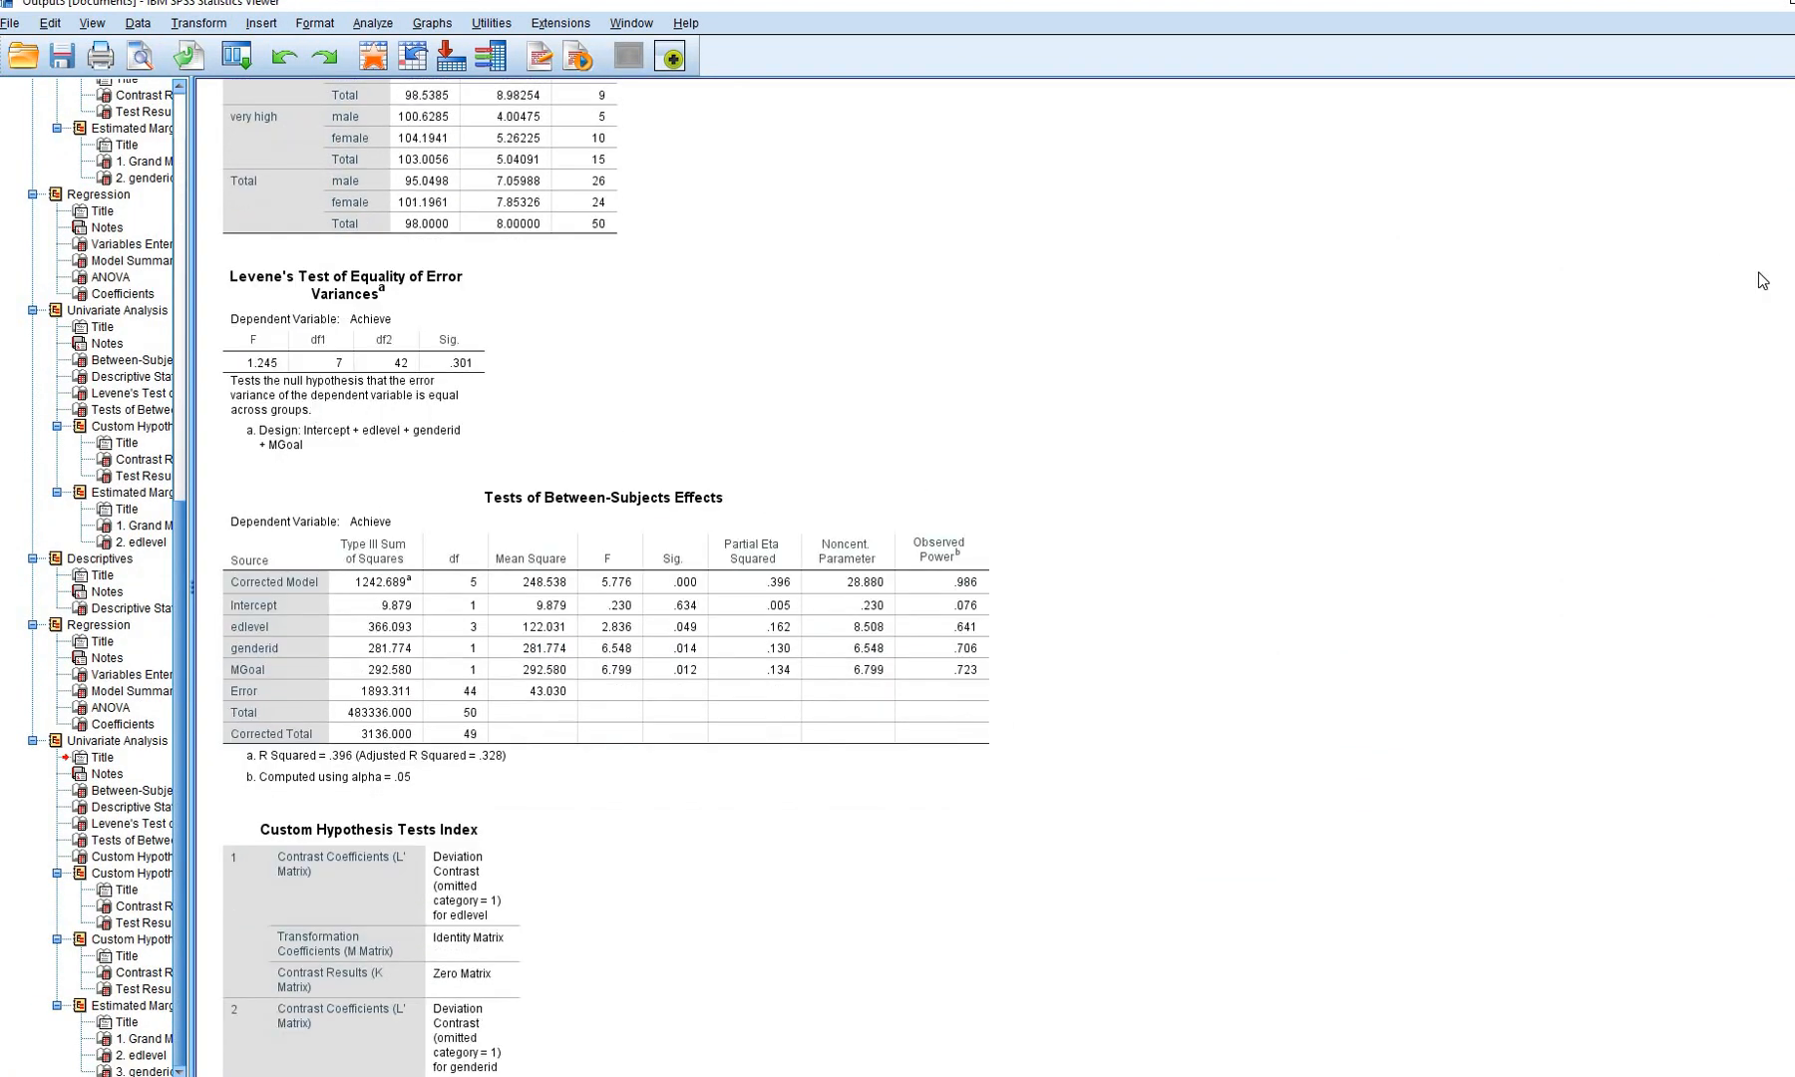
{"action": "left_click", "coordinate": [1770, 262]}
{"action": "left_click_drag", "start_coordinate": [315, 493], "coordinate": [349, 467]}
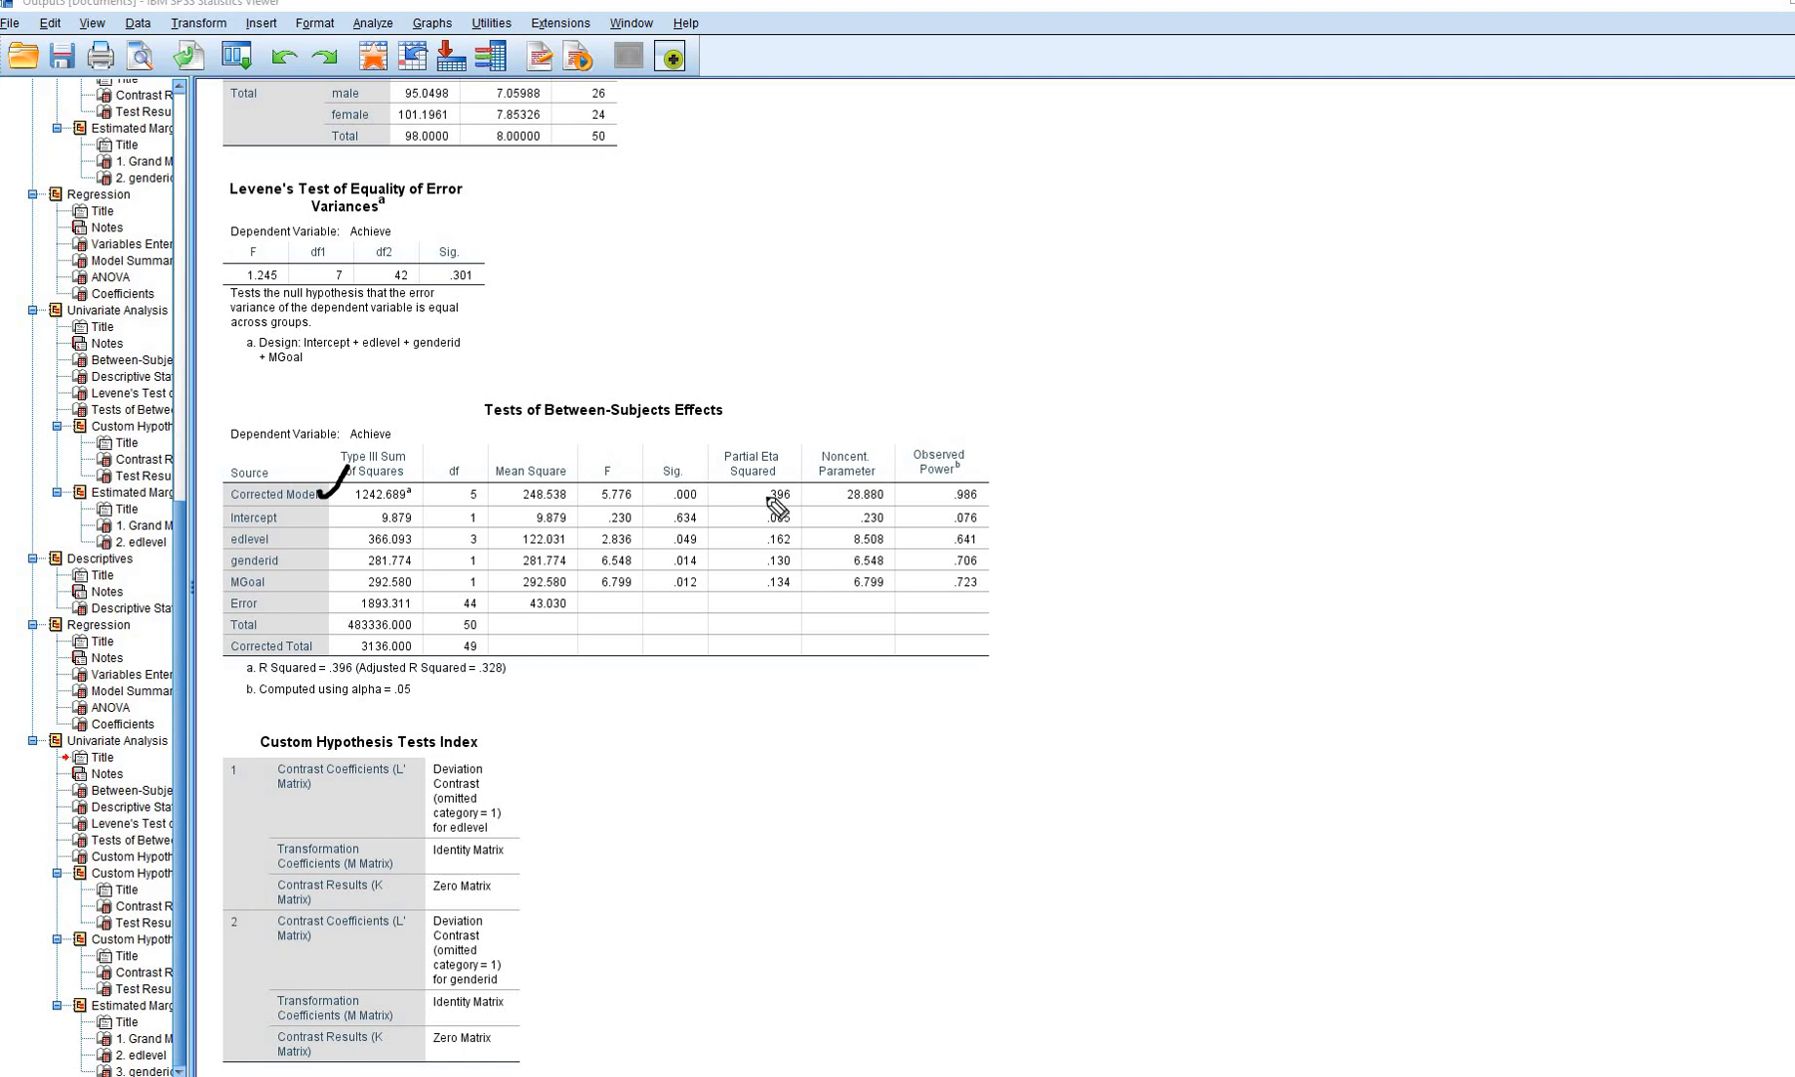
{"action": "mouse_move", "coordinate": [799, 499]}
{"action": "left_mouse_down"}
{"action": "mouse_move", "coordinate": [764, 495]}
{"action": "mouse_move", "coordinate": [797, 486]}
{"action": "left_mouse_up"}
{"action": "left_click_drag", "start_coordinate": [317, 681], "coordinate": [339, 684]}
{"action": "left_click_drag", "start_coordinate": [603, 506], "coordinate": [699, 515]}
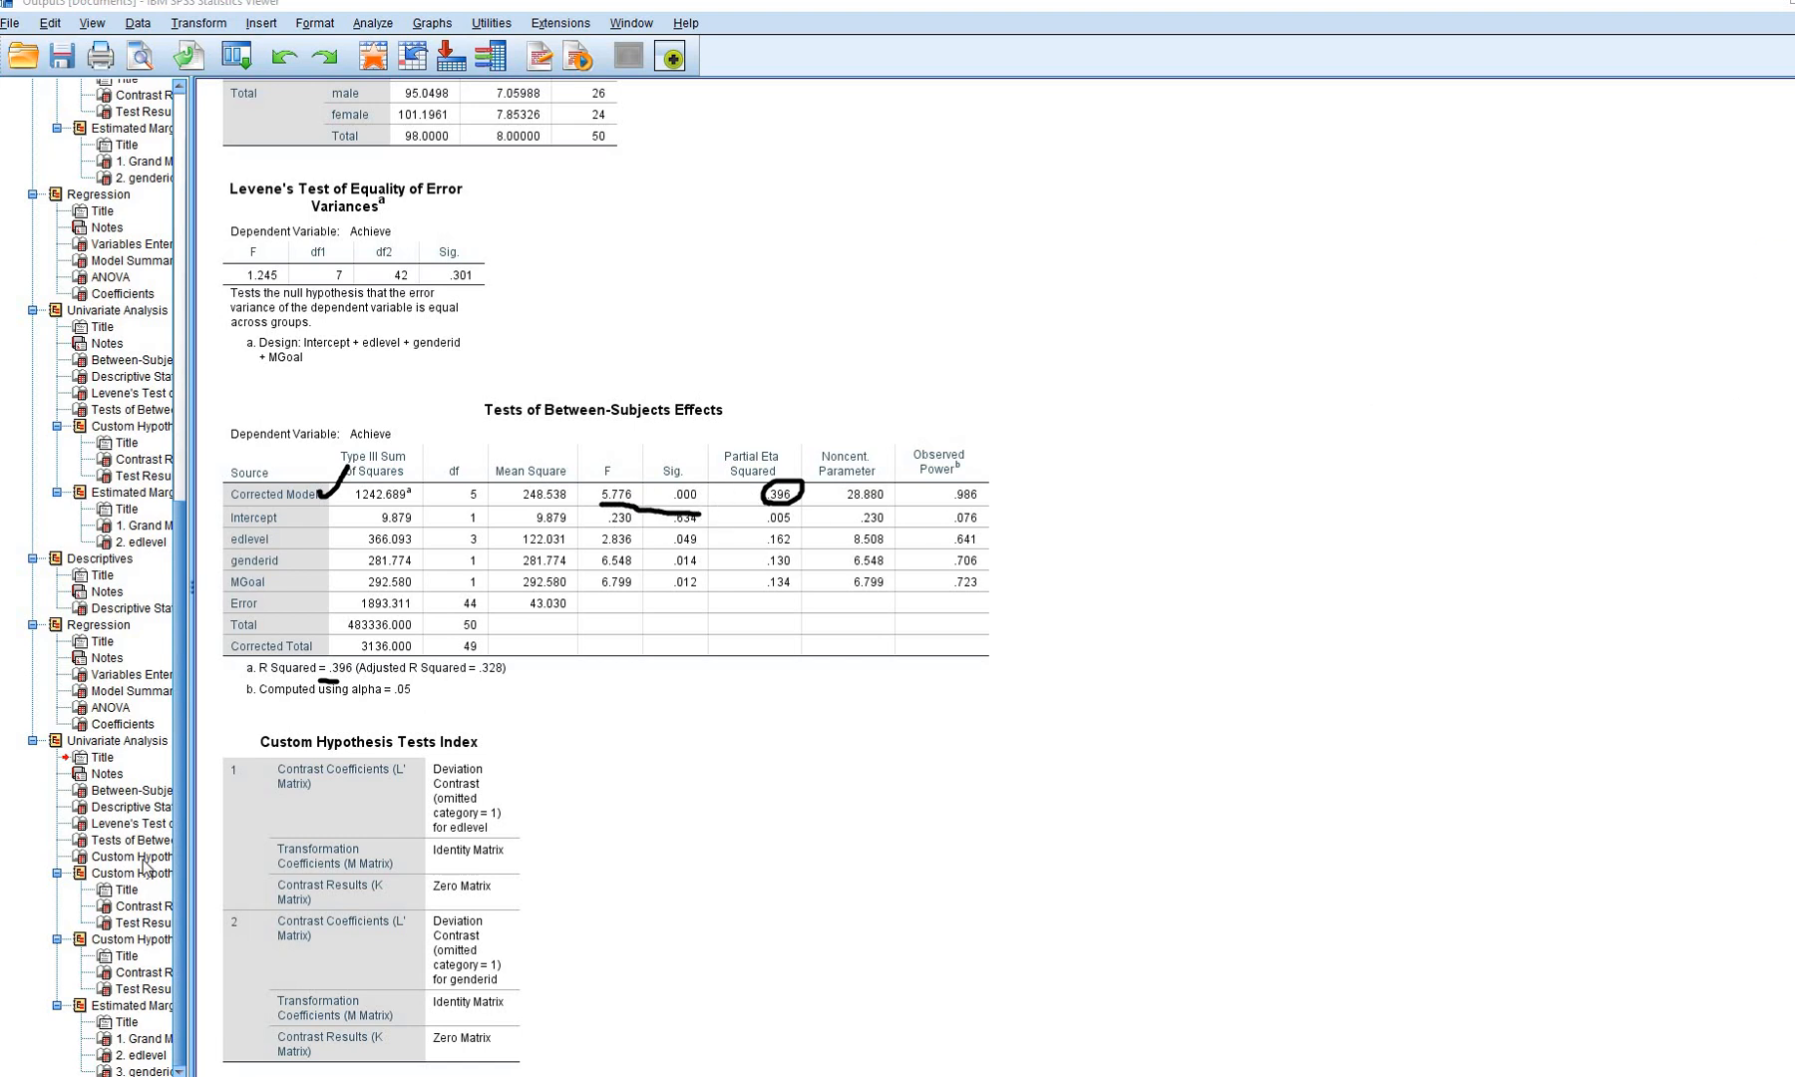
{"action": "key", "text": "Escape"}
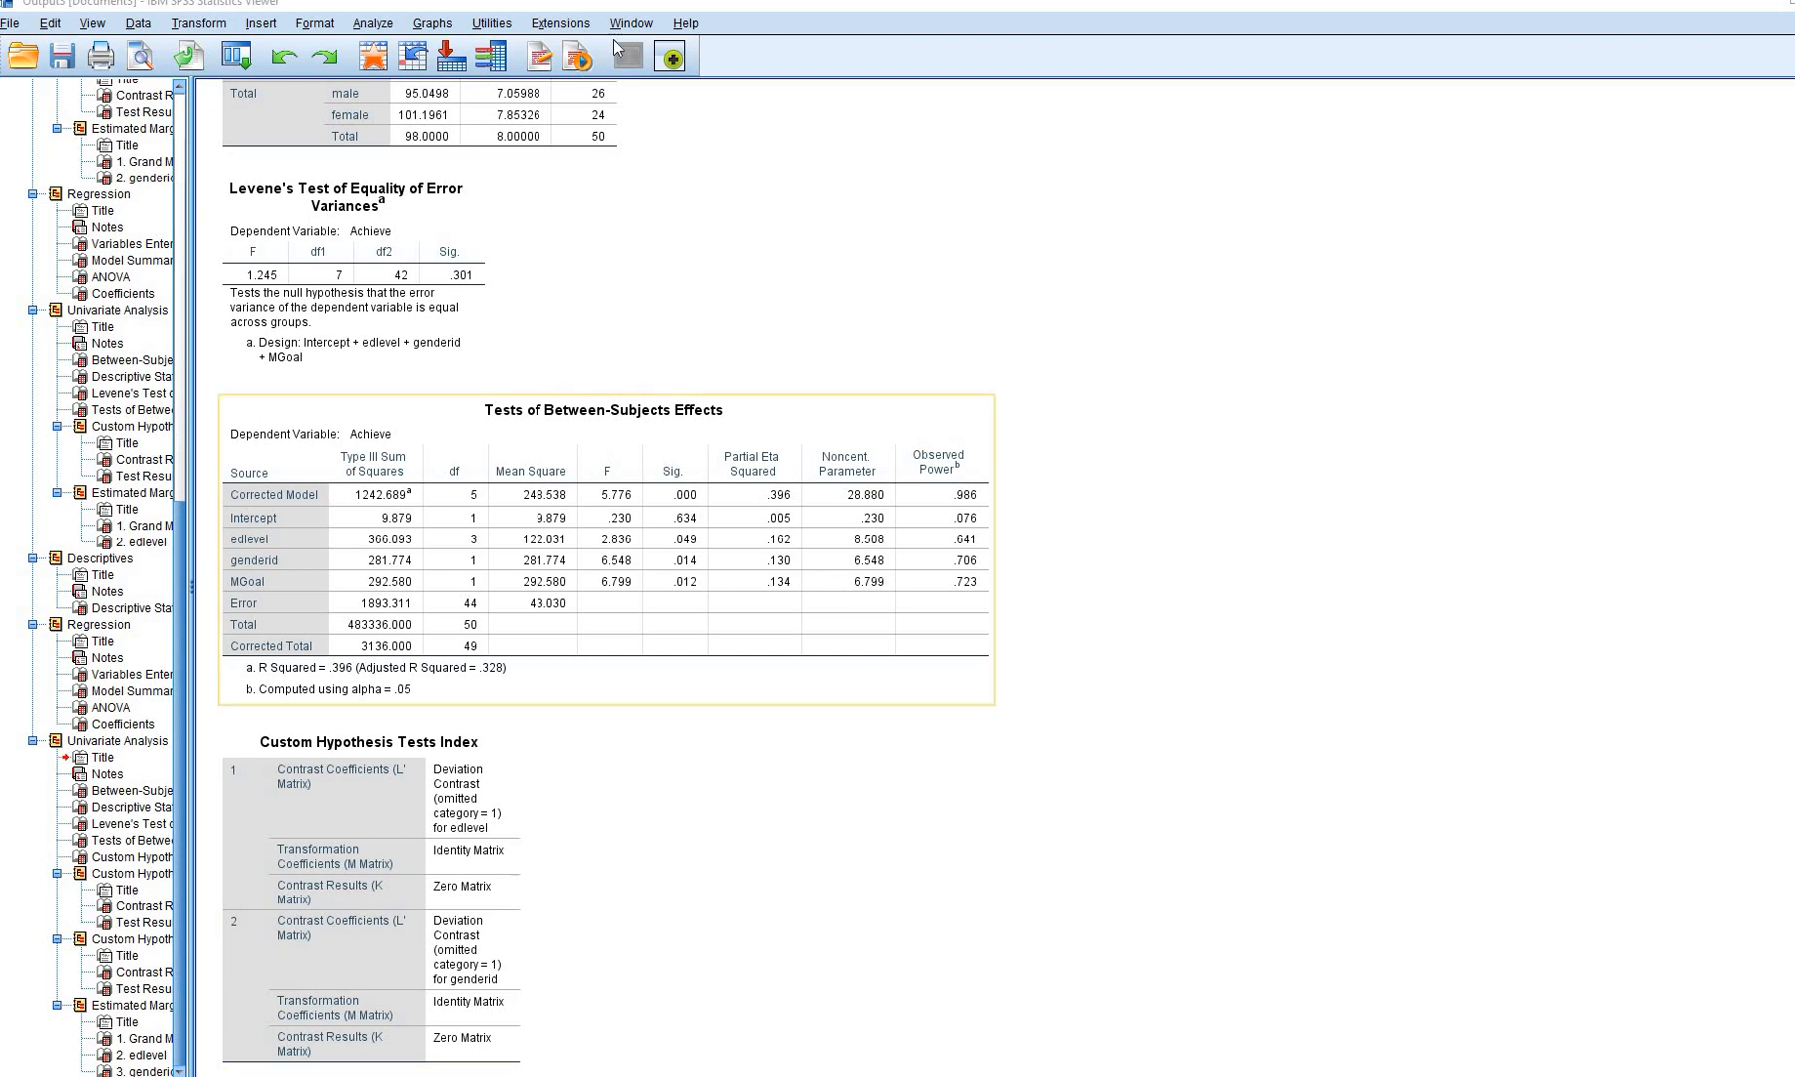
Run a linear regression of Achieve with genderidEC added to the predictors EC1, EC2, EC3 and MgoalCentered
{"action": "left_click", "coordinate": [372, 23]}
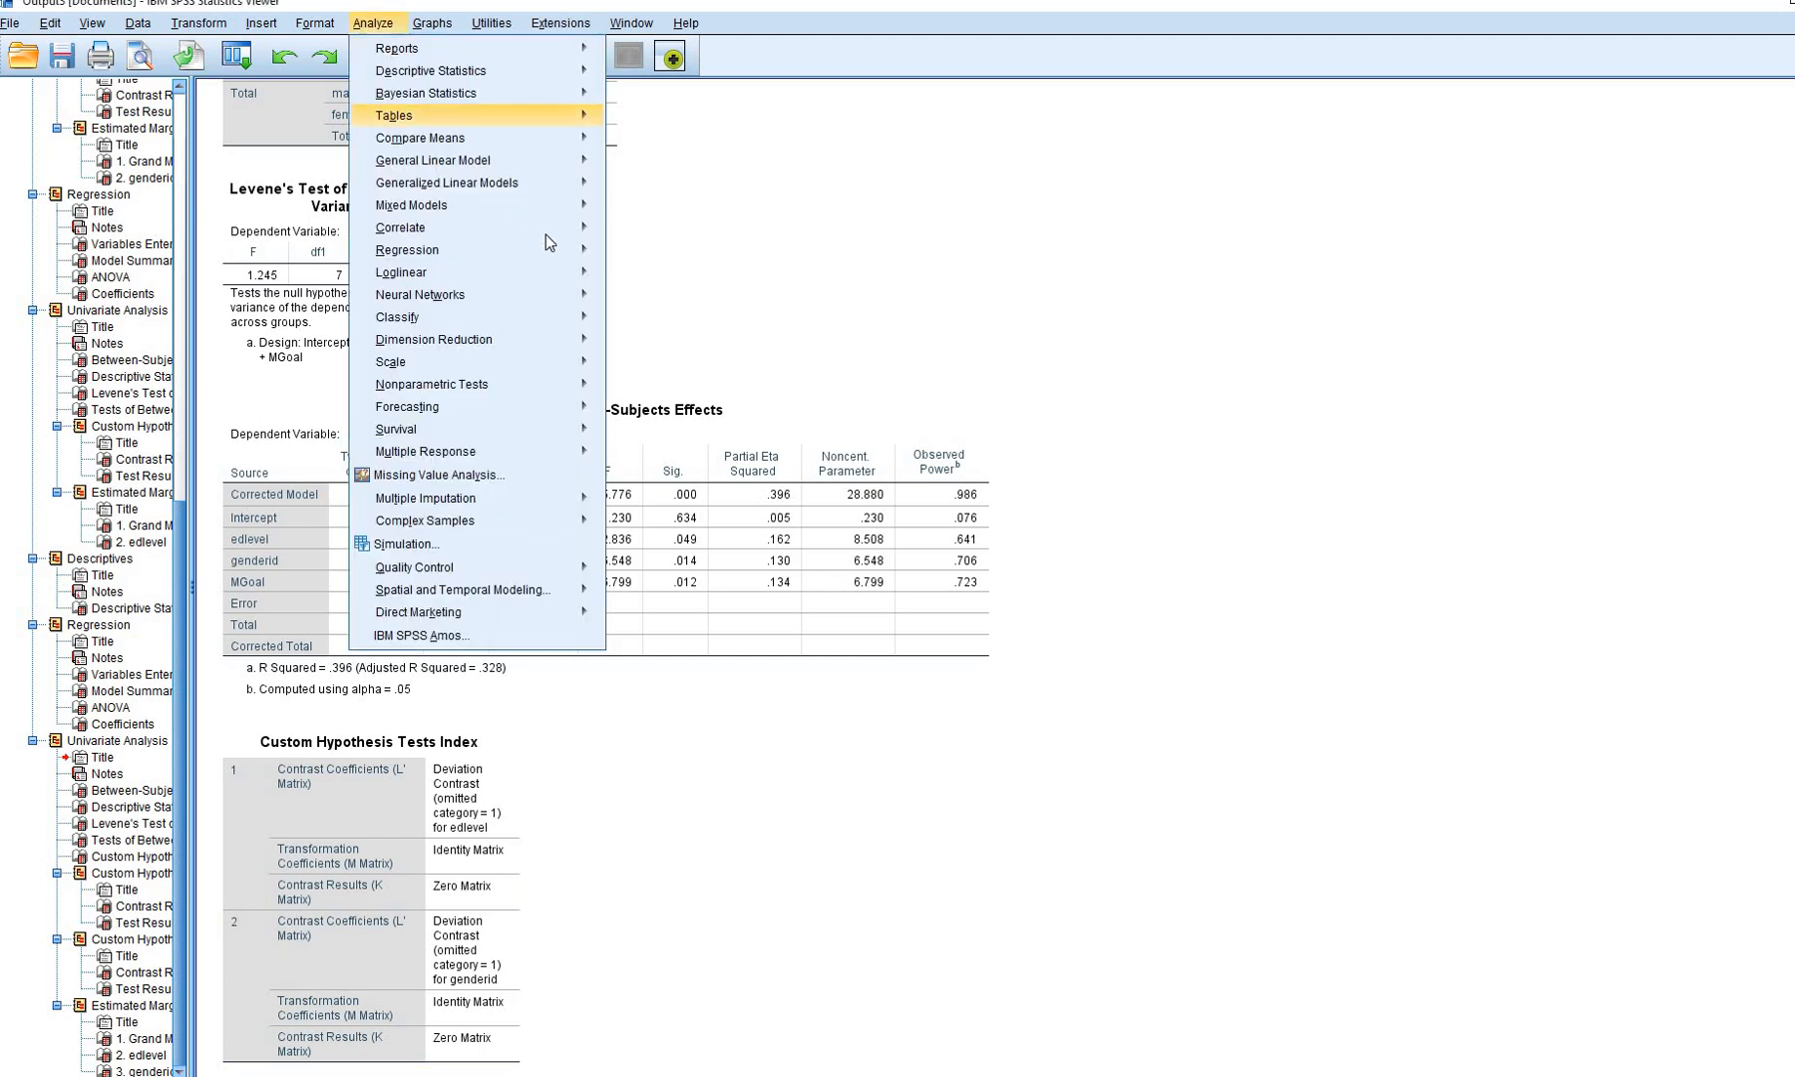
{"action": "mouse_move", "coordinate": [582, 250]}
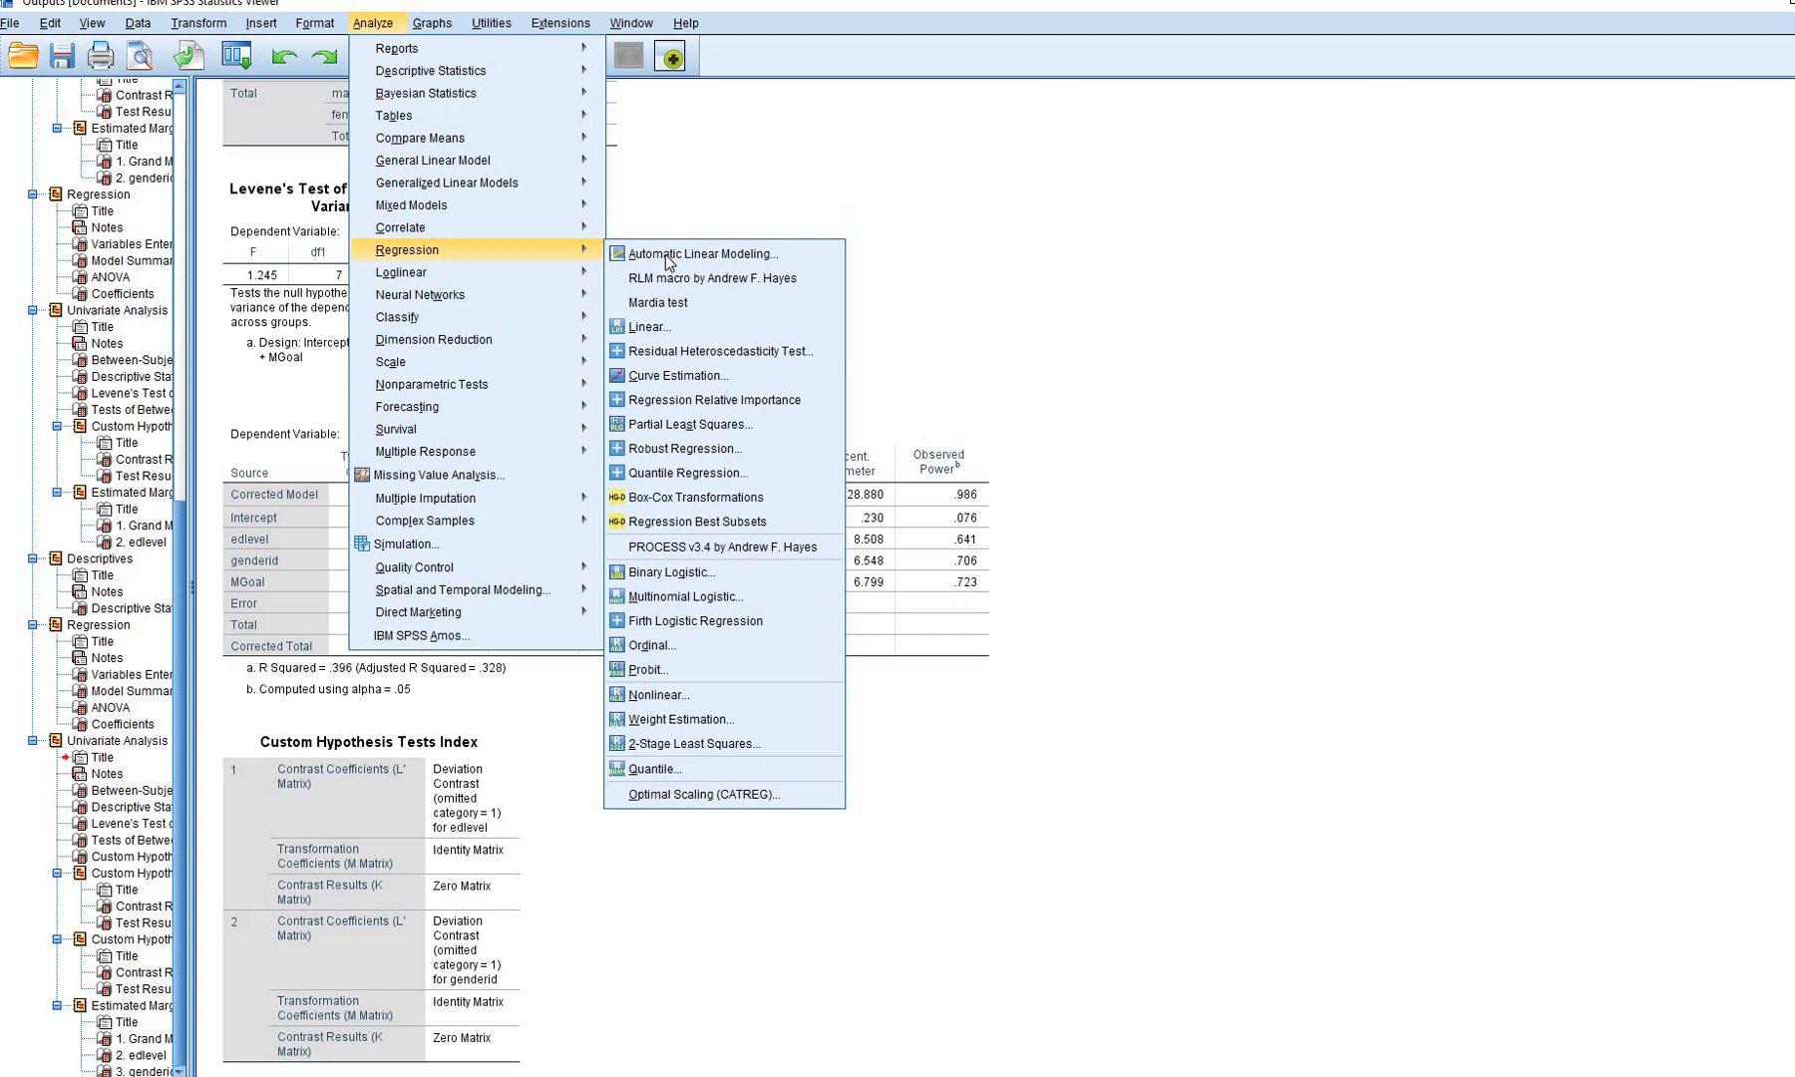
{"action": "left_click", "coordinate": [682, 327]}
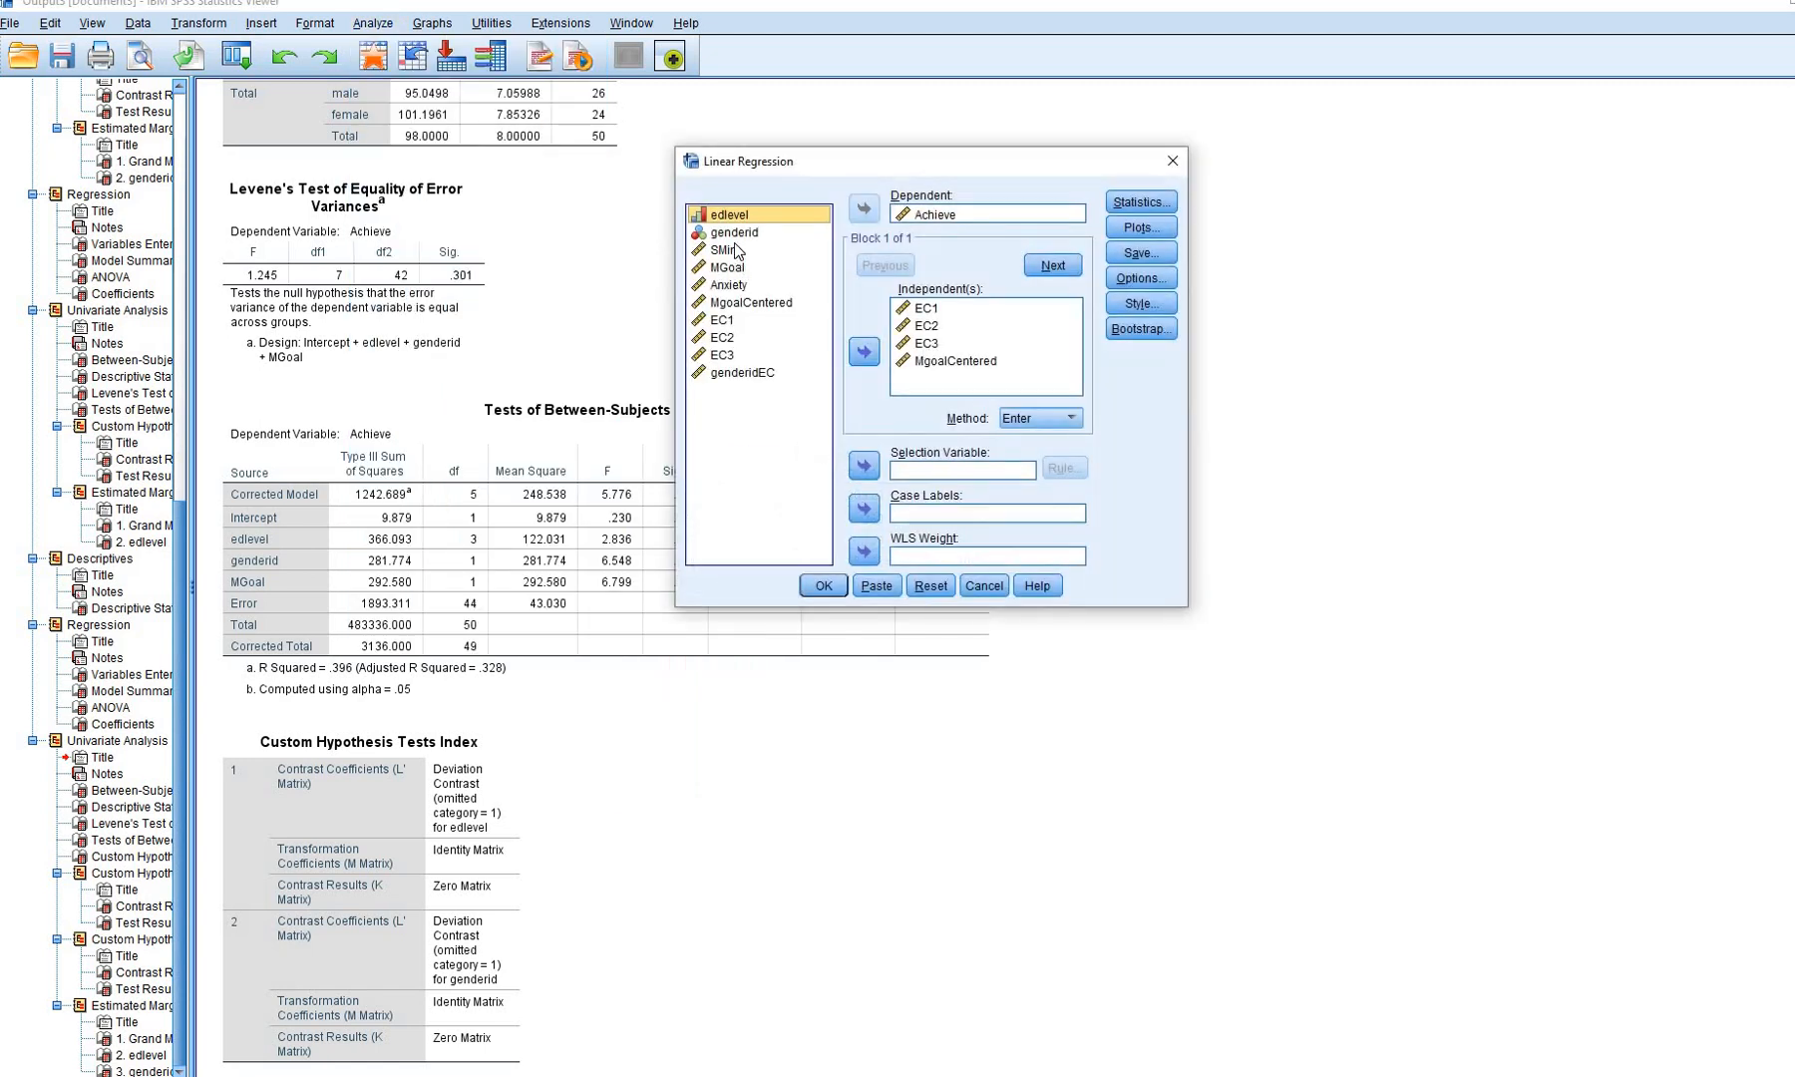
{"action": "left_click", "coordinate": [738, 373]}
{"action": "left_click", "coordinate": [864, 354]}
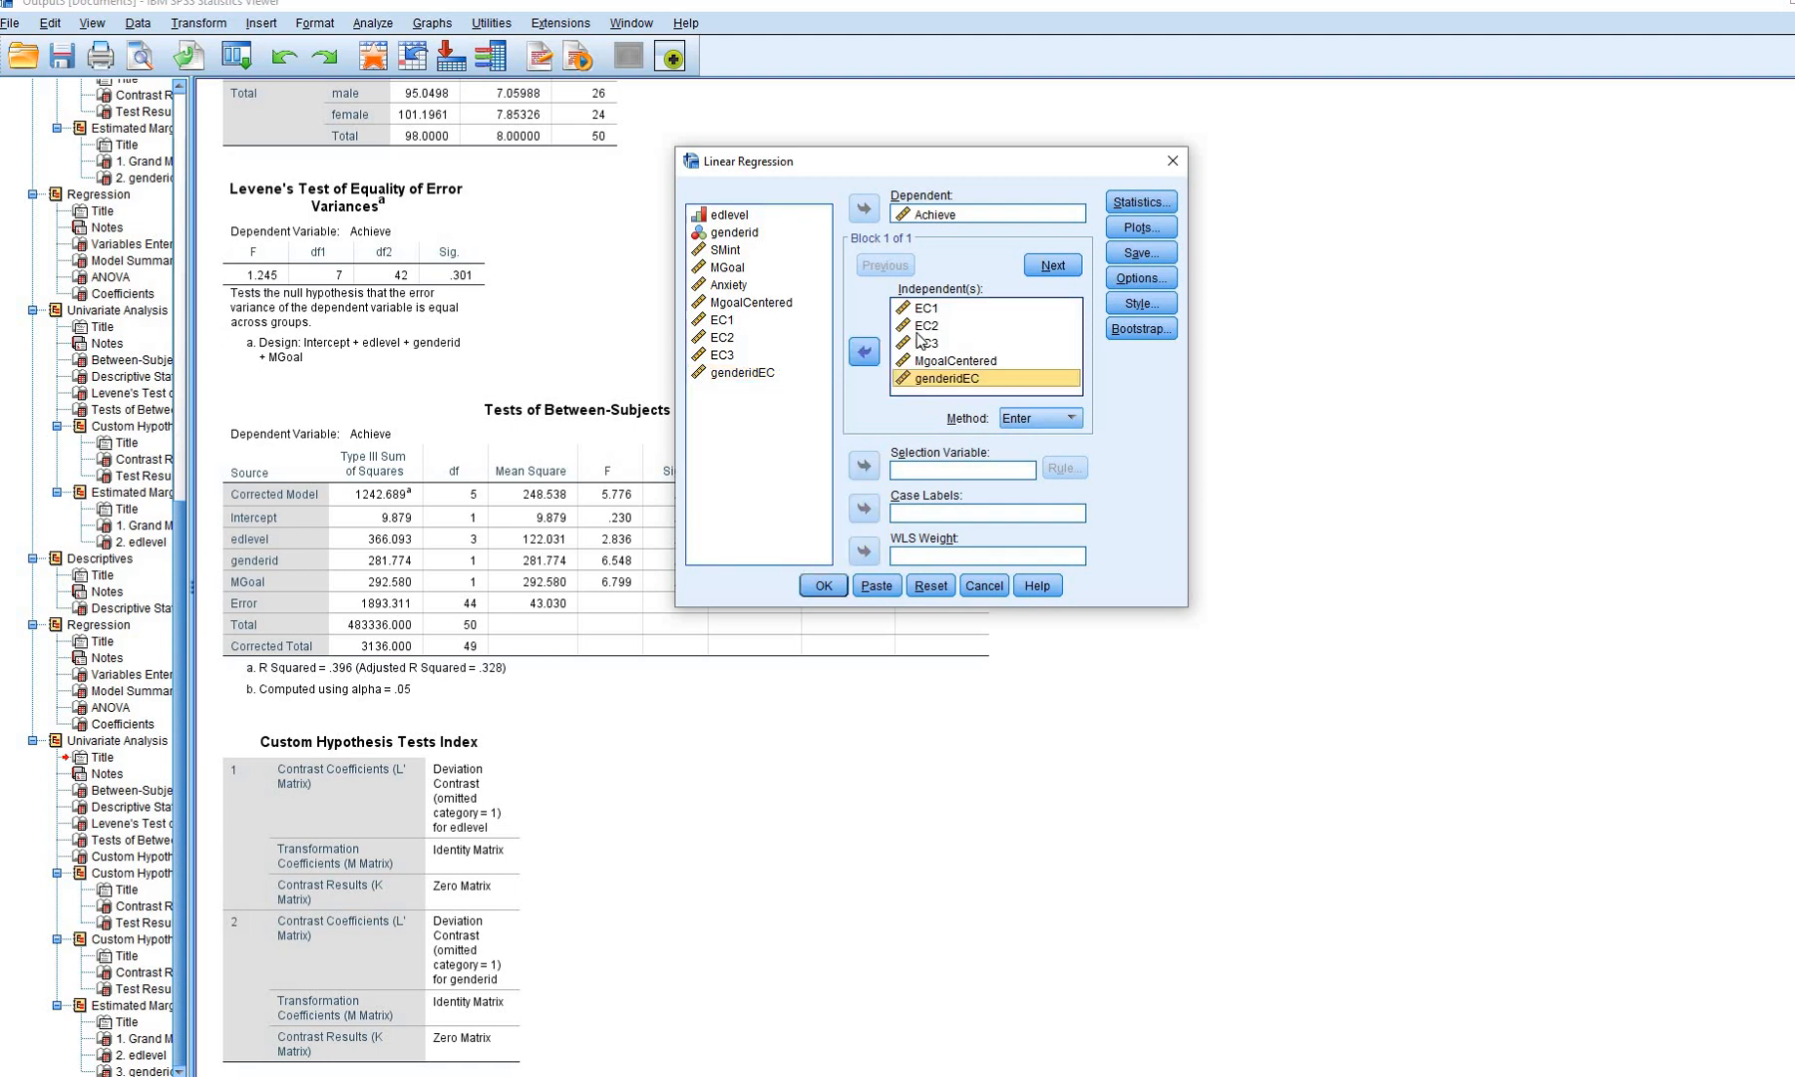
{"action": "left_click", "coordinate": [973, 362]}
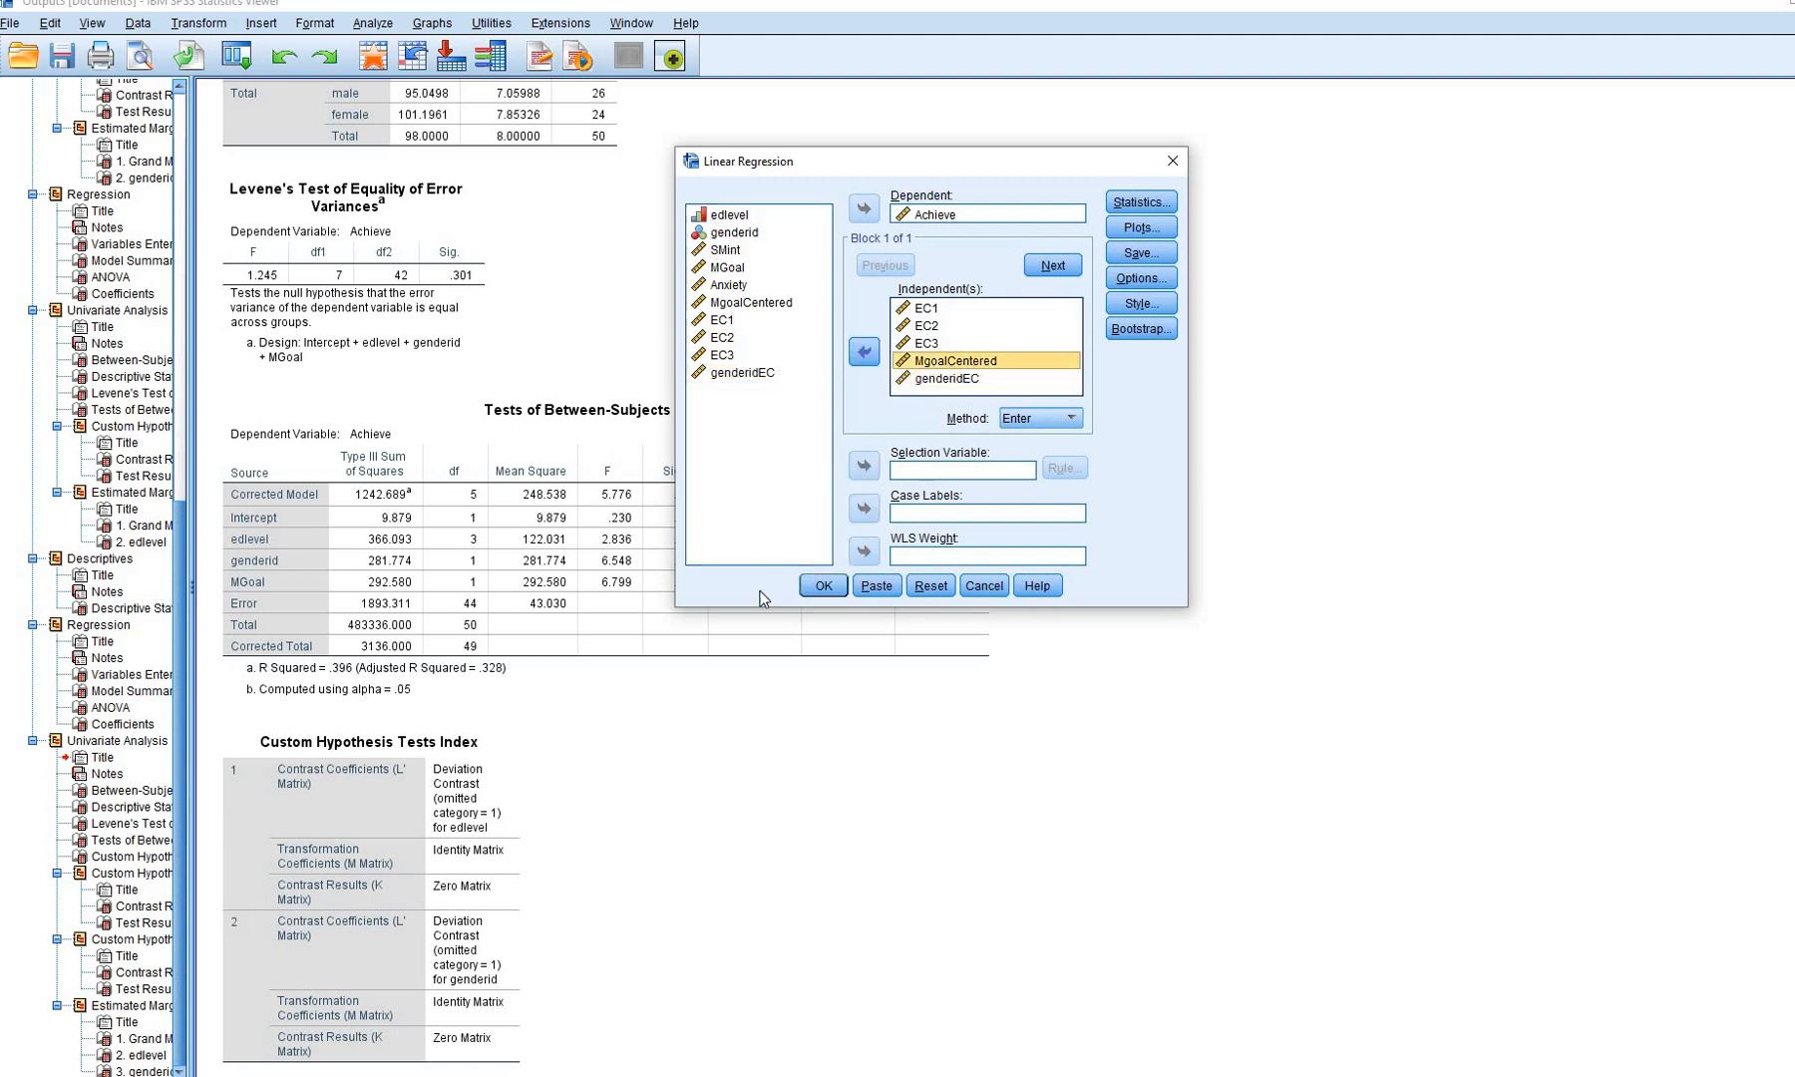
{"action": "left_click", "coordinate": [823, 586]}
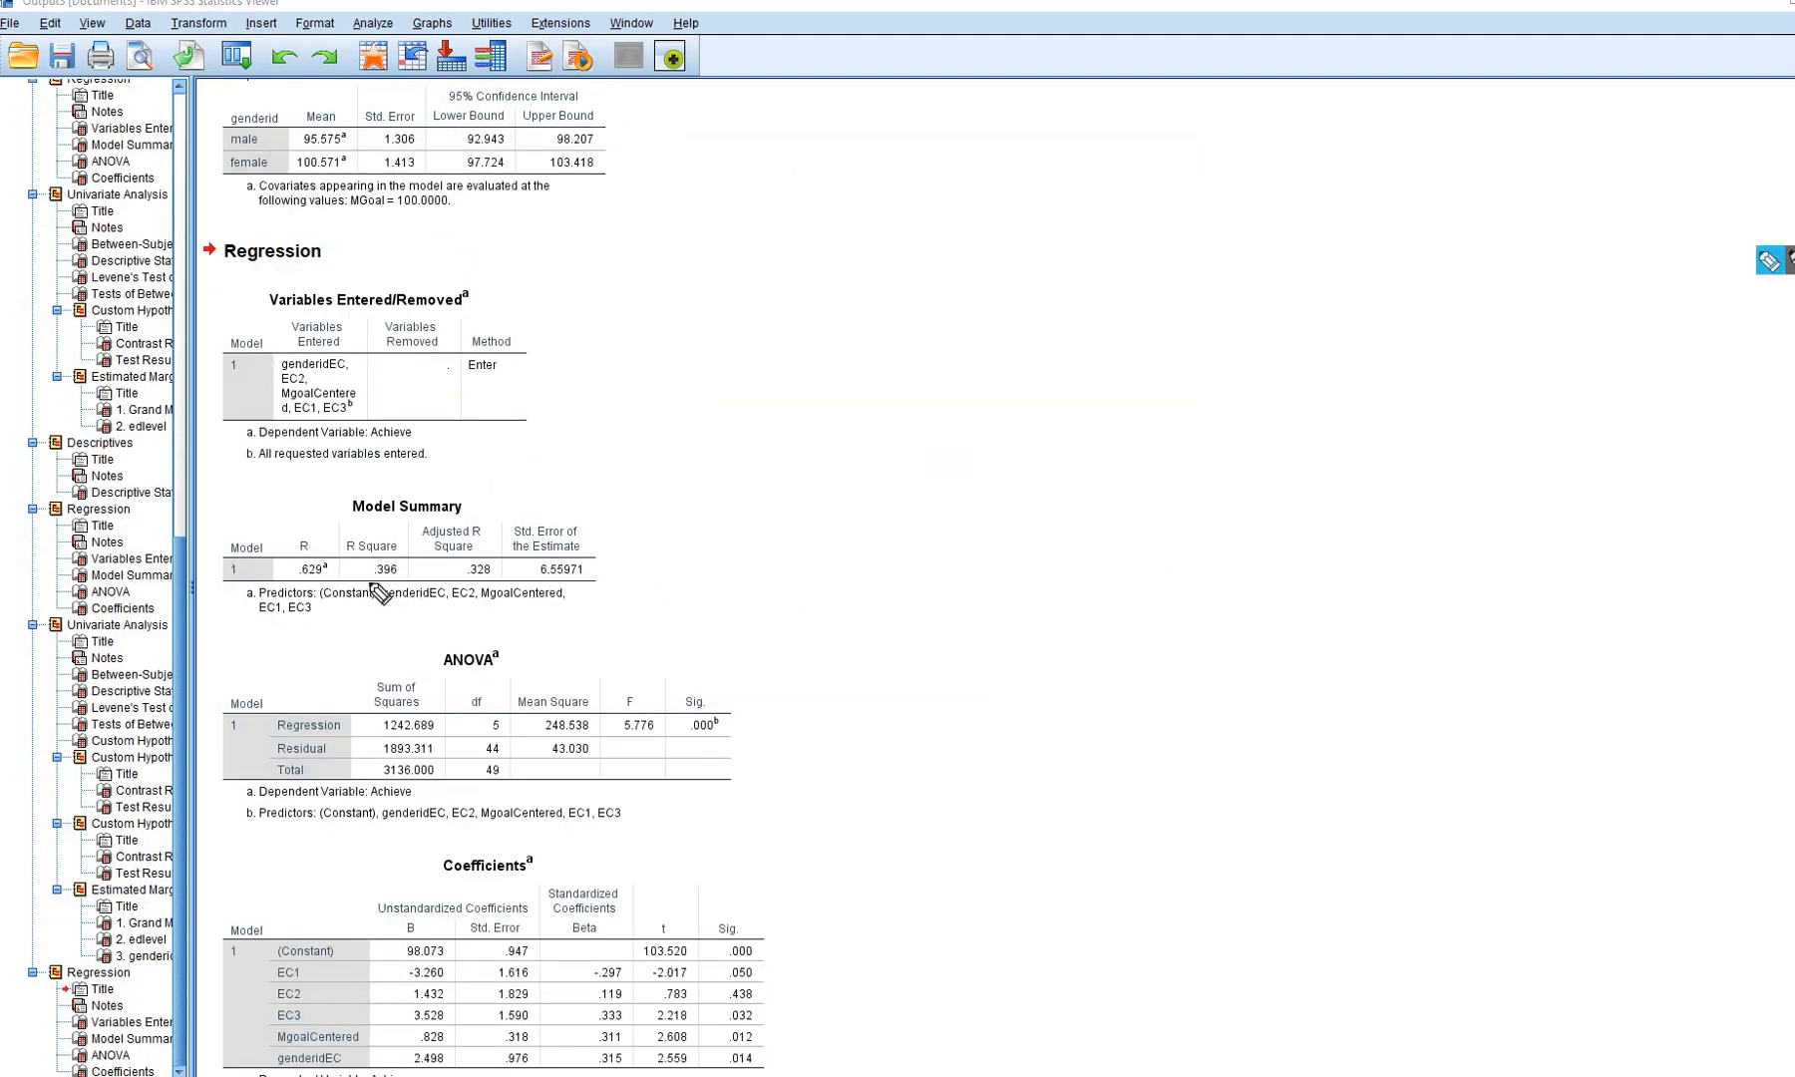
Mark the R Square in the Model Summary and the ANOVA F and significance of the latest regression, and clear the marks
{"action": "left_click_drag", "start_coordinate": [426, 556], "coordinate": [367, 592]}
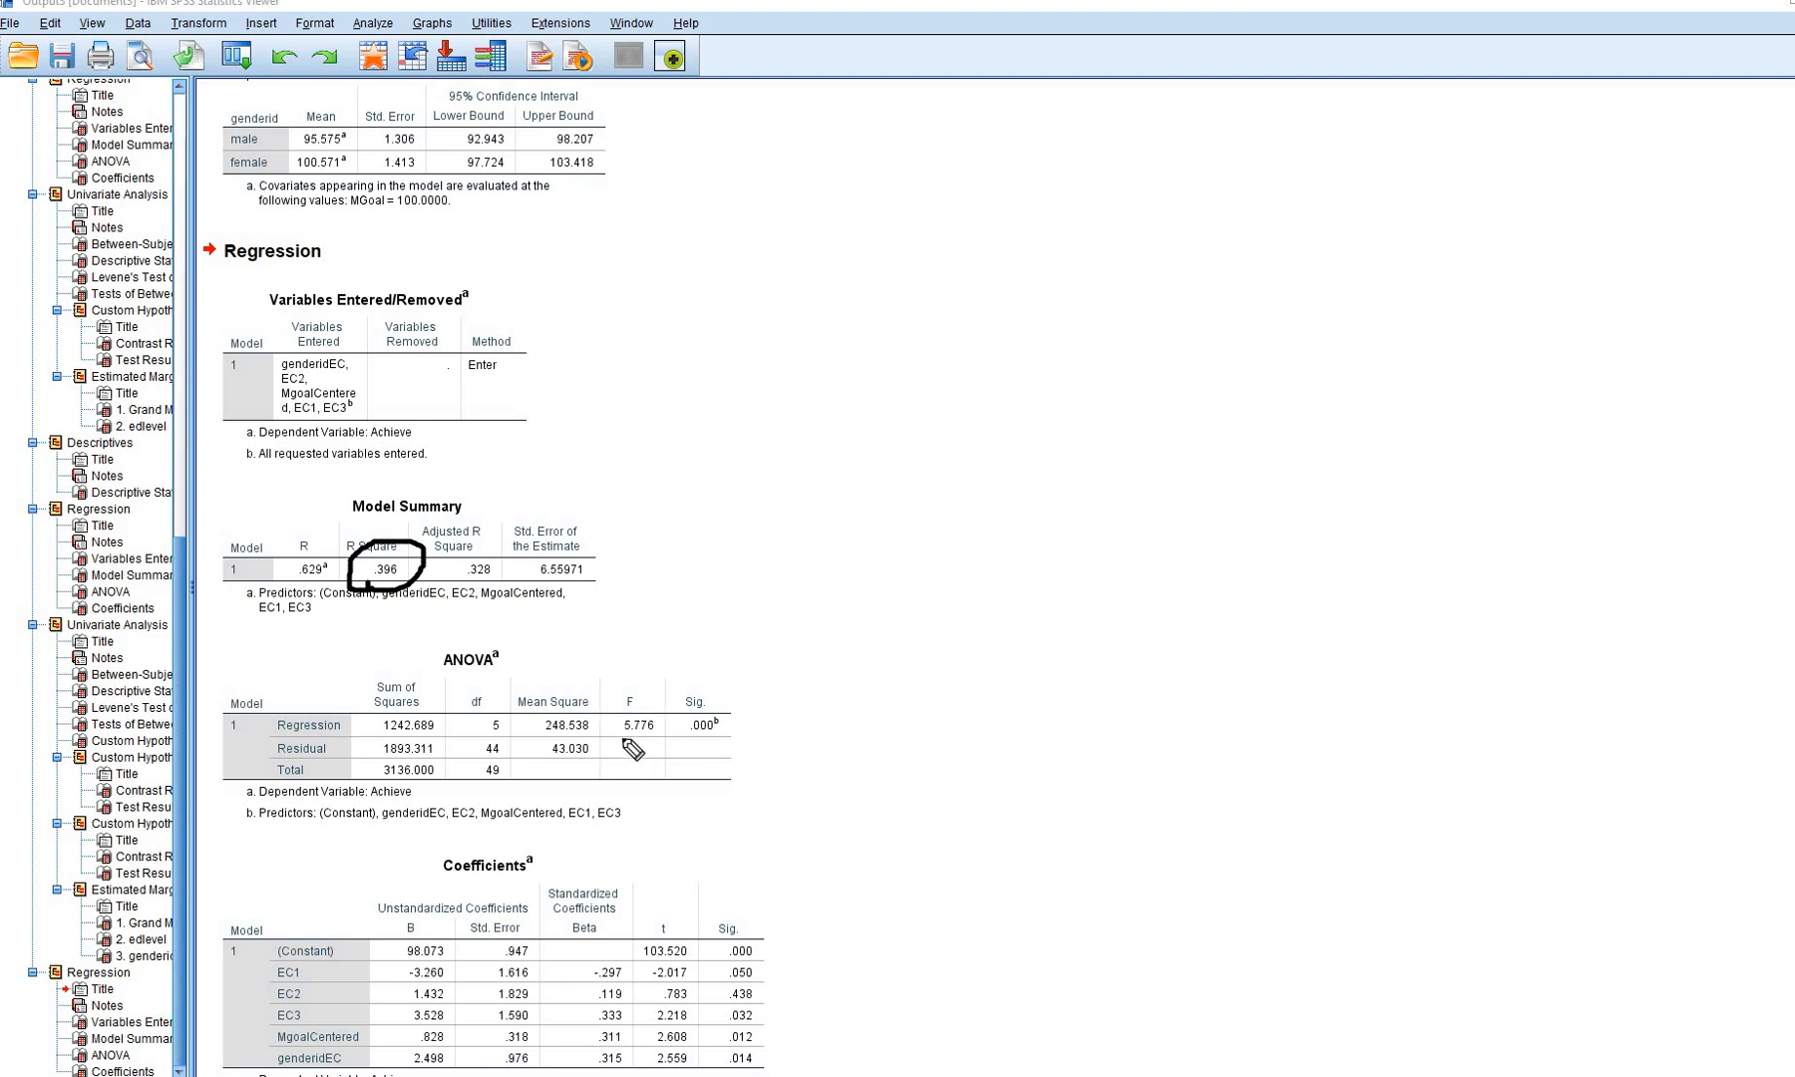
{"action": "left_click_drag", "start_coordinate": [621, 739], "coordinate": [733, 738]}
{"action": "left_click", "coordinate": [502, 657]}
{"action": "left_click", "coordinate": [1788, 279]}
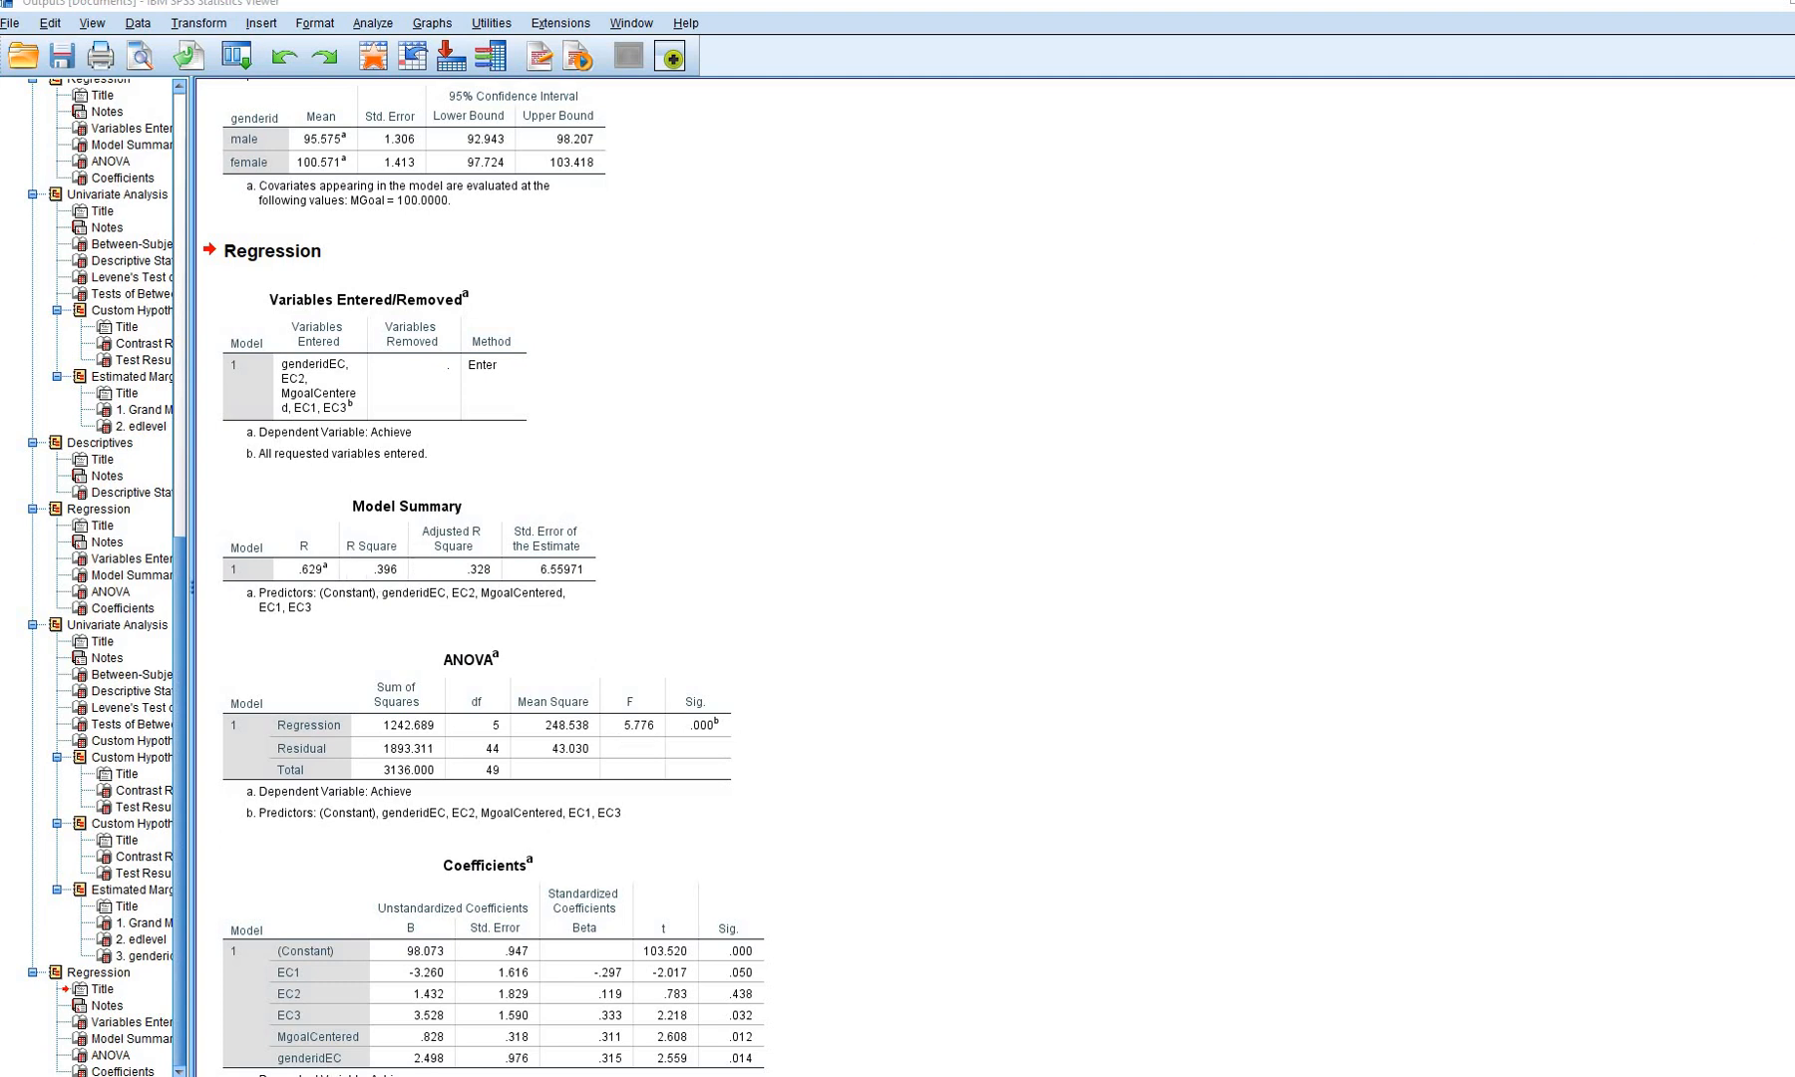
Mark the Constant's B in the regression Coefficients table and circle the matching Grand Mean in the Estimated Marginal Means
{"action": "scroll", "coordinate": [1705, 399], "scroll_direction": "down", "scroll_amount": 1}
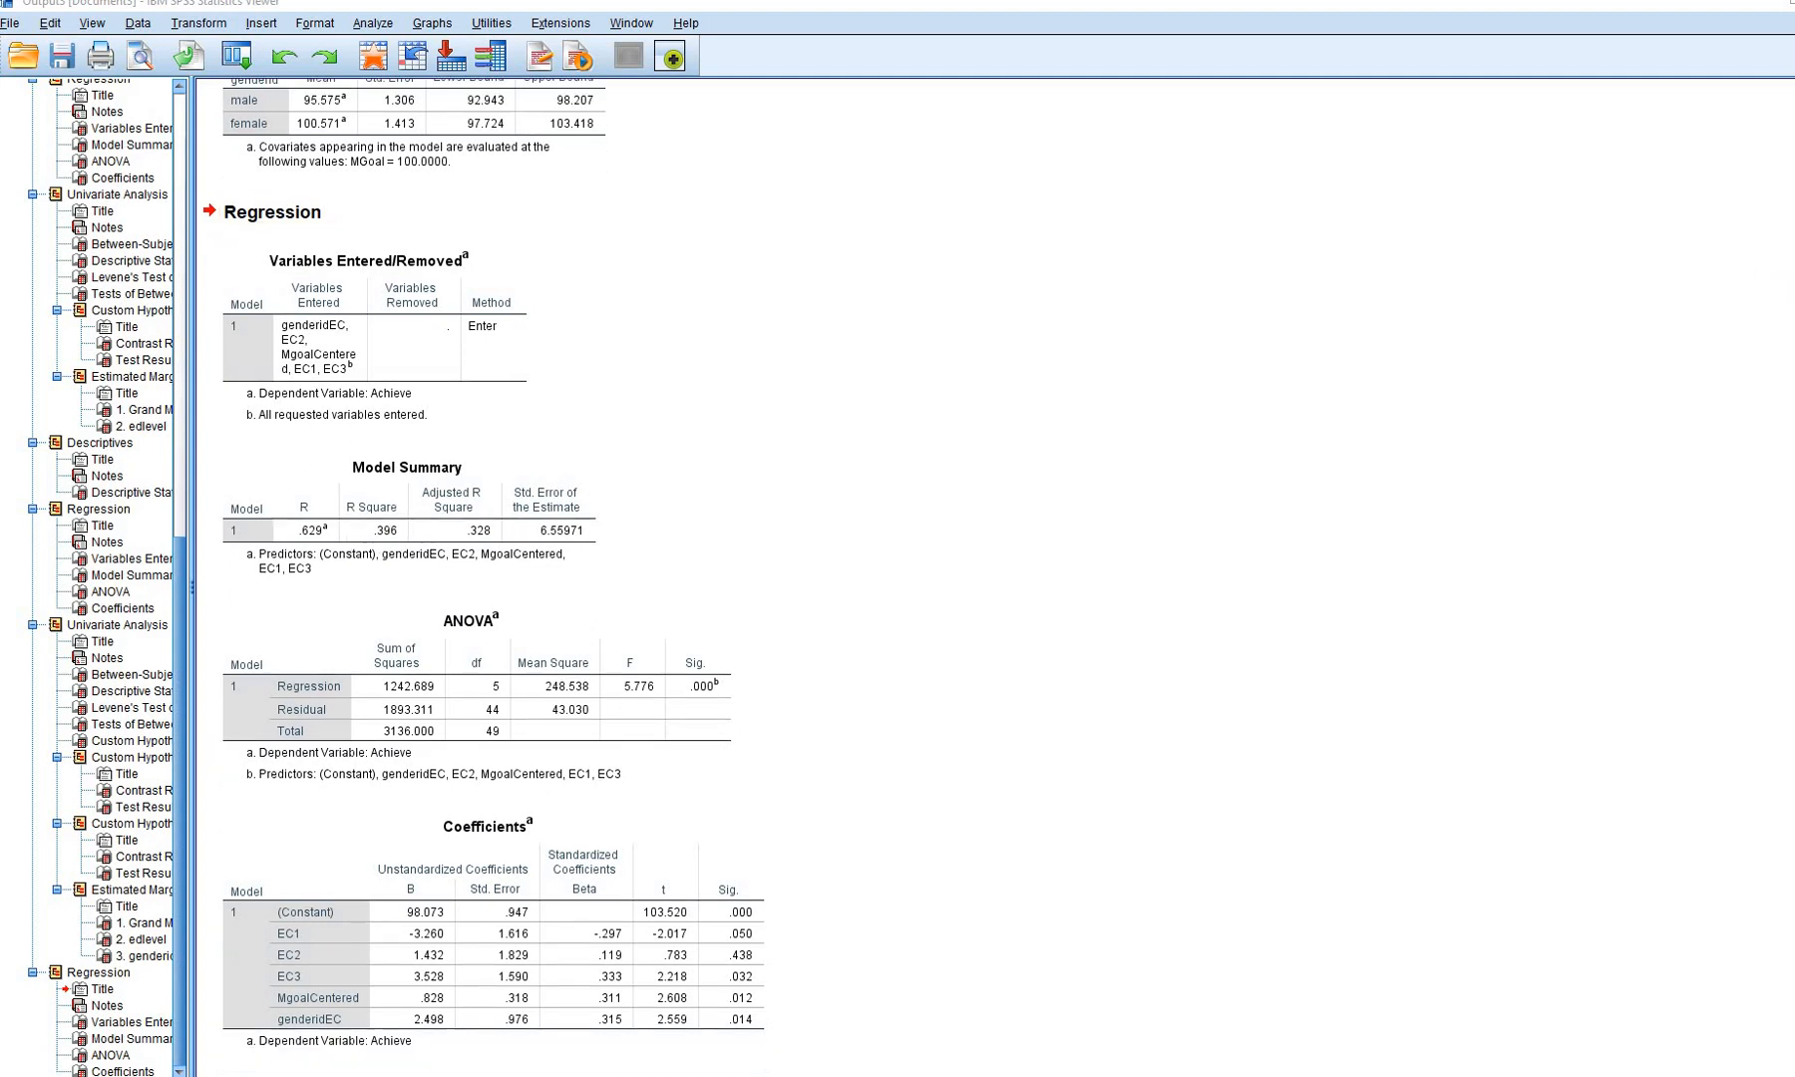
{"action": "left_click", "coordinate": [1770, 261]}
{"action": "mouse_move", "coordinate": [461, 915]}
{"action": "left_mouse_down"}
{"action": "mouse_move", "coordinate": [404, 900]}
{"action": "mouse_move", "coordinate": [439, 933]}
{"action": "mouse_move", "coordinate": [389, 902]}
{"action": "left_mouse_up"}
{"action": "scroll", "coordinate": [1310, 385], "scroll_direction": "up", "scroll_amount": 8}
{"action": "scroll", "coordinate": [1280, 394], "scroll_direction": "up", "scroll_amount": 7}
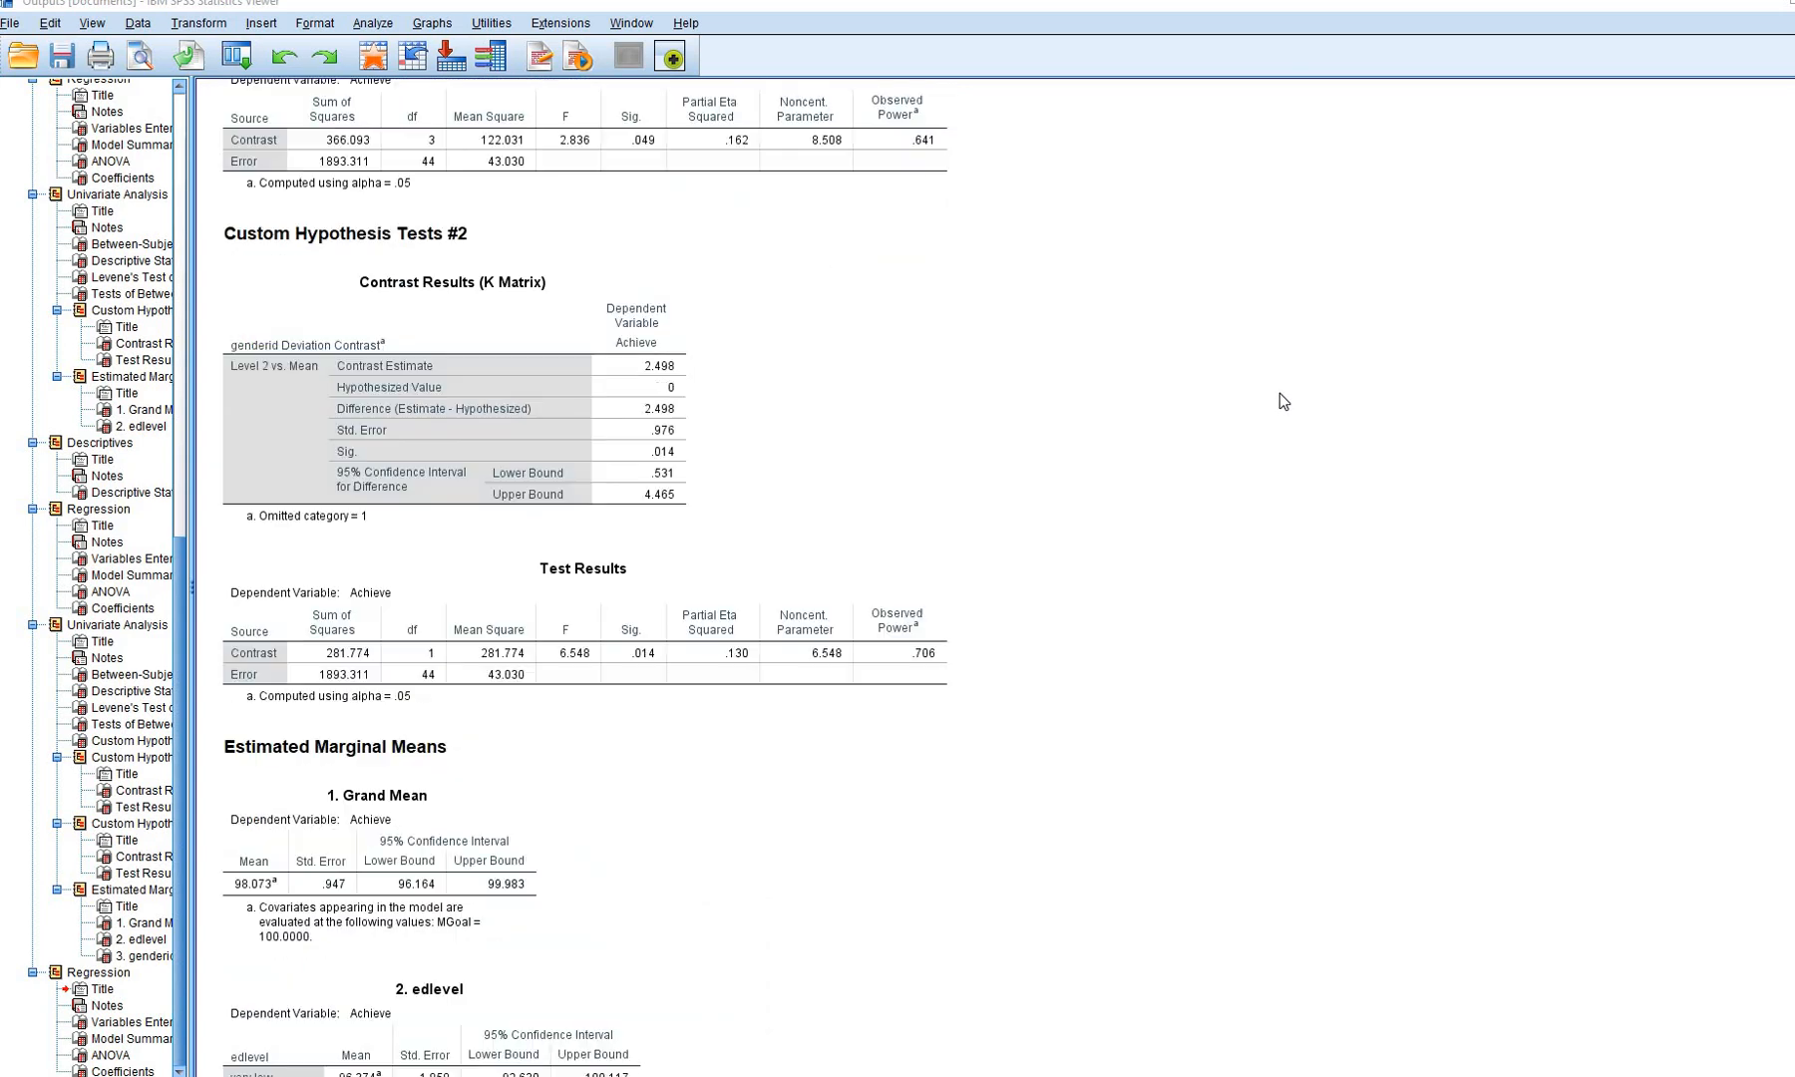
{"action": "scroll", "coordinate": [1273, 399], "scroll_direction": "down", "scroll_amount": 4}
{"action": "scroll", "coordinate": [1534, 322], "scroll_direction": "down", "scroll_amount": 1}
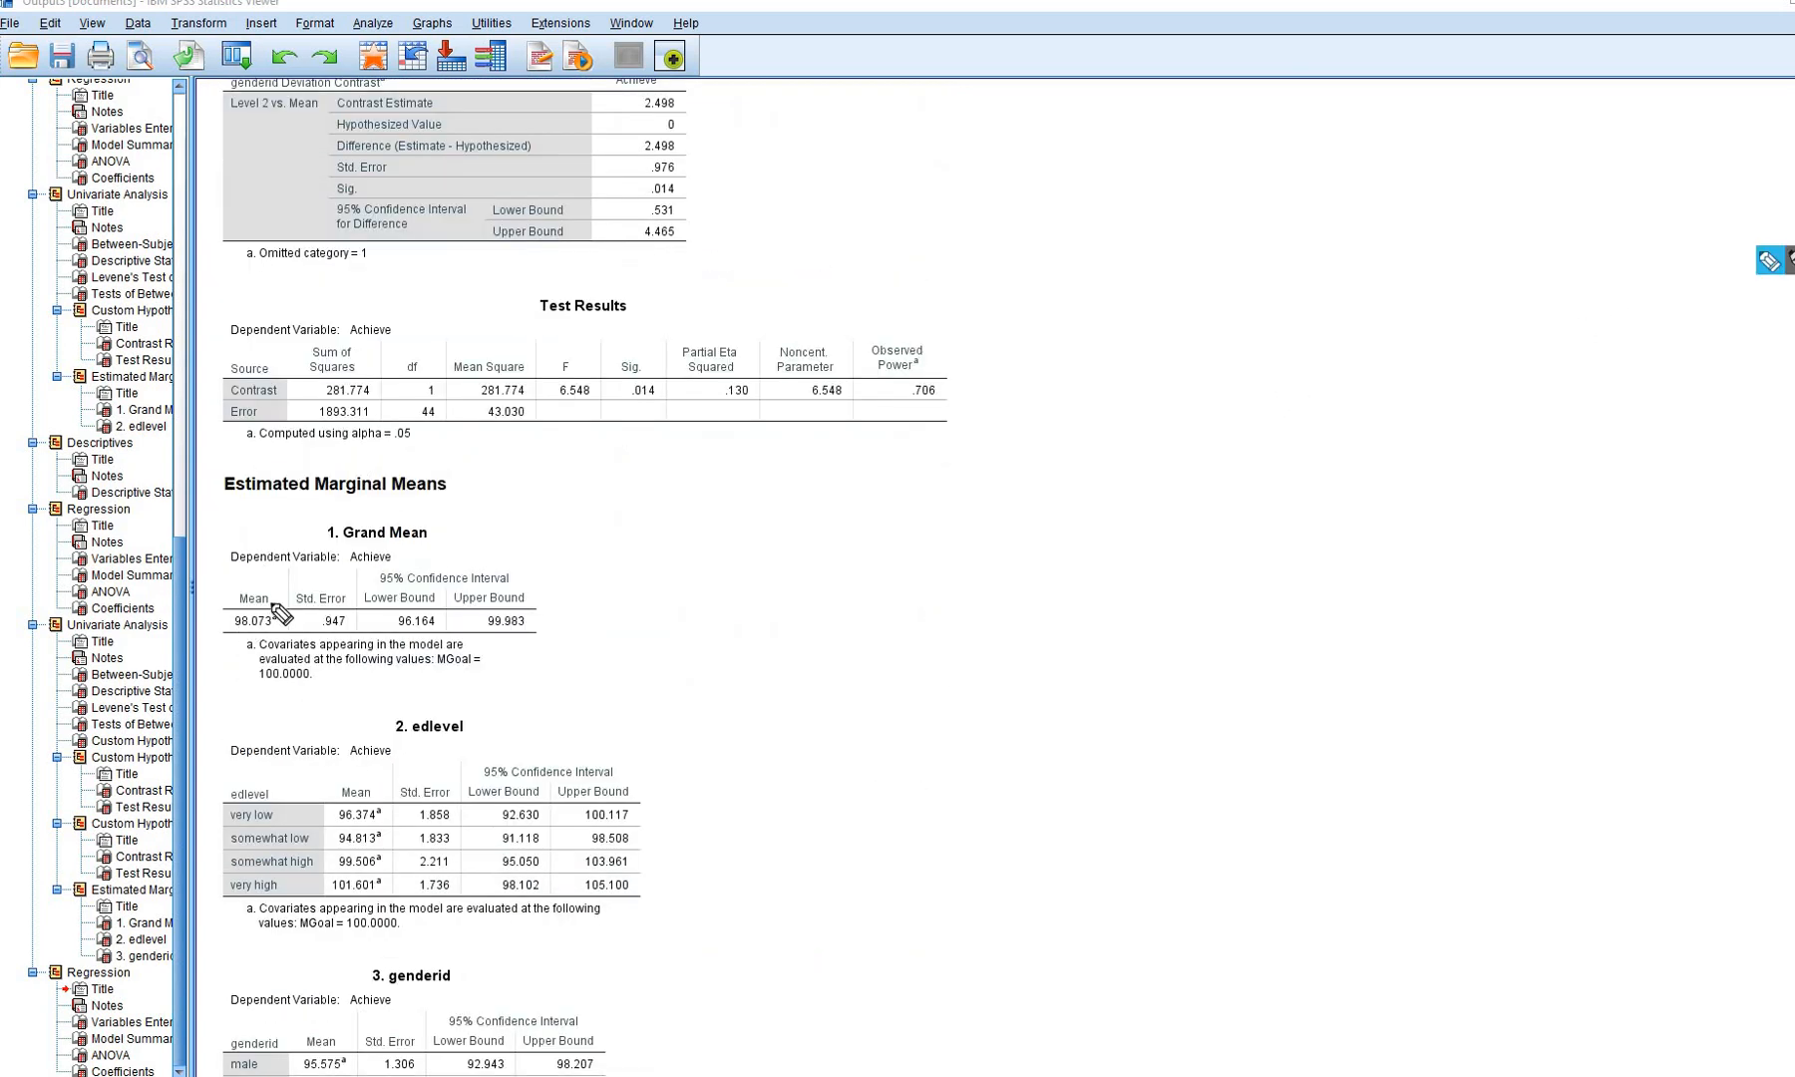
{"action": "mouse_move", "coordinate": [270, 602]}
{"action": "left_mouse_down"}
{"action": "mouse_move", "coordinate": [239, 646]}
{"action": "mouse_move", "coordinate": [304, 610]}
{"action": "mouse_move", "coordinate": [279, 596]}
{"action": "left_mouse_up"}
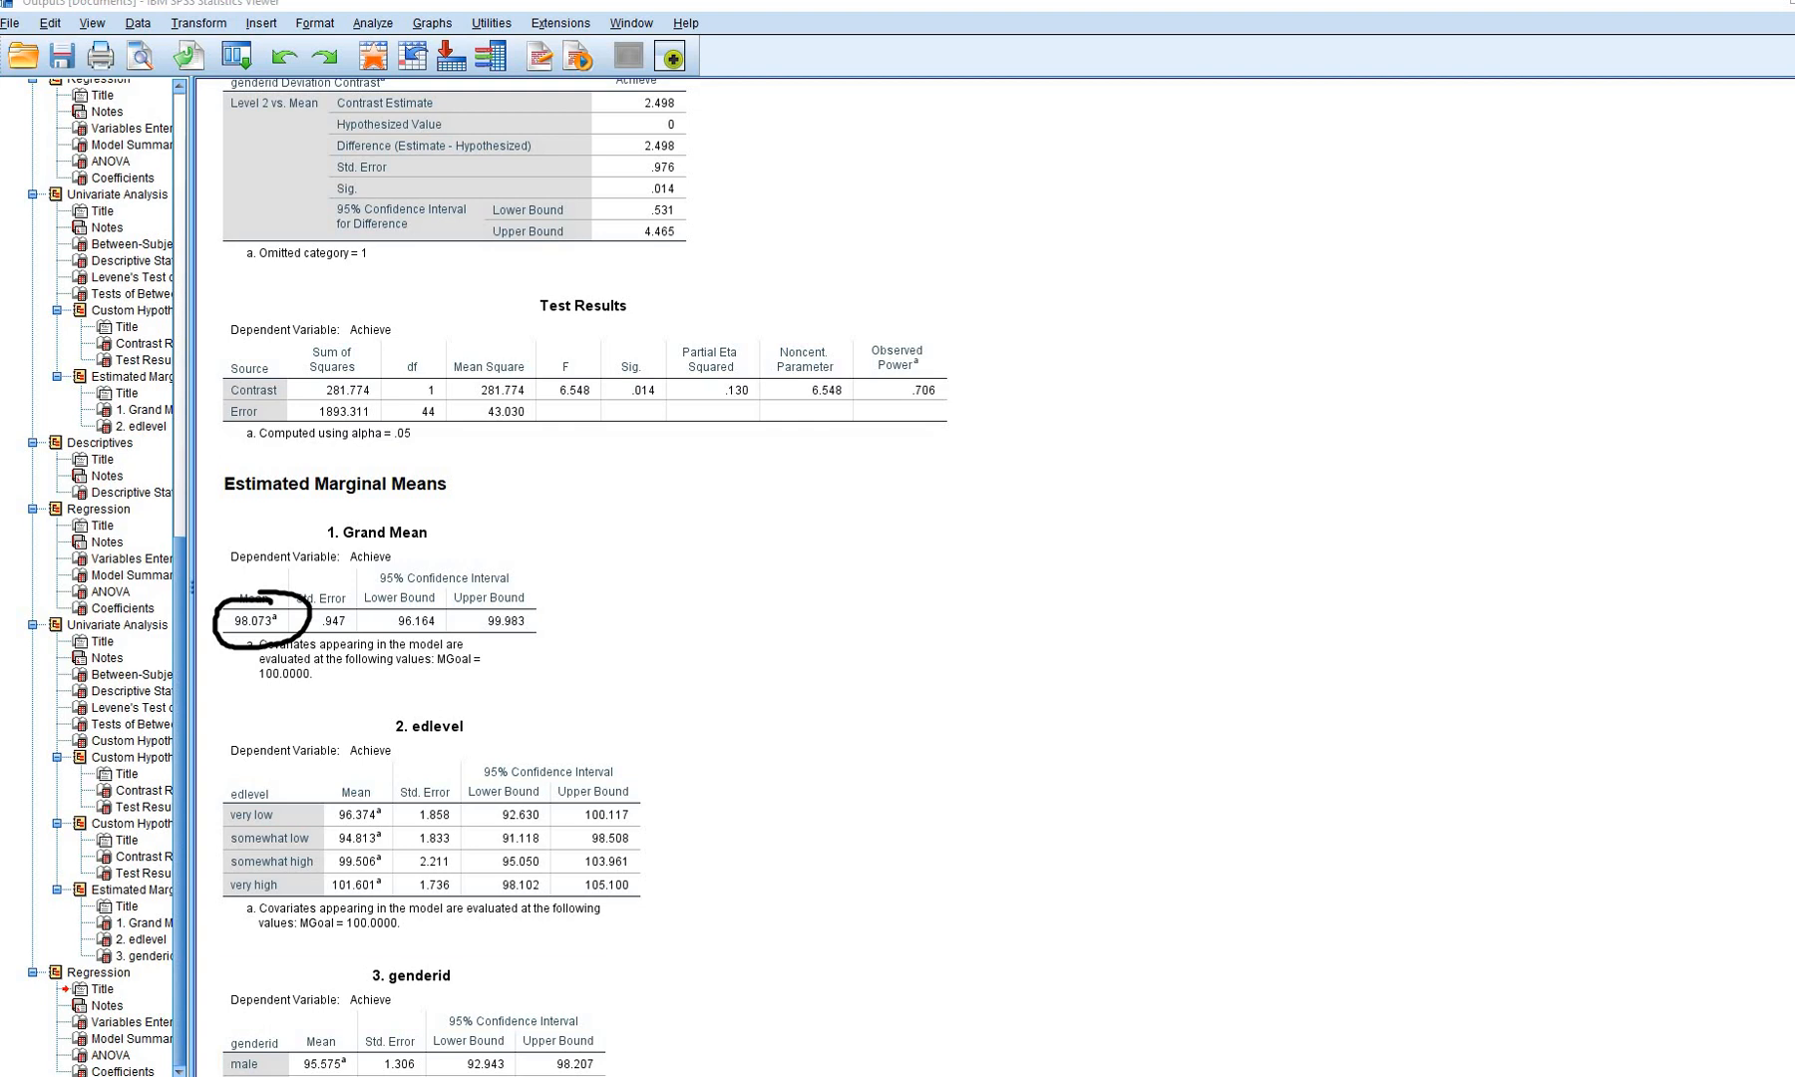
Circle the edlevel means, the genderid means and the Grand Mean in the Estimated Marginal Means tables, and clear the marks
{"action": "scroll", "coordinate": [1294, 654], "scroll_direction": "down", "scroll_amount": 3}
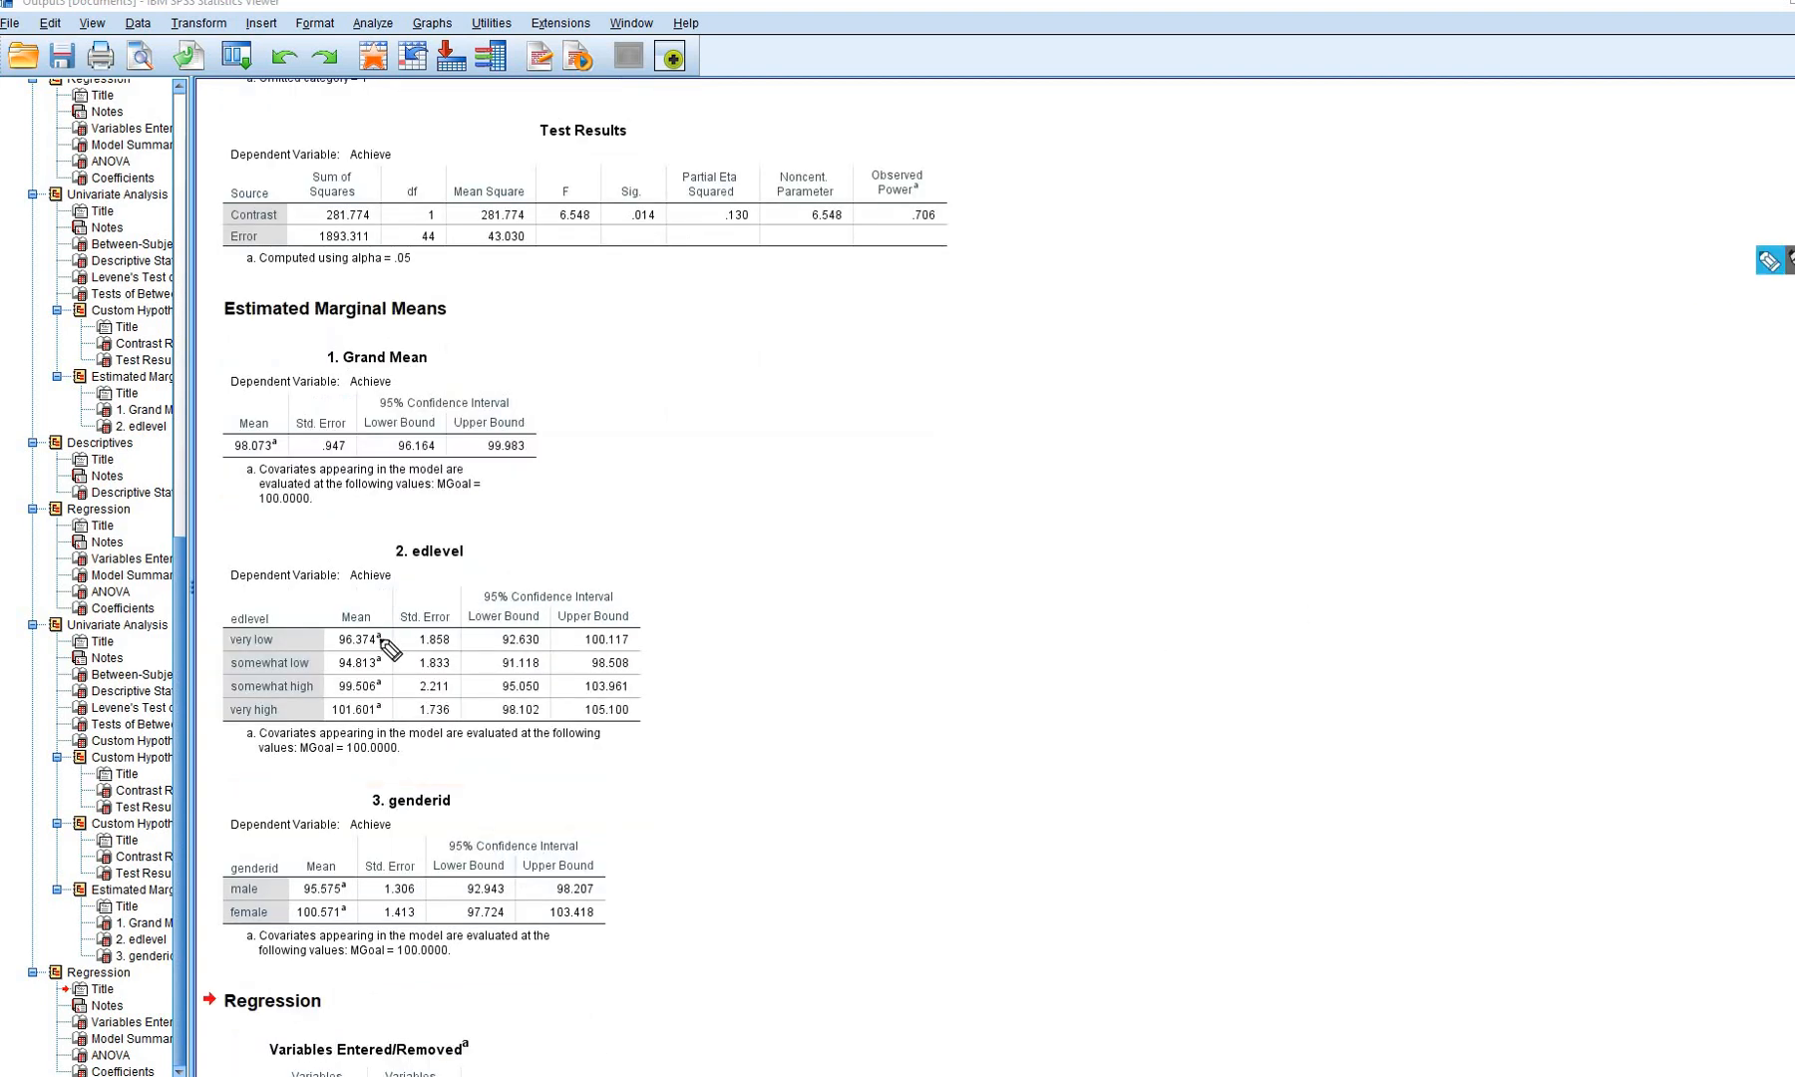
{"action": "mouse_move", "coordinate": [367, 612]}
{"action": "left_mouse_down"}
{"action": "mouse_move", "coordinate": [335, 638]}
{"action": "mouse_move", "coordinate": [330, 724]}
{"action": "mouse_move", "coordinate": [377, 618]}
{"action": "left_mouse_up"}
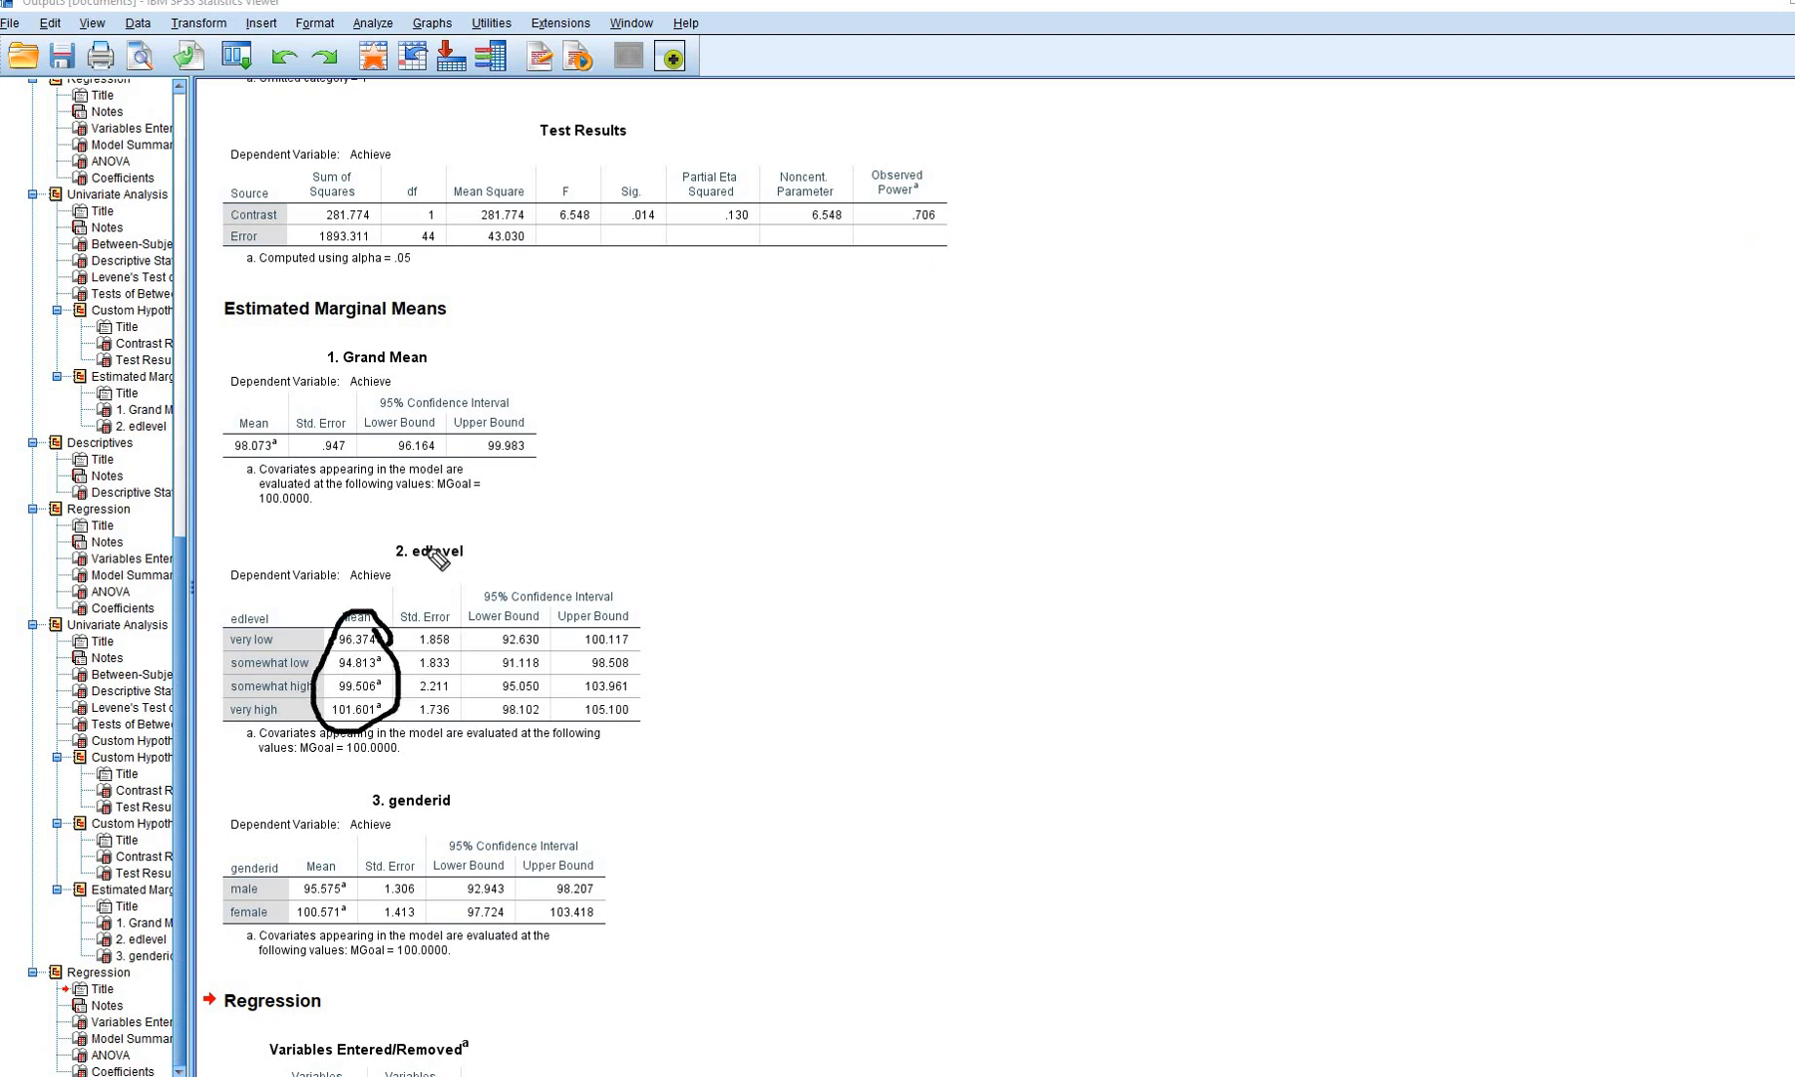
{"action": "left_click", "coordinate": [353, 894]}
{"action": "mouse_move", "coordinate": [283, 891]}
{"action": "left_mouse_down"}
{"action": "mouse_move", "coordinate": [339, 866]}
{"action": "mouse_move", "coordinate": [349, 933]}
{"action": "left_mouse_up"}
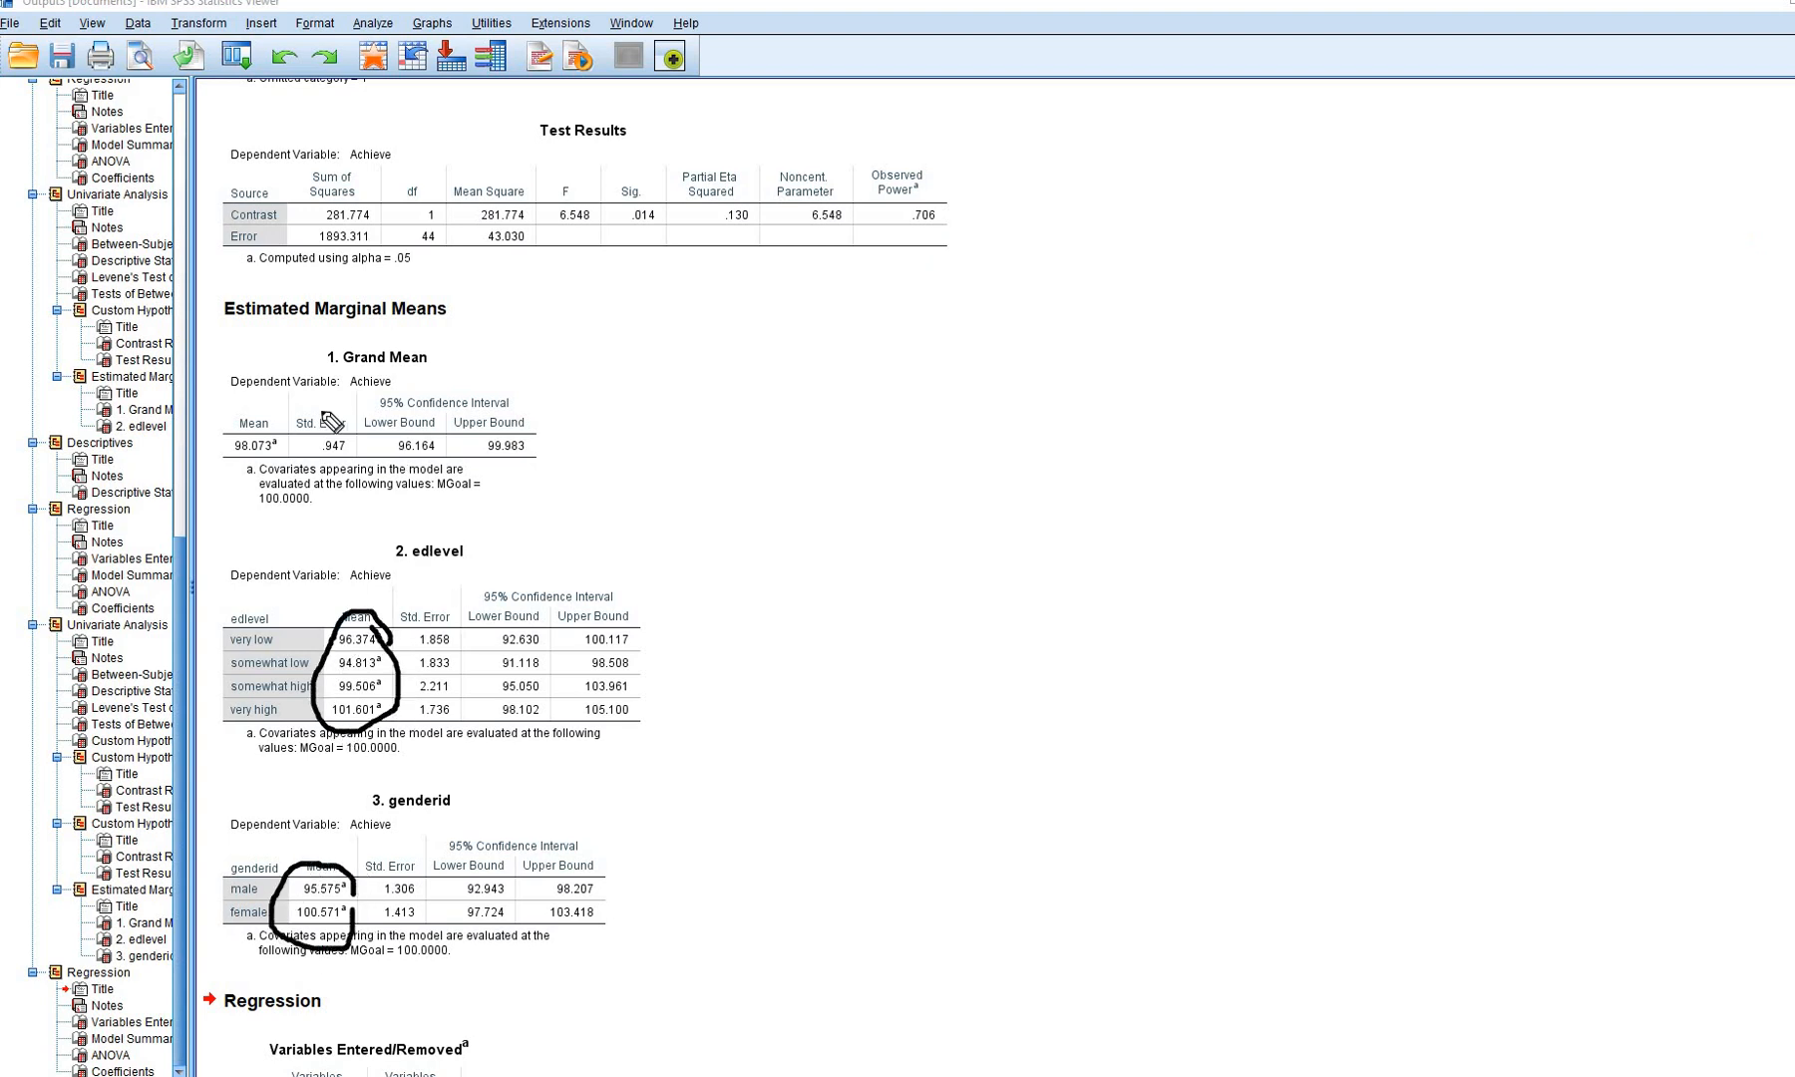
{"action": "left_click_drag", "start_coordinate": [203, 451], "coordinate": [261, 469]}
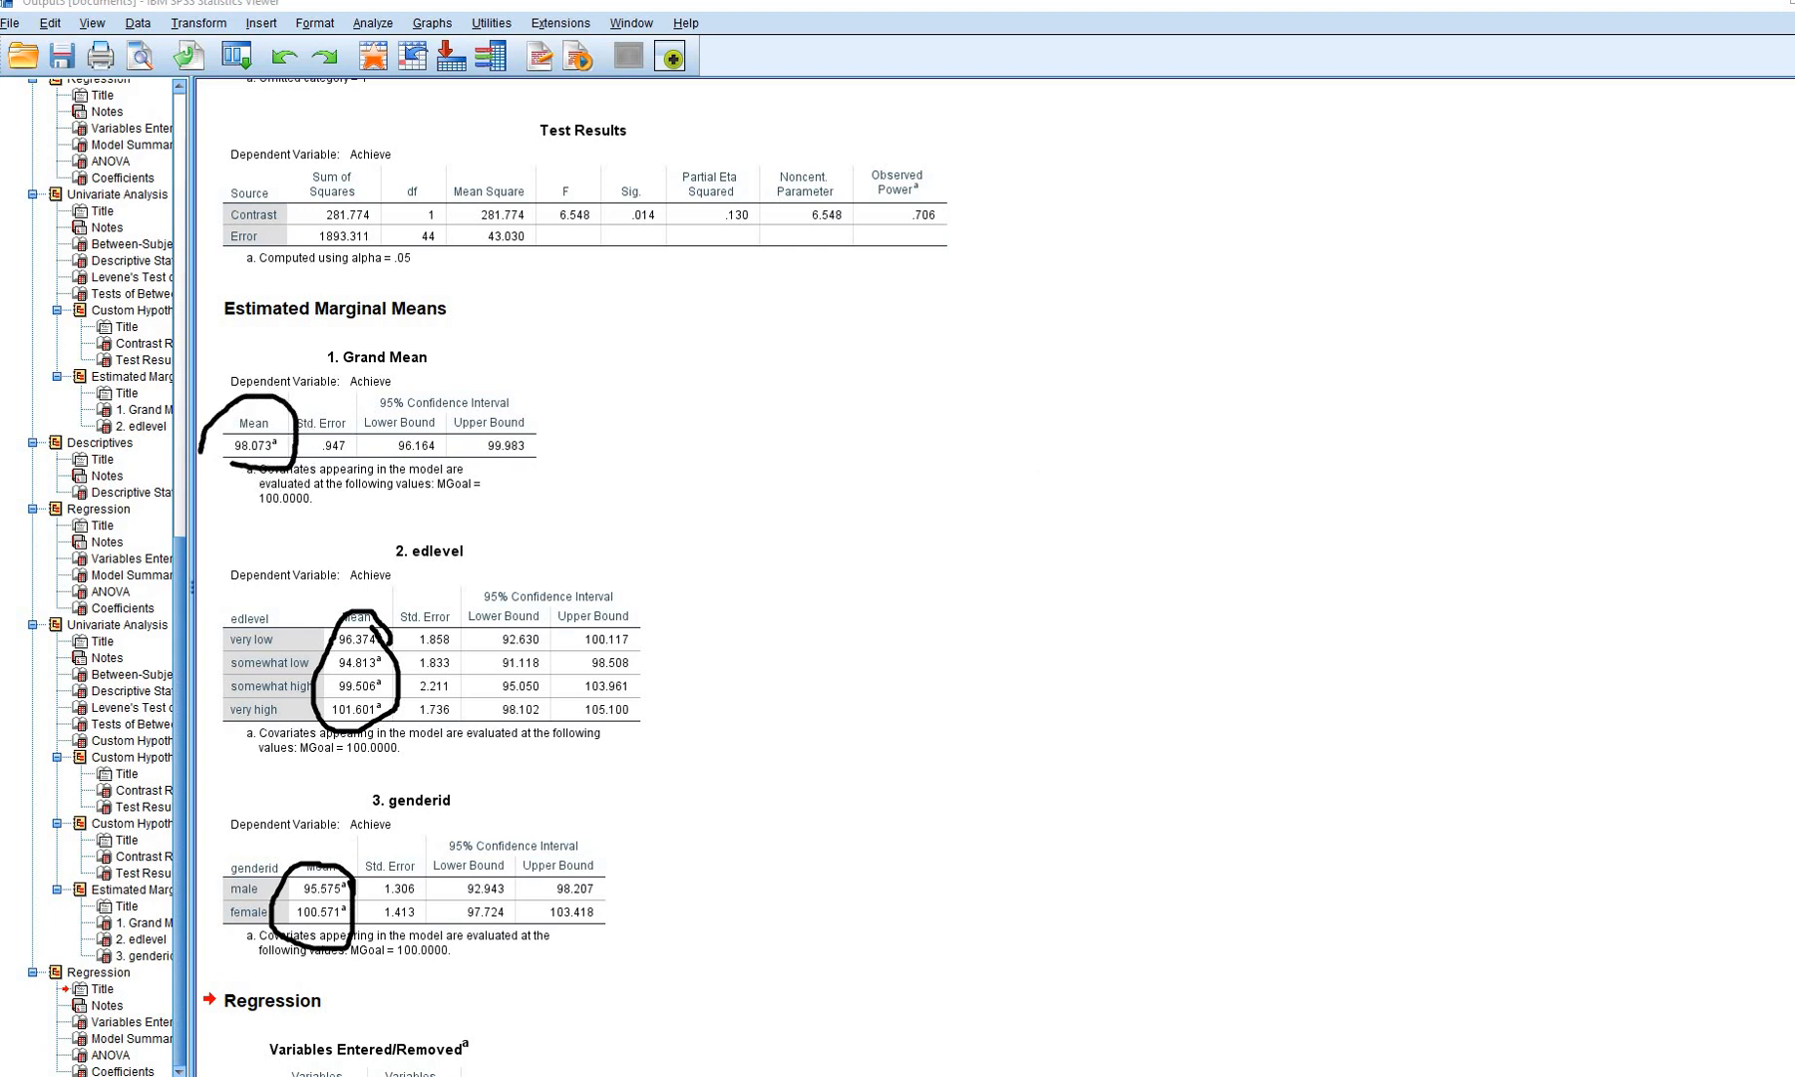
{"action": "left_click", "coordinate": [1774, 262]}
{"action": "left_click", "coordinate": [1765, 378]}
Underline the B values of the Constant and all the predictors in the regression Coefficients table, and clear the marks
{"action": "scroll", "coordinate": [1263, 623], "scroll_direction": "down", "scroll_amount": 3}
{"action": "scroll", "coordinate": [1265, 628], "scroll_direction": "down", "scroll_amount": 5}
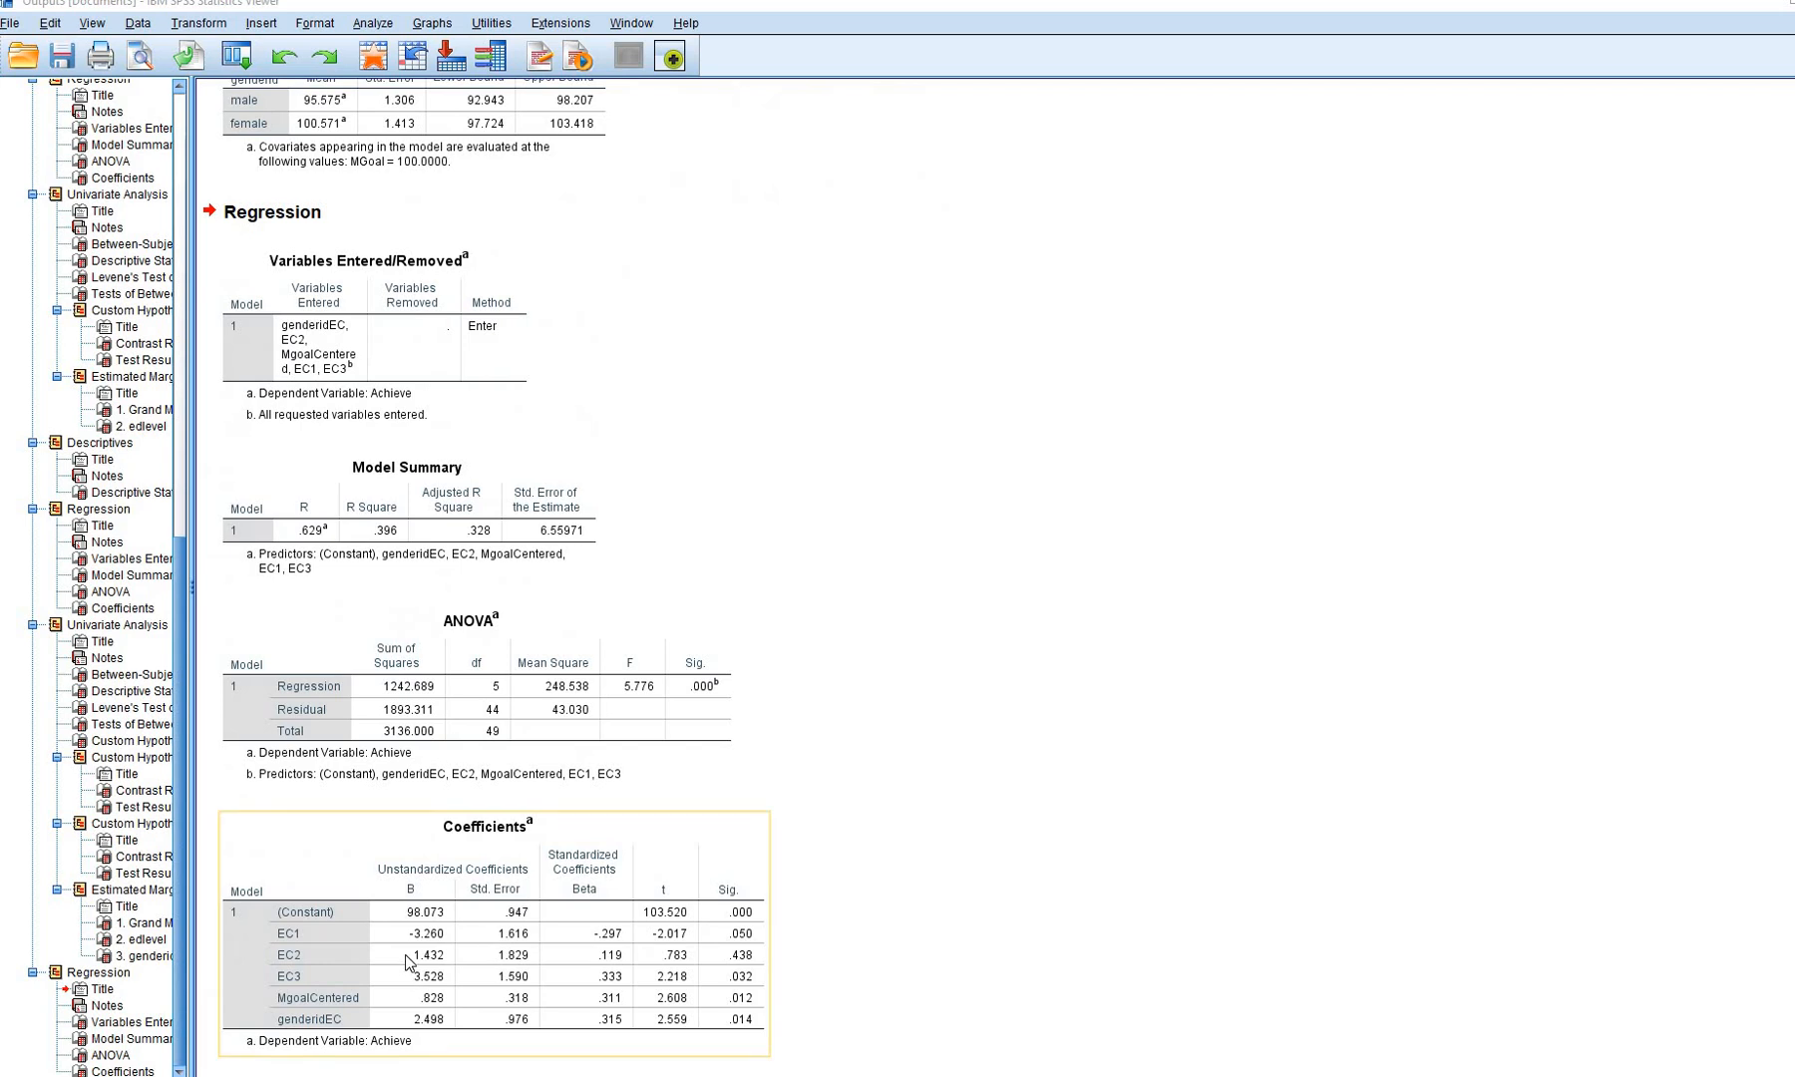
{"action": "left_click", "coordinate": [1770, 262]}
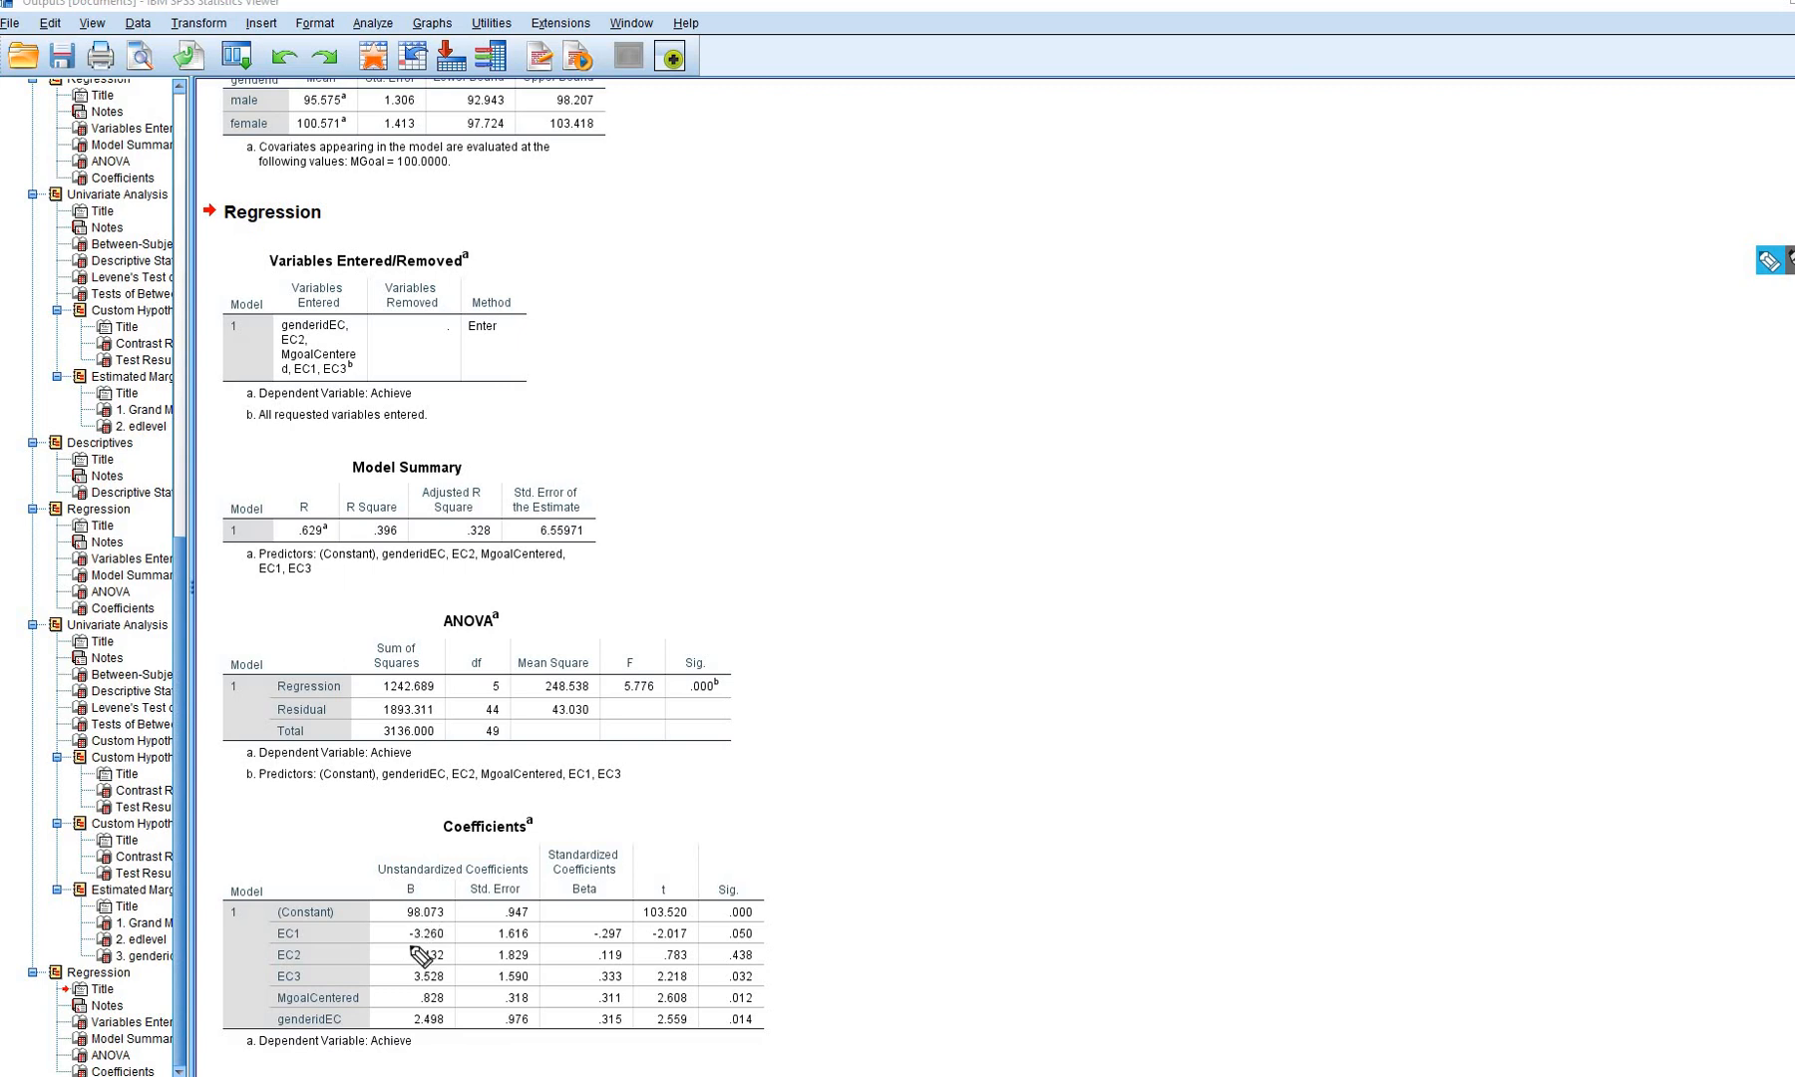
{"action": "left_click_drag", "start_coordinate": [403, 944], "coordinate": [449, 944]}
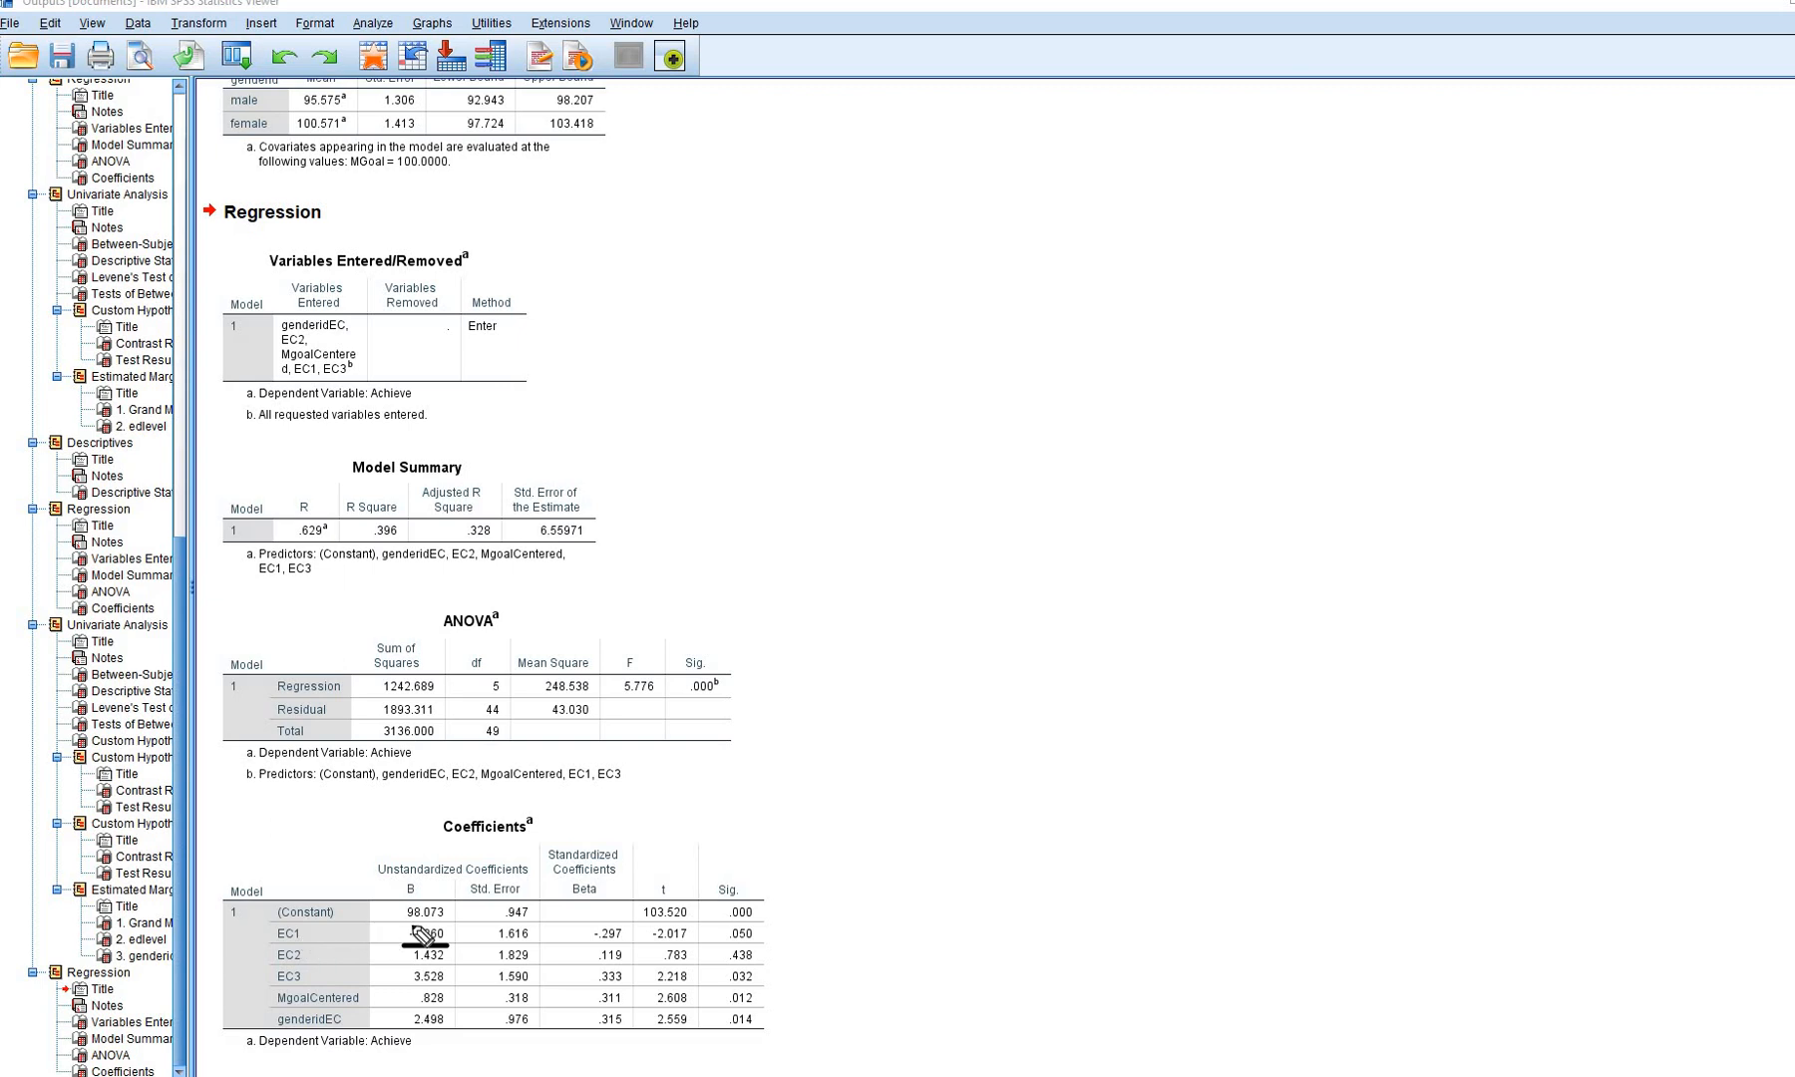
{"action": "mouse_move", "coordinate": [399, 922]}
{"action": "left_mouse_down"}
{"action": "mouse_move", "coordinate": [464, 928]}
{"action": "mouse_move", "coordinate": [447, 1032]}
{"action": "left_mouse_up"}
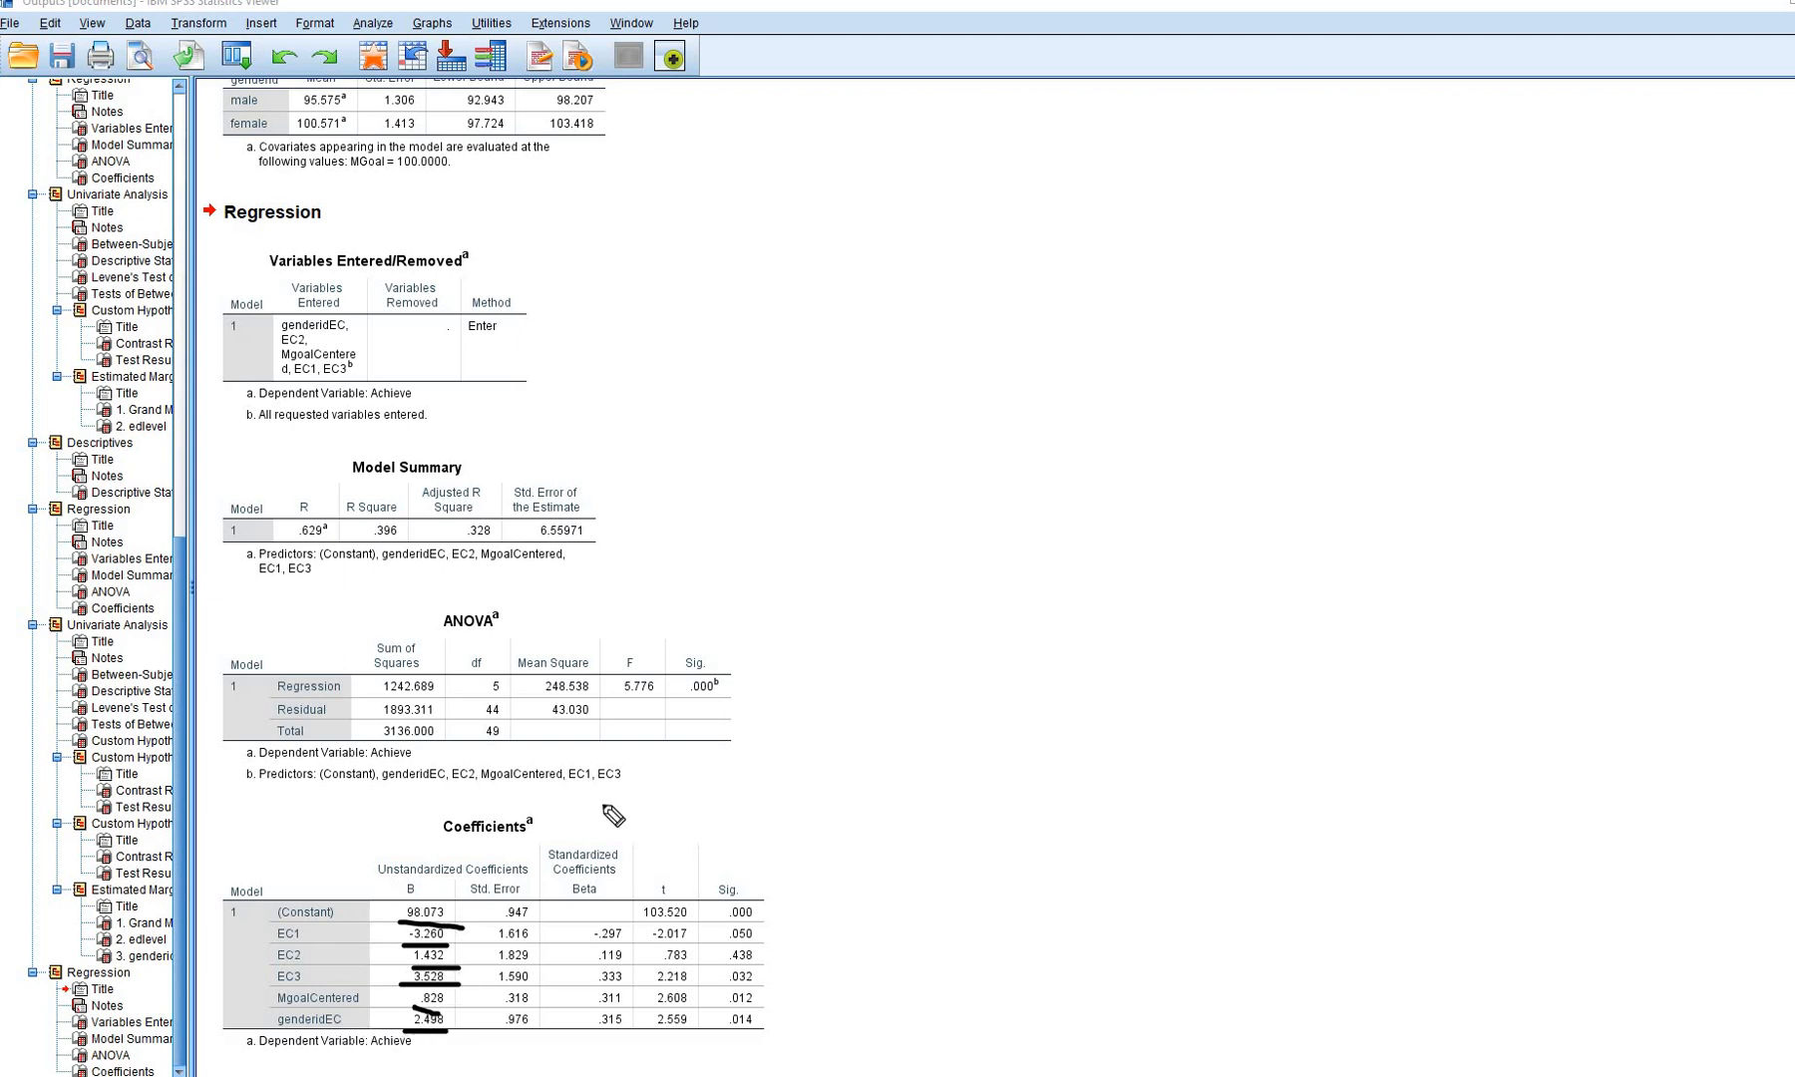
{"action": "left_click", "coordinate": [1793, 262]}
{"action": "left_click", "coordinate": [1792, 411]}
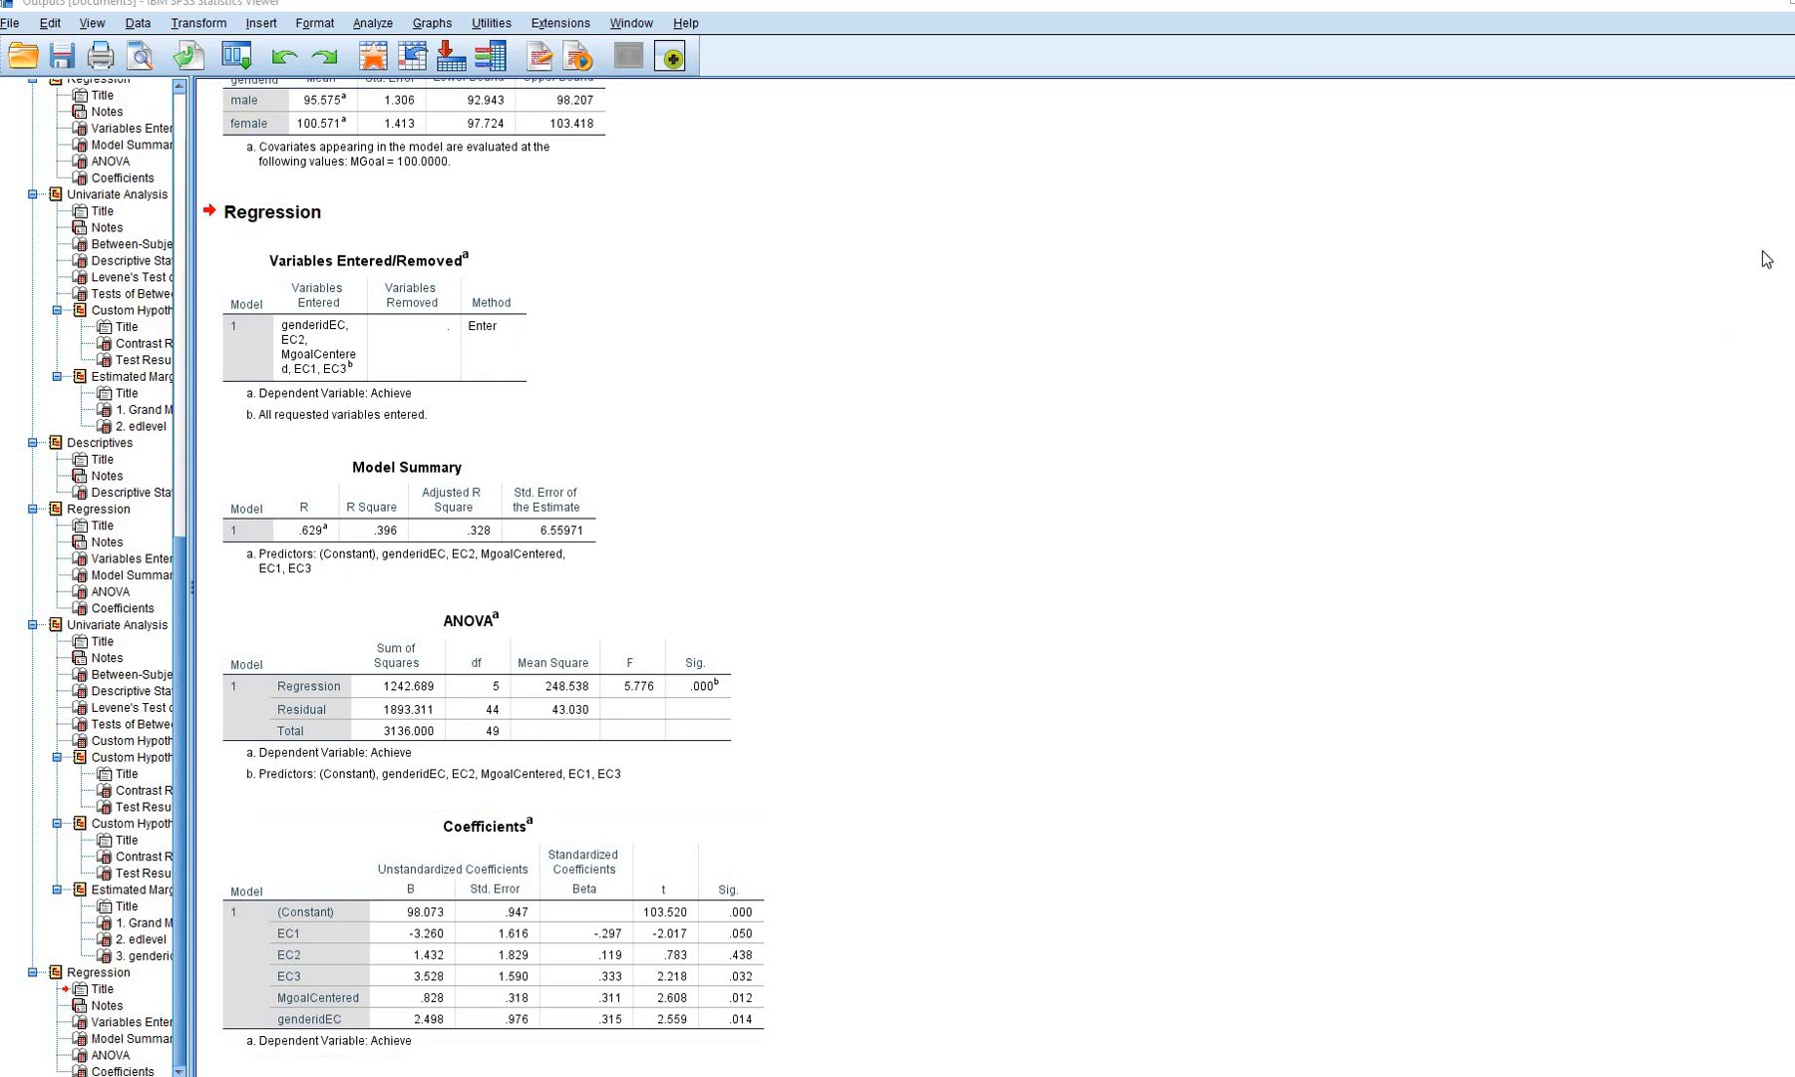
Circle genderidEC's B and underline its standard error and significance in the Coefficients table
{"action": "left_click", "coordinate": [1791, 260]}
{"action": "mouse_move", "coordinate": [425, 1042]}
{"action": "left_mouse_down"}
{"action": "mouse_move", "coordinate": [451, 1021]}
{"action": "mouse_move", "coordinate": [409, 1038]}
{"action": "left_mouse_up"}
{"action": "left_click_drag", "start_coordinate": [494, 1034], "coordinate": [540, 1033]}
{"action": "left_click_drag", "start_coordinate": [721, 1035], "coordinate": [831, 1045]}
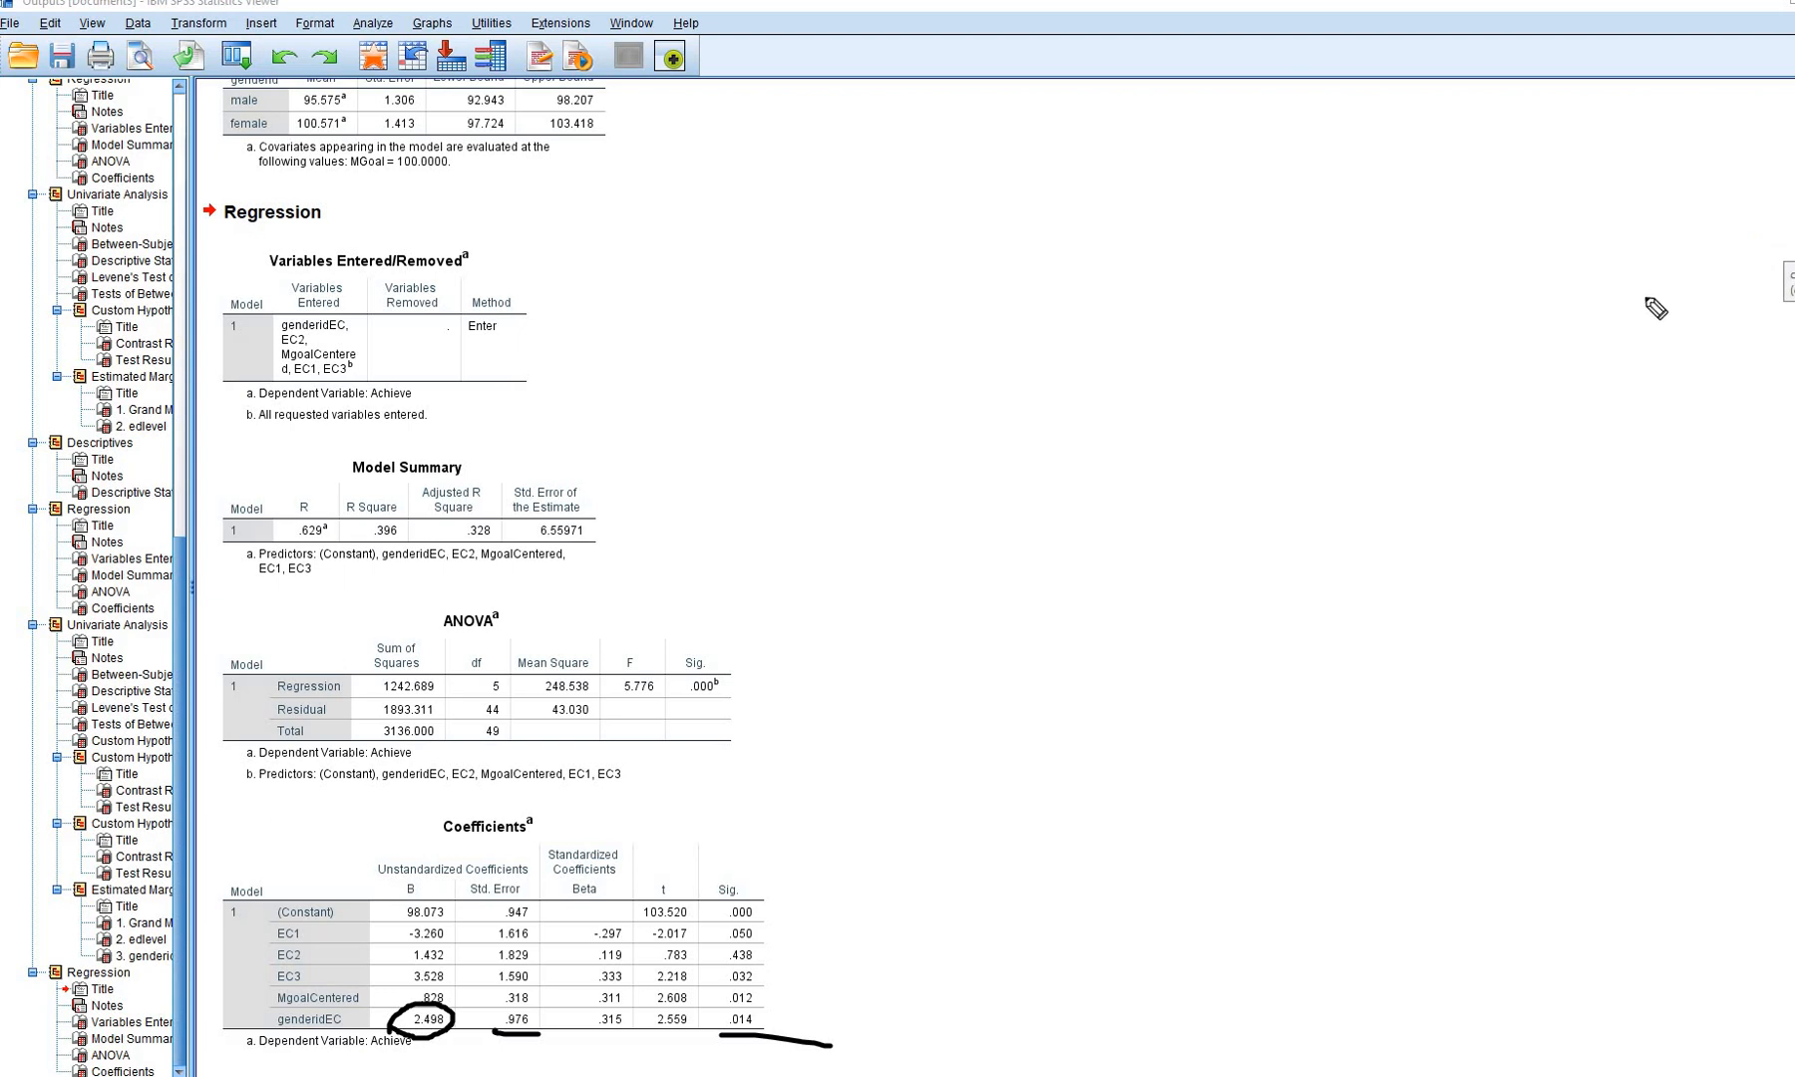
Mark the contrast estimate, genderid label, standard error and significance in the genderid deviation Contrast Results, and clear the marks
{"action": "scroll", "coordinate": [1539, 365], "scroll_direction": "up", "scroll_amount": 5}
{"action": "scroll", "coordinate": [1539, 365], "scroll_direction": "up", "scroll_amount": 5}
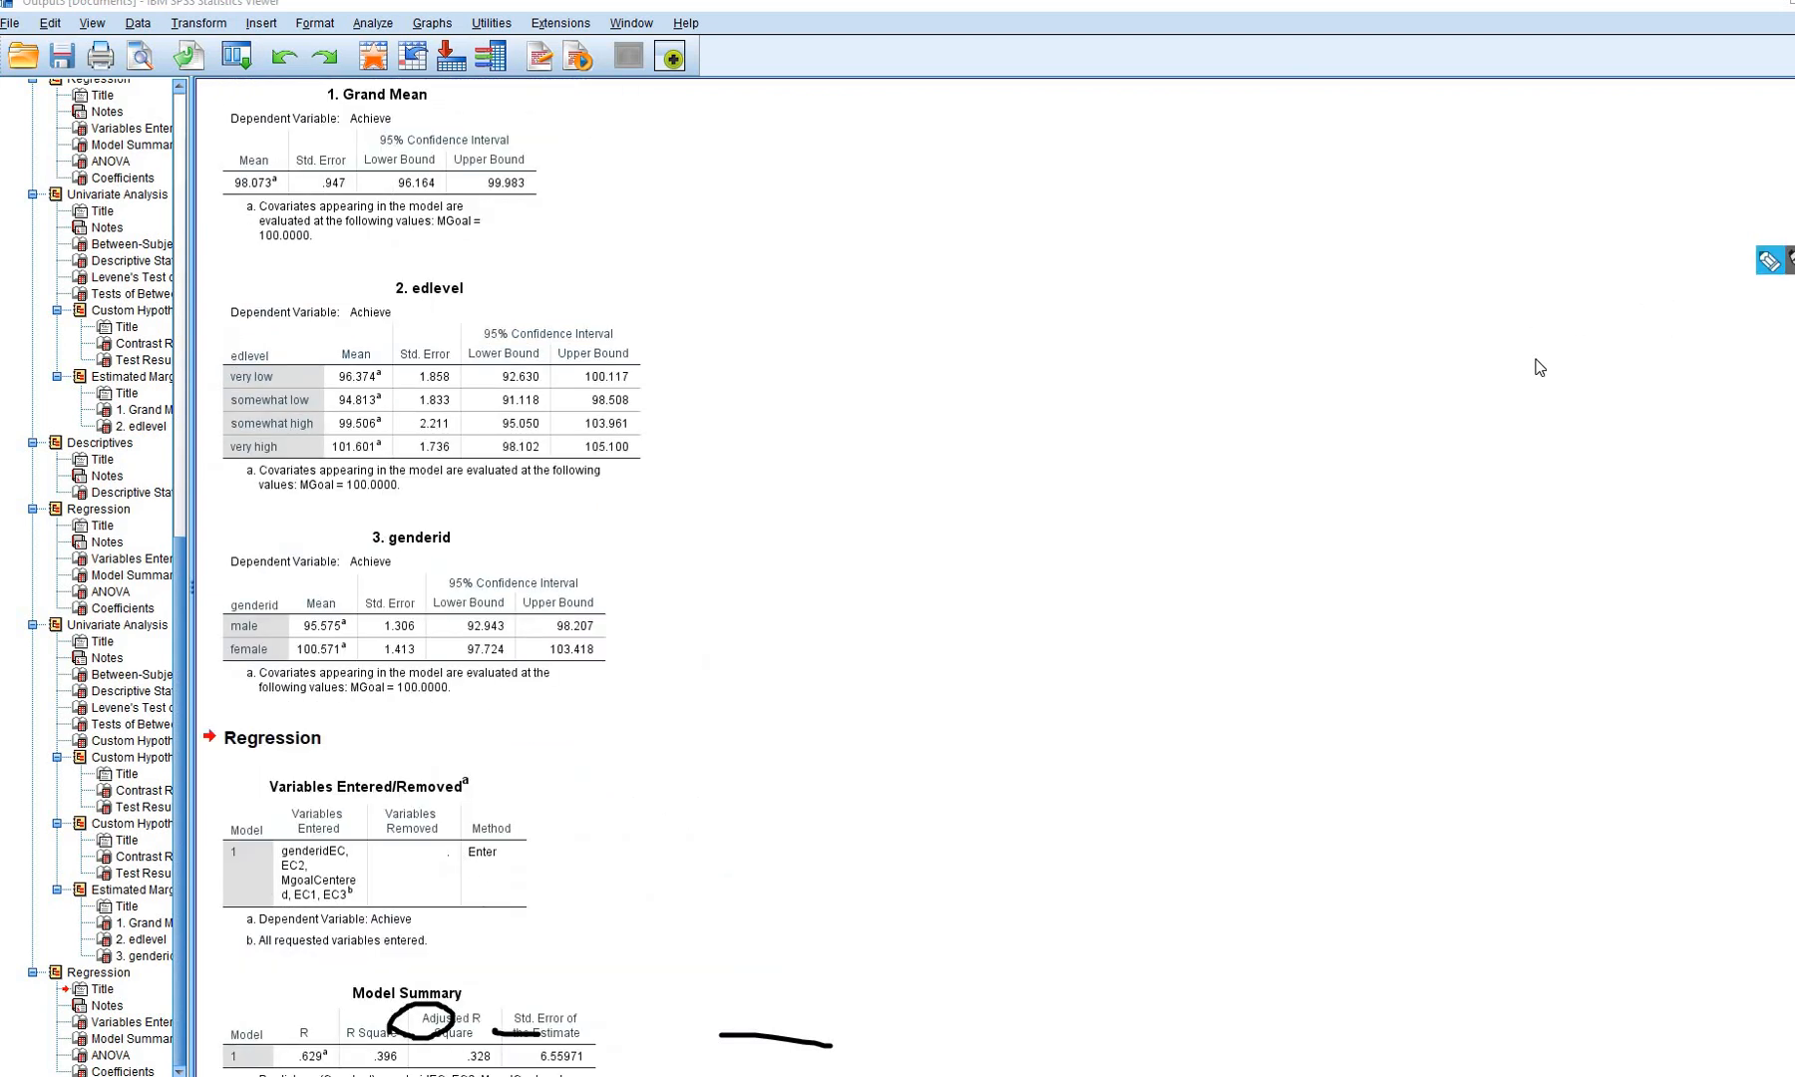
{"action": "scroll", "coordinate": [1541, 367], "scroll_direction": "up", "scroll_amount": 3}
{"action": "scroll", "coordinate": [1541, 367], "scroll_direction": "up", "scroll_amount": 6}
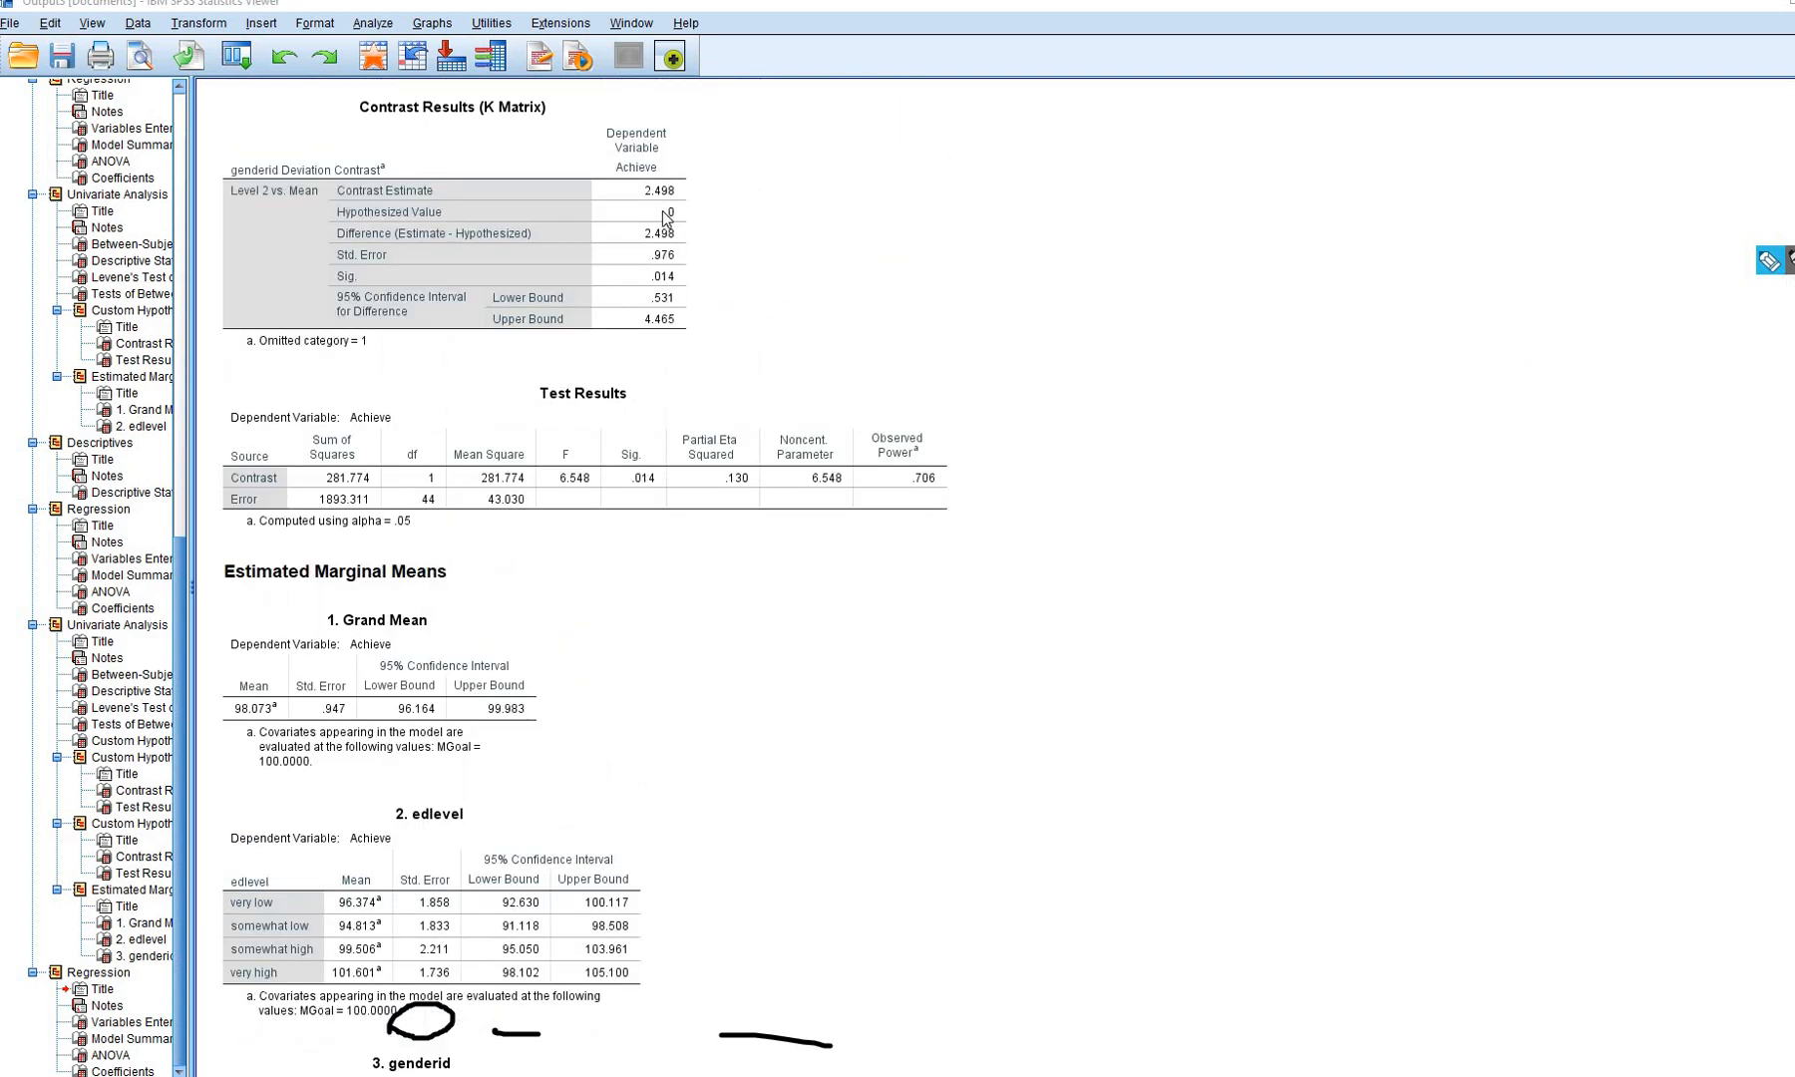
{"action": "left_click_drag", "start_coordinate": [640, 201], "coordinate": [690, 196]}
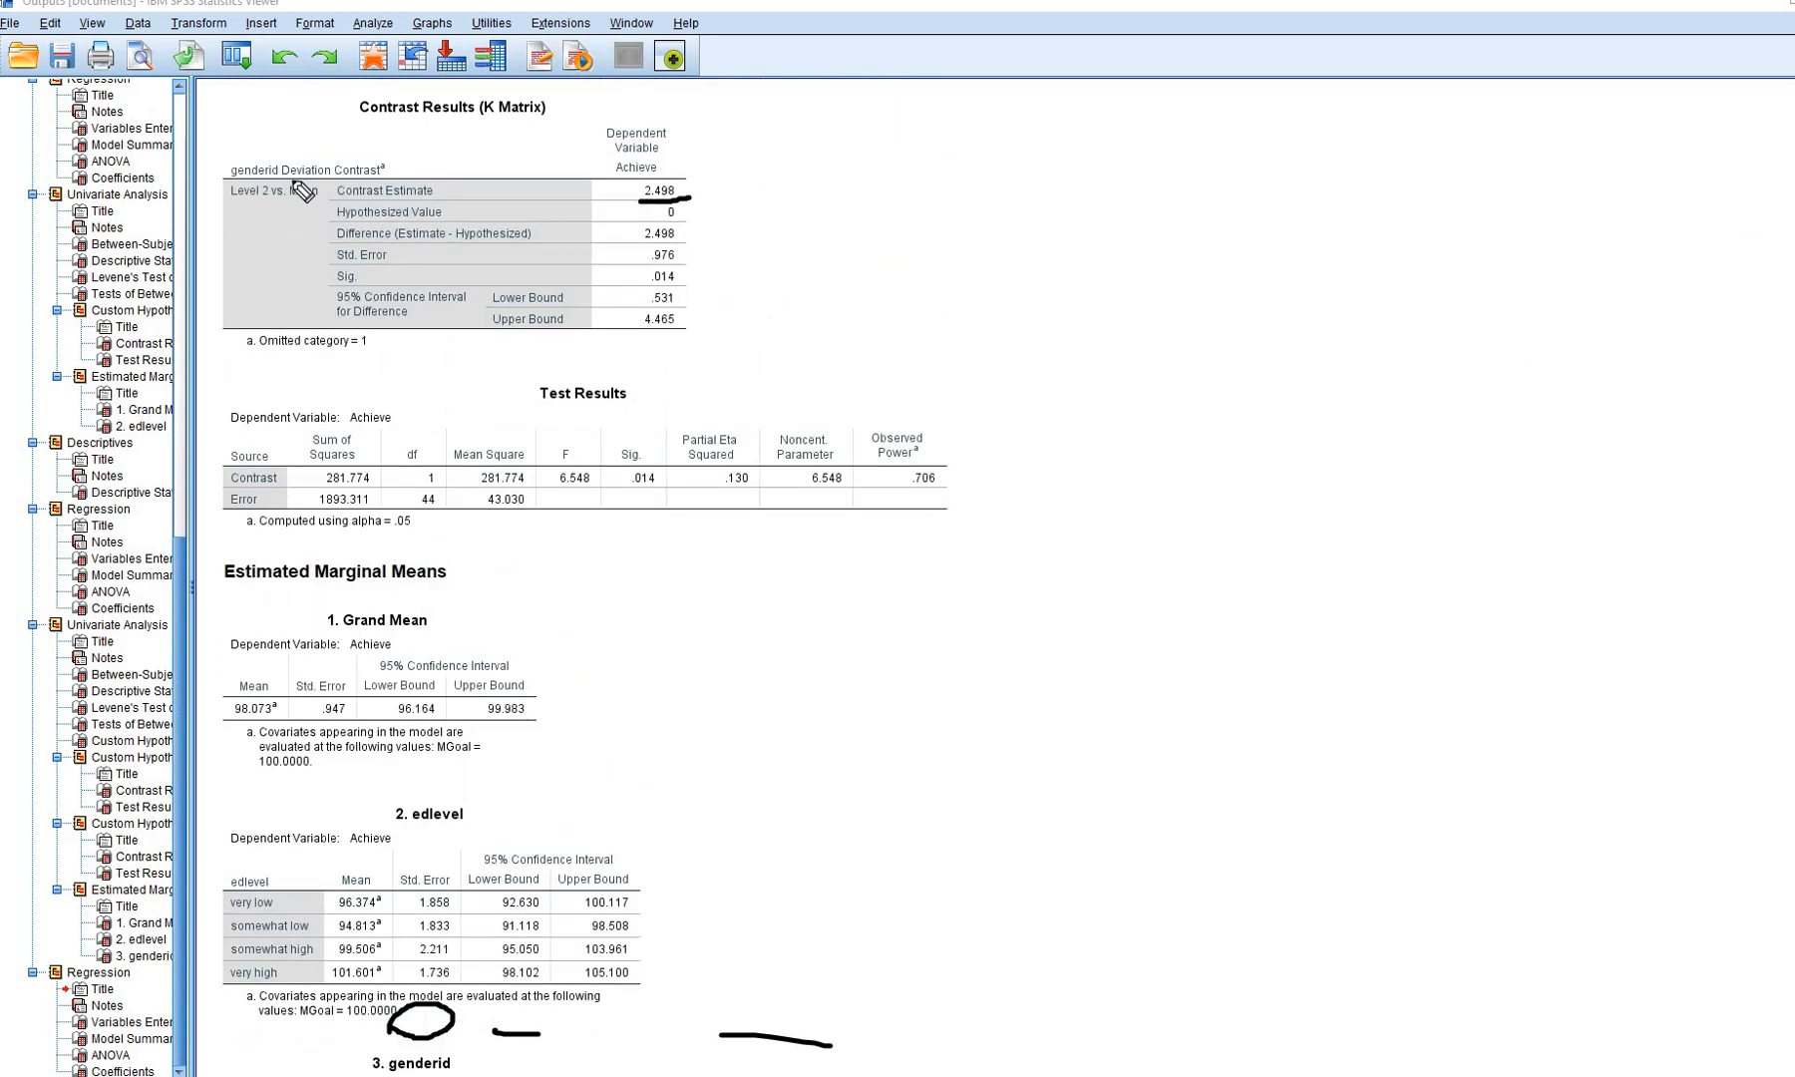
{"action": "left_click_drag", "start_coordinate": [233, 181], "coordinate": [278, 177]}
{"action": "left_click_drag", "start_coordinate": [651, 269], "coordinate": [735, 286]}
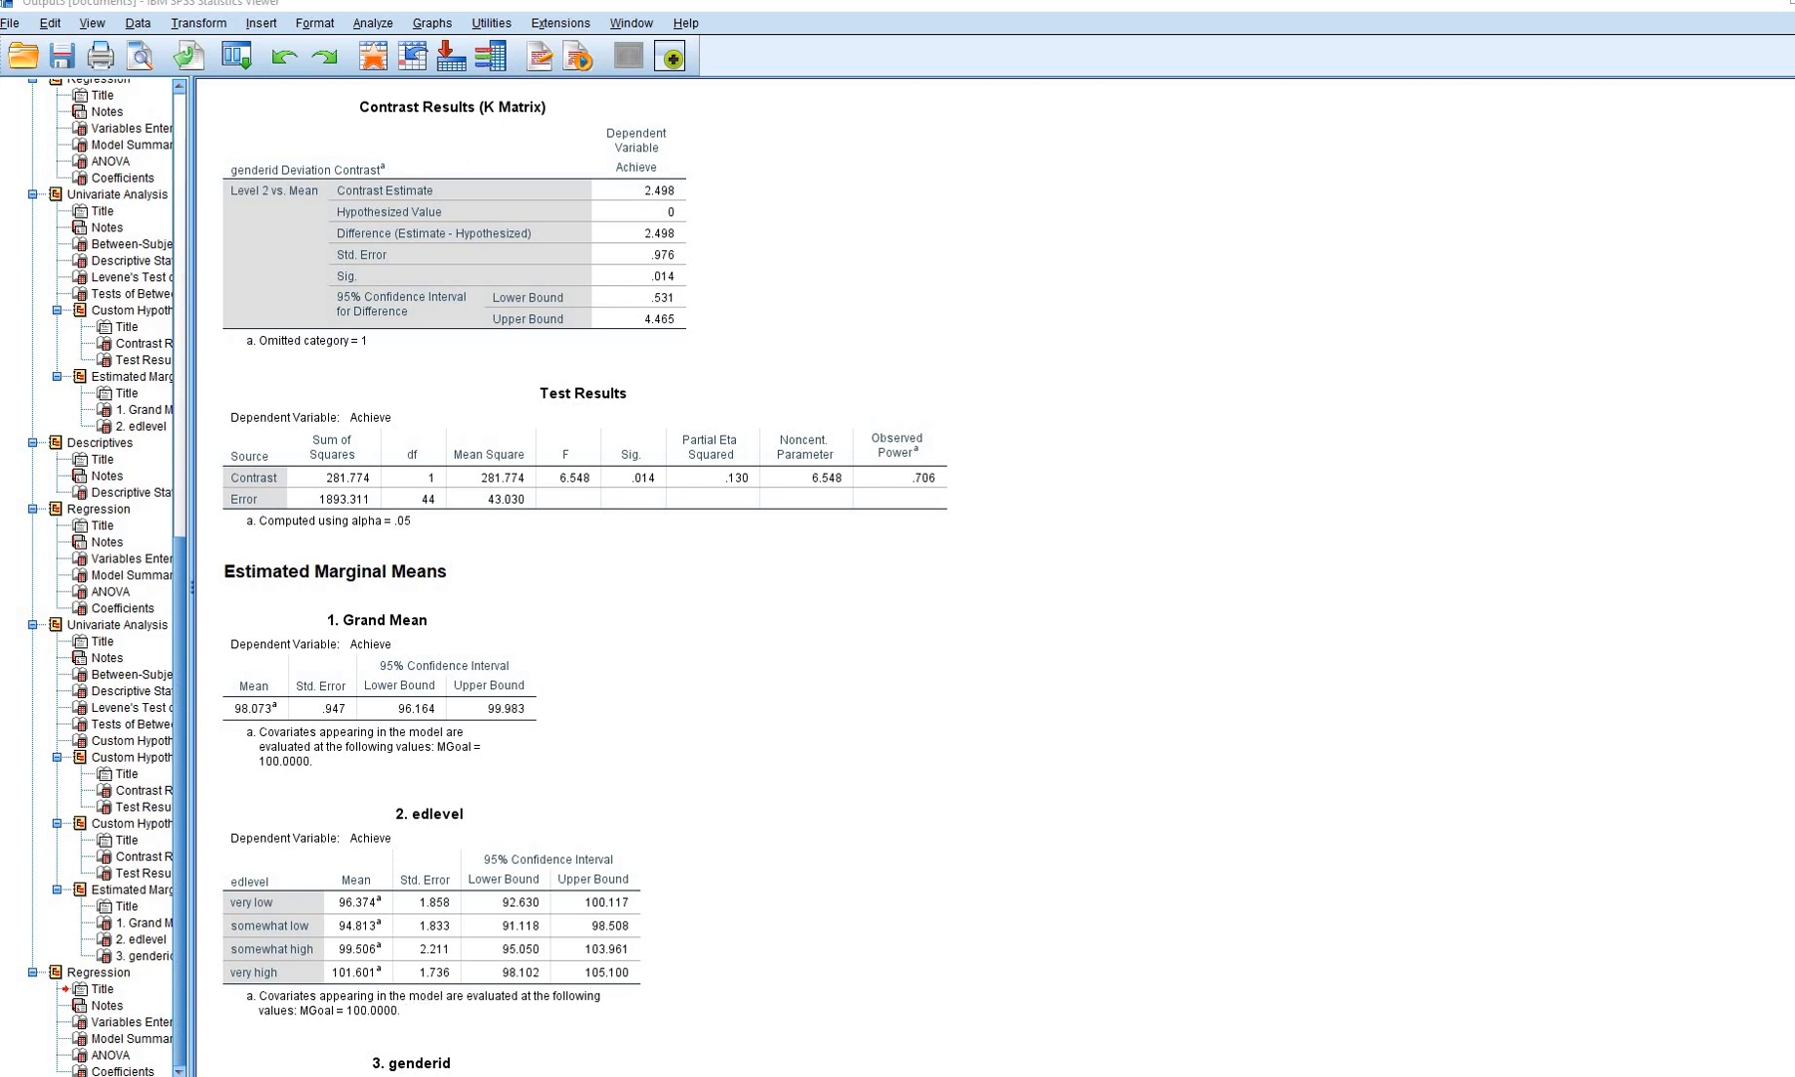
Draw a box around the genderidEC row in the regression Coefficients table and clear it
{"action": "scroll", "coordinate": [1584, 522], "scroll_direction": "down", "scroll_amount": 5}
{"action": "scroll", "coordinate": [1584, 522], "scroll_direction": "down", "scroll_amount": 10}
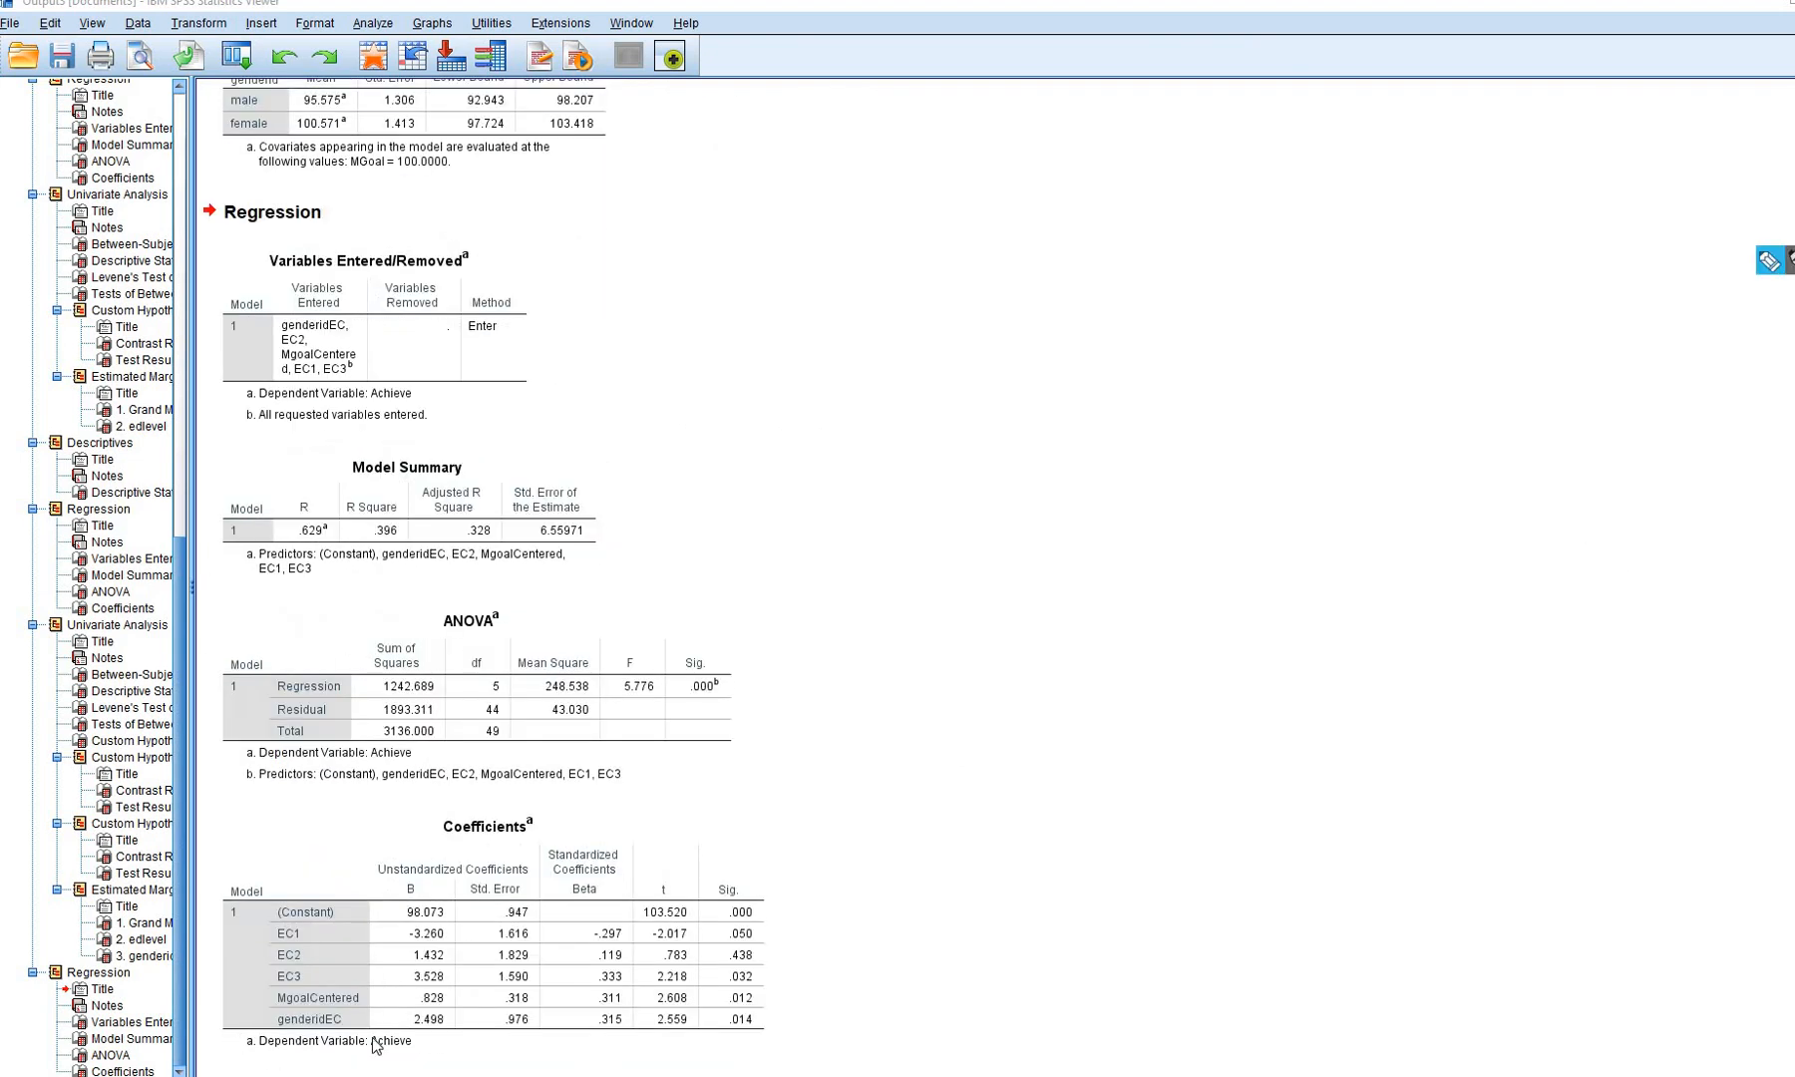
{"action": "left_click_drag", "start_coordinate": [339, 1033], "coordinate": [470, 1033]}
{"action": "mouse_move", "coordinate": [682, 1035]}
{"action": "left_mouse_down"}
{"action": "mouse_move", "coordinate": [766, 1028]}
{"action": "mouse_move", "coordinate": [275, 1015]}
{"action": "mouse_move", "coordinate": [288, 1047]}
{"action": "mouse_move", "coordinate": [404, 1035]}
{"action": "left_mouse_up"}
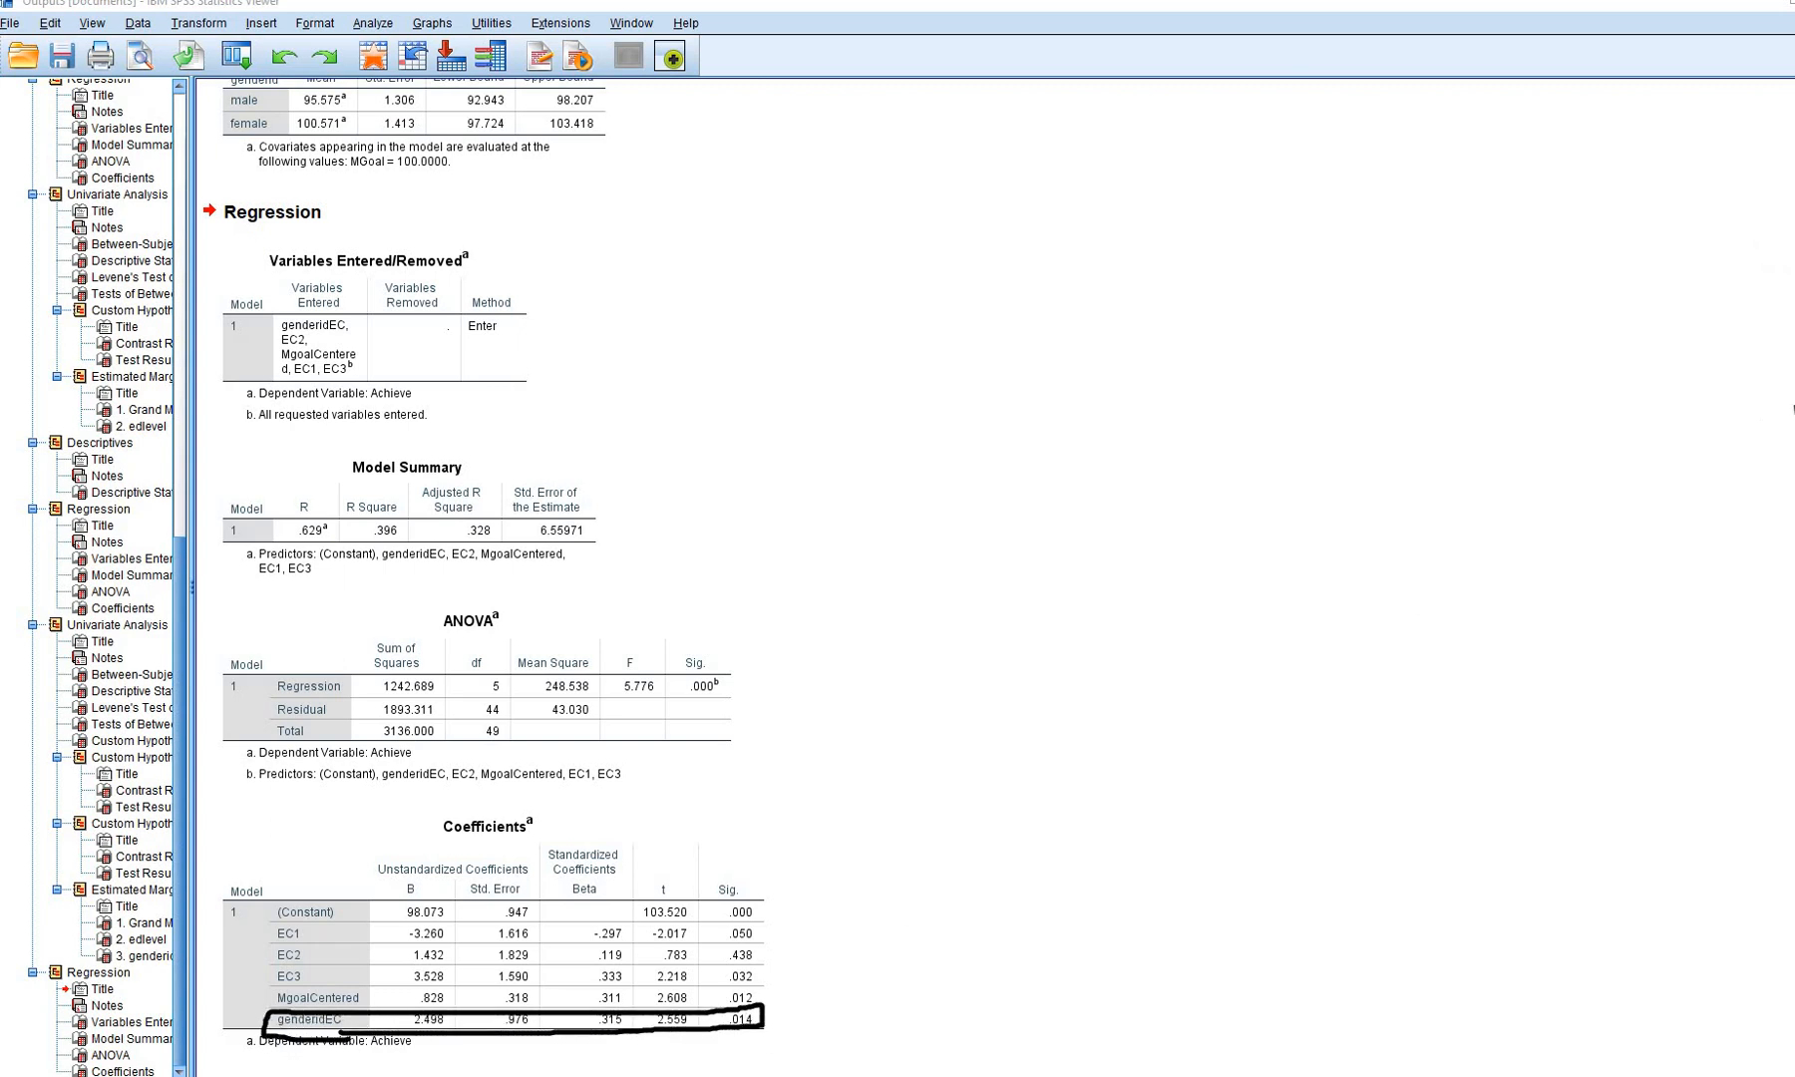
{"action": "key", "text": "Escape"}
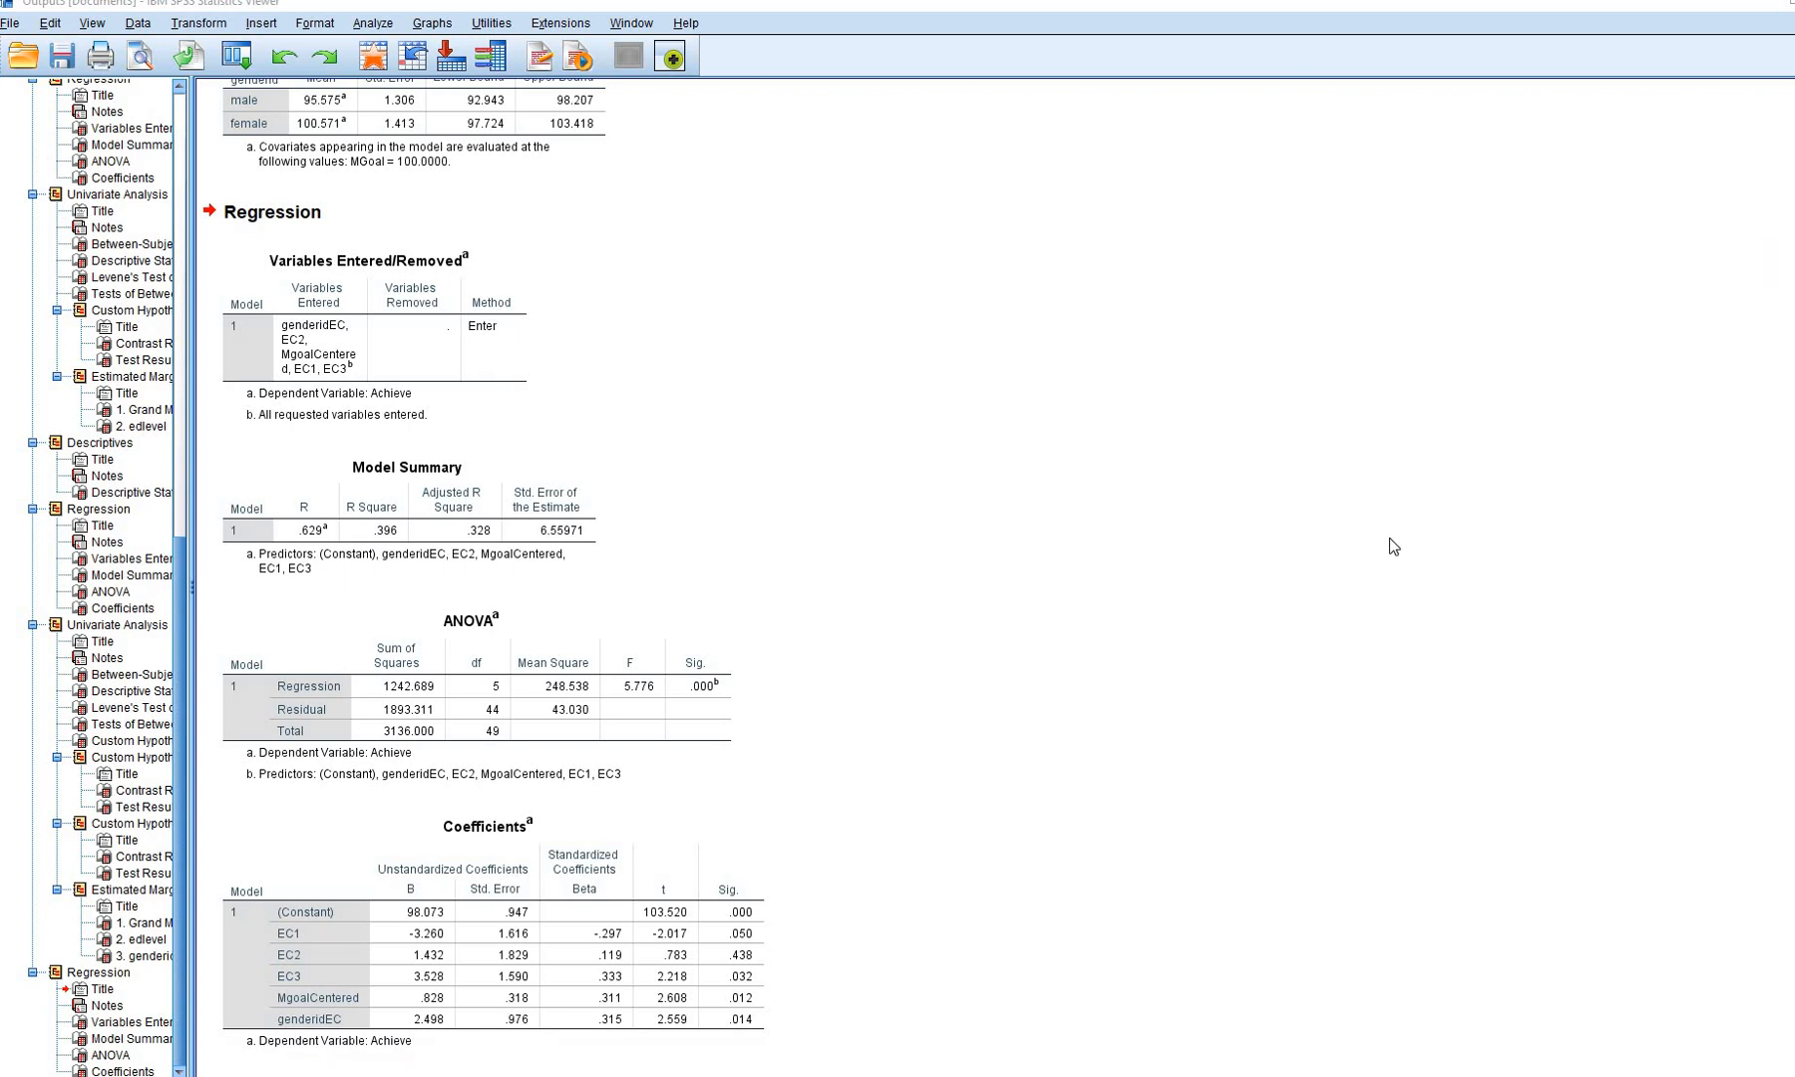
Draw a box around the B values of EC1, EC2 and EC3 in the Coefficients table and clear it
{"action": "left_click", "coordinate": [1770, 260]}
{"action": "mouse_move", "coordinate": [390, 925]}
{"action": "left_mouse_down"}
{"action": "mouse_move", "coordinate": [386, 982]}
{"action": "mouse_move", "coordinate": [439, 979]}
{"action": "mouse_move", "coordinate": [456, 935]}
{"action": "mouse_move", "coordinate": [439, 981]}
{"action": "left_mouse_up"}
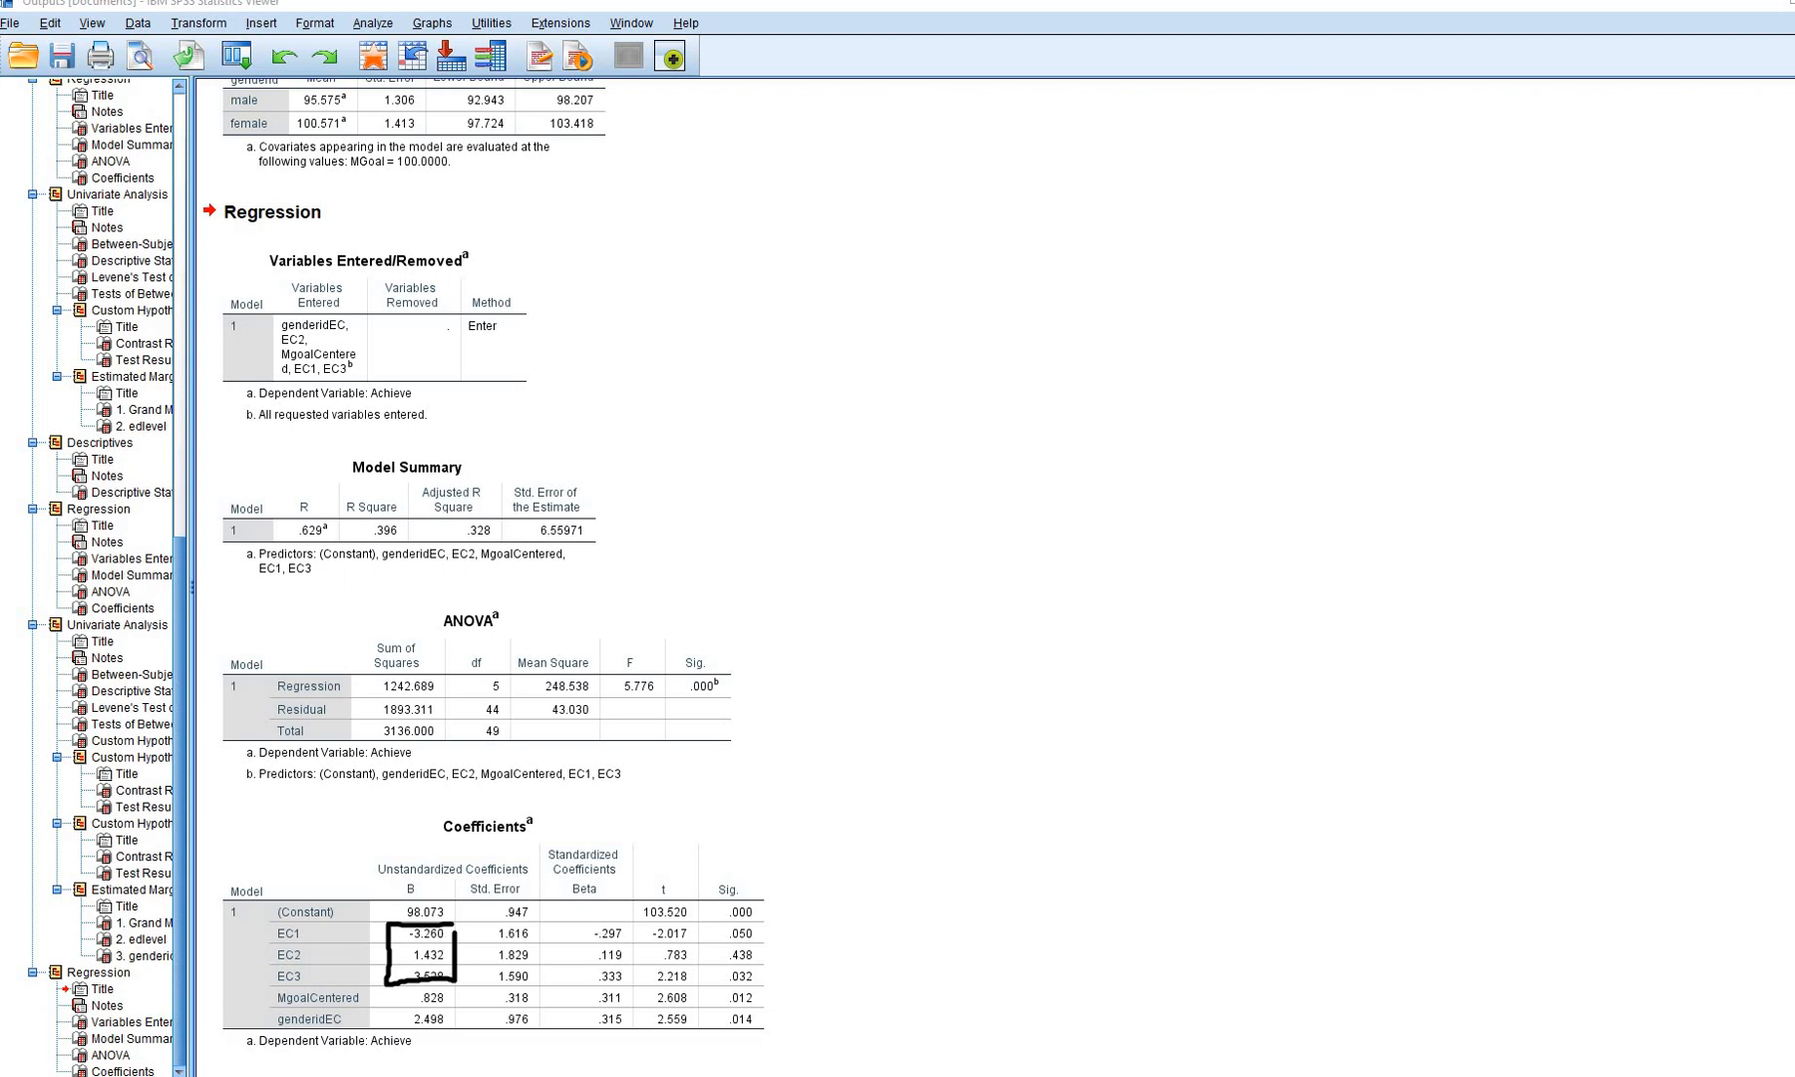
{"action": "key", "text": "Escape"}
Underline the three edlevel contrast estimates and mark the Level 4 standard error and significance in Custom Hypothesis Tests #1, and clear the marks
{"action": "scroll", "coordinate": [1394, 584], "scroll_direction": "up", "scroll_amount": 10}
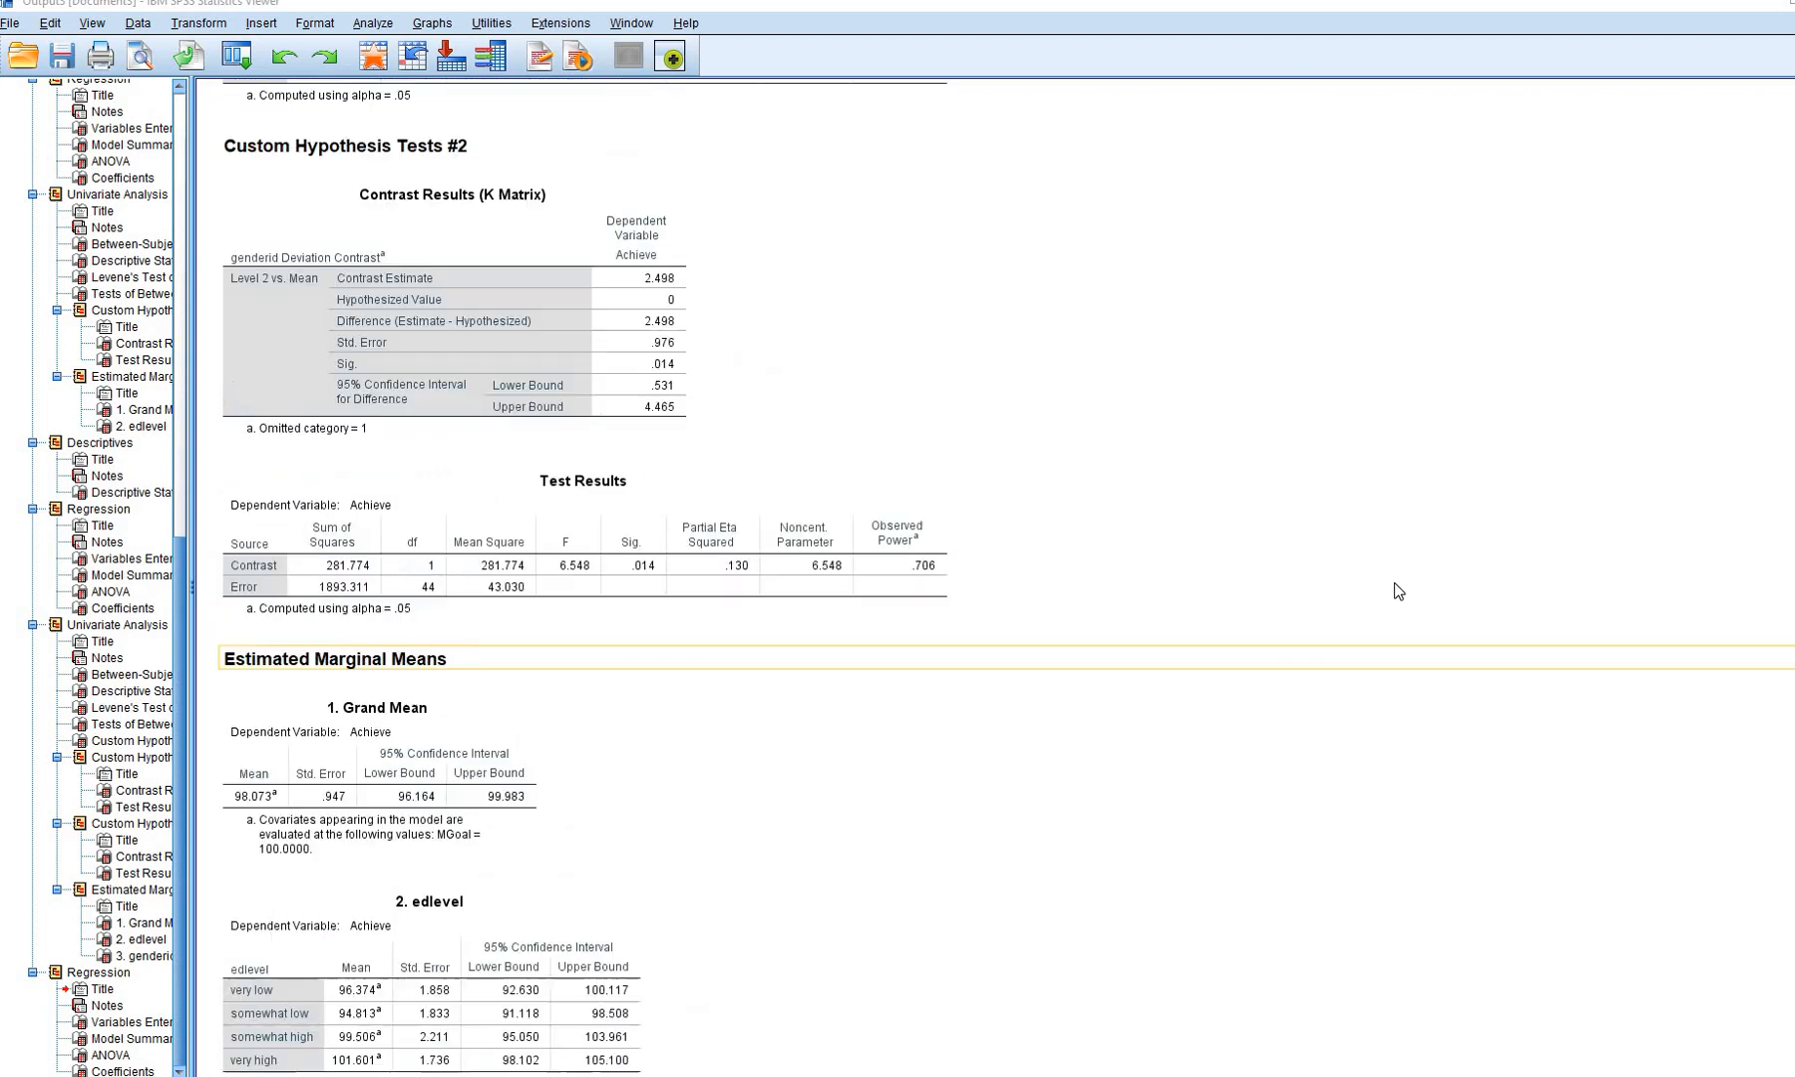
{"action": "scroll", "coordinate": [1394, 583], "scroll_direction": "up", "scroll_amount": 9}
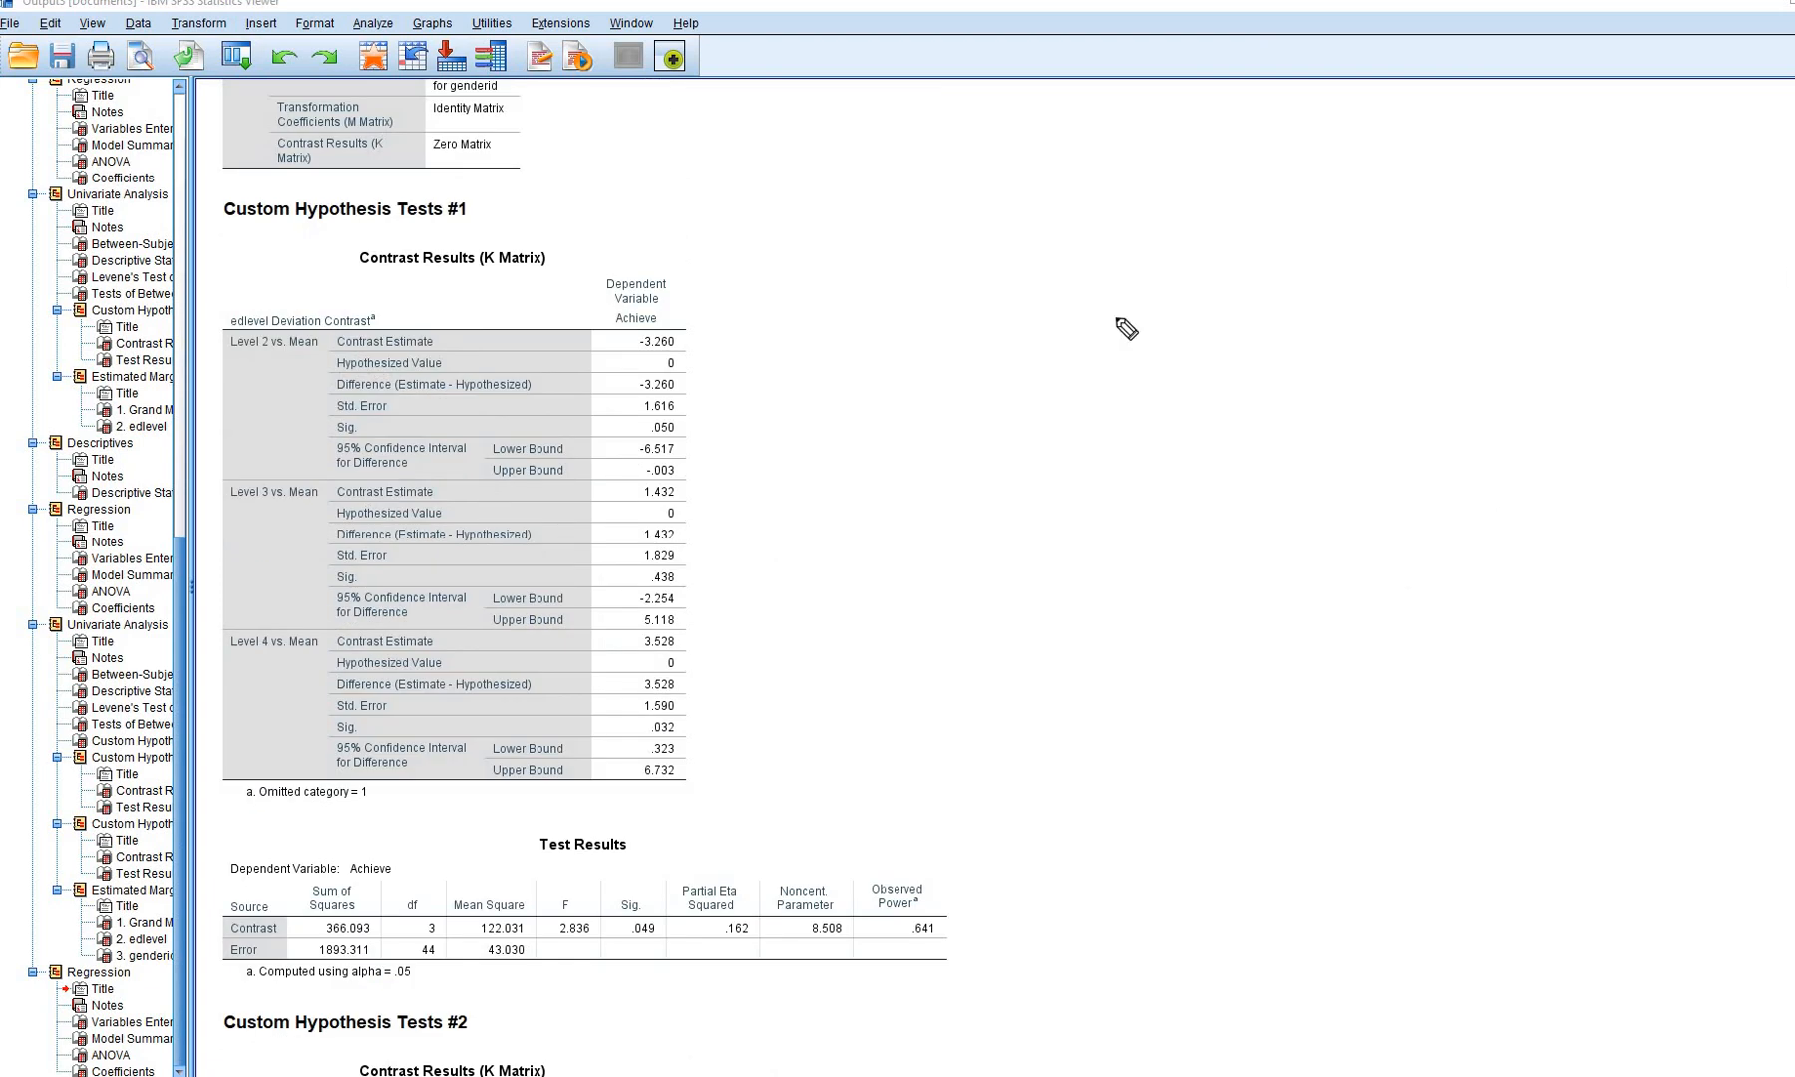
{"action": "left_click_drag", "start_coordinate": [686, 343], "coordinate": [640, 350]}
{"action": "left_click_drag", "start_coordinate": [704, 502], "coordinate": [638, 506]}
{"action": "mouse_move", "coordinate": [678, 650]}
{"action": "left_mouse_down"}
{"action": "mouse_move", "coordinate": [633, 653]}
{"action": "mouse_move", "coordinate": [679, 726]}
{"action": "left_mouse_up"}
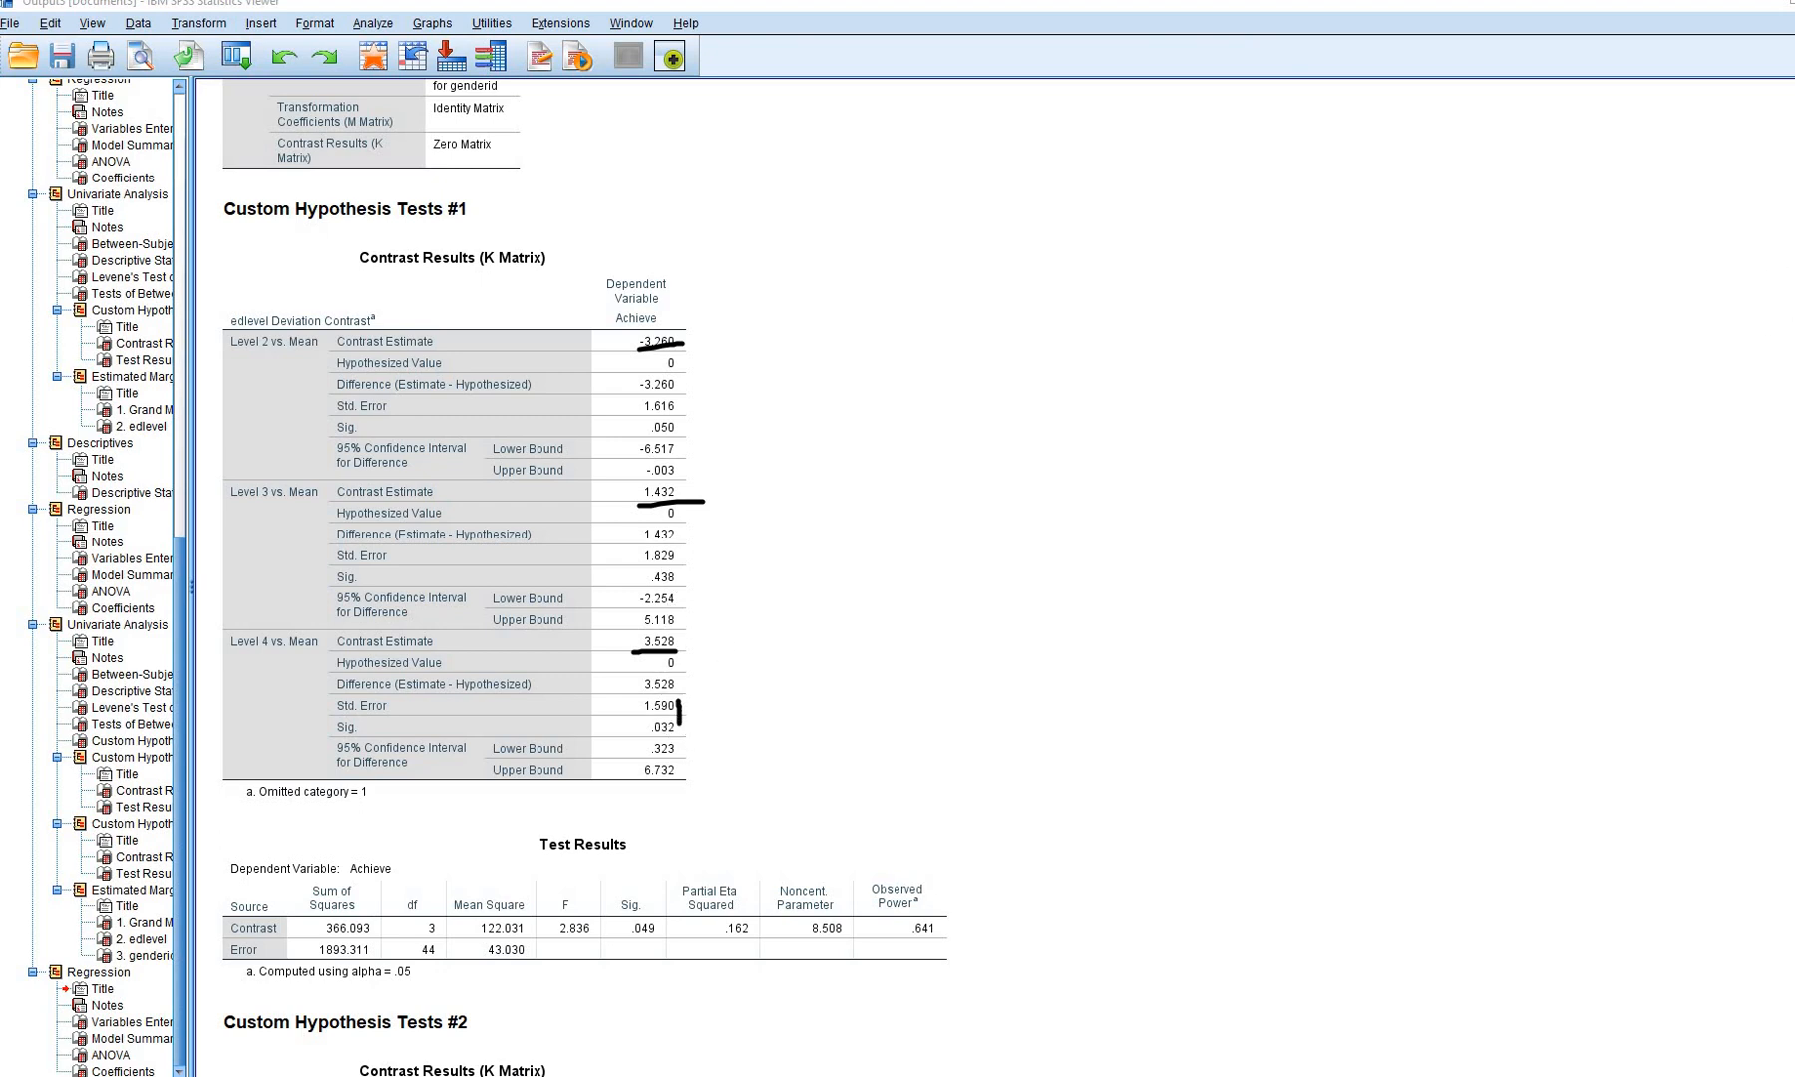
{"action": "key", "text": "Escape"}
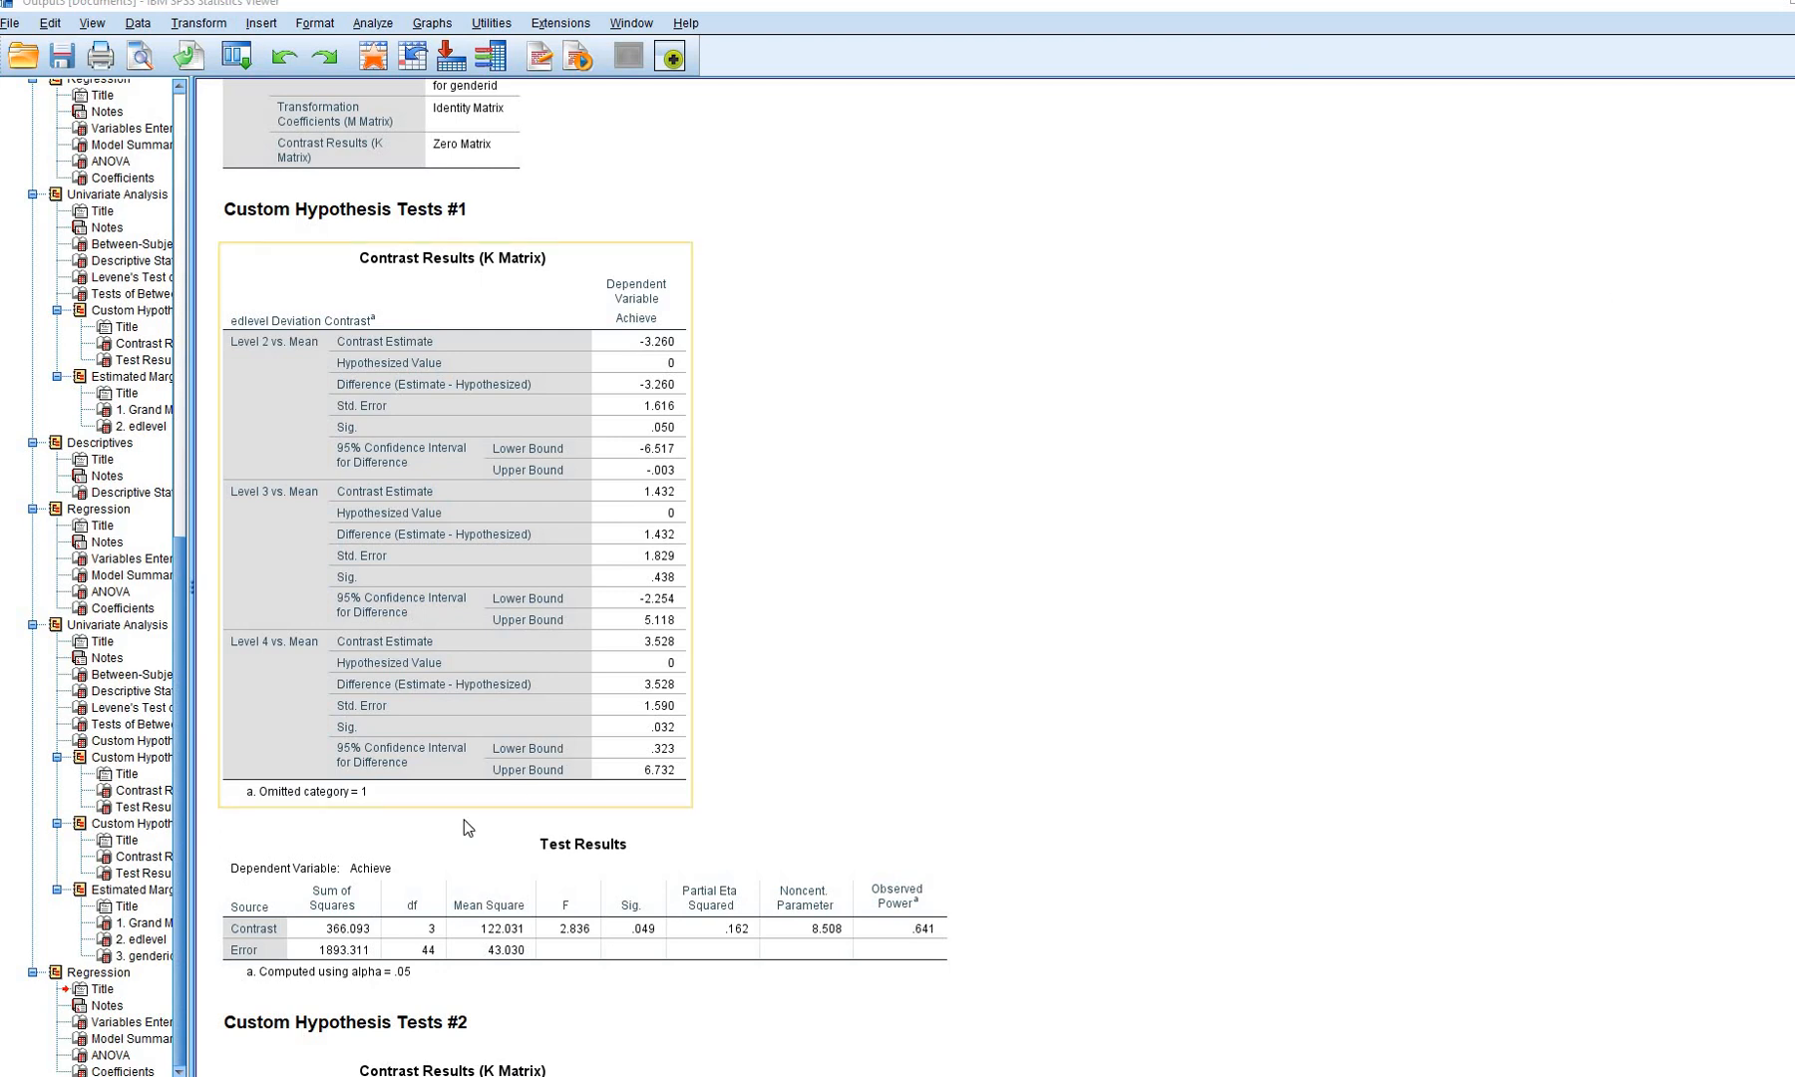
{"action": "scroll", "coordinate": [699, 815], "scroll_direction": "down", "scroll_amount": 15}
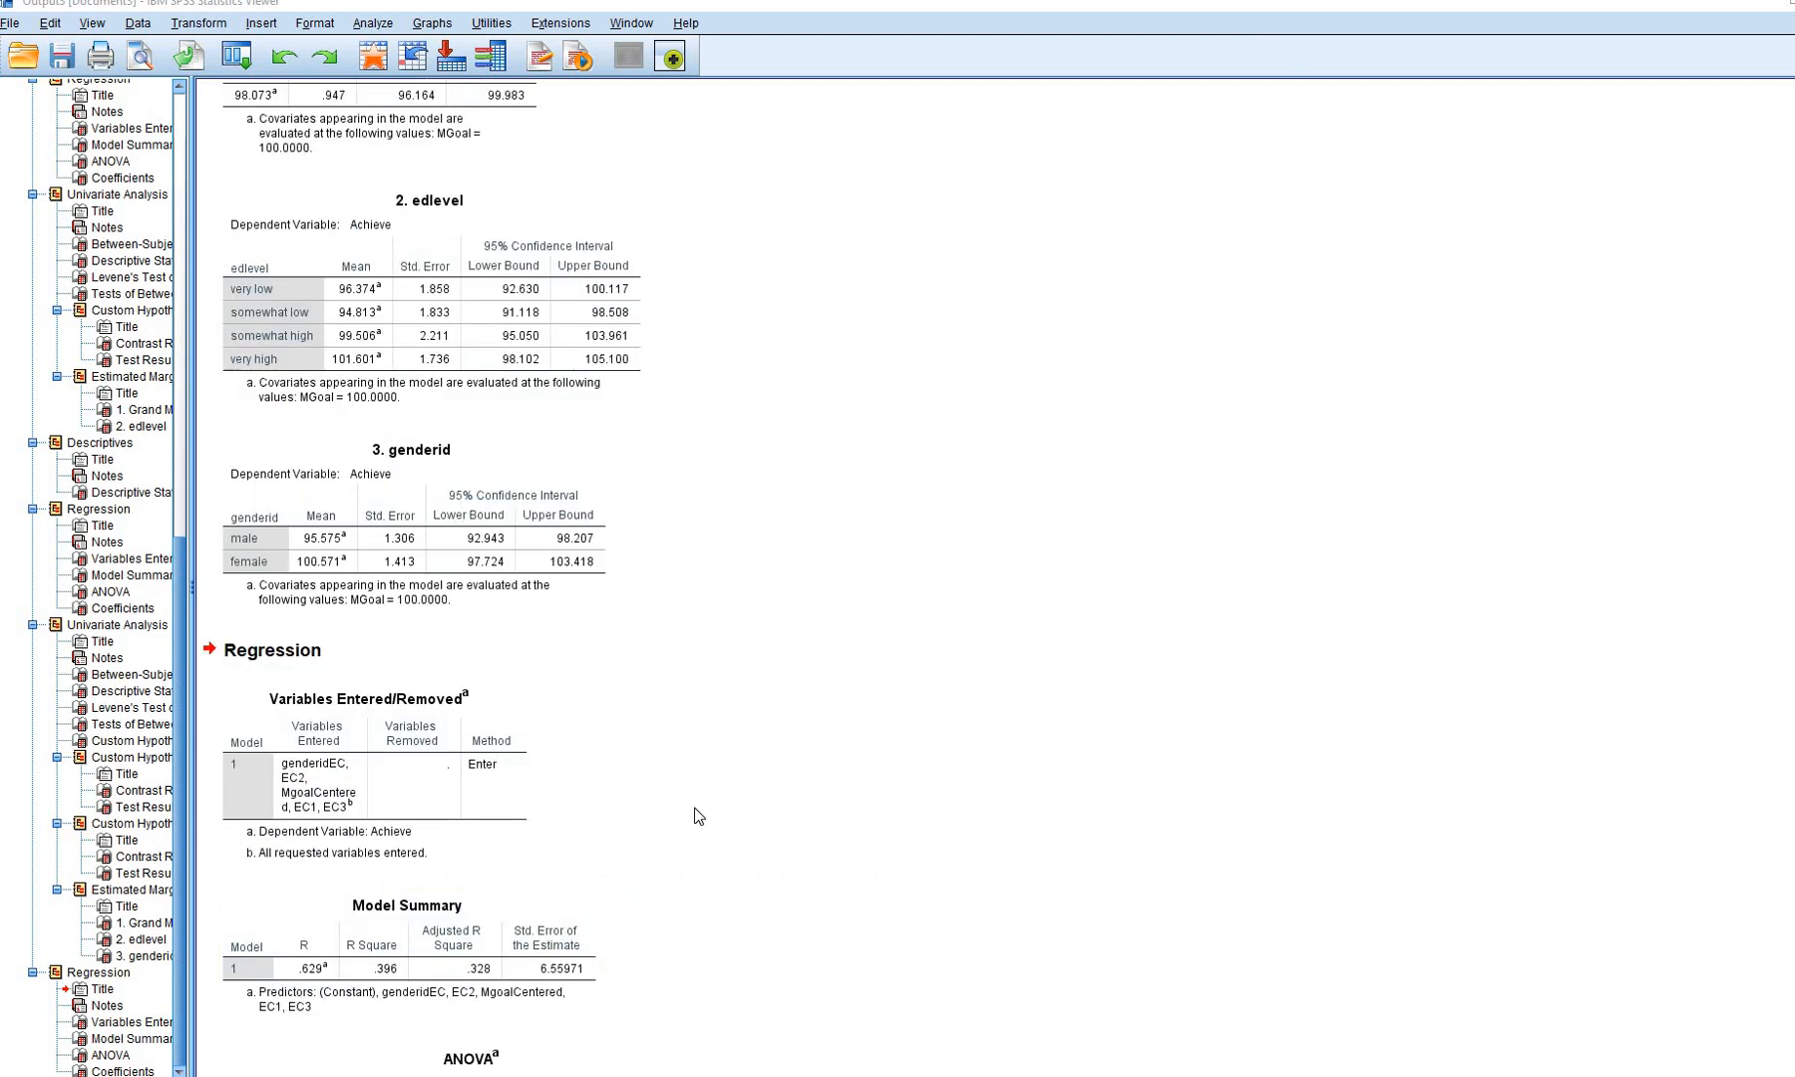